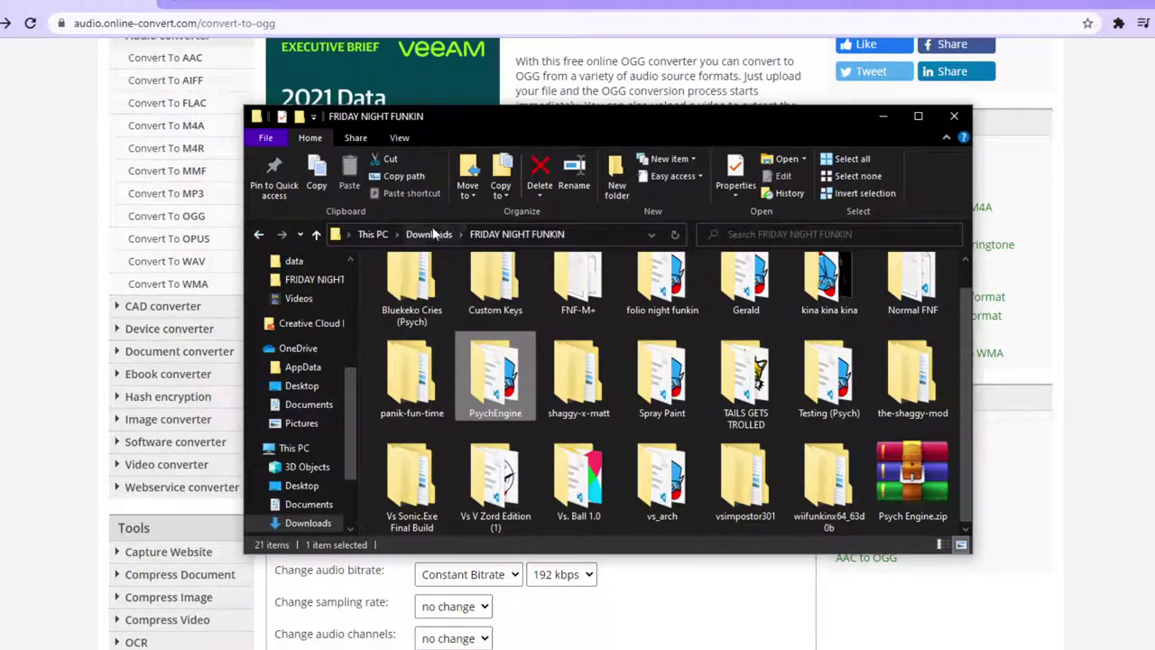
Open the snotty folder in Downloads and examine its PNG sprite frames.
left_click(430, 234)
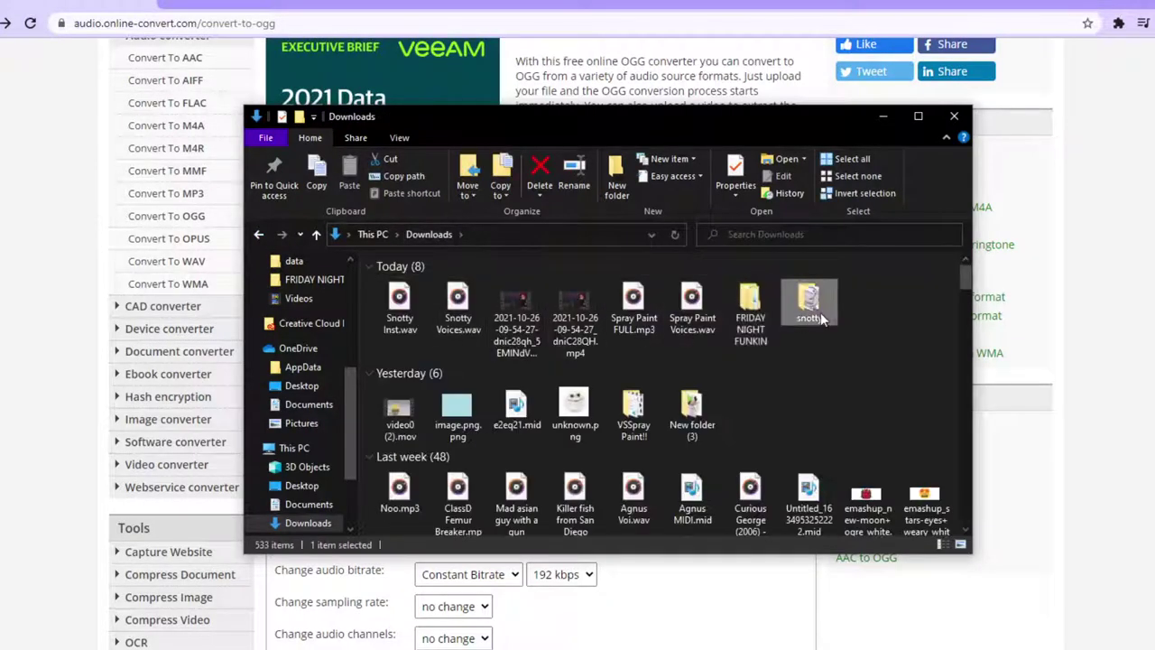
left_click(806, 309)
double_click(801, 310)
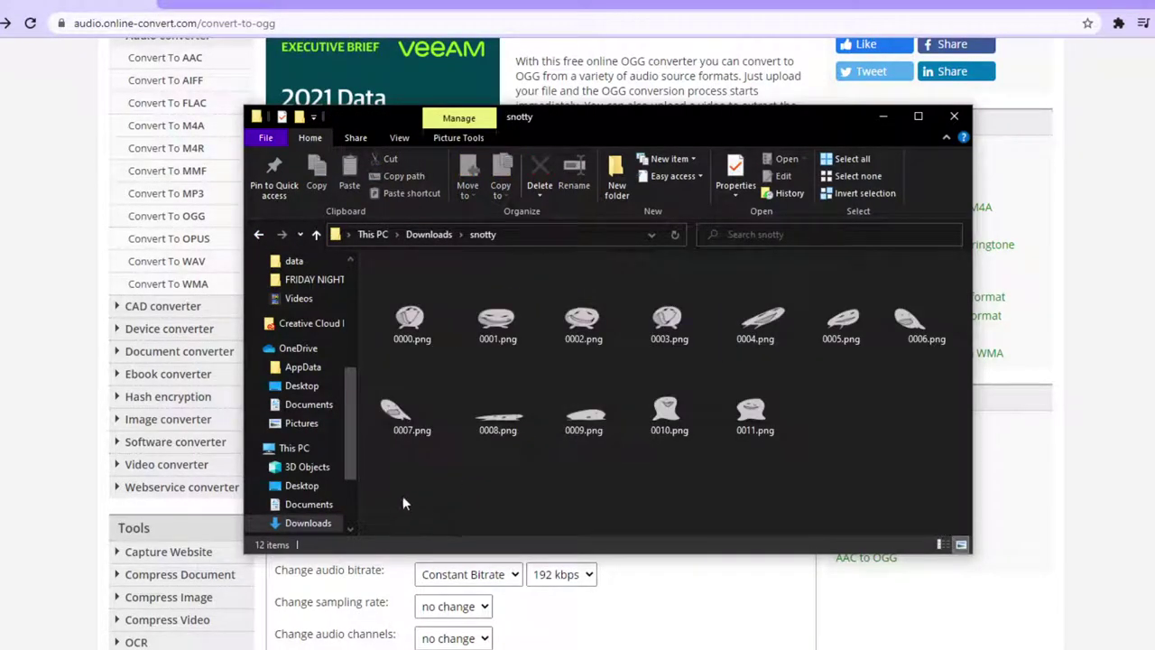
left_click_drag(404, 503, 490, 464)
left_click(437, 305)
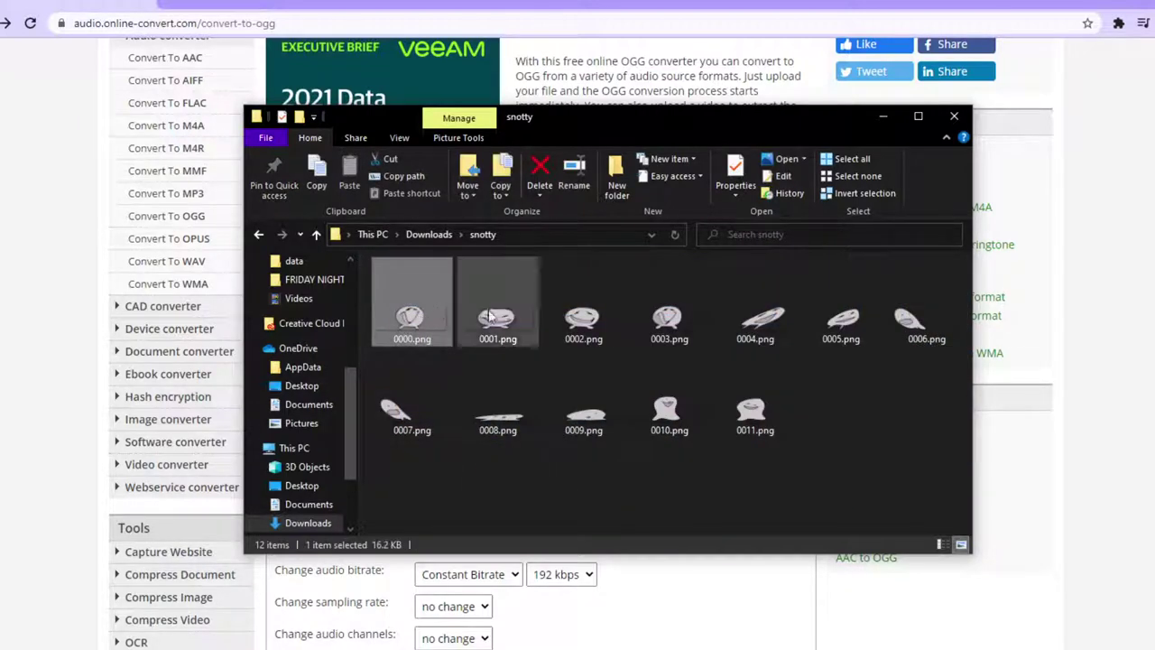
left_click_drag(376, 433, 787, 474)
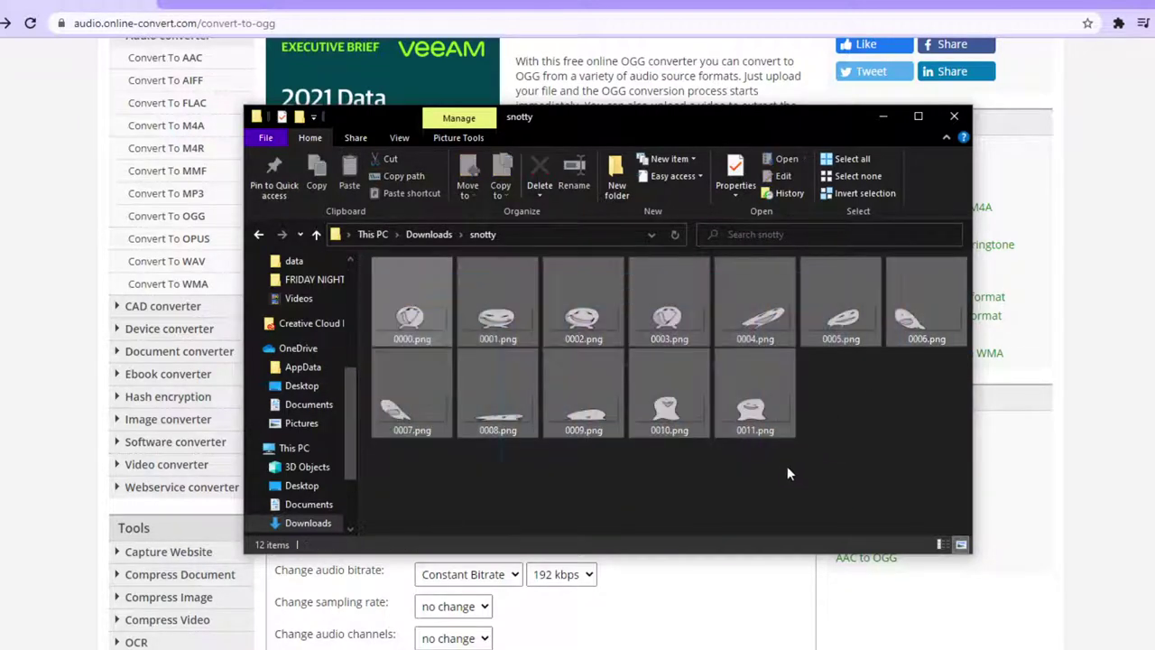
Launch the Spritesheet-and-XML-Generator application from the sprite sheet generator folder in Downloads.
left_click(415, 235)
scroll(631, 361, "down", 3)
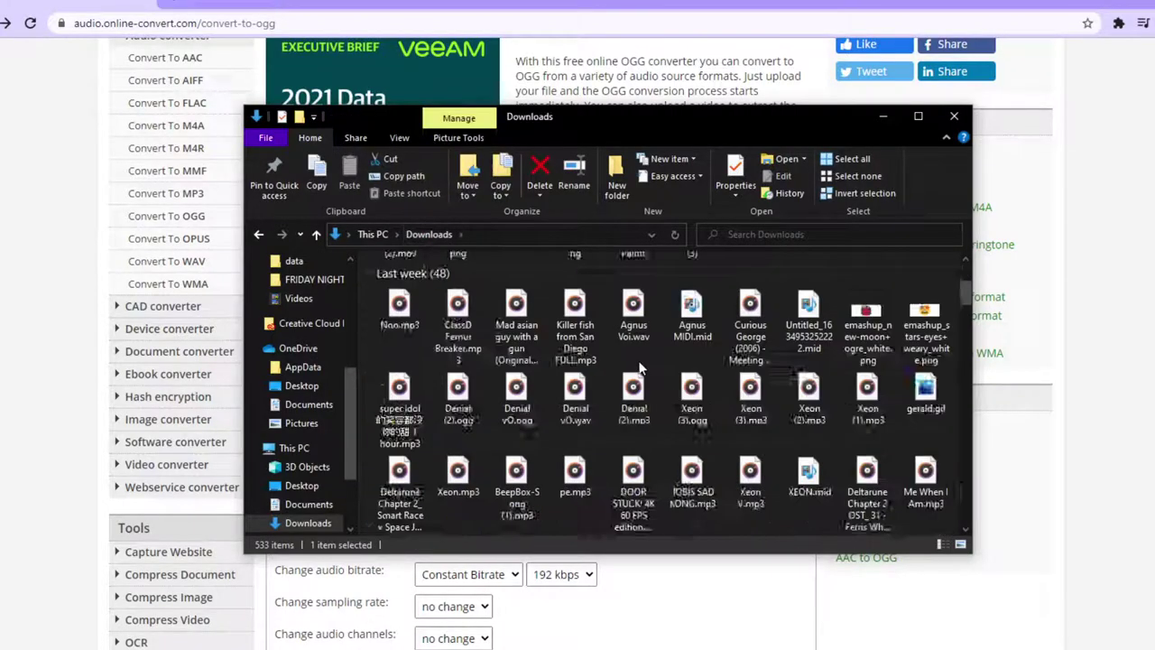
scroll(639, 368, "down", 3)
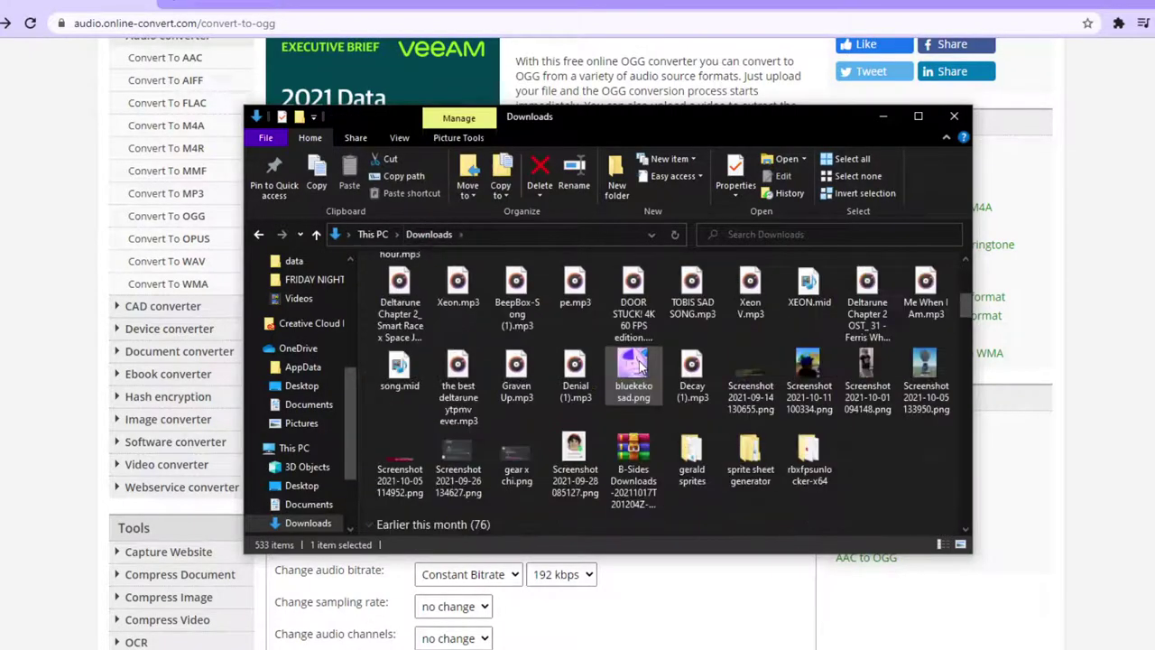
double_click(749, 451)
double_click(476, 285)
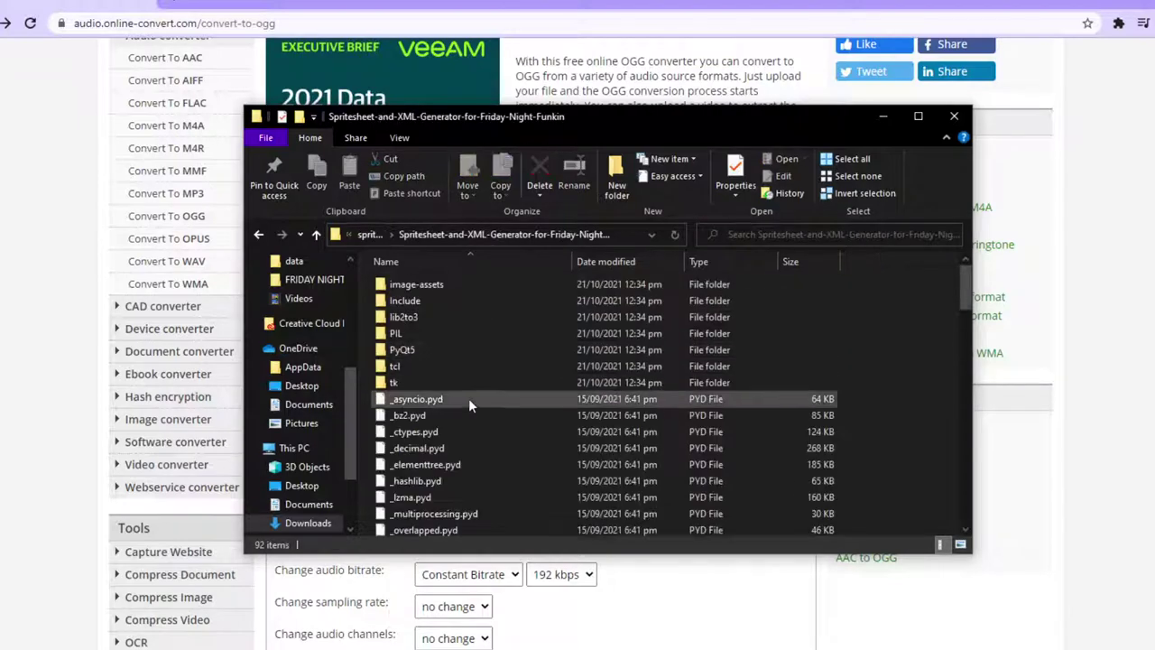
scroll(474, 395, "down", 20)
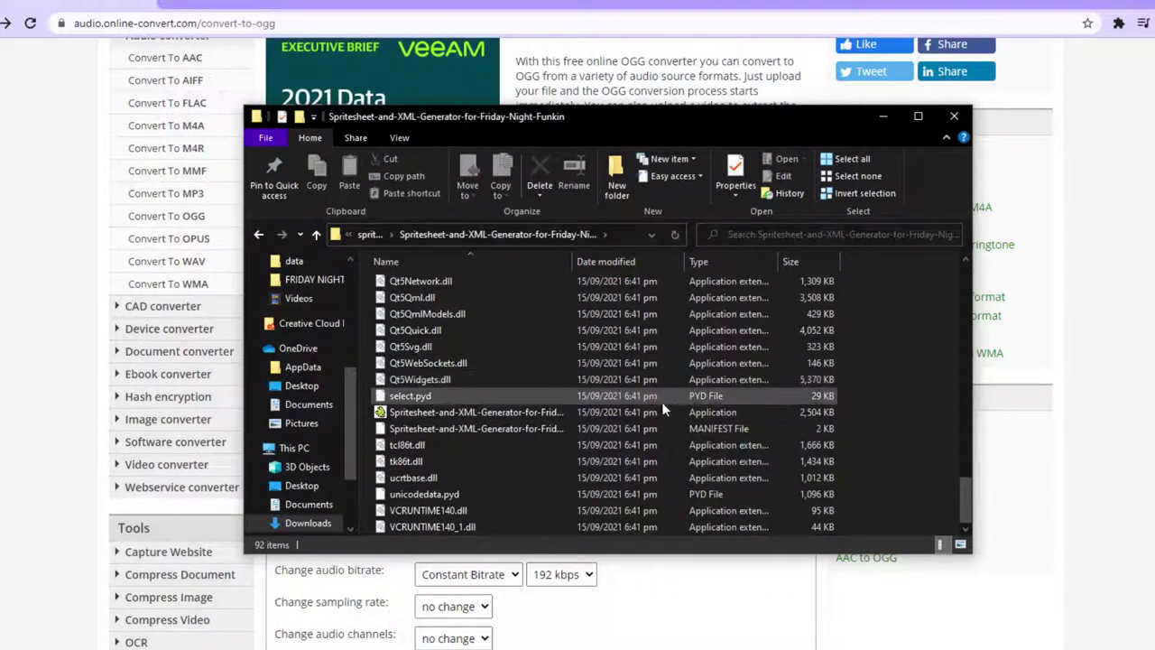
double_click(581, 412)
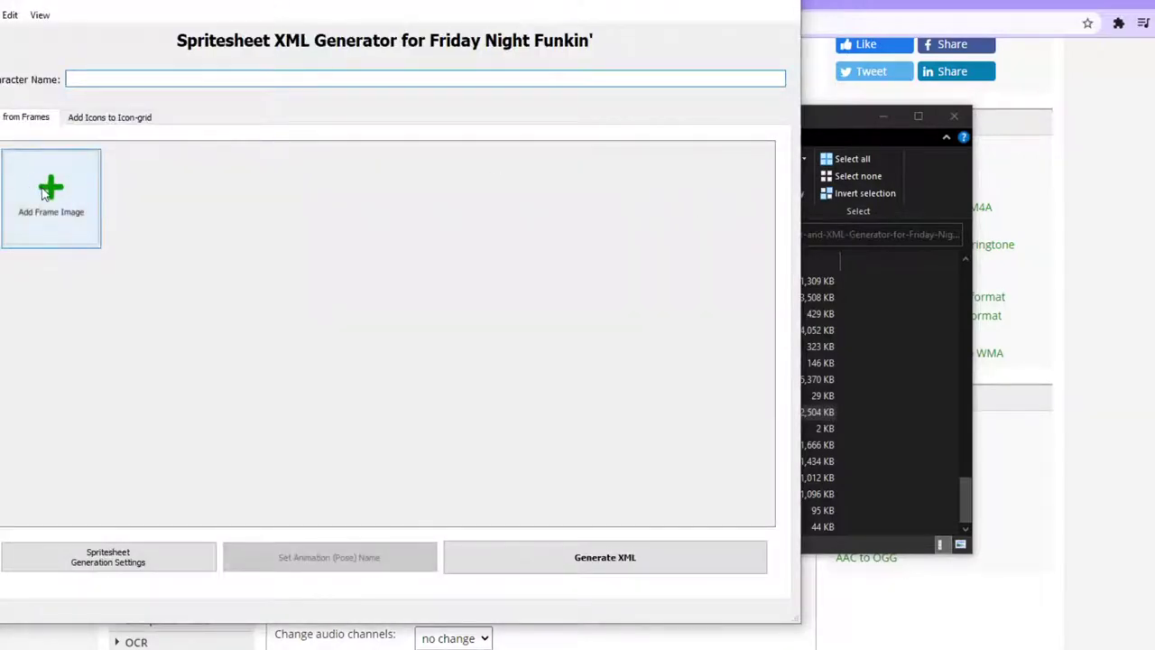
Add all twelve frame images, 0000.png to 0011.png, from the snotty folder in Downloads.
left_click(41, 185)
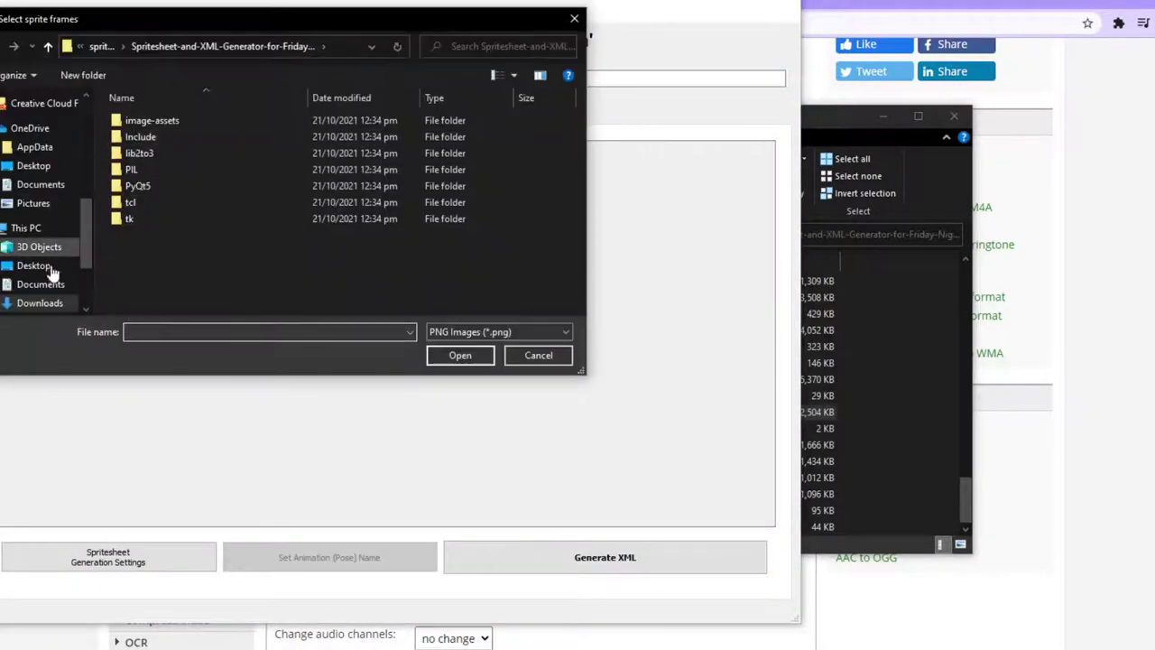
left_click(40, 302)
scroll(415, 140, "down", 2)
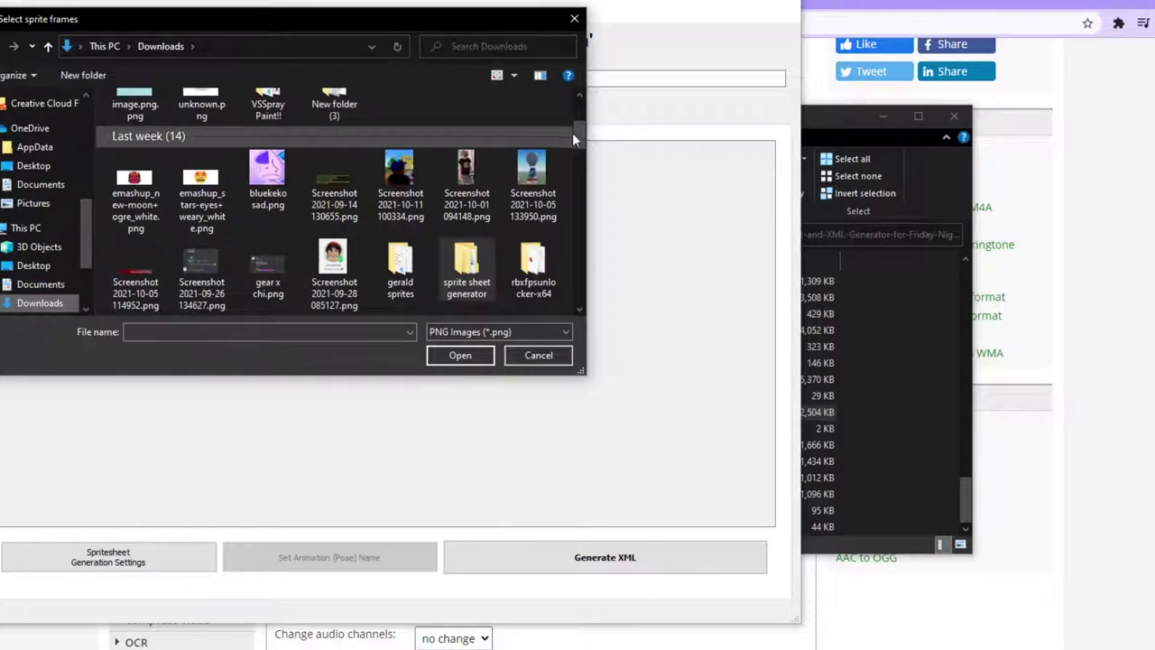
left_click_drag(572, 135, 578, 110)
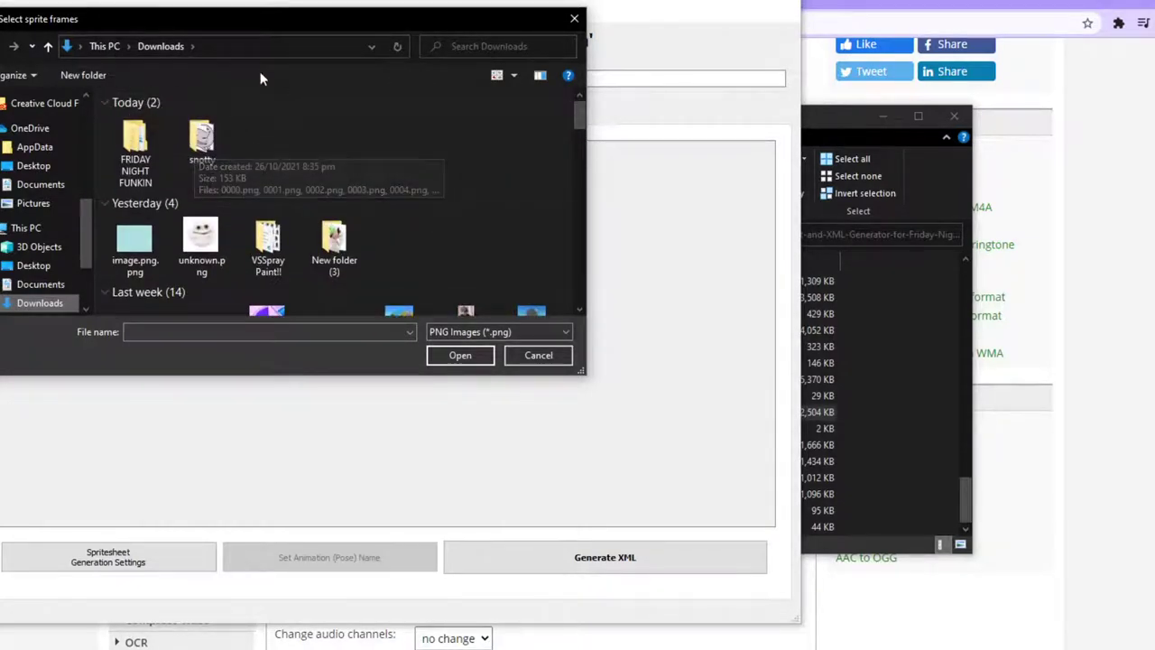
mouse_move(102, 20)
left_mouse_down()
mouse_move(186, 38)
mouse_move(104, 38)
left_mouse_up()
double_click(200, 159)
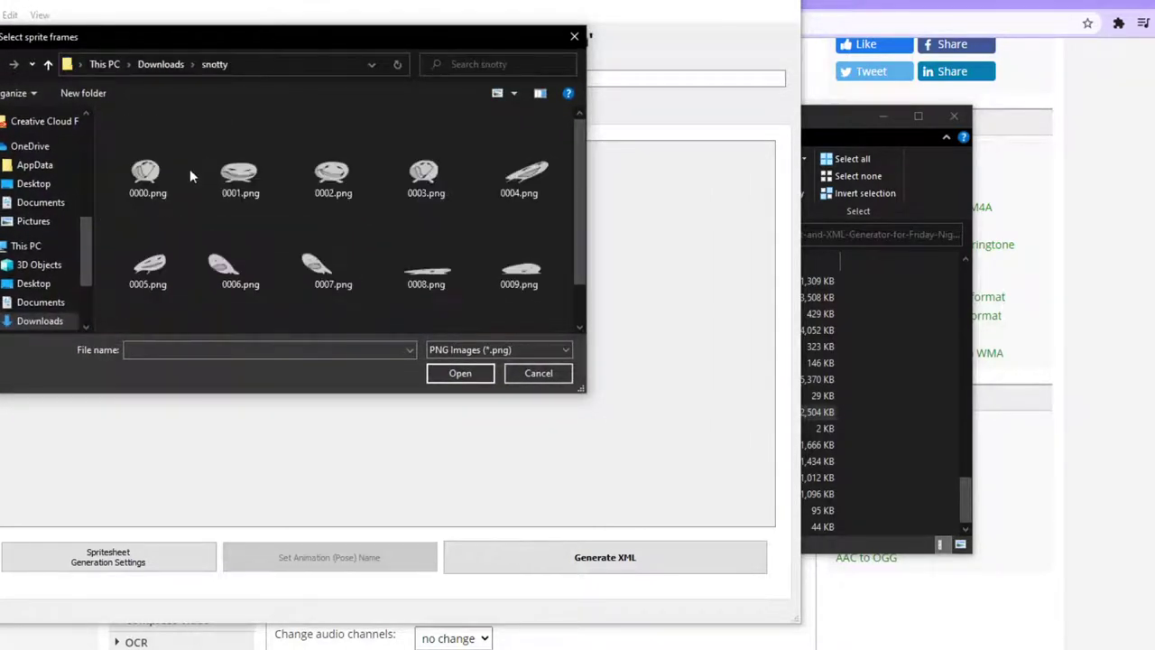
left_click_drag(131, 311, 519, 128)
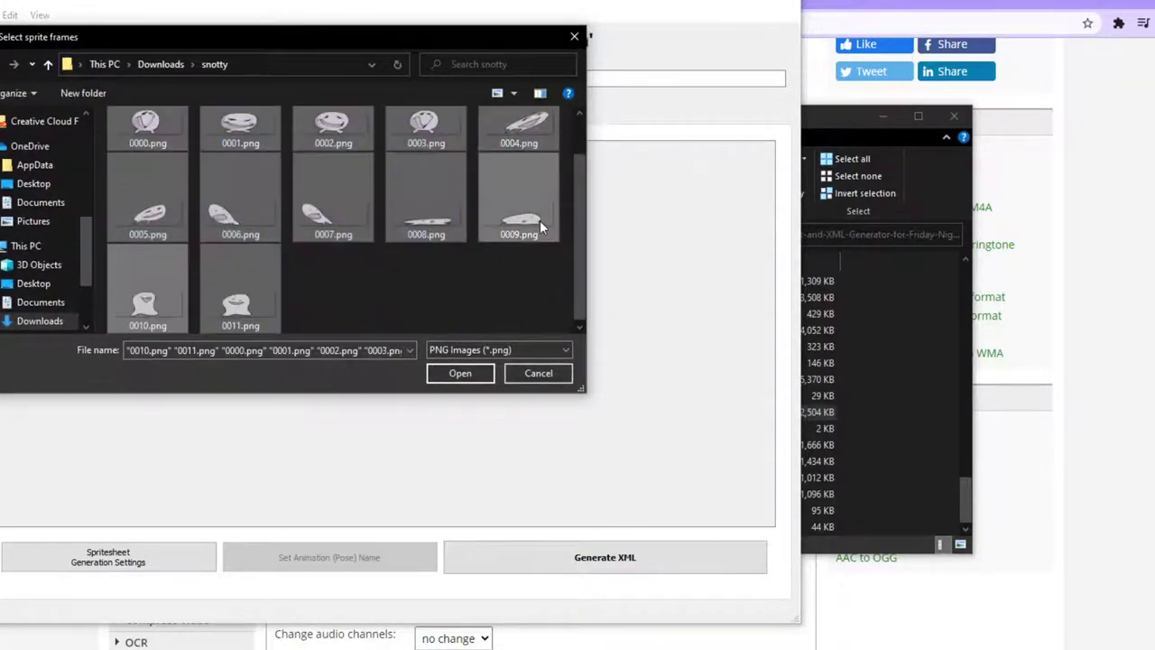
left_click(456, 374)
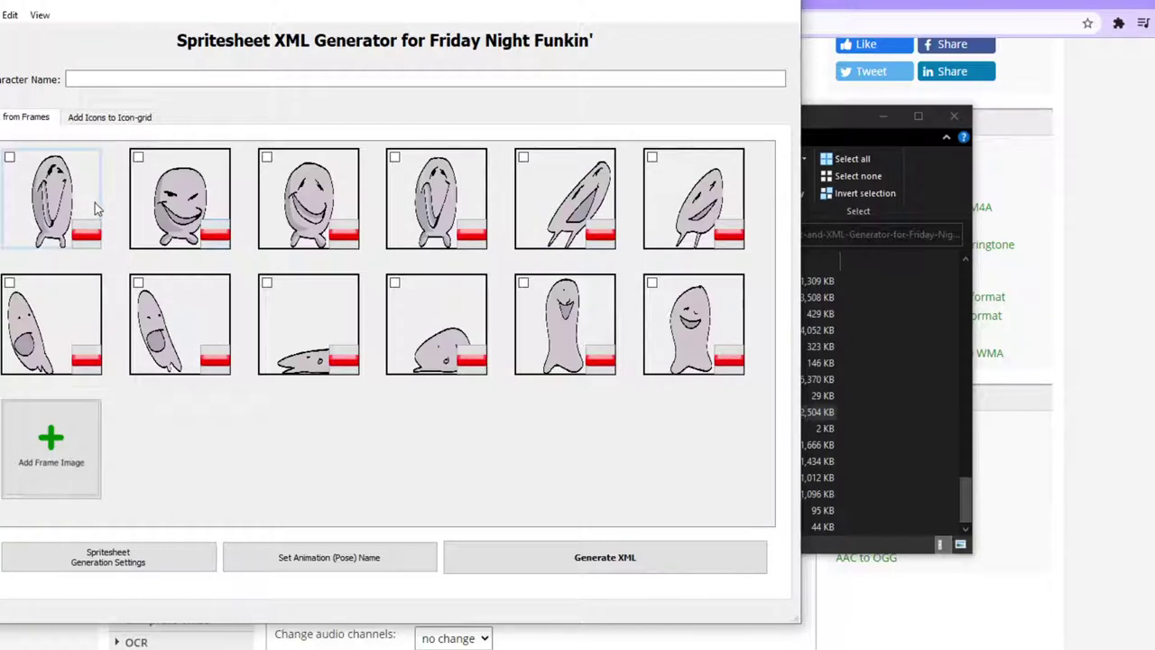
Name the character snotty and set an animation prefix for the first four frames.
left_click(45, 203)
left_click(181, 189)
left_click(311, 189)
left_click(388, 186)
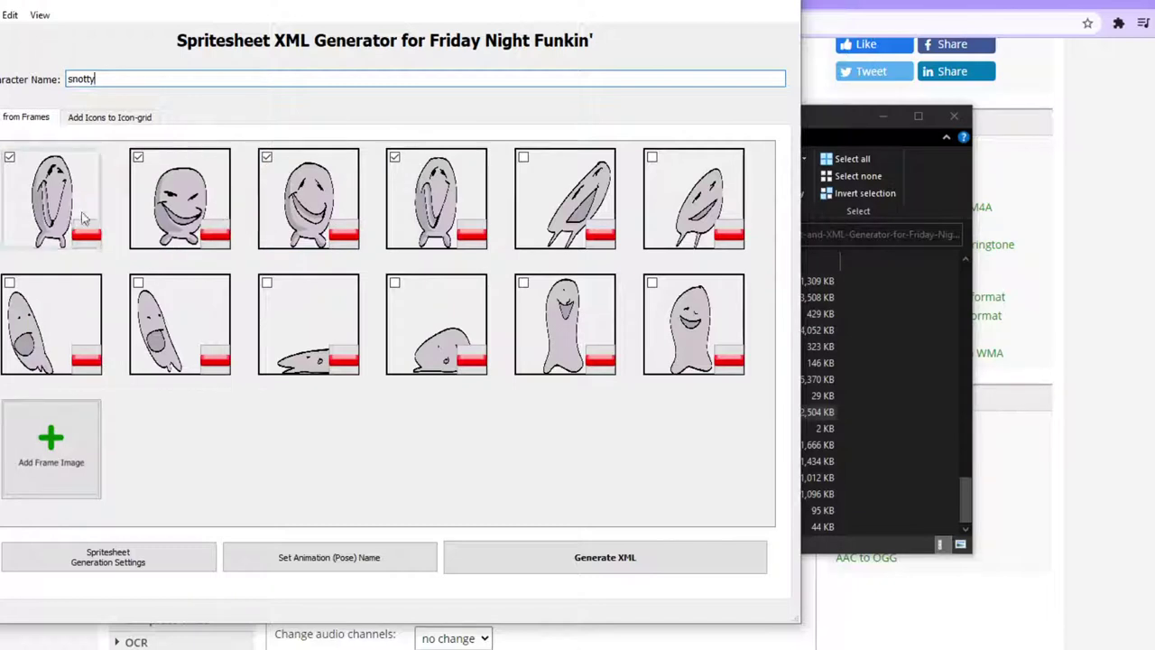
left_click(334, 558)
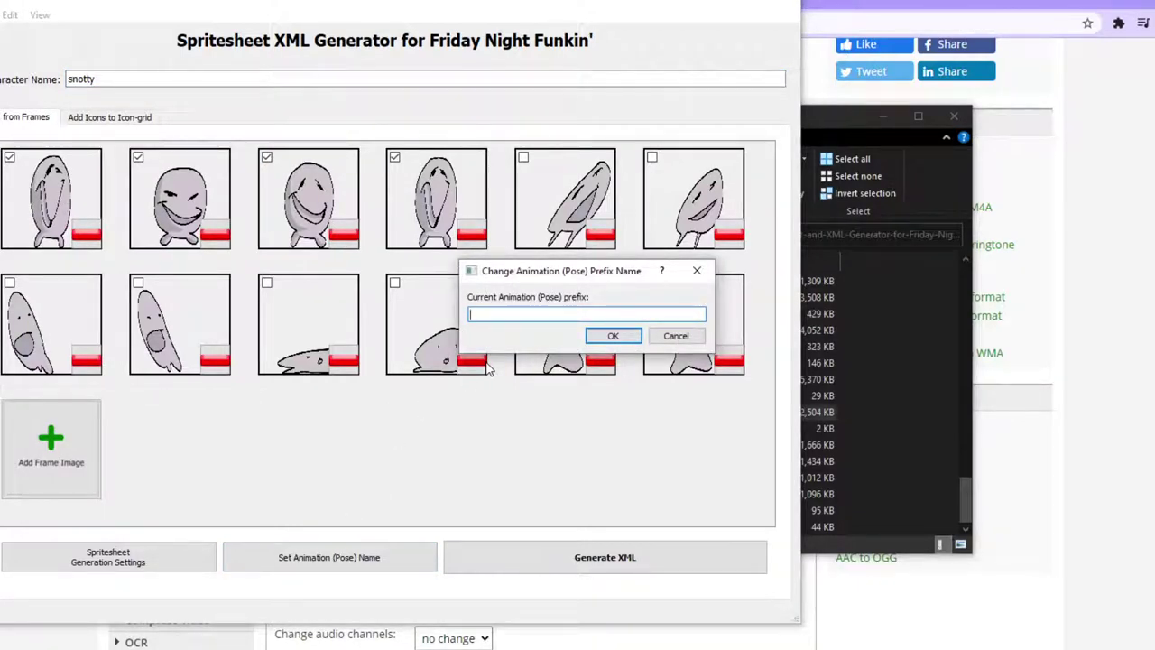
left_click(612, 336)
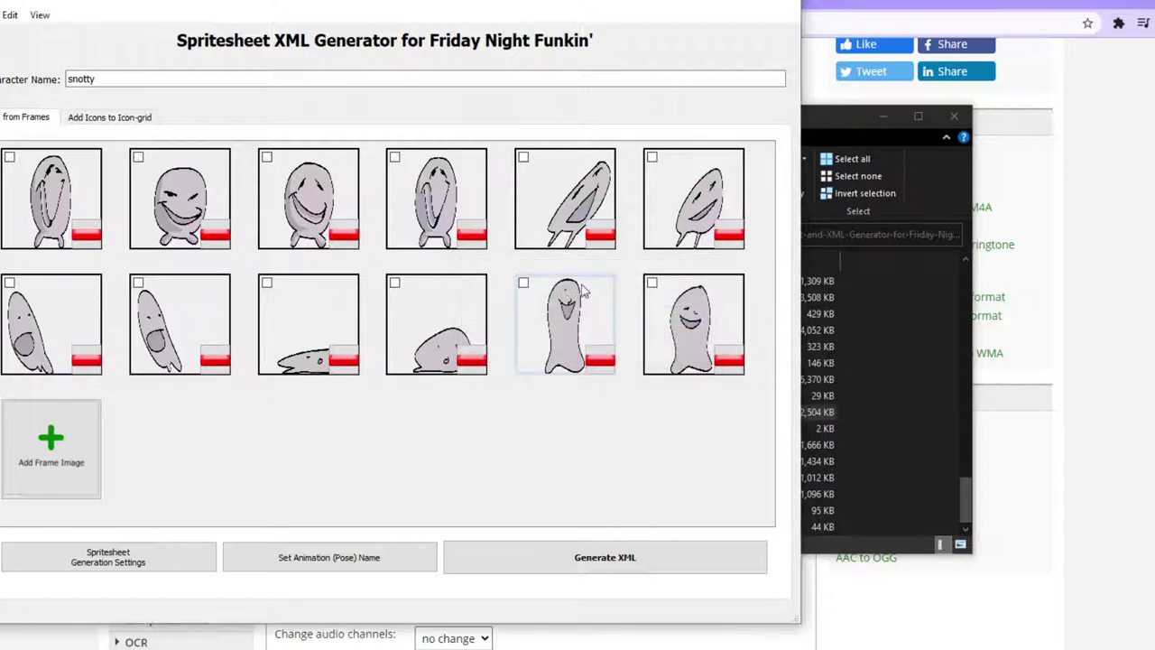
Set the animation prefix of the fifth and sixth frames to right.
left_click(552, 206)
left_click(693, 199)
left_click(370, 557)
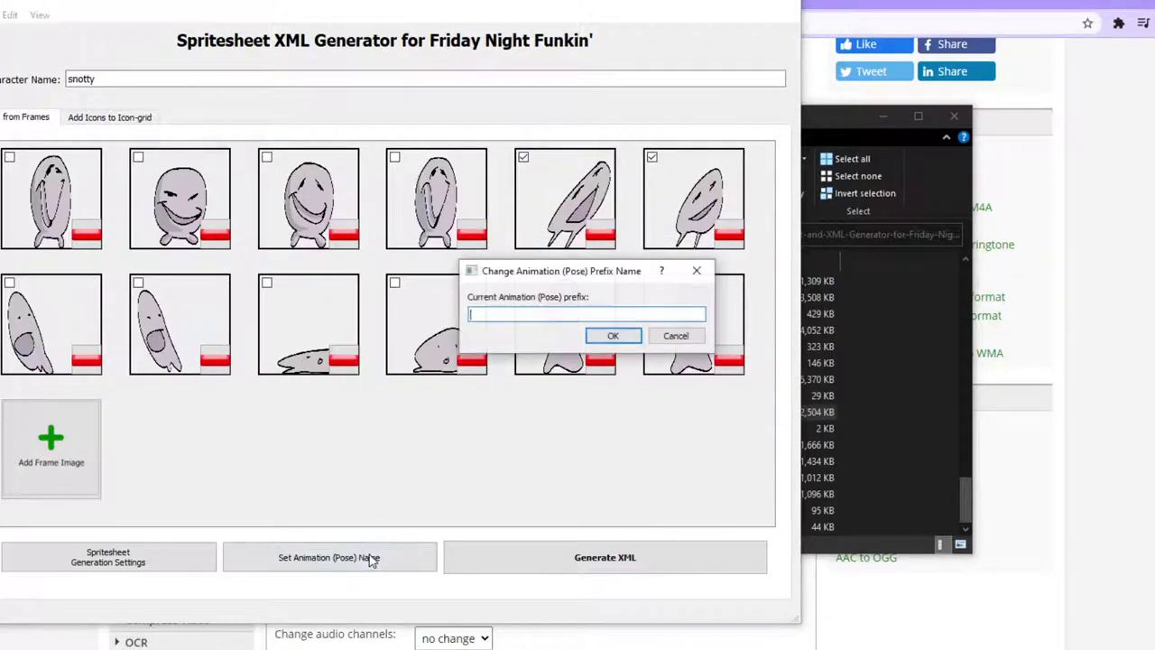
type("righ")
key("Return")
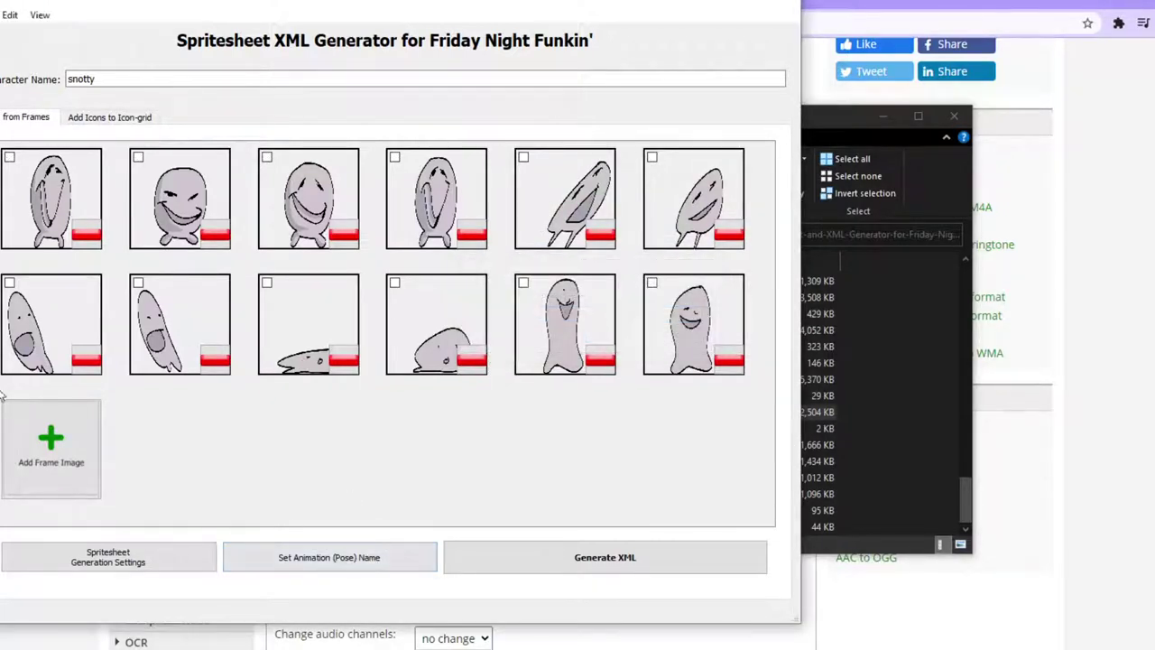
Set an animation prefix for the two left-leaning frames, the seventh and eighth.
left_click(47, 336)
left_click(195, 338)
left_click(346, 559)
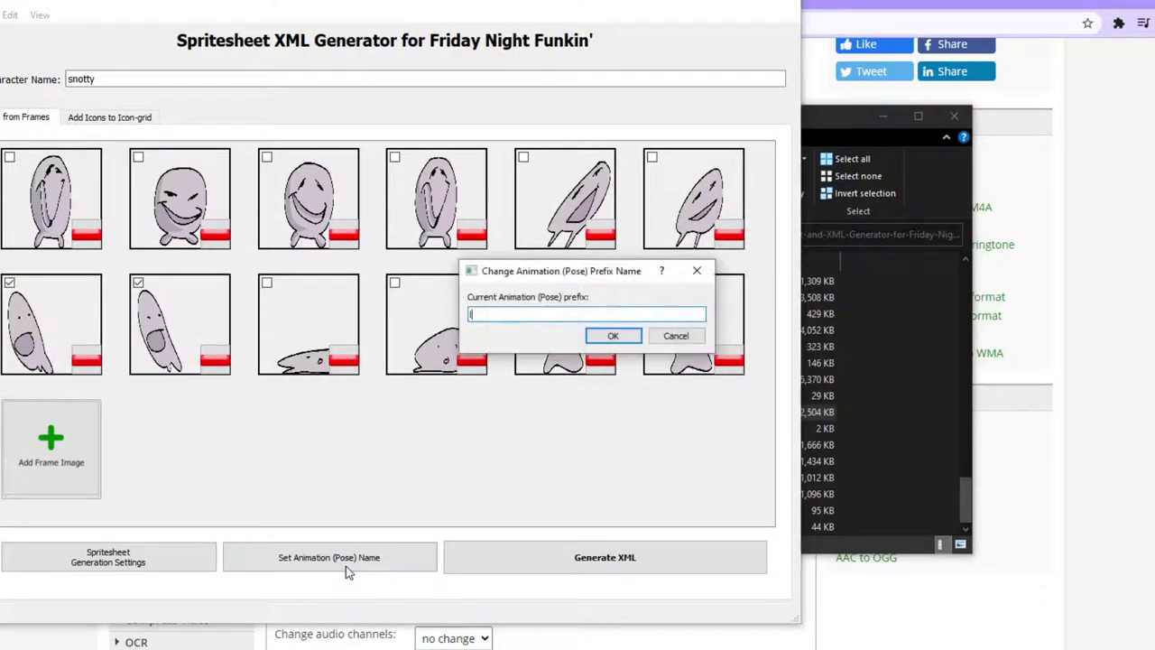
key("Return")
Set the animation prefix of the two crouched frames, the ninth and tenth, to down.
left_click(310, 330)
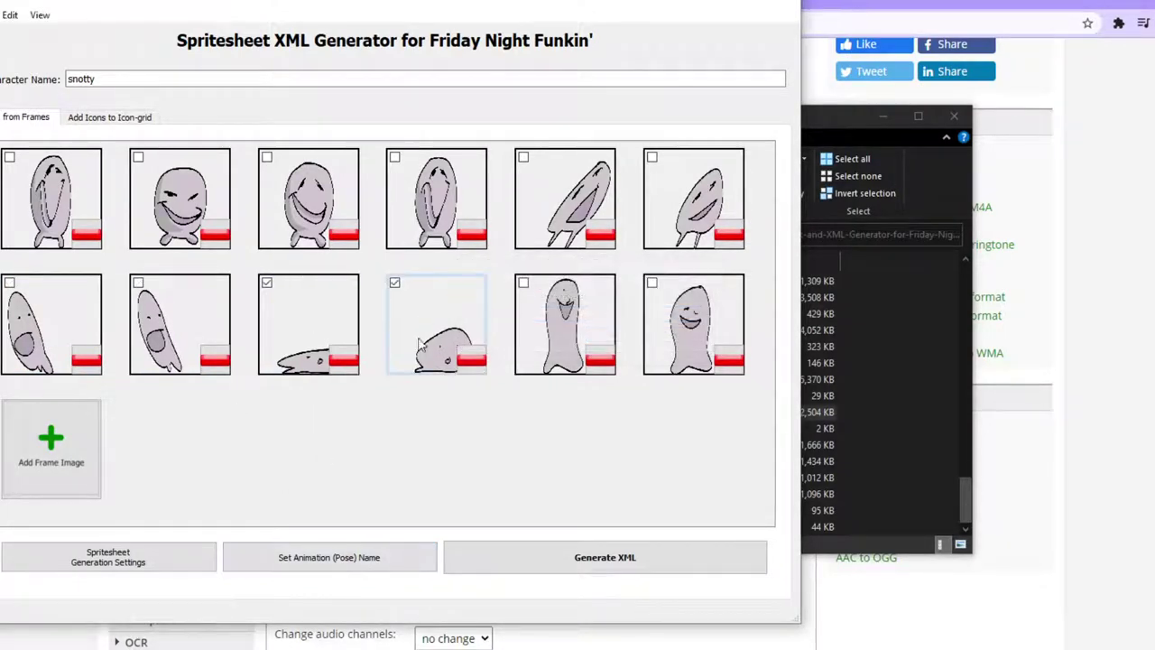
left_click(434, 325)
left_click(364, 561)
type("d")
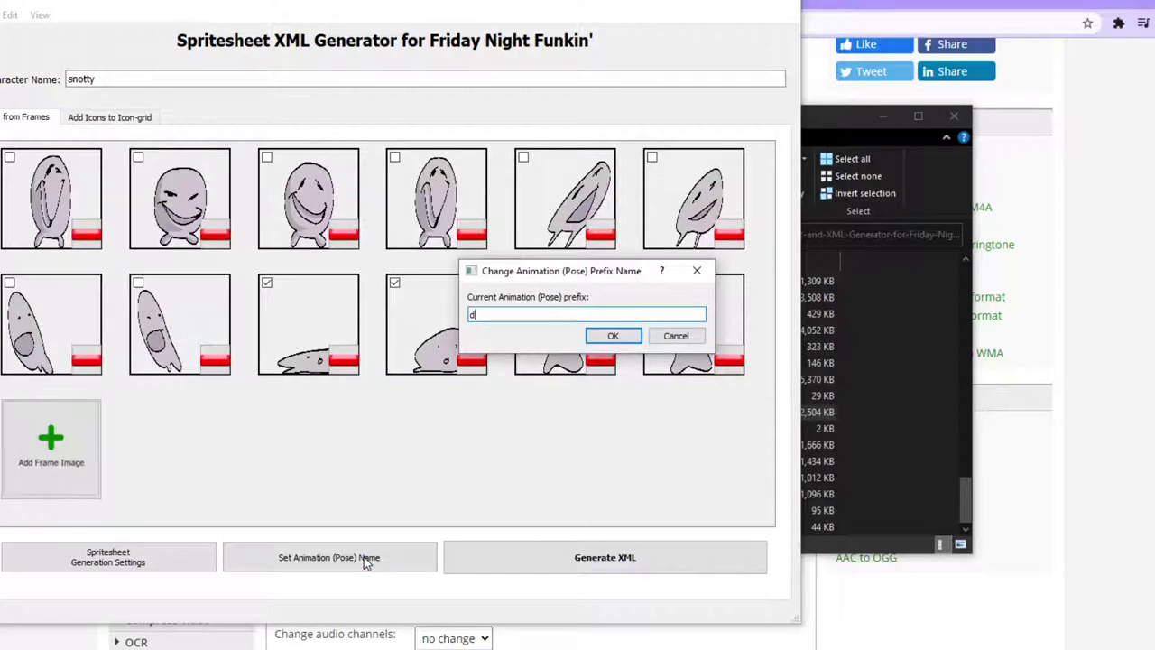
type("own")
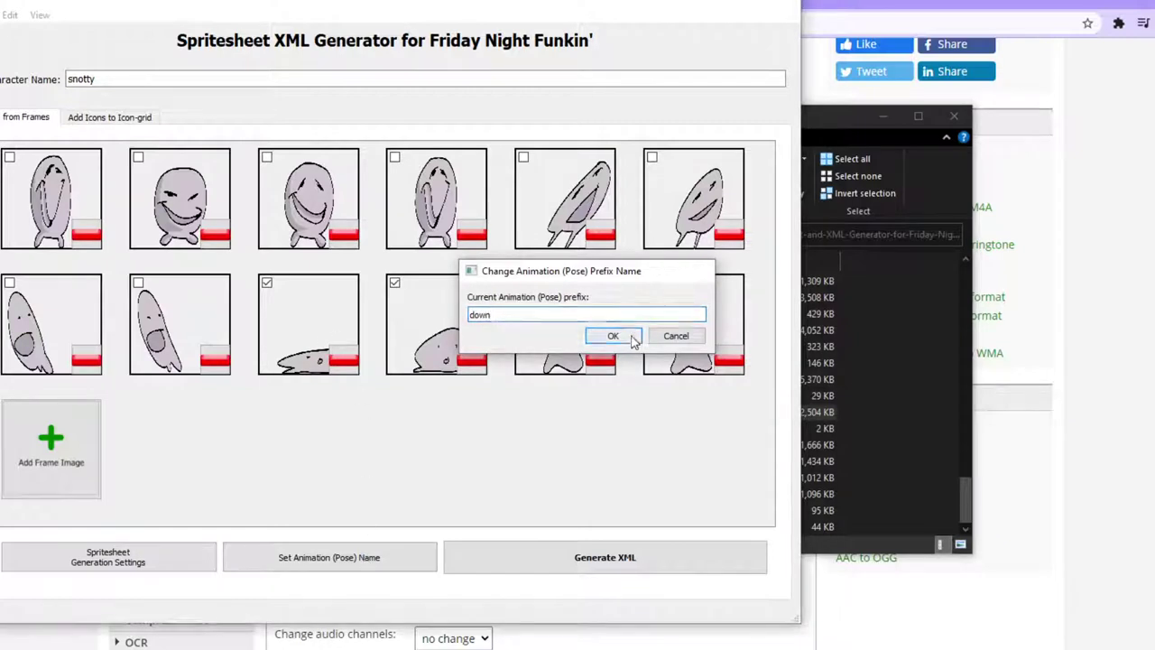
left_click(626, 336)
Set an animation prefix for the last two frames, which show the stretched-up pose.
left_click(560, 329)
left_click(684, 320)
left_click(402, 562)
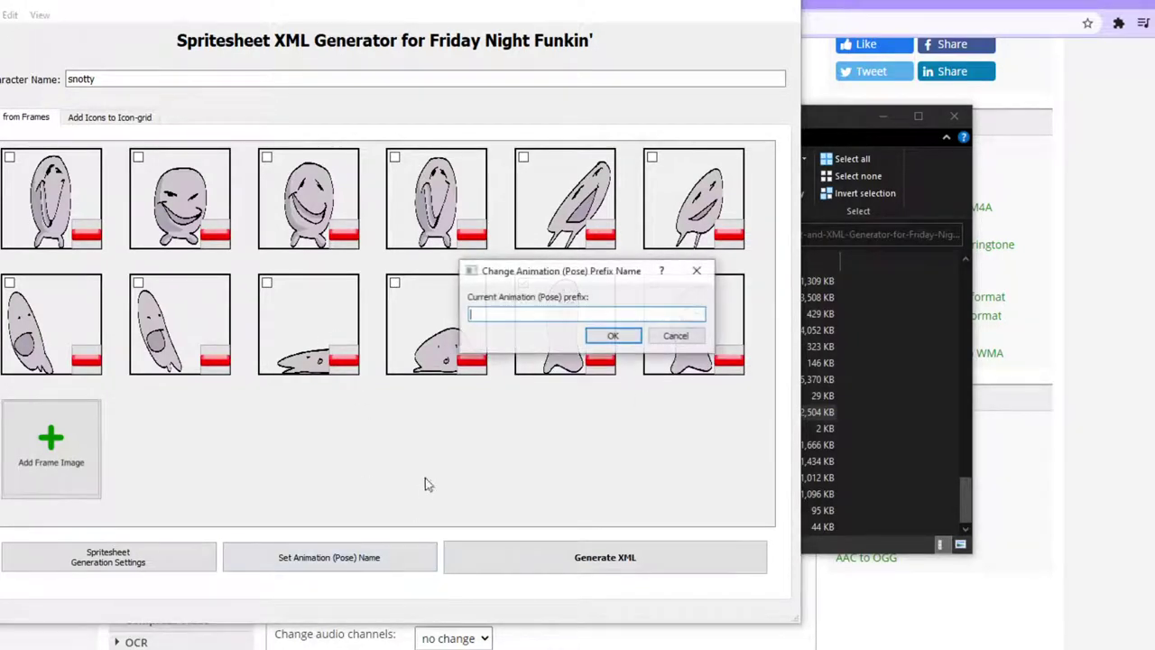
left_click(614, 339)
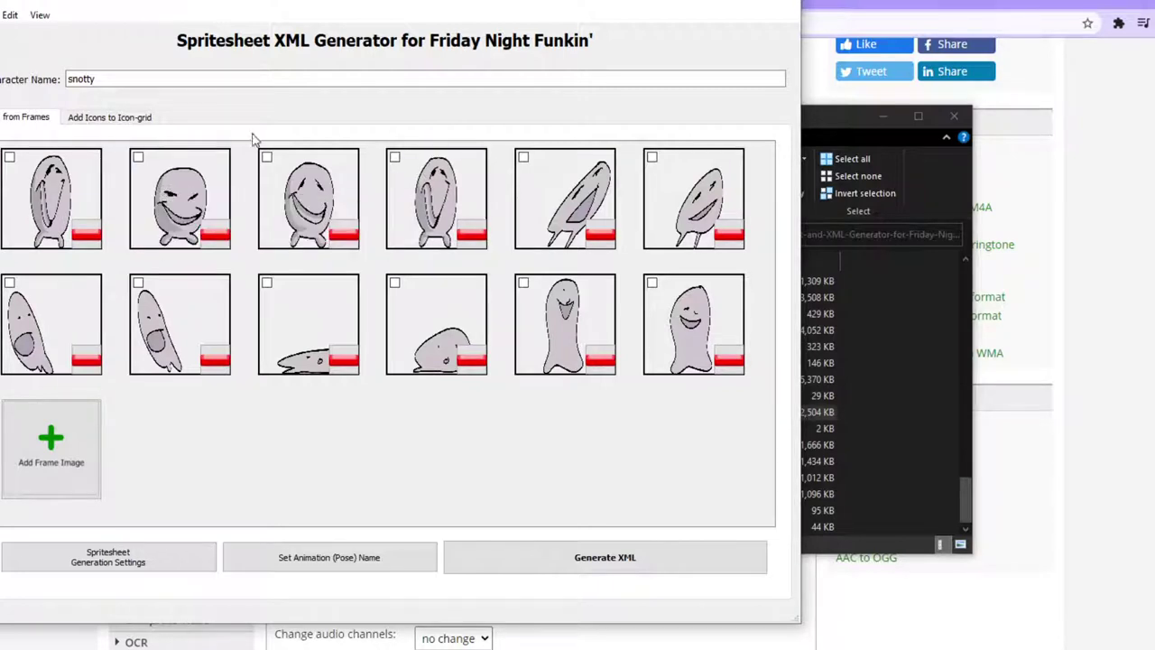
Look over the icon-grid page and the spritesheet generation settings without changing anything.
left_click(89, 125)
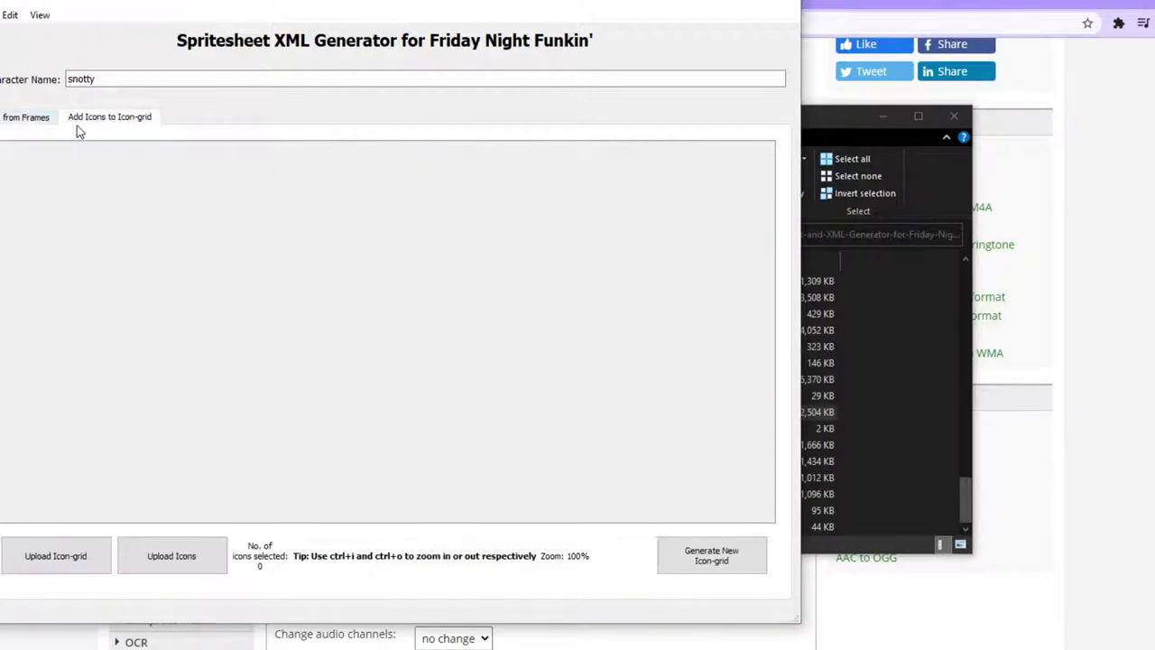
left_click(26, 119)
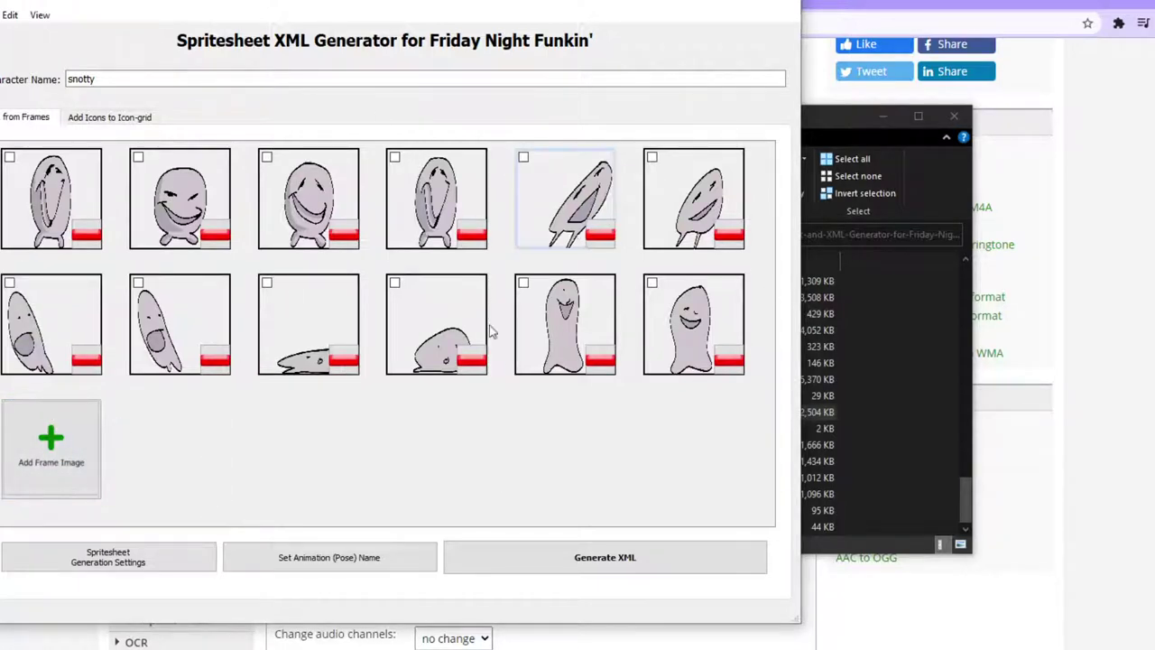
left_click(176, 552)
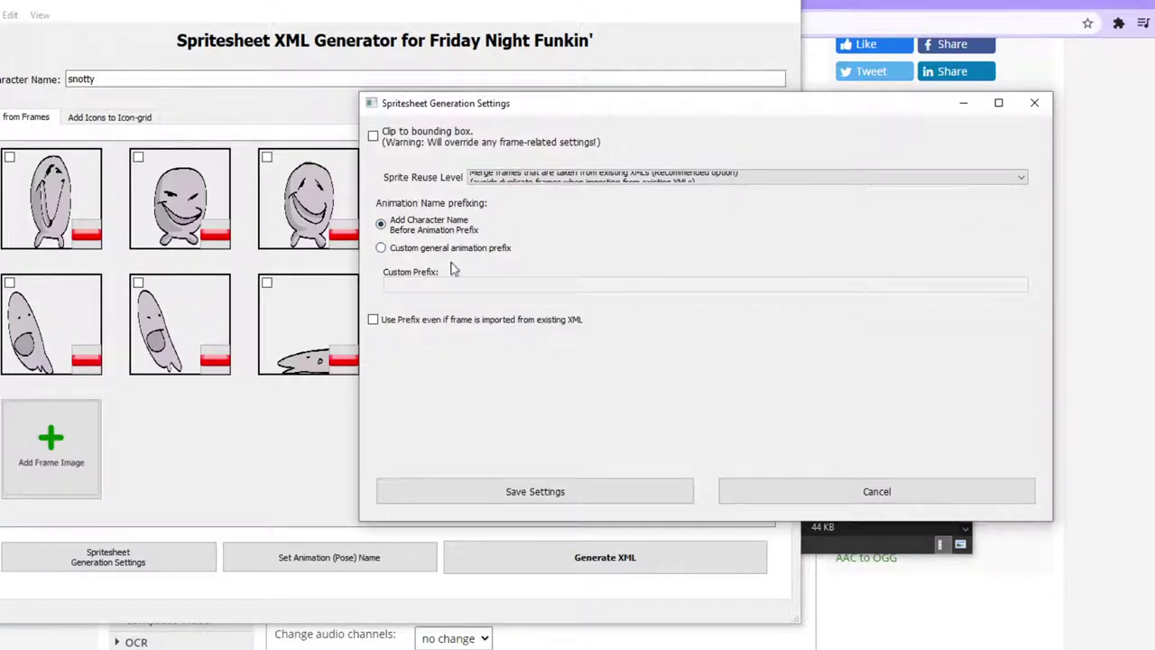
left_click(1035, 102)
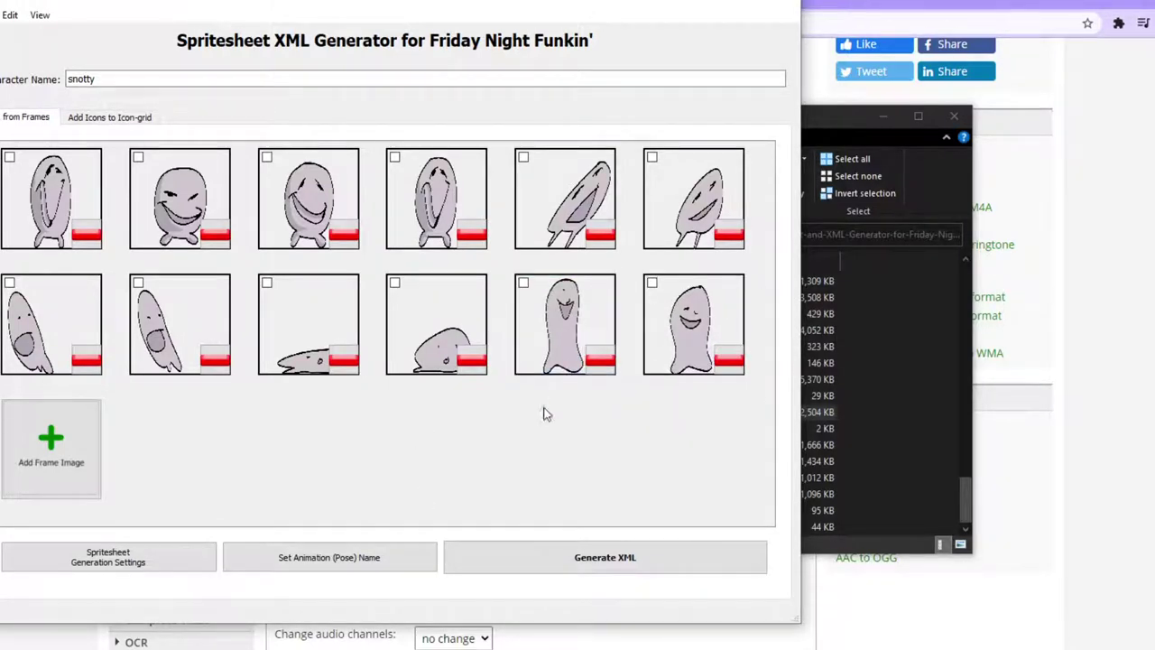
Generate the spritesheet and XML files into the snotty folder in Downloads.
left_click(553, 562)
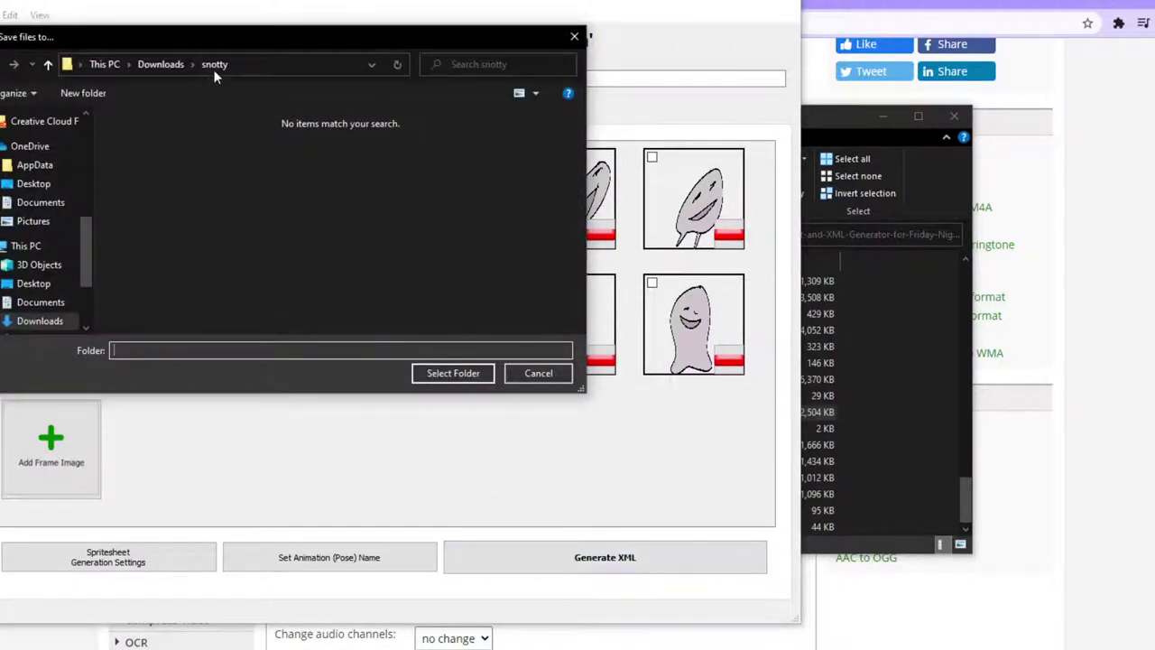
left_click(475, 373)
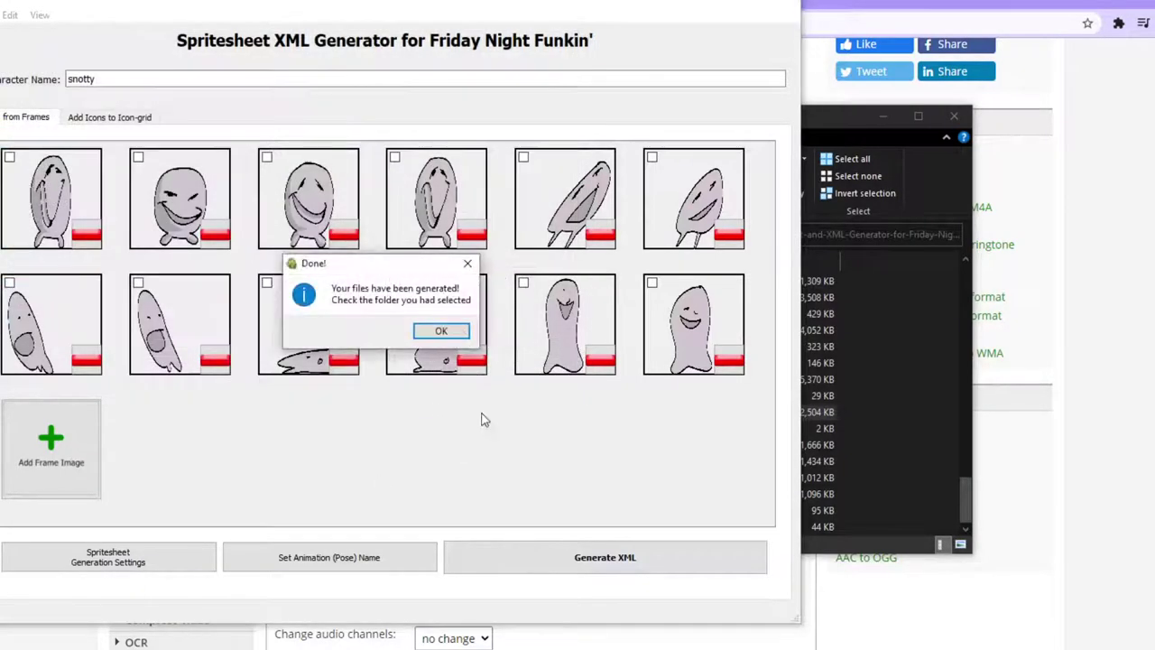
left_click(442, 331)
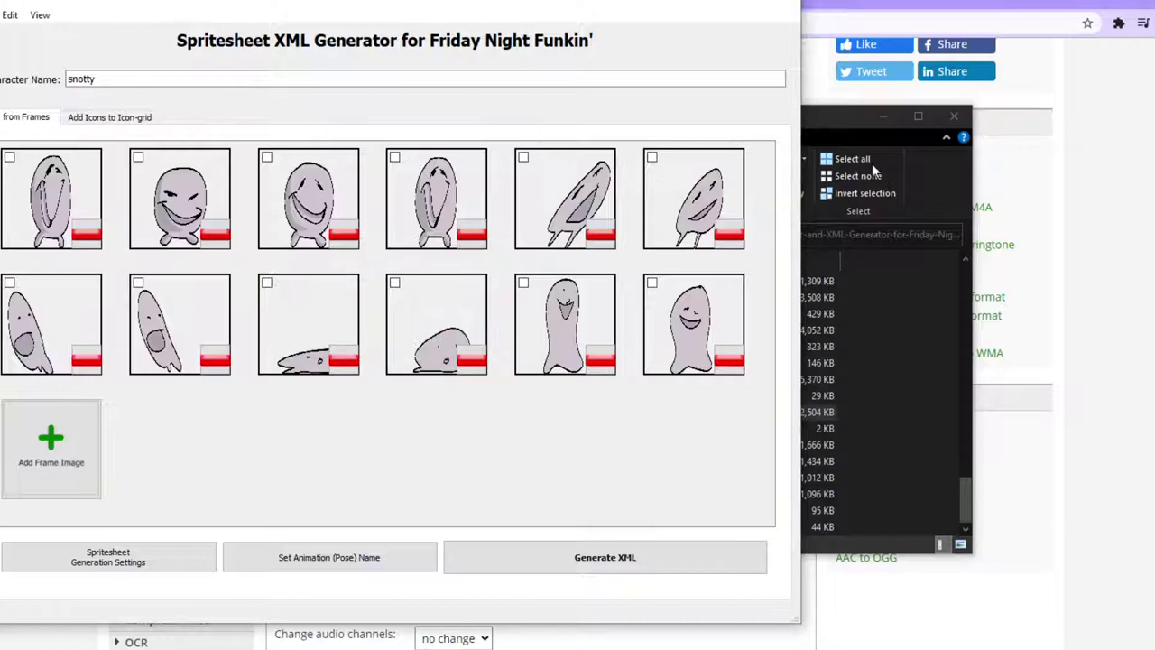
Open the snotty folder in Downloads and view the generated snotty.png spritesheet.
left_click(813, 113)
scroll(423, 437, "up", 1)
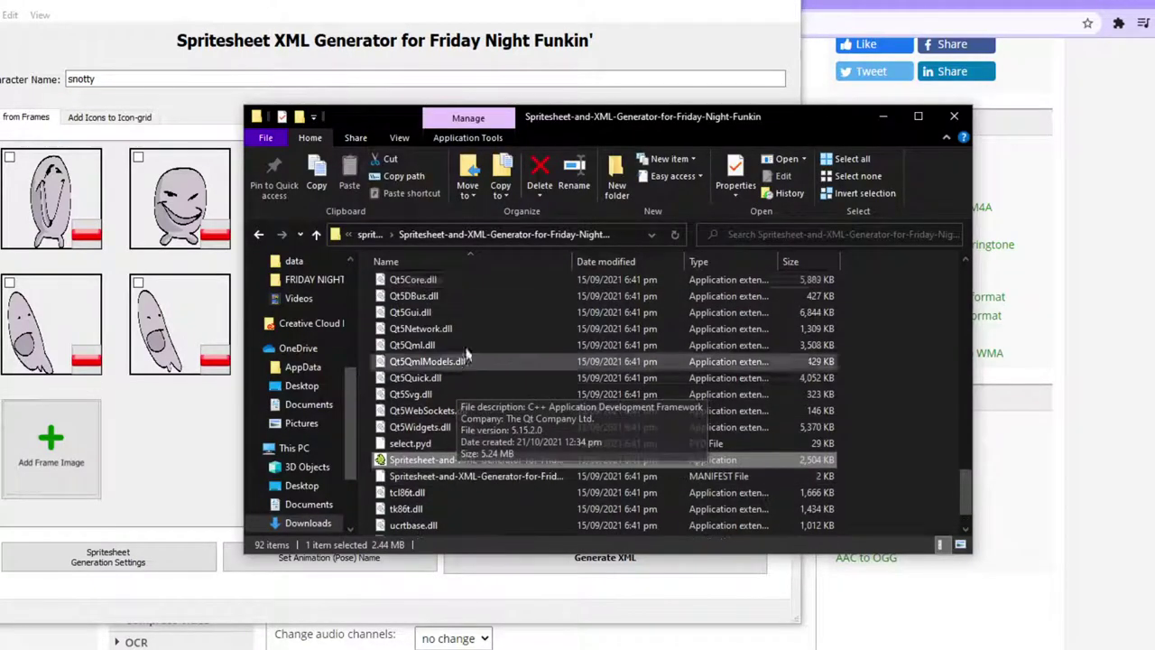
left_click(372, 239)
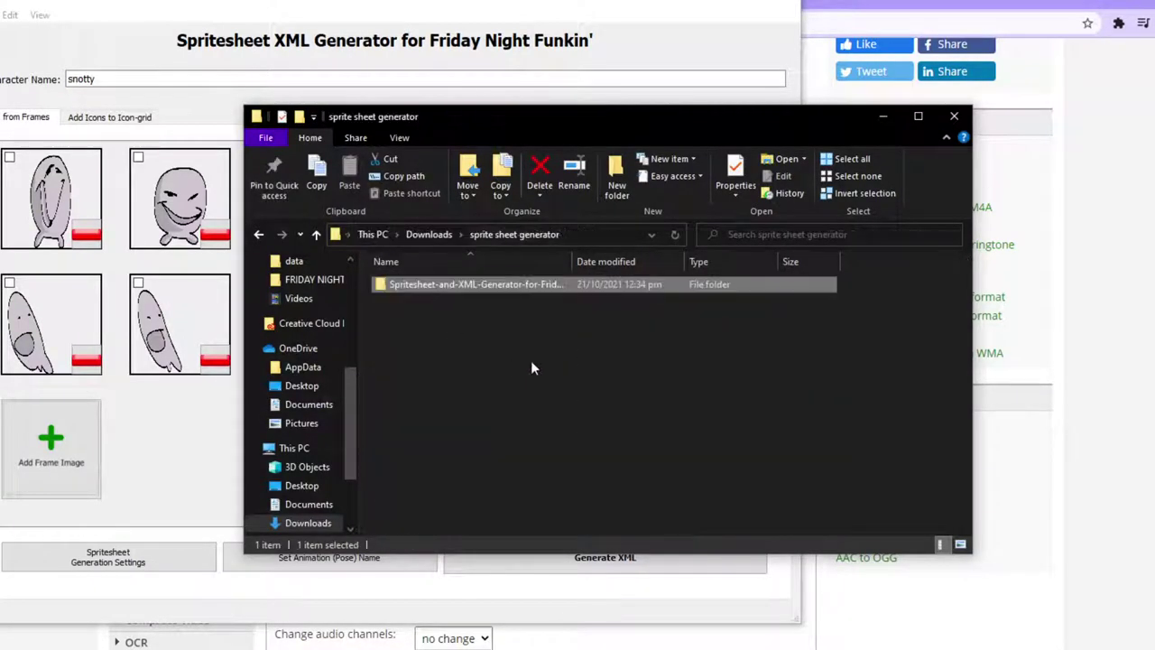
left_click(308, 523)
left_click_drag(962, 292, 966, 245)
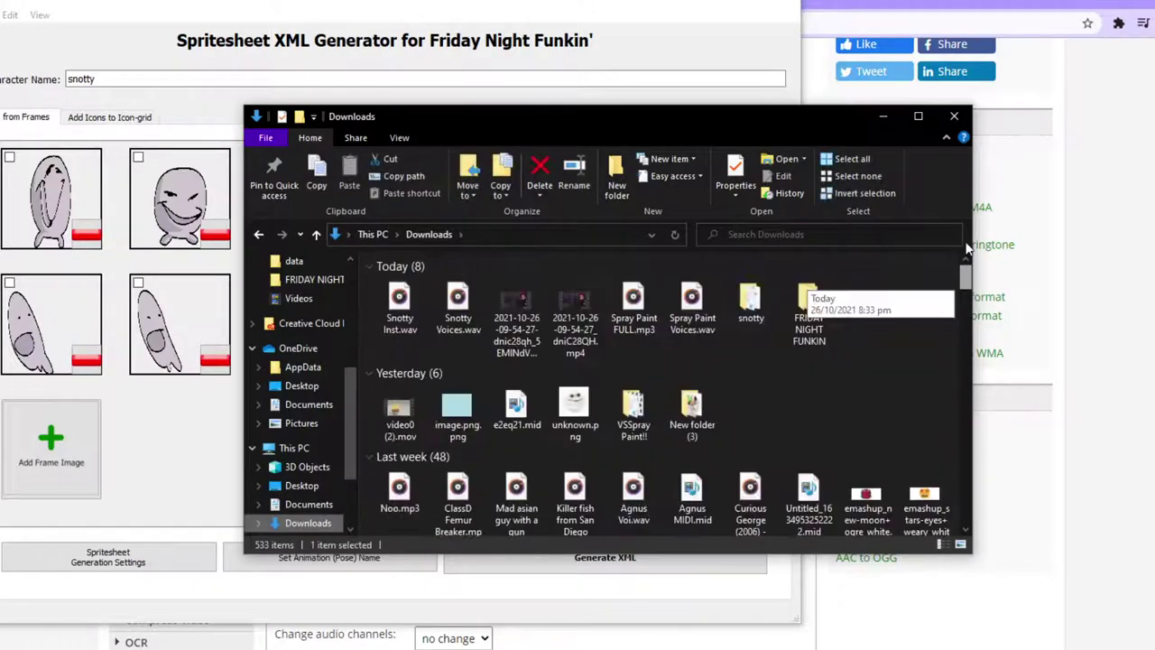
double_click(735, 298)
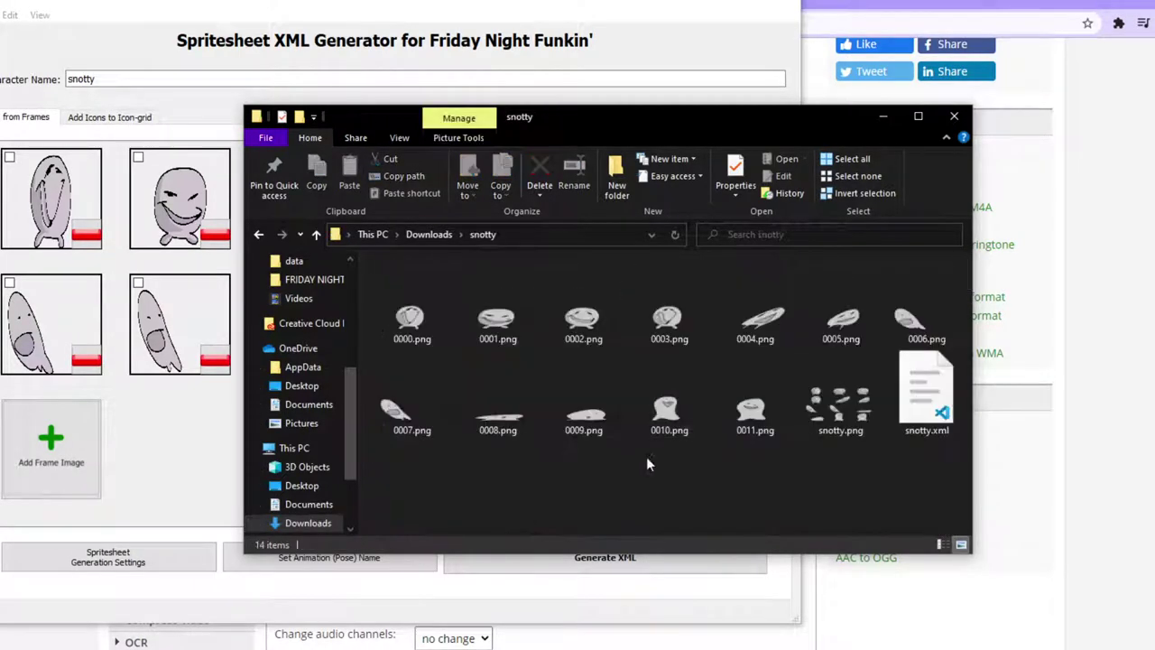
left_click(755, 406)
left_click(840, 399)
double_click(840, 399)
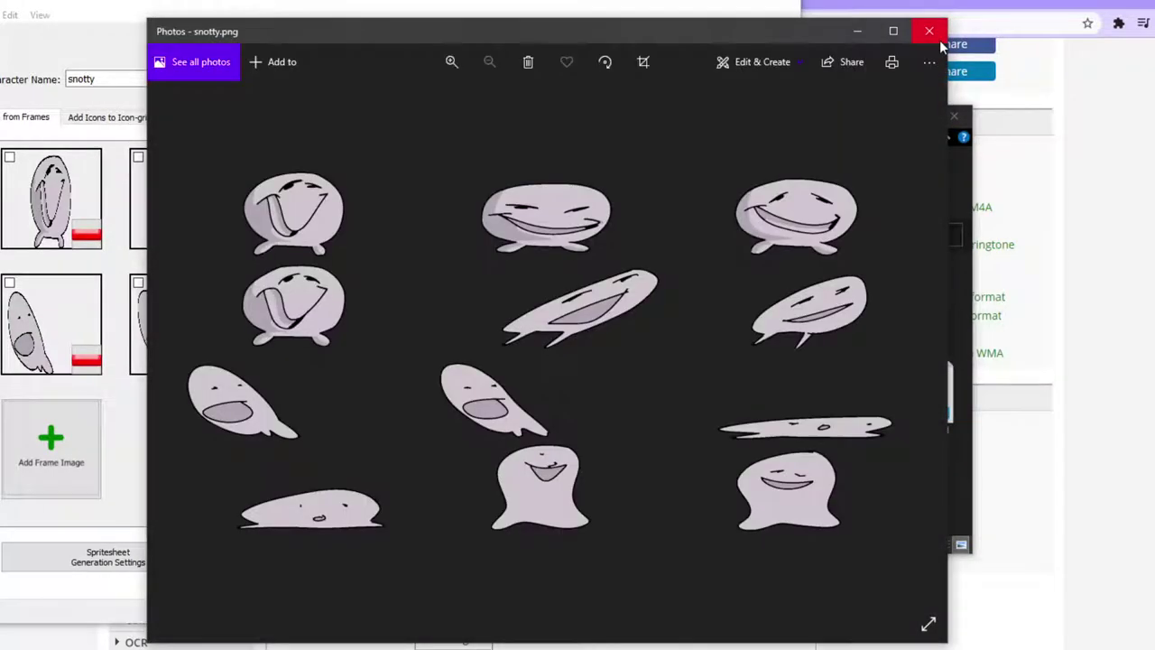
left_click(939, 39)
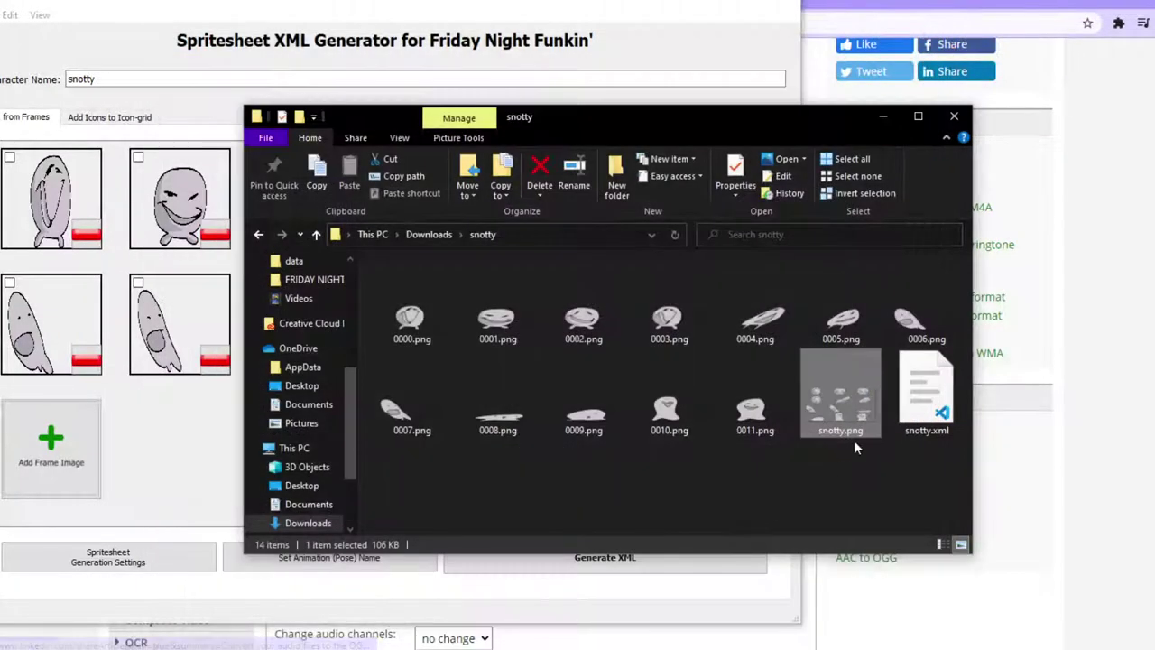
Copy the generated snotty.png and snotty.xml files from the snotty folder.
left_click_drag(837, 506, 928, 380)
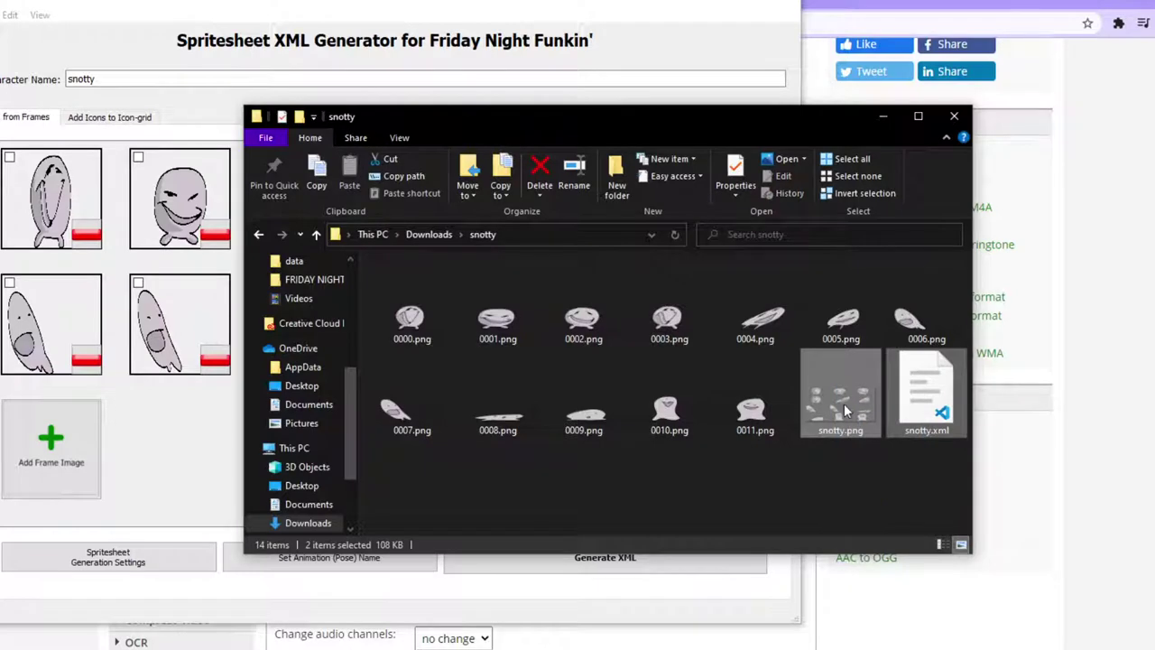
right_click(840, 406)
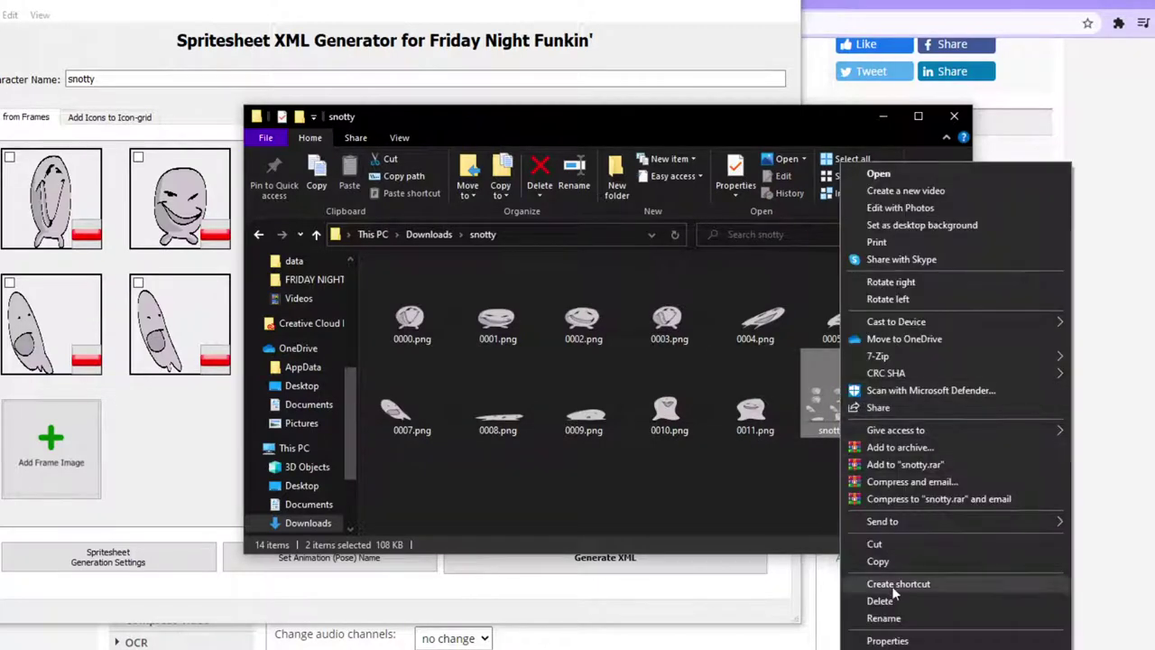
left_click(903, 562)
Paste the copied files into the FRIDAY NIGHT FUNKIN\PsychEngine\mods\images\characters folder.
left_click(426, 234)
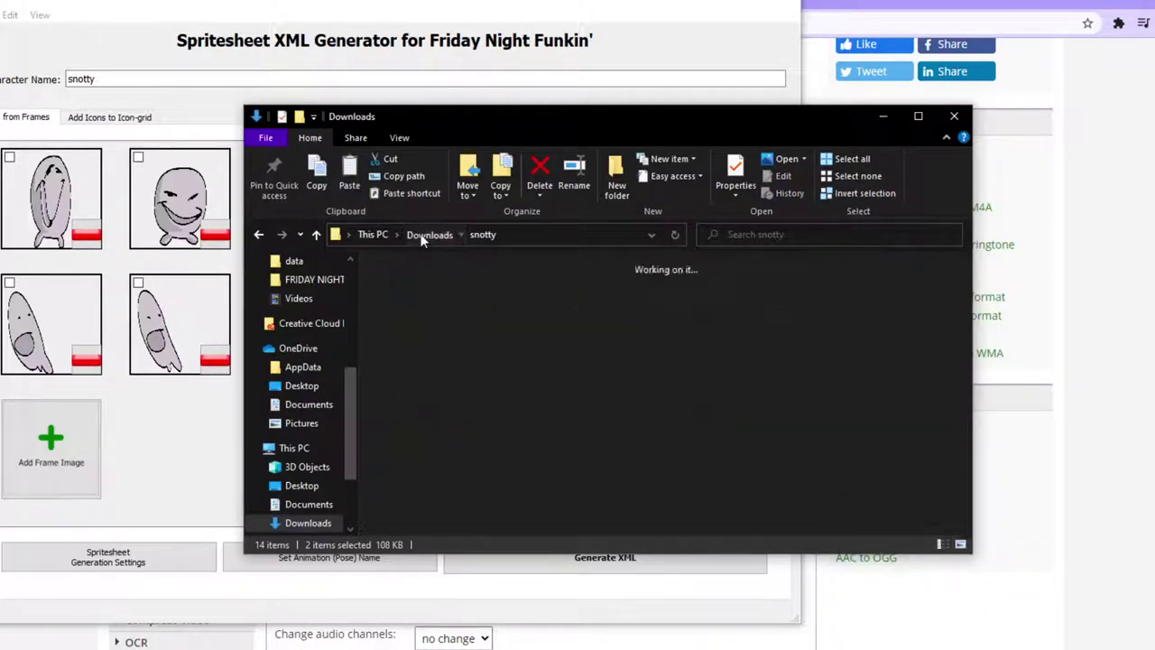
double_click(787, 323)
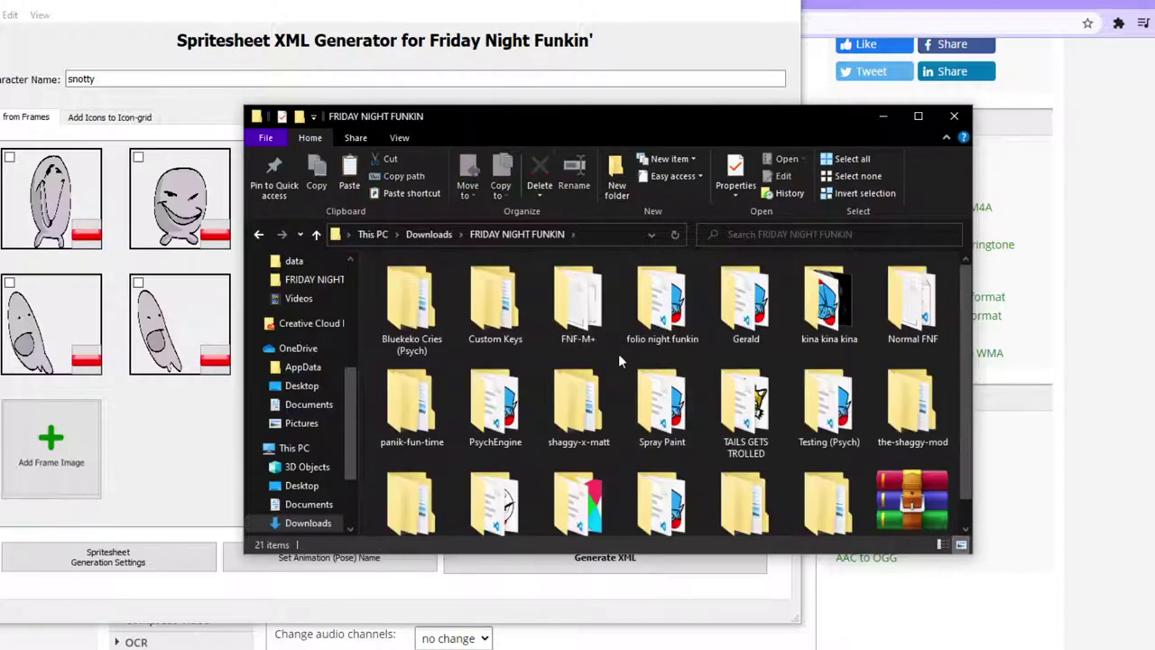
double_click(469, 408)
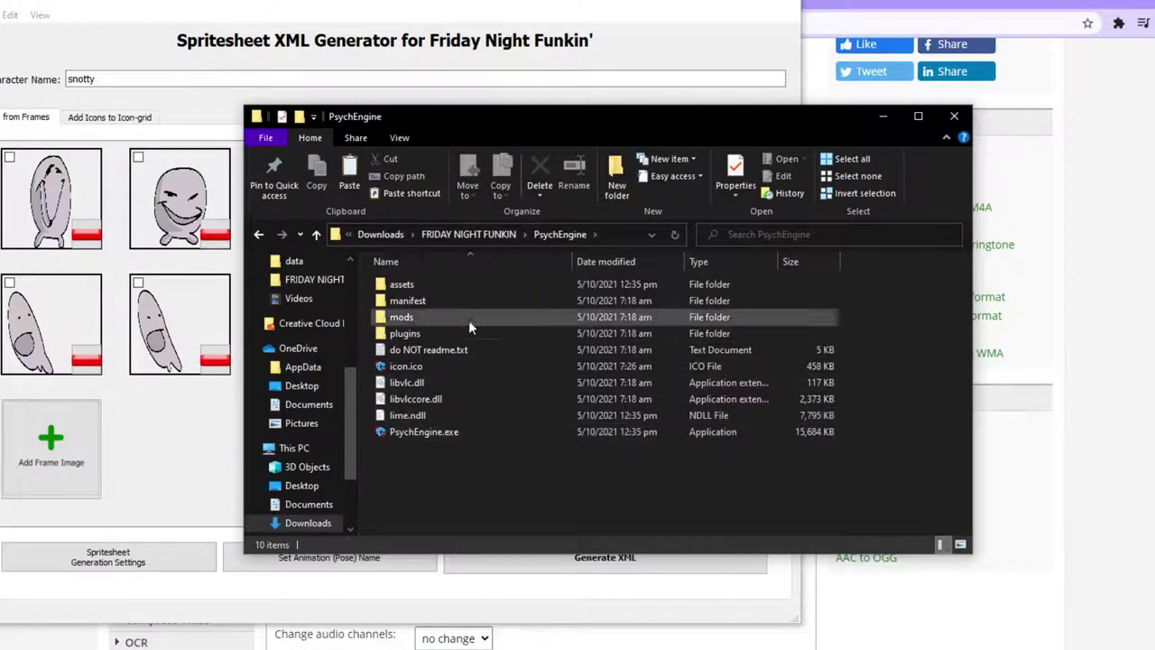
double_click(411, 317)
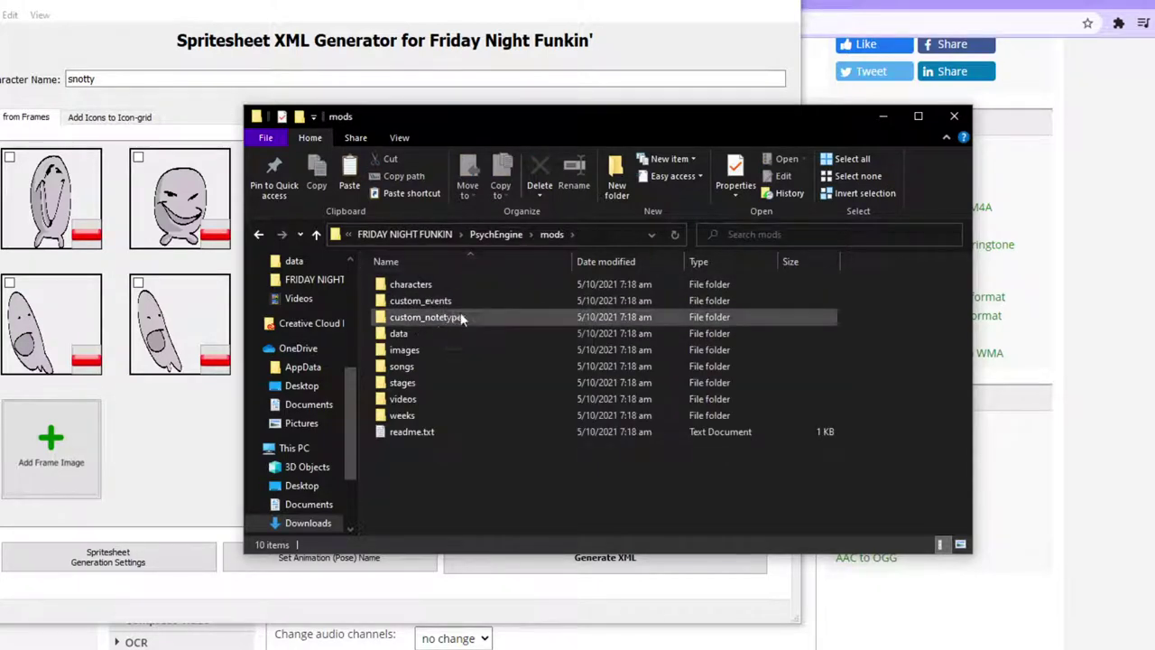
double_click(444, 349)
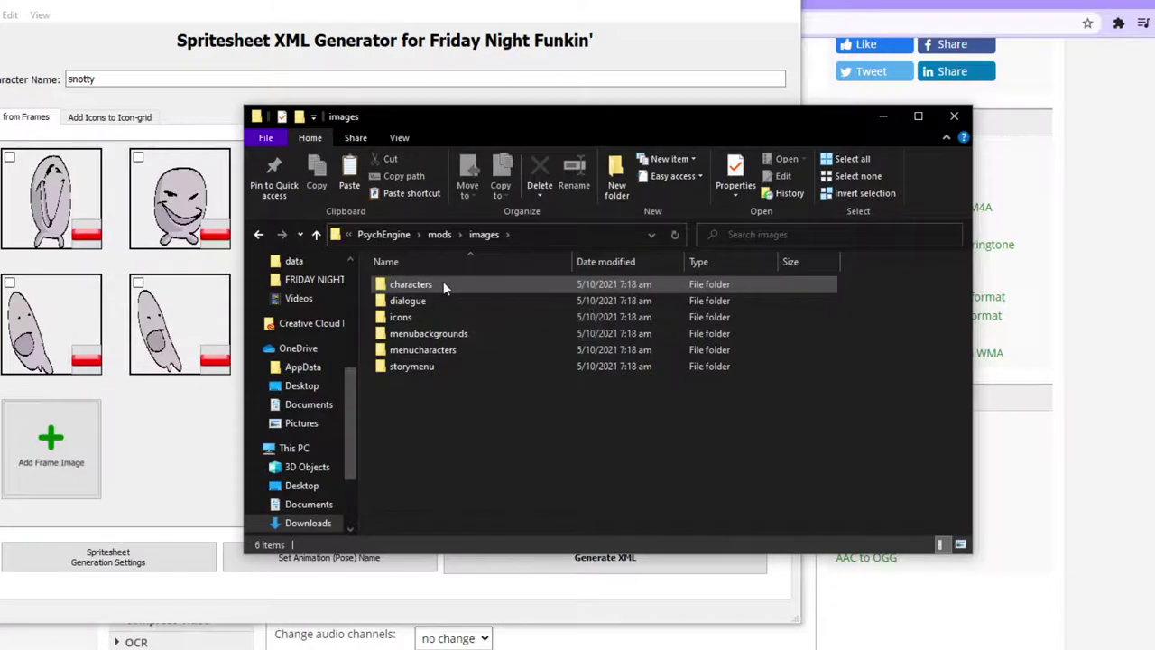
left_click(443, 281)
double_click(443, 280)
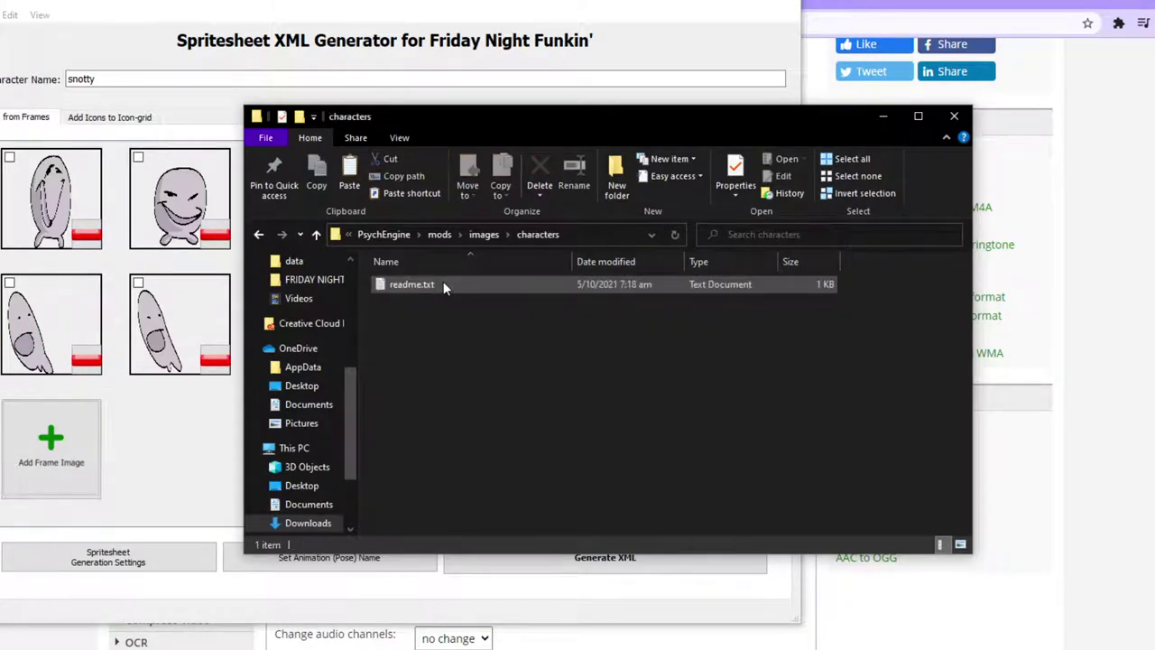
key("ctrl+v")
left_click(397, 365)
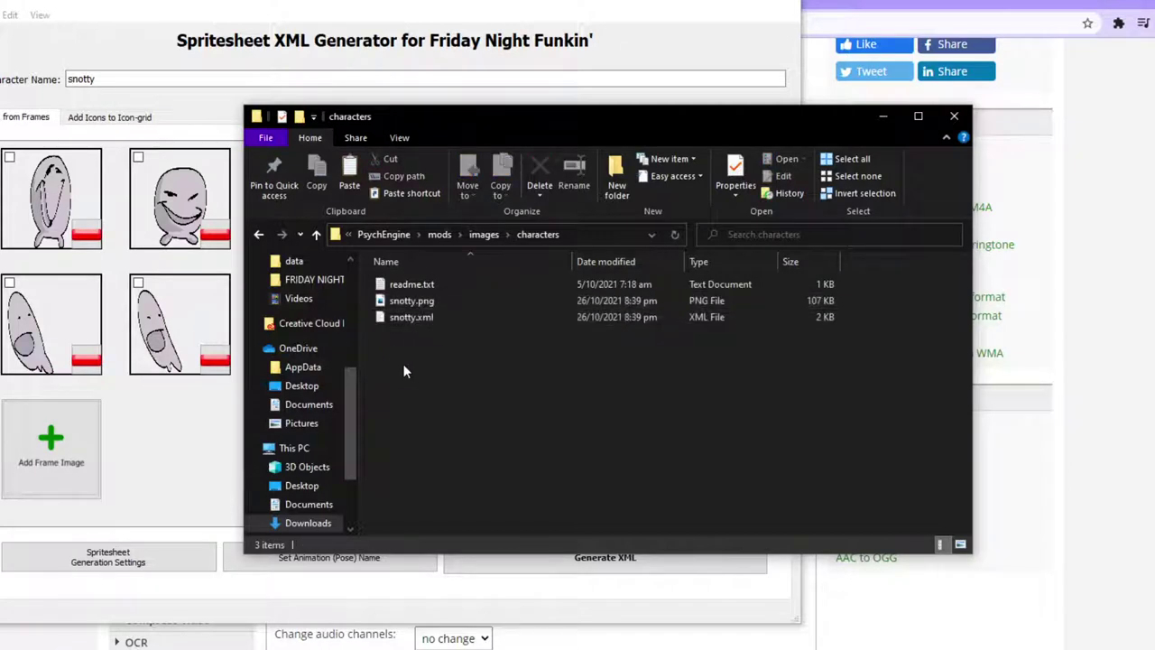
left_click_drag(404, 371, 455, 396)
Go back up to the mods folder and dismiss the spritesheet generator window.
left_click(484, 233)
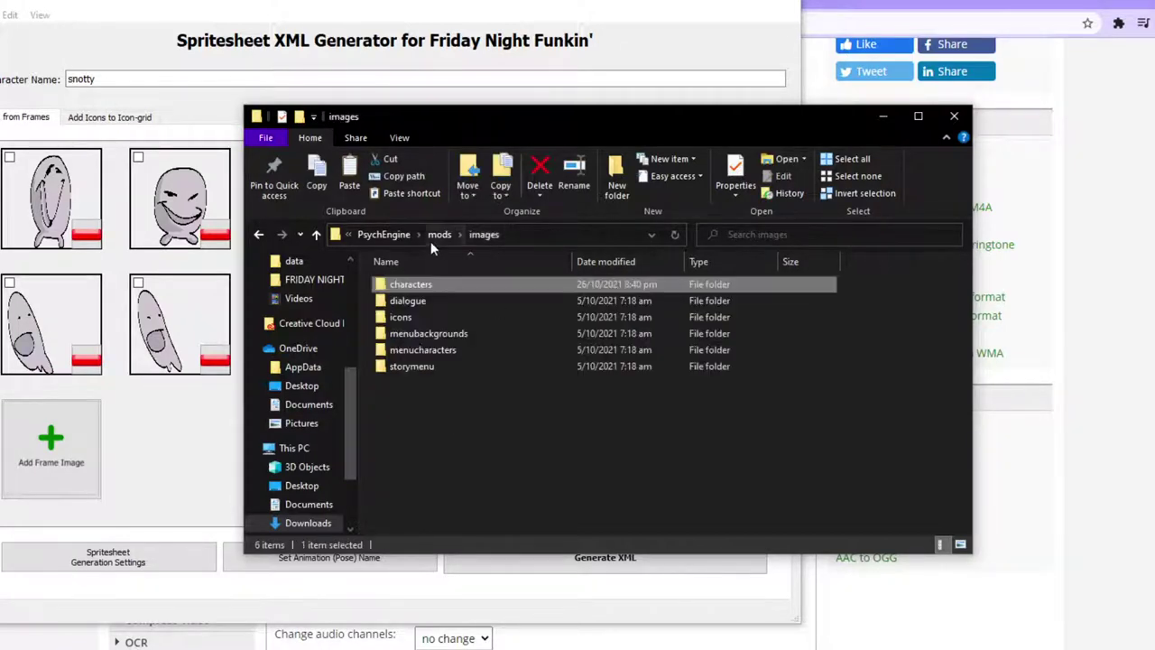
left_click(438, 238)
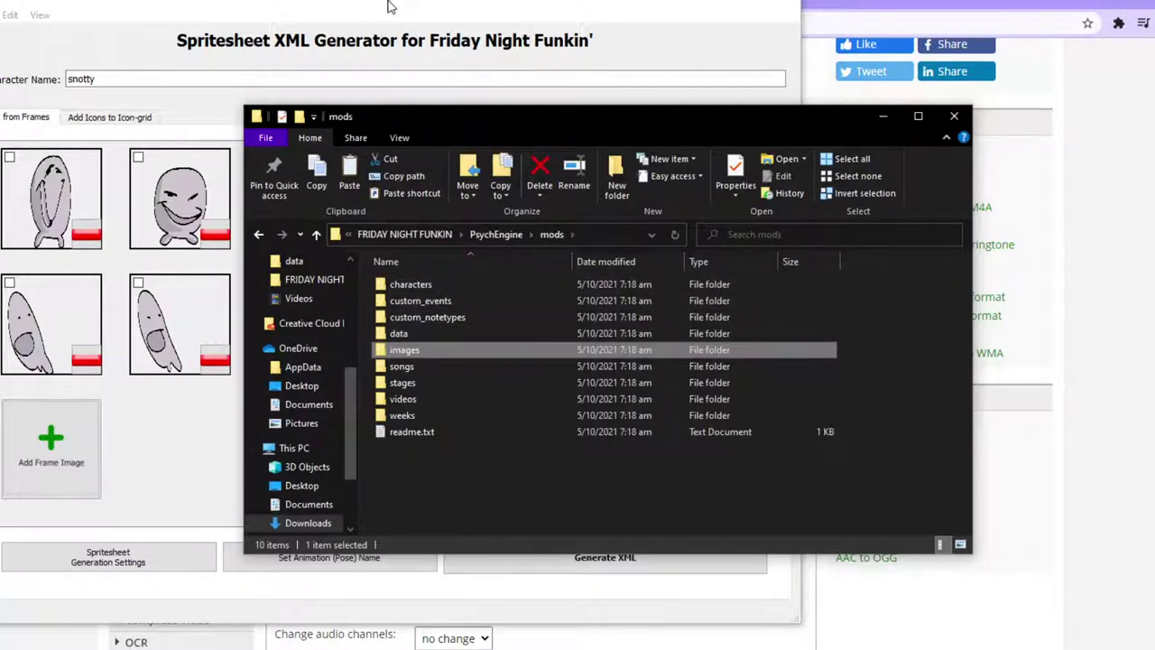
left_click(391, 6)
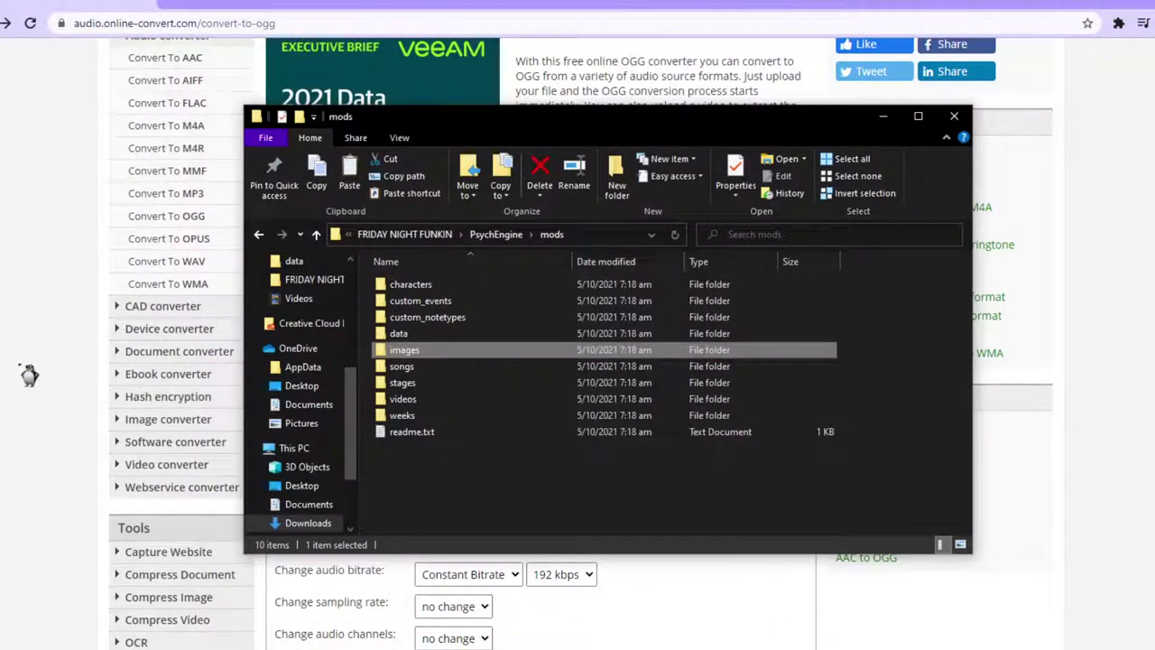
Switch to the online converter page, convert Snotty Inst.wav and Snotty Voices.wav to OGG, and download Snotty Voices.ogg.
left_click(29, 375)
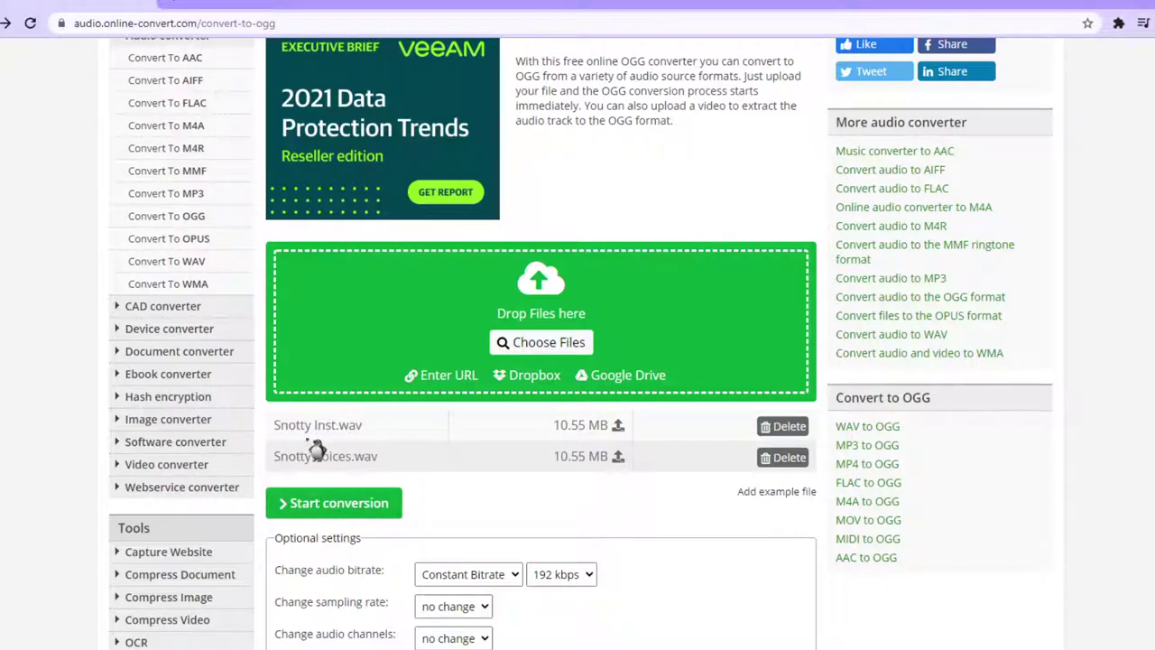
scroll(321, 451, "down", 1)
left_click(326, 440)
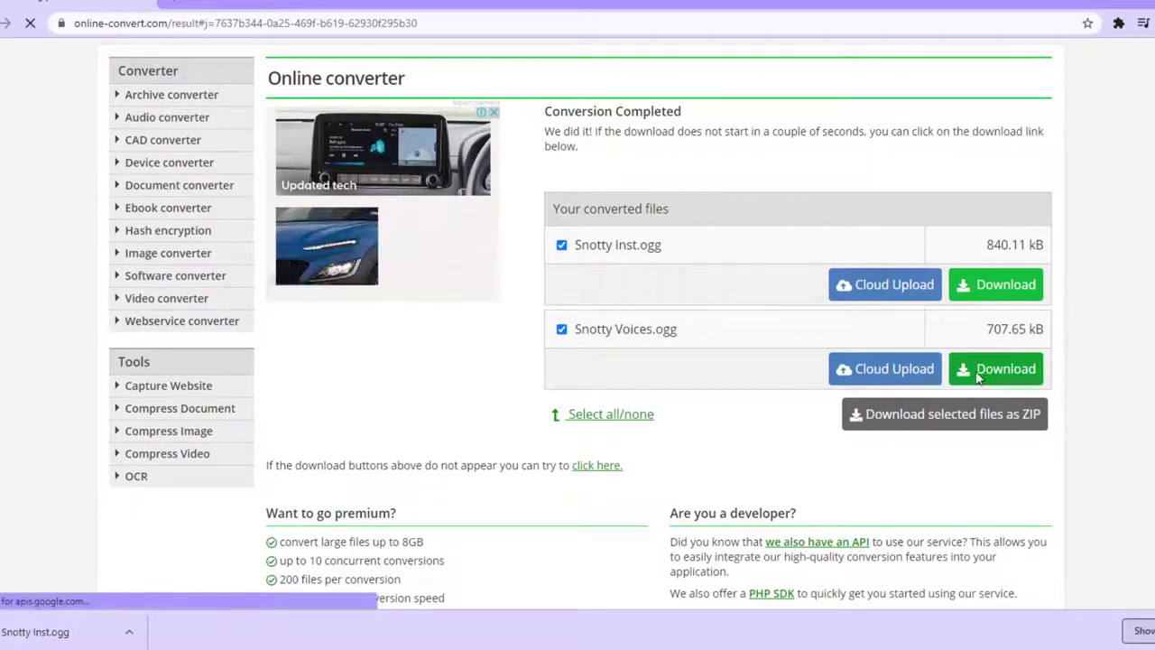
left_click(979, 372)
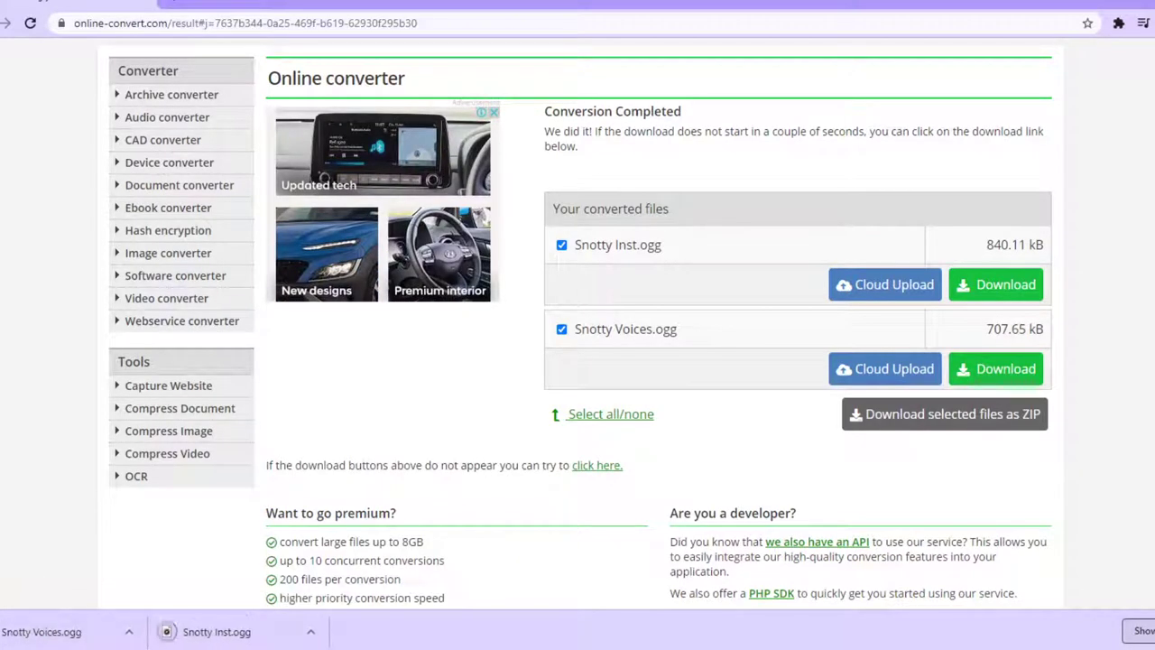
Switch to File Explorer and move Snotty Voices.ogg and Snotty Inst.ogg from Downloads into the snotty folder.
key("alt+Tab")
left_click(308, 523)
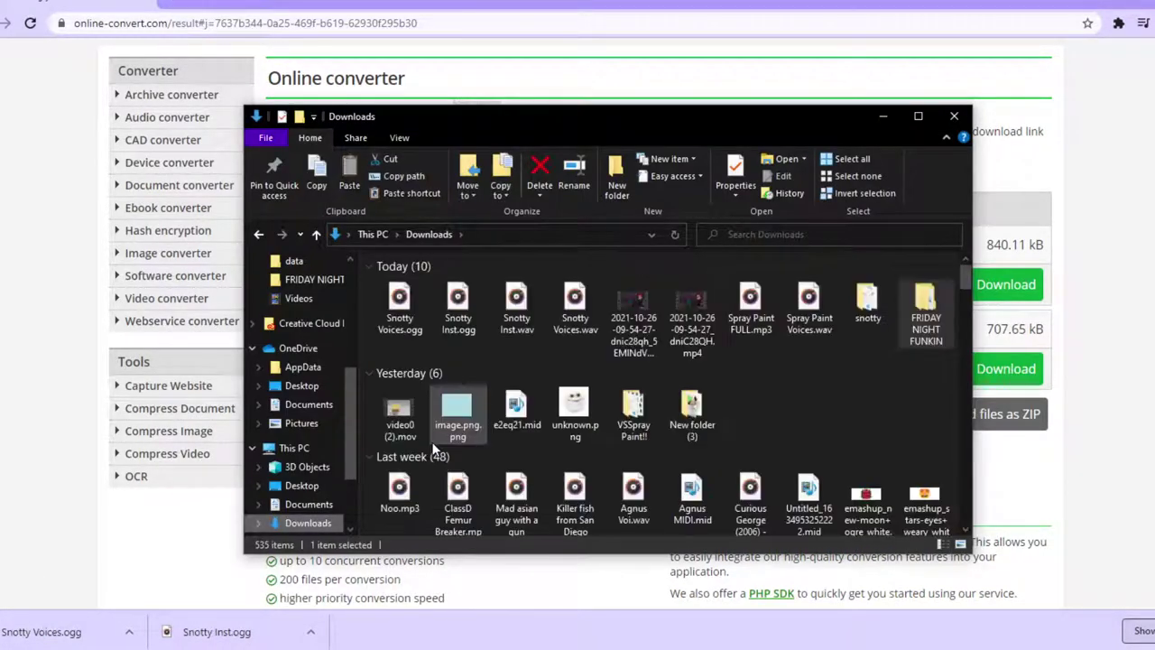
left_click(418, 304)
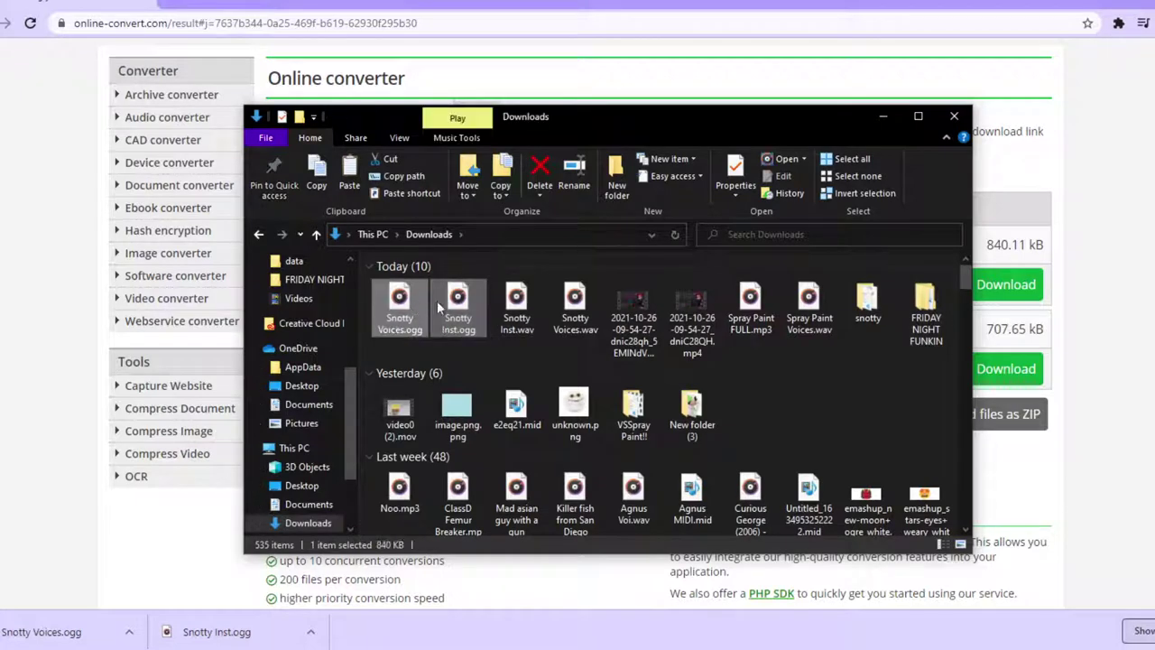
left_click(437, 300, "ctrl")
left_click_drag(437, 300, 865, 308)
left_click_drag(865, 308, 864, 308)
double_click(751, 302)
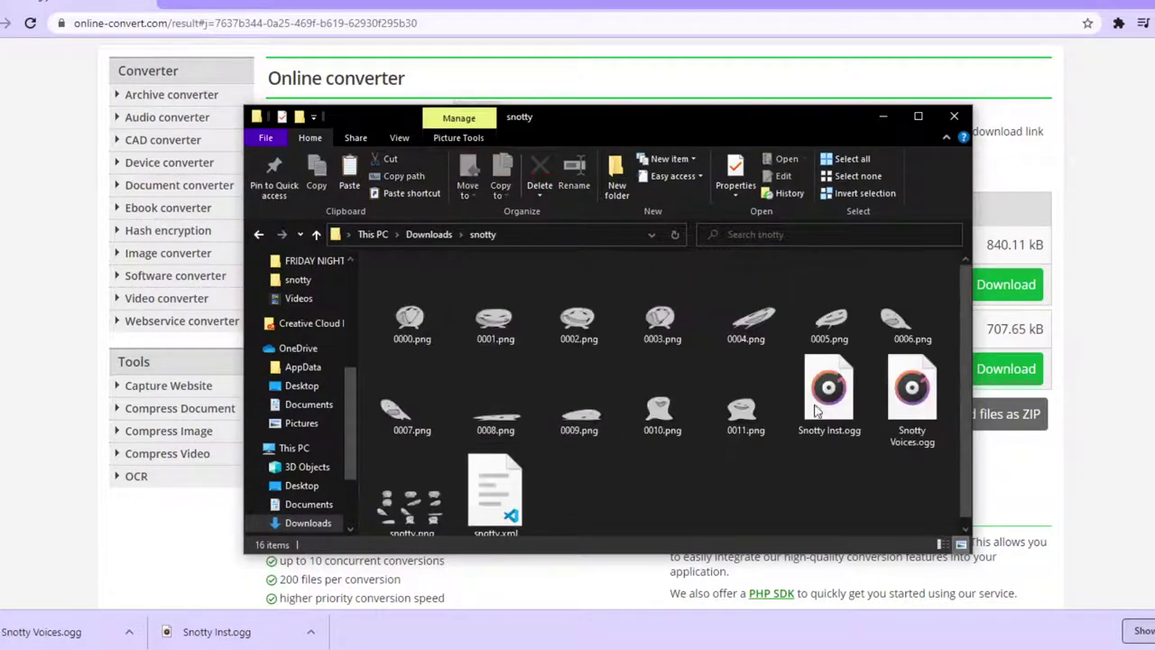
Move the two Snotty OGG files from the snotty folder back to Downloads.
left_click_drag(827, 490, 910, 405)
left_click_drag(910, 406, 417, 231)
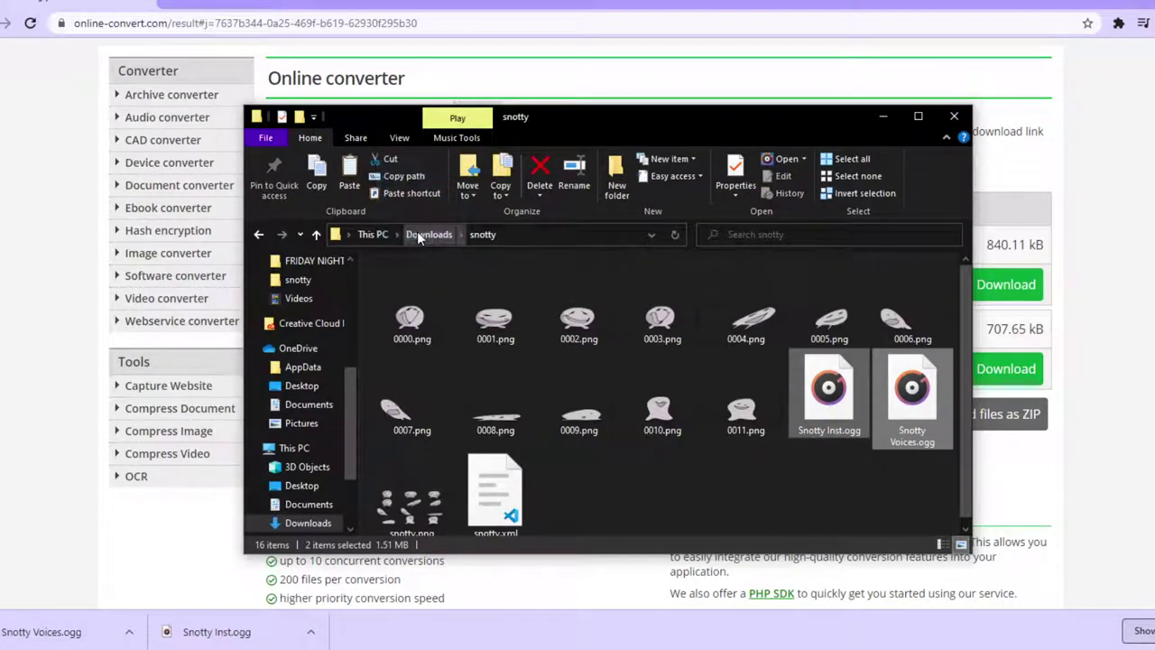
left_click(416, 231)
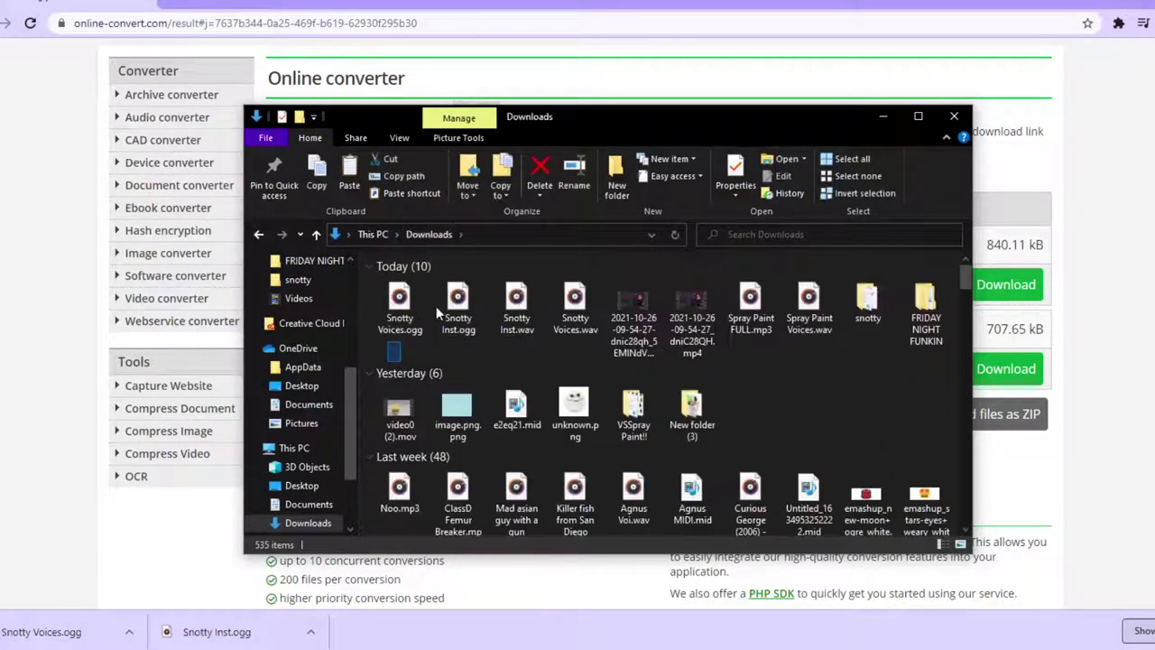
Move Snotty Inst.ogg and Snotty Voices.ogg from Downloads into FRIDAY NIGHT FUNKIN and on into its PsychEngine folder.
left_click(443, 305, "ctrl")
left_click_drag(443, 305, 916, 320)
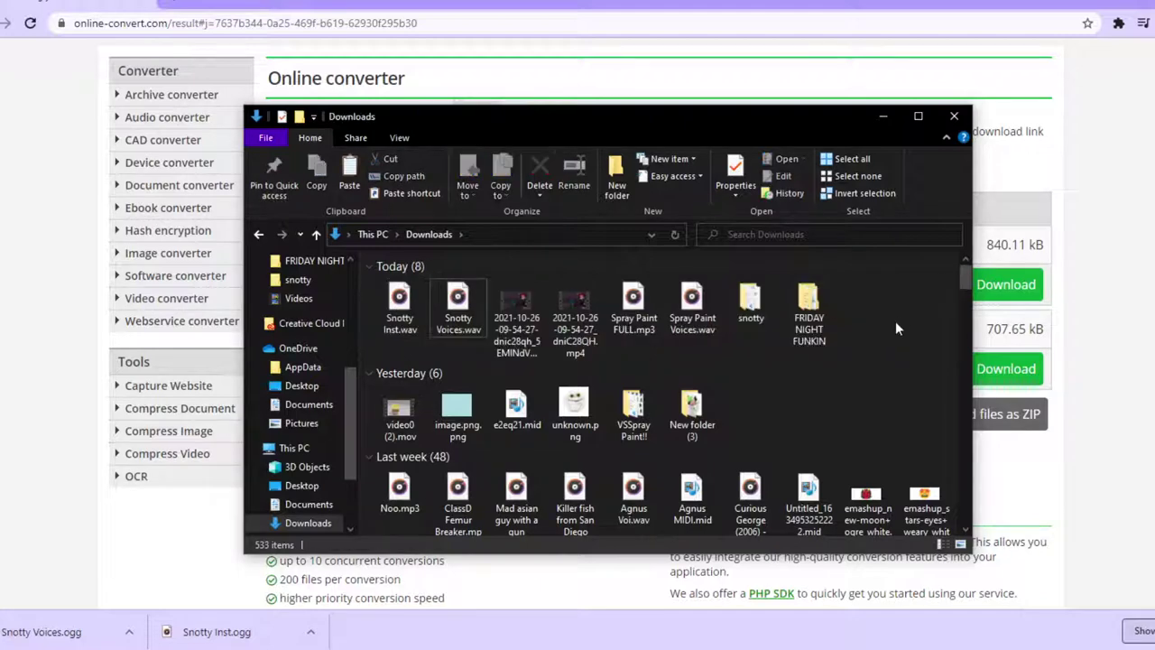
double_click(810, 311)
scroll(772, 350, "down", 3)
left_click(374, 498, "ctrl")
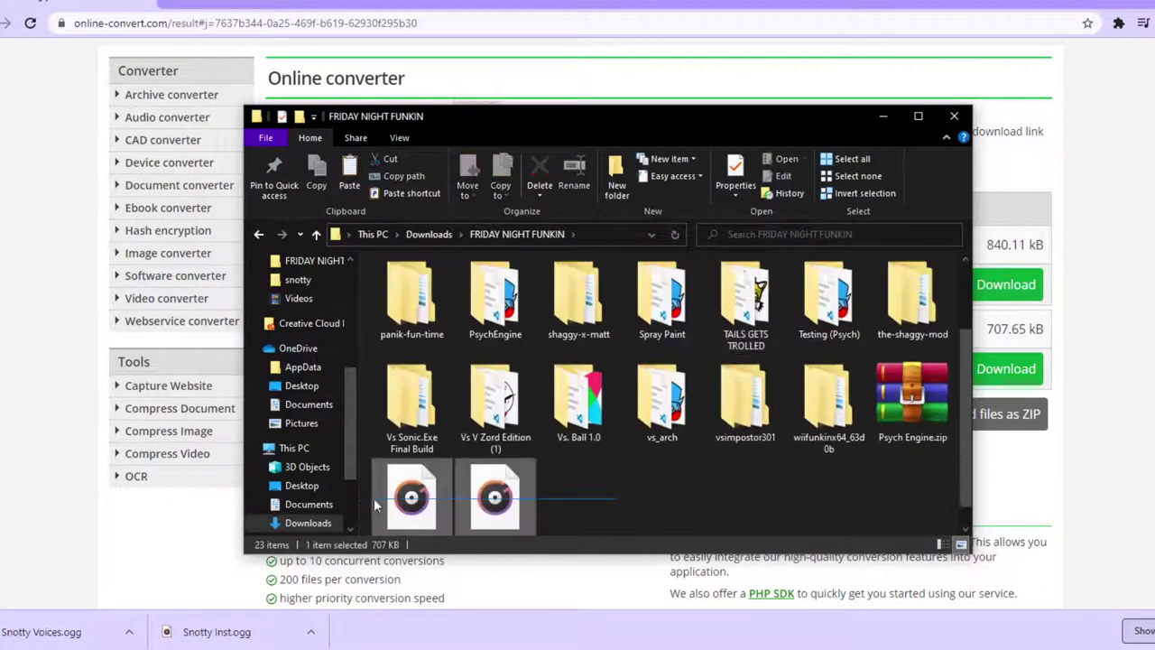
left_click_drag(374, 498, 485, 307)
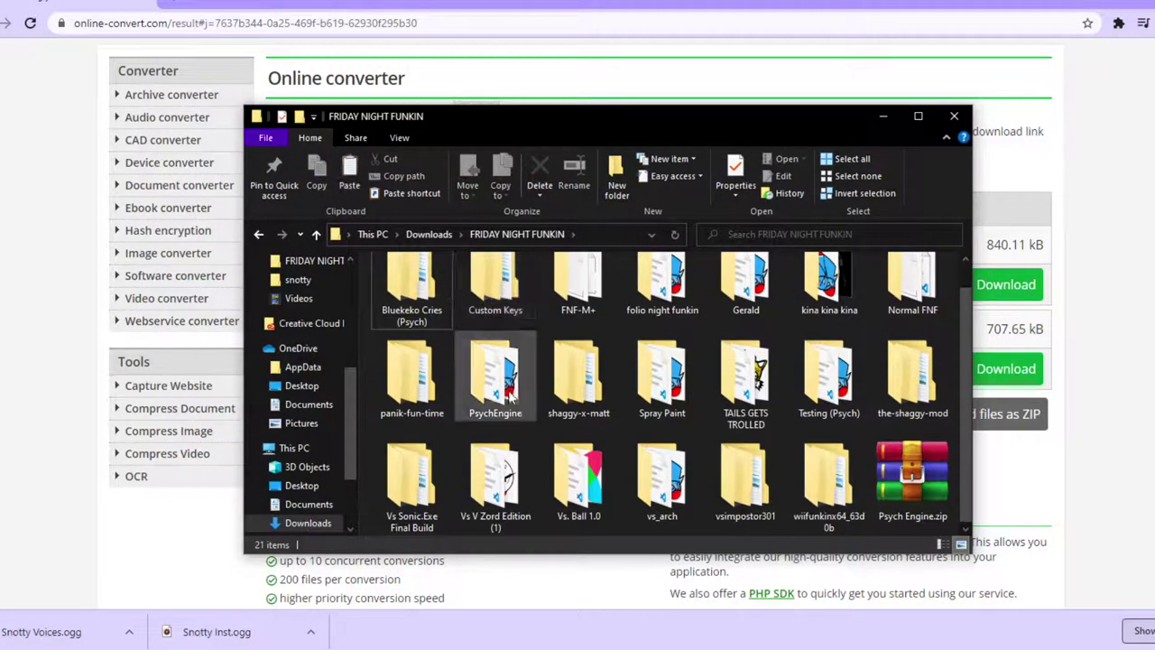
Move both Snotty OGG files from PsychEngine into mods and on into its songs folder.
double_click(495, 388)
left_click(455, 464)
left_click(505, 449, "ctrl")
left_click_drag(504, 448, 452, 319)
double_click(452, 319)
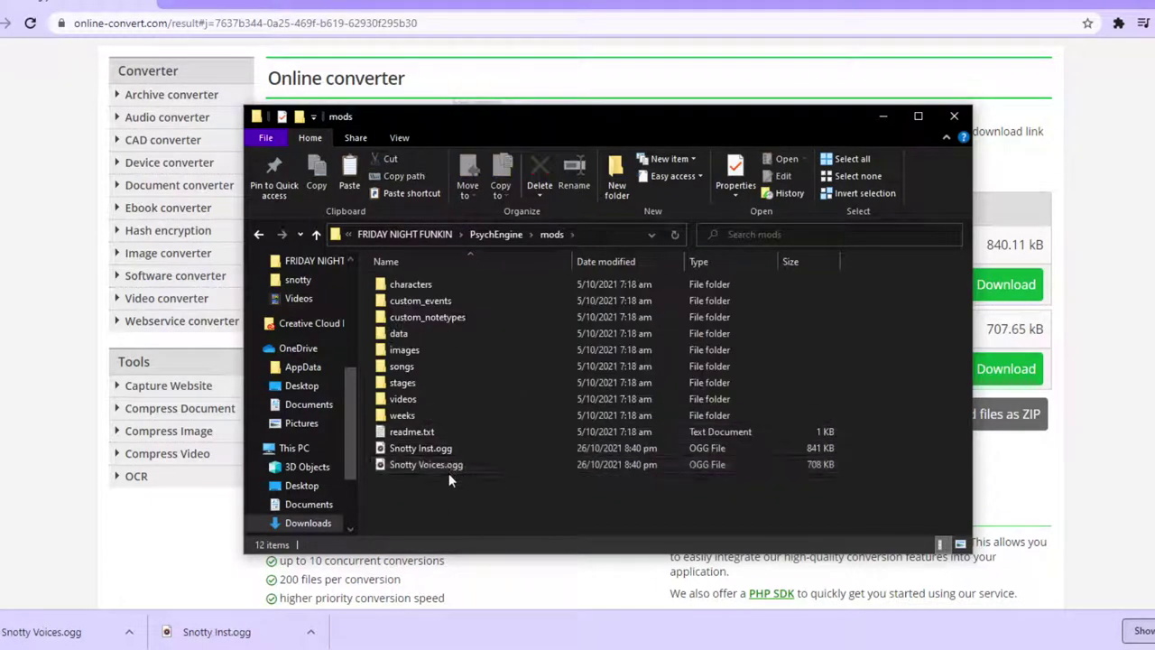
left_click(449, 467)
left_click(464, 448, "ctrl")
left_click_drag(464, 447, 467, 360)
Create a new folder named snotty inside the songs folder.
double_click(466, 368)
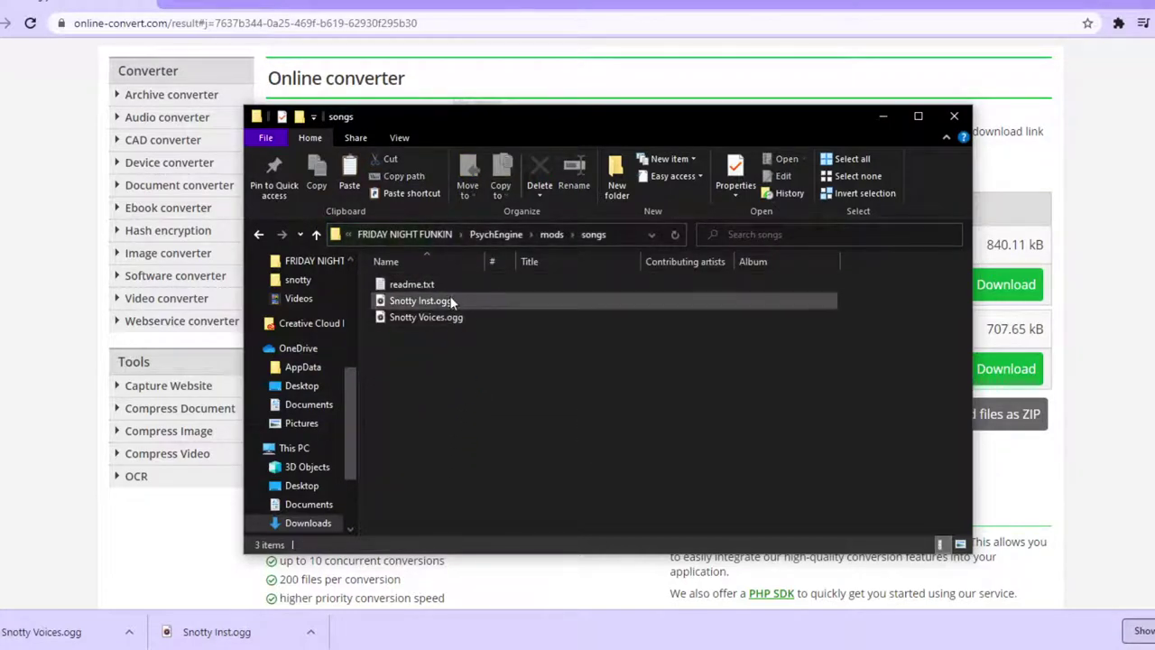
left_click(614, 179)
type("snot")
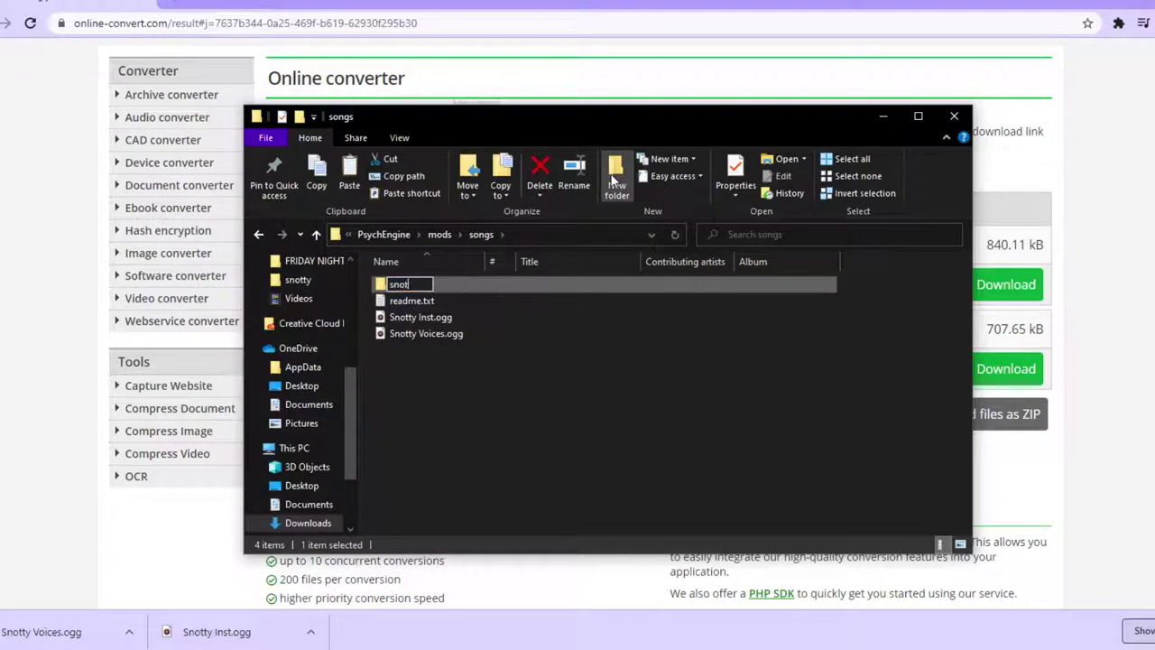
type("ty")
key("Return")
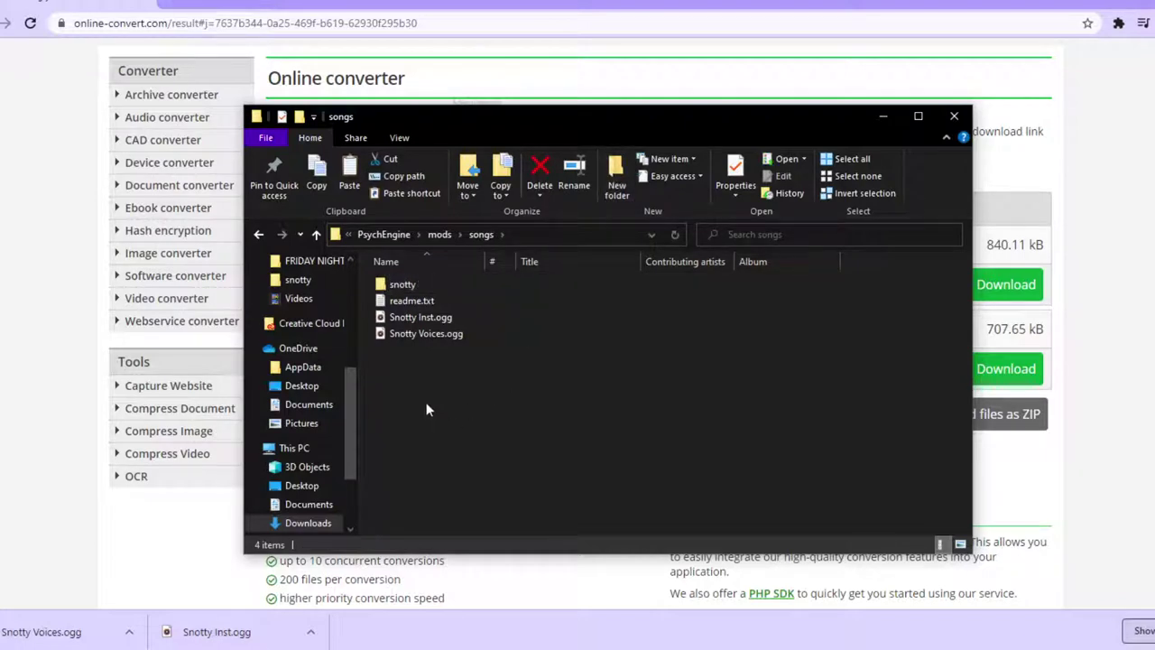
Move both OGG files into the new snotty song folder, open it and select Snotty Inst.ogg.
left_click_drag(426, 401, 476, 333)
left_click_drag(449, 376, 527, 287)
double_click(527, 287)
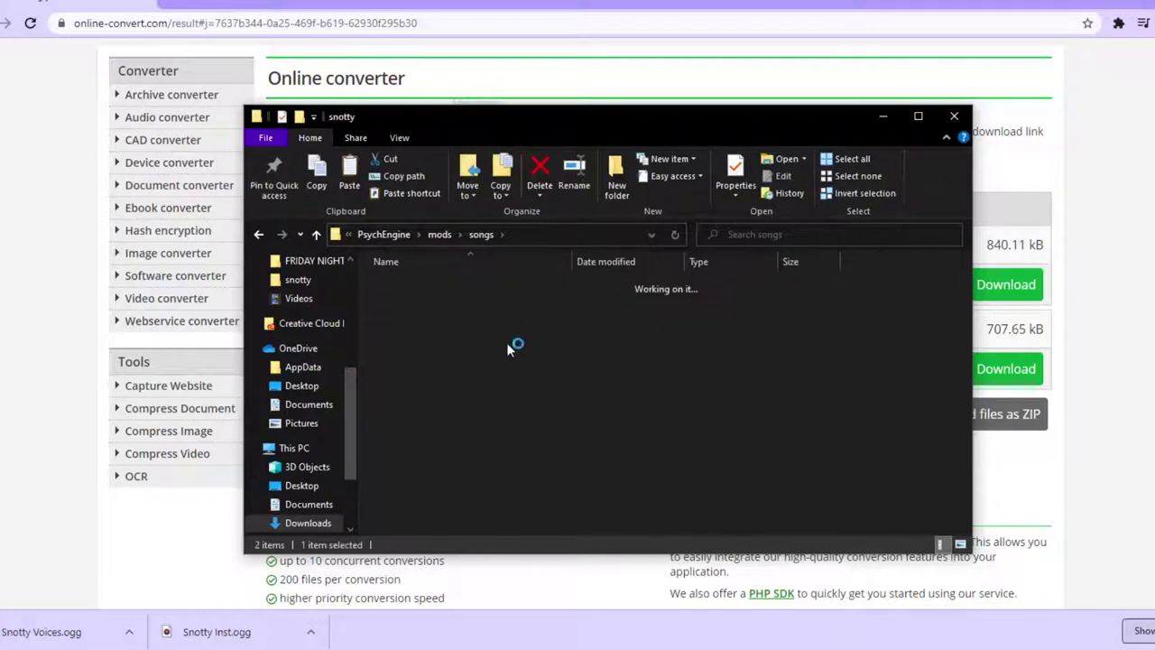
left_click(417, 287)
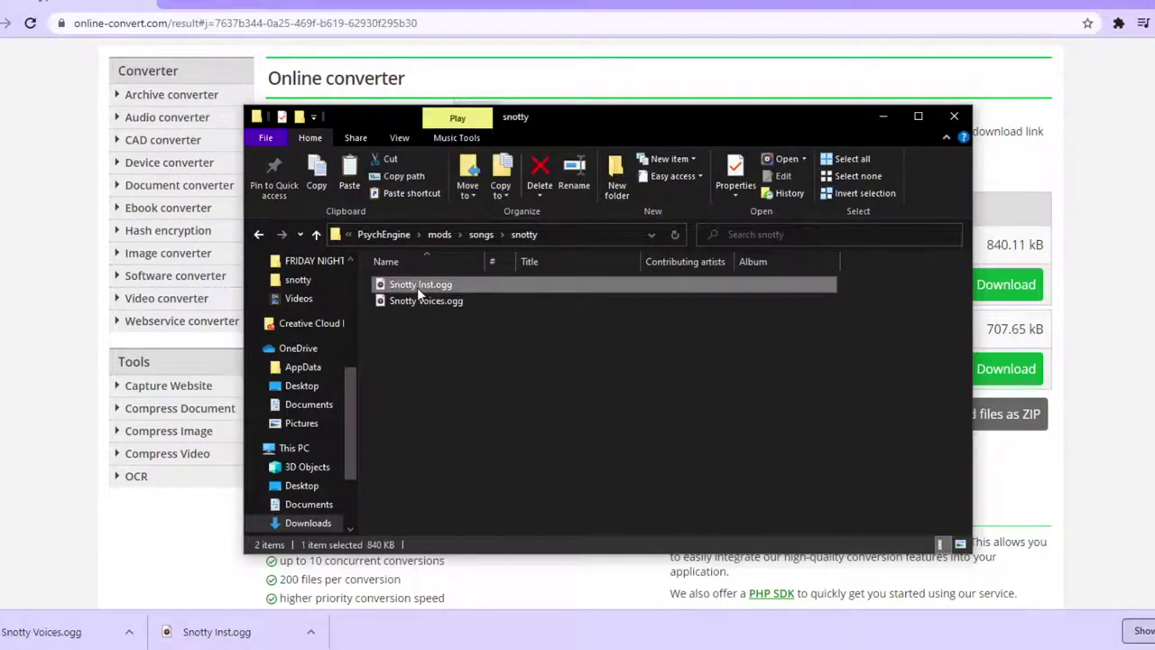
Rename Snotty Inst.ogg to Inst.ogg and Snotty Voices.ogg to Voices.ogg in the snotty song folder.
key("F2")
key("BackSpace")
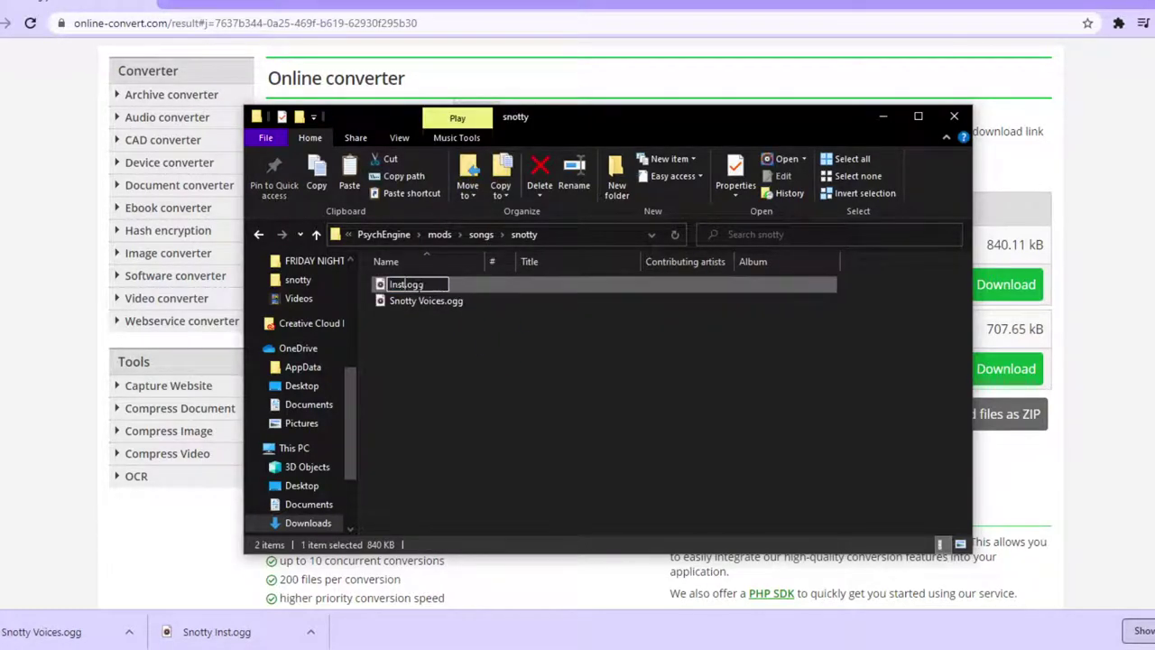
left_click(425, 301)
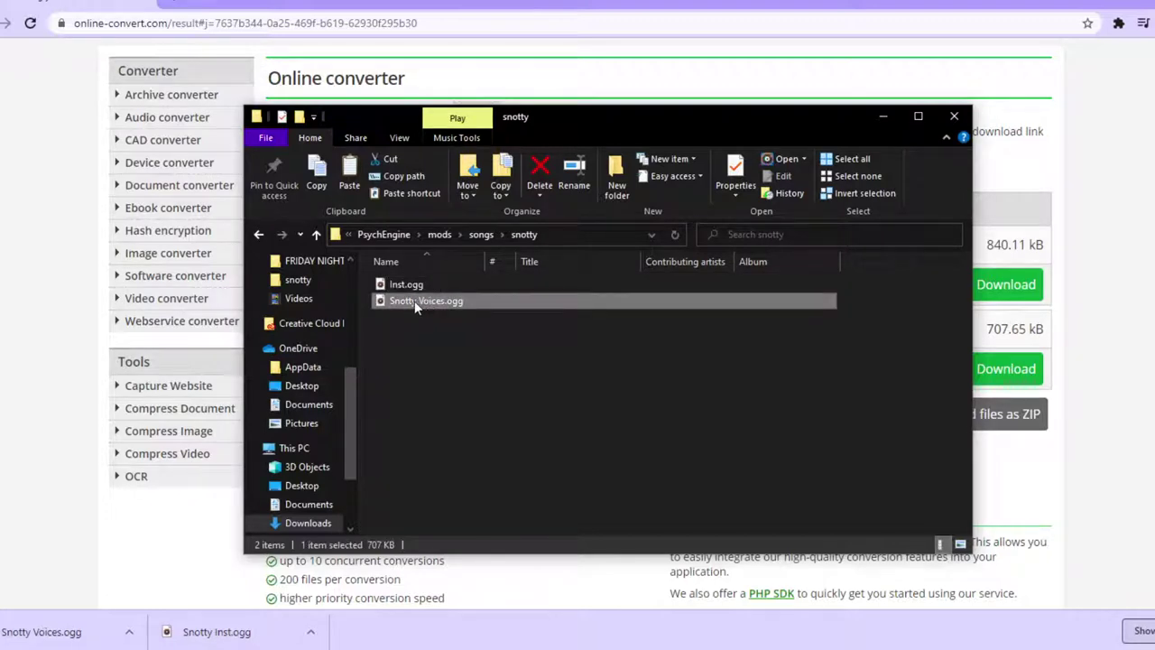
key("F2")
key("BackSpace")
type("Vo")
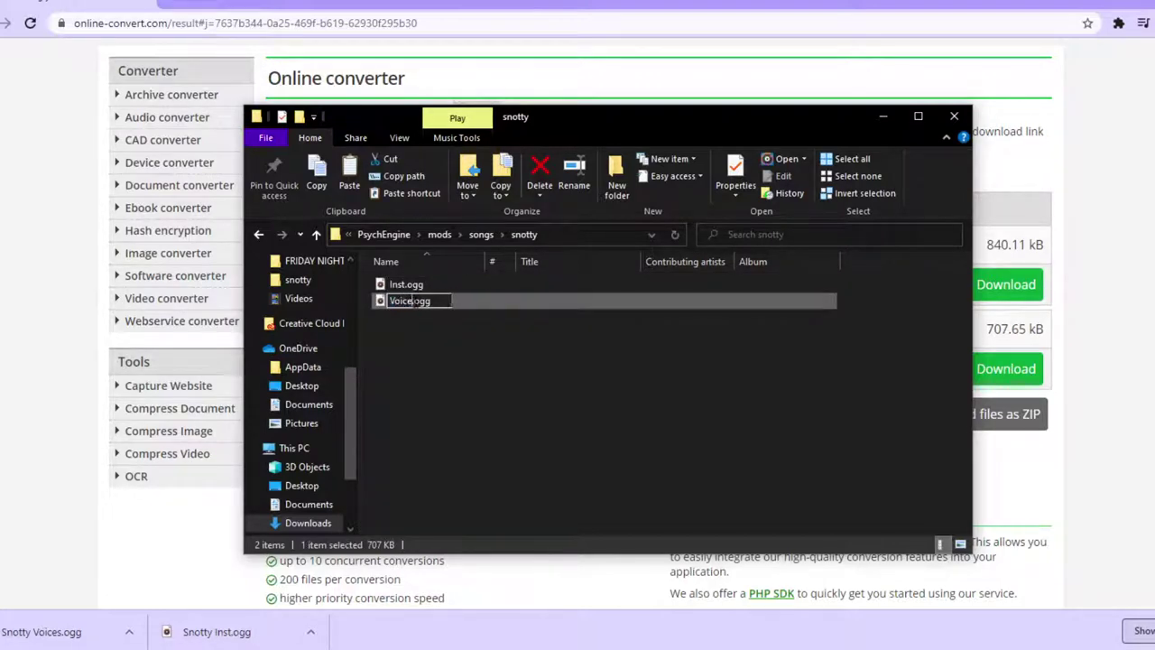
type("ices")
key("Return")
left_click(423, 342)
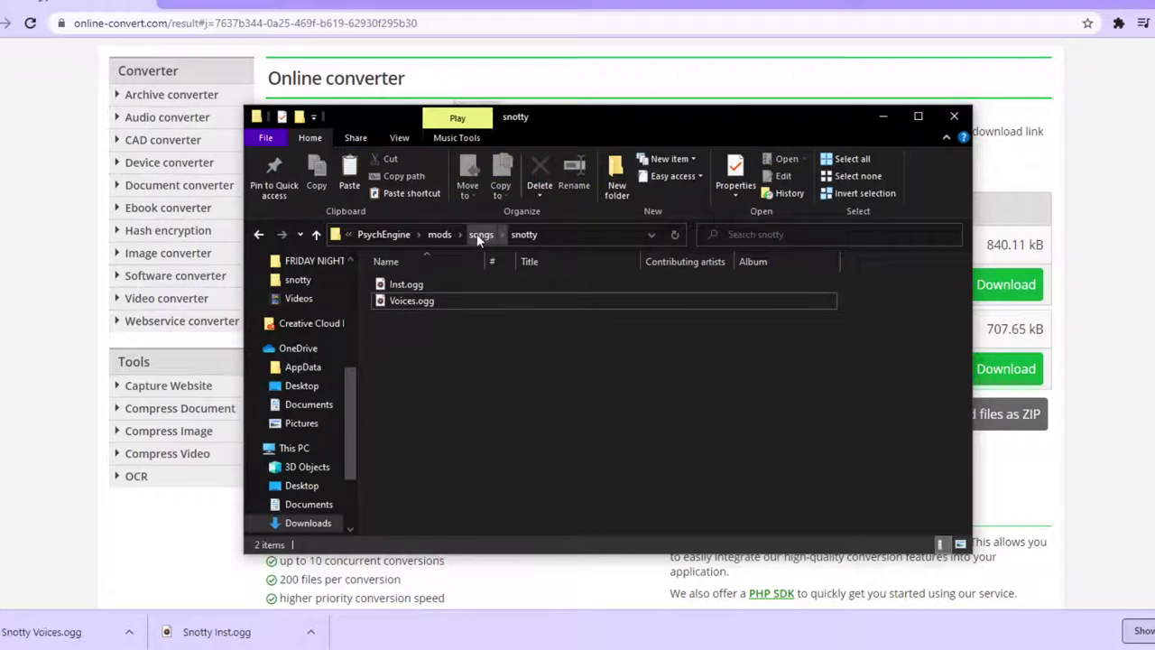
Go to PsychEngine's assets > data folder and copy the high song folder.
left_click(476, 234)
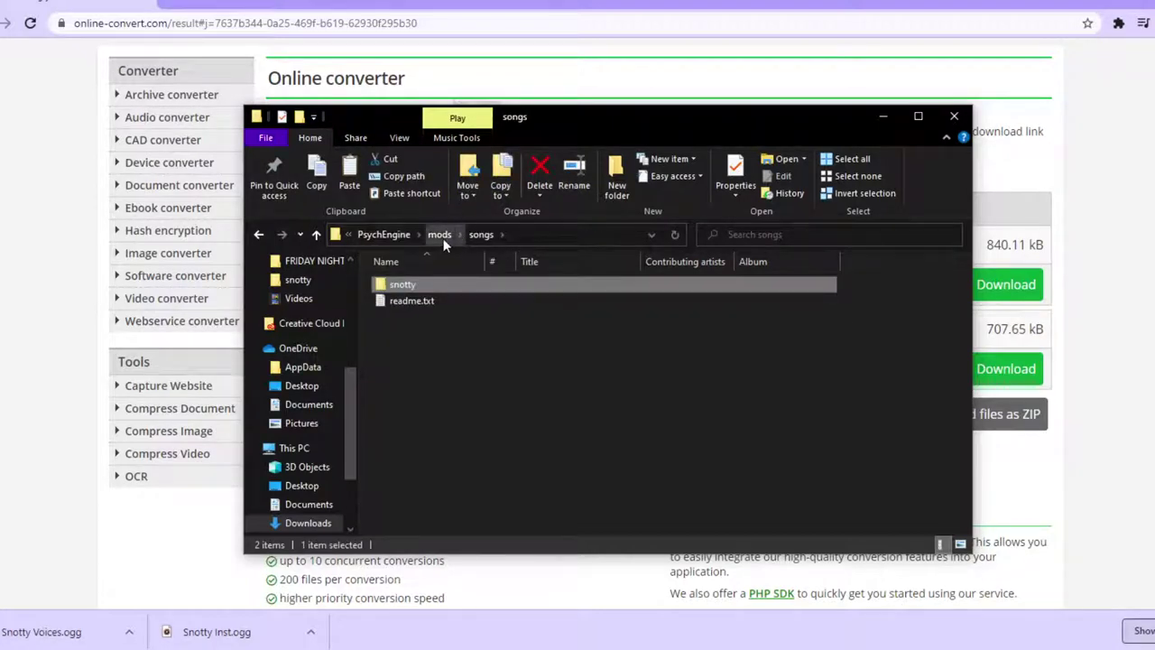
left_click(439, 235)
left_click(405, 235)
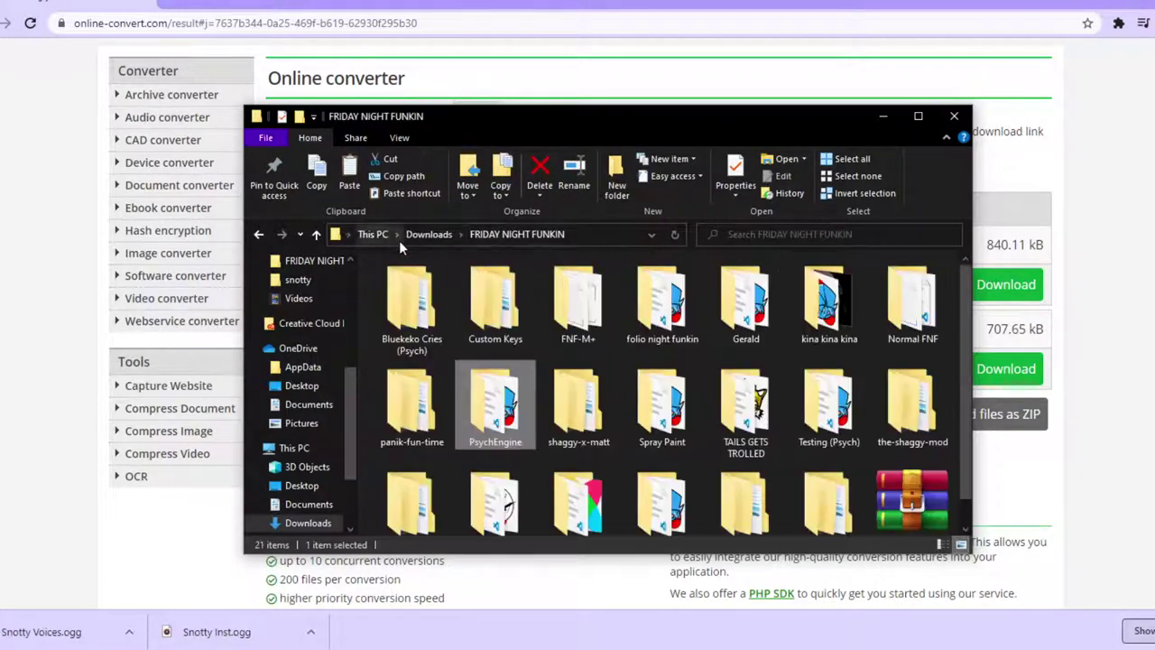
double_click(495, 402)
double_click(472, 283)
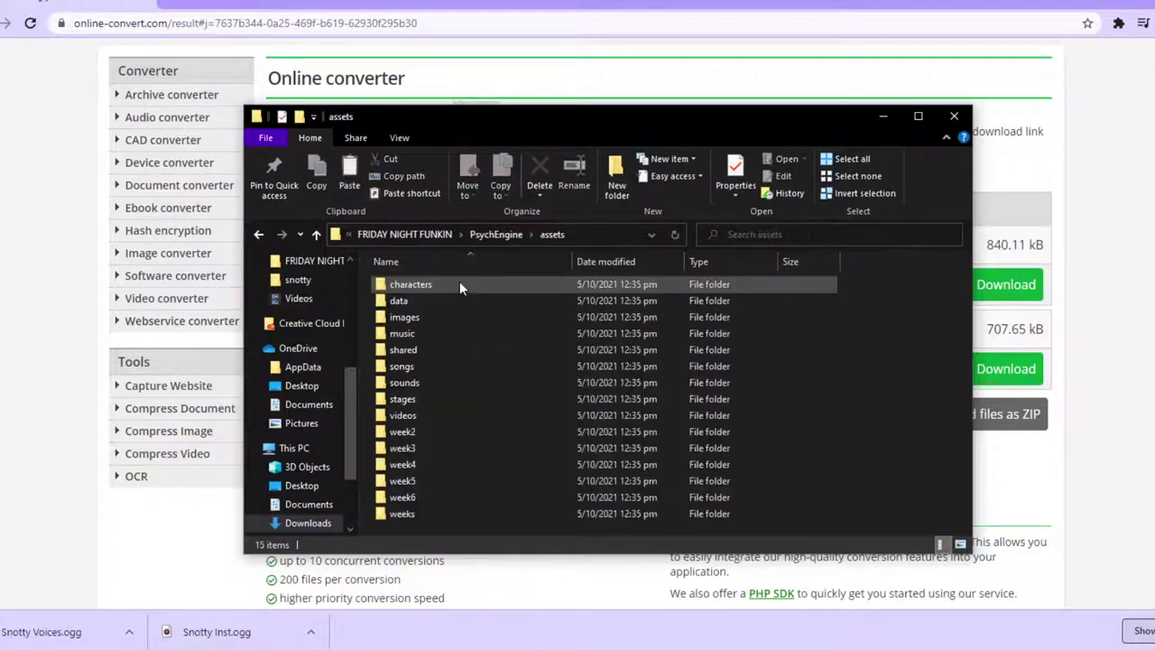
left_click(916, 117)
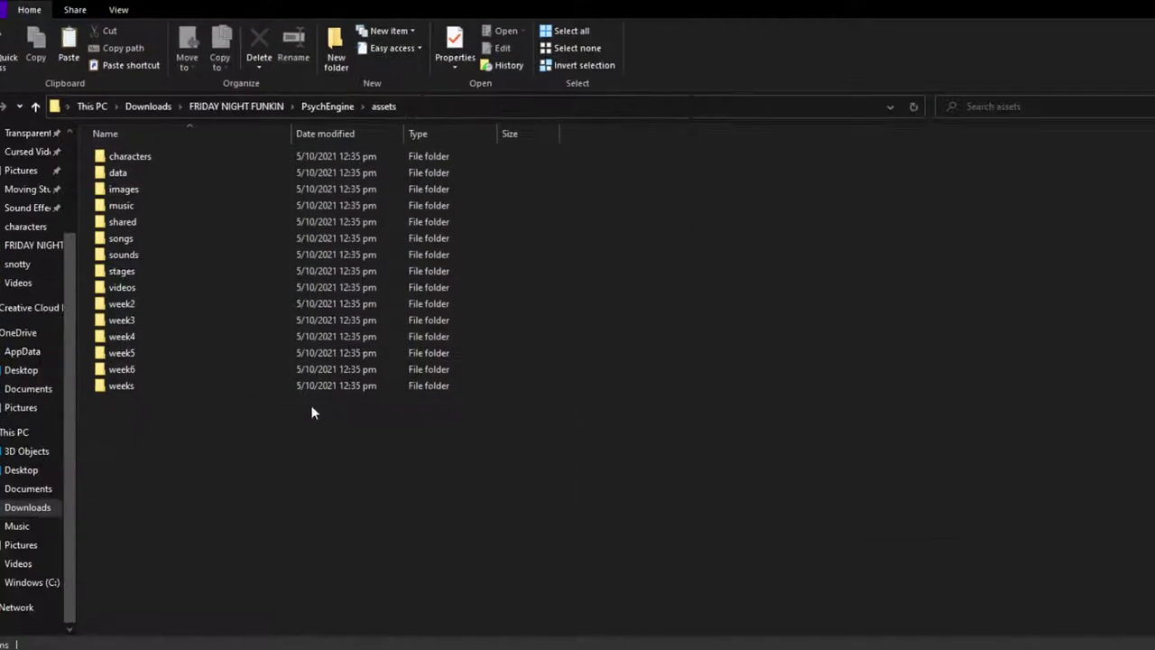
double_click(159, 173)
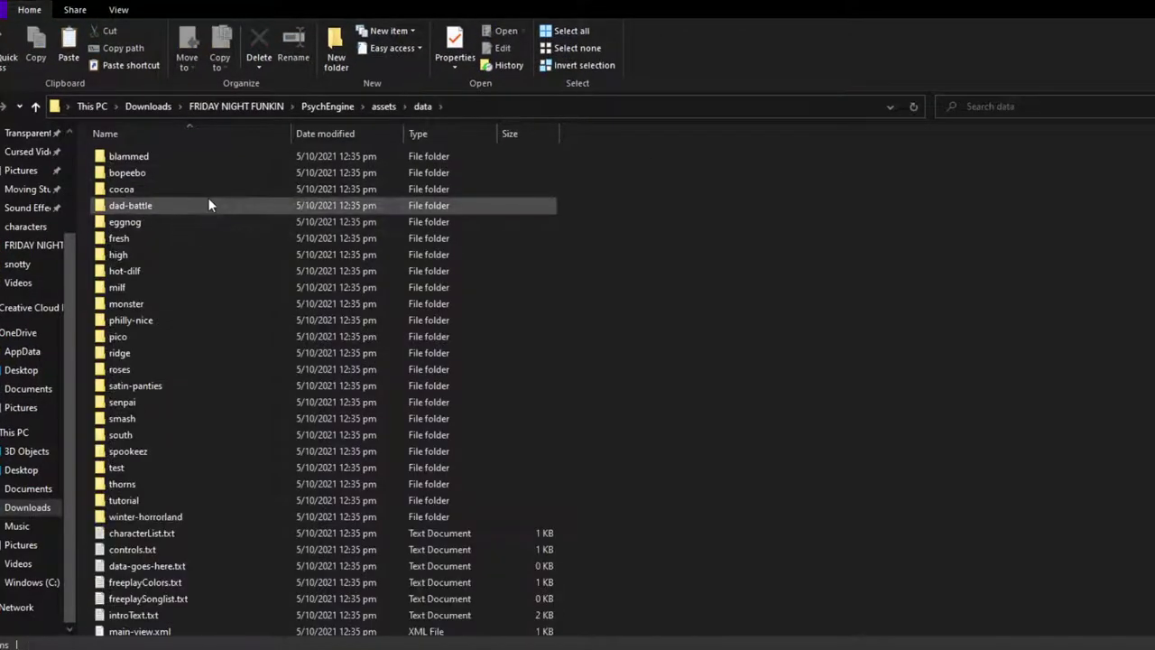
left_click(164, 266)
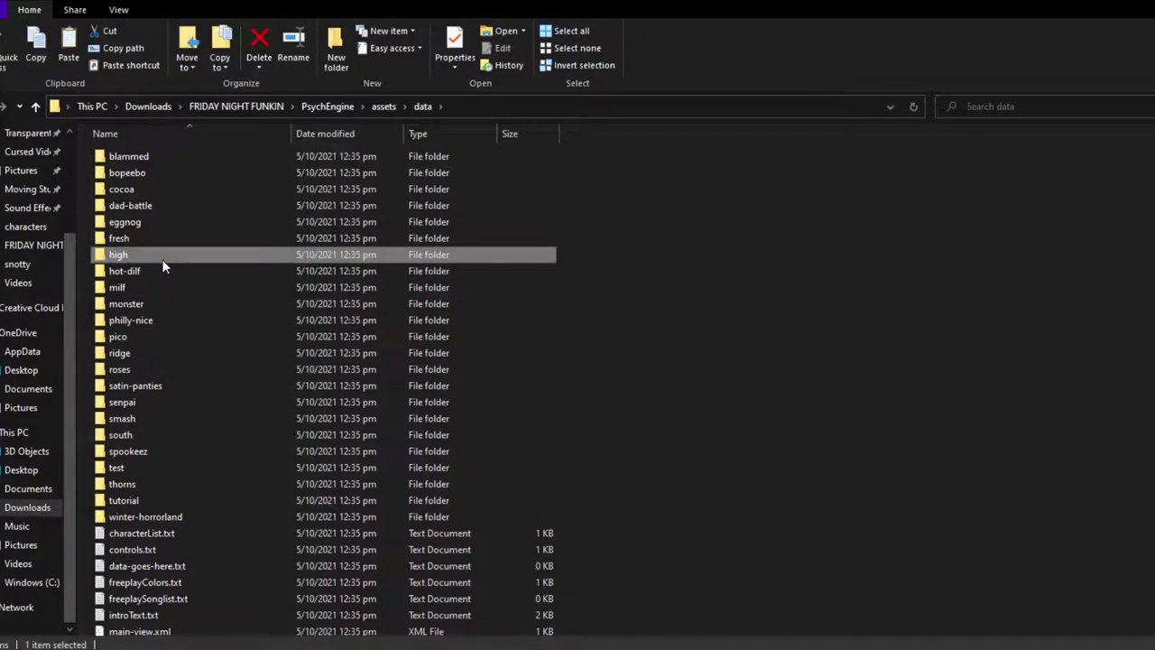
Paste the high folder into PsychEngine's mods > data folder and rename it snotty.
left_click(226, 99)
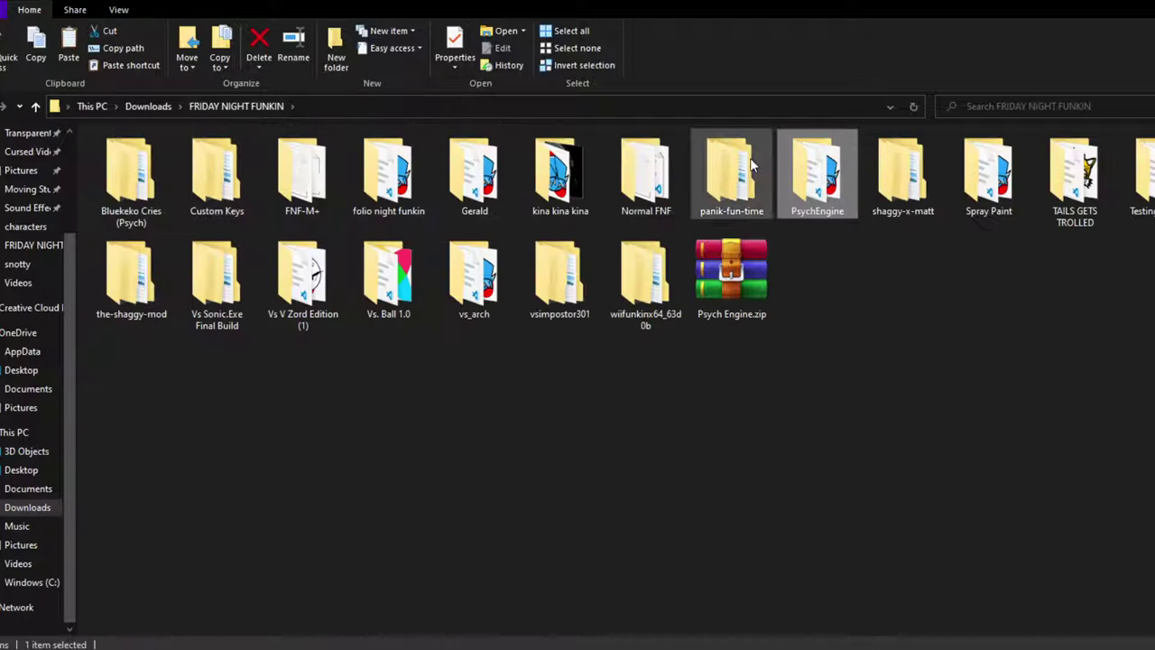
double_click(819, 172)
double_click(236, 189)
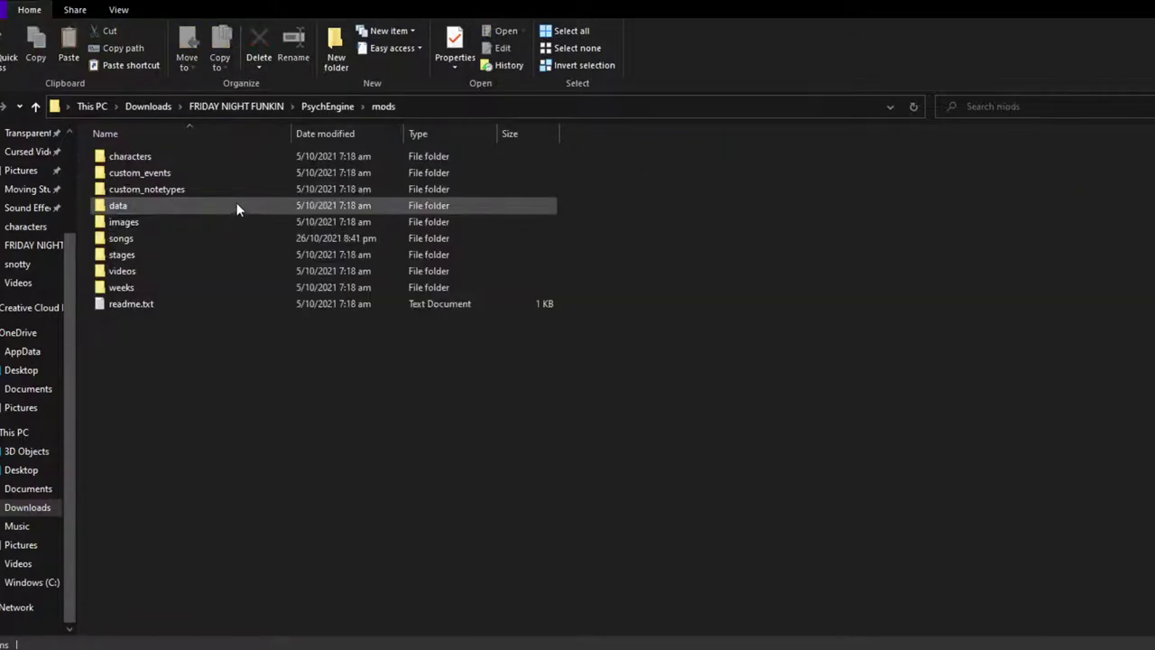
double_click(198, 204)
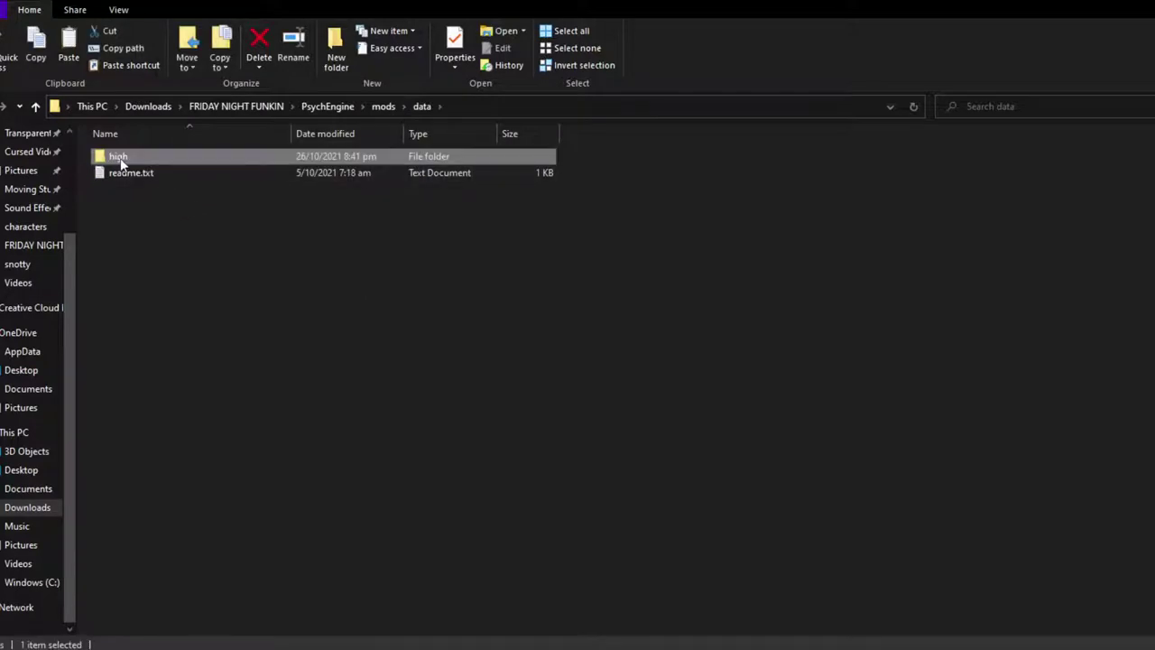
key("F2")
type("snotty")
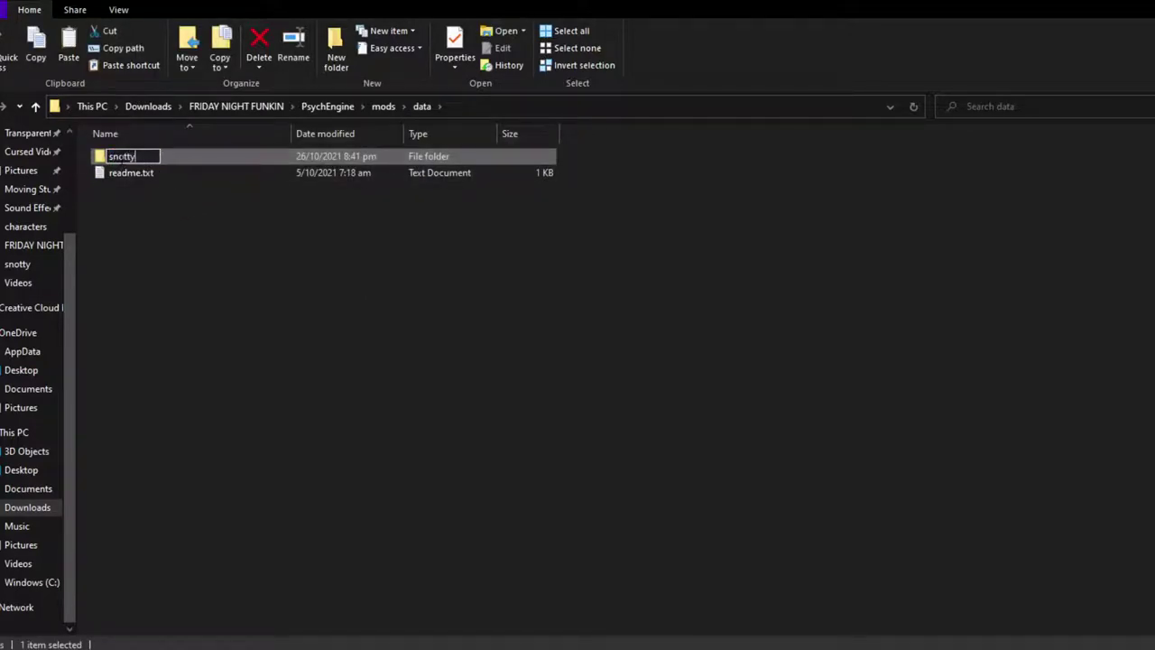
key("Return")
Open the snotty data folder and delete high-easy.json and high-hard.json.
double_click(176, 155)
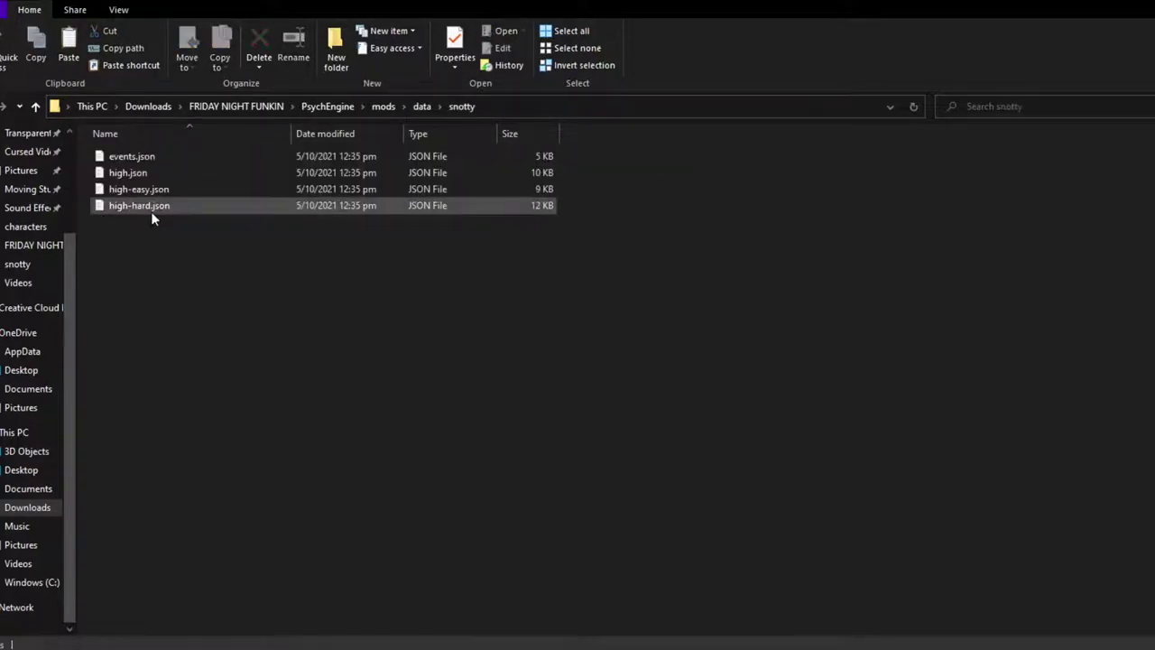
left_click_drag(123, 269, 154, 191)
left_click(258, 50)
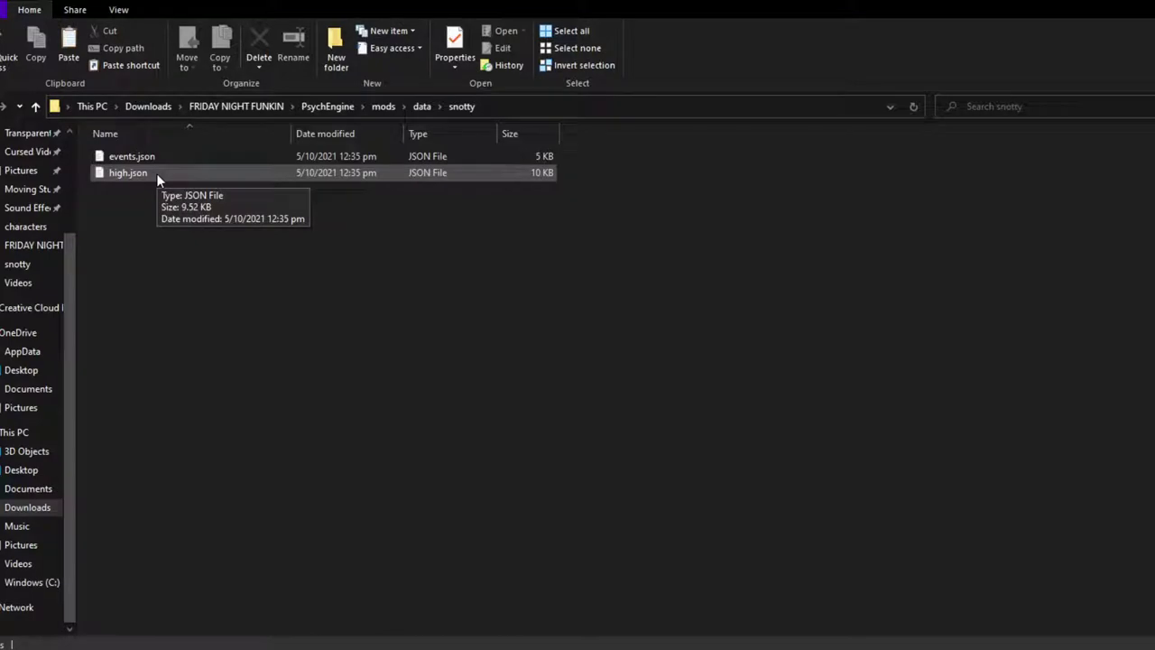
Rename high.json to snotty.json and delete events.json from the snotty data folder.
left_click(129, 175)
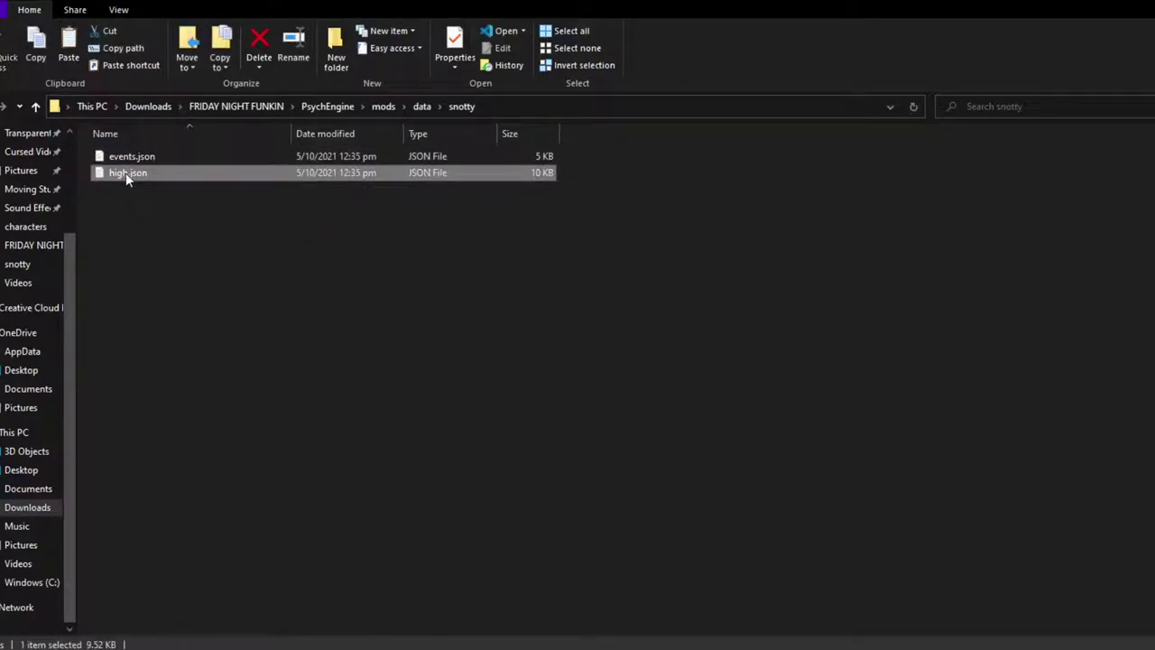
key("F2")
key("Right")
type("-hard")
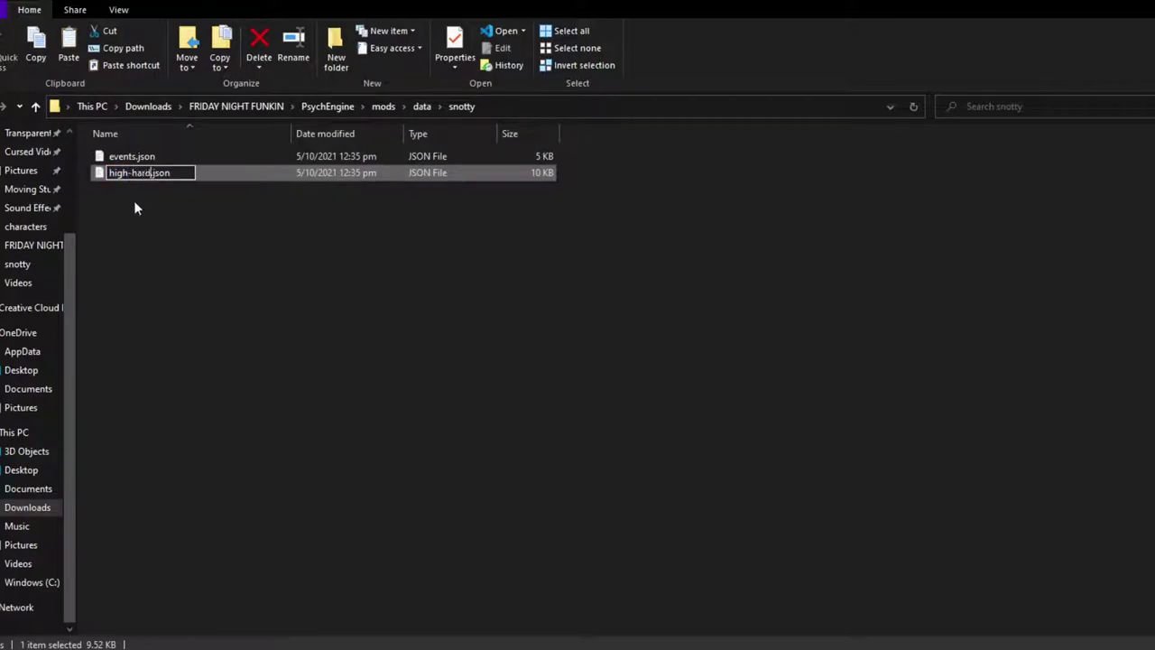
key("shift+Home")
key("BackSpace")
type("snotty")
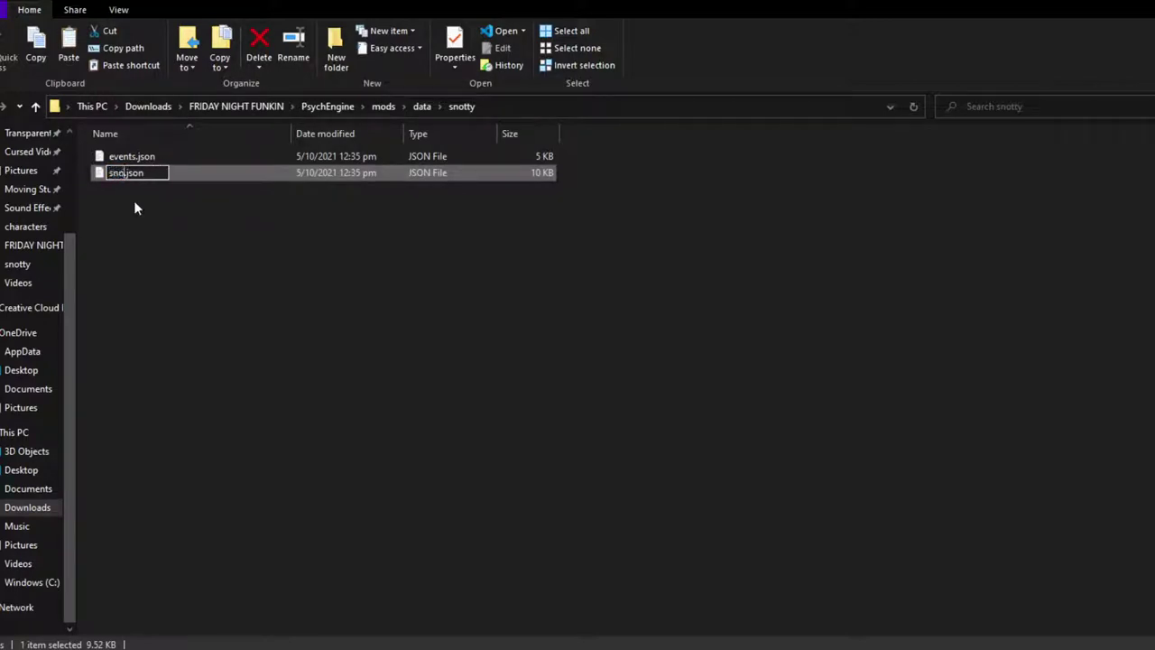
key("Return")
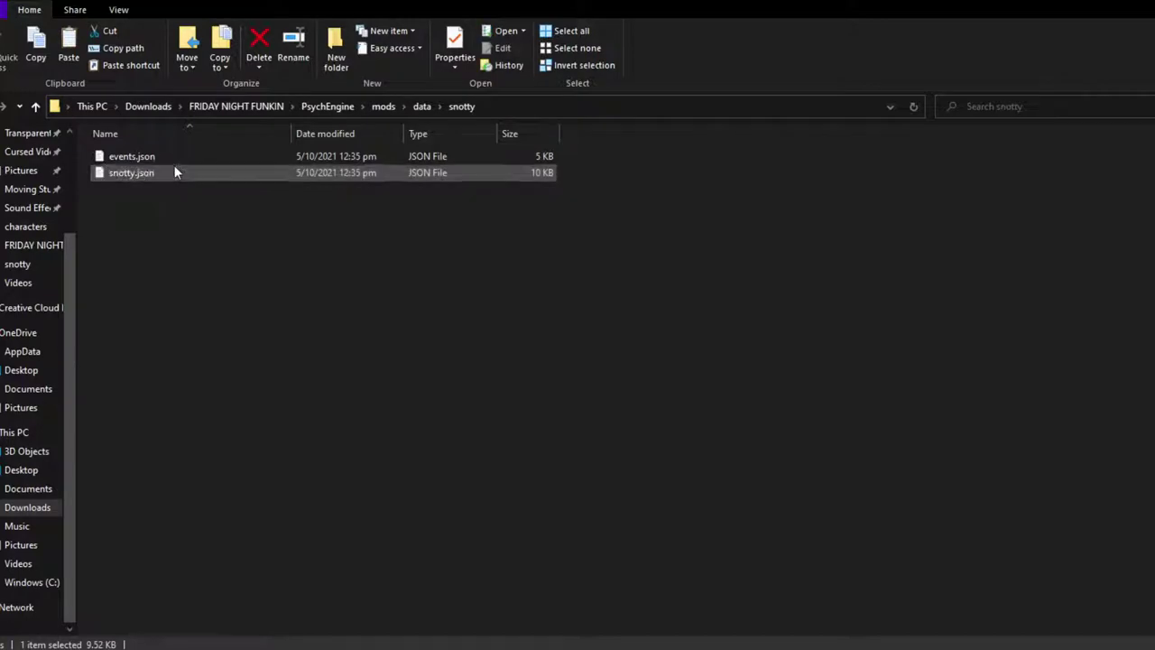
left_click(177, 159)
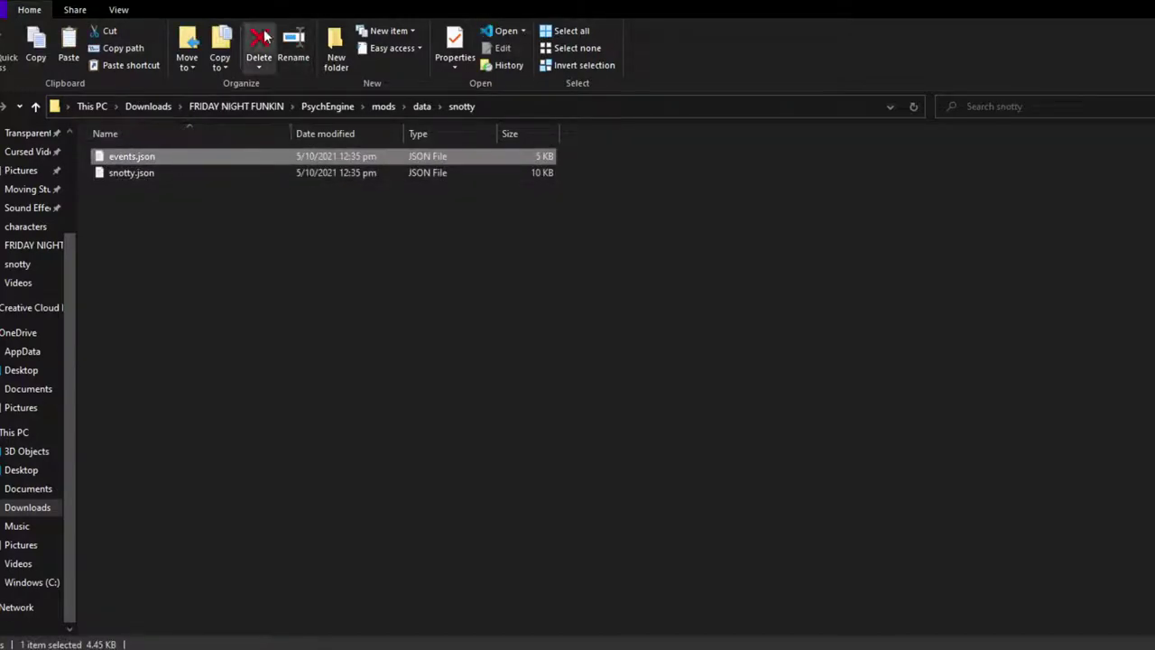
left_click(262, 40)
Return to the PsychEngine folder and launch PsychEngine.exe.
left_click(330, 105)
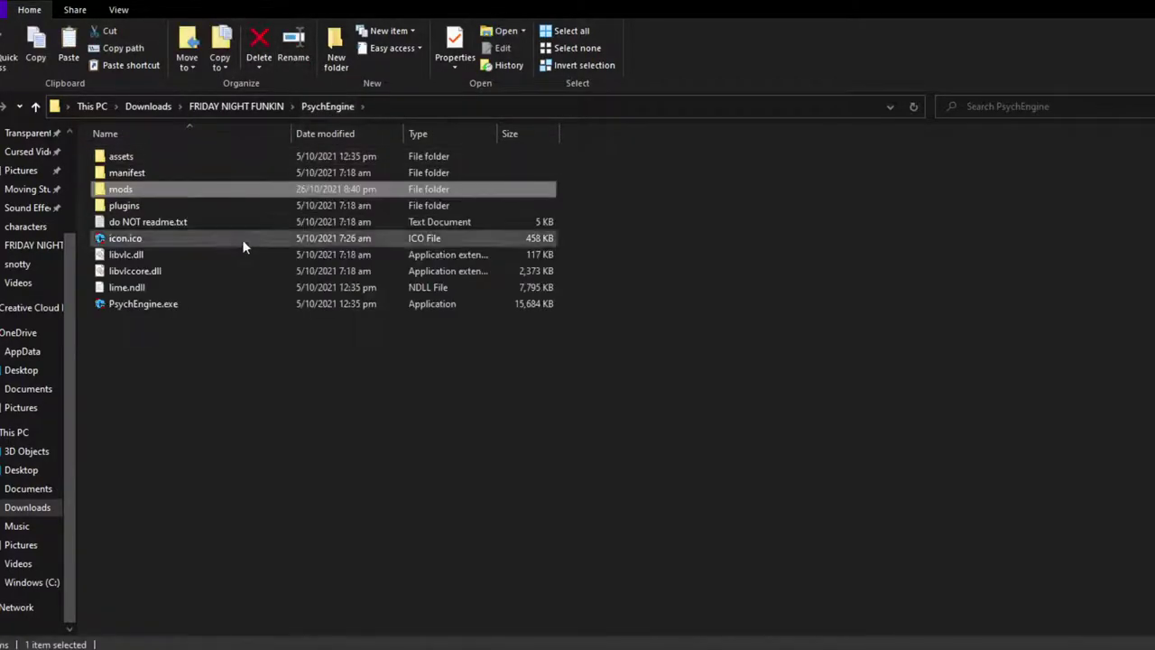
left_click(183, 175)
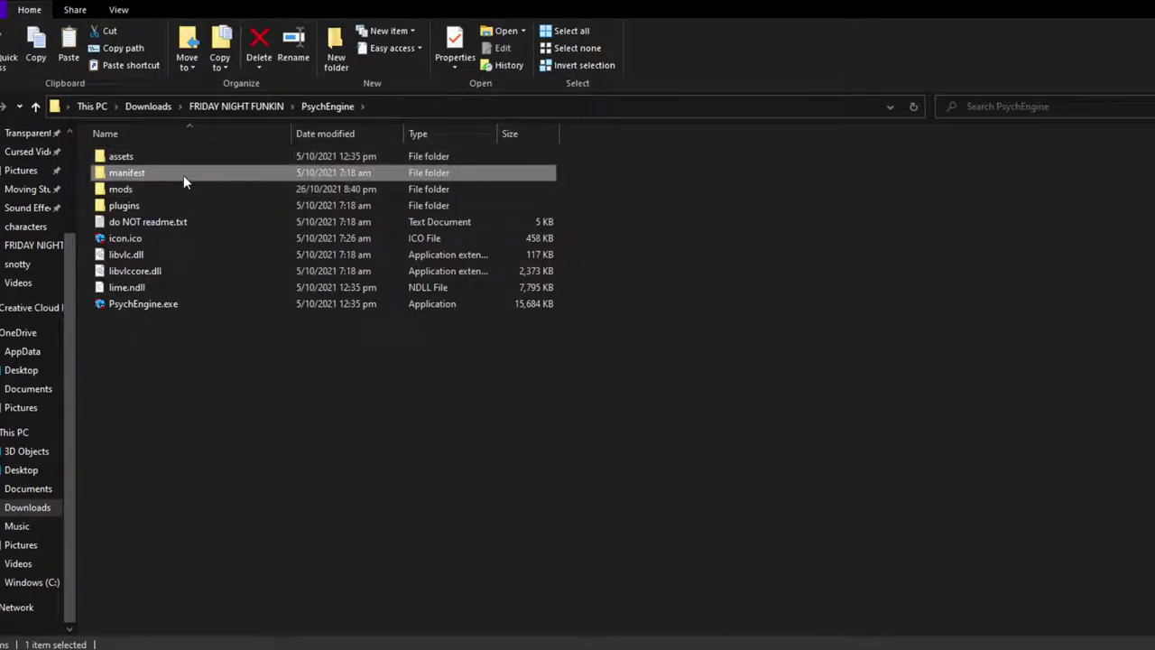
left_click(184, 157)
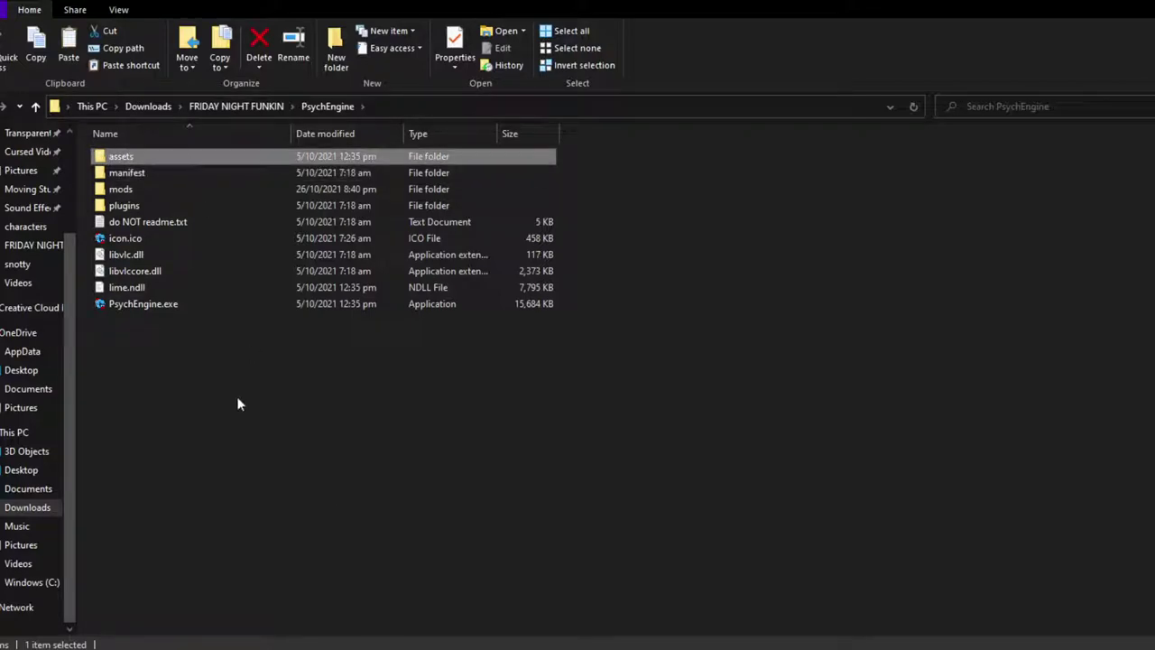
left_click(194, 304)
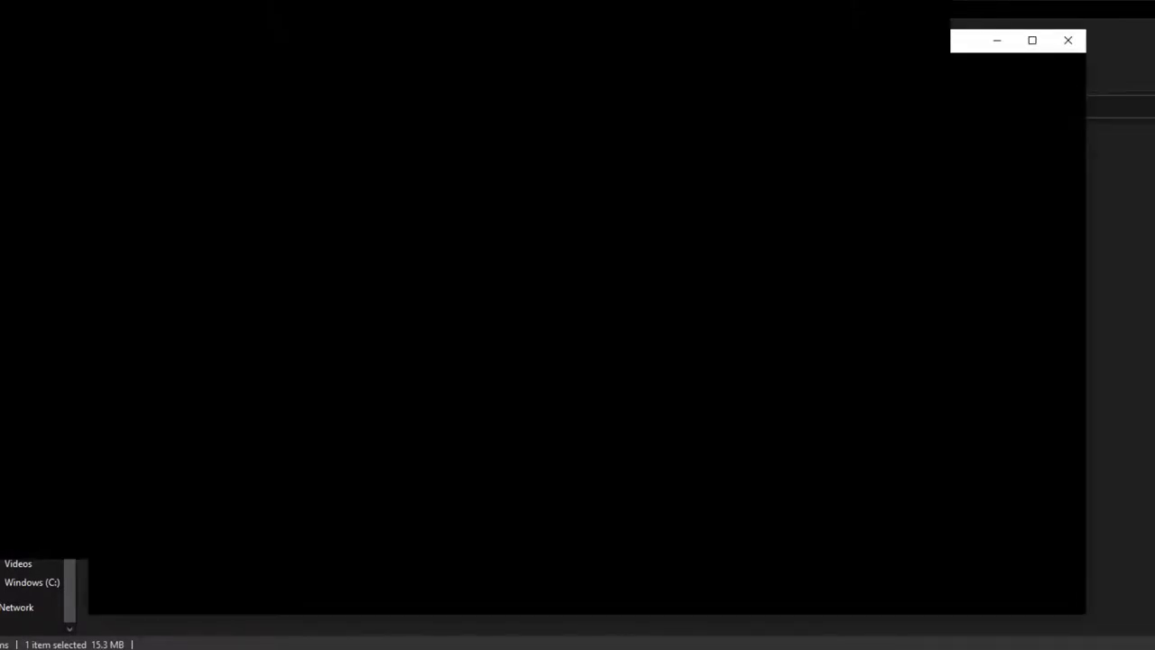
left_click(1033, 40)
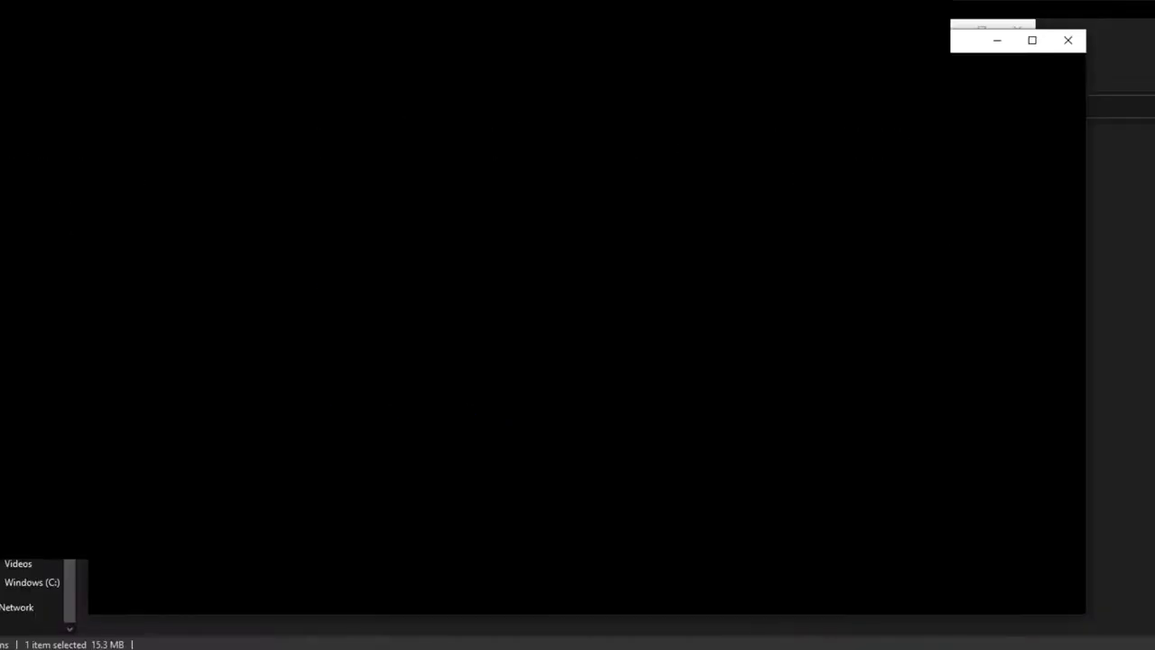
Continue from the game's title screen to the main menu and lower the game volume.
key("Return")
key("minus")
key("minus")
key("minus")
key("minus")
key("minus")
key("minus")
key("minus")
key("minus")
key("minus")
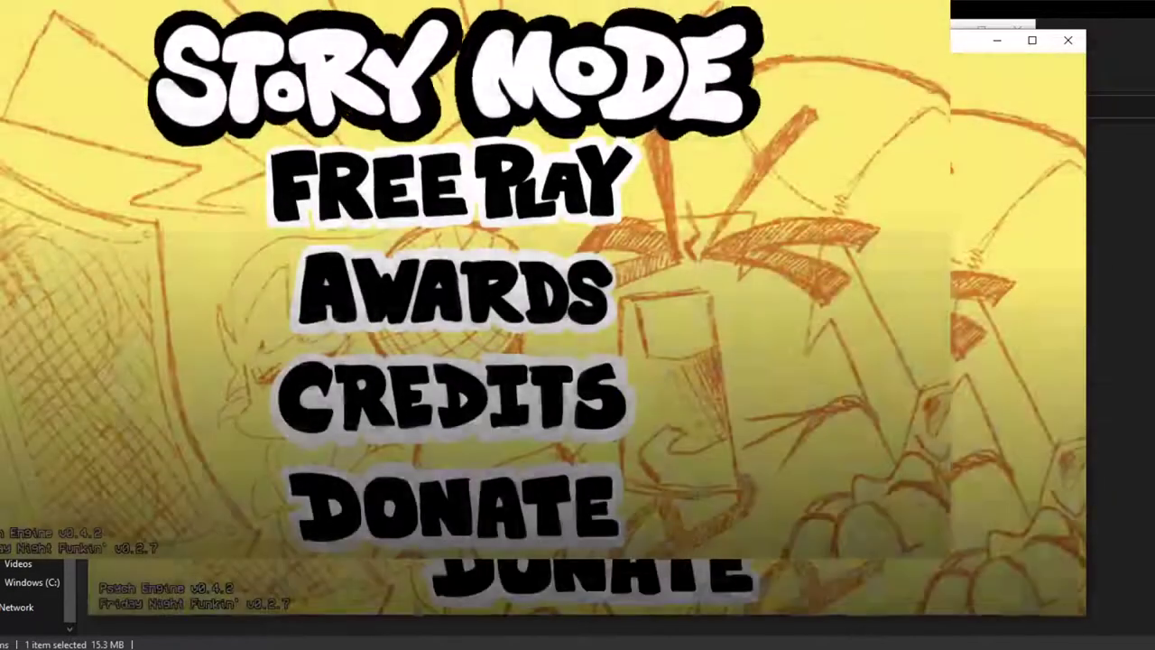
Bring up the game's list of mod editors and enter the Character Editor.
key("Escape")
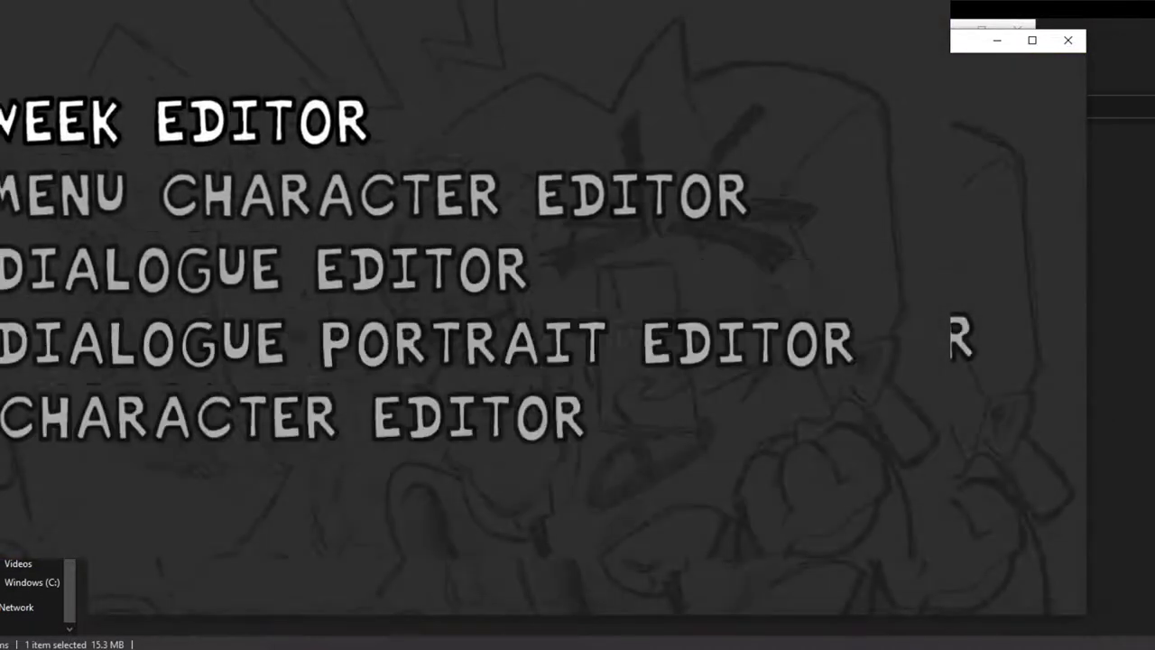
key("Down")
key("Down")
key("Down")
key("Down")
key("Return")
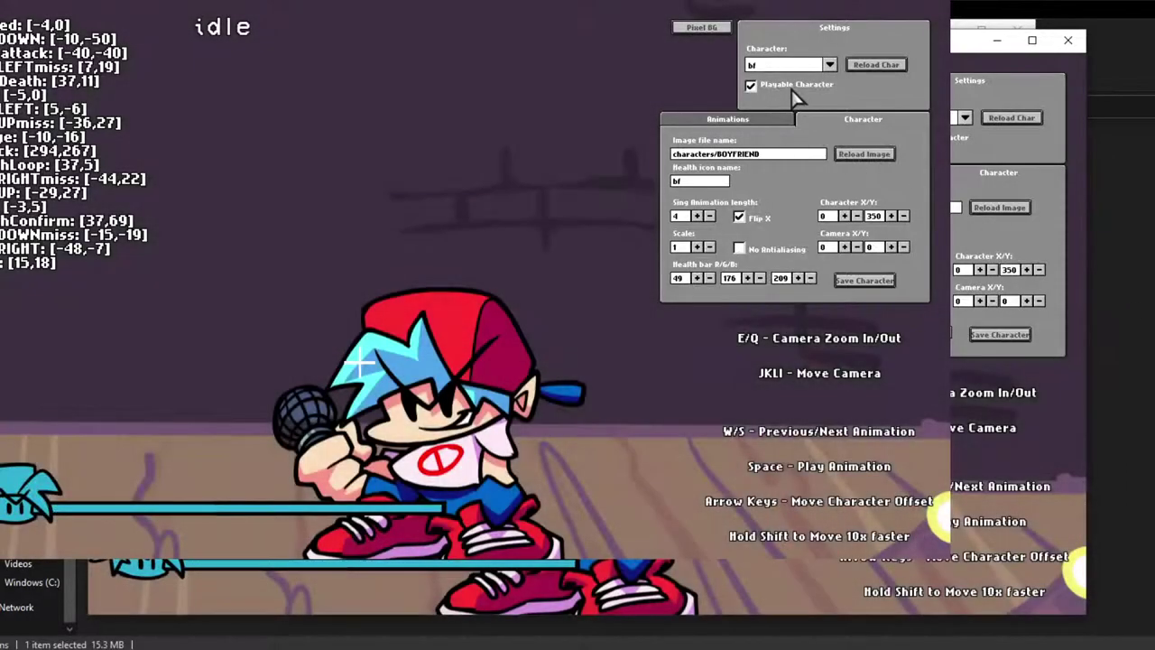
Load the dad character as the base and step through its sing animations.
left_click(829, 65)
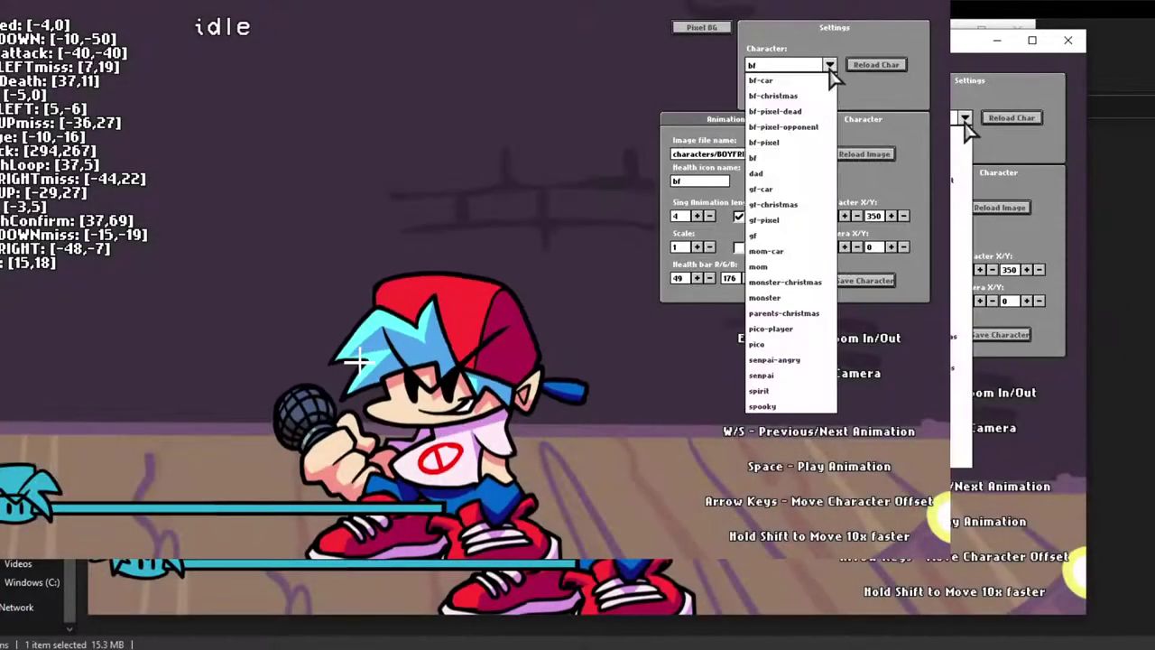
left_click(779, 175)
key("s")
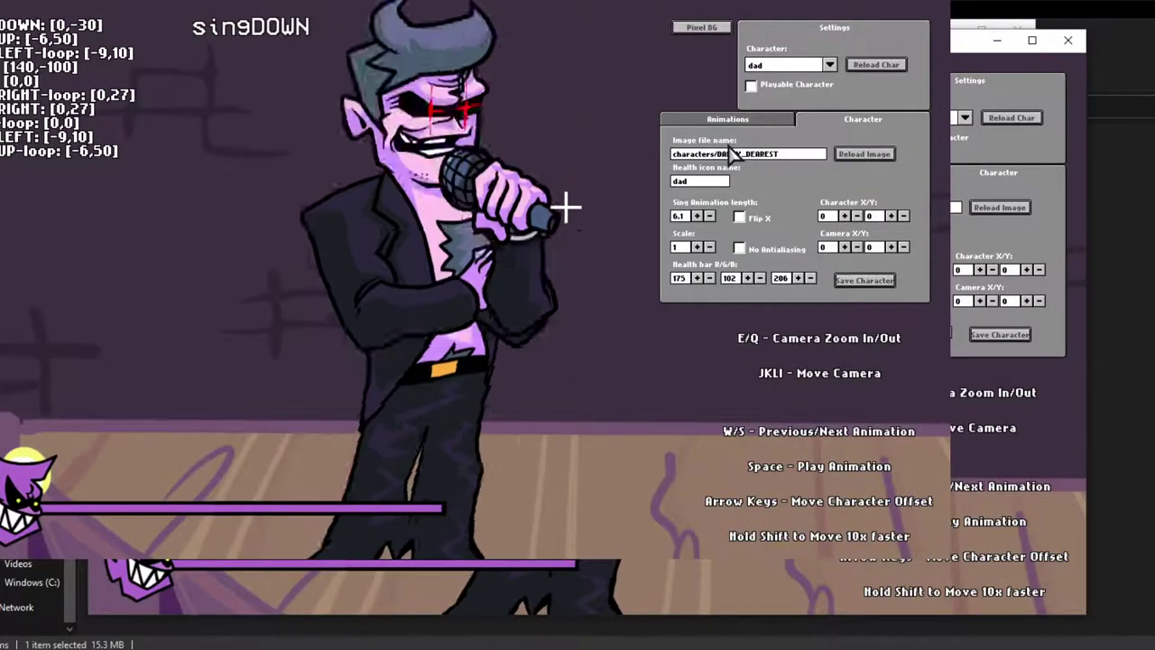
key("w")
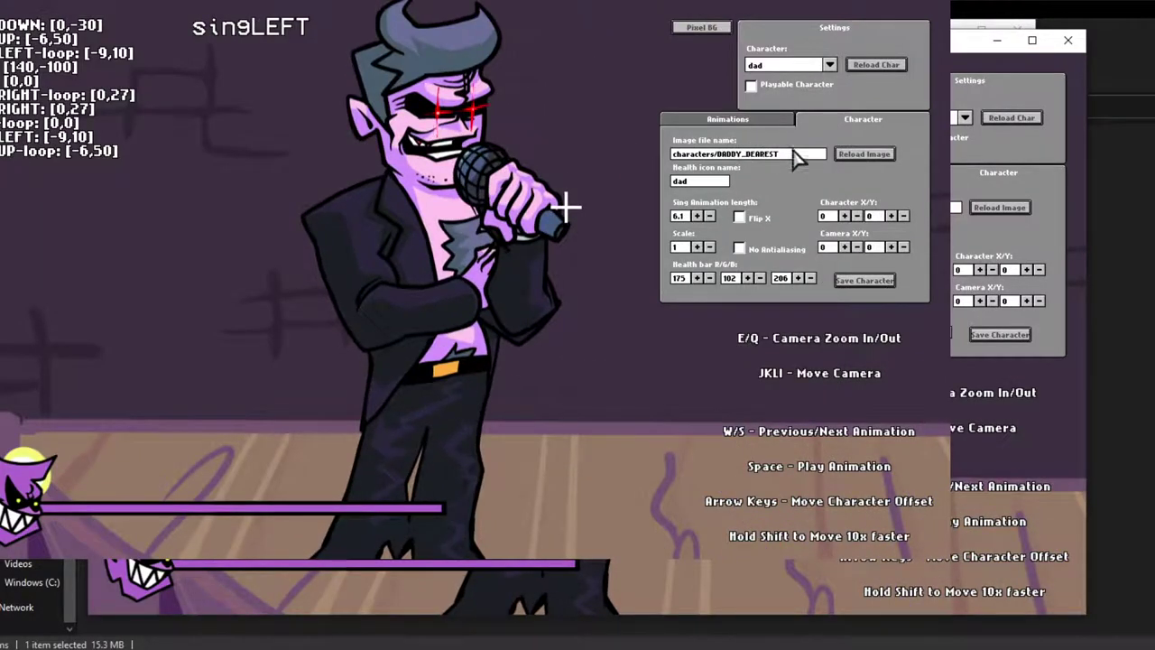
Change the character's image file name to characters/snotty and reload the image.
key("BackSpace")
key("BackSpace")
key("BackSpace")
left_click(861, 156)
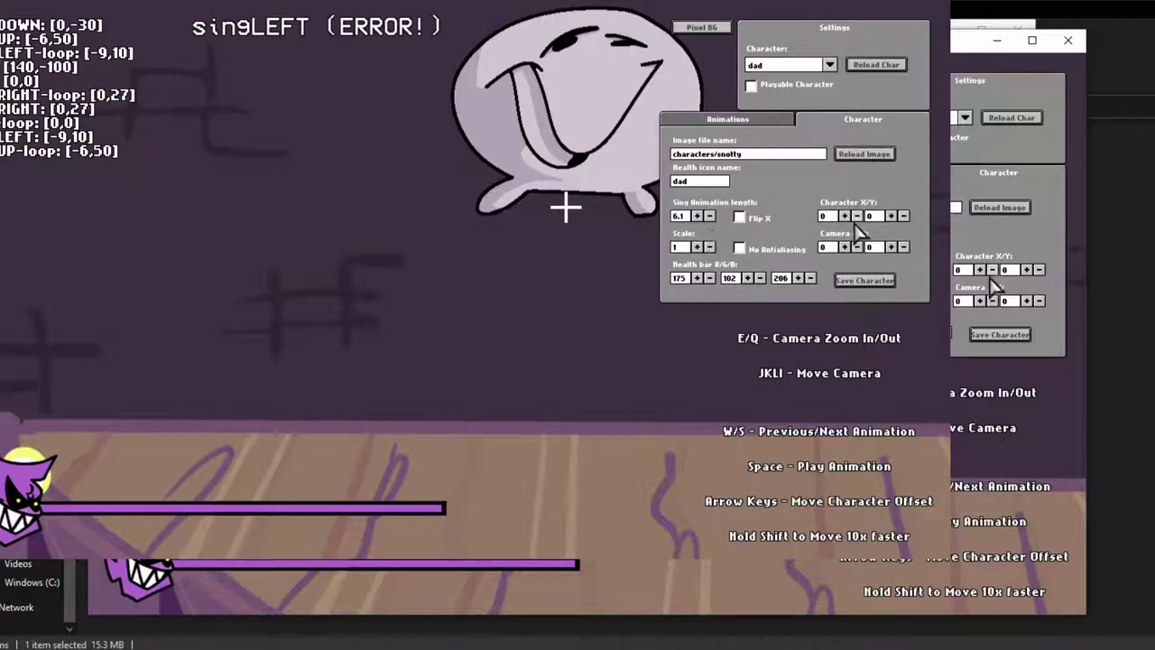
Set the character's camera Y offset to 60.
left_click(903, 247)
left_click(891, 247)
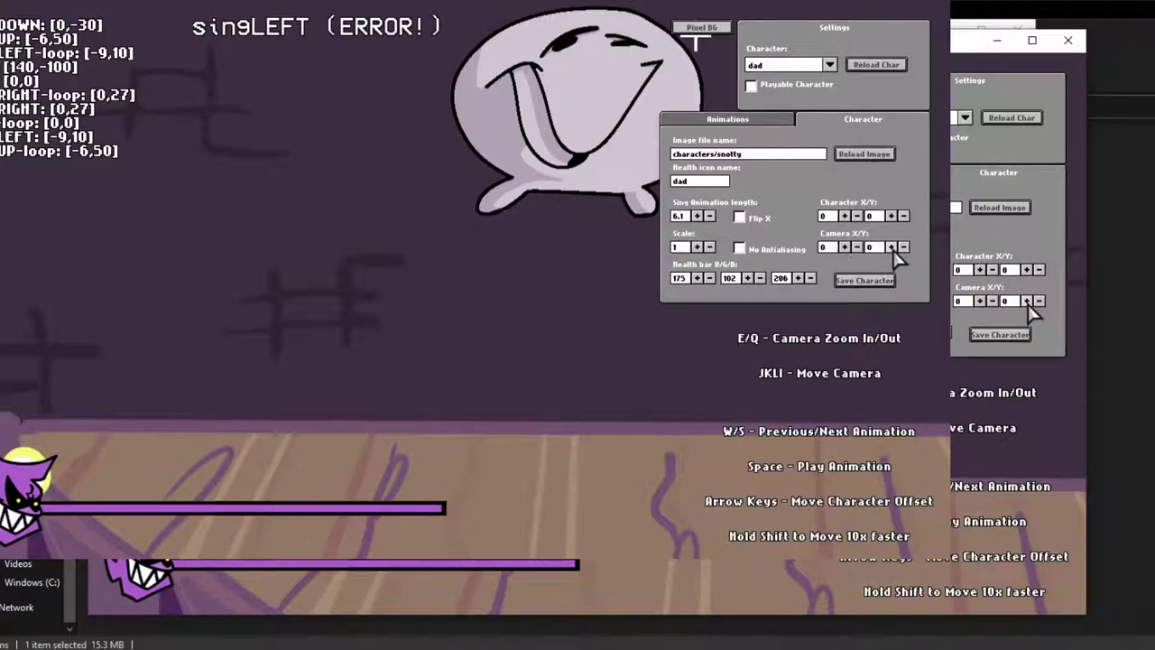
left_click(890, 247)
left_click(891, 247)
left_click(890, 248)
left_click(890, 247)
left_click(891, 247)
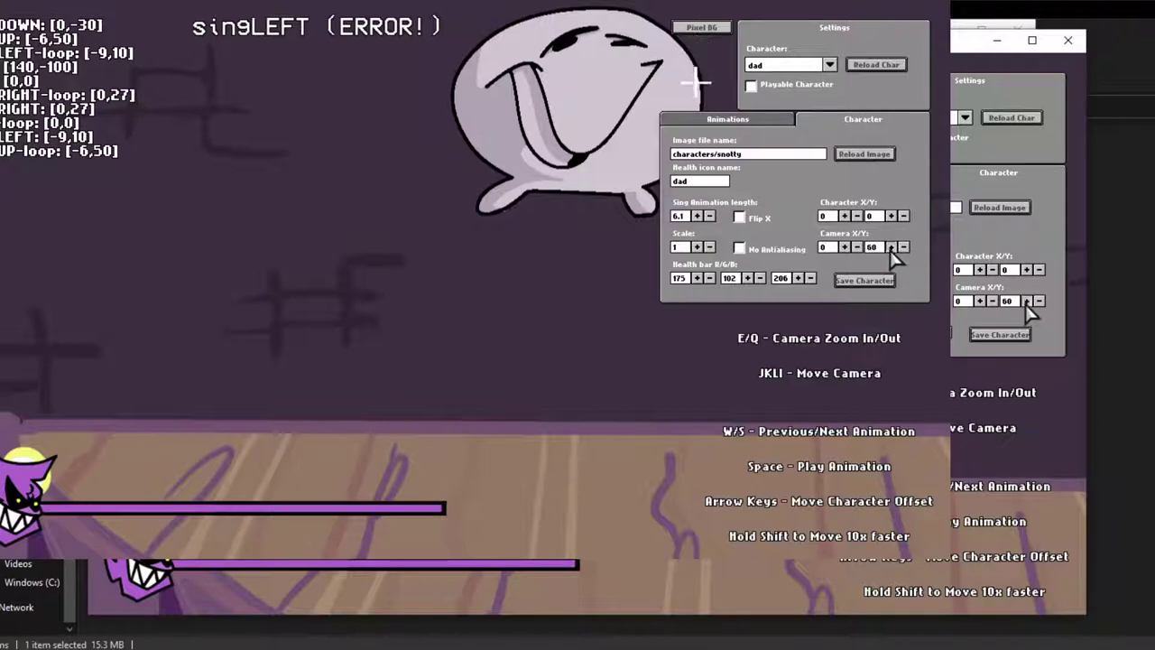
Set the character's camera offset to X -140 and Y 70.
left_click(890, 247)
left_click(891, 248)
left_click(856, 247)
left_click(856, 248)
left_click(857, 247)
left_click(857, 247)
left_click(857, 248)
left_click(856, 247)
left_click(856, 248)
left_click(856, 247)
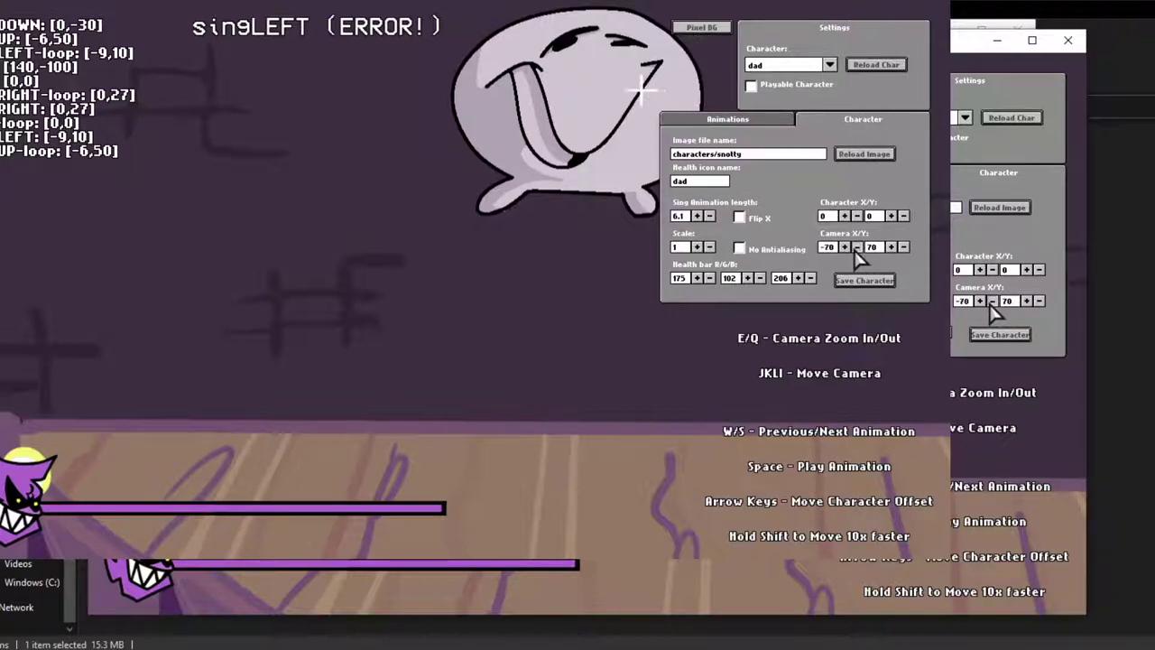
left_click(856, 247)
left_click(857, 247)
left_click(857, 248)
left_click(856, 247)
left_click(857, 247)
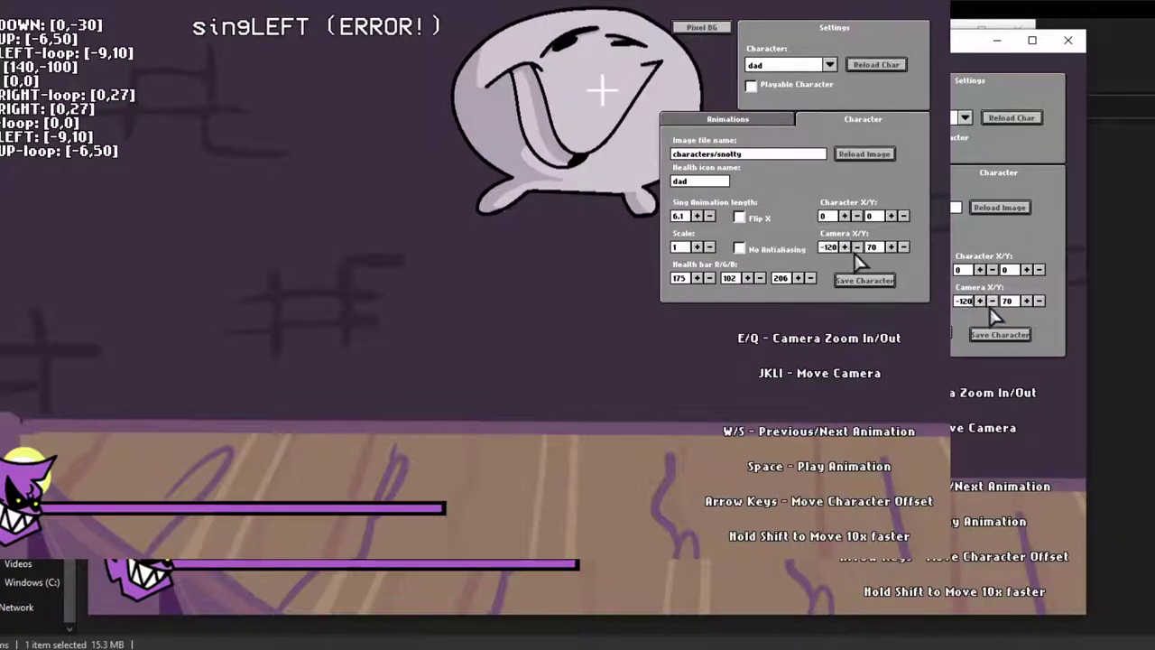
left_click(857, 247)
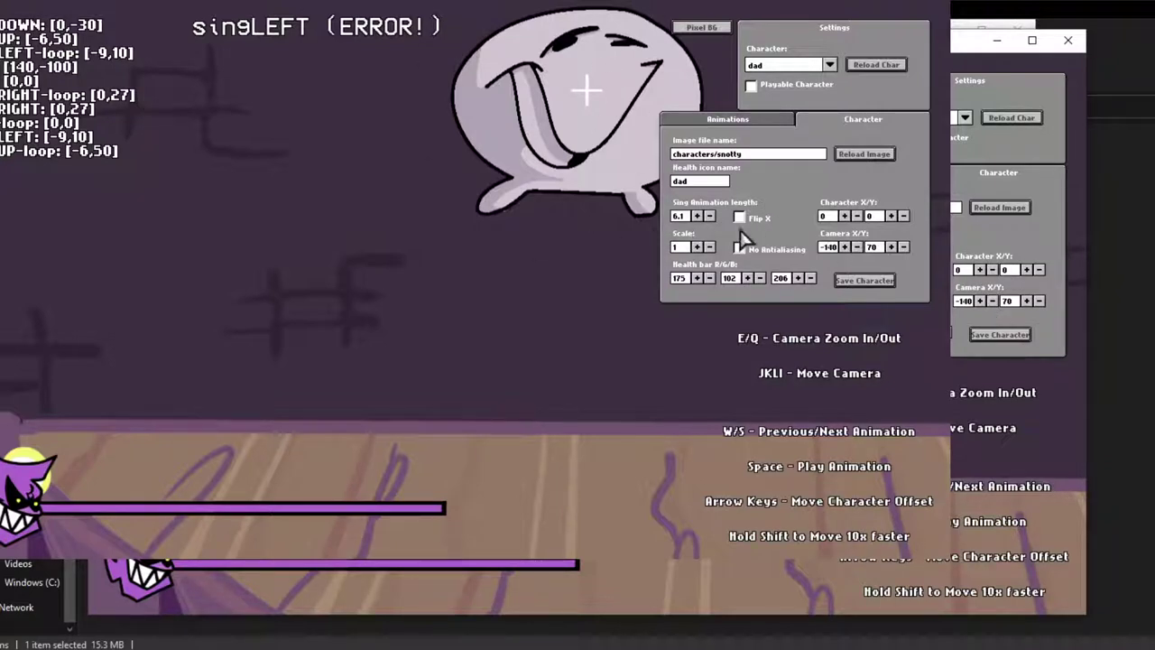
Set the character's X position to -60.
left_click(857, 217)
left_click(858, 217)
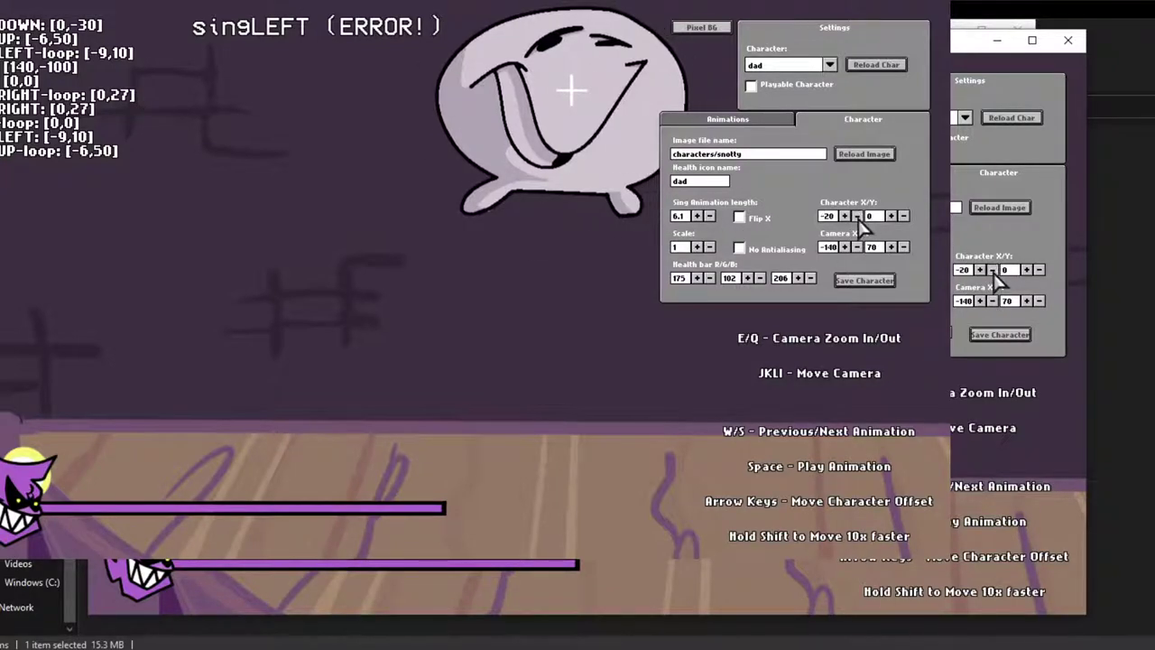
left_click(857, 218)
left_click(857, 218)
left_click(858, 218)
left_click(857, 218)
Lower the character onto the stage floor by setting its Y position to 410.
left_click(903, 217)
left_click(903, 216)
left_click(903, 217)
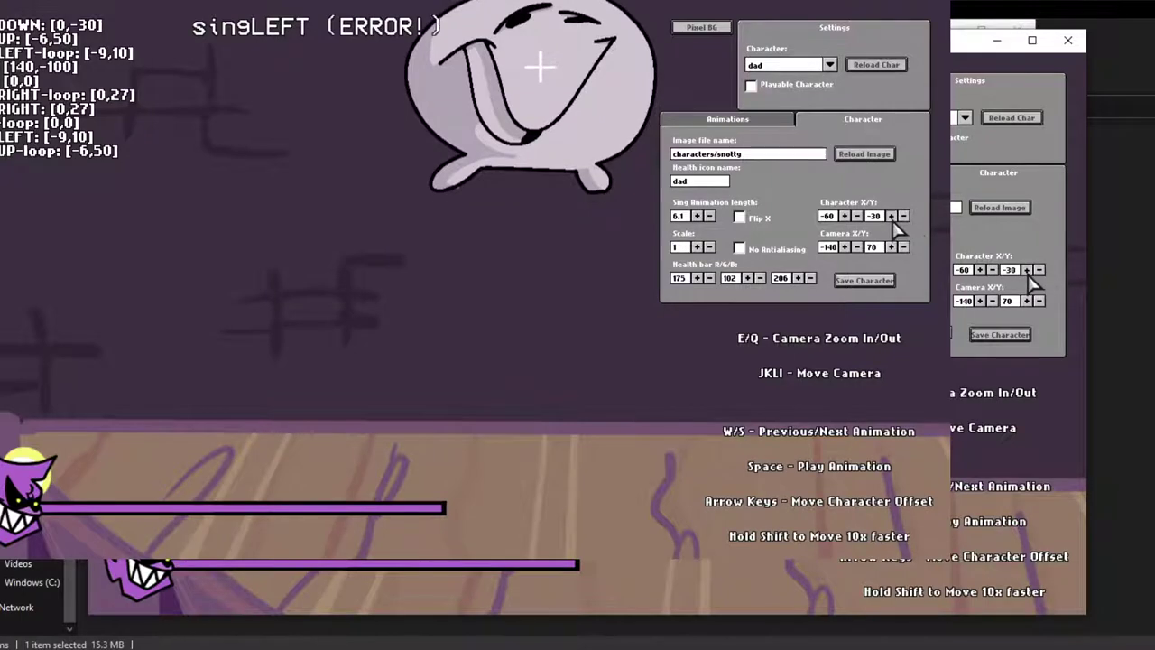
left_click(890, 217)
left_click(891, 217)
left_click(891, 217)
left_click(891, 217)
left_click(891, 216)
left_click(890, 216)
left_click(890, 217)
left_click(891, 216)
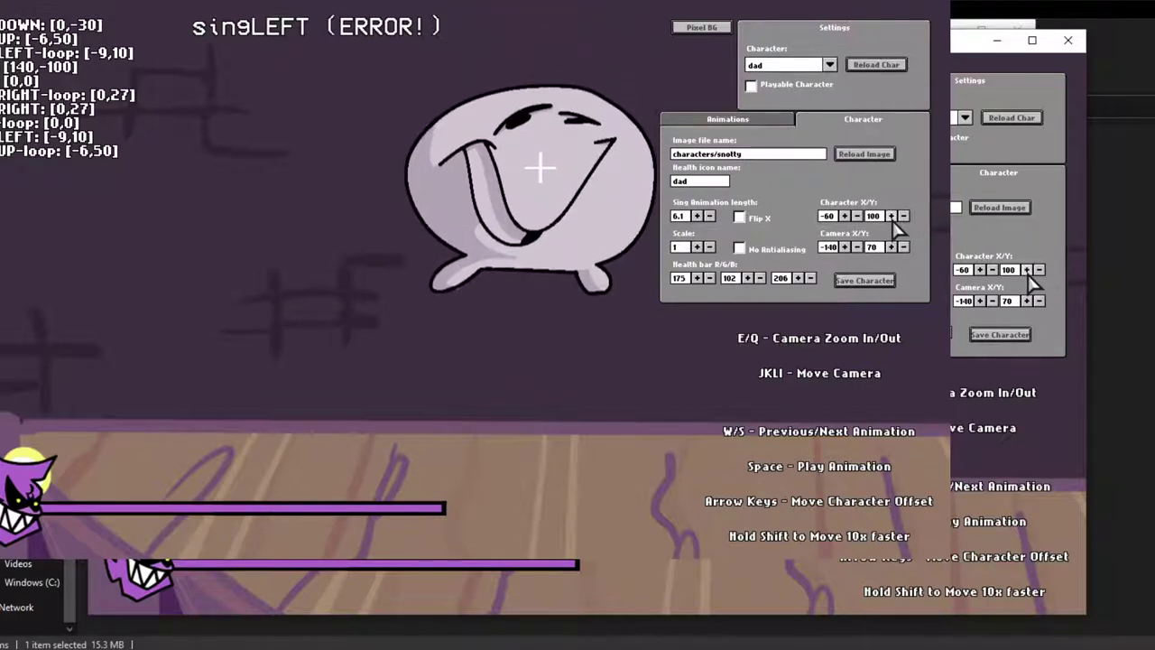
left_click(891, 217)
left_click(890, 217)
left_click(891, 216)
left_click(891, 217)
left_click(891, 217)
left_click(891, 217)
left_click(891, 217)
left_click(891, 216)
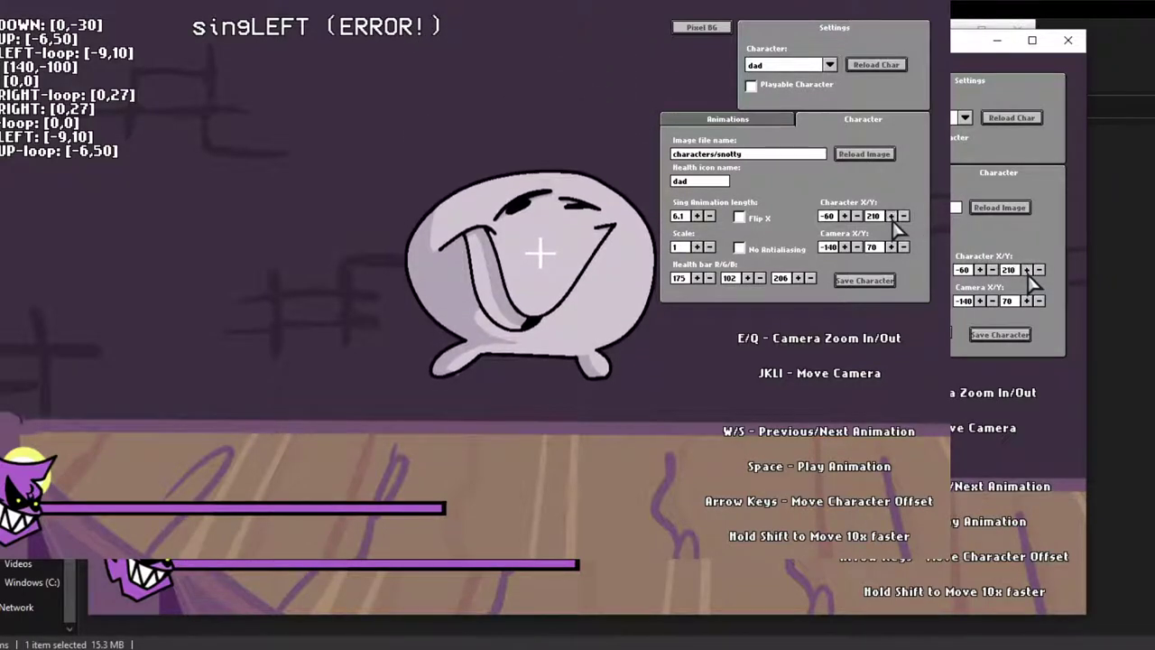
left_click(891, 217)
left_click(891, 216)
left_click(891, 216)
left_click(891, 217)
left_click(890, 217)
left_click(891, 217)
left_click(891, 216)
left_click(891, 216)
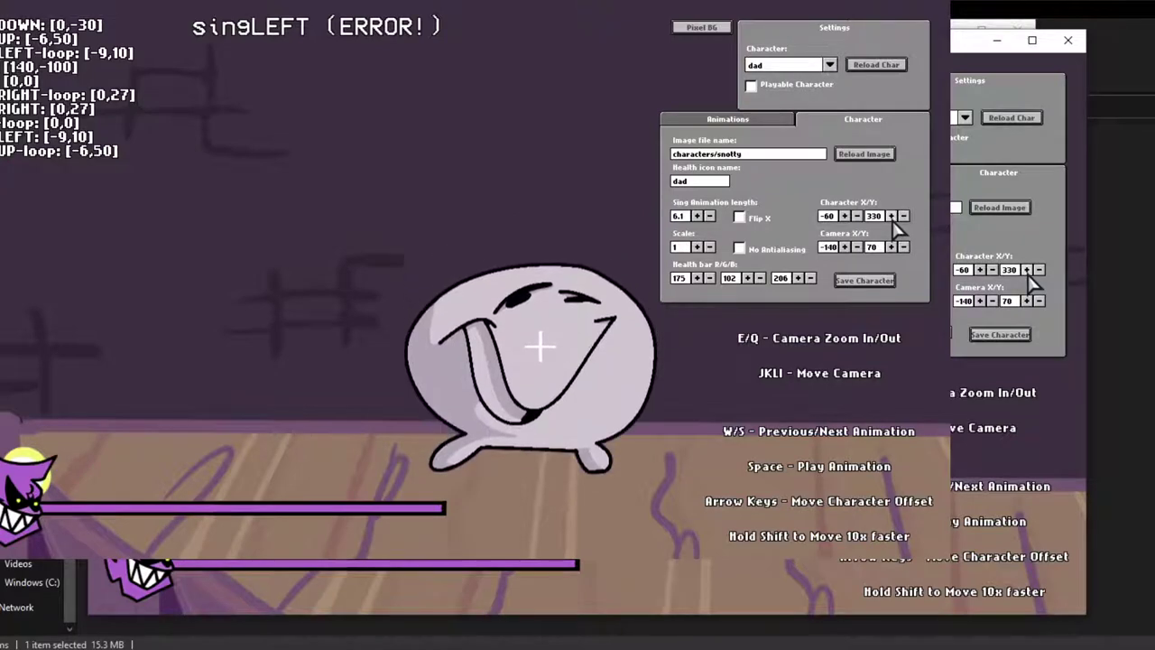
left_click(891, 217)
left_click(891, 217)
left_click(891, 217)
left_click(891, 217)
left_click(891, 217)
left_click(890, 216)
key("q")
key("e")
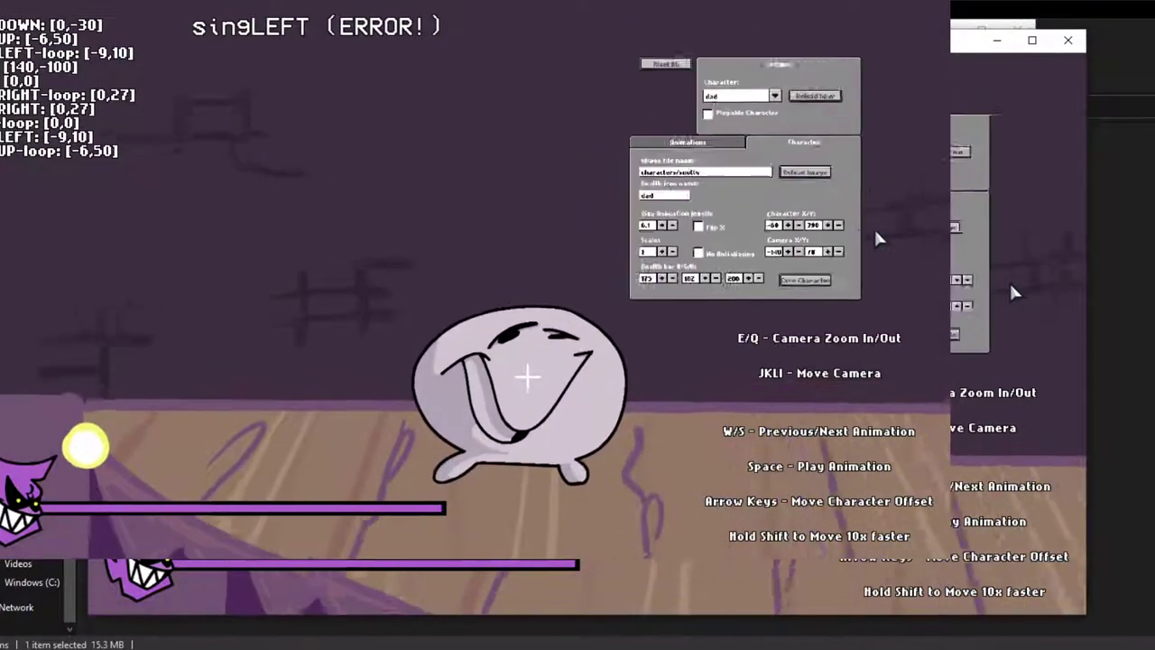
left_click(849, 223)
left_click(848, 223)
left_click(848, 223)
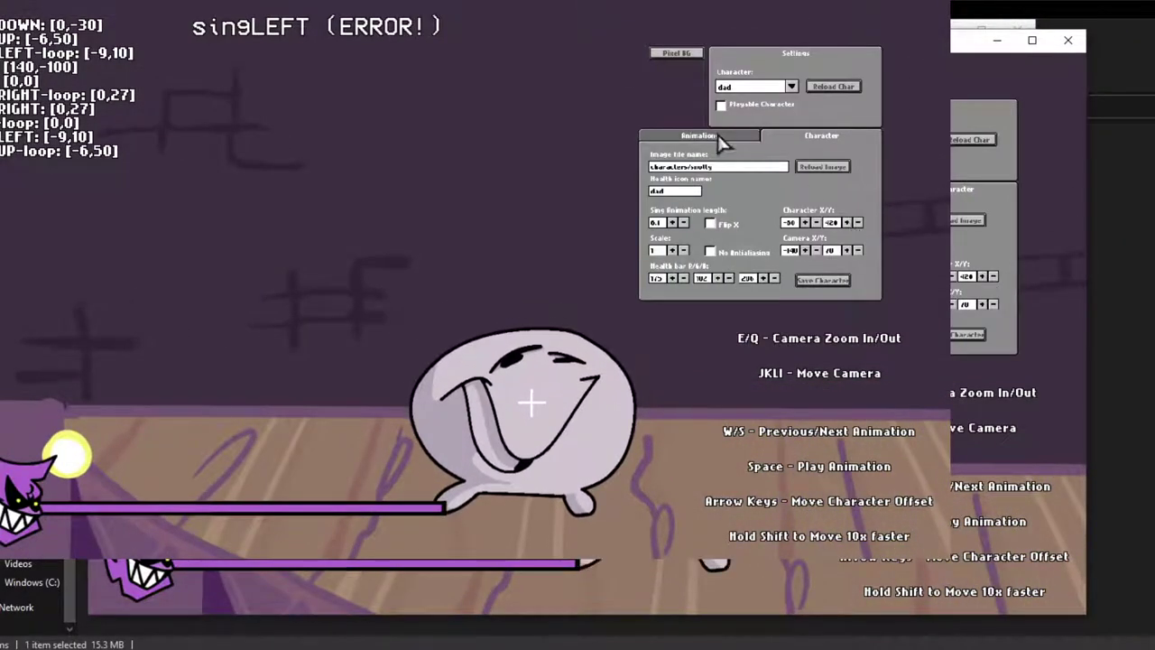
left_click(858, 223)
Check the character's placement on the stage and step to the singDOWN animation.
key("s")
key("w")
key("k")
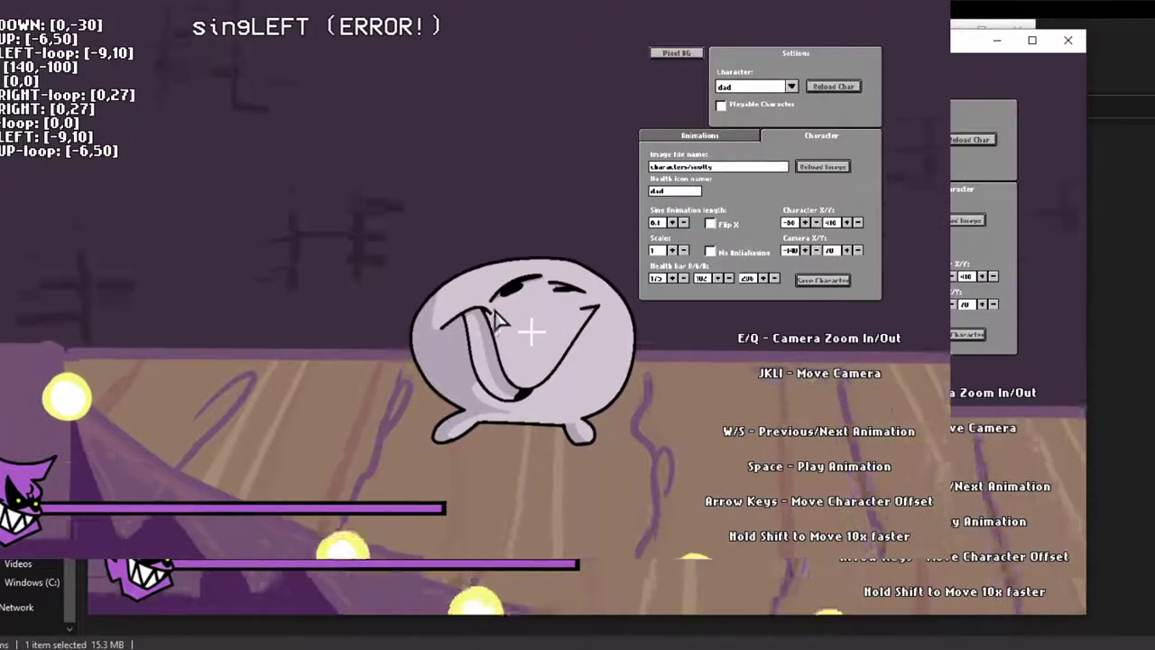
key("l")
key("i")
key("q")
key("e")
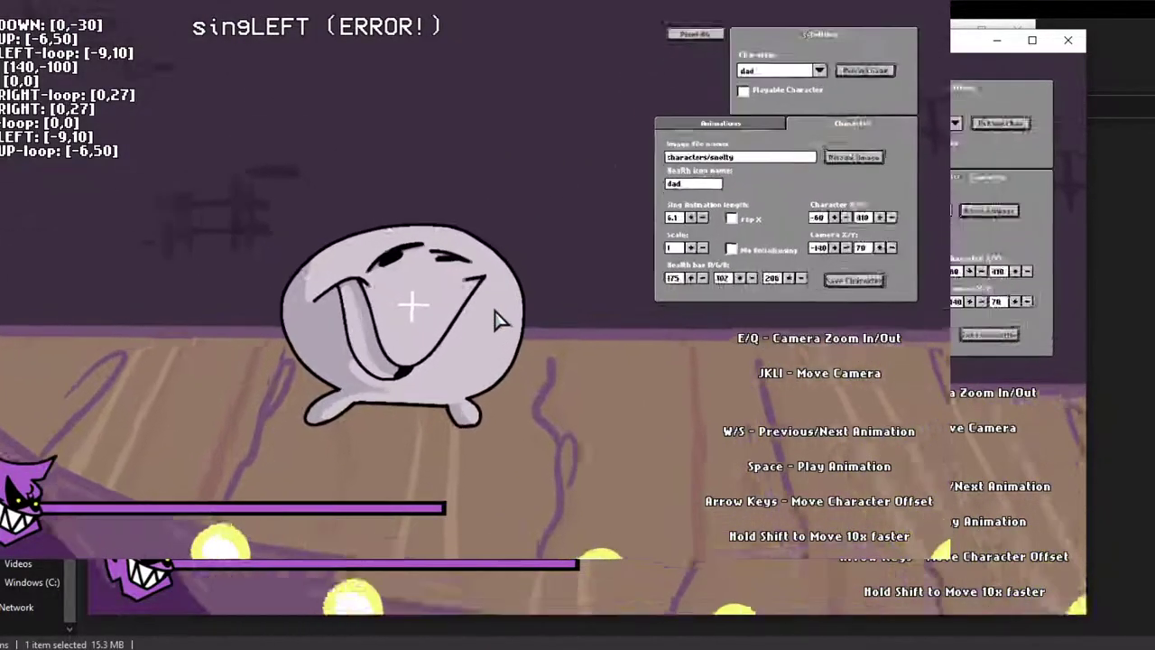
key("s")
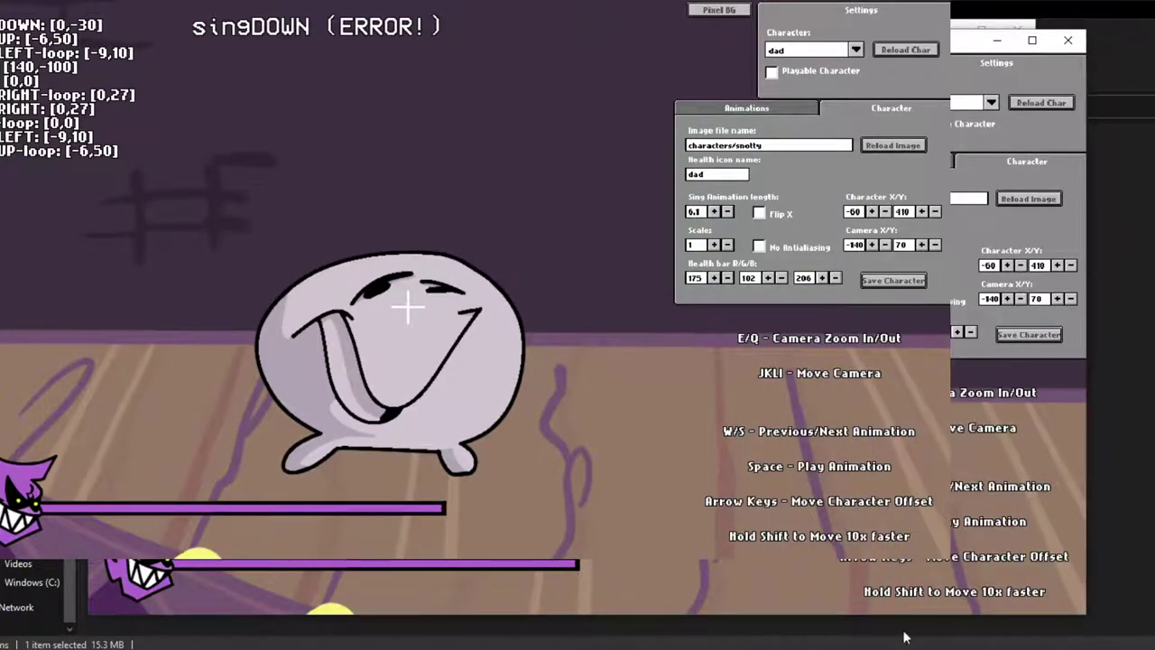
Set the singLEFT animation's XML name to "snotty left" and update the animation.
left_click(713, 109)
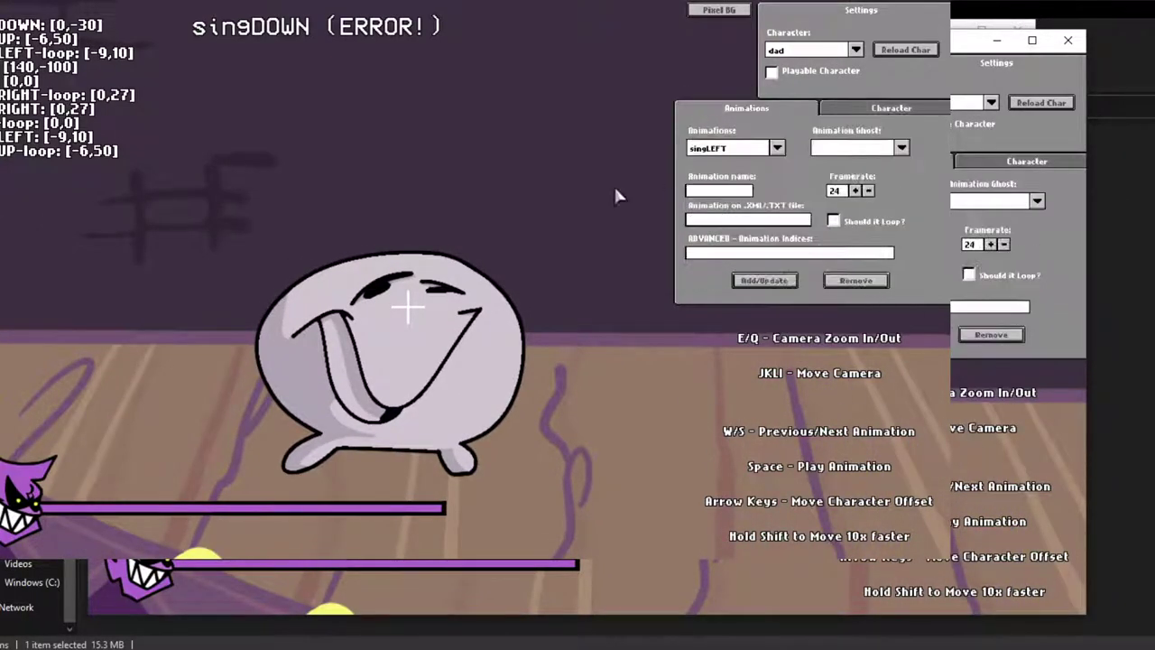
left_click(777, 147)
left_click(767, 163)
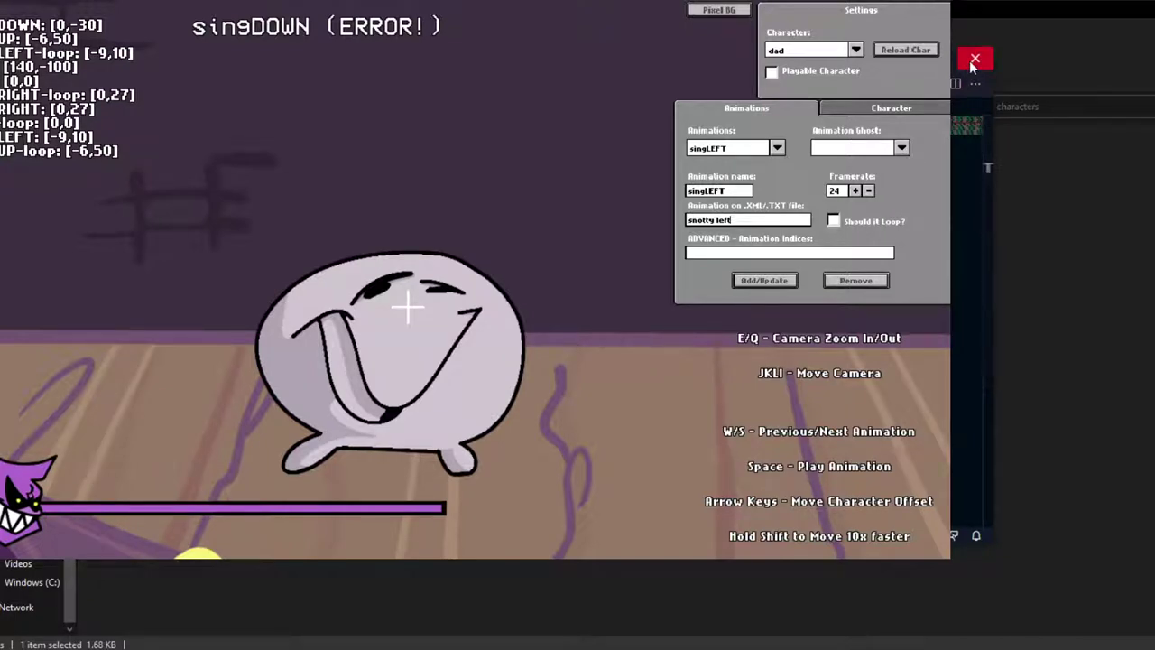
left_click(710, 647)
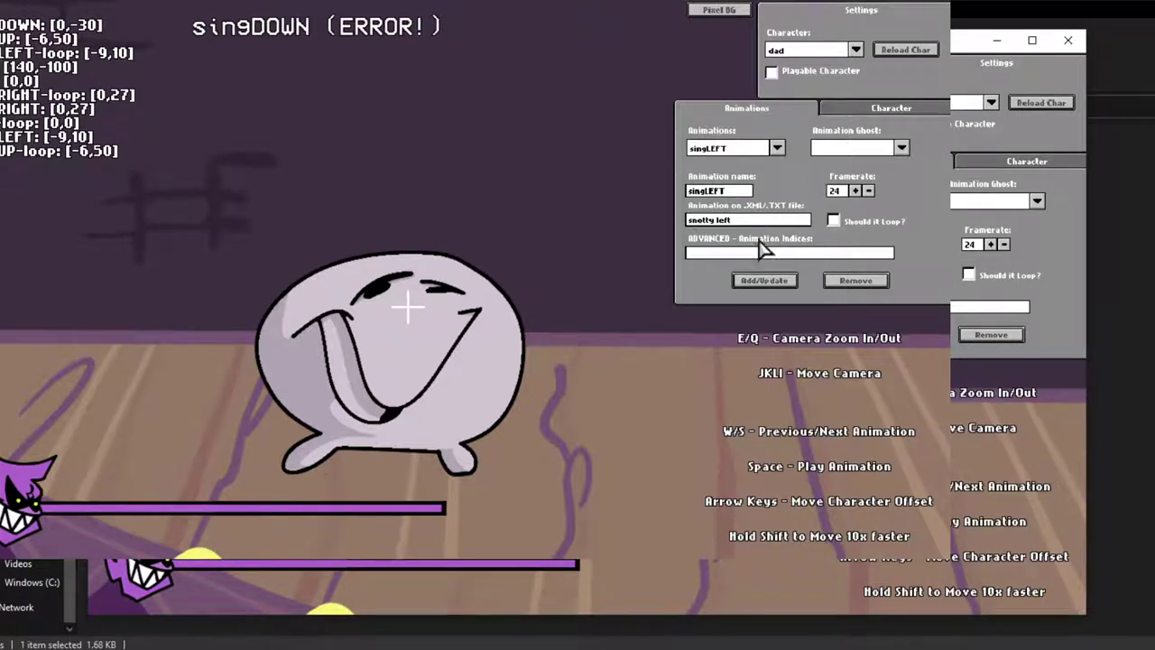
left_click(773, 282)
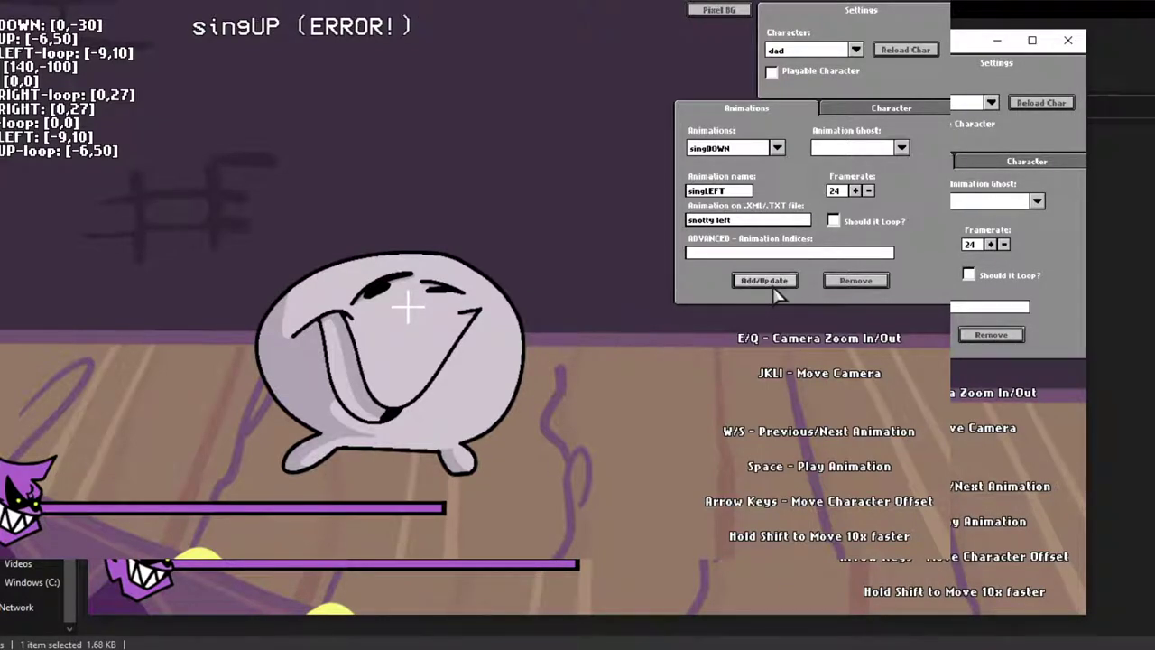
Set the singDOWN animation's XML name to "snotty down" and update the animation.
left_click(776, 148)
left_click(768, 165)
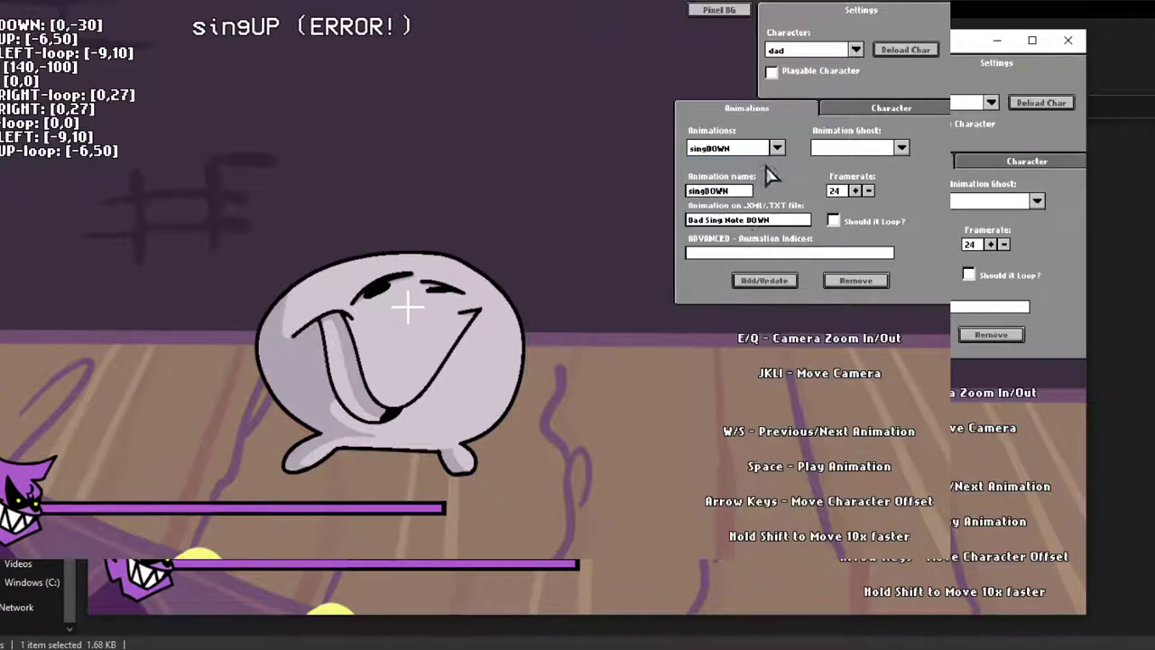
key("BackSpace")
key("BackSpace")
key("BackSpace")
key("BackSpace")
key("BackSpace")
key("BackSpace")
key("BackSpace")
key("BackSpace")
key("BackSpace")
key("BackSpace")
key("BackSpace")
key("BackSpace")
type("snotty")
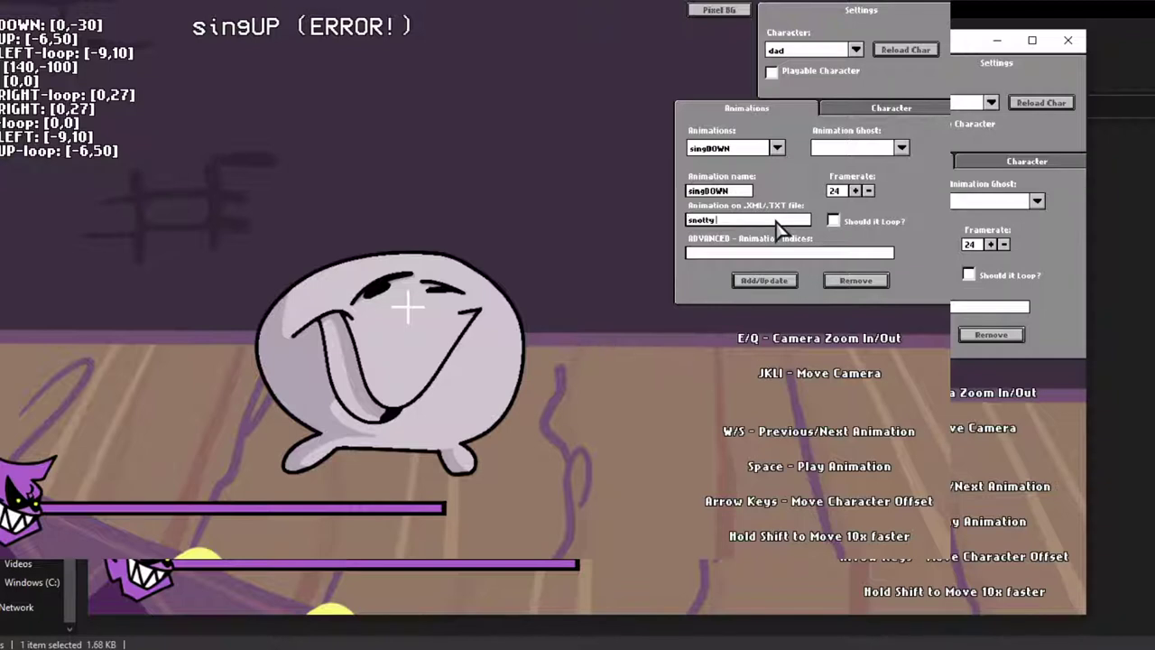
type(" down")
left_click(765, 279)
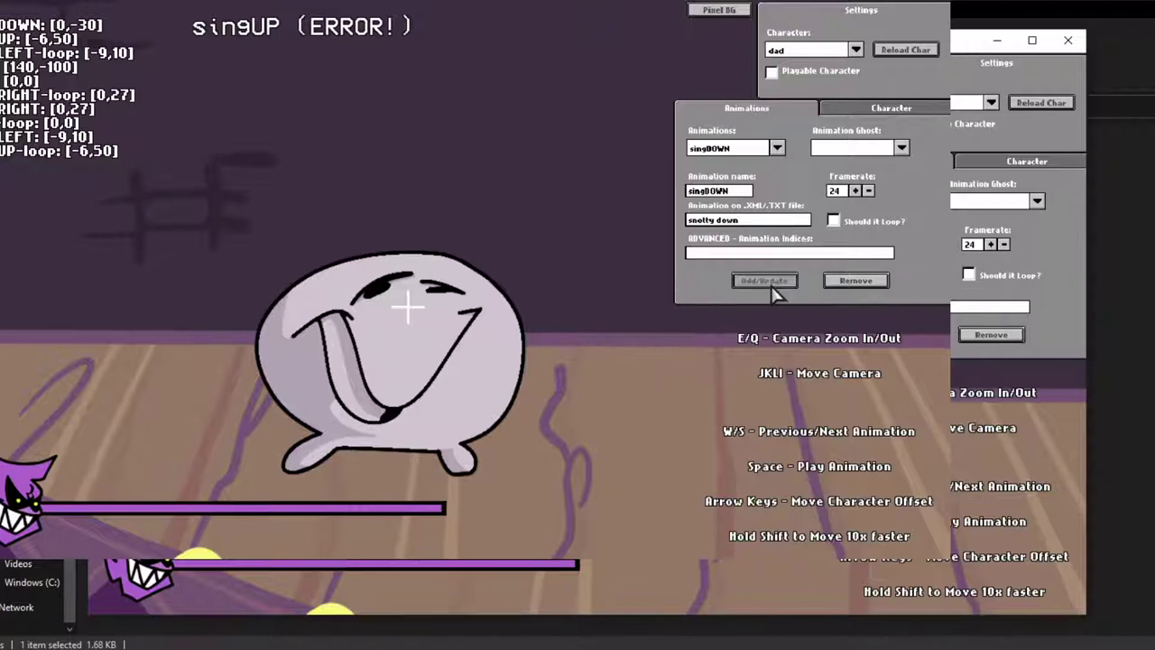
Set the singUP animation's XML name to "snotty up" and update the animation.
left_click(777, 147)
left_click(763, 166)
left_click(773, 222)
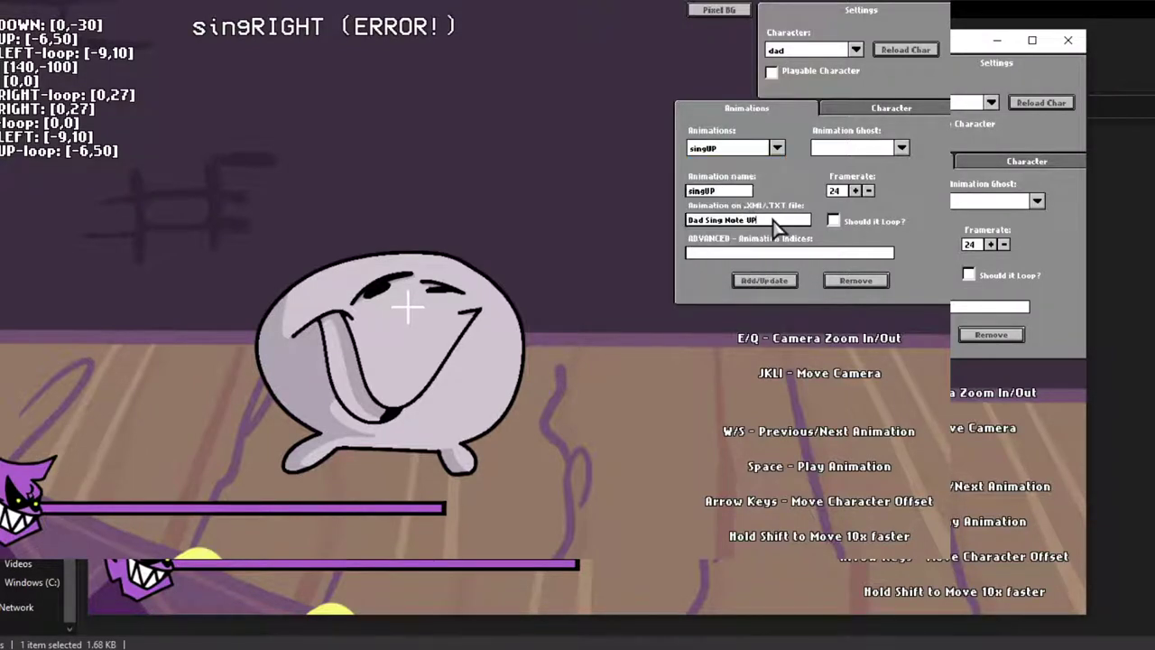
key("BackSpace")
key("BackSpace")
key("BackSpace")
key("BackSpace")
key("BackSpace")
key("BackSpace")
key("BackSpace")
key("BackSpace")
key("BackSpace")
key("BackSpace")
key("BackSpace")
key("BackSpace")
key("BackSpace")
type("snoot")
left_click(764, 280)
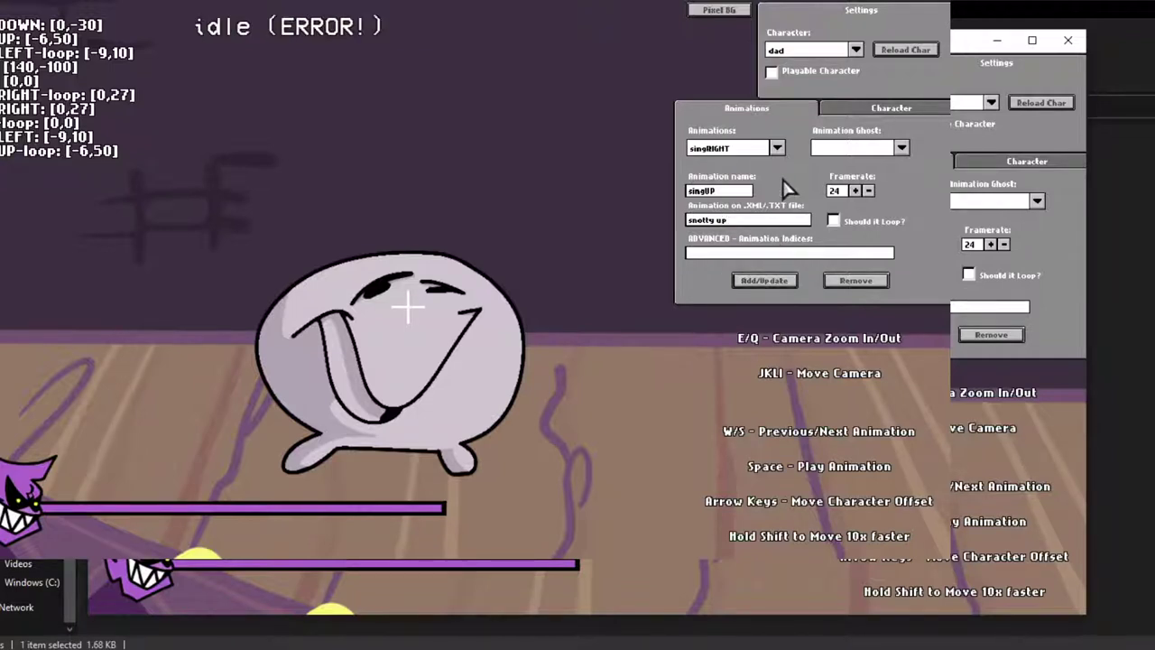
Replace the singRIGHT animation's XML name with snotty's right animation and update it.
left_click(776, 147)
left_click(774, 164)
key("BackSpace")
key("BackSpace")
key("BackSpace")
key("BackSpace")
key("BackSpace")
key("BackSpace")
key("BackSpace")
key("BackSpace")
key("BackSpace")
key("BackSpace")
key("BackSpace")
left_click(790, 223)
type("sing")
key("BackSpace")
key("BackSpace")
key("BackSpace")
type("ight")
left_click(765, 279)
Replace the idle animation's XML name with snotty's idle animation and update it.
left_click(777, 148)
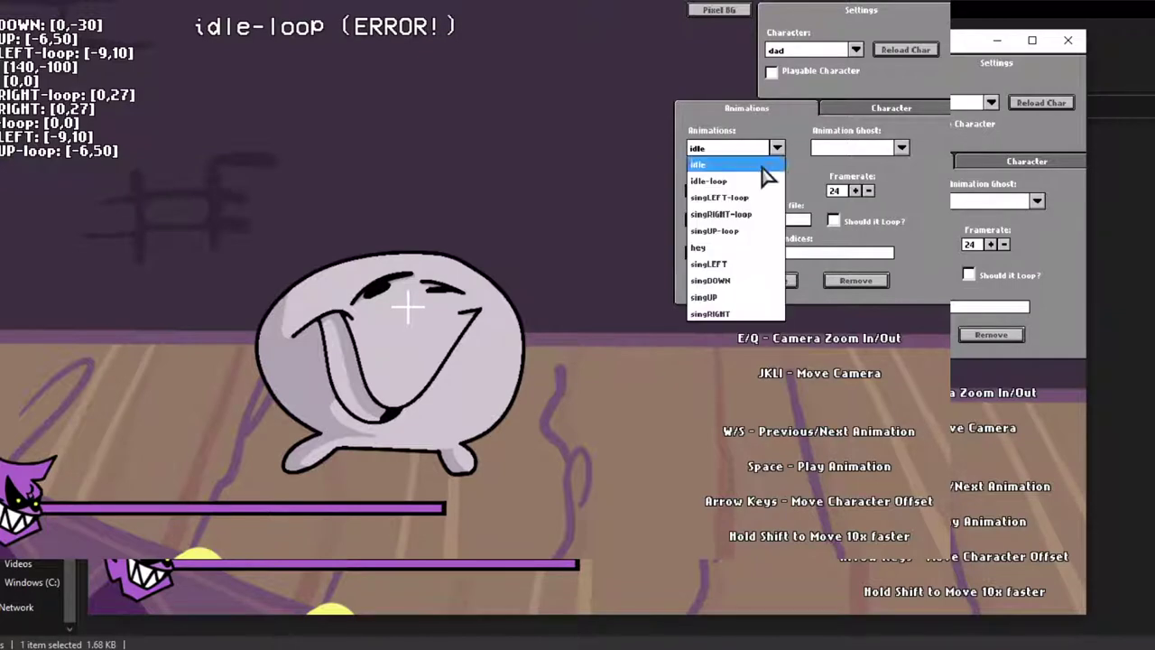
left_click(727, 160)
key("BackSpace")
key("BackSpace")
key("BackSpace")
key("BackSpace")
key("BackSpace")
key("BackSpace")
key("BackSpace")
key("BackSpace")
key("BackSpace")
key("BackSpace")
key("BackSpace")
key("BackSpace")
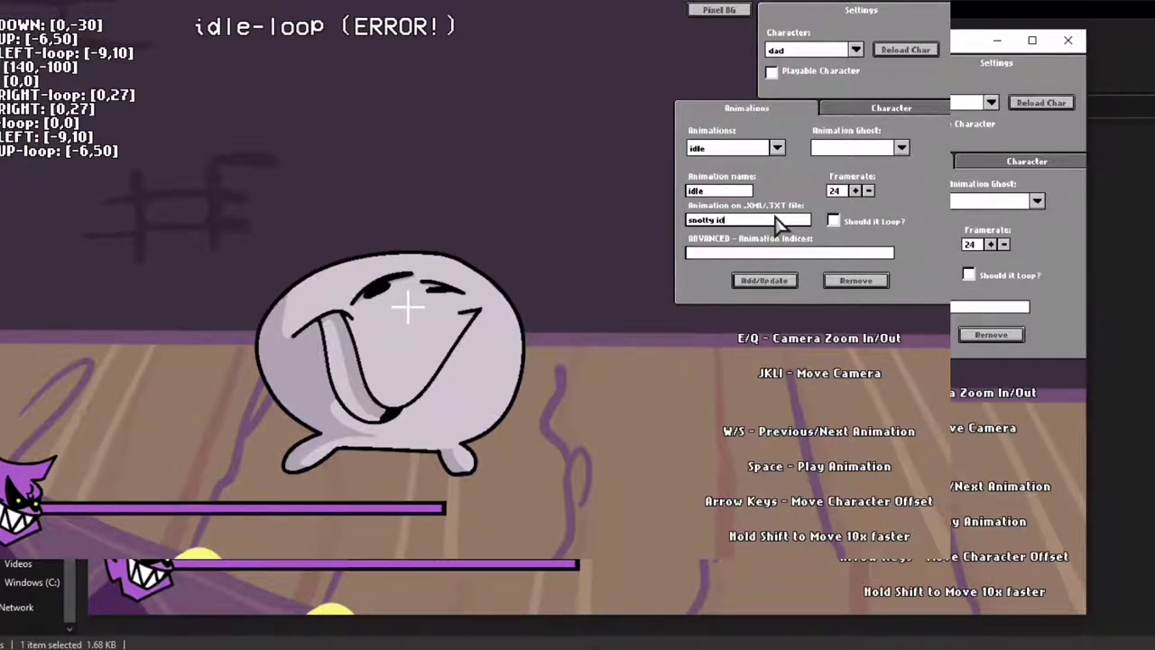
left_click(766, 279)
Remove the idle-loop animation from the character.
left_click(776, 148)
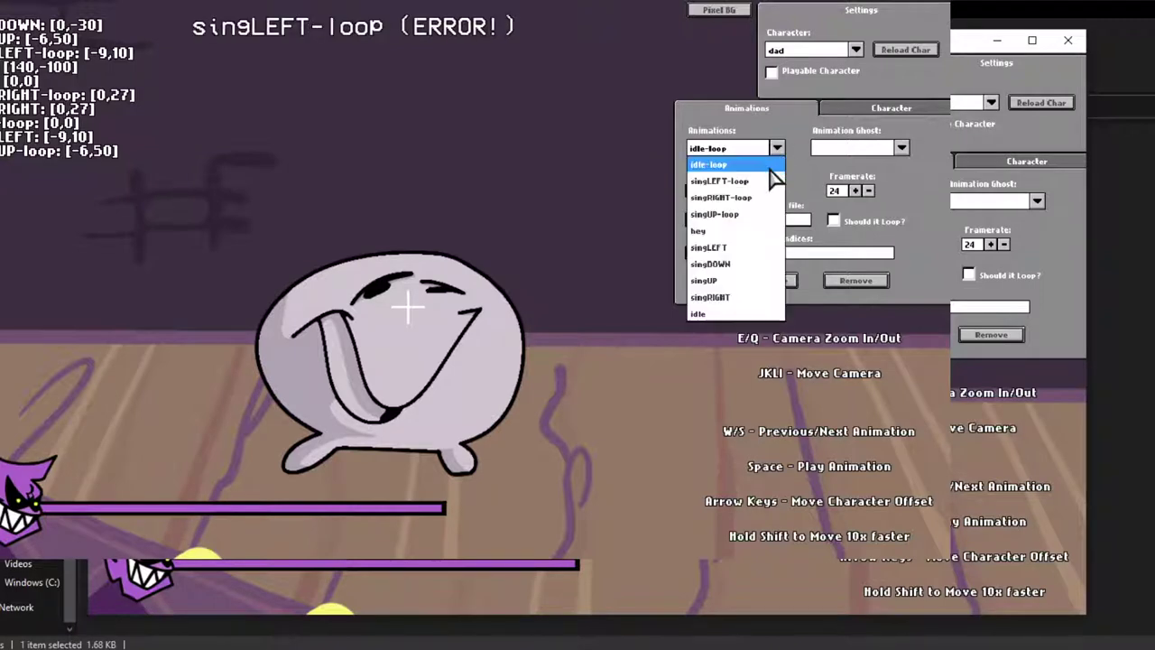
left_click(731, 159)
left_click(856, 280)
Set the singLEFT-loop animation's XML name to "snotty left", clear its indices and update the animation.
left_click(776, 148)
left_click(731, 160)
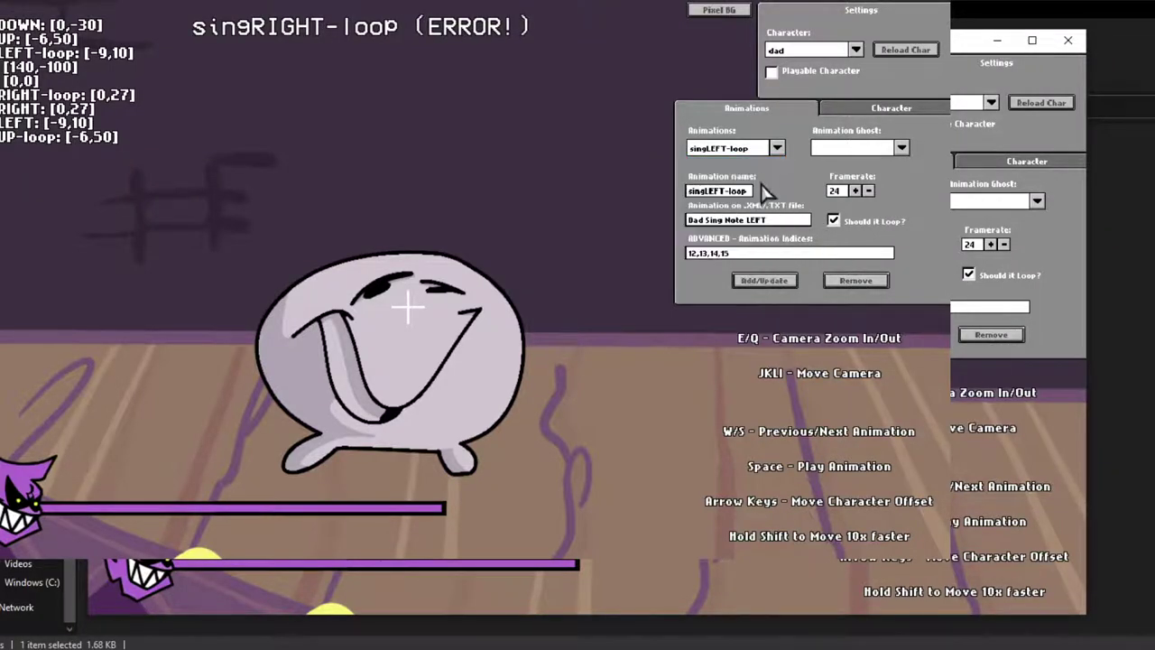
key("BackSpace")
key("BackSpace")
type(";e")
type(" left")
key("BackSpace")
key("BackSpace")
key("BackSpace")
key("BackSpace")
key("BackSpace")
key("BackSpace")
key("BackSpace")
key("BackSpace")
key("BackSpace")
key("BackSpace")
key("BackSpace")
left_click(782, 282)
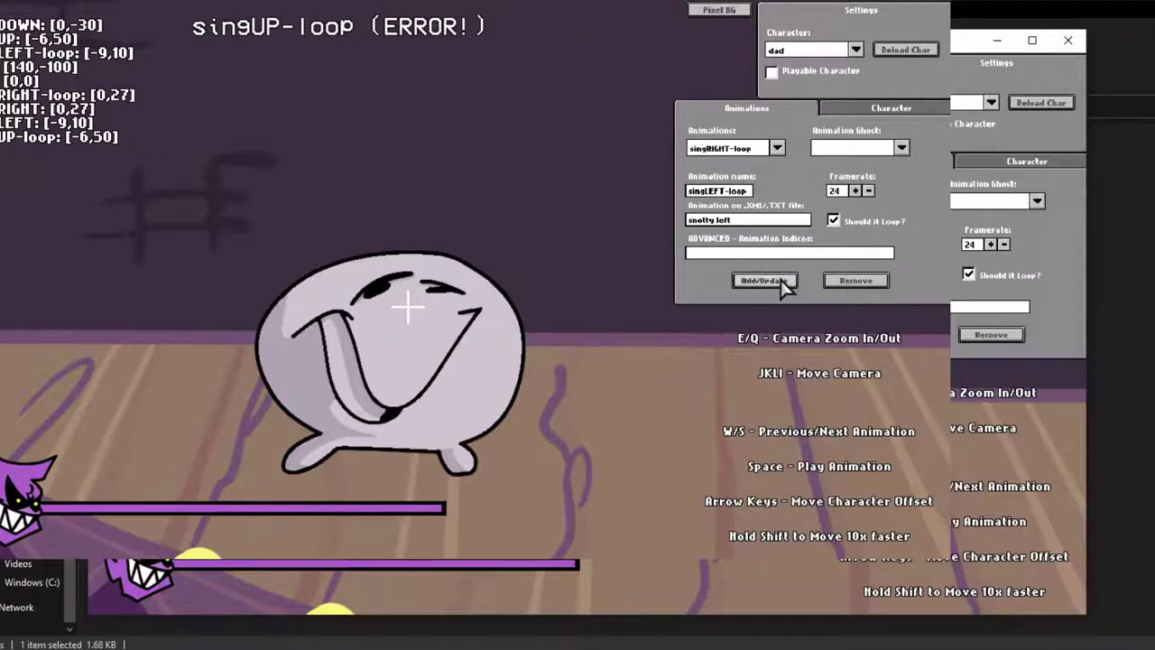
Set the singRIGHT-loop animation's XML name to "snotty loop", clear its indices and update the animation.
left_click(775, 149)
left_click(765, 176)
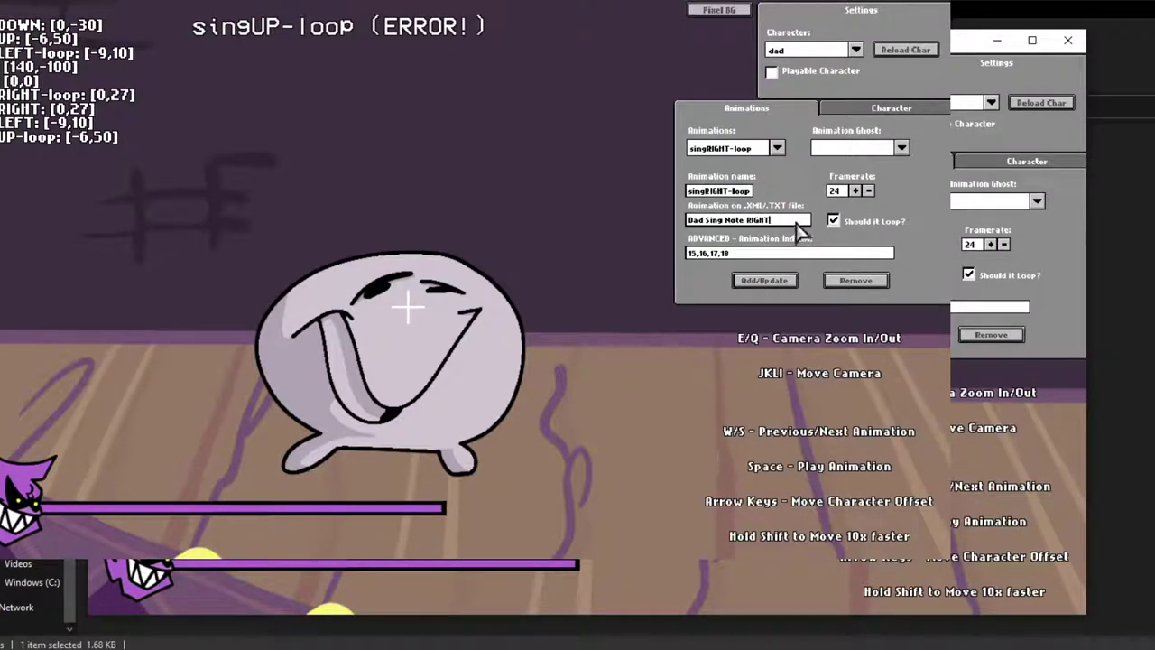
key("BackSpace")
key("BackSpace")
key("BackSpace")
key("BackSpace")
key("BackSpace")
key("BackSpace")
key("BackSpace")
key("BackSpace")
key("BackSpace")
key("BackSpace")
key("BackSpace")
key("BackSpace")
key("BackSpace")
left_click(784, 255)
key("BackSpace")
key("BackSpace")
key("BackSpace")
key("BackSpace")
key("BackSpace")
key("BackSpace")
key("BackSpace")
key("BackSpace")
key("BackSpace")
key("BackSpace")
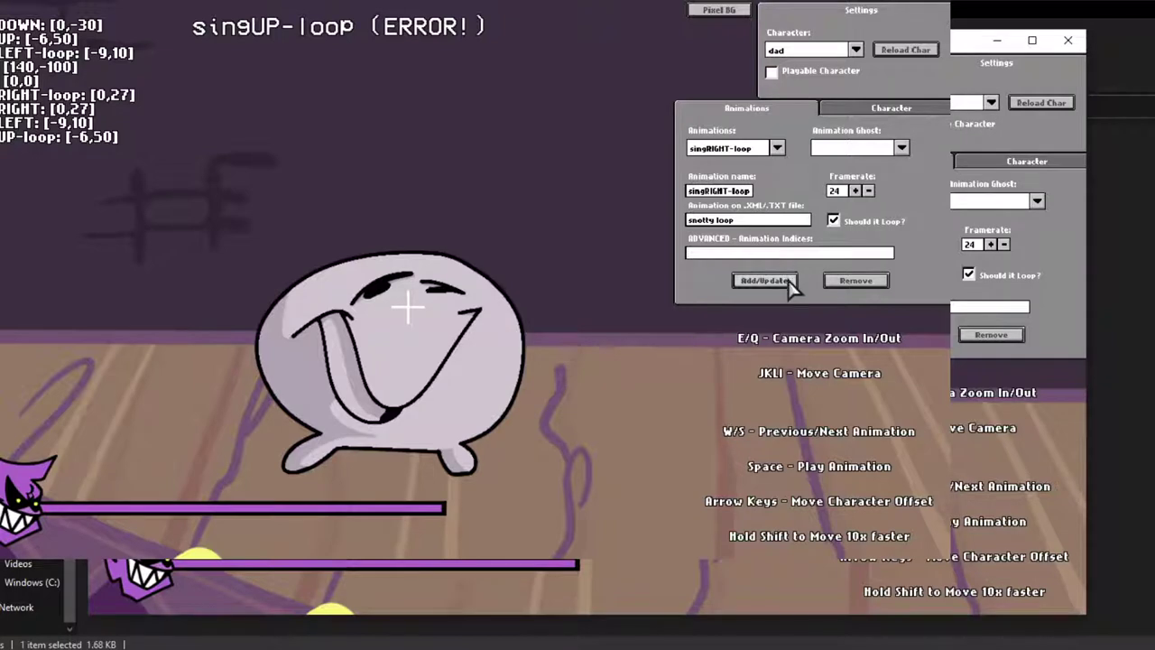
left_click(743, 279)
Set the singUP-loop animation's XML name to "snotty up", clear its indices and update the animation.
left_click(776, 147)
left_click(768, 185)
left_click(782, 221)
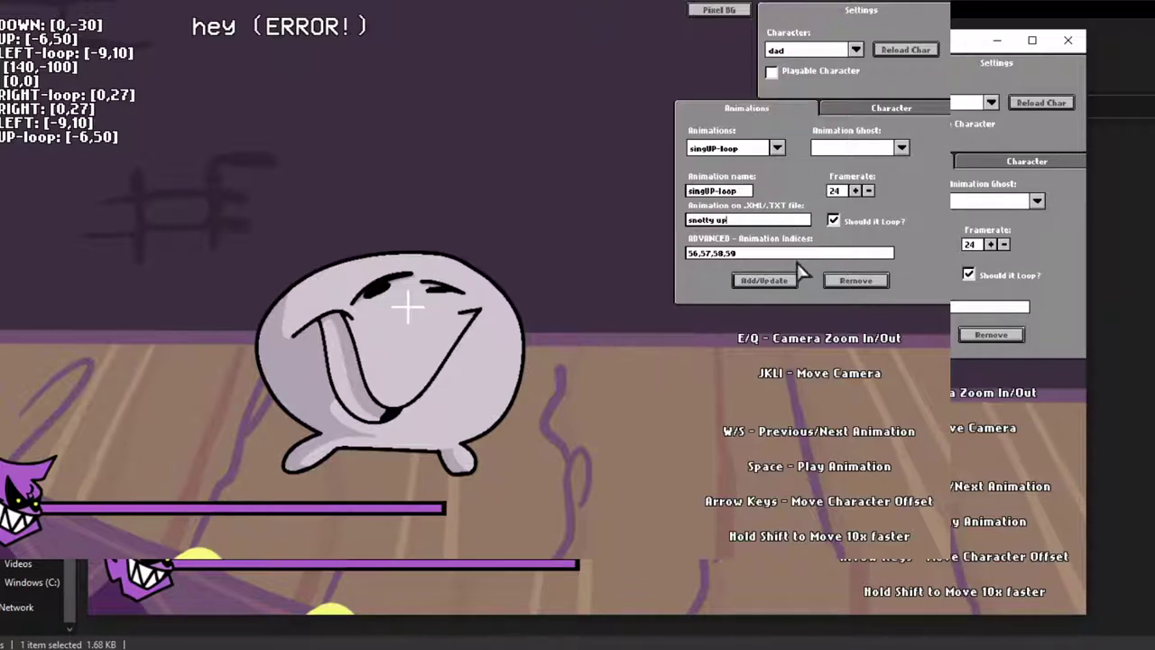
left_click(798, 254)
key("BackSpace")
key("BackSpace")
key("BackSpace")
left_click(763, 279)
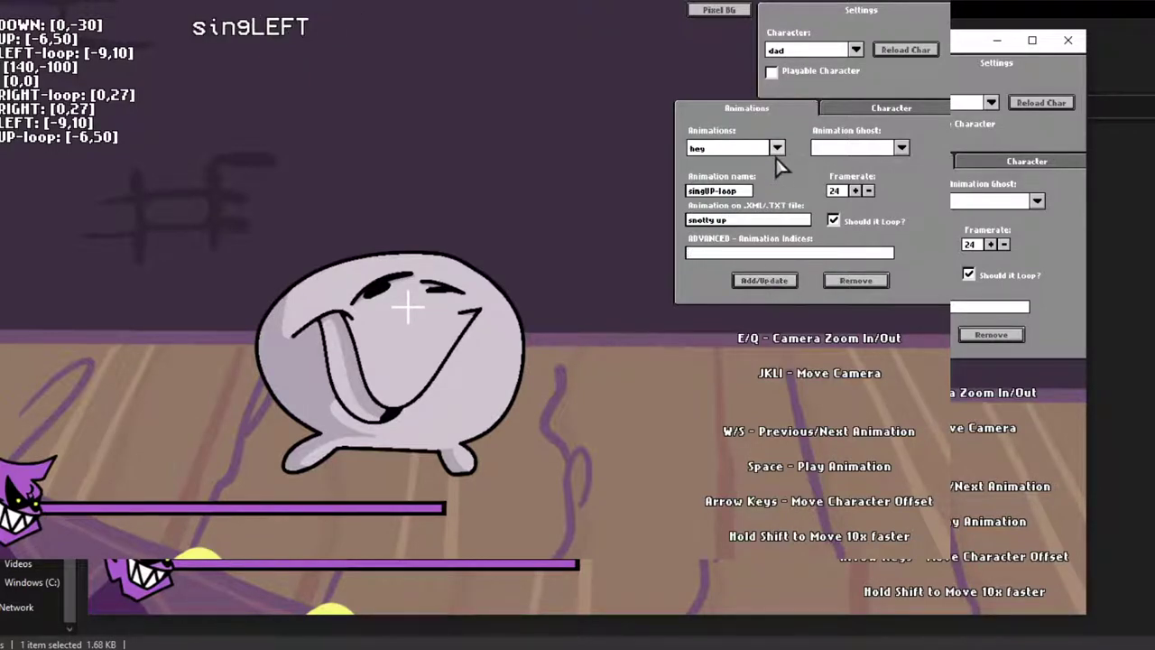
Remove the hey animation from the character.
left_click(776, 148)
left_click(722, 164)
left_click(856, 279)
Preview the sing and loop animations and check the XML name entered for singRIGHT-loop.
left_click(776, 148)
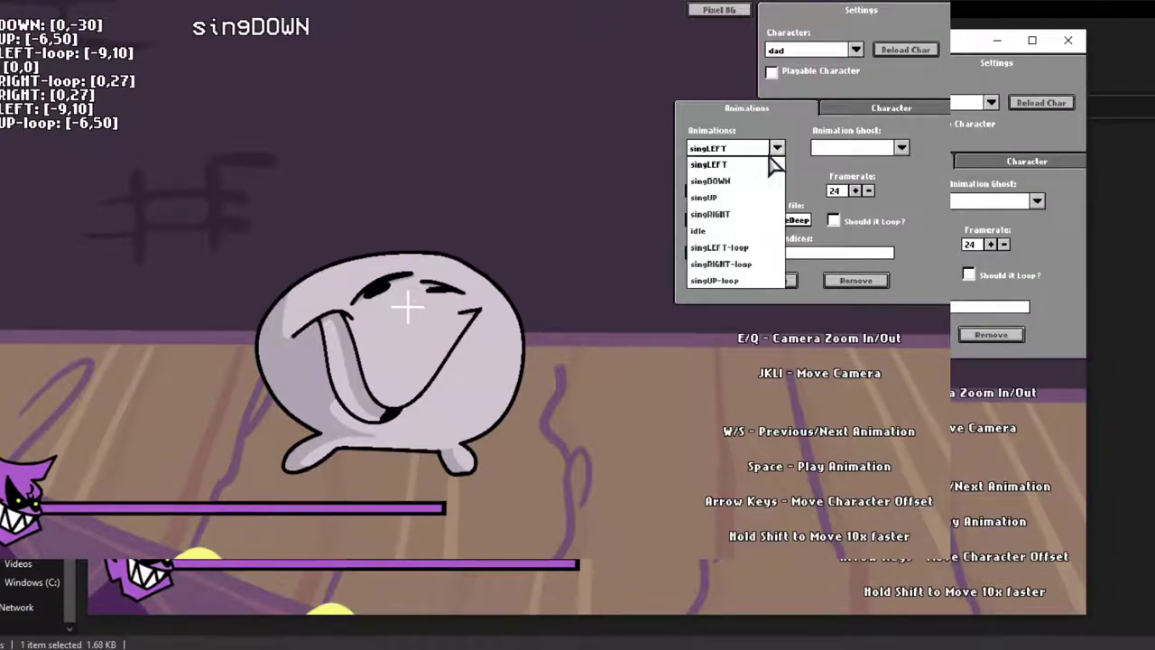
left_click(803, 161)
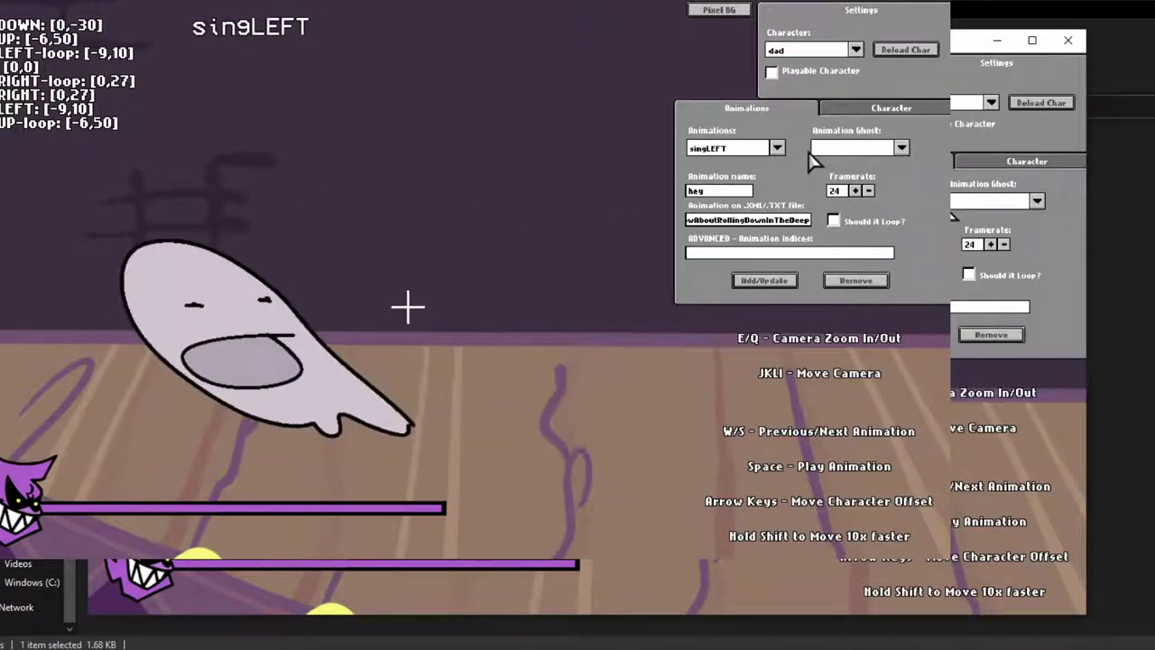
key("w")
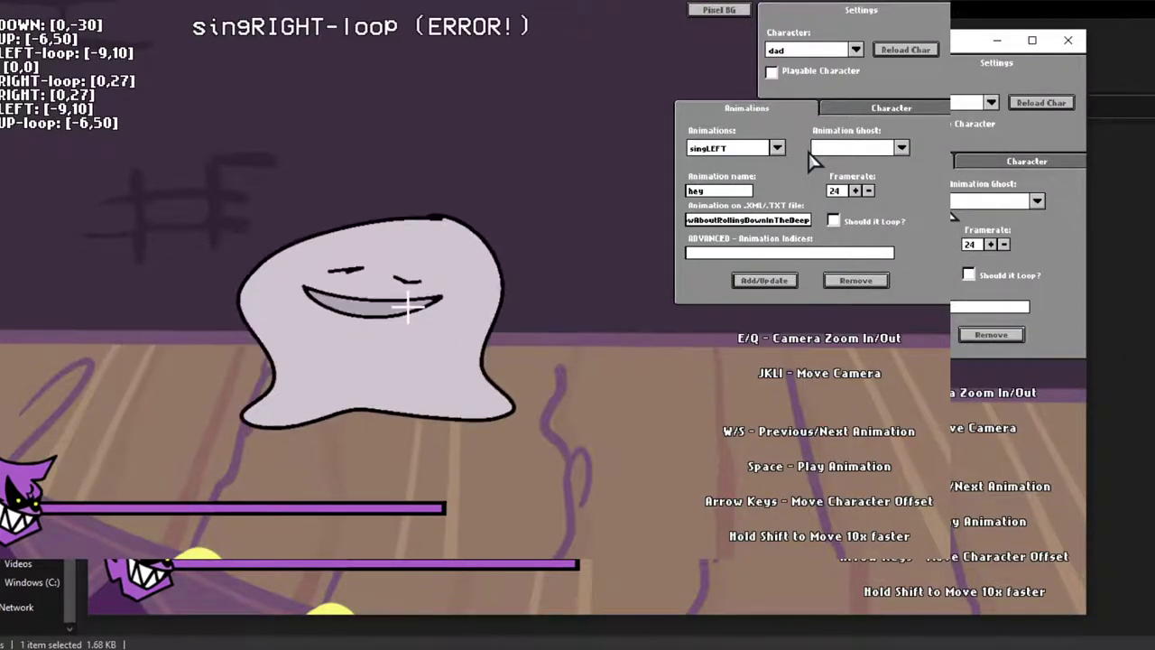
left_click(776, 148)
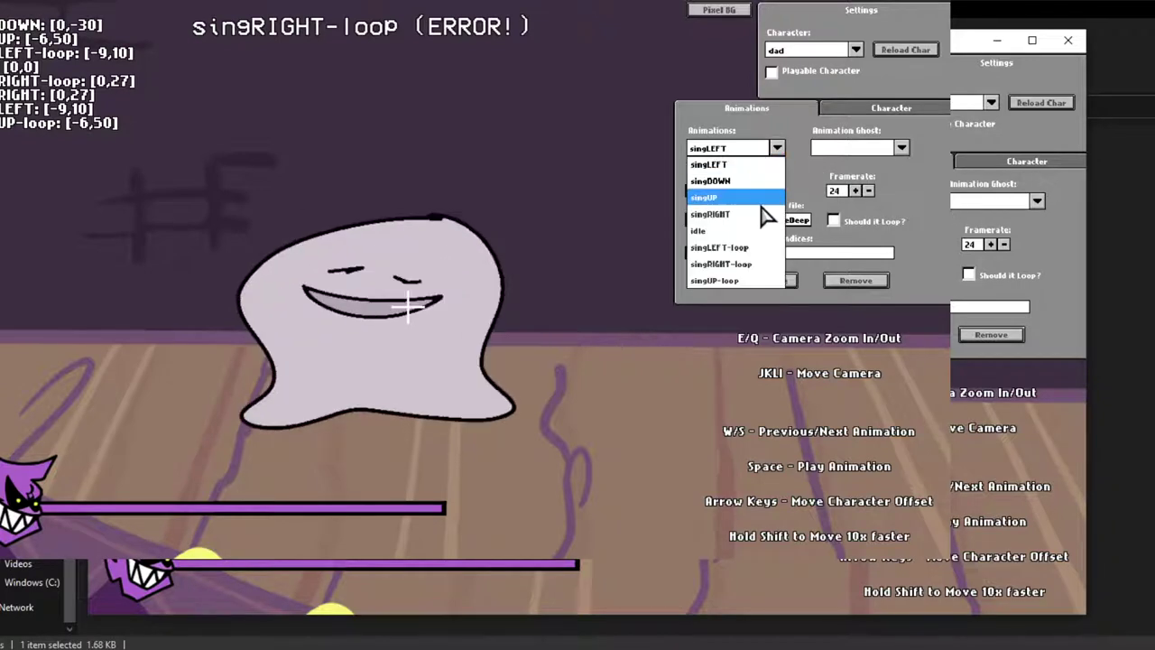
left_click(754, 214)
left_click(772, 148)
left_click(749, 264)
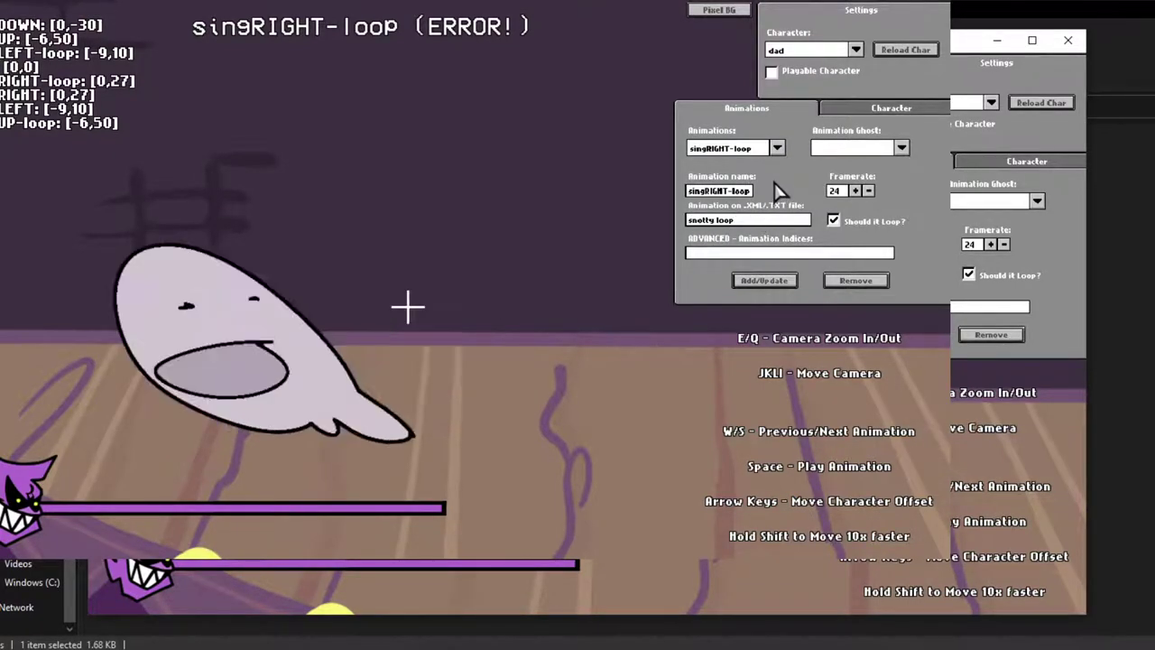
key("s")
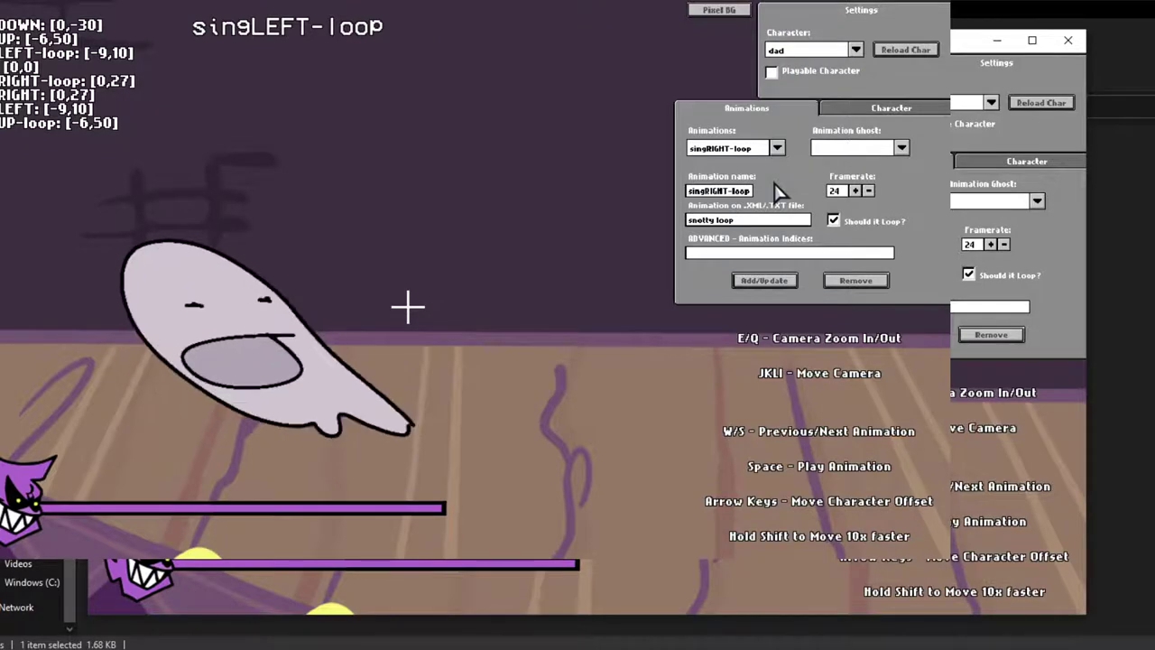
key("s")
key("w")
key("s")
key("s")
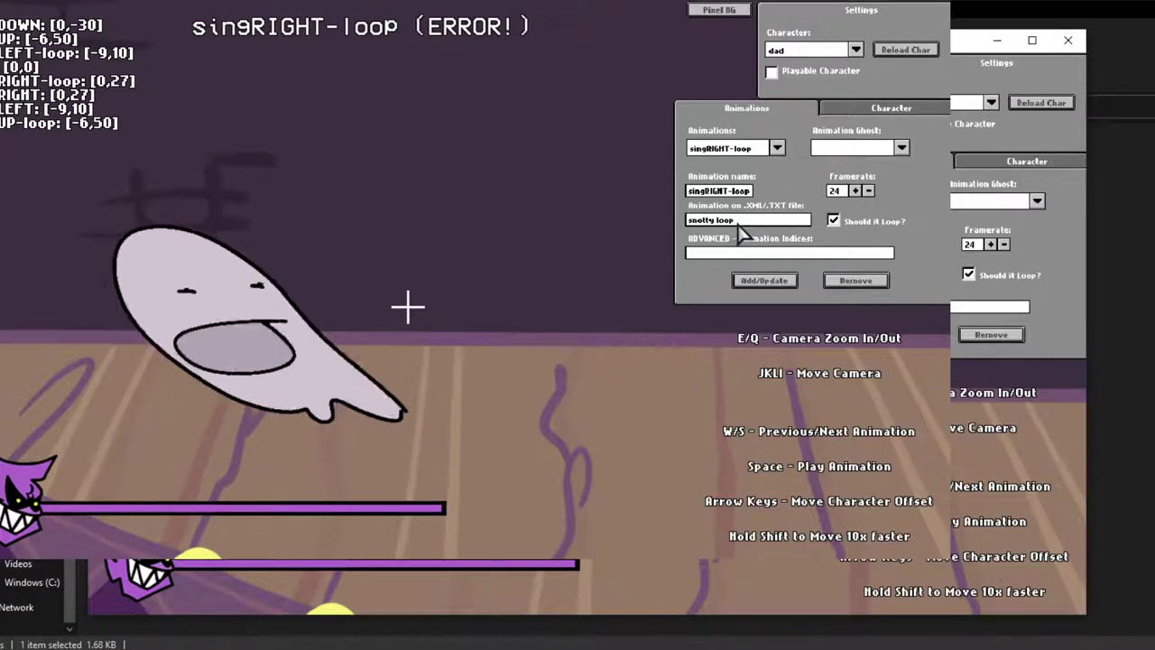
Change the singRIGHT-loop animation's XML name to "snotty right" and update the animation.
key("BackSpace")
key("BackSpace")
key("BackSpace")
key("BackSpace")
key("BackSpace")
type("ro")
key("BackSpace")
type("ight")
left_click(786, 287)
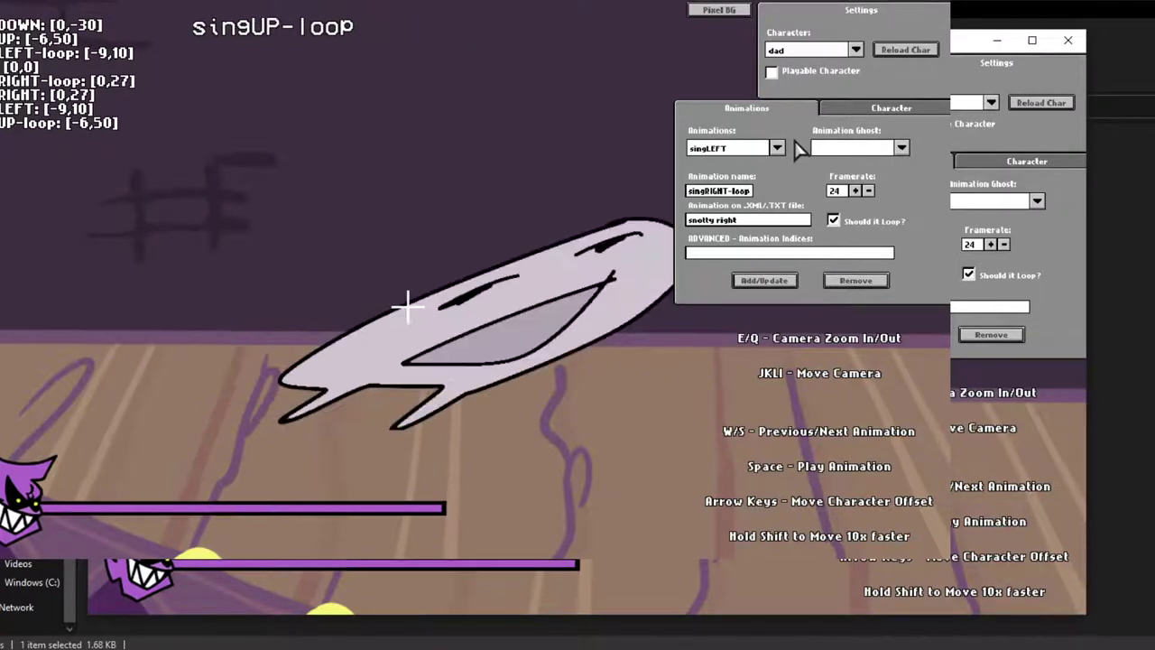
Cycle through all of the character's animations to check how each one plays, ending on idle.
left_click(775, 152)
left_click(796, 154)
key("w")
key("w")
key("w")
key("w")
key("w")
key("w")
key("w")
key("w")
key("w")
key("w")
key("w")
key("w")
key("w")
key("w")
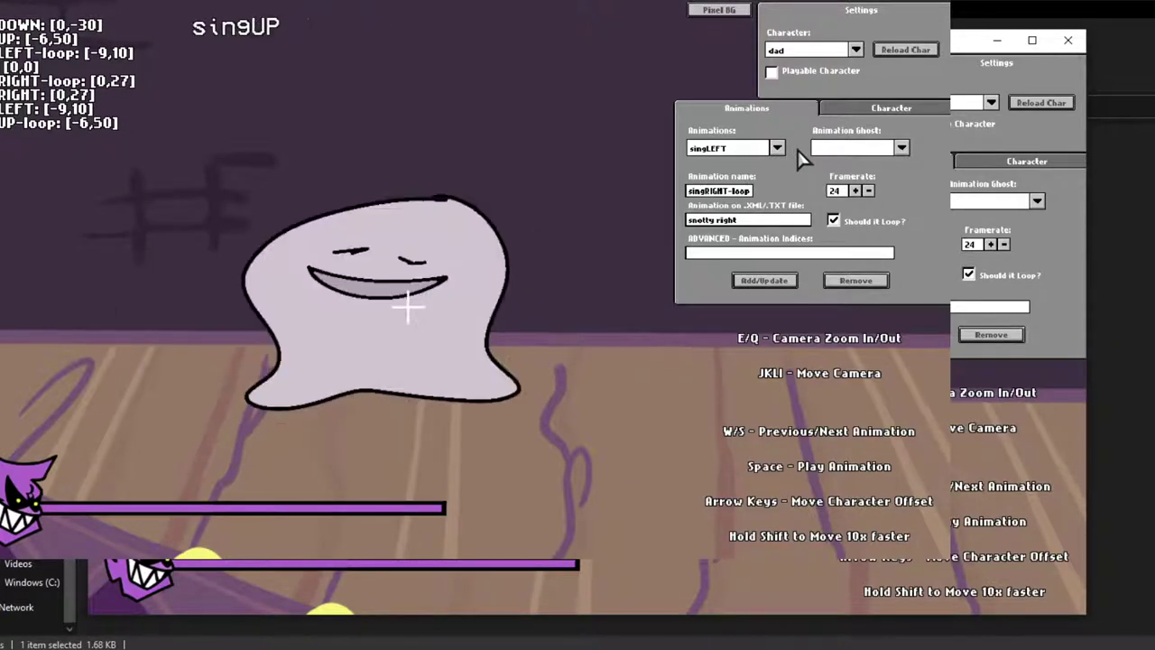
key("w")
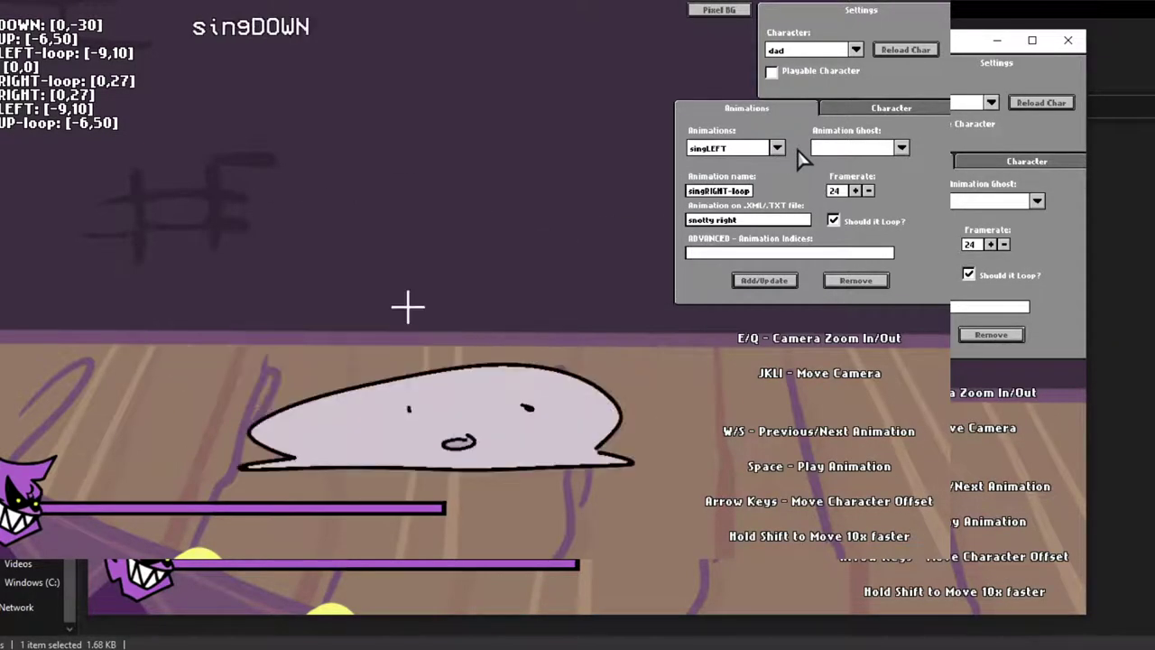
key("w")
key("w")
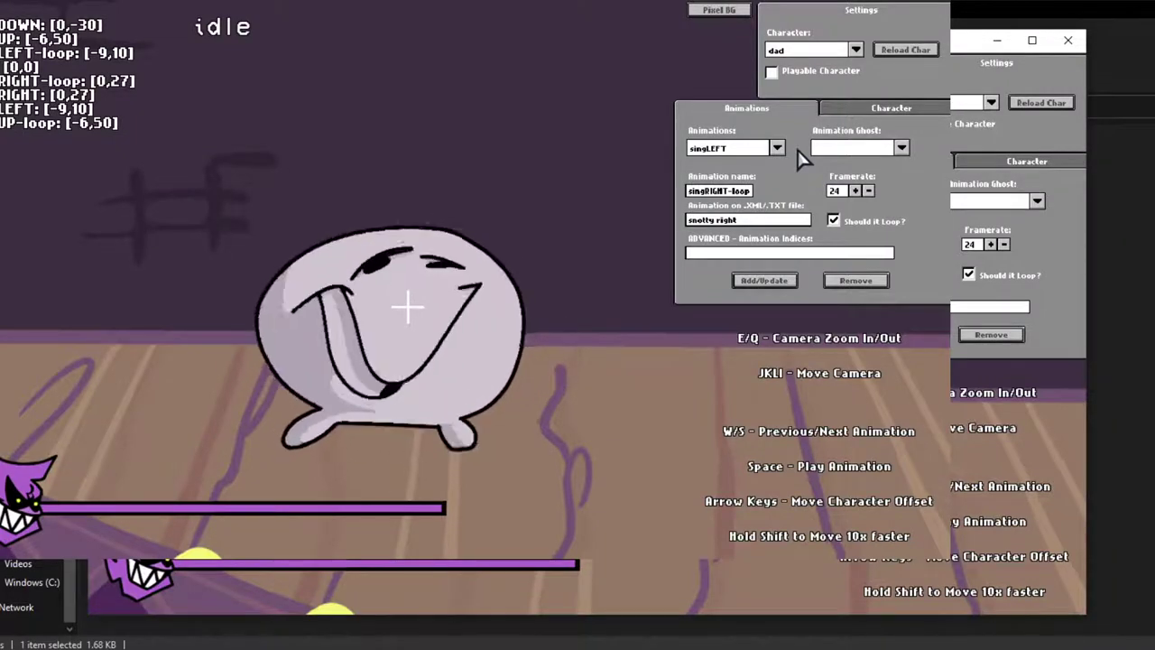
left_click(864, 190)
left_click(867, 190)
left_click(867, 190)
left_click(869, 190)
left_click(868, 190)
left_click(869, 189)
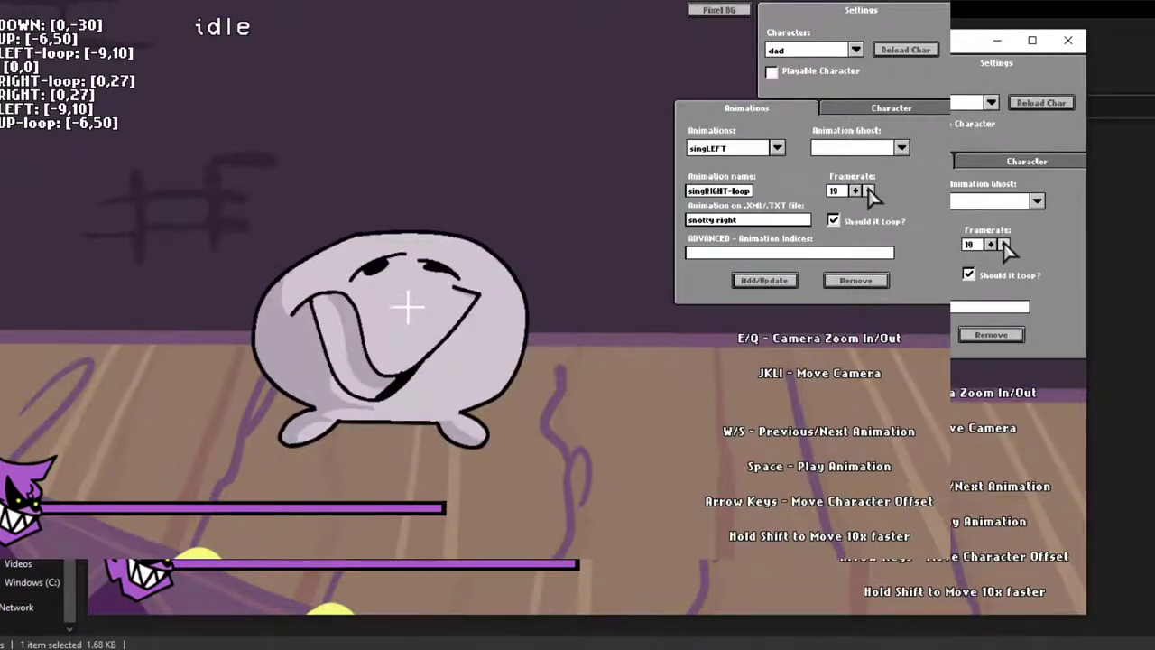
left_click(868, 189)
left_click(868, 189)
left_click(868, 190)
left_click(868, 190)
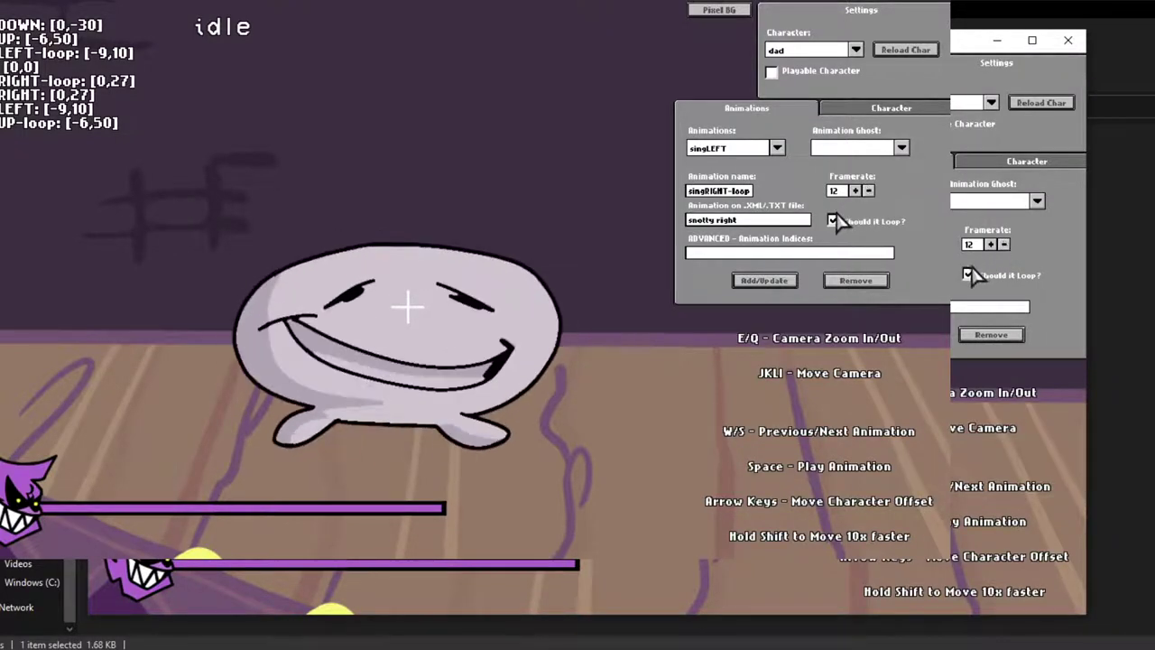
Set the idle animation's framerate to 12 and update the animation.
left_click(777, 148)
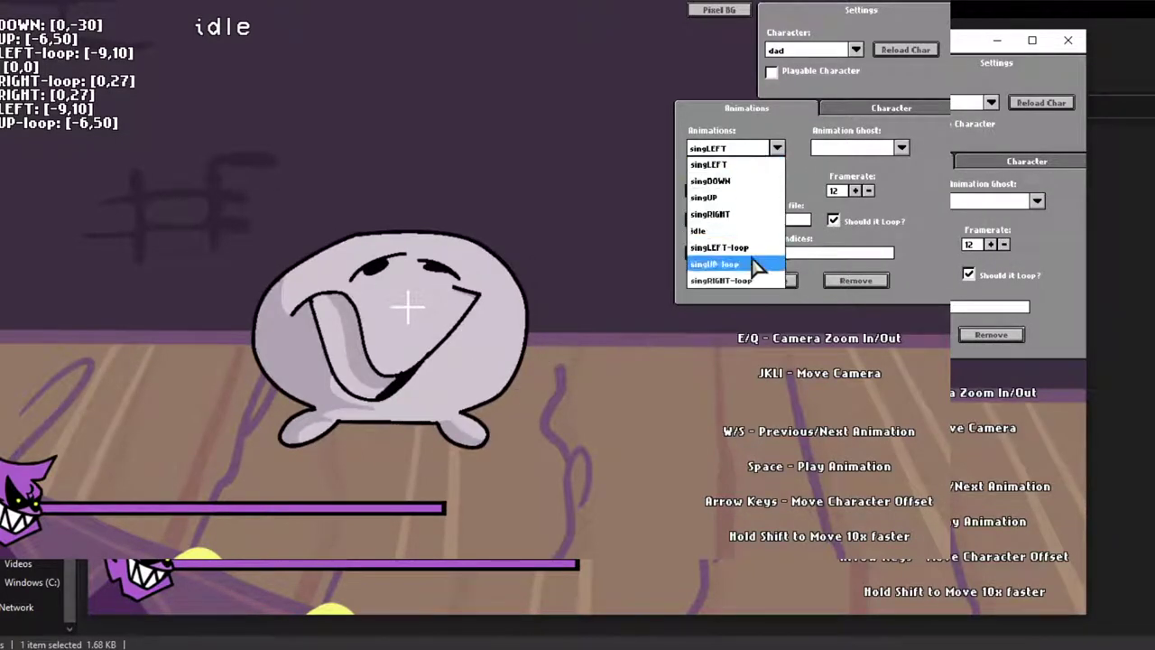
left_click(751, 231)
left_click(868, 192)
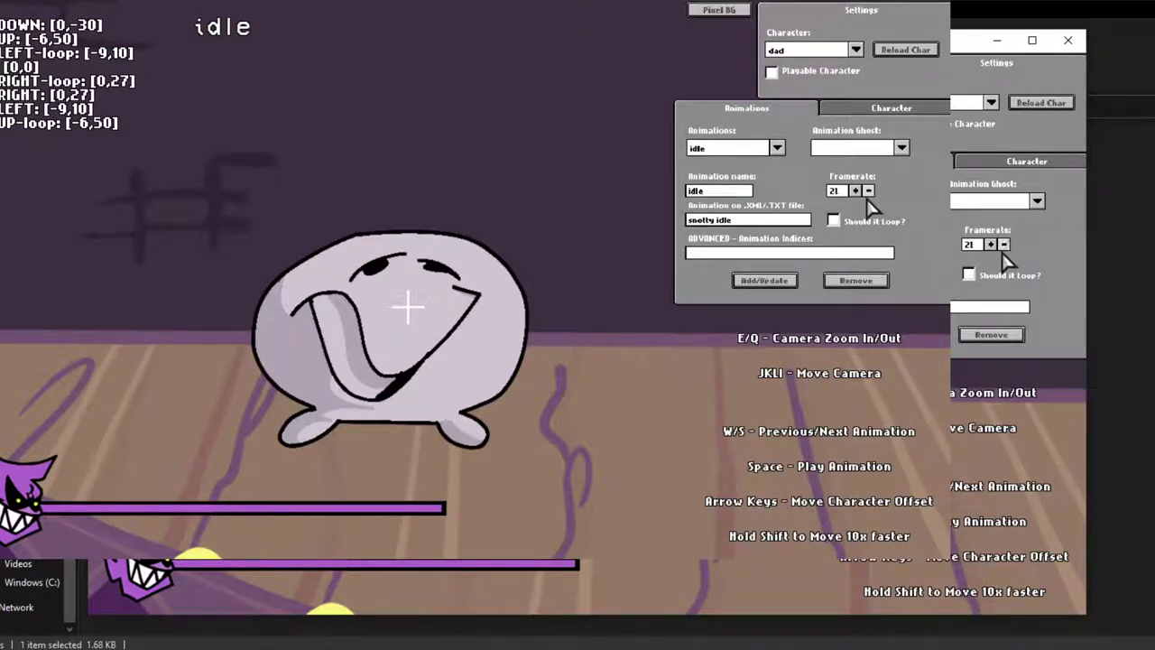
left_click(868, 194)
left_click(868, 194)
left_click(868, 193)
left_click(868, 193)
left_click(855, 191)
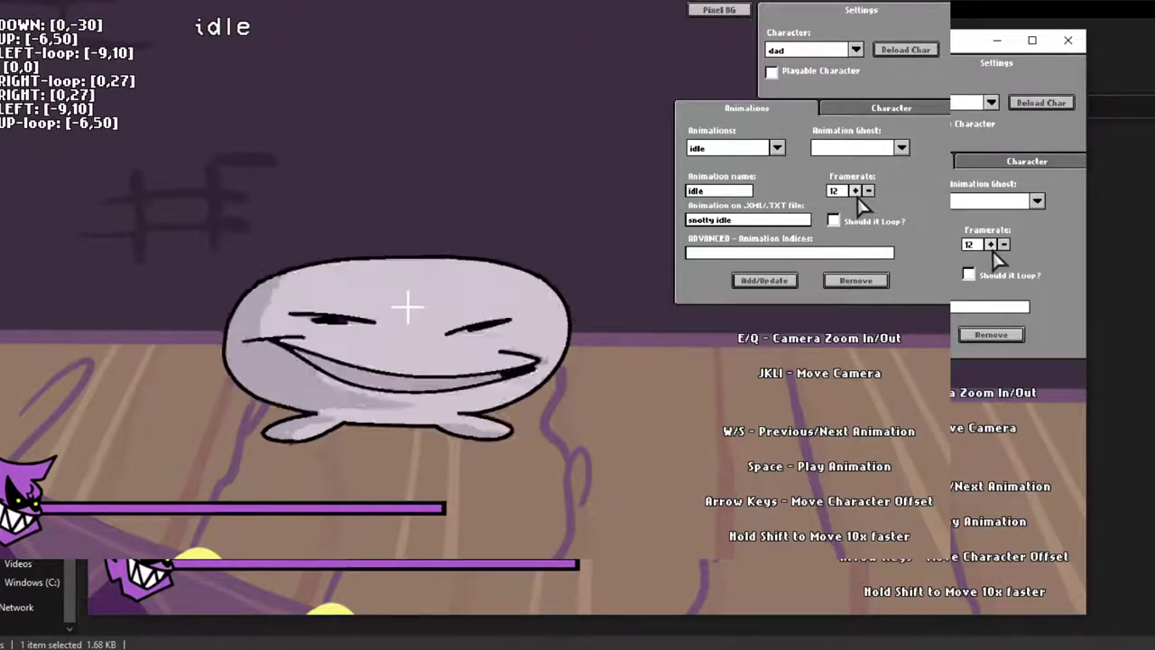
left_click(767, 284)
Set the singLEFT animation's framerate to 12 and update the animation.
left_click(777, 147)
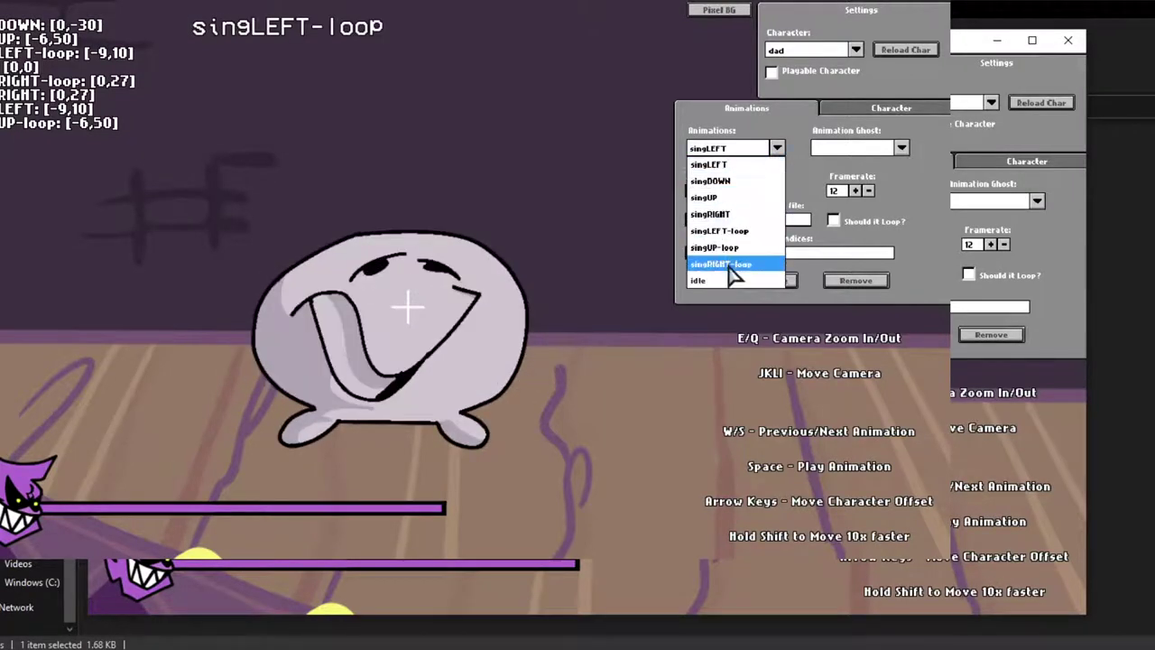
left_click(722, 165)
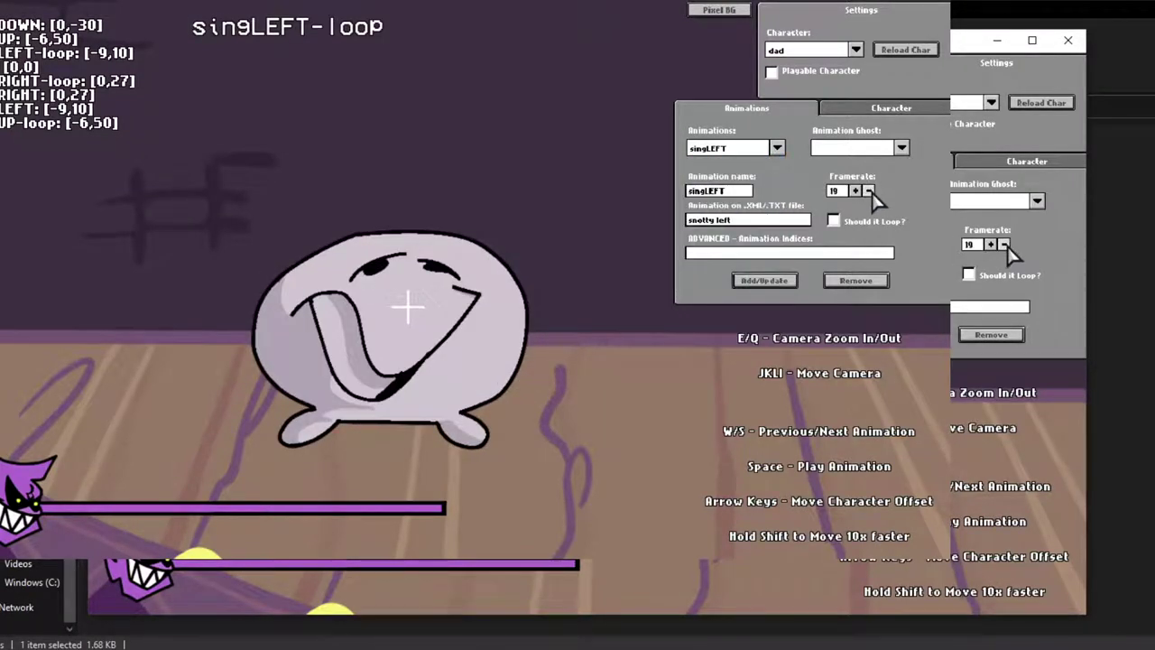
left_click(869, 191)
left_click(869, 191)
left_click(869, 190)
left_click(869, 190)
left_click(869, 191)
left_click(870, 191)
left_click(767, 282)
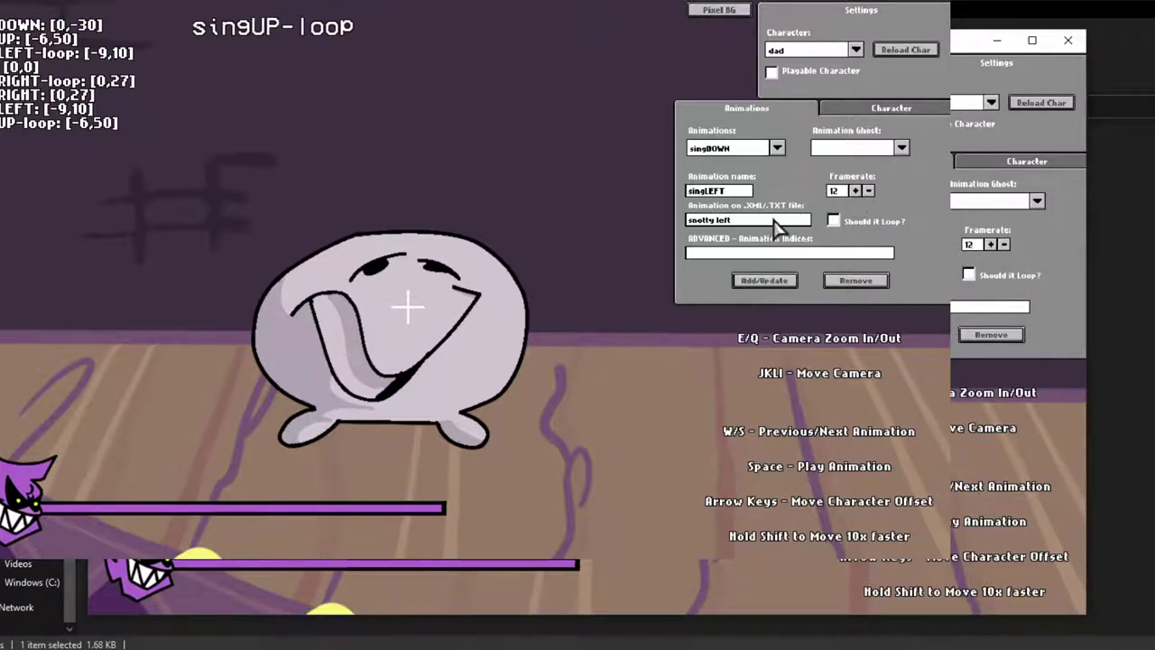
Lower the singDOWN animation's framerate and update the animation.
left_click(777, 147)
left_click(769, 165)
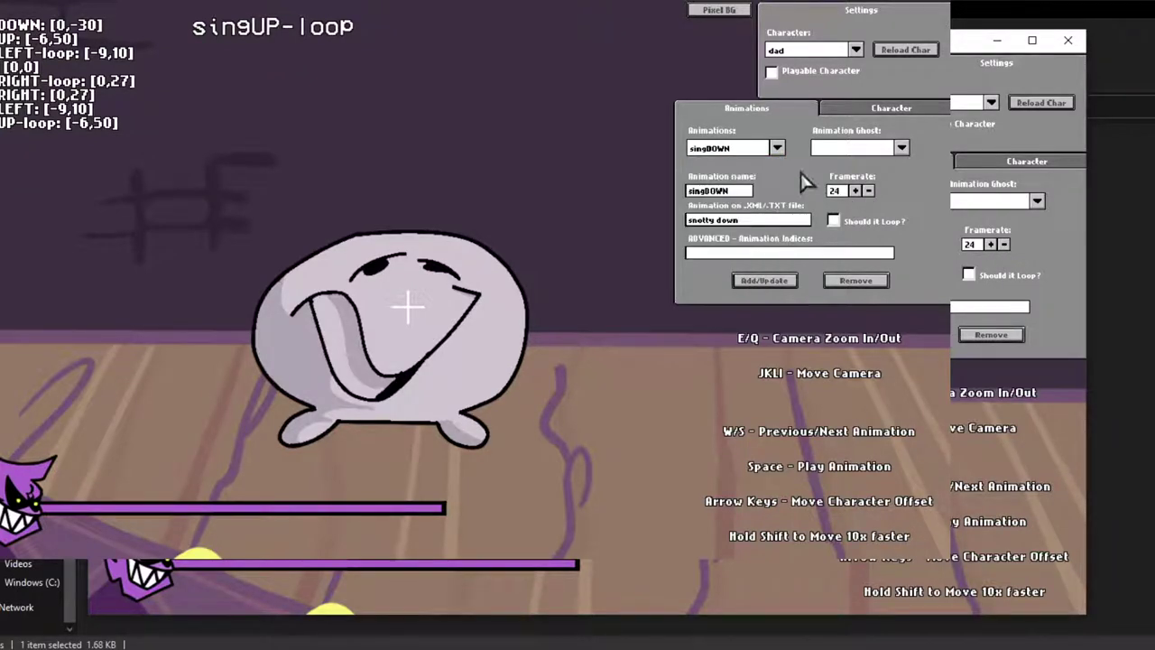
left_click(868, 190)
left_click(868, 191)
left_click(868, 190)
left_click(868, 190)
left_click(868, 191)
left_click(869, 191)
left_click(869, 190)
left_click(767, 280)
Set the singUP animation's framerate to 12 and update the animation.
left_click(776, 147)
left_click(771, 166)
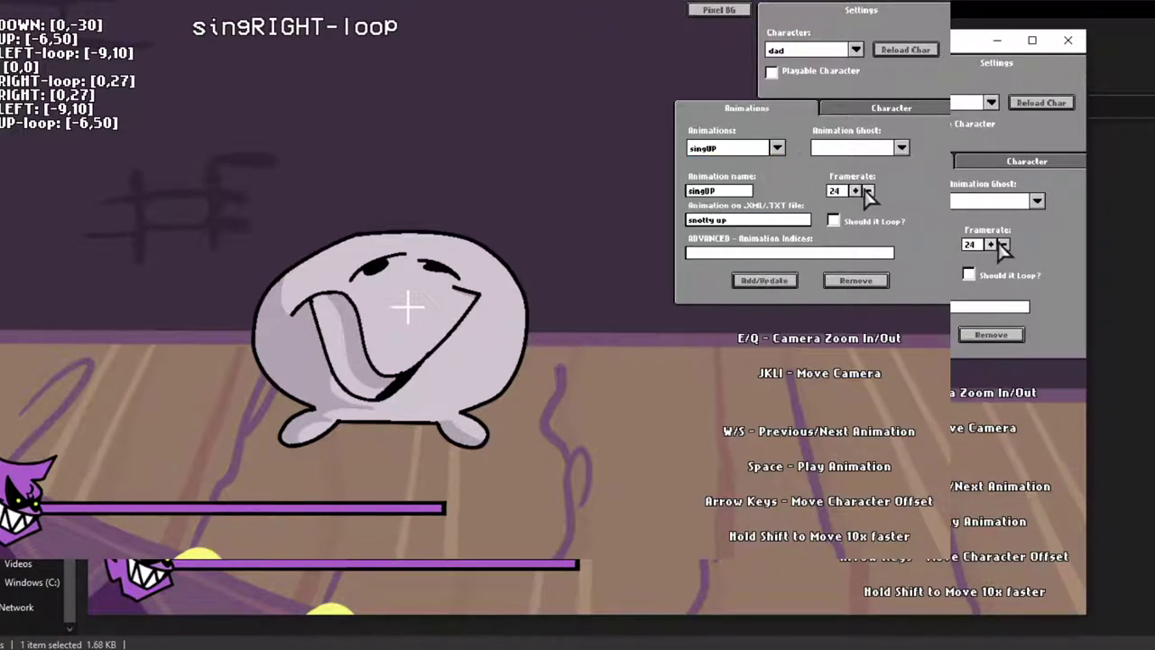
left_click(868, 191)
left_click(868, 190)
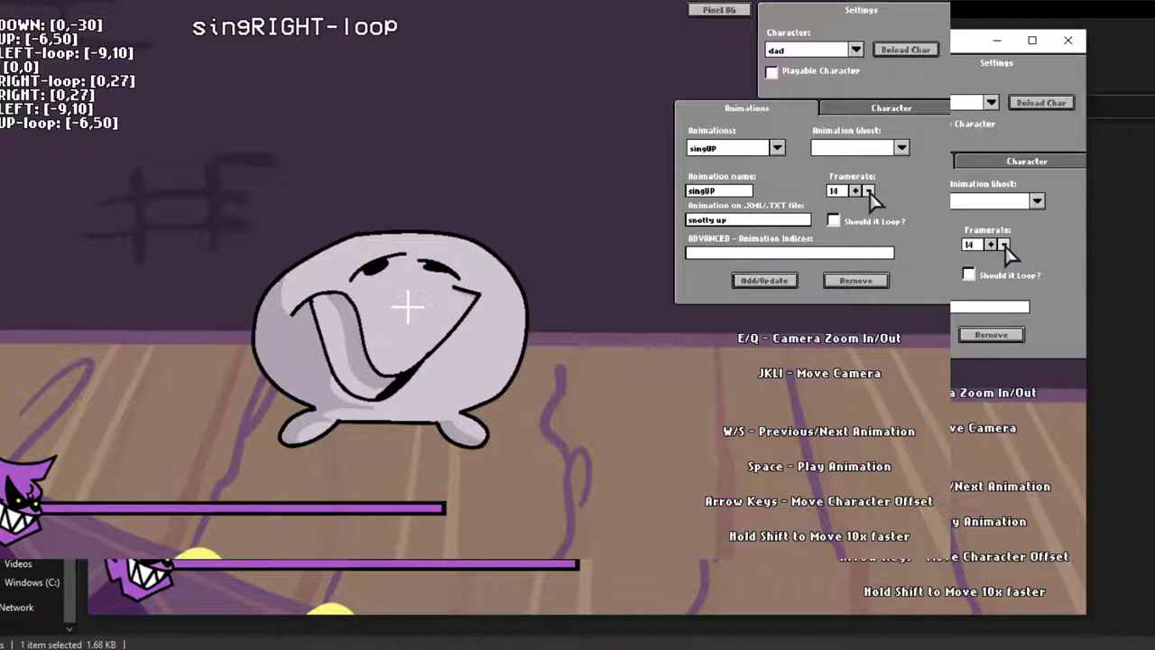
left_click(772, 281)
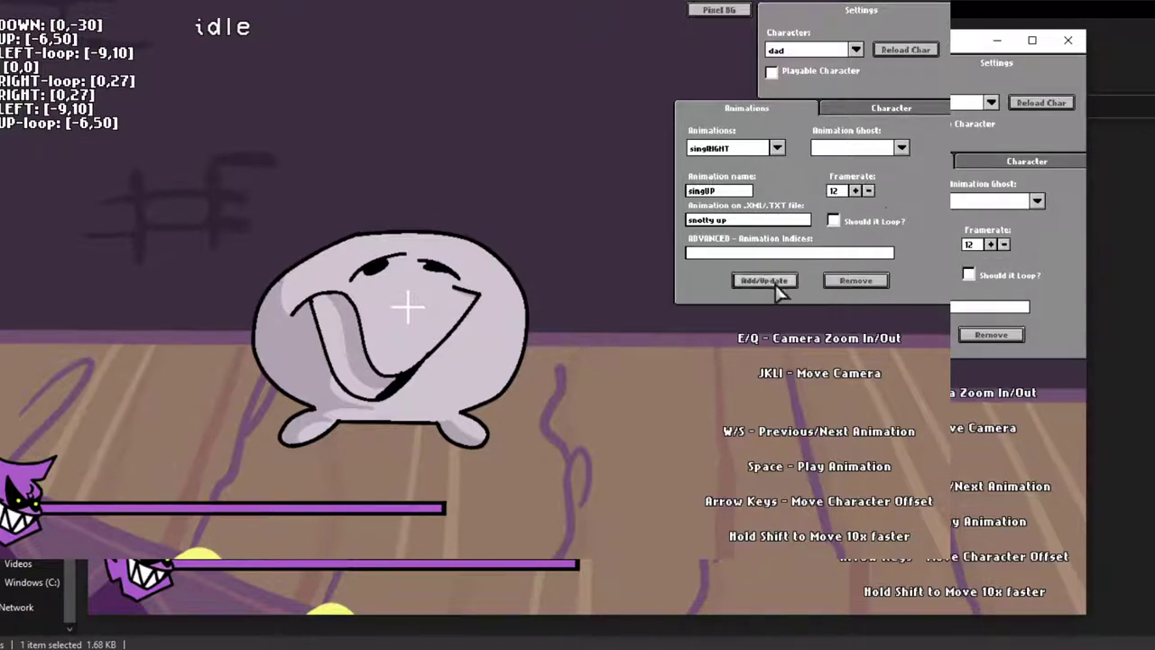
Lower the singRIGHT animation's framerate and update the animation.
left_click(776, 147)
left_click(781, 172)
left_click(868, 191)
left_click(868, 191)
left_click(868, 190)
left_click(868, 190)
left_click(868, 190)
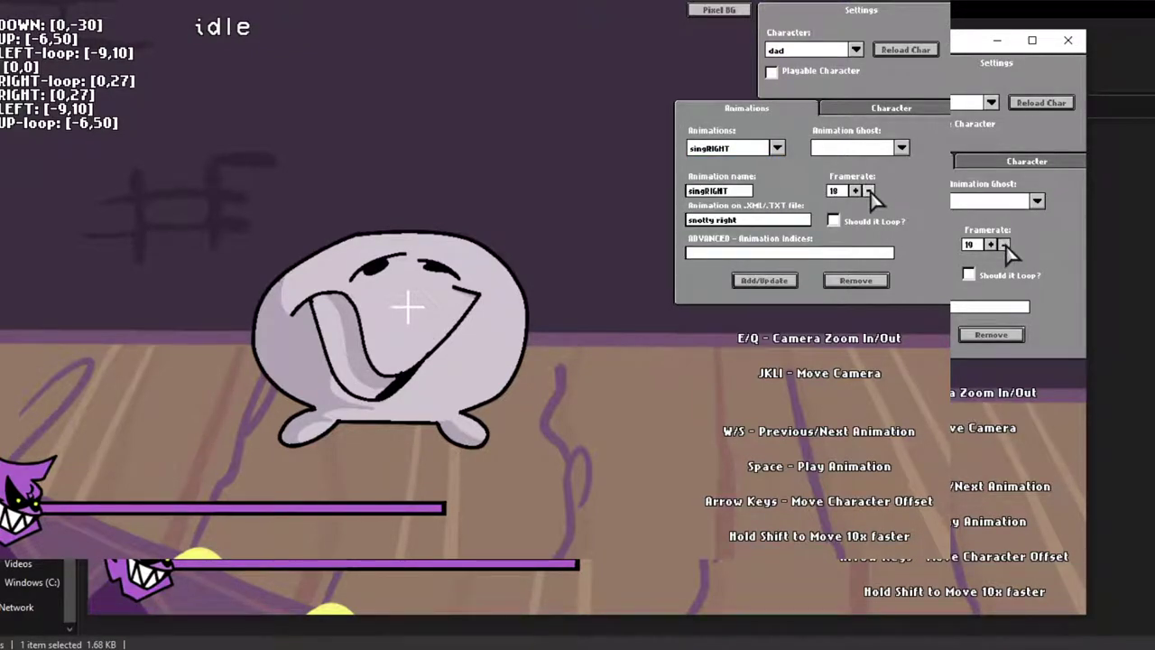
left_click(868, 190)
left_click(868, 190)
left_click(771, 281)
Set the framerate of the singLEFT-loop, singUP-loop and singRIGHT-loop animations to 10, updating each one.
left_click(771, 167)
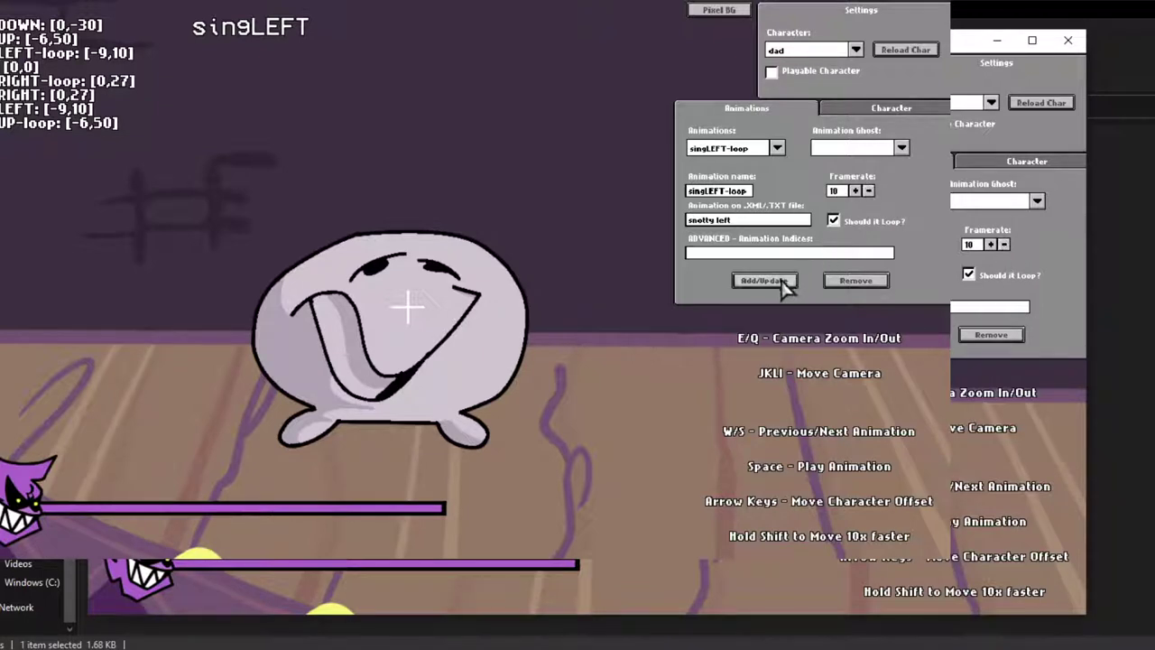
left_click(777, 148)
left_click(740, 160)
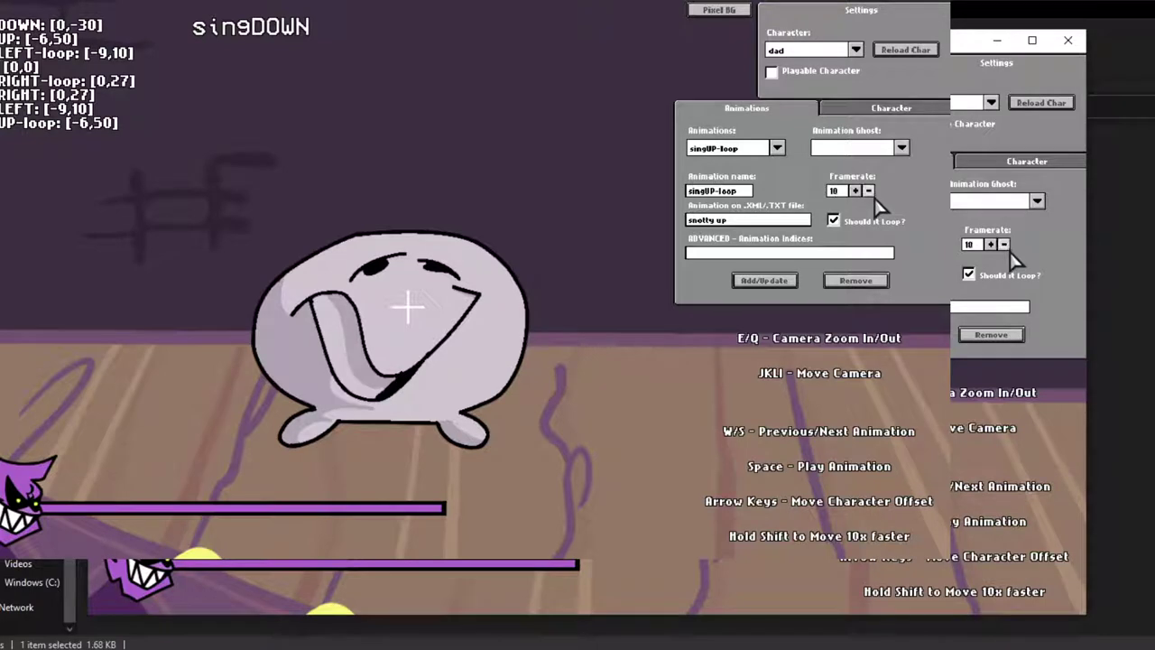
left_click(777, 149)
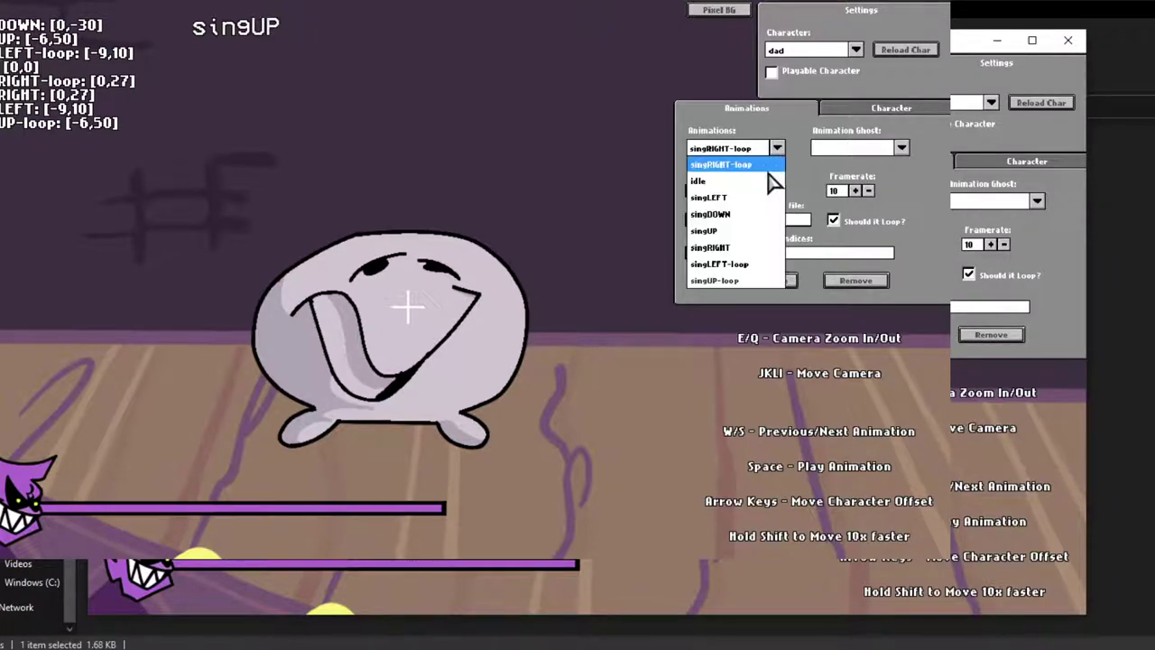
left_click(767, 169)
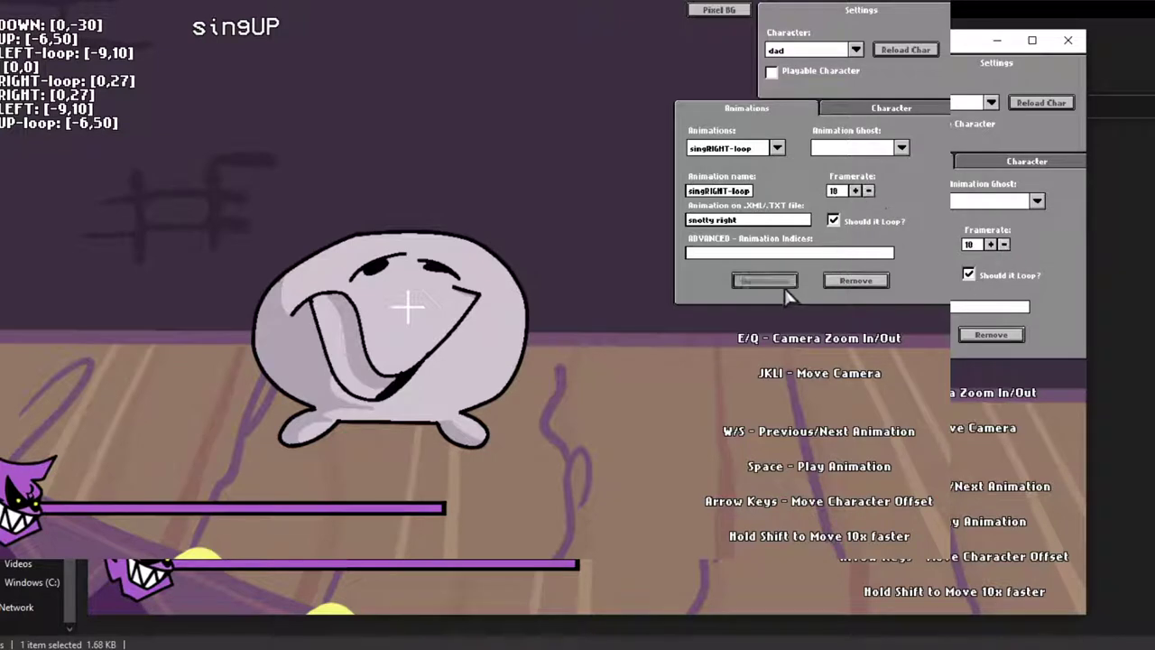
Cycle through all of the character's animations to check how the poses line up with each other.
key("s")
key("s")
key("s")
key("s")
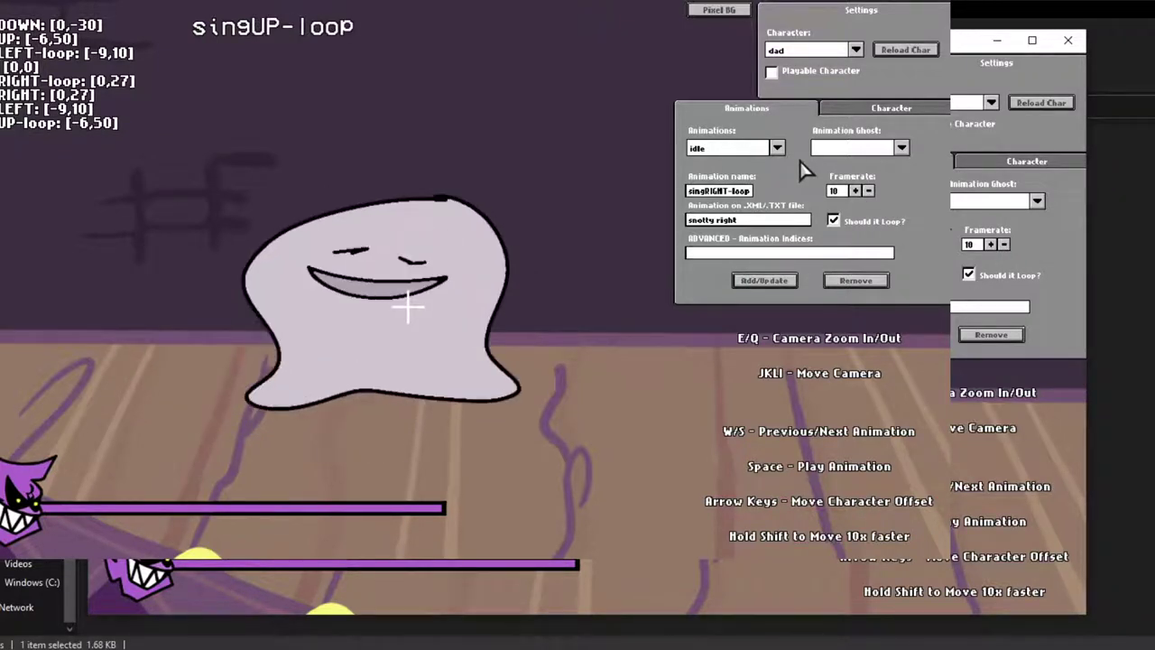
key("s")
key("s")
key("s")
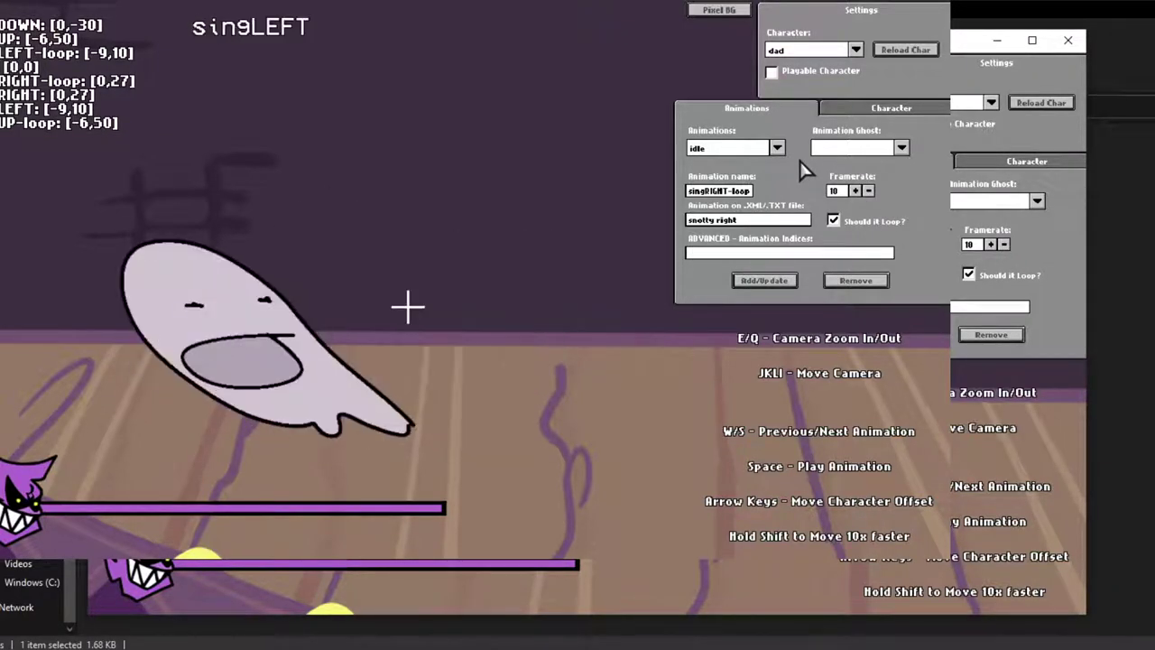
key("s")
key("w")
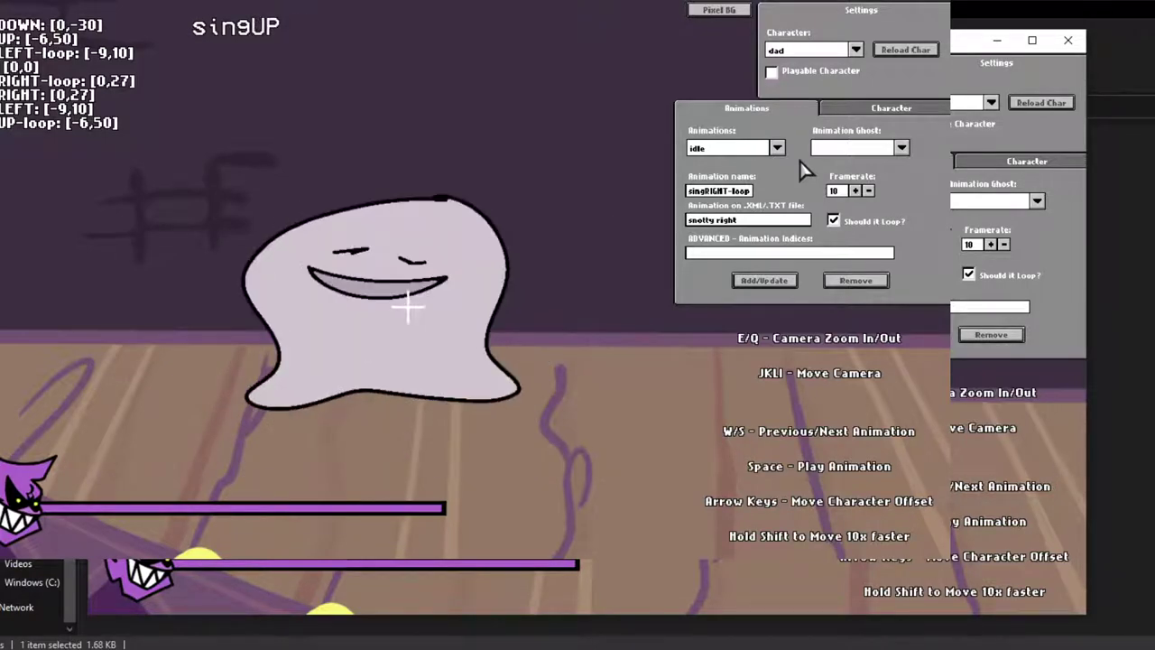
key("w")
key("w")
key("w")
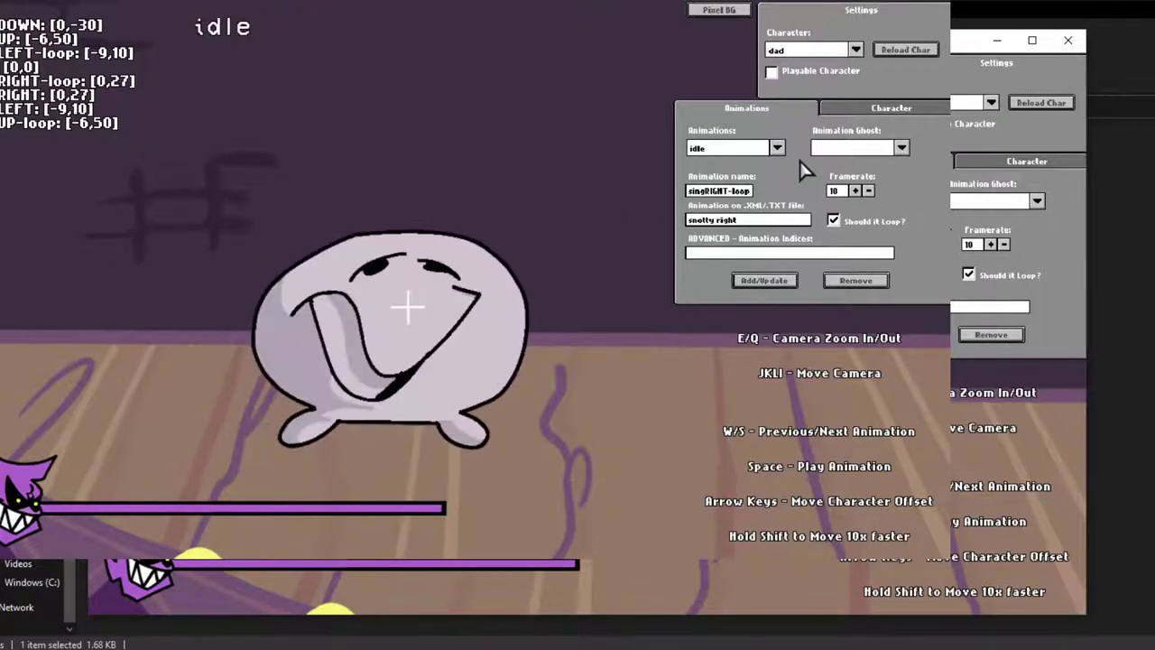
Switch repeatedly between the idle and singLEFT animations to compare their positions.
key("s")
key("w")
key("s")
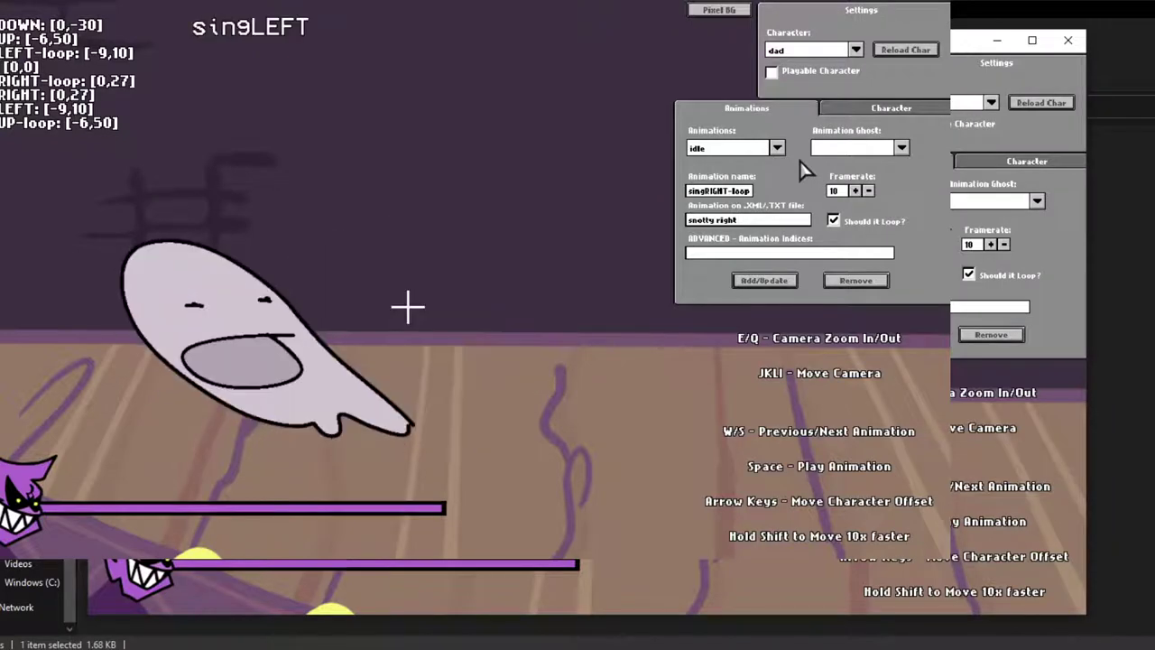
key("w")
key("s")
key("w")
key("s")
key("w")
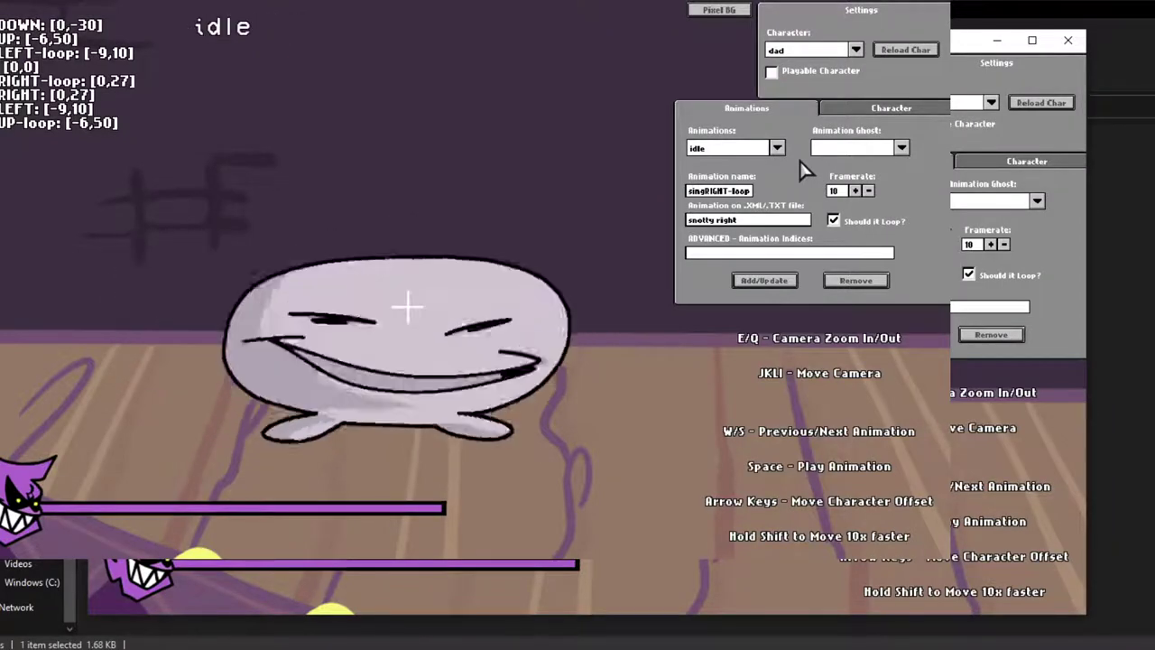
Shift the singLEFT animation's offset to [3, 10].
key("s")
key("Left")
key("Right")
key("Left")
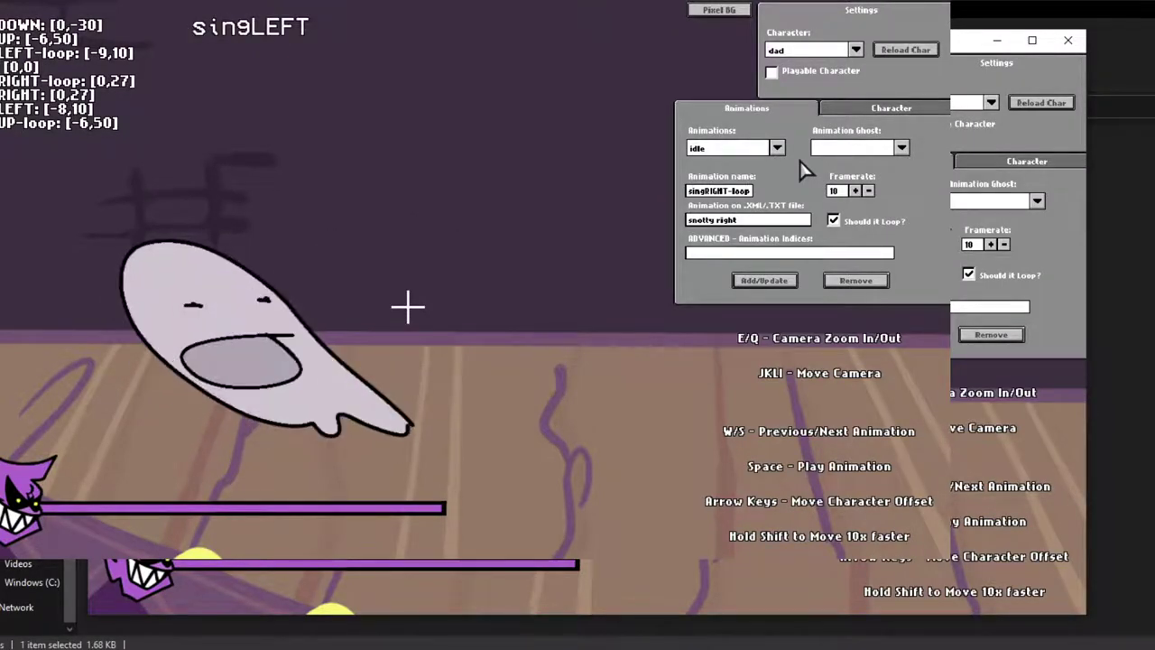
key("Left")
key("shift+Left")
key("shift+Left")
key("shift+Left")
key("shift+Right")
key("shift+Right")
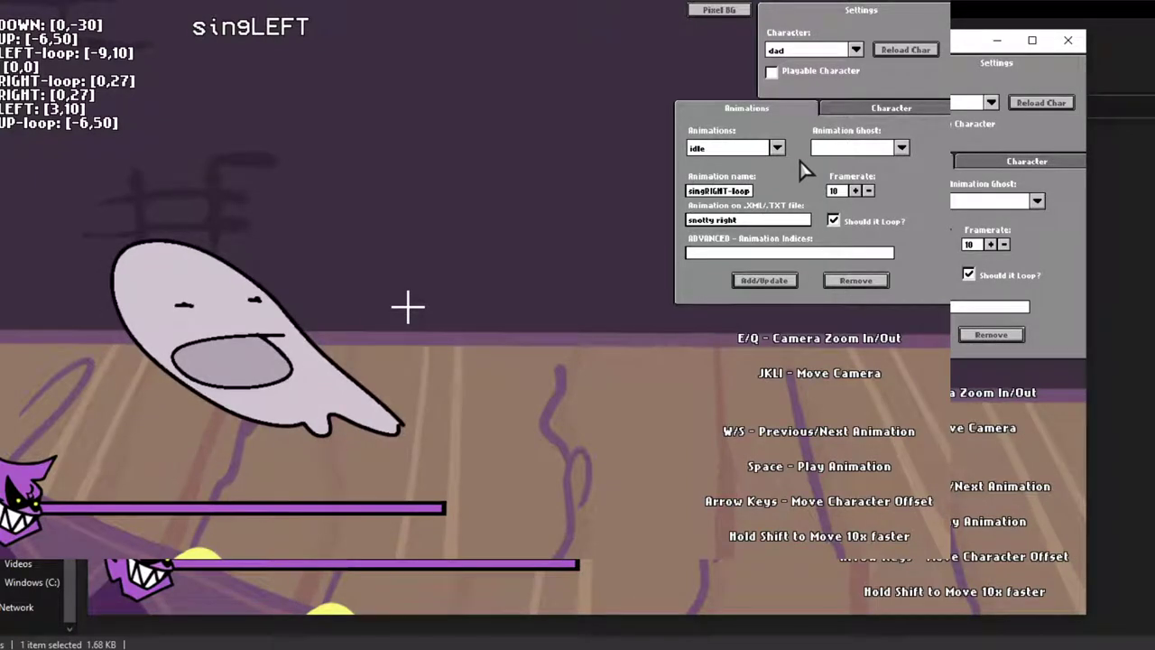
left_click(784, 150)
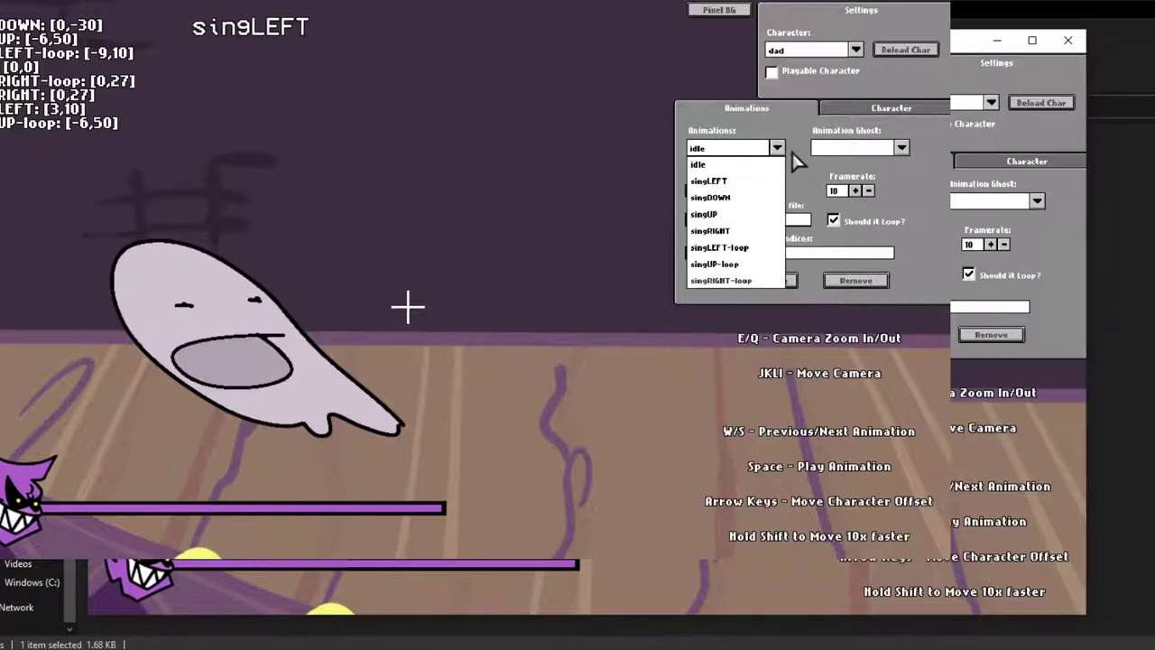
left_click(812, 144)
Move the singLEFT animation's offset to [5, 0] and compare the pose with idle.
key("shift+Left")
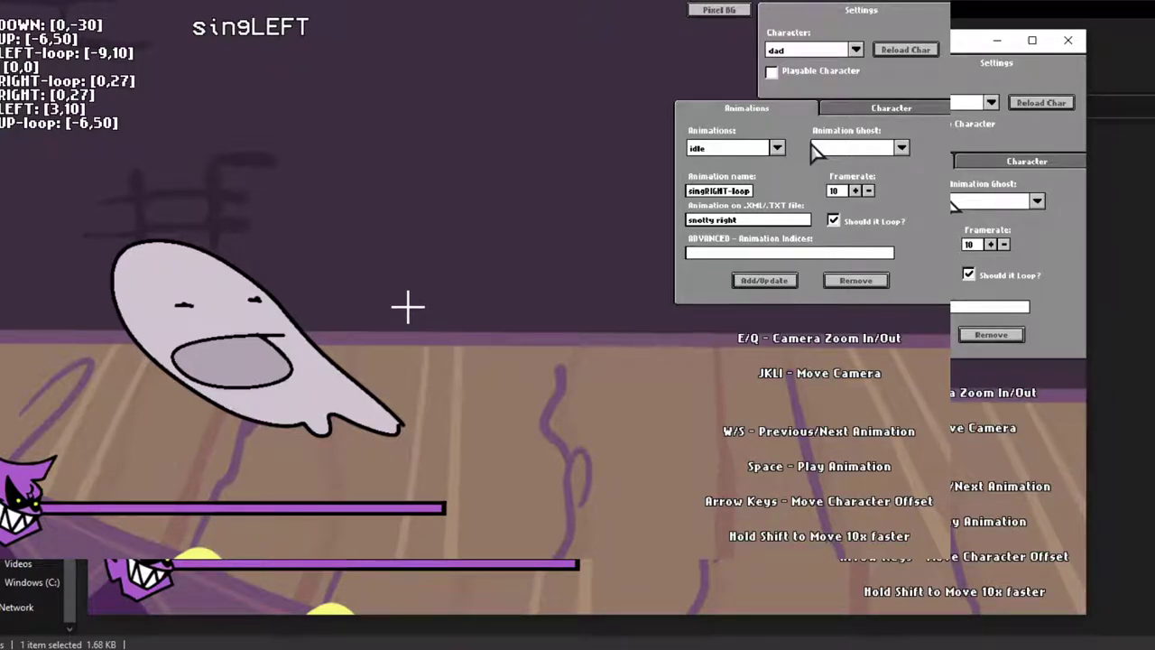
key("shift+Down")
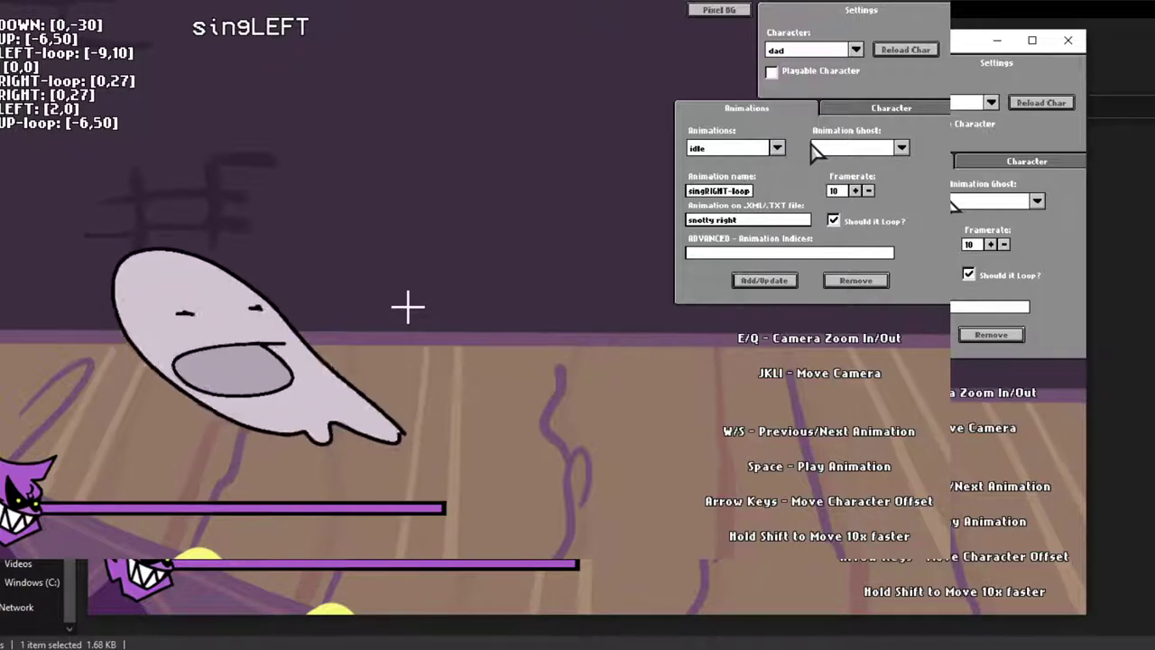
key("Left")
key("Left")
key("w")
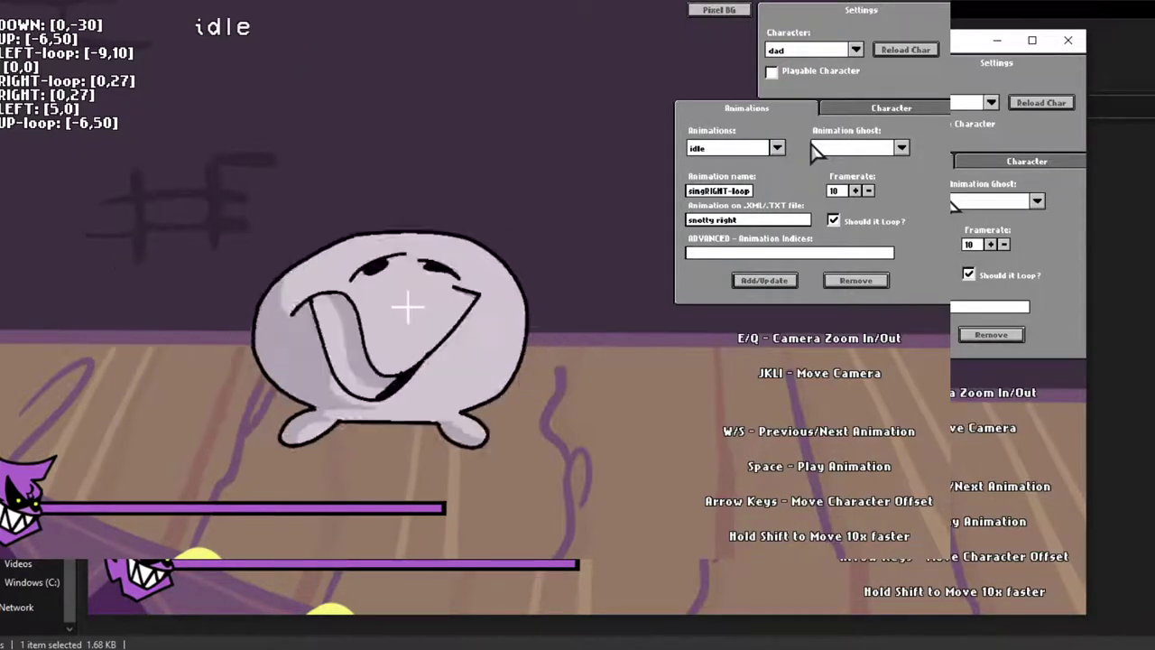
key("s")
key("w")
key("s")
key("w")
key("s")
key("w")
key("s")
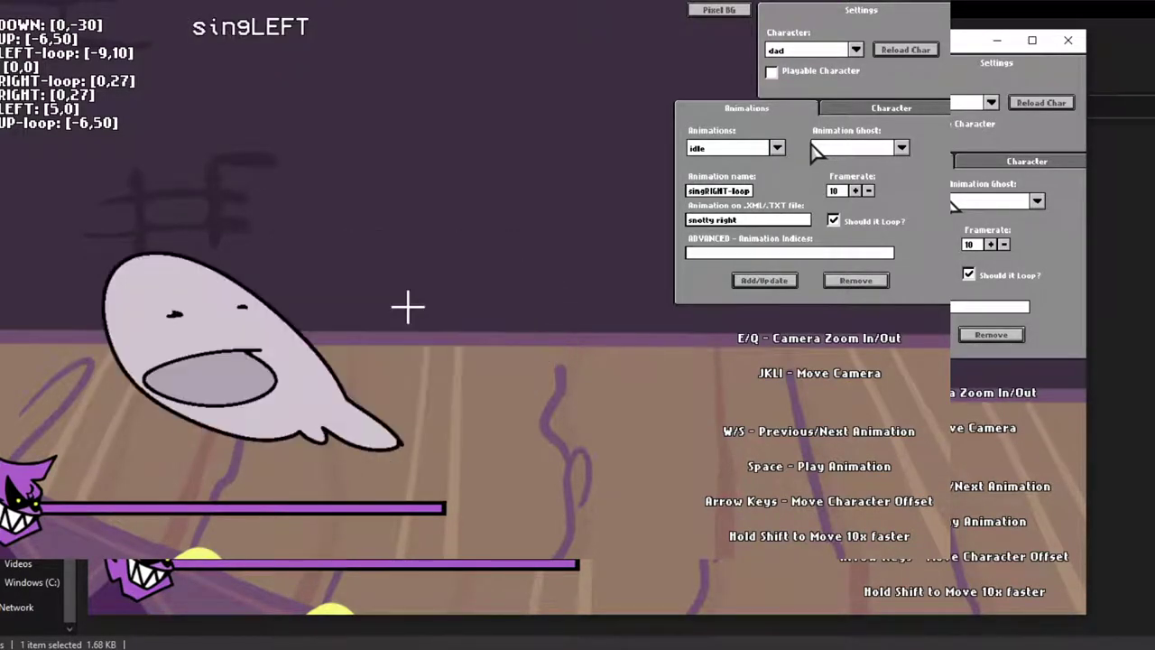
Raise the singLEFT animation's offset to [5, 40] and check it against the idle pose.
key("shift+Up")
key("shift+Up")
key("shift+Up")
key("shift+Up")
key("w")
key("s")
key("w")
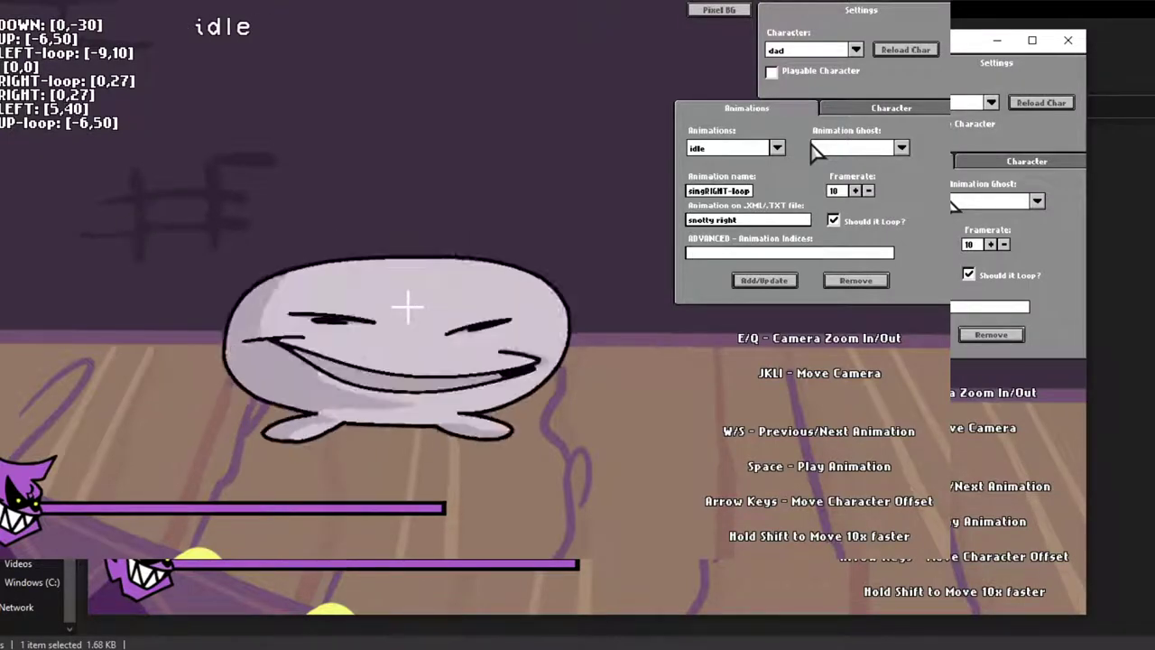
Lower the singLEFT animation's offset to [5, 10].
key("s")
key("shift+Down")
key("shift+Down")
key("shift+Down")
Flip between idle and the adjusted singLEFT pose to examine their alignment.
key("w")
key("w")
key("w")
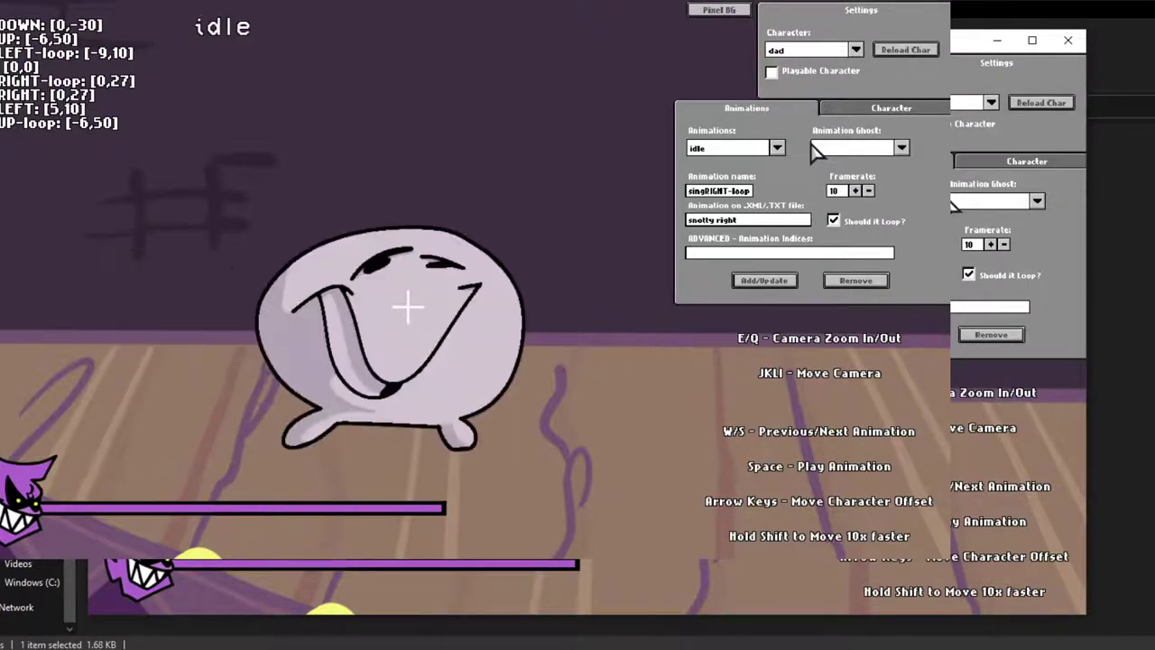
key("s")
key("s")
key("s")
key("w")
key("w")
key("w")
key("s")
key("s")
key("s")
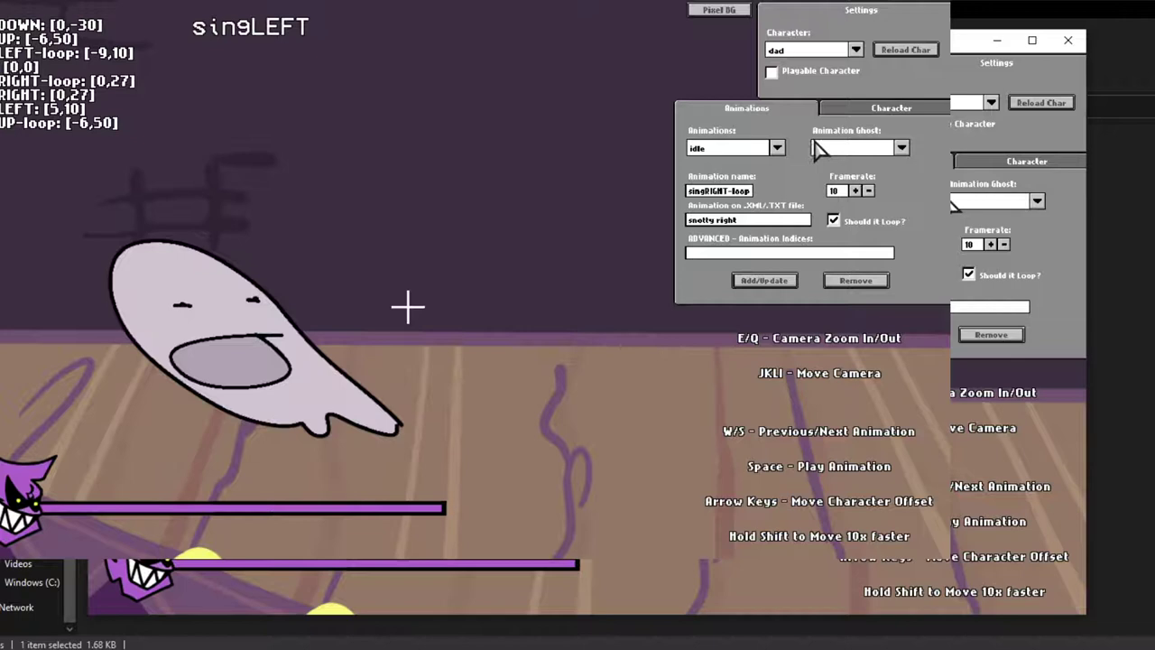
Try singLEFT and idle in turn as the animation ghost.
left_click(901, 148)
left_click(887, 193)
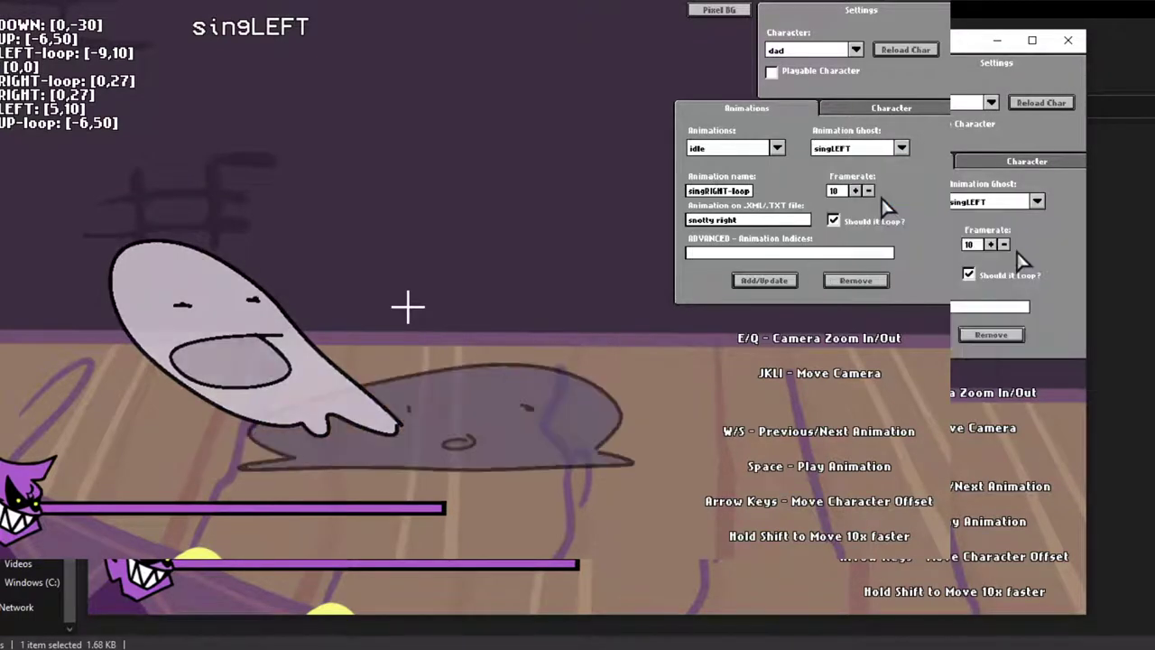
left_click(902, 148)
left_click(882, 184)
Step through the idle, singLEFT and singDOWN animations to compare them with the ghost pose.
key("s")
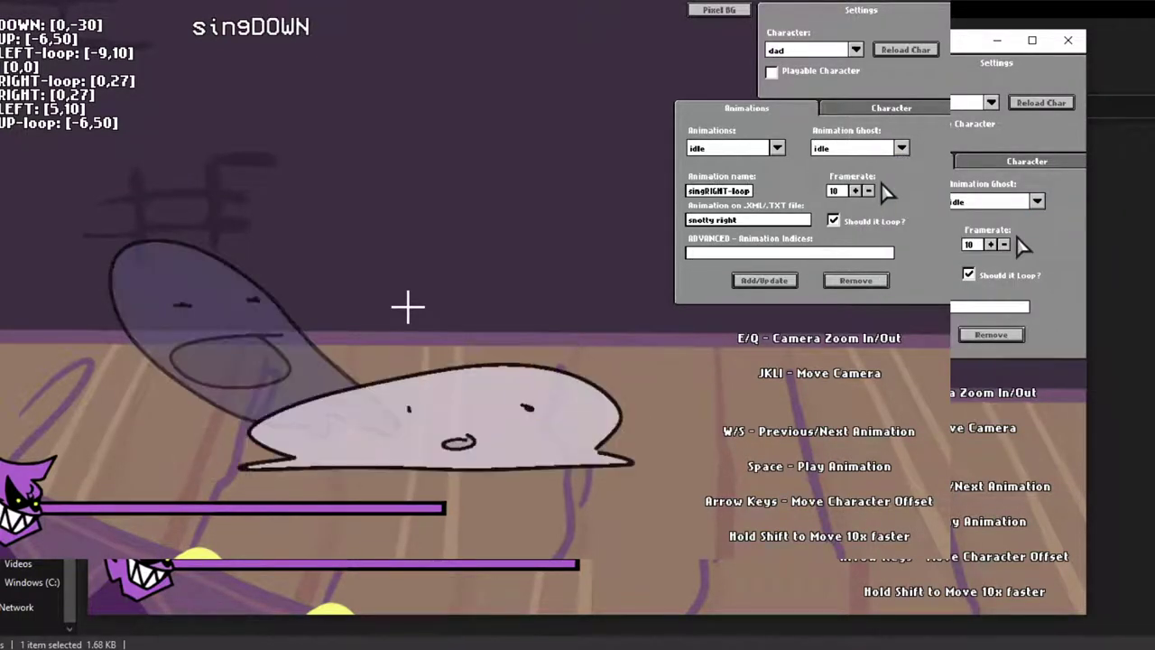
key("w")
key("s")
key("w")
key("s")
key("s")
key("w")
key("w")
left_click(777, 150)
left_click(808, 152)
key("w")
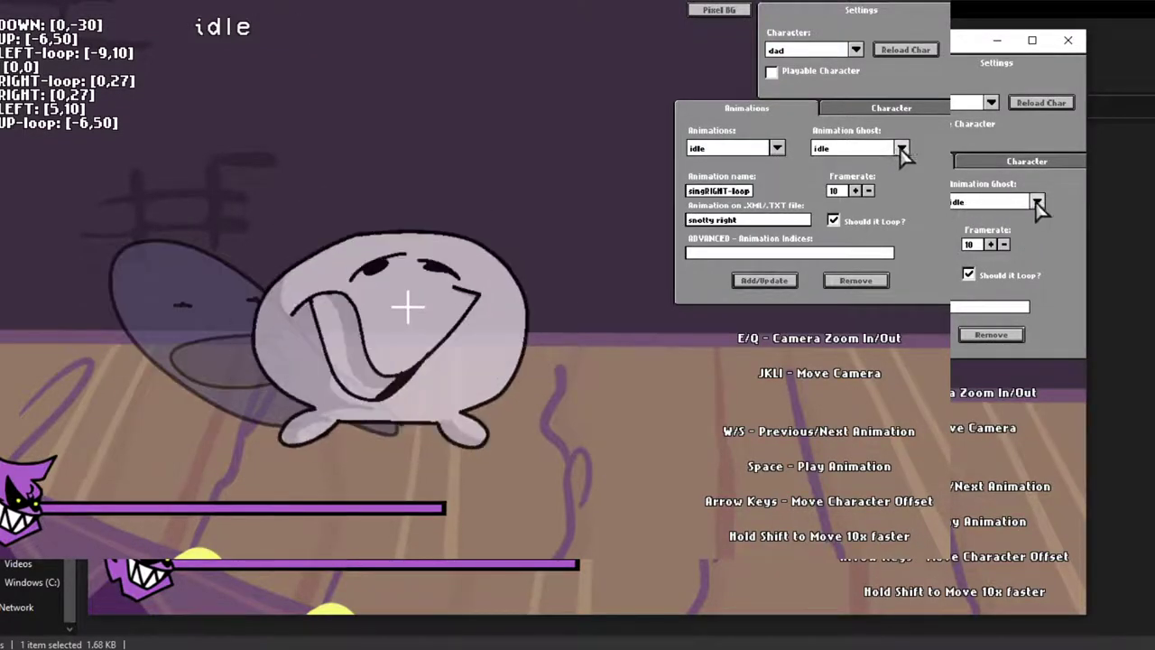
Clear the animation ghost and view the singLEFT and idle poses without it.
left_click(902, 148)
left_click(879, 185)
left_click(900, 150)
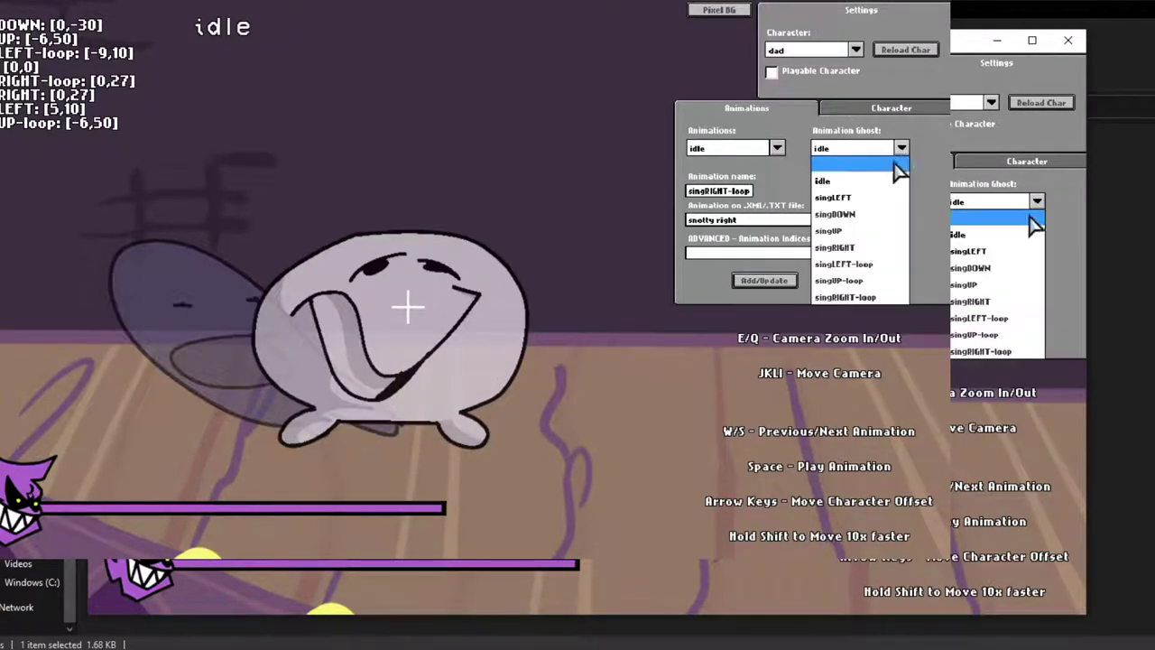
left_click(900, 163)
left_click(901, 150)
left_click(921, 163)
key("s")
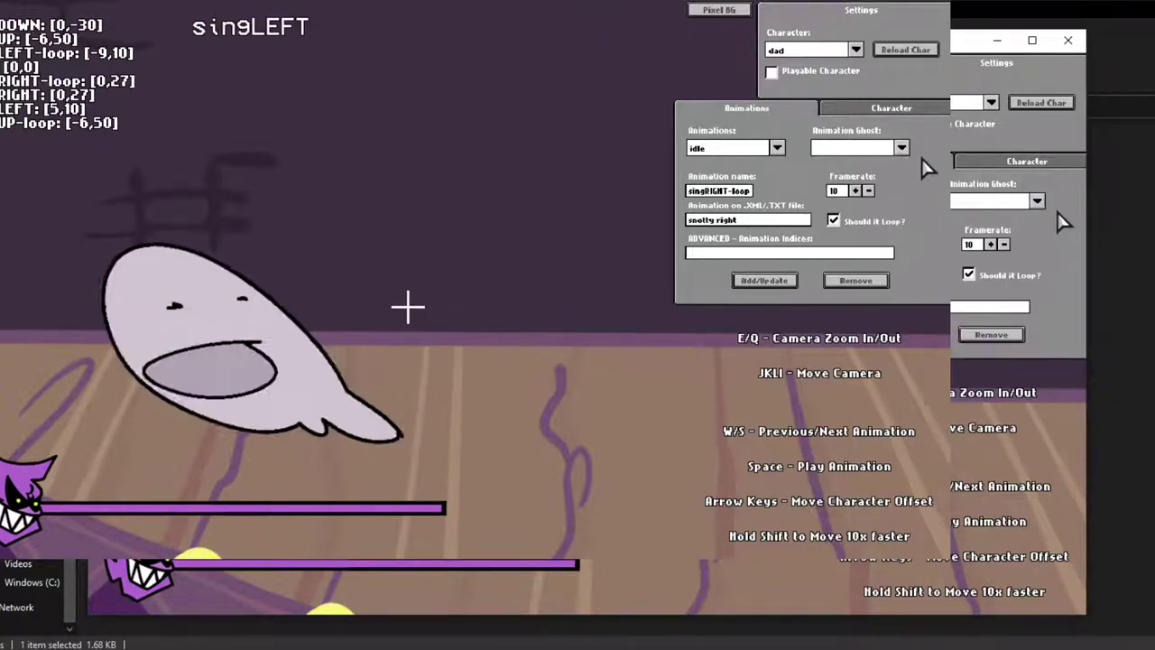
key("w")
Try the idle, singLEFT, singDOWN, singUP and singRIGHT-loop options in turn as the animation ghost.
left_click(901, 151)
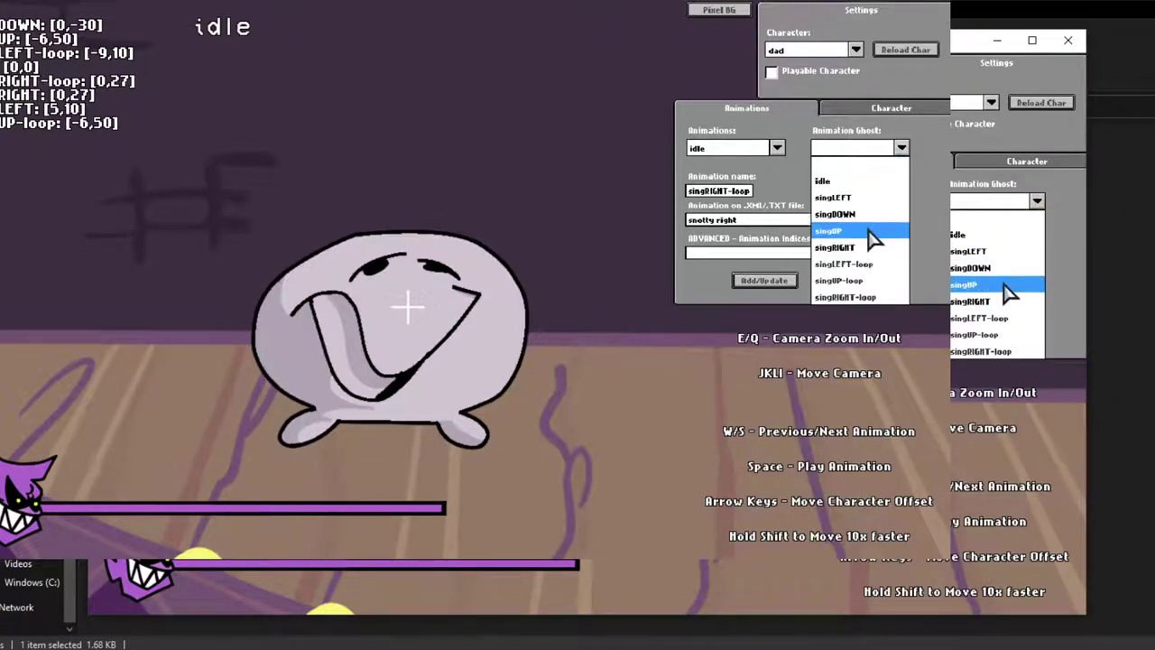
left_click(872, 231)
left_click(898, 150)
left_click(884, 200)
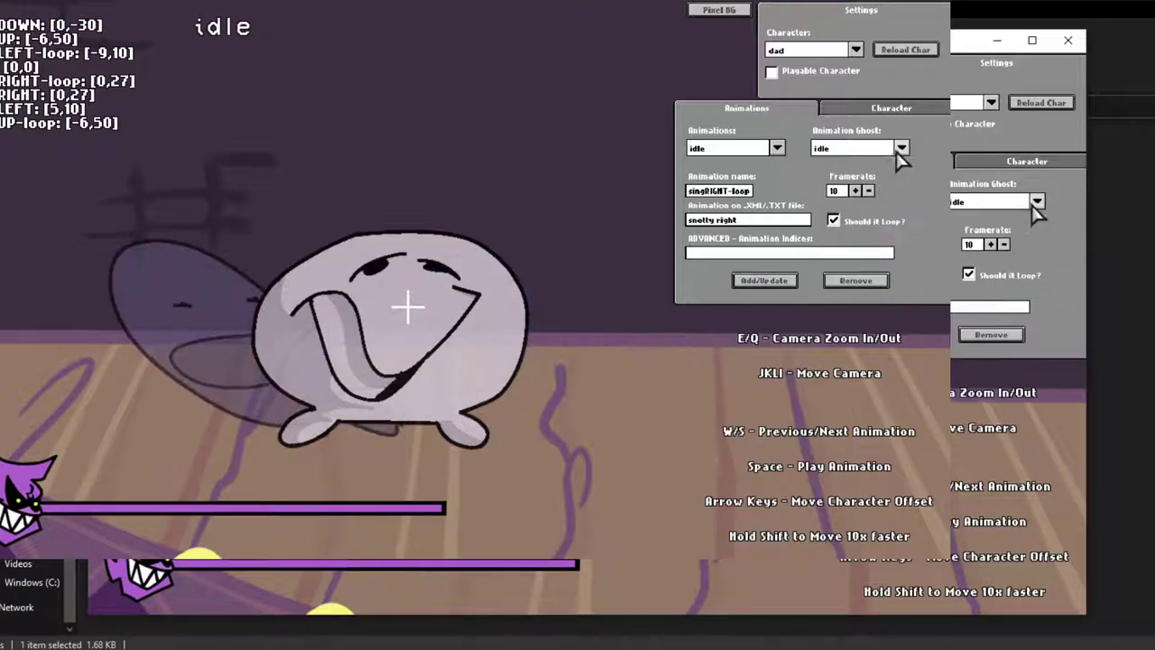
left_click(901, 150)
left_click(886, 198)
left_click(901, 151)
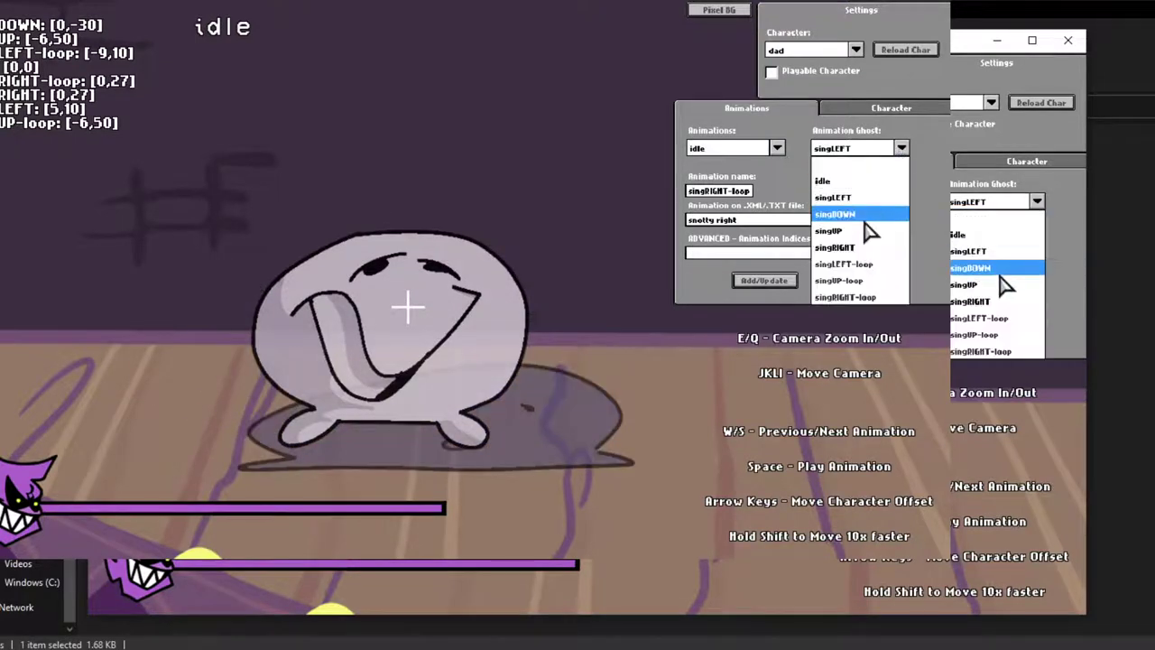
left_click(865, 215)
left_click(901, 149)
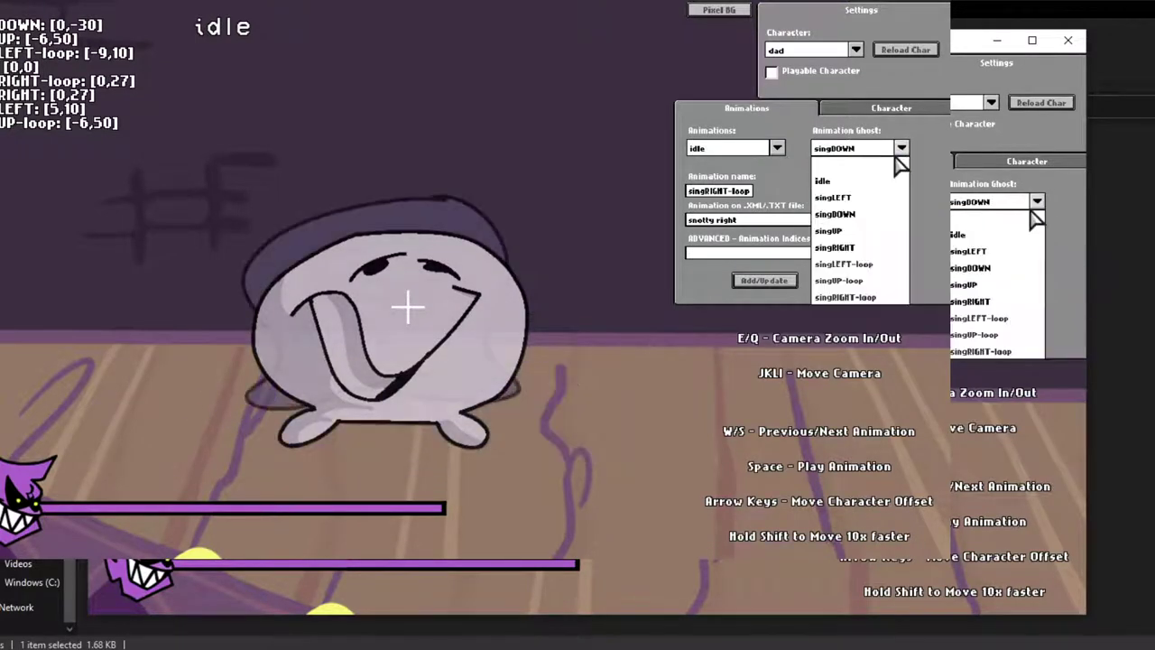
left_click(867, 231)
left_click(902, 150)
left_click(871, 232)
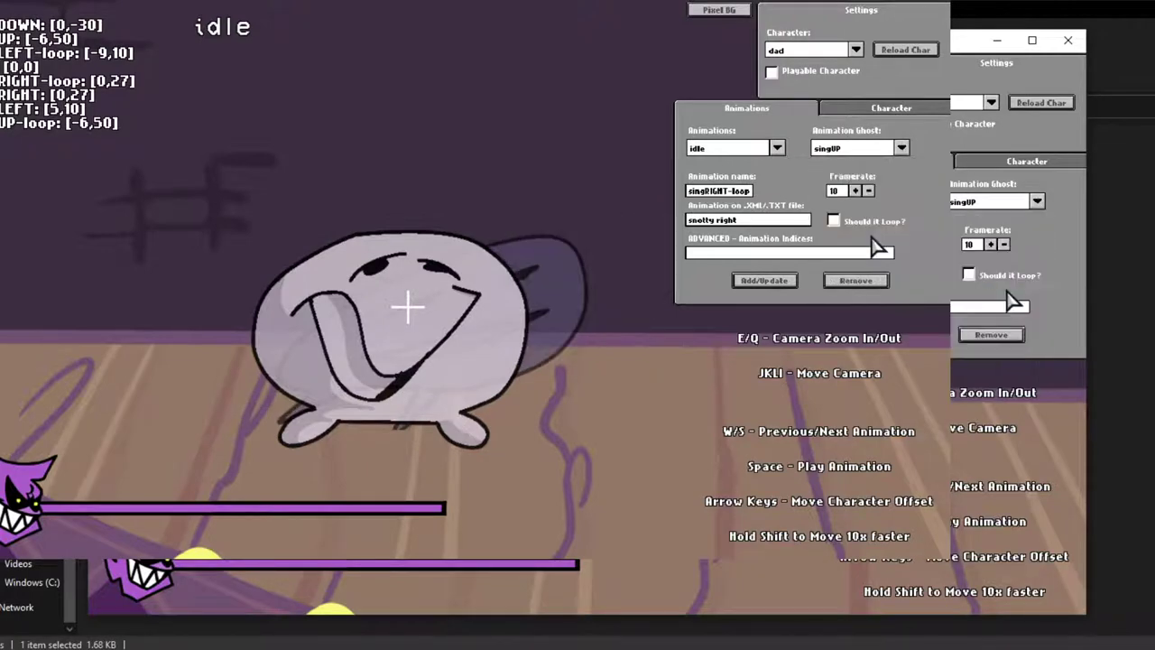
left_click(900, 149)
left_click(871, 297)
Step through the animations from singRIGHT-loop to singDOWN with the singRIGHT-loop ghost shown.
key("w")
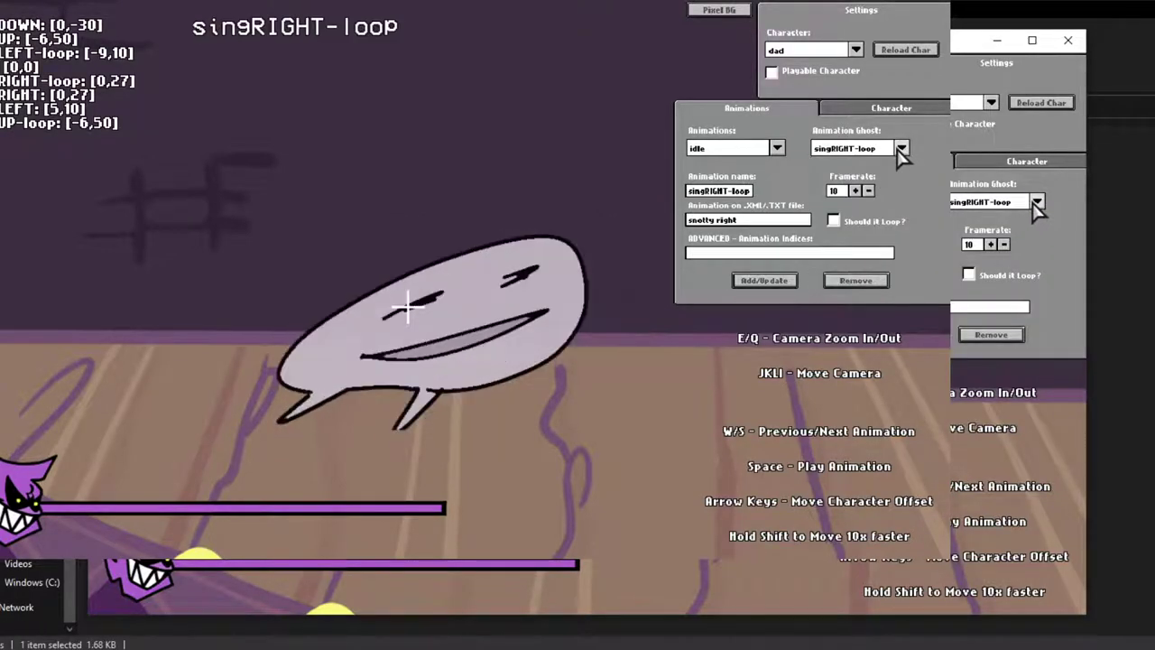
key("s")
key("s")
key("s")
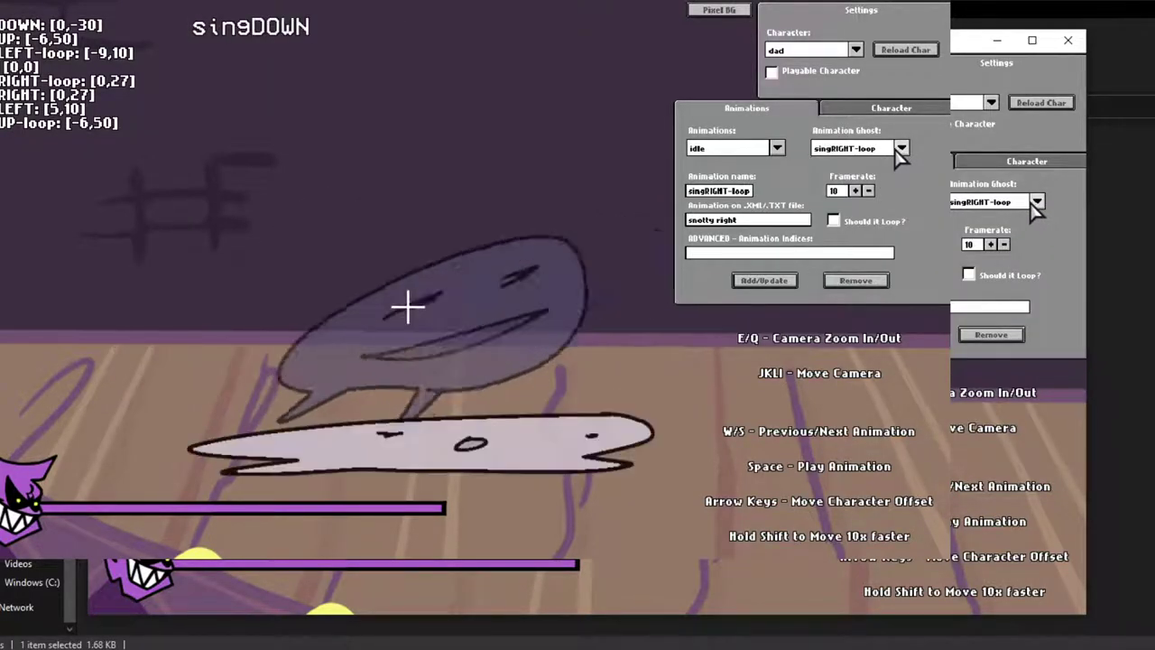
key("w")
Try singLEFT as the animation ghost, and set the ghost to idle.
left_click(900, 149)
left_click(875, 197)
left_click(889, 149)
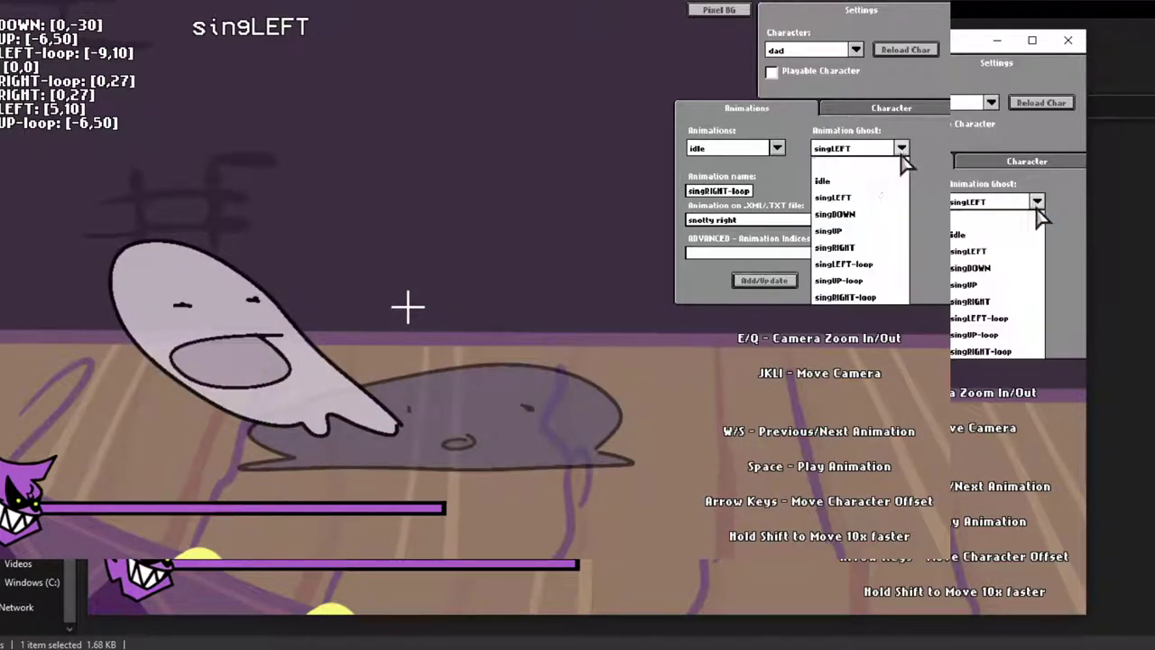
left_click(853, 181)
Load the idle animation's settings and compare the idle and singLEFT poses against the ghost.
left_click(776, 148)
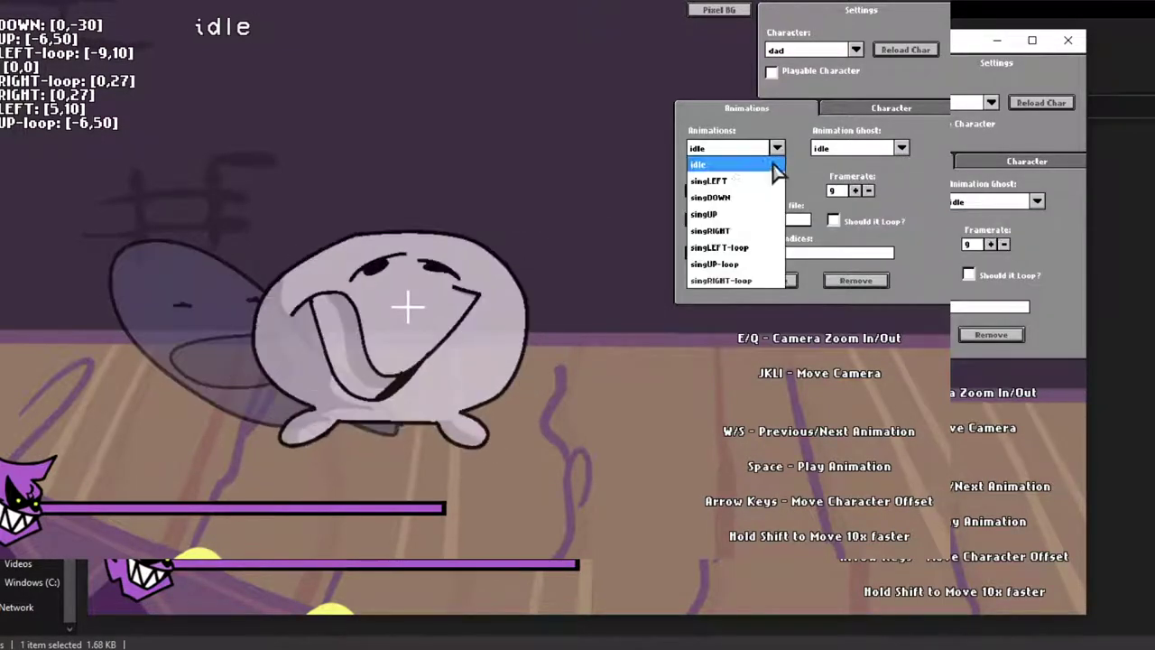
left_click(773, 161)
key("s")
key("w")
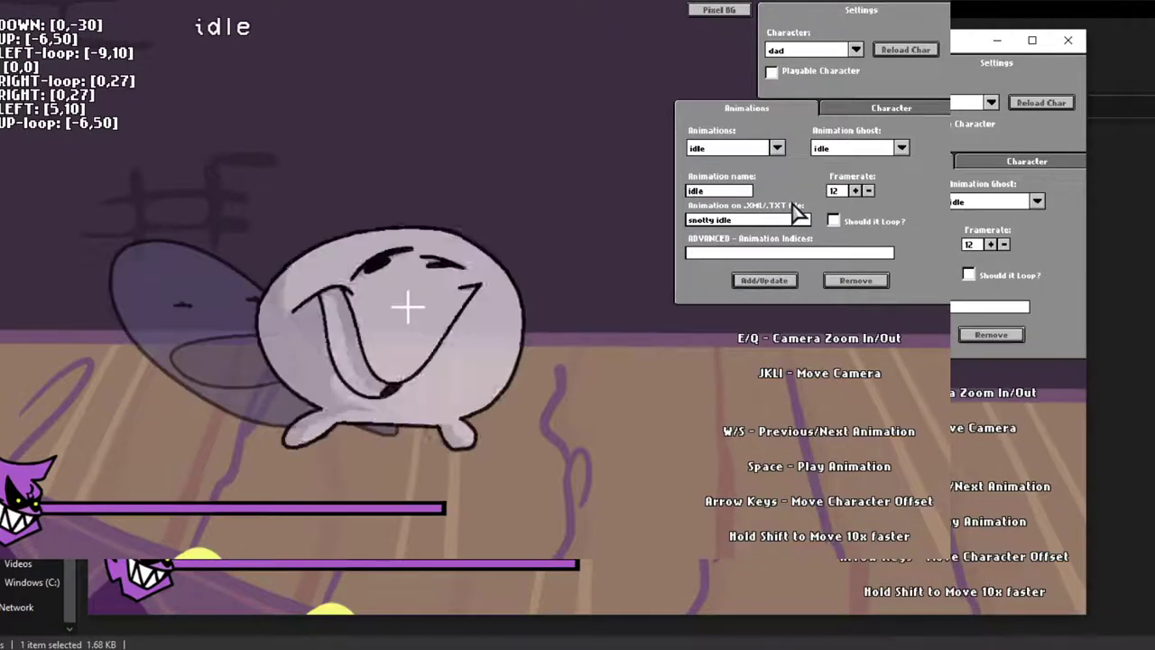
key("s")
key("s")
key("w")
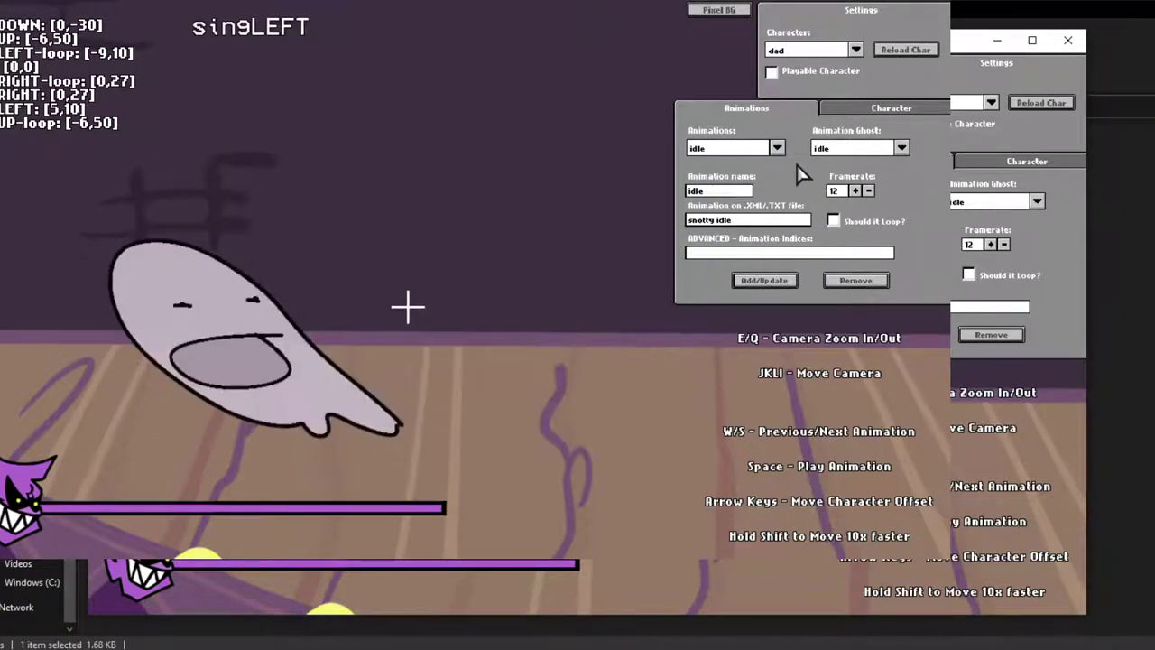
Raise the singDOWN animation's offset to [0, 40].
key("s")
key("shift+Up")
key("shift+Up")
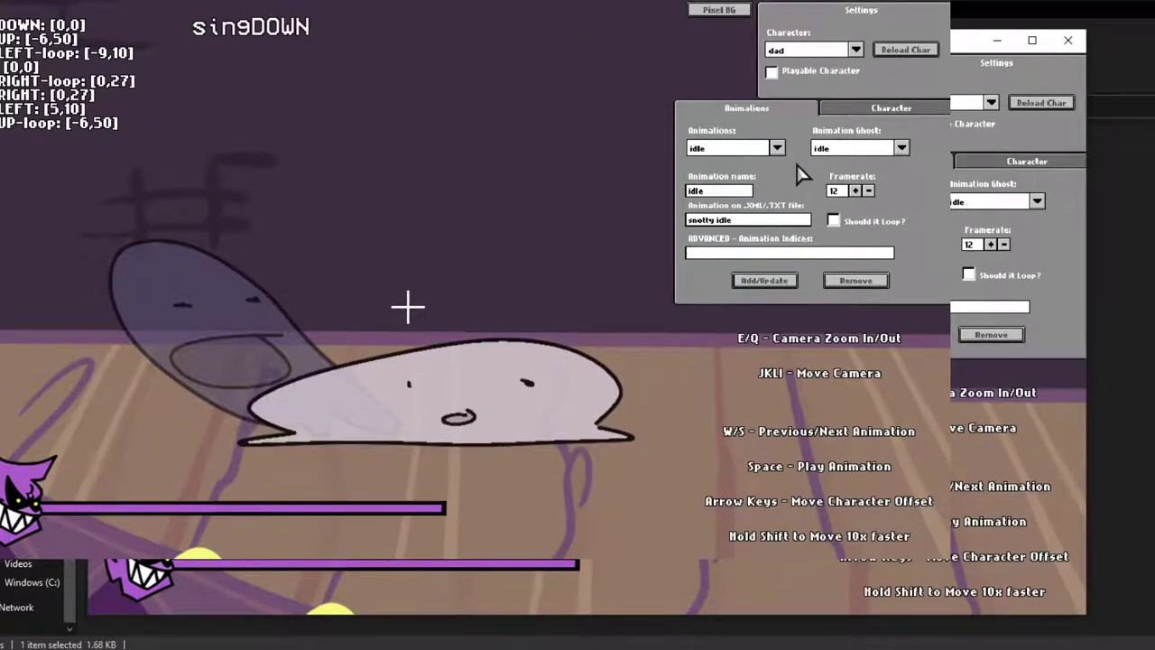
key("Down")
key("Up")
key("Down")
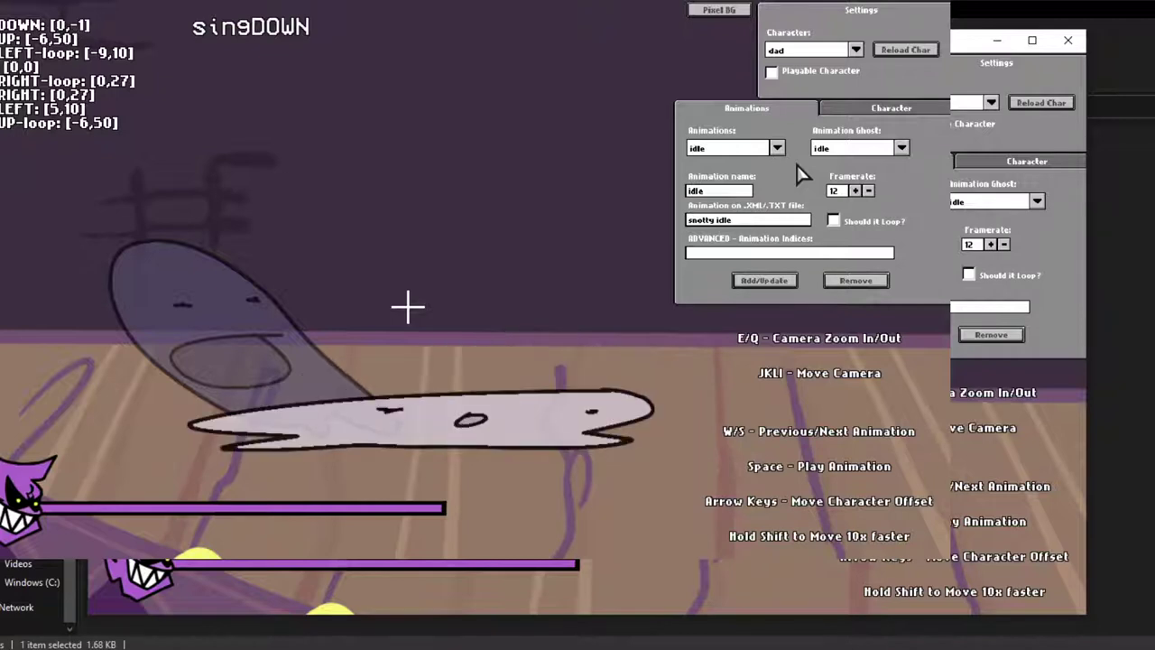
key("Up")
key("Up")
key("shift+Up")
key("shift+Up")
key("shift+Up")
key("shift+Up")
key("shift+Up")
key("shift+Up")
key("shift+Up")
key("shift+Up")
key("shift+Up")
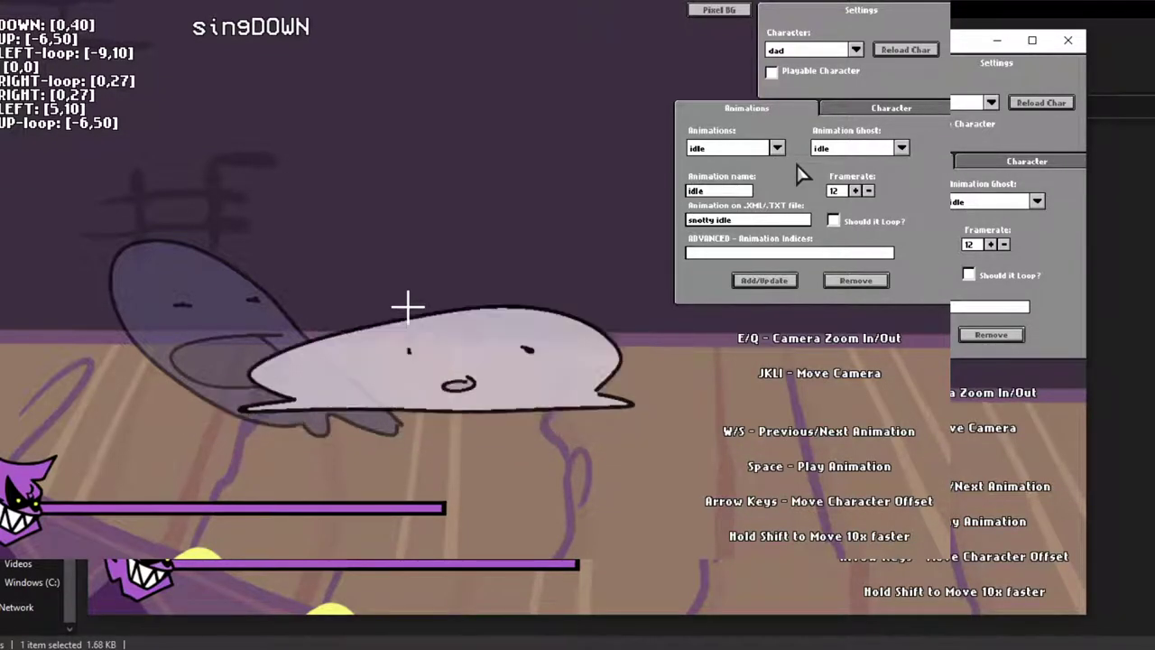
Lower the singDOWN animation's offset to [3, 2].
key("shift+Down")
key("shift+Down")
key("shift+Down")
key("shift+Down")
key("shift+Down")
key("shift+Down")
key("shift+Down")
key("shift+Down")
key("shift+Down")
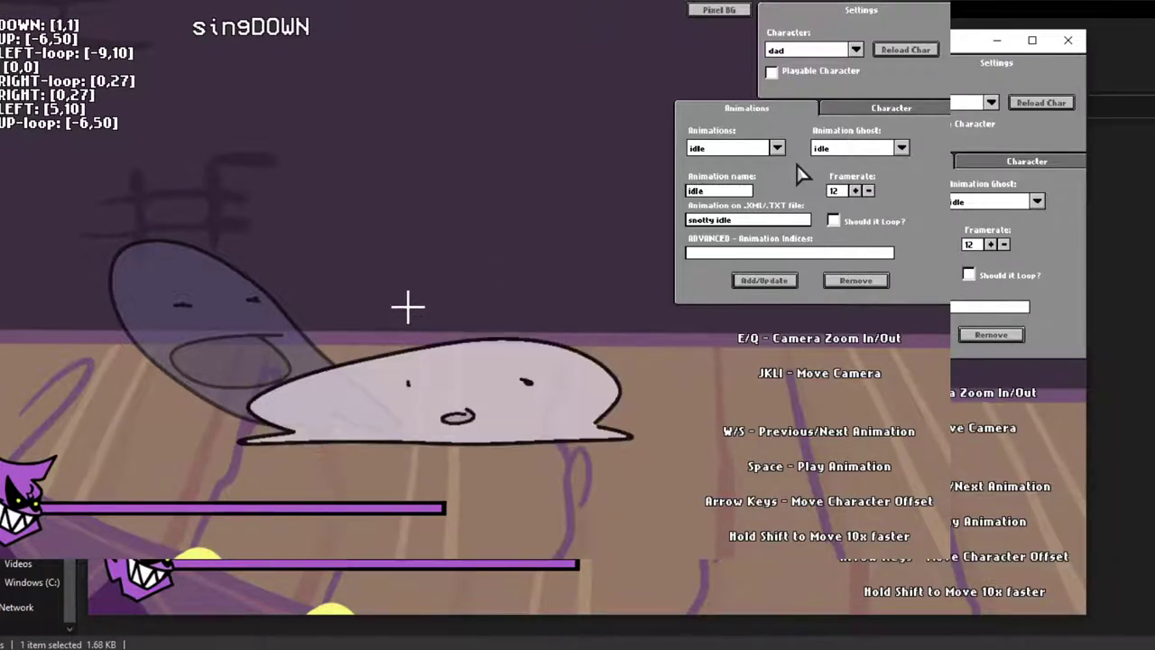
Step between the singDOWN, singUP and singLEFT animations to compare how their poses line up.
key("s")
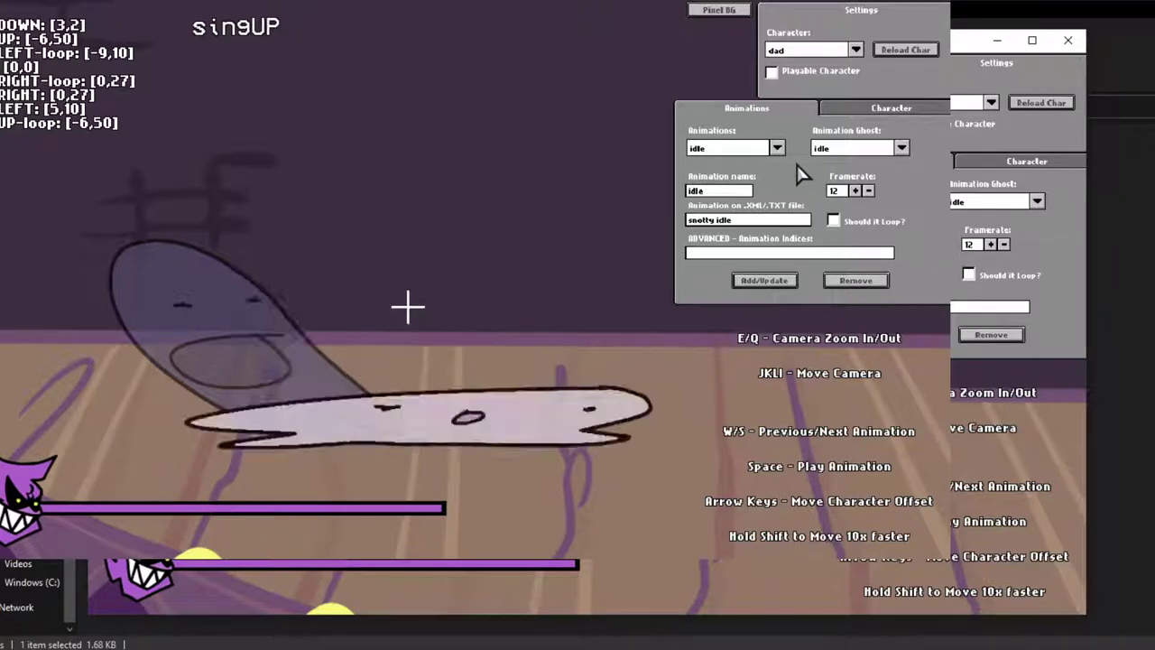
key("w")
key("w")
key("s")
key("w")
key("s")
key("s")
key("s")
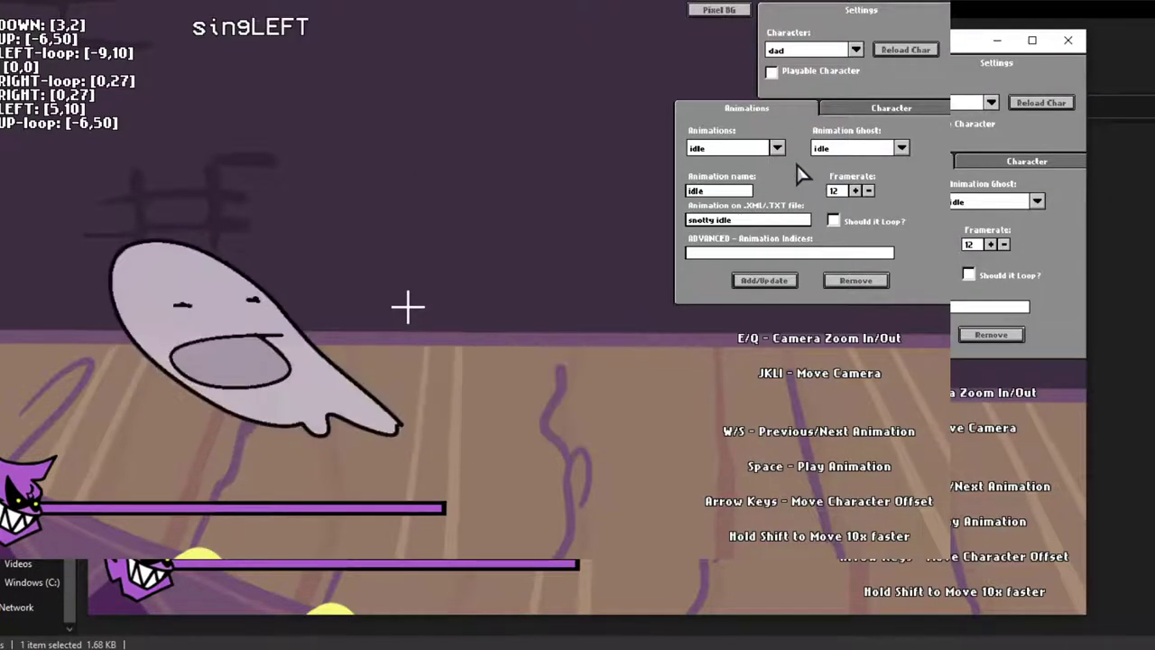
key("w")
key("w")
Shift the singDOWN animation horizontally to an offset of [113, 2].
key("shift+Left")
key("shift+Left")
key("shift+Left")
key("shift+Left")
key("shift+Left")
key("shift+Left")
key("shift+Left")
key("shift+Left")
key("shift+Left")
key("shift+Left")
key("shift+Left")
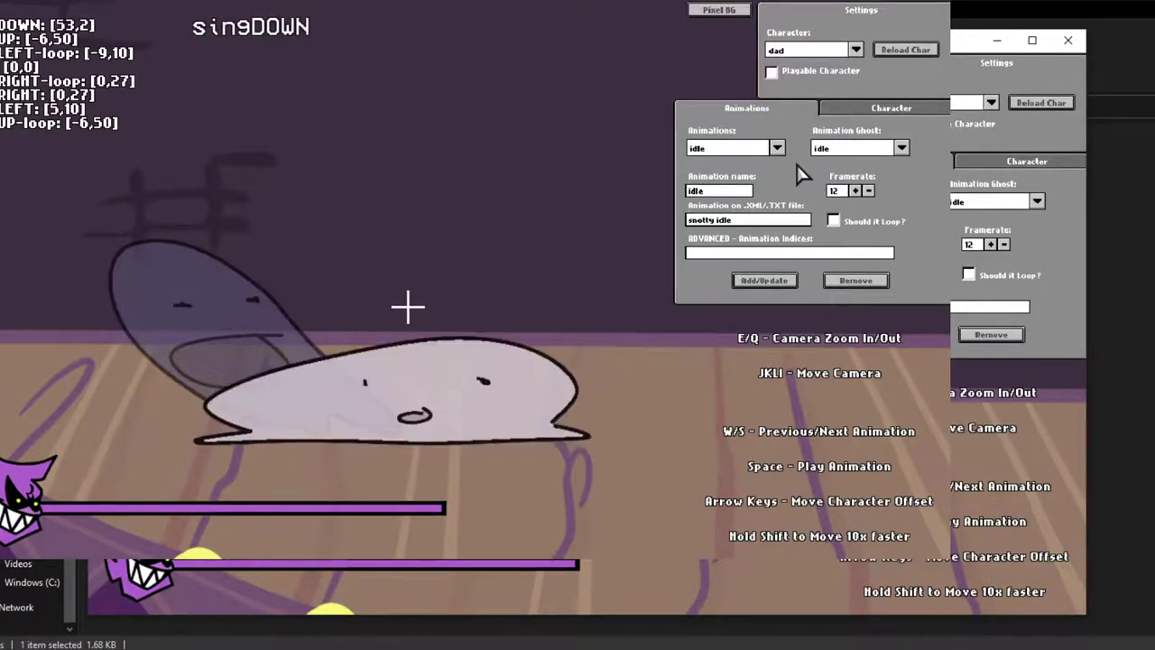
Compare the shifted singDOWN pose with the singLEFT pose and the other neighbouring animations.
key("w")
key("s")
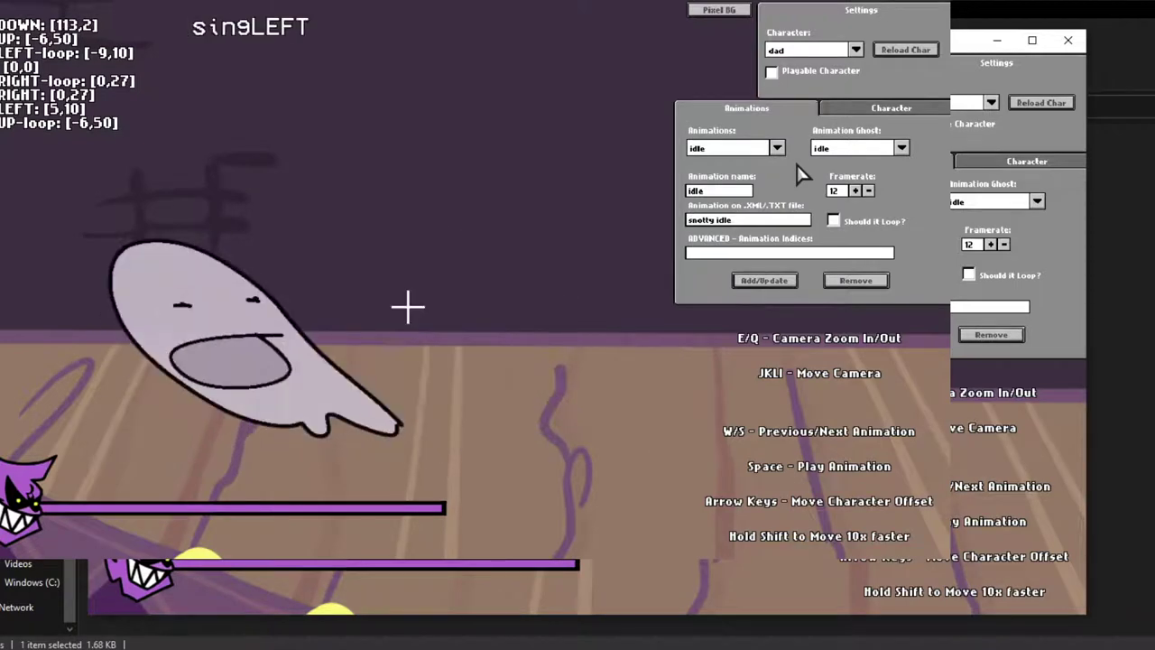
key("w")
key("s")
key("w")
key("w")
key("s")
key("s")
key("s")
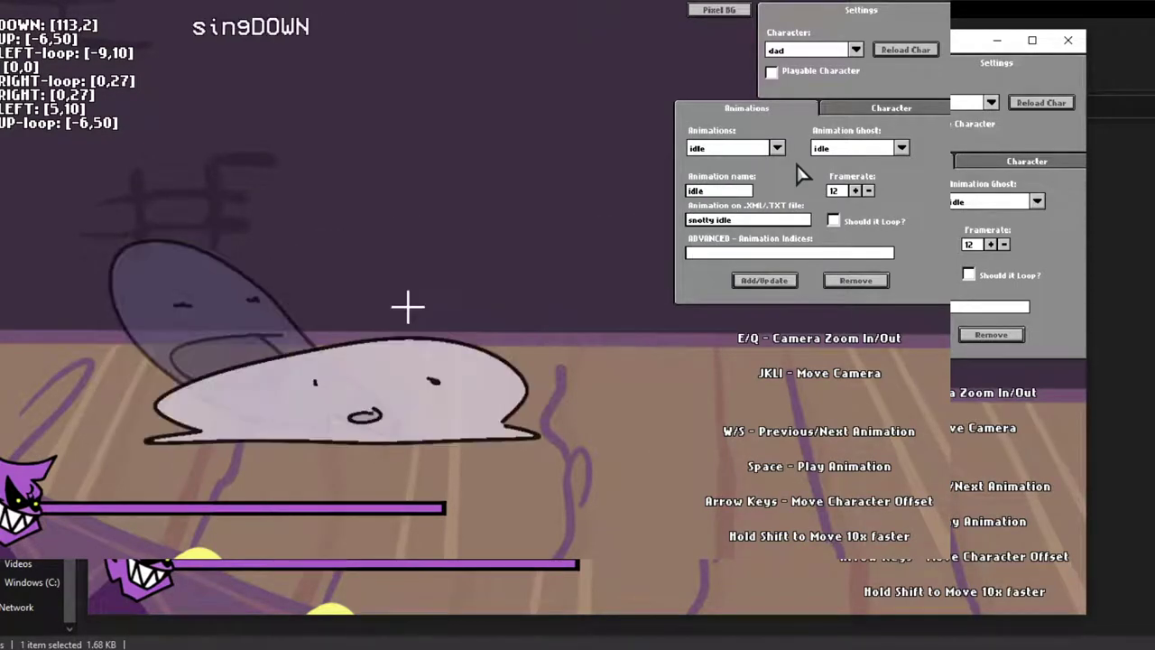
key("w")
key("w")
key("s")
key("s")
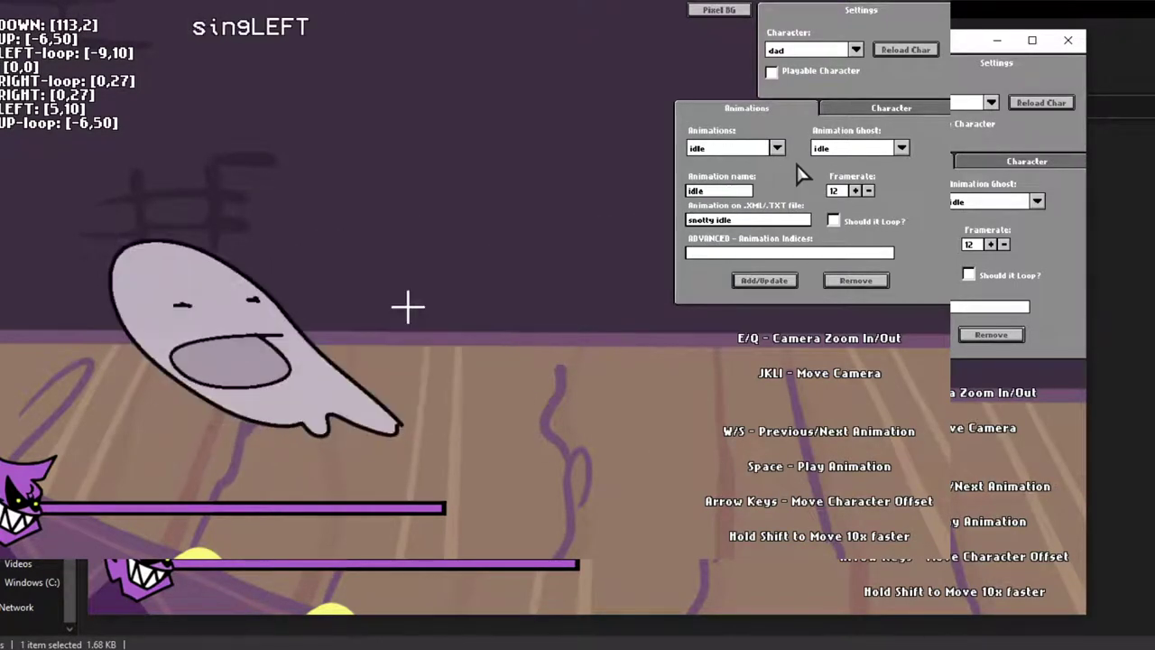
Move the singDOWN animation back horizontally to an offset of [43, 2].
key("w")
key("shift+Right")
key("shift+Right")
key("shift+Right")
key("shift+Right")
key("shift+Right")
key("shift+Right")
key("shift+Right")
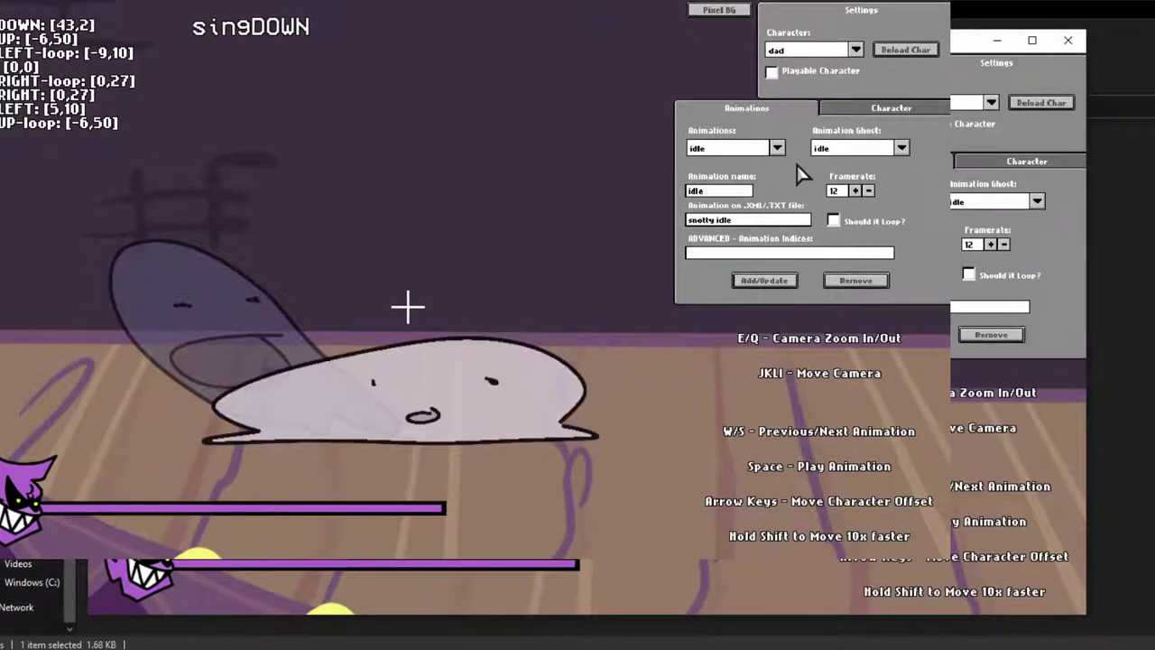
Lower the singUP animation's offset to [-6, 20].
key("s")
key("shift+Down")
key("shift+Down")
key("shift+Down")
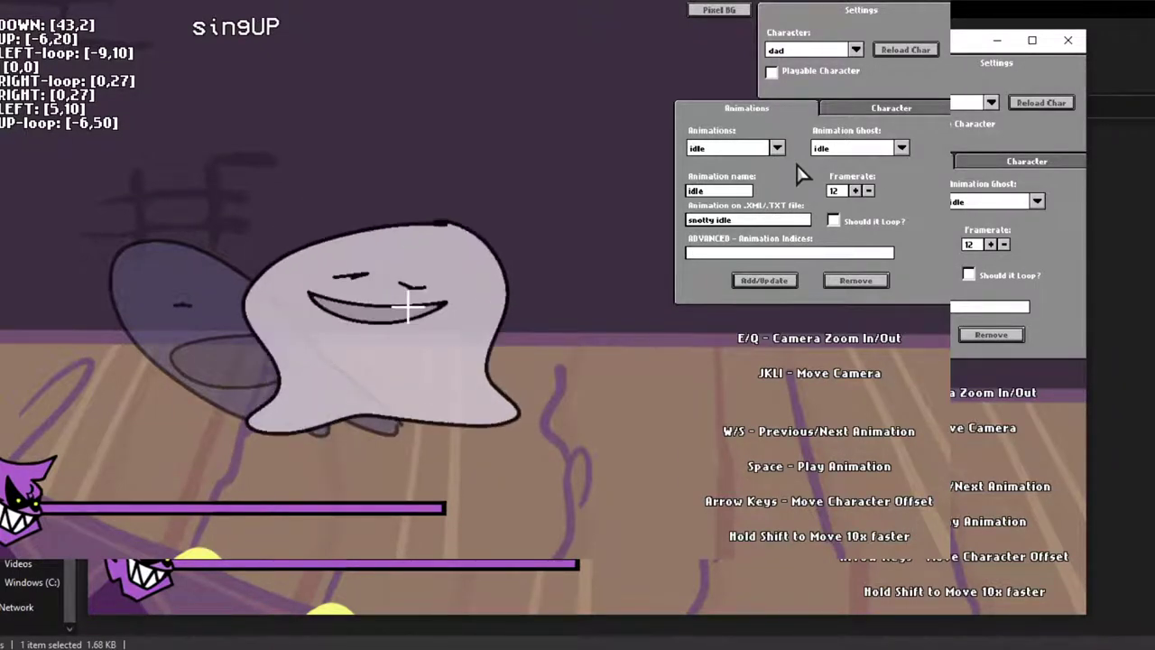
Step through the animations, including idle, to check the ground alignment of the singUP and singDOWN poses.
key("w")
key("s")
key("s")
key("s")
key("s")
key("s")
key("s")
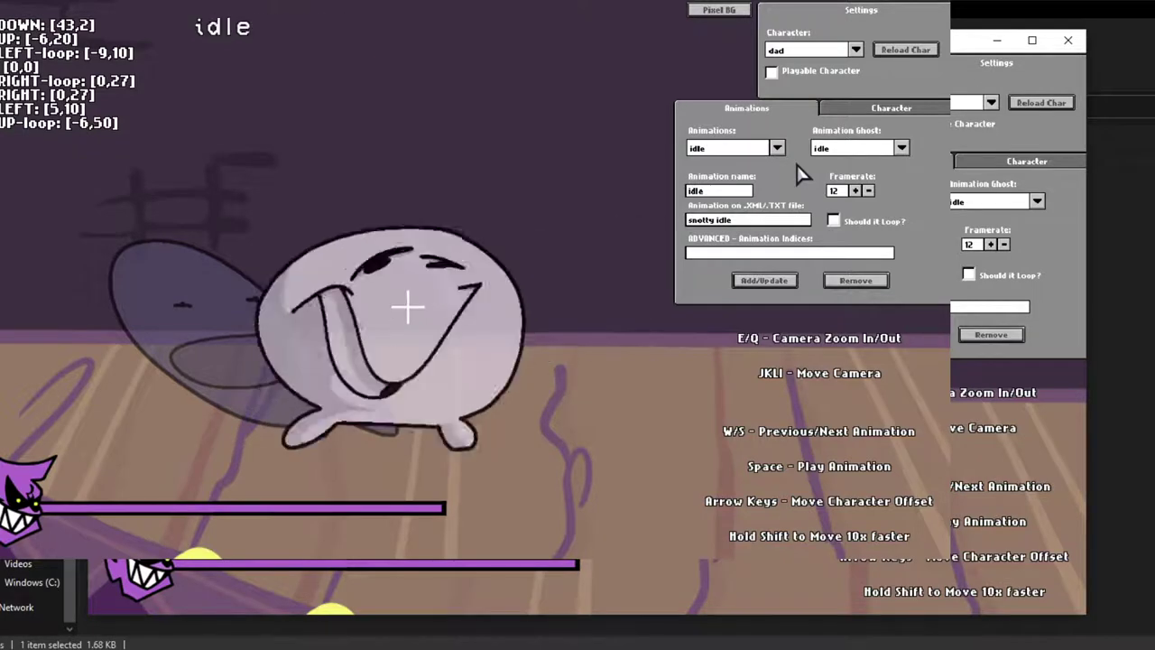
key("s")
key("s")
key("s")
key("s")
key("s")
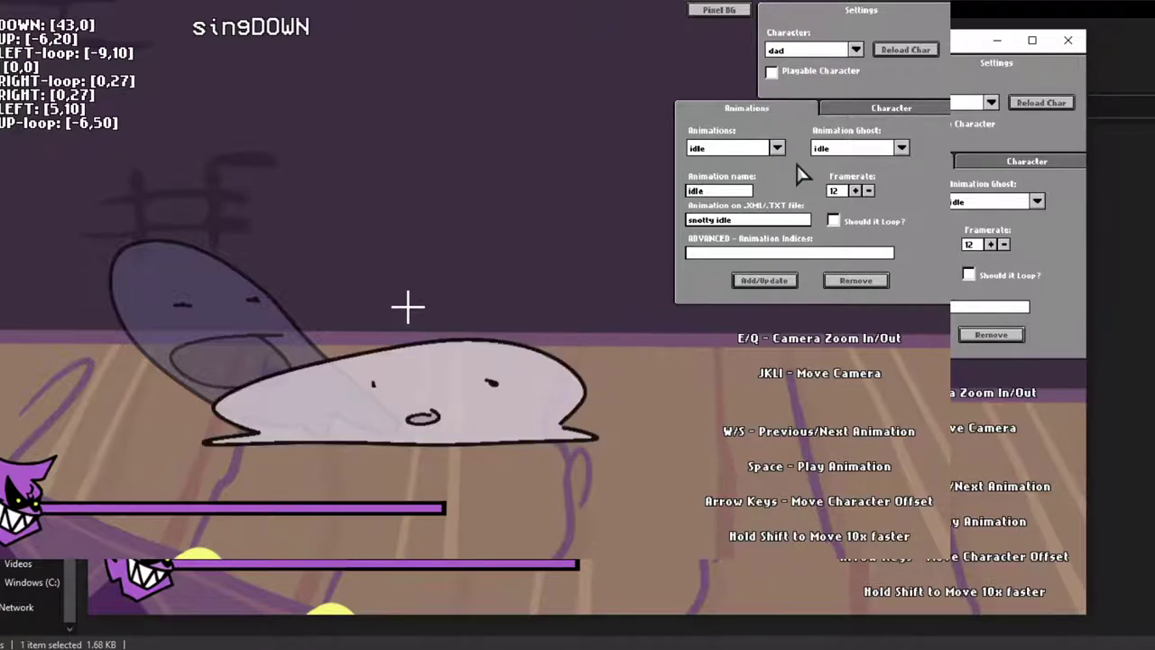
Fine-tune the singDOWN animation's offset to [43, -4].
key("Up")
key("Up")
key("Up")
key("Up")
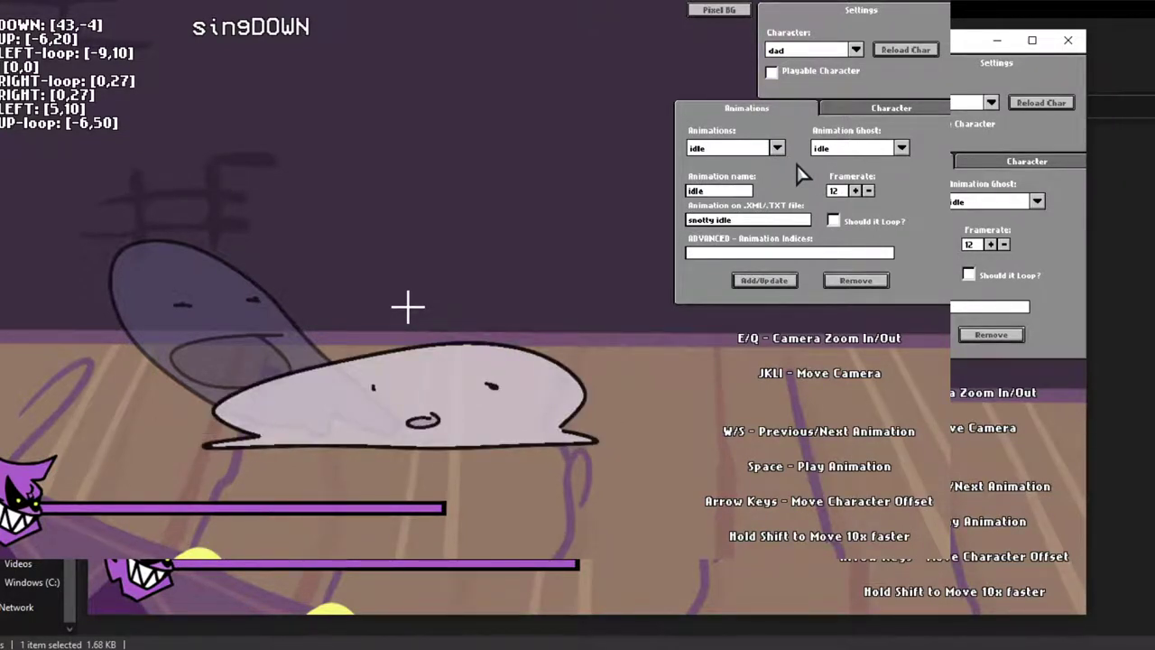
Fine-tune the singUP animation's offset to [-8, 2].
key("s")
key("Down")
key("Down")
key("Down")
key("Down")
key("Down")
key("Down")
key("Down")
key("Down")
key("Down")
key("Down")
key("Down")
key("Down")
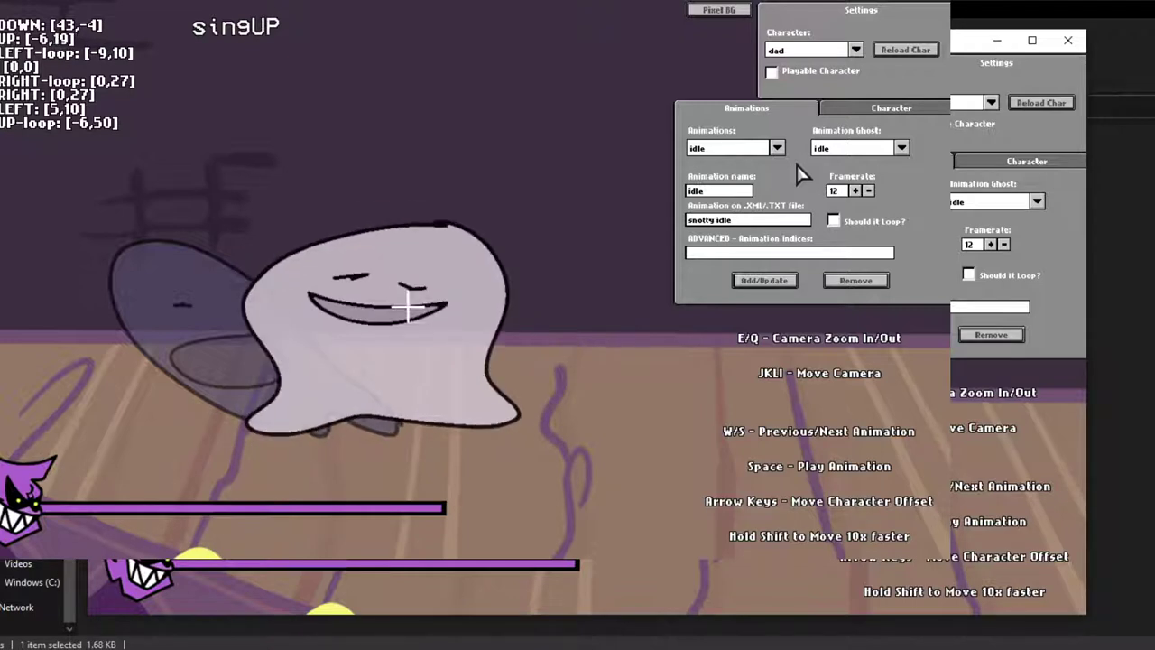
key("Up")
key("Up")
key("Up")
key("Up")
key("Up")
key("Up")
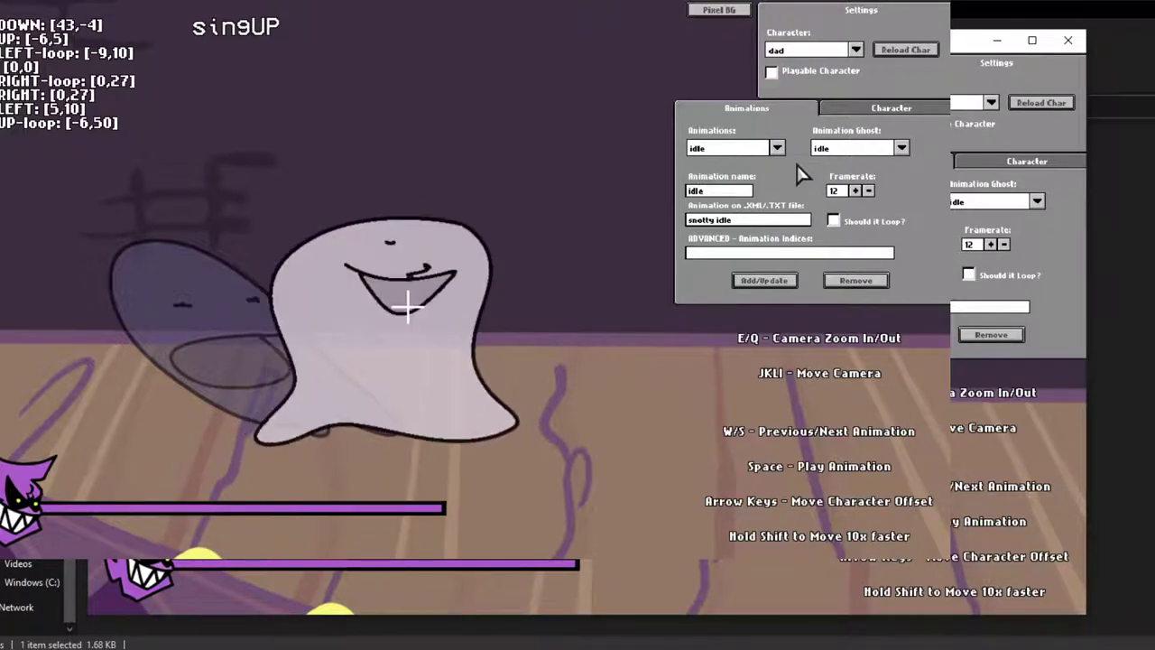
key("Left")
key("Left")
Set the singRIGHT animation's offset to [0, 7].
key("s")
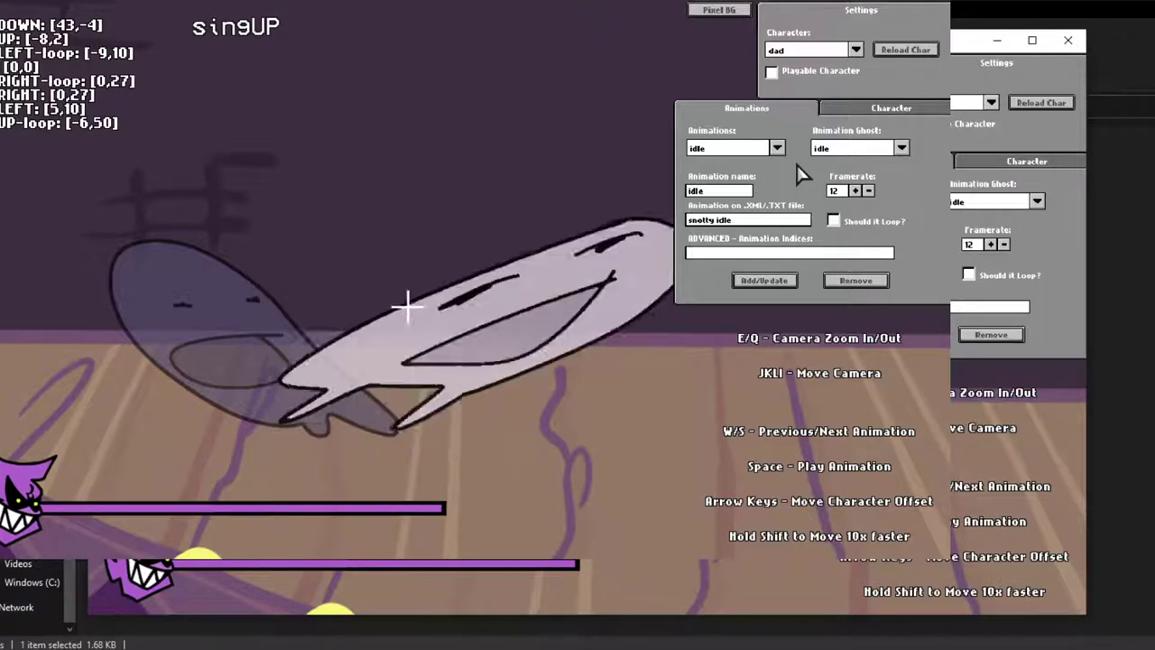
key("shift+Up")
key("shift+Up")
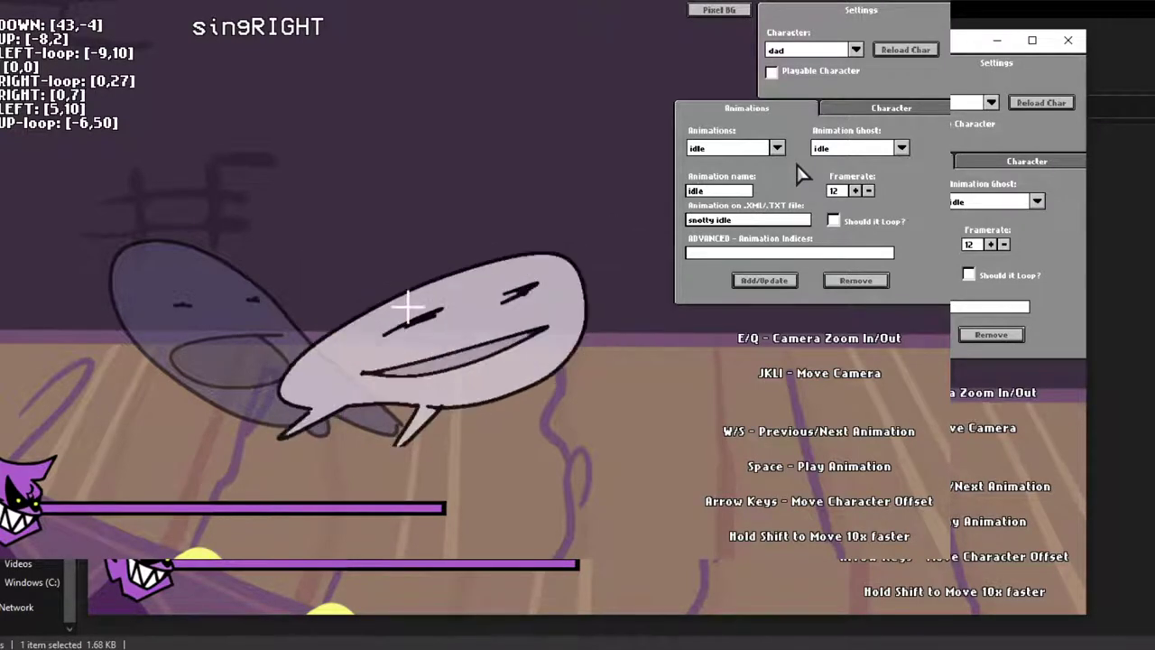
Cycle through the singUP, singRIGHT, singDOWN and other animations to check that their positions match.
key("w")
key("w")
key("w")
key("w")
key("w")
key("w")
key("w")
key("w")
key("w")
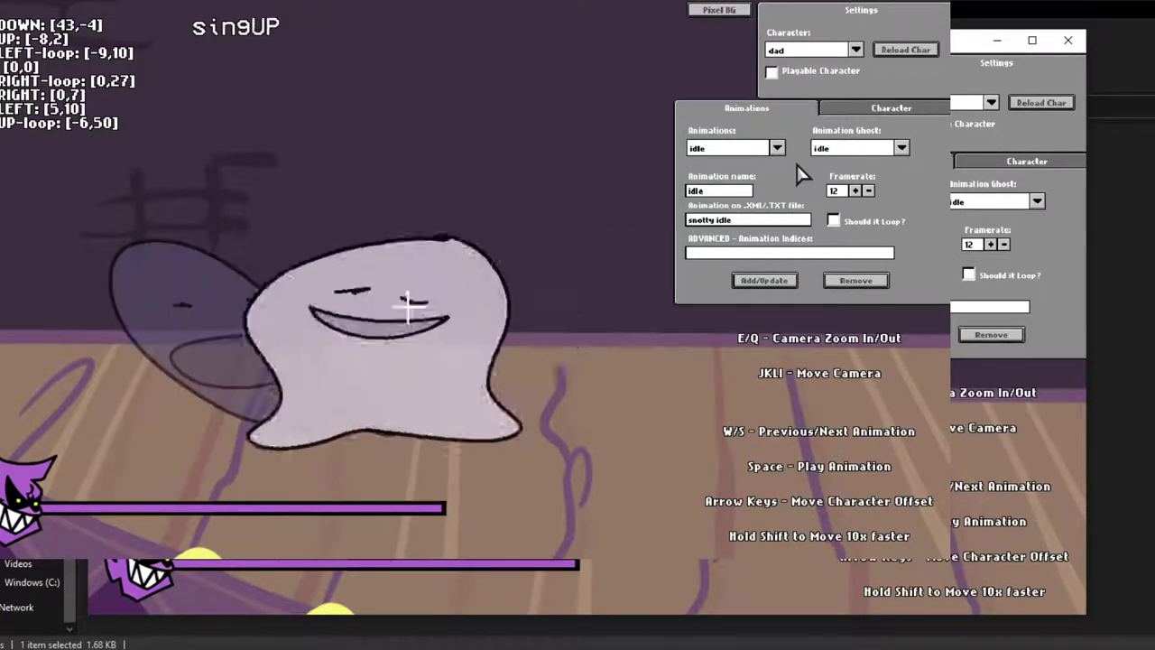
key("s")
key("s")
key("s")
key("w")
key("w")
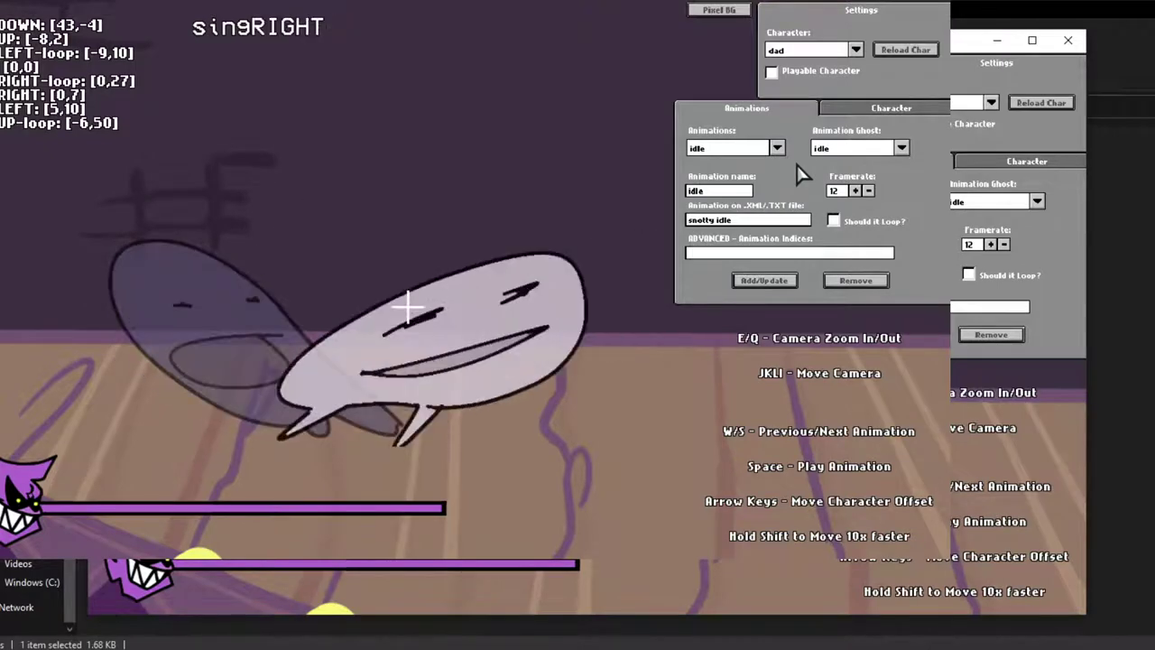
key("w")
key("s")
key("w")
key("w")
key("w")
key("w")
key("w")
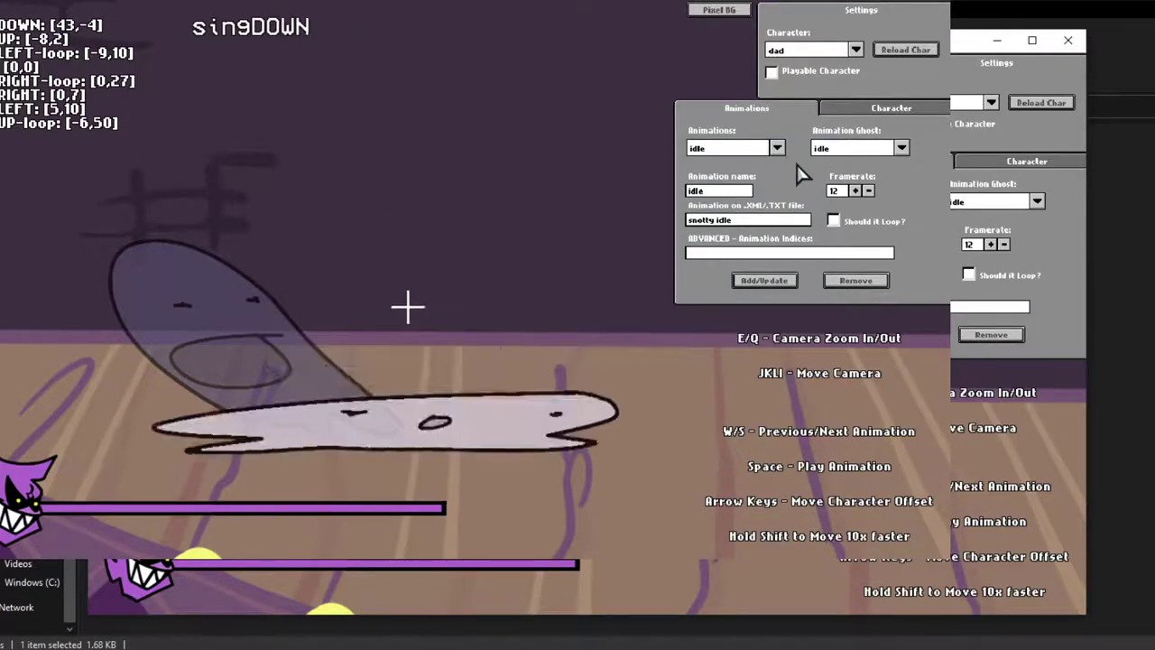
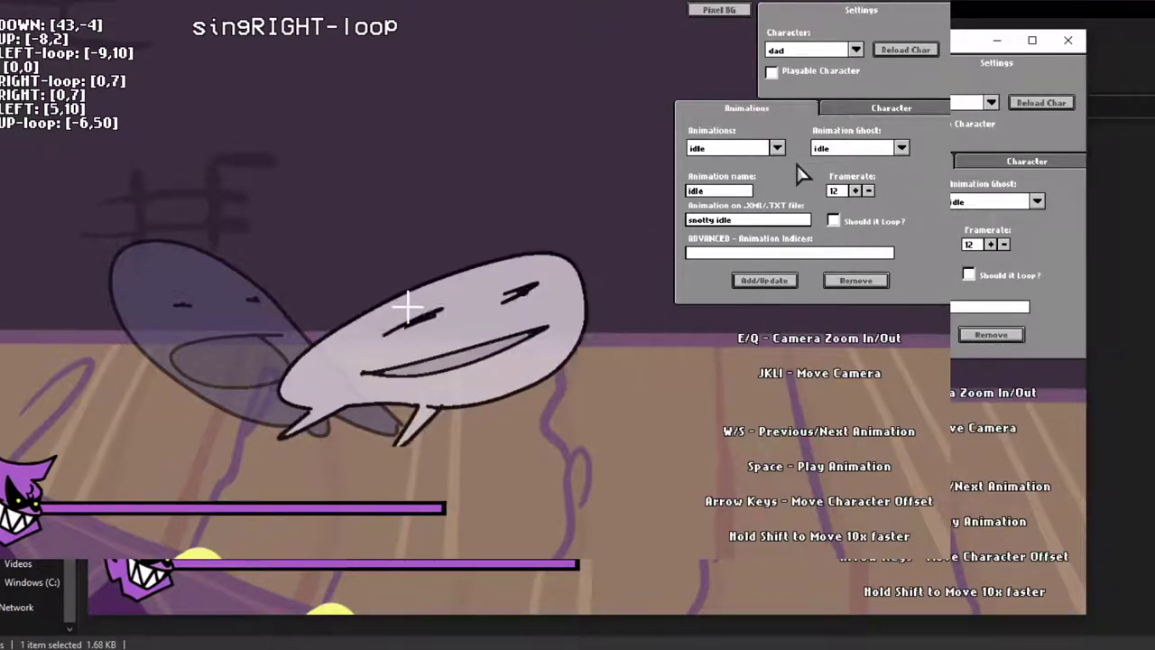
Match the singRIGHT-loop animation's offset to singRIGHT at [0, 7].
key("shift+Up")
key("shift+Up")
key("shift+Down")
key("Down")
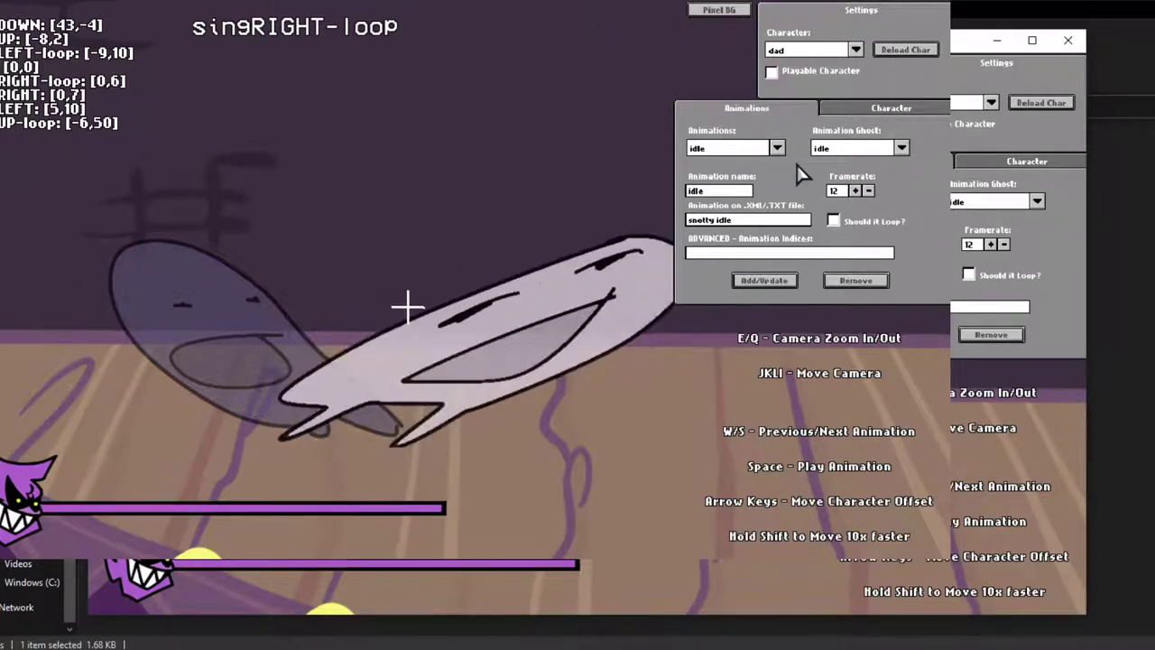
key("Up")
Match the singUP-loop animation's offset to singUP at [-8, 2].
key("w")
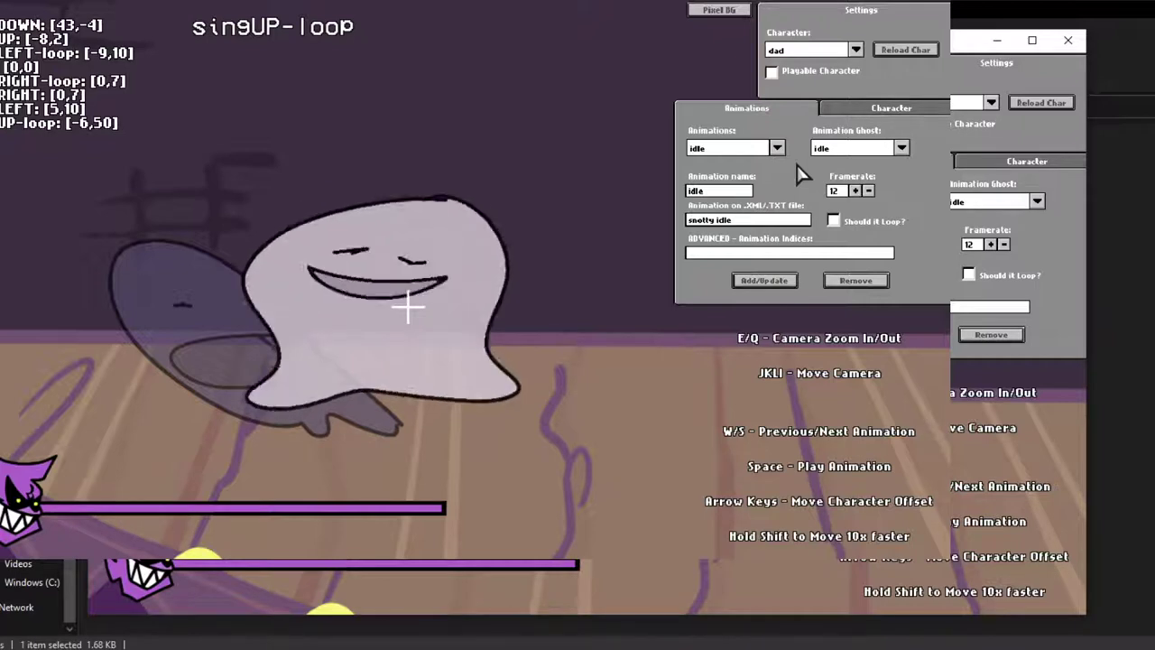
key("shift+Down")
key("shift+Down")
key("shift+Down")
key("shift+Down")
key("shift+Up")
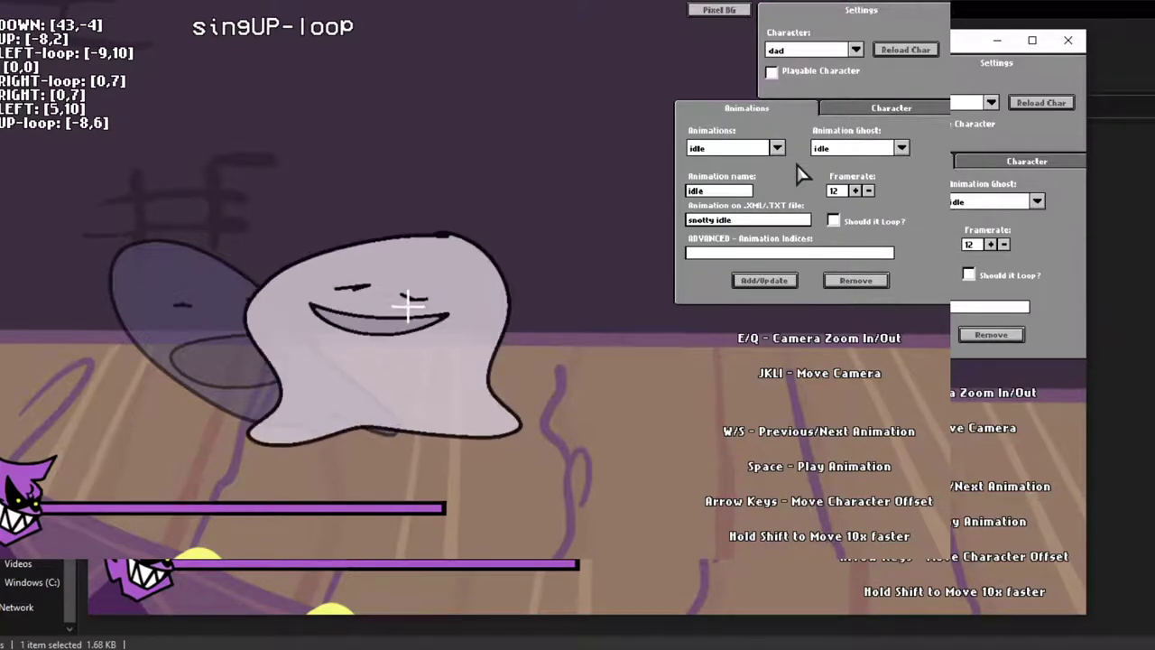
Try an offset of [0, 6] on the singRIGHT-loop animation and restore it to [0, 7].
key("s")
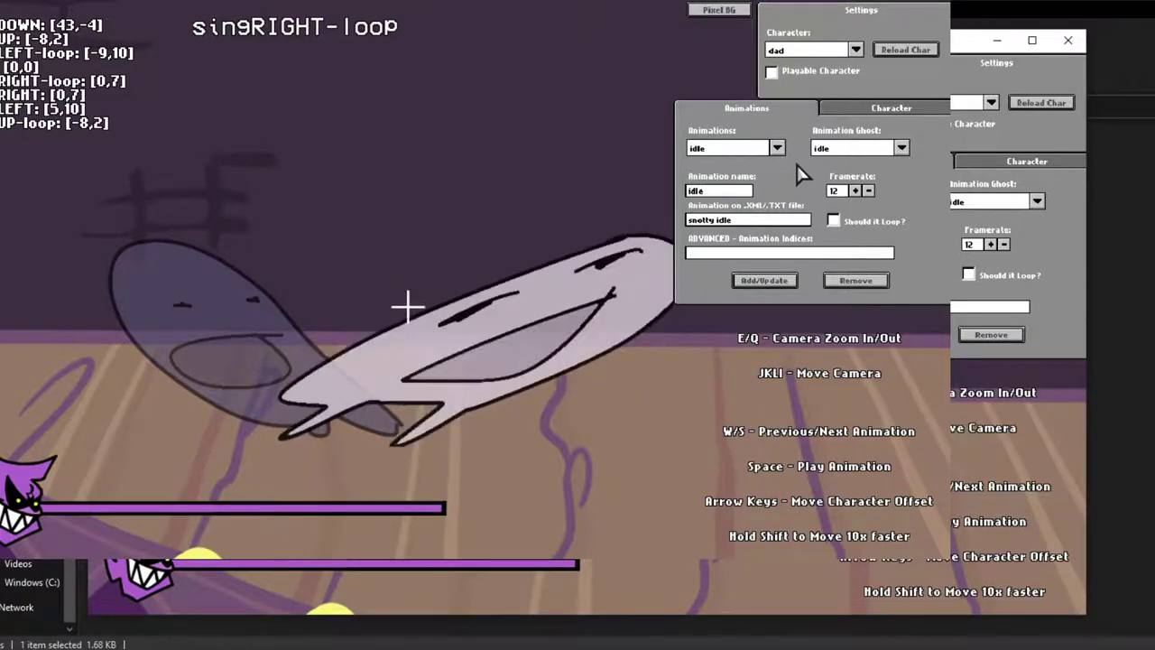
key("Down")
key("w")
key("w")
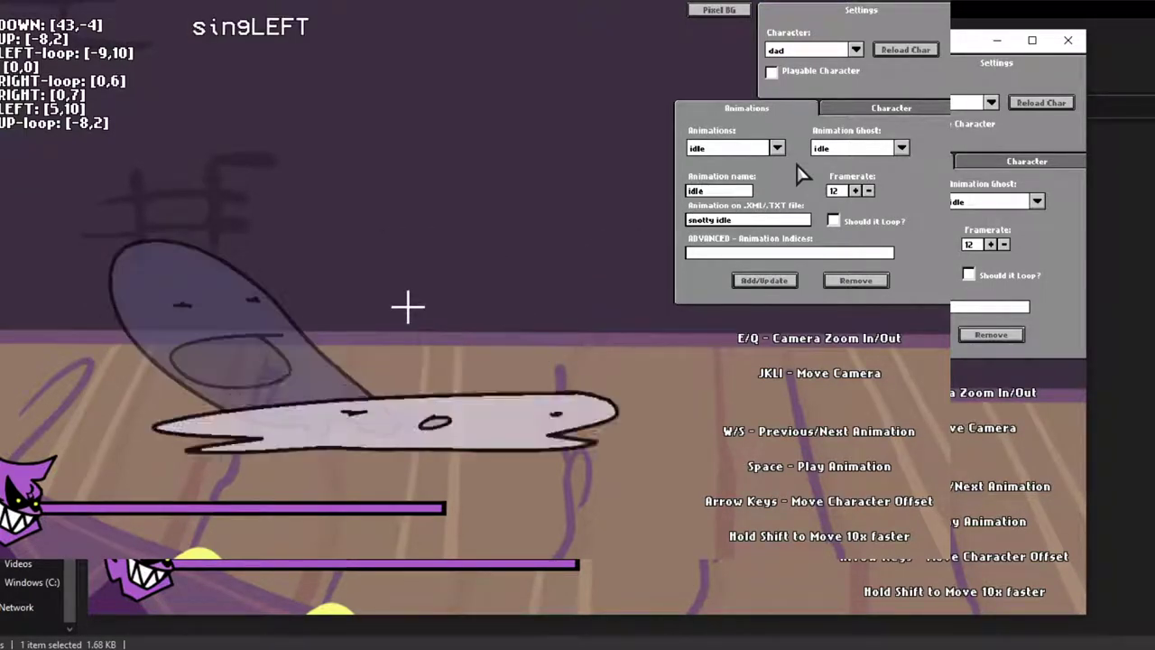
key("s")
key("s")
key("Up")
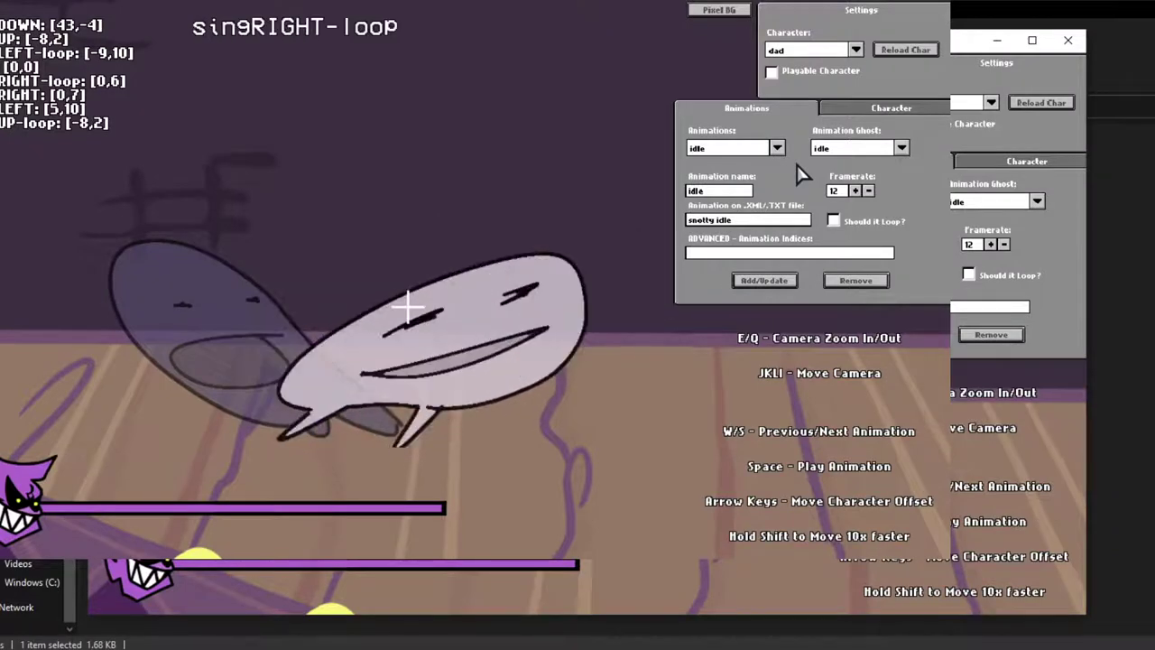
Match the singLEFT-loop animation's offset to singLEFT at [5, 10].
key("w")
key("w")
key("w")
key("w")
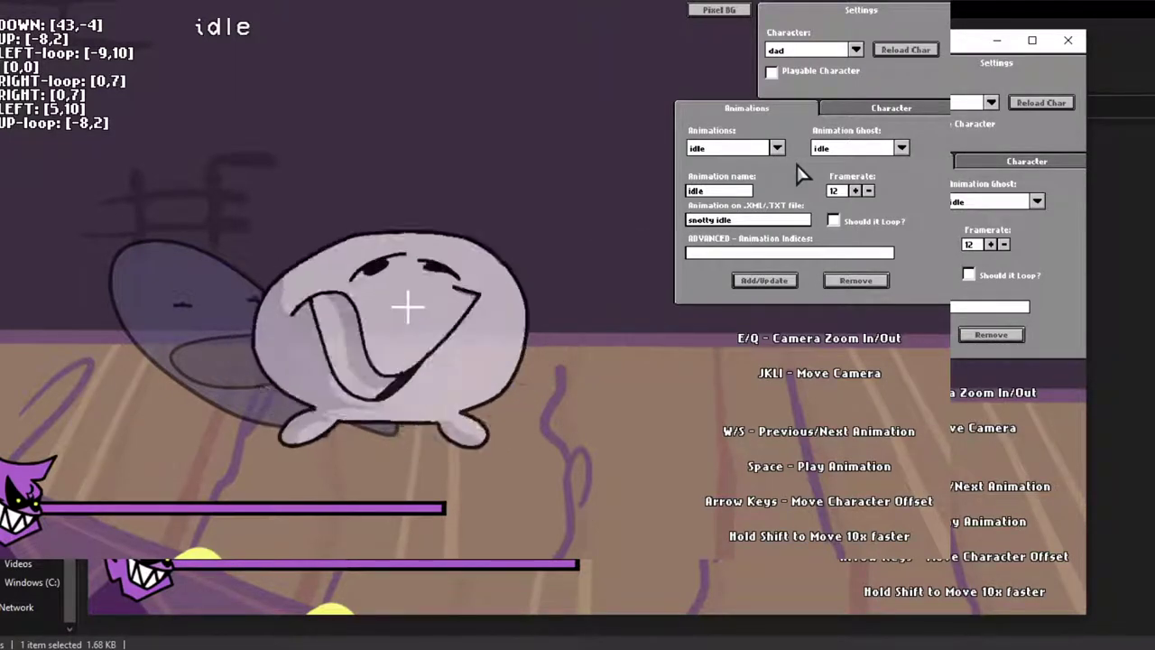
key("s")
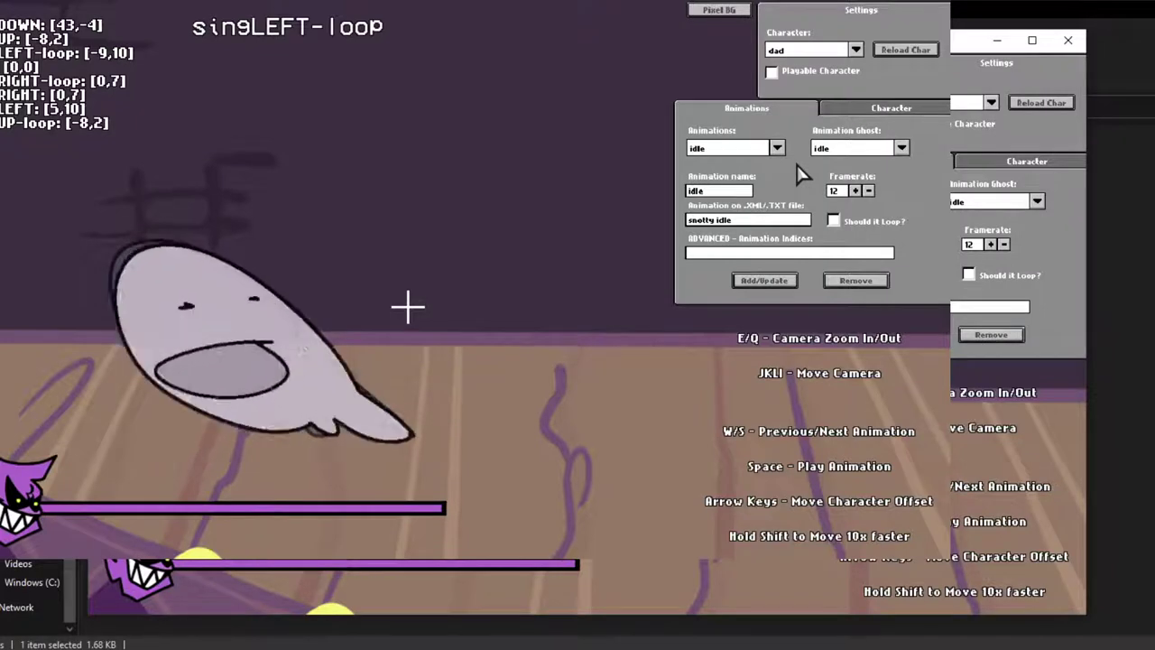
key("shift+Left")
key("shift+Left")
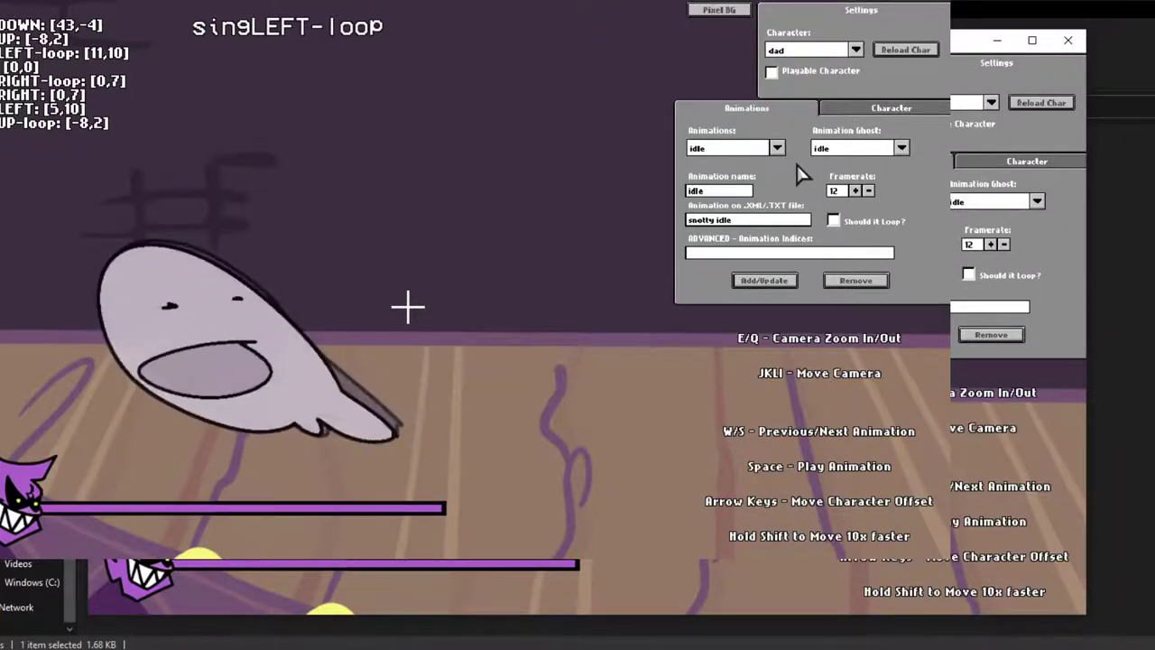
key("shift+Right")
key("shift+Left")
key("Right")
key("Right")
key("Right")
key("Right")
key("Right")
key("Right")
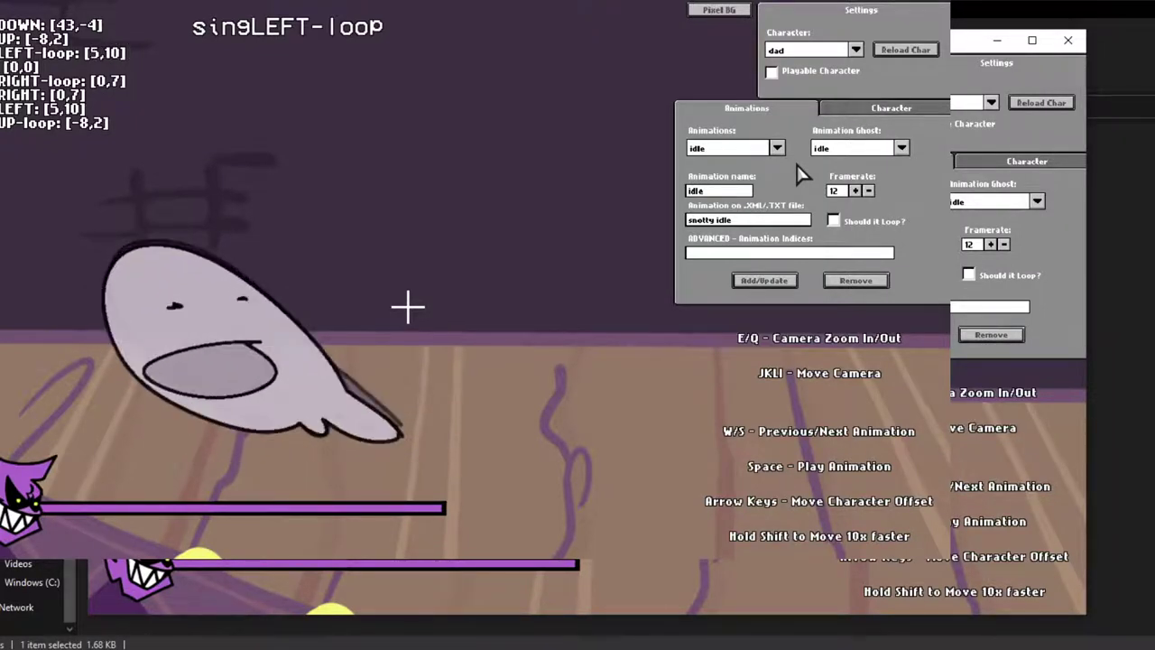
Step through the loop and regular sing animations to review the finished offsets.
key("w")
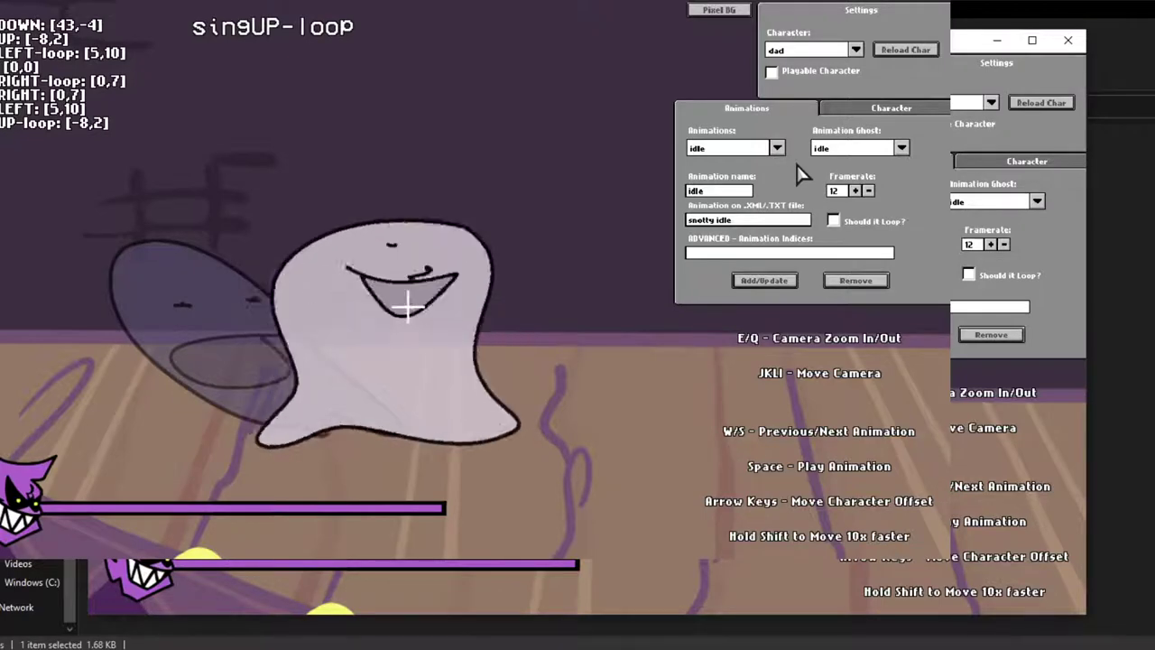
key("w")
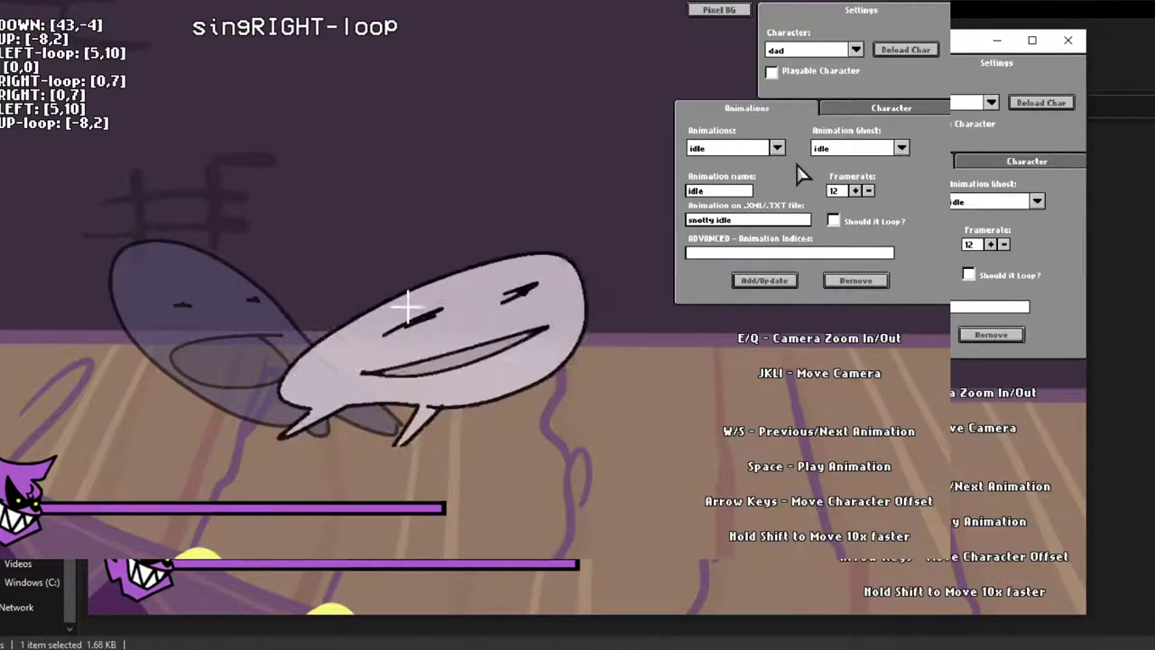
key("w")
key("w")
key("w")
key("w")
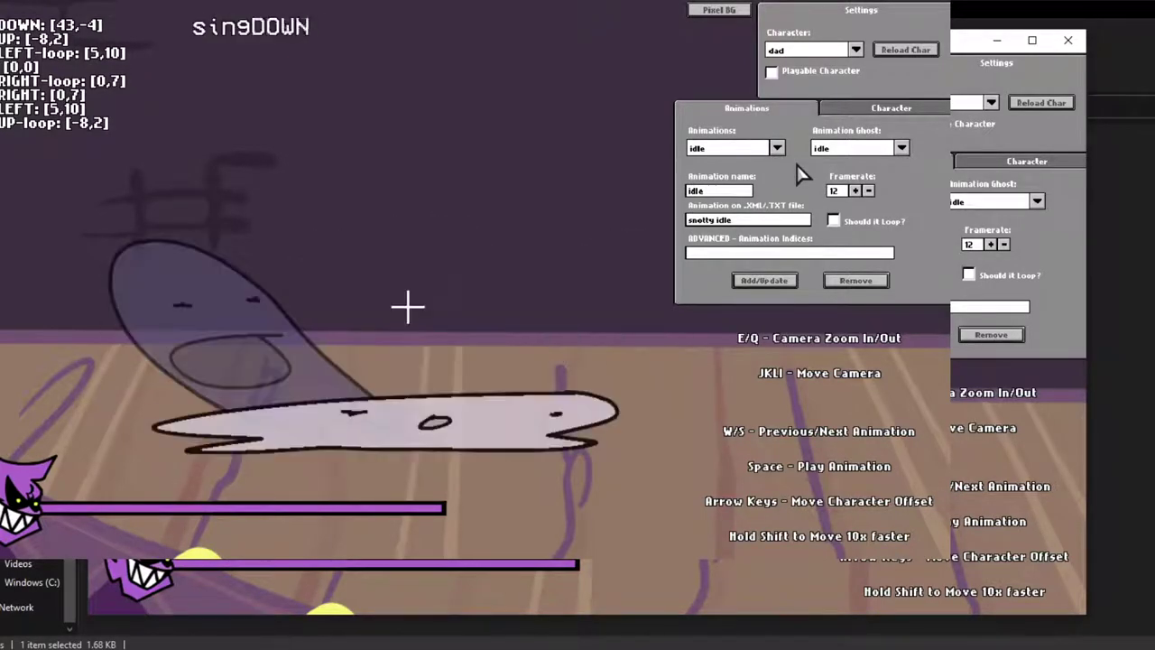
key("w")
key("w")
key("w")
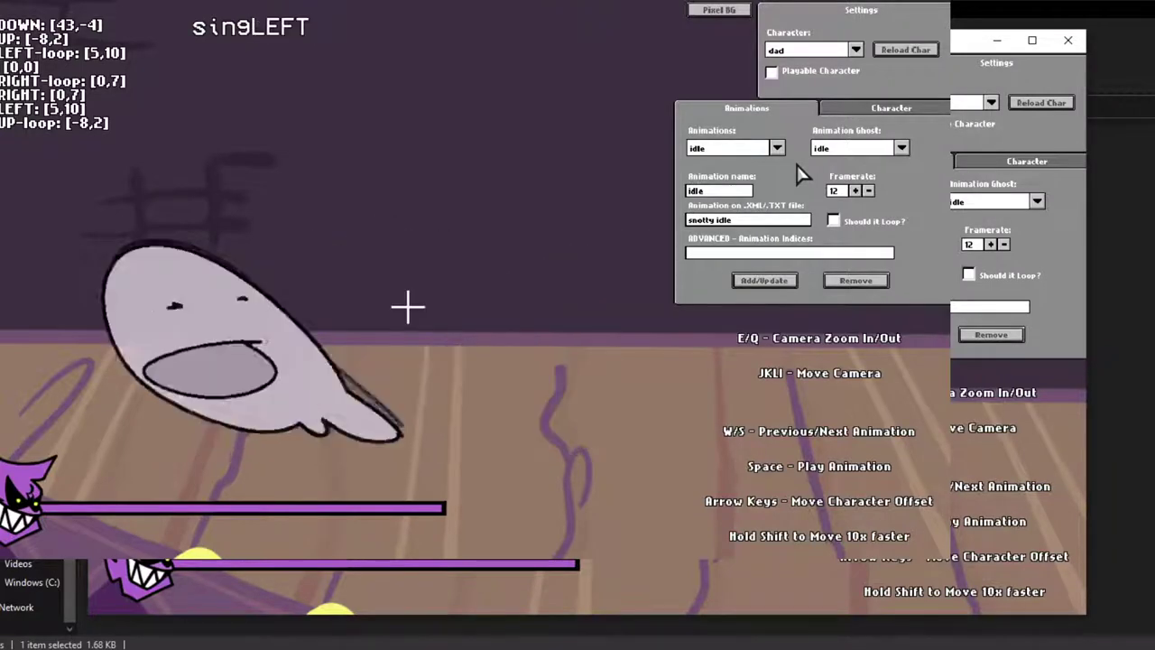
Cycle through the idle, sing and loop animations to check how their offsets line up with the ghost pose.
key("w")
key("w")
key("w")
key("w")
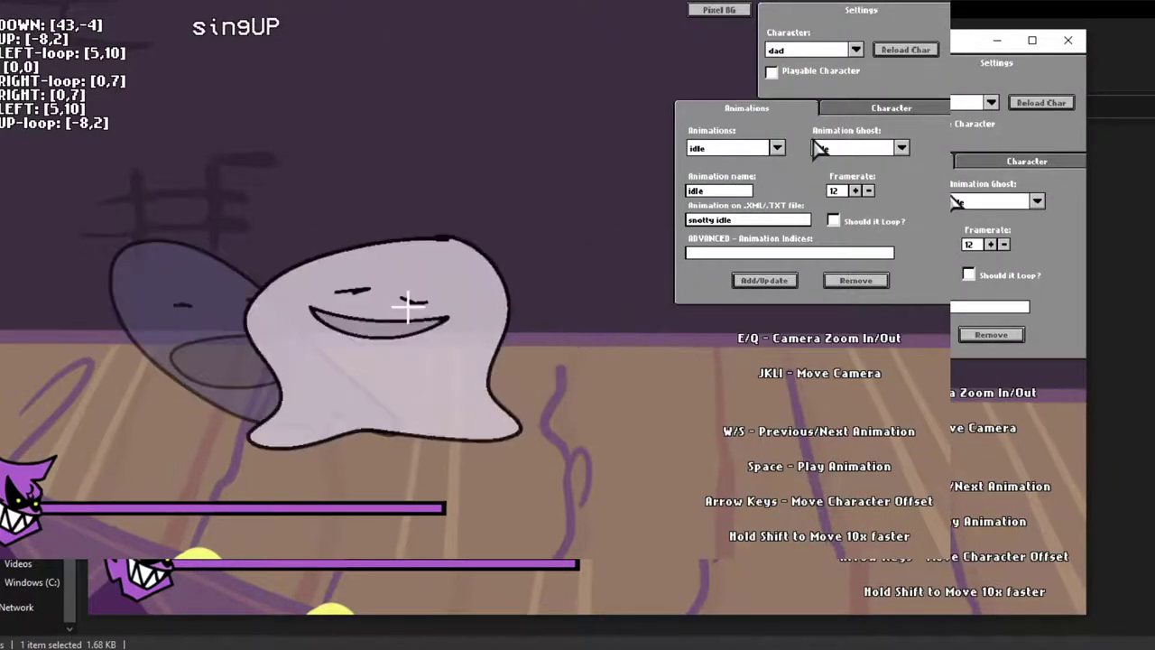
key("w")
key("w")
key("w")
key("w")
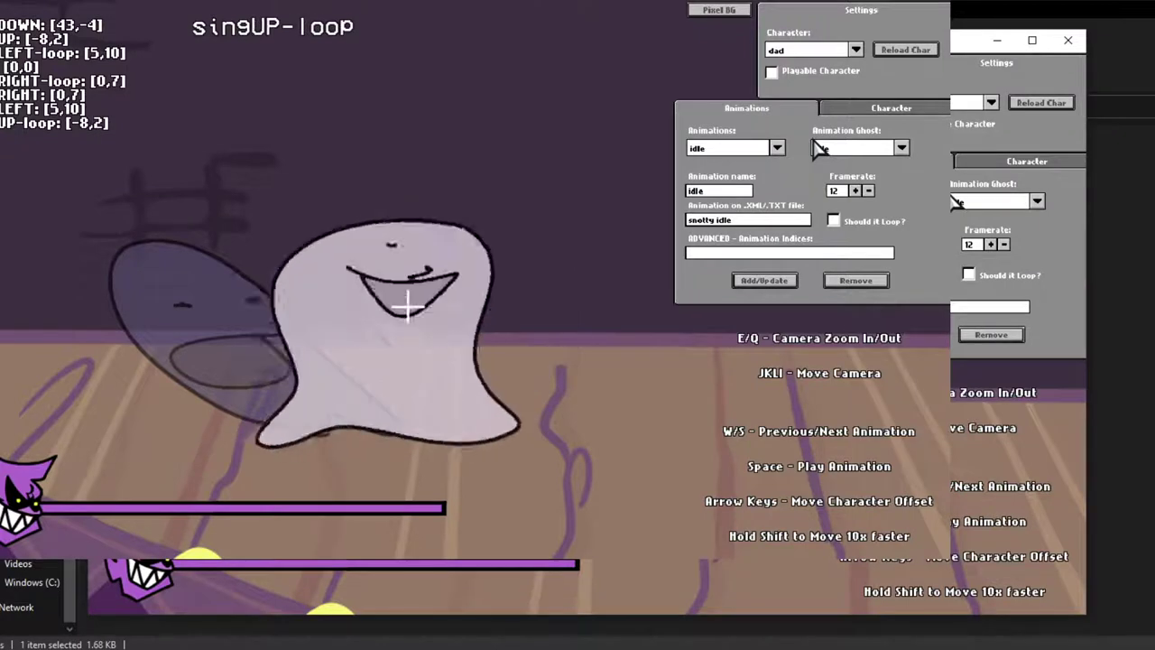
key("w")
key("w")
key("w")
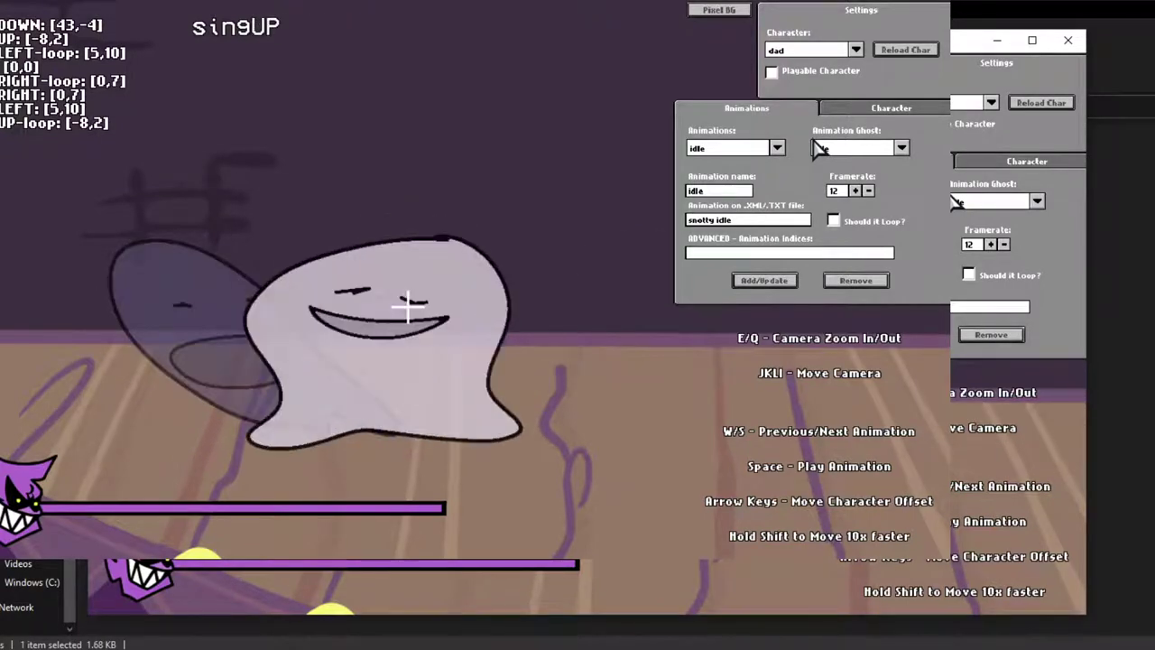
key("w")
key("w")
key("w")
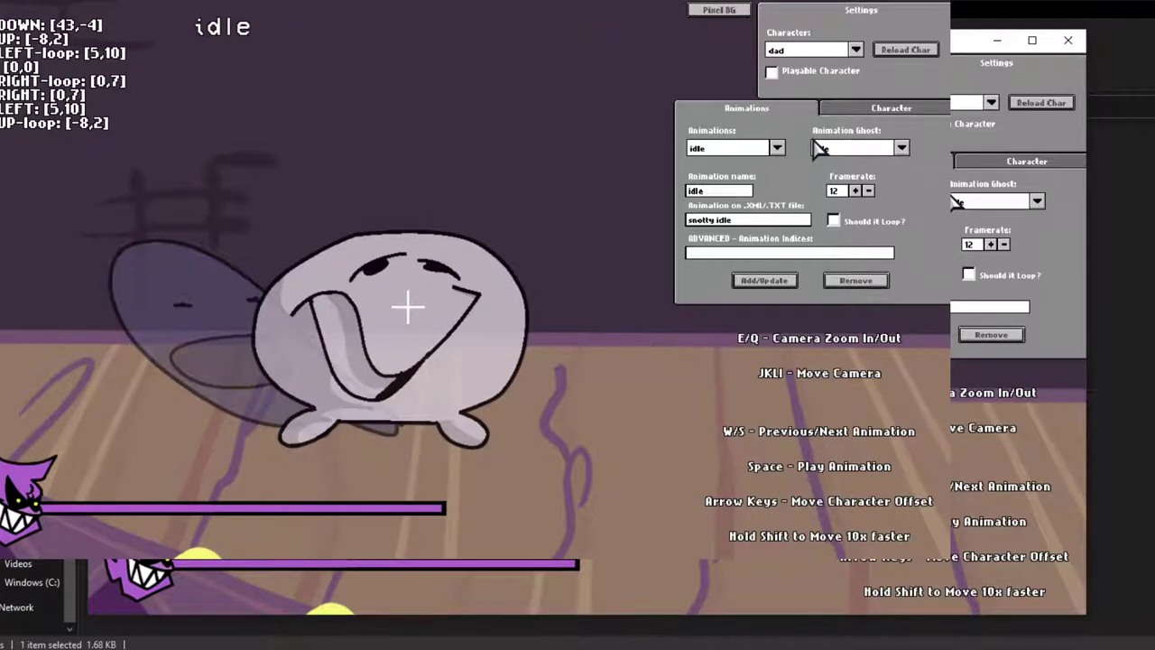
key("w")
key("w")
key("w")
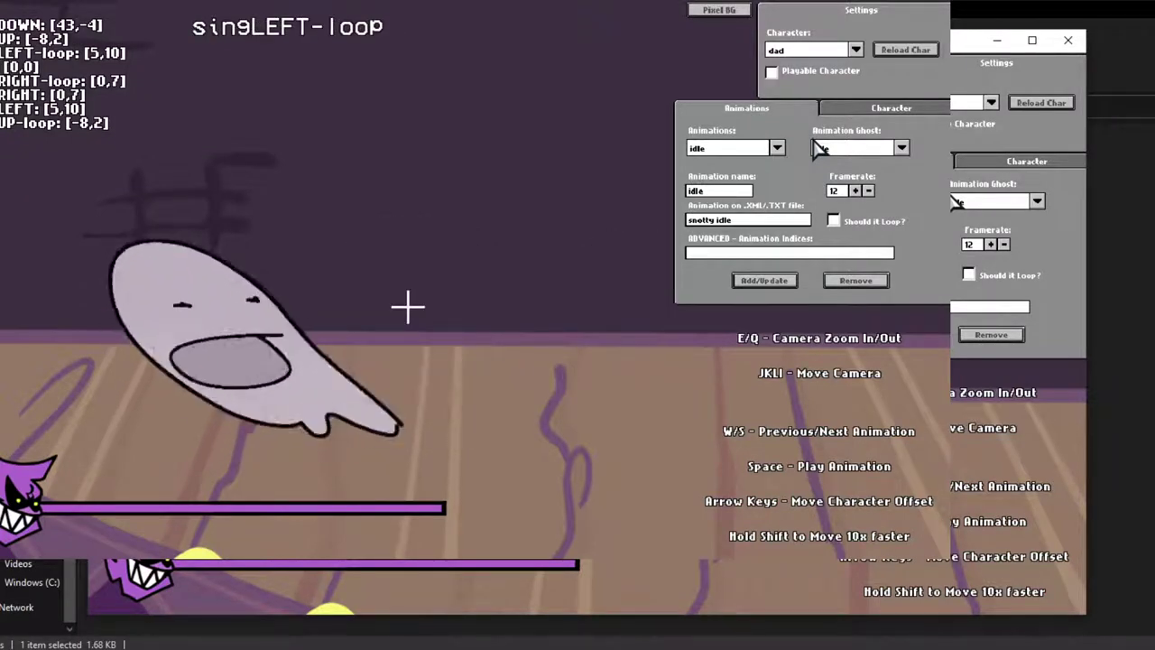
key("w")
key("w")
key("w")
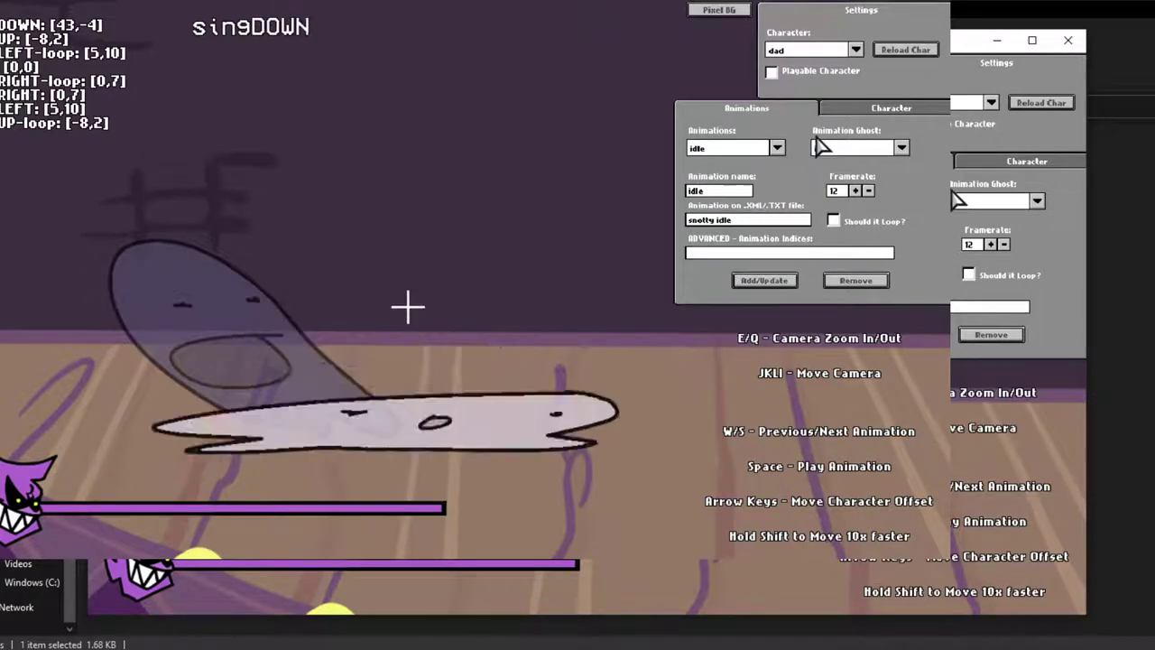
key("w")
key("w")
key("w")
key("w")
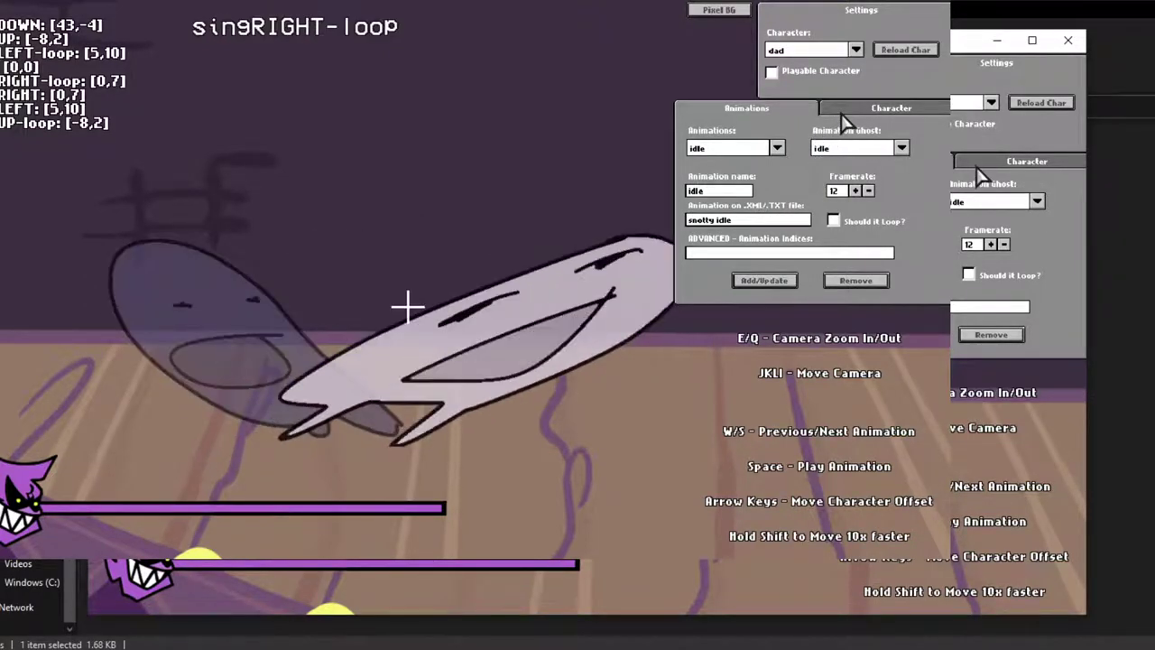
key("w")
key("w")
key("w")
key("w")
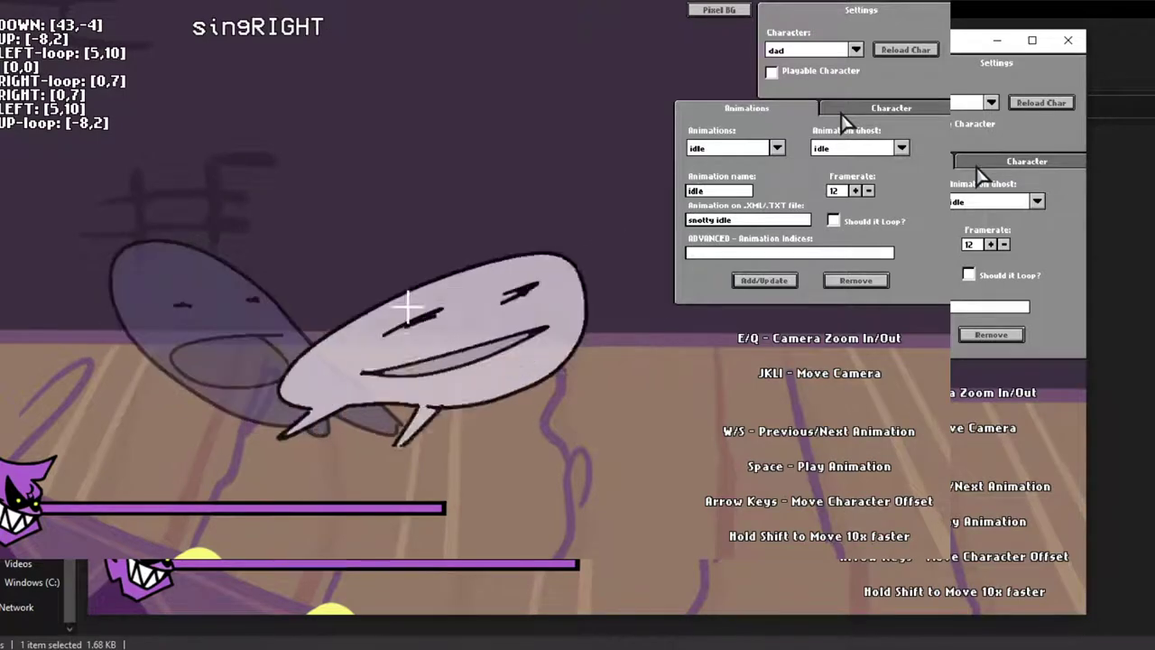
key("w")
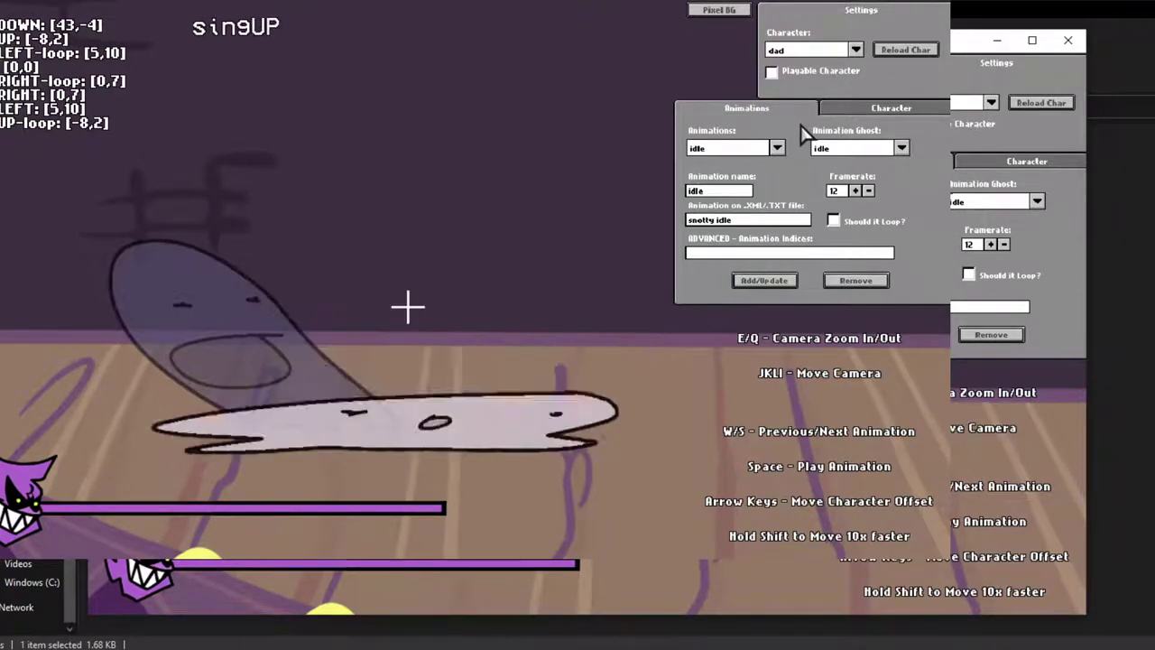
key("w")
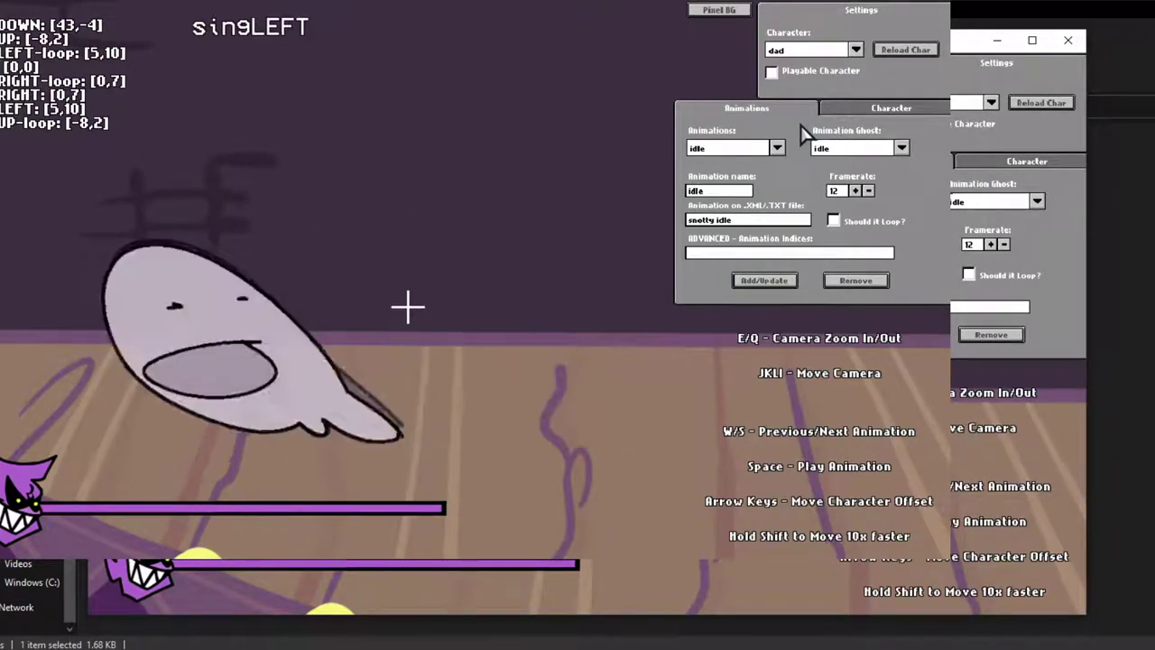
In the character settings, set the health bar colour to red 0, green 100 and blue 0.
left_click(849, 115)
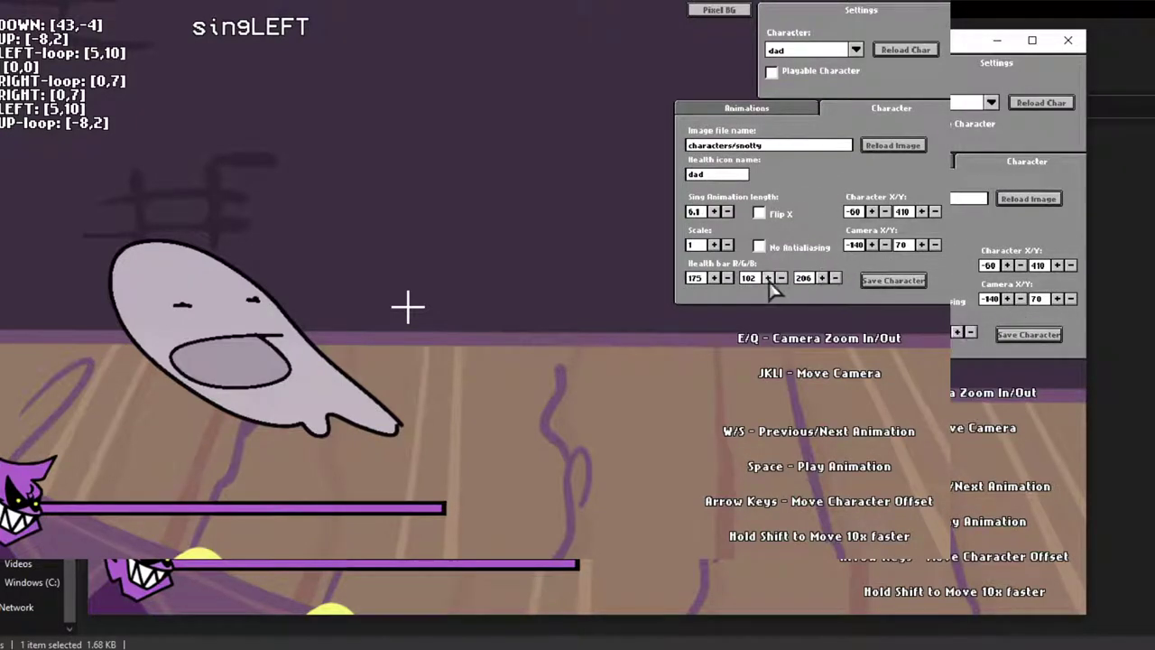
key("BackSpace")
key("BackSpace")
key("BackSpace")
type("0")
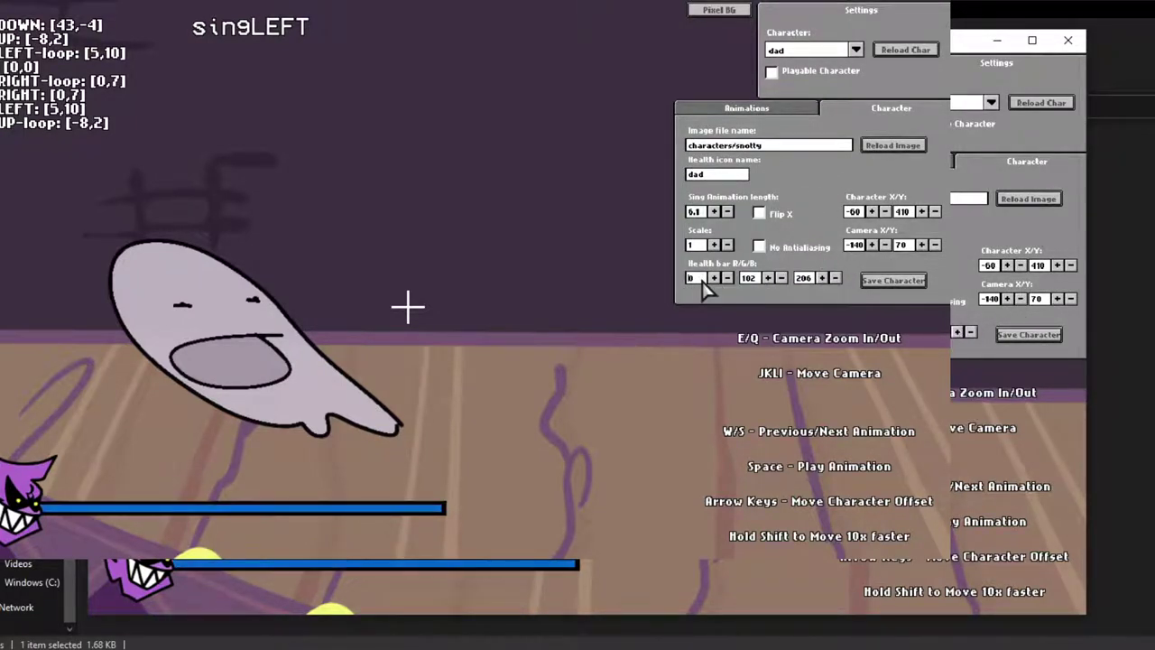
key("BackSpace")
key("BackSpace")
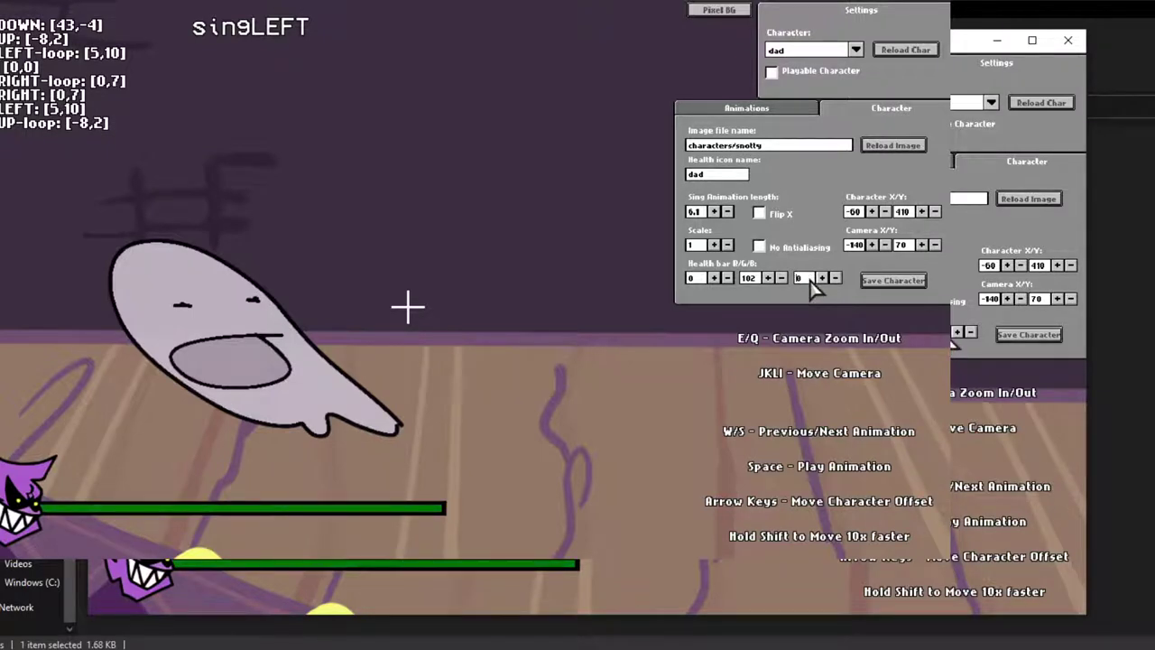
left_click(765, 281)
left_click(765, 281)
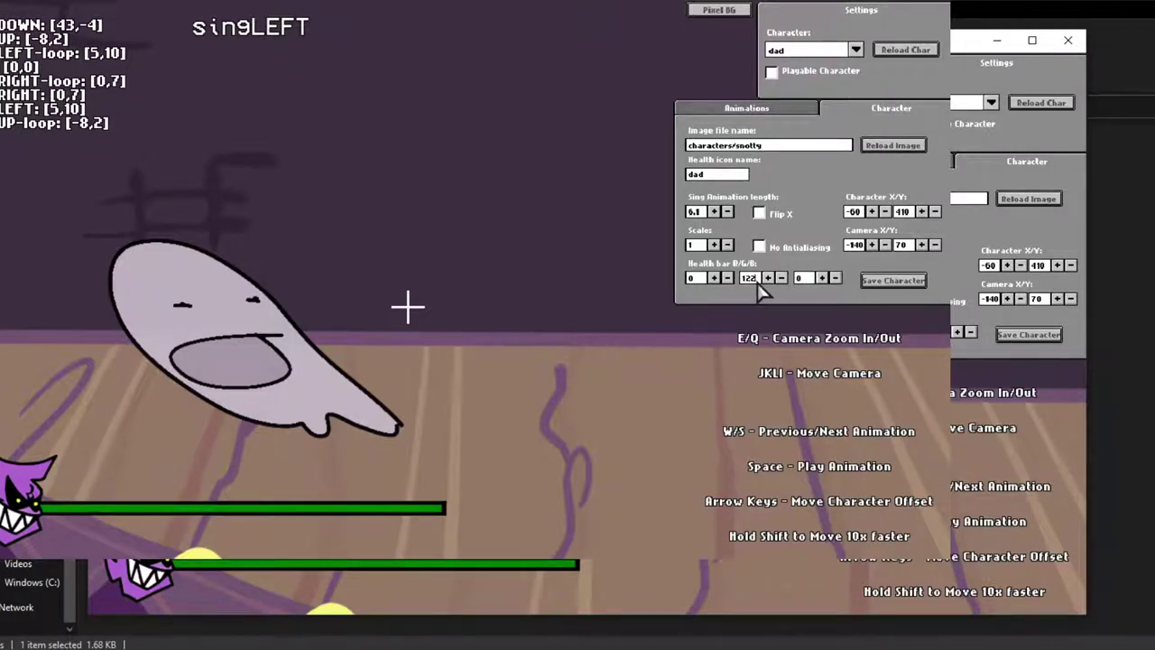
key("BackSpace")
key("BackSpace")
type("00")
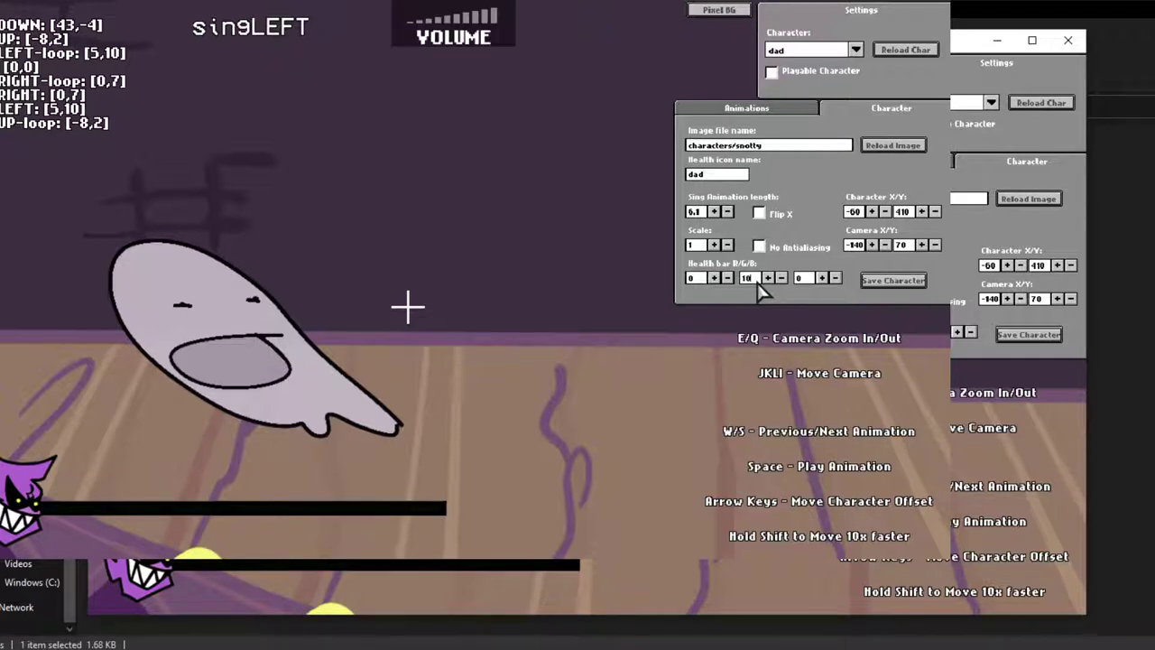
Set the health bar's blue and red values to 100.
left_click(809, 280)
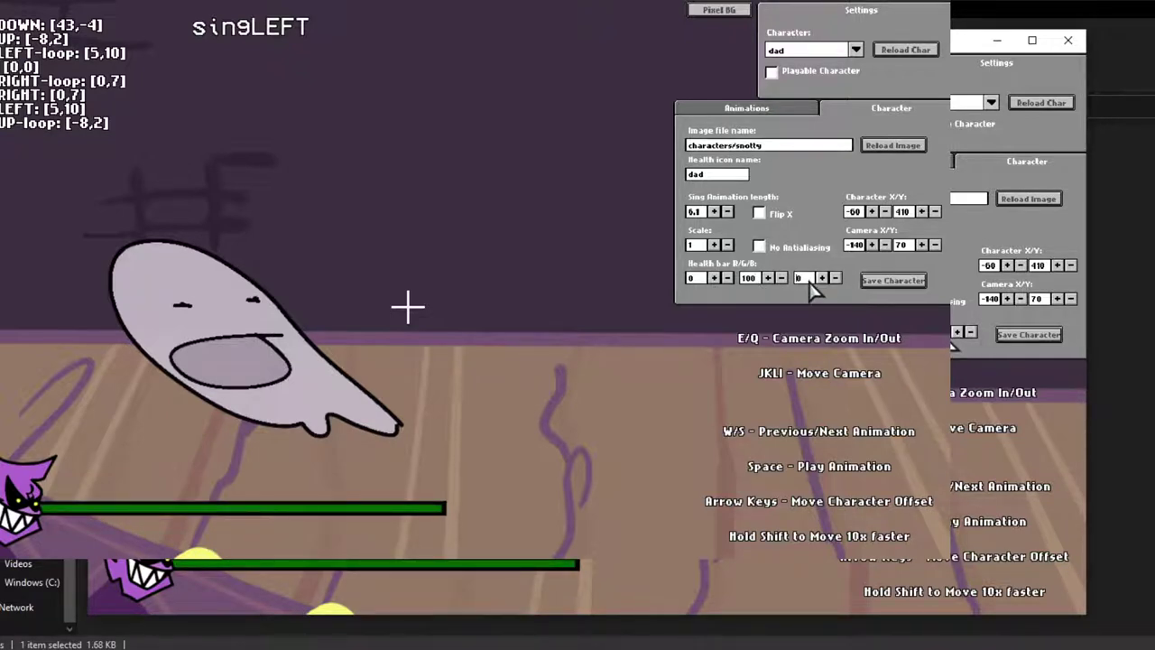
type("100")
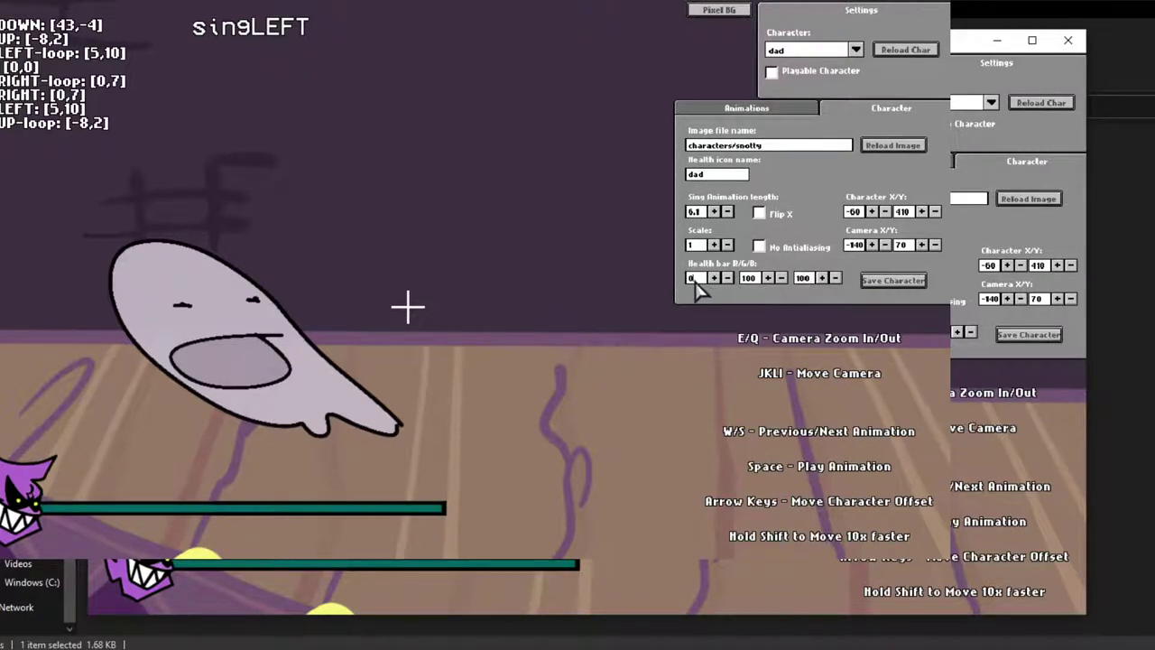
left_click(695, 282)
type("100")
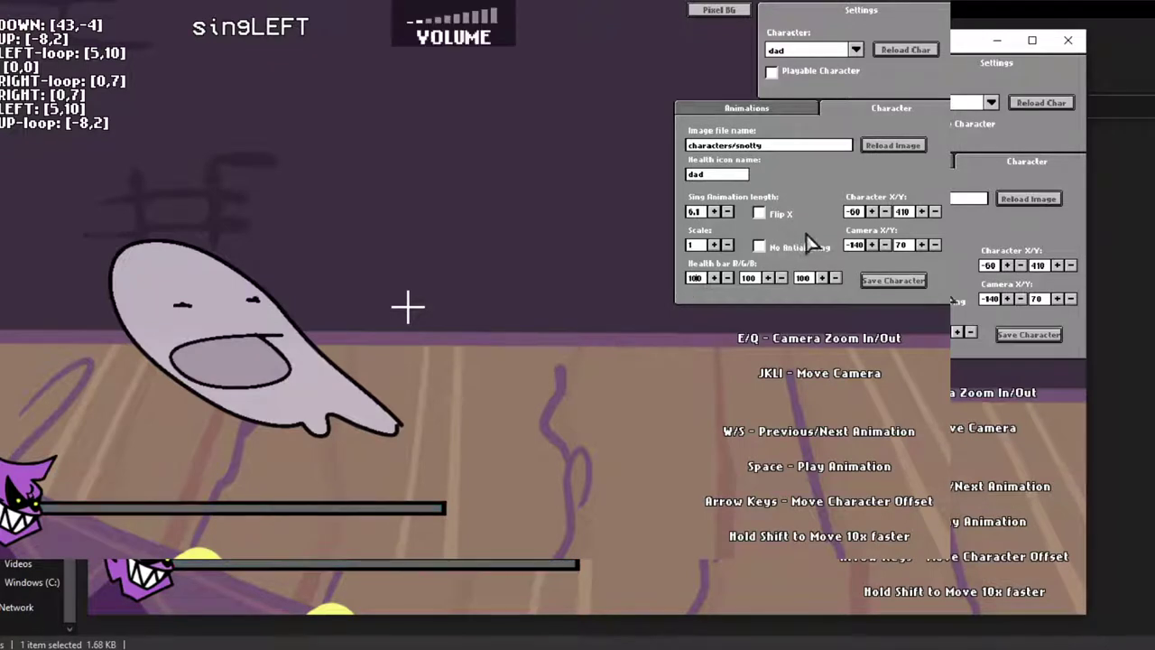
Adjust the health bar's red and blue values to 120 each.
left_click(713, 278)
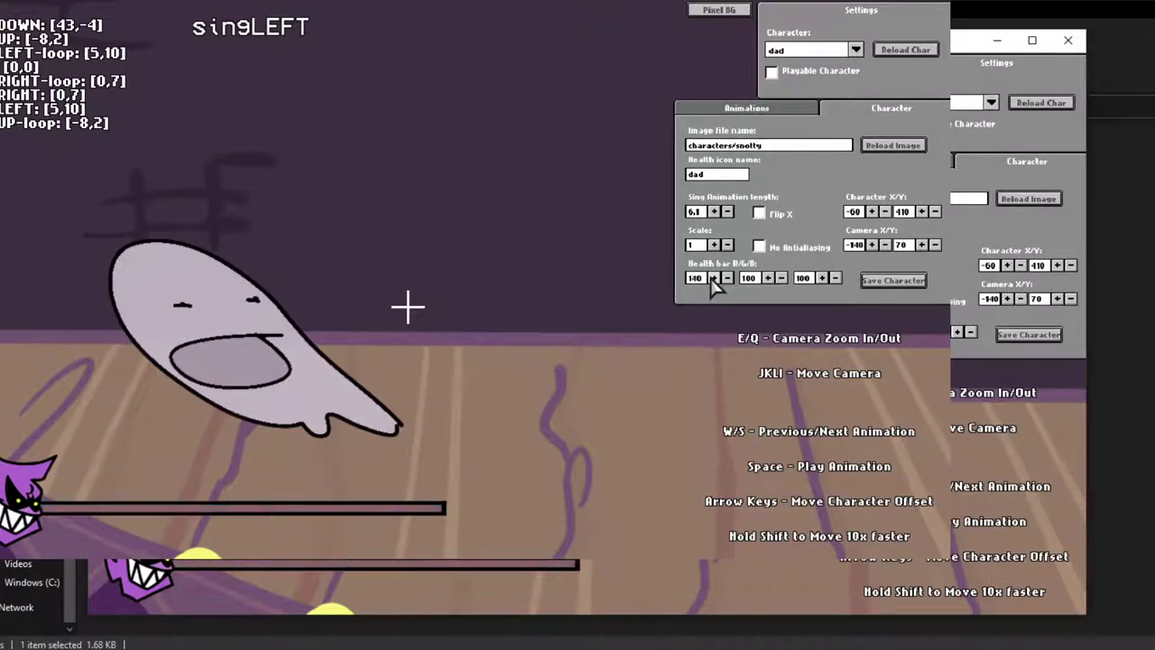
left_click(727, 278)
left_click(727, 279)
left_click(822, 278)
left_click(823, 278)
left_click(835, 277)
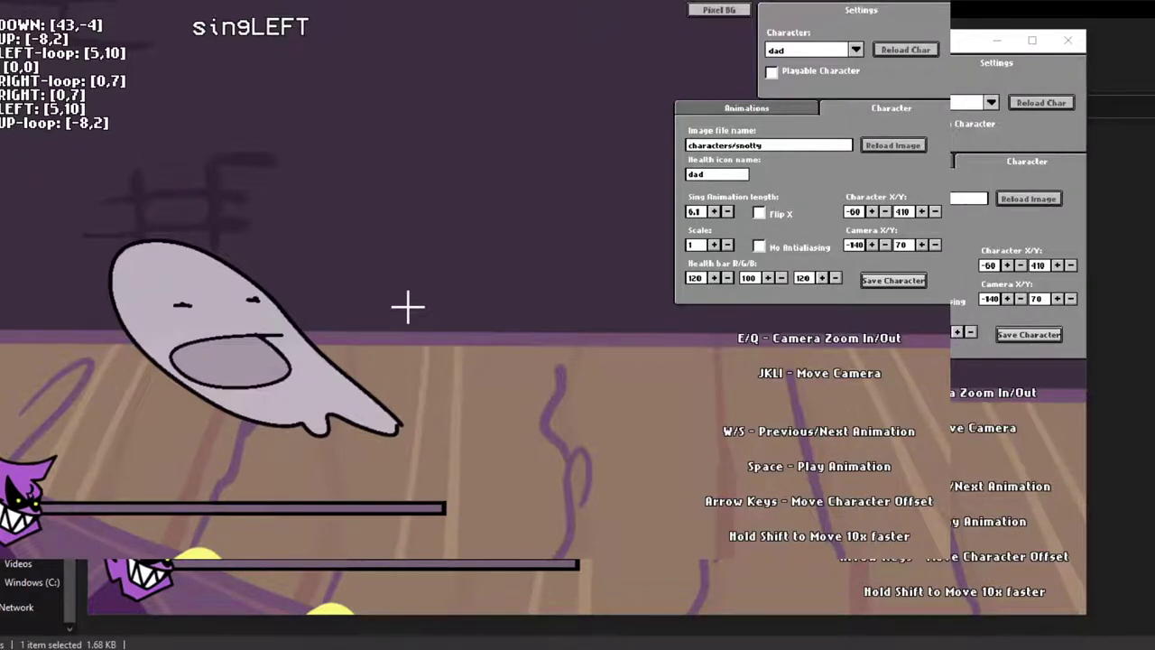
Switch to OBS and move the Display Capture source above videotube.
key("alt+Tab")
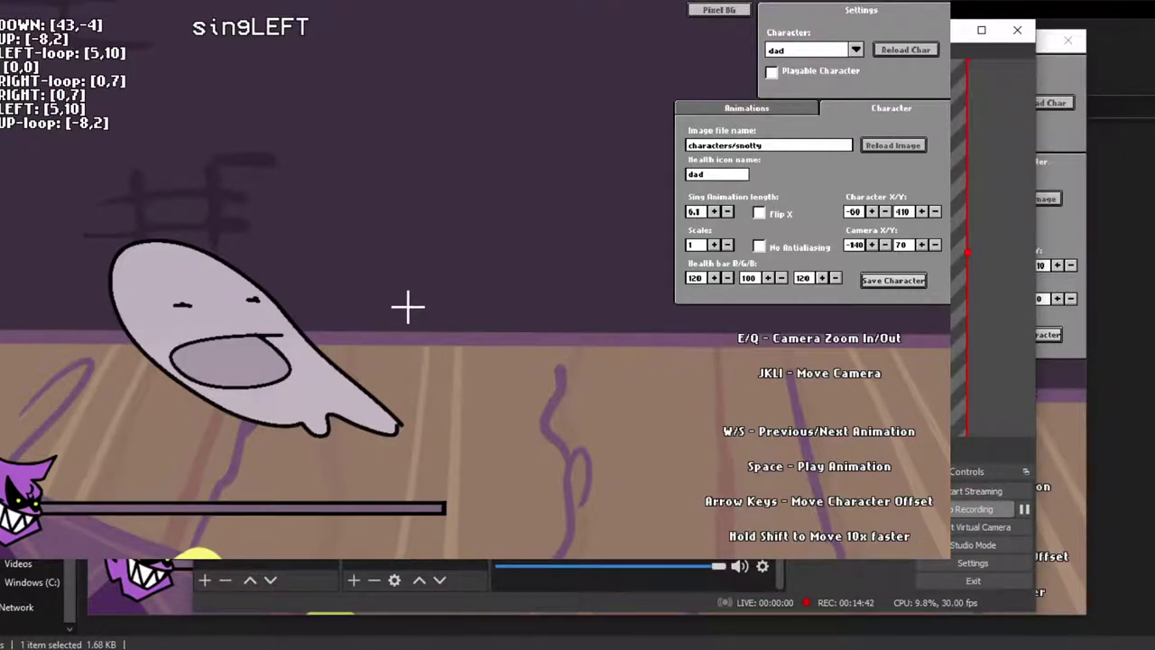
left_click_drag(365, 500, 365, 483)
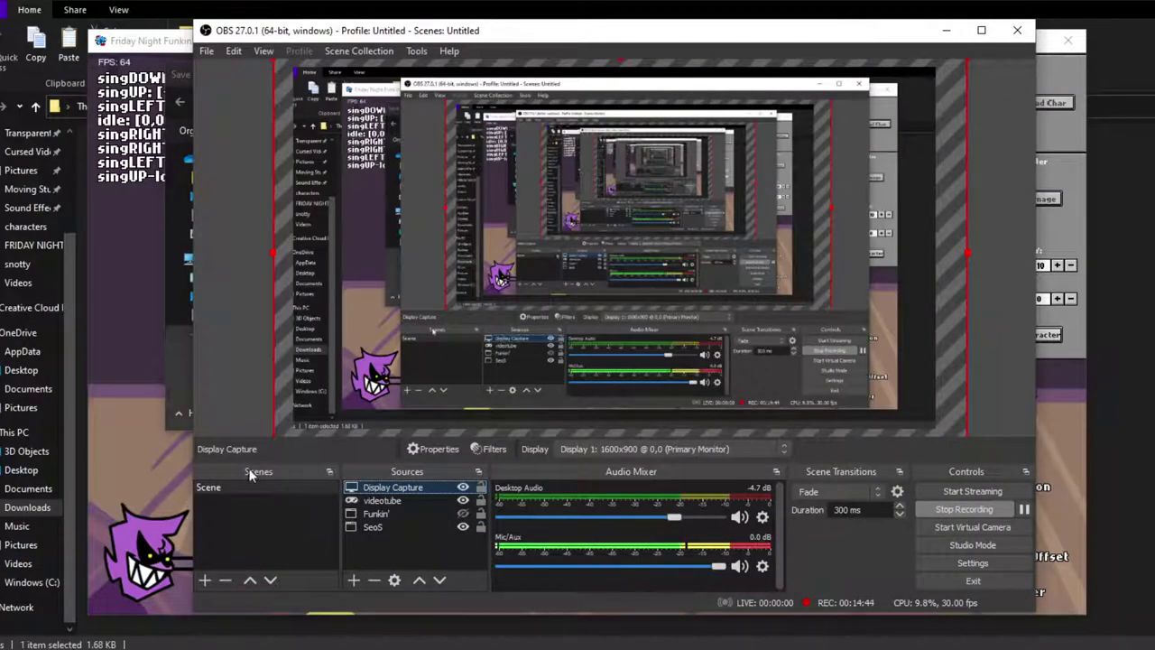
Return to the character's Save As dialog and browse to the mods folder of PsychEngine inside FRIDAY NIGHT FUNKIN.
left_click(174, 385)
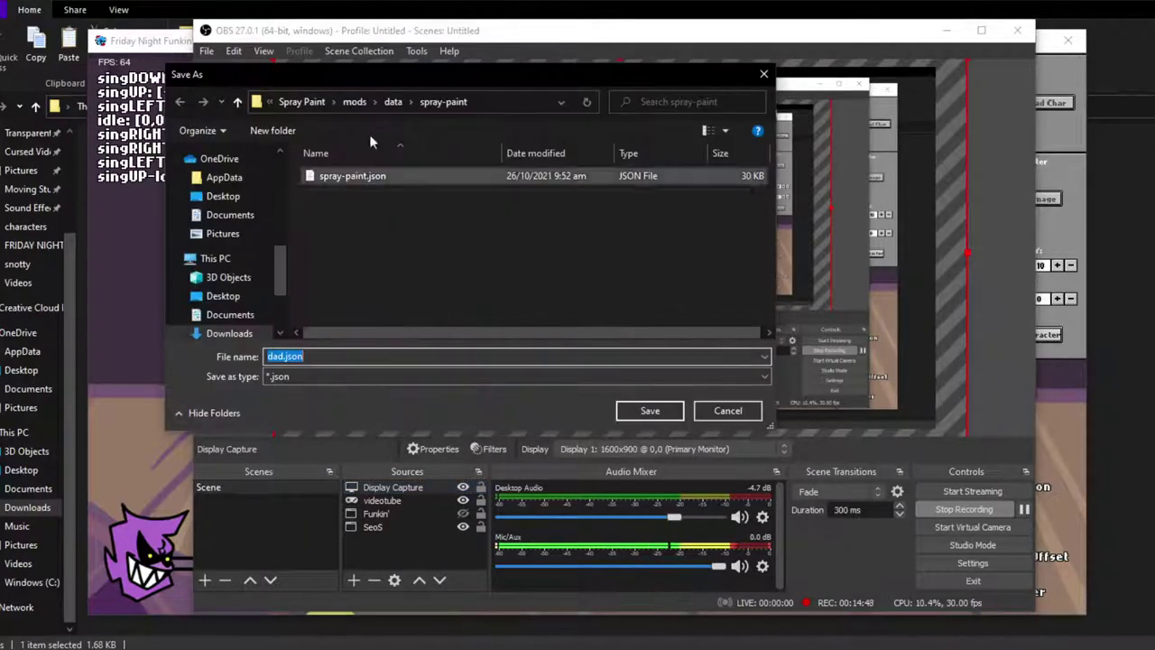
left_click_drag(409, 77, 535, 90)
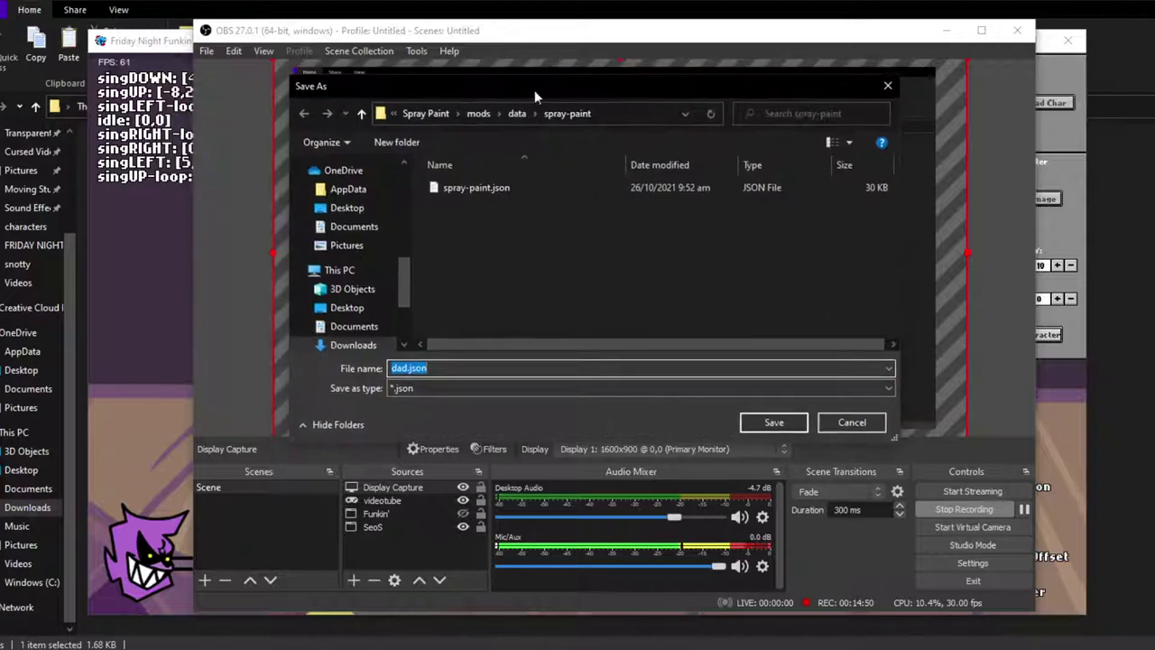
left_click(478, 113)
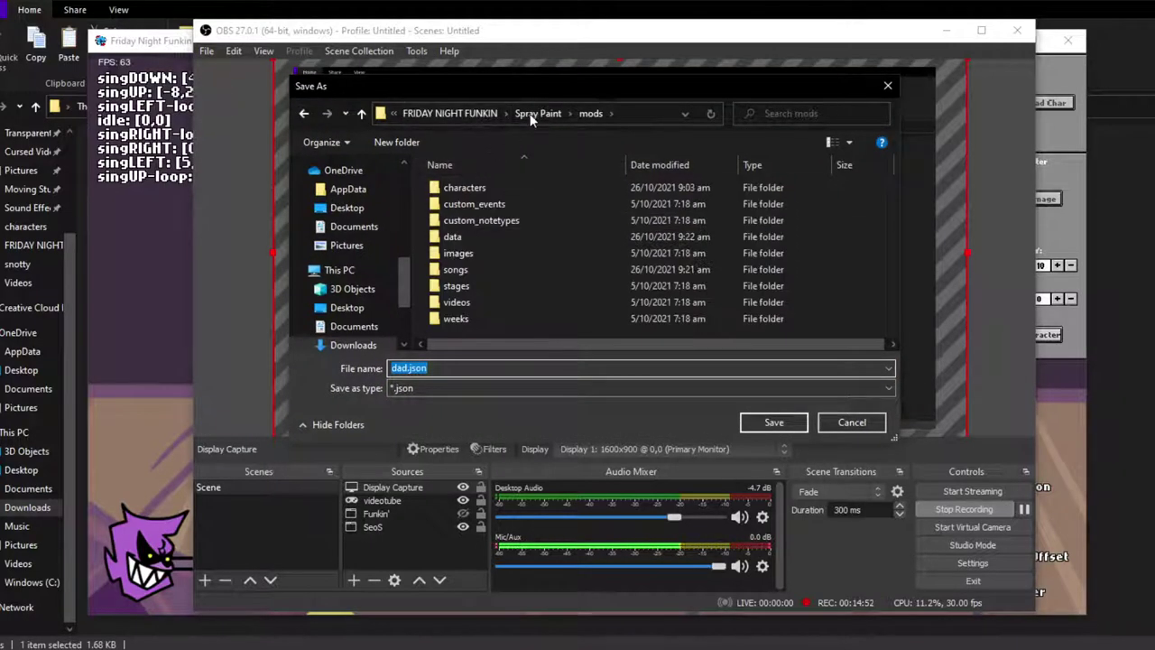
left_click(449, 113)
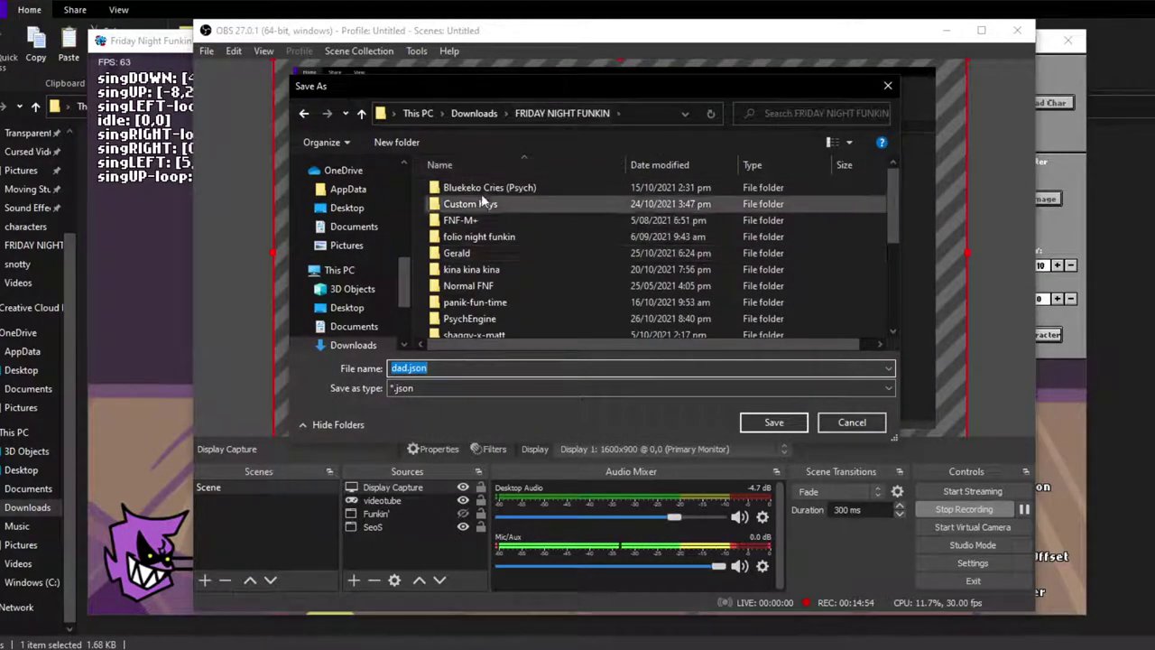
scroll(498, 262, "down", 1)
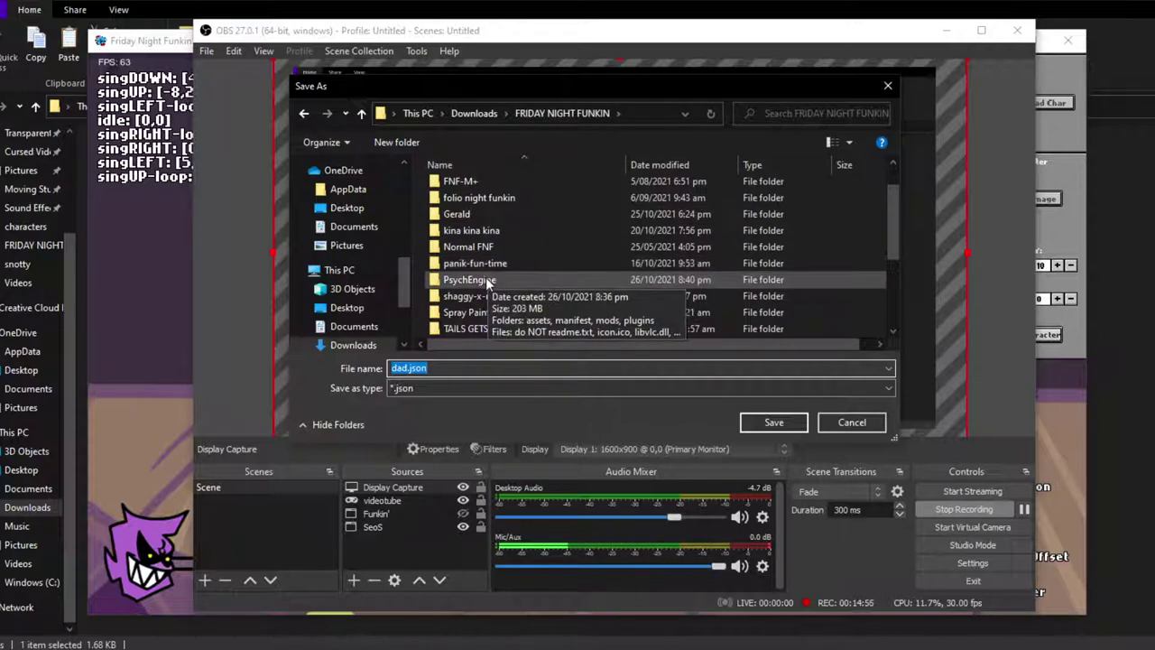
double_click(487, 281)
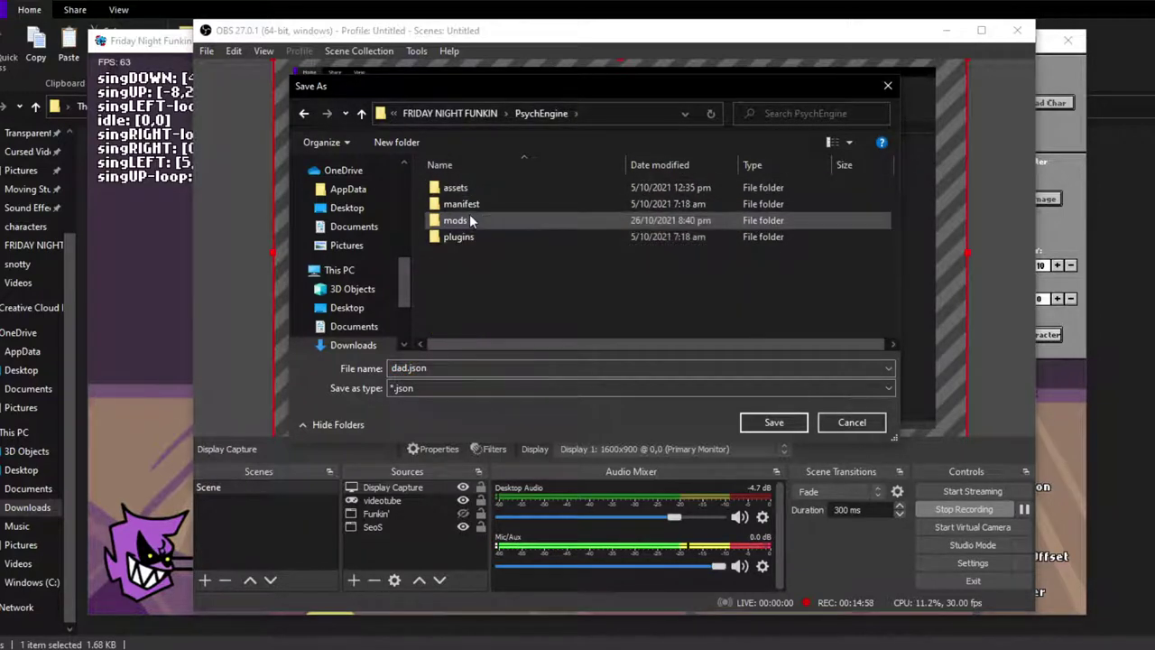
double_click(470, 220)
left_click(467, 256)
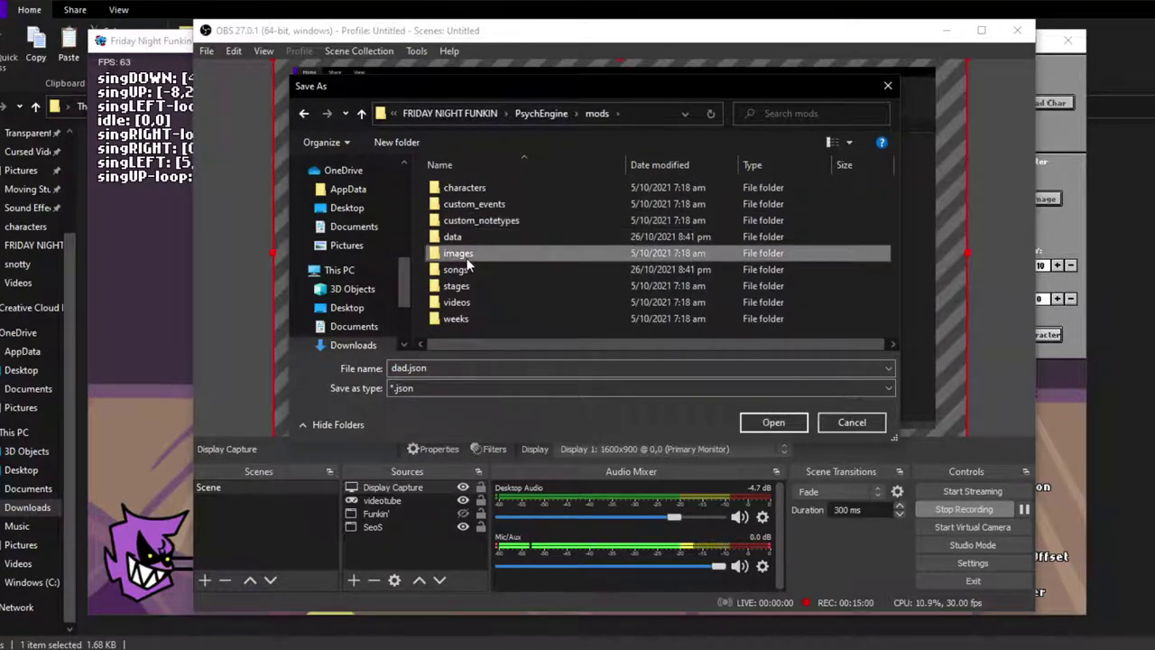
double_click(468, 258)
double_click(462, 188)
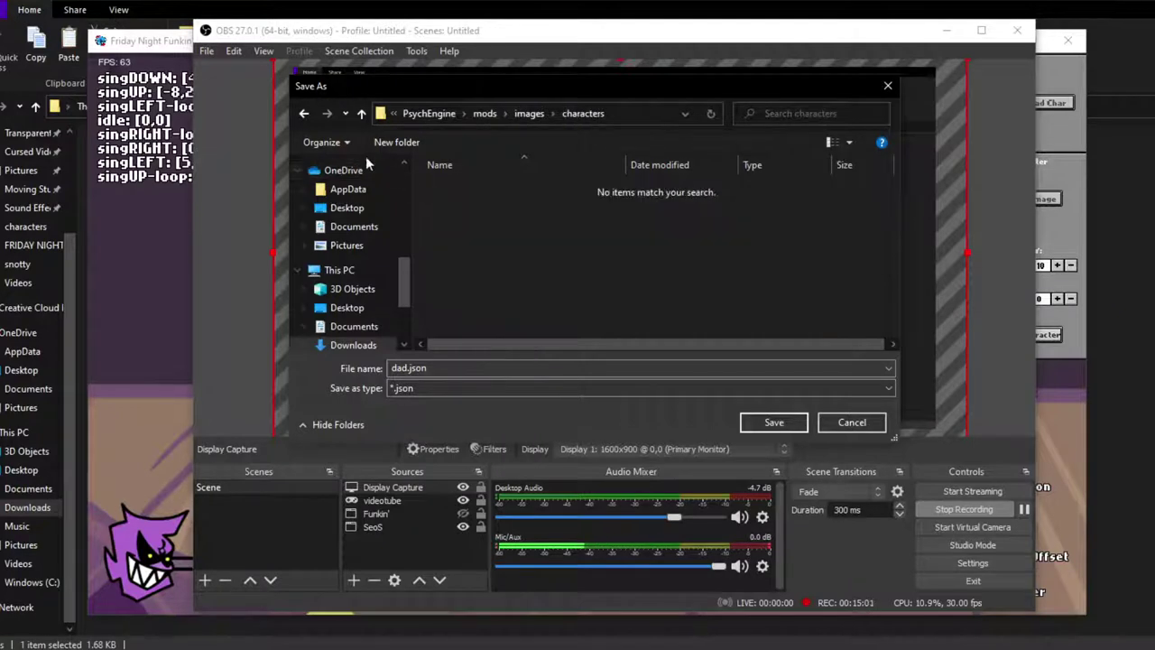
left_click(307, 124)
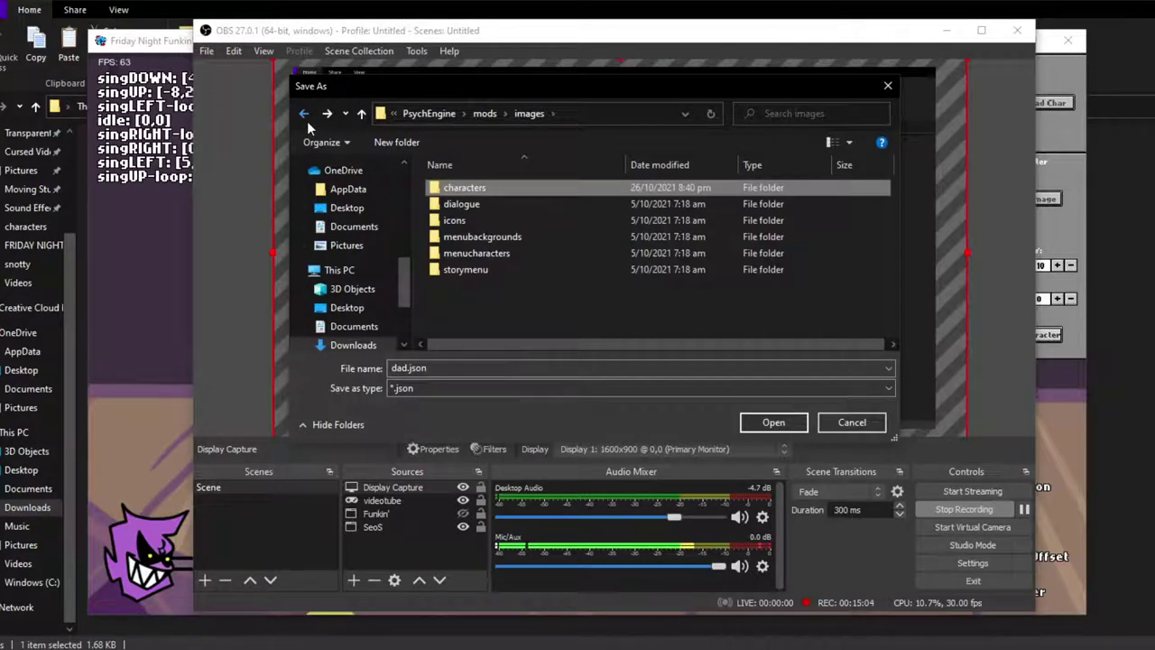
left_click(307, 124)
double_click(465, 236)
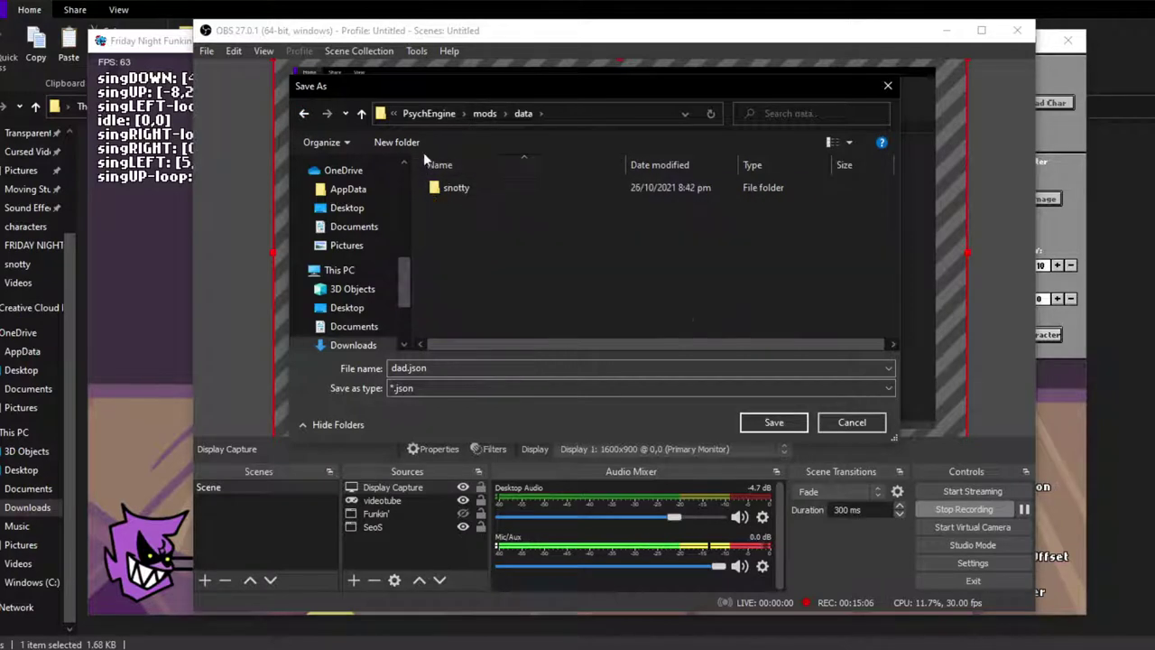
left_click(305, 115)
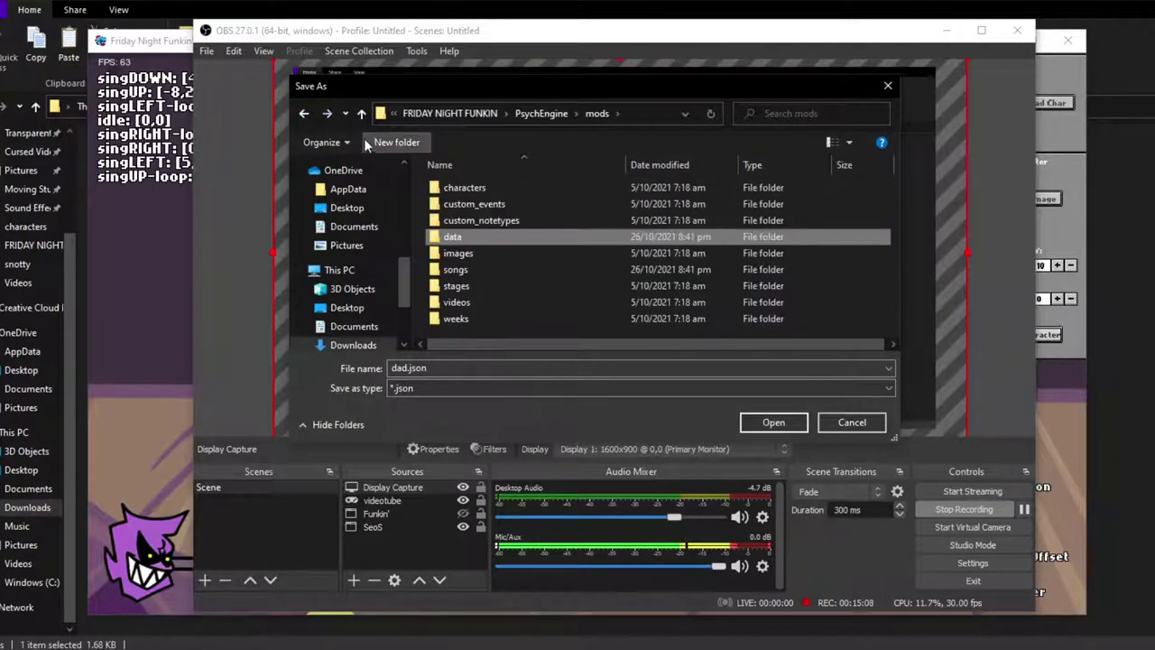
Save the character as snotty.json in the characters folder inside mods.
double_click(441, 187)
left_click(404, 368)
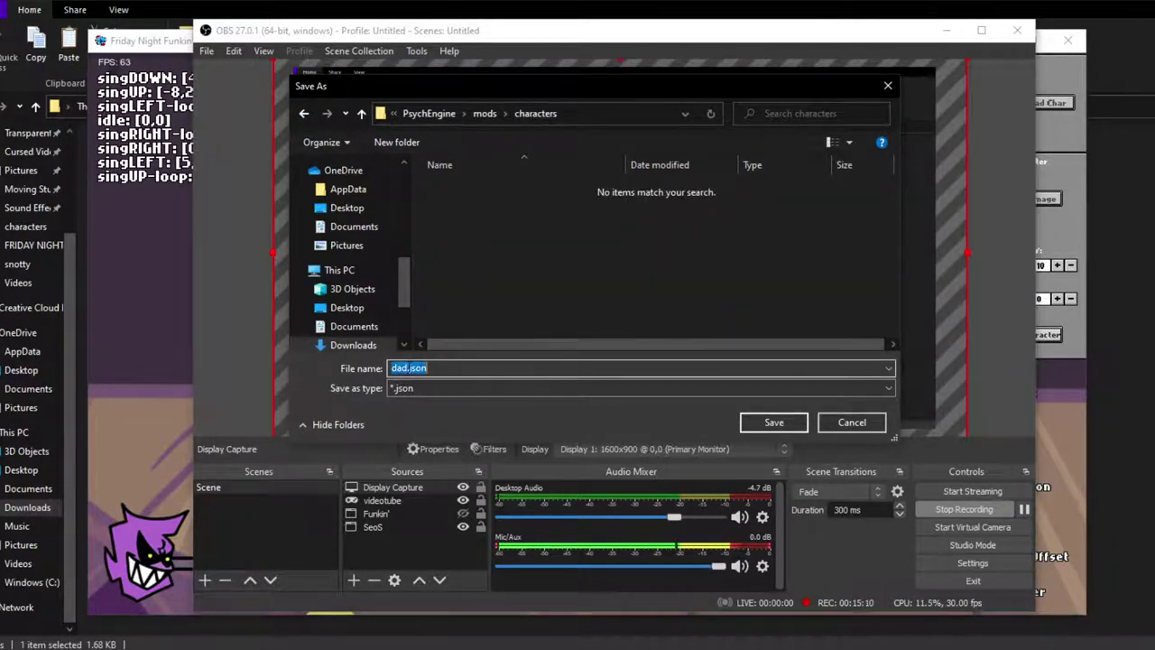
left_click(407, 368)
key("BackSpace")
key("BackSpace")
key("BackSpace")
type("snotty")
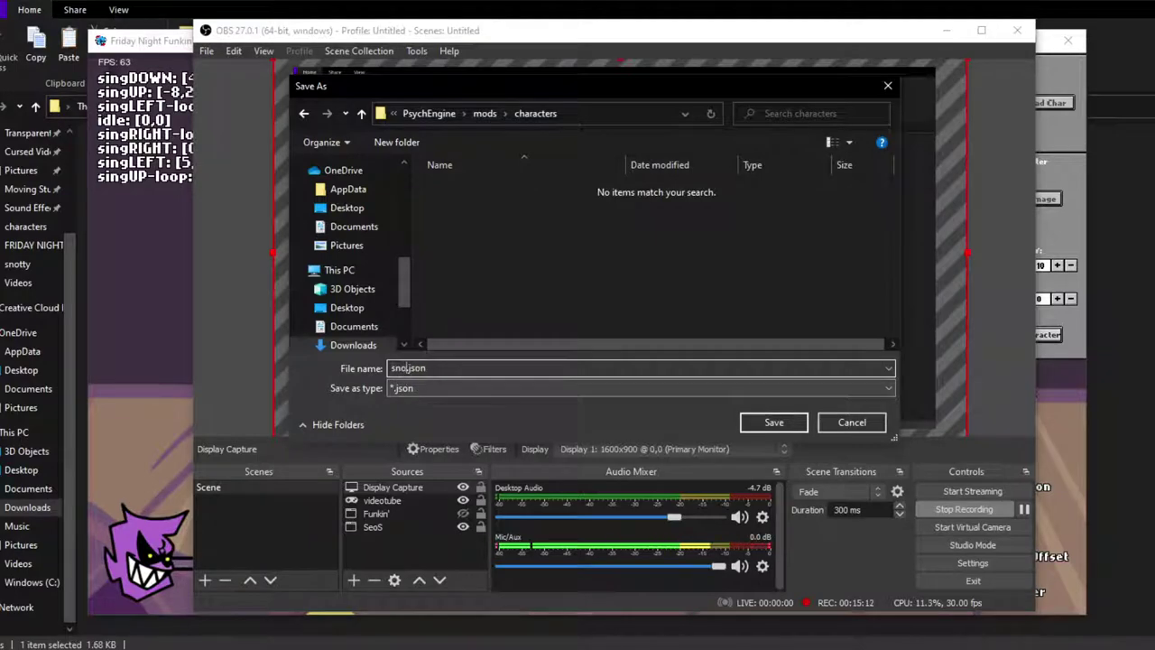
left_click(774, 423)
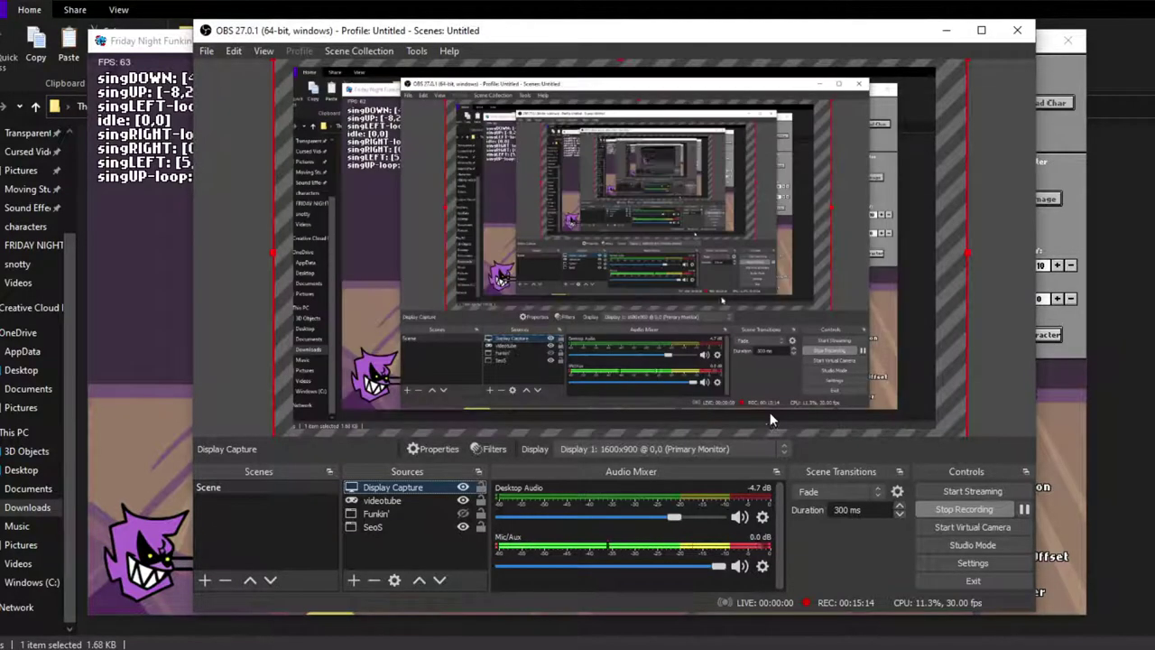
Close the running game and open characterList.txt from PsychEngine's assets/data folder.
left_click(158, 411)
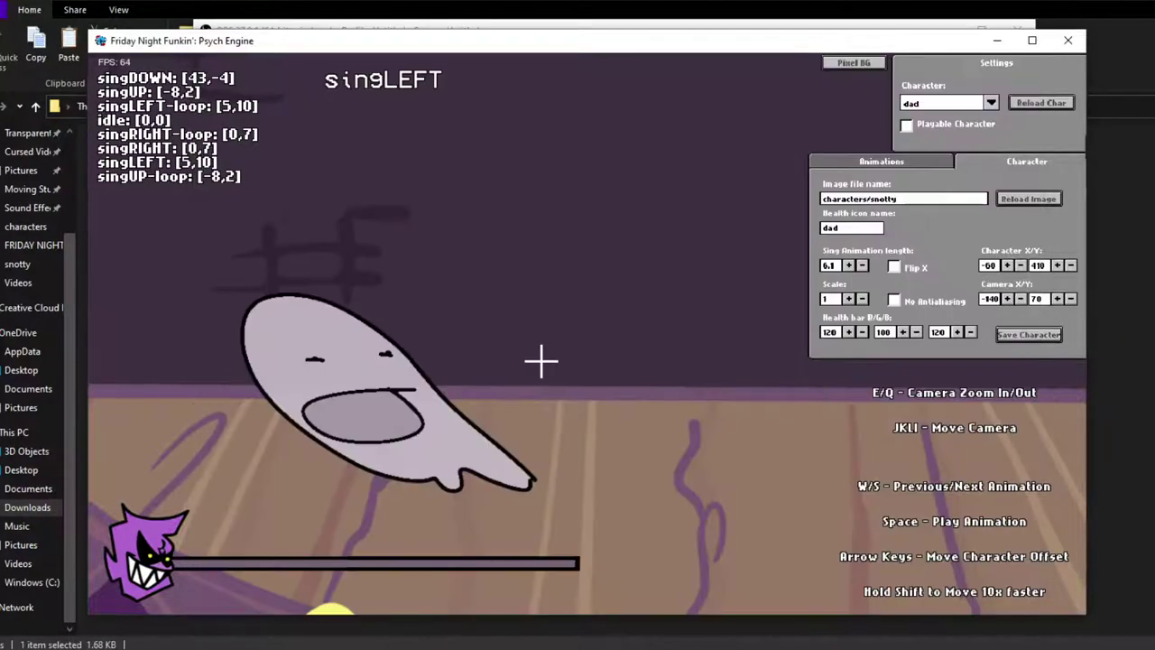
left_click(1079, 42)
left_click(221, 107)
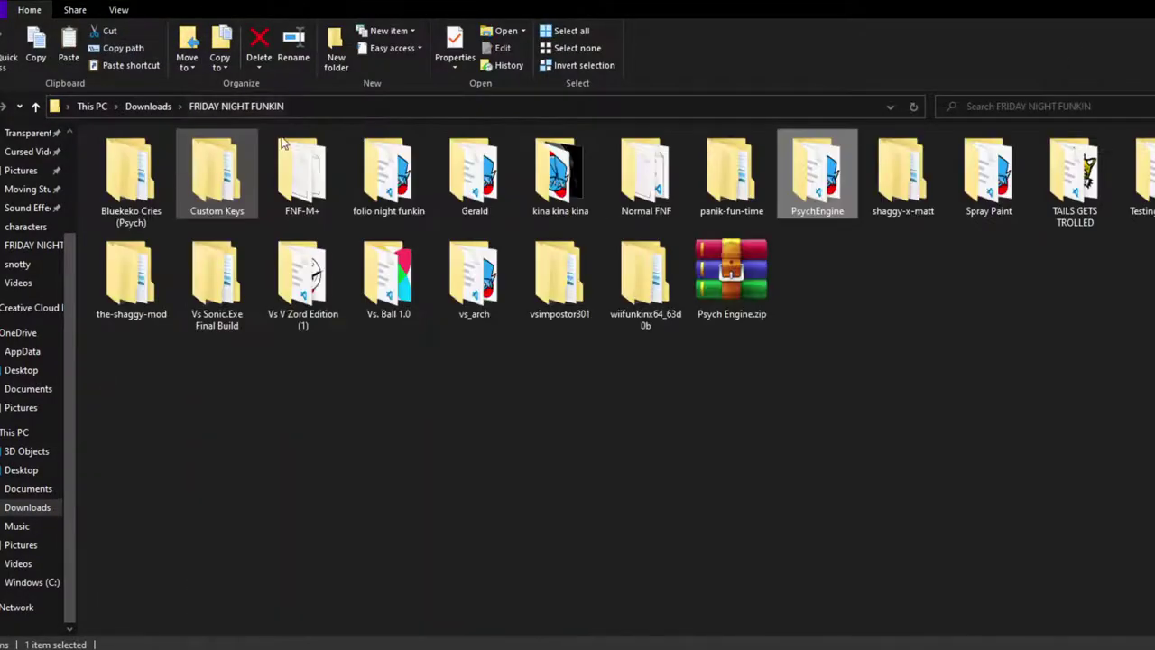
double_click(820, 173)
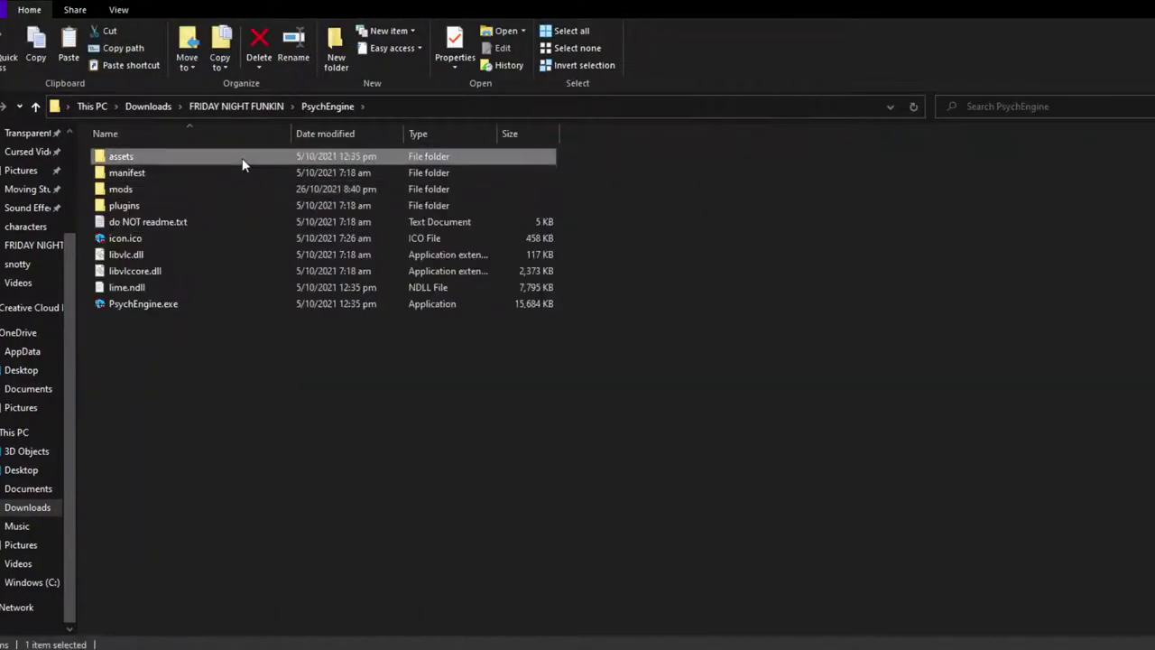
double_click(242, 158)
double_click(148, 176)
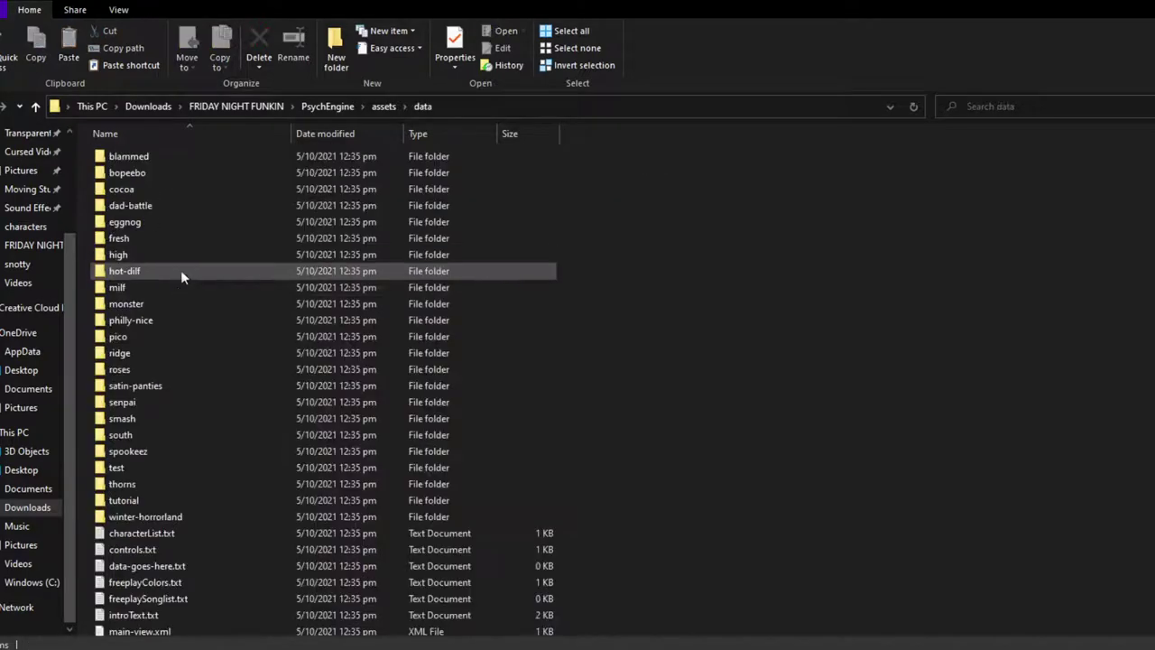
scroll(189, 325, "down", 1)
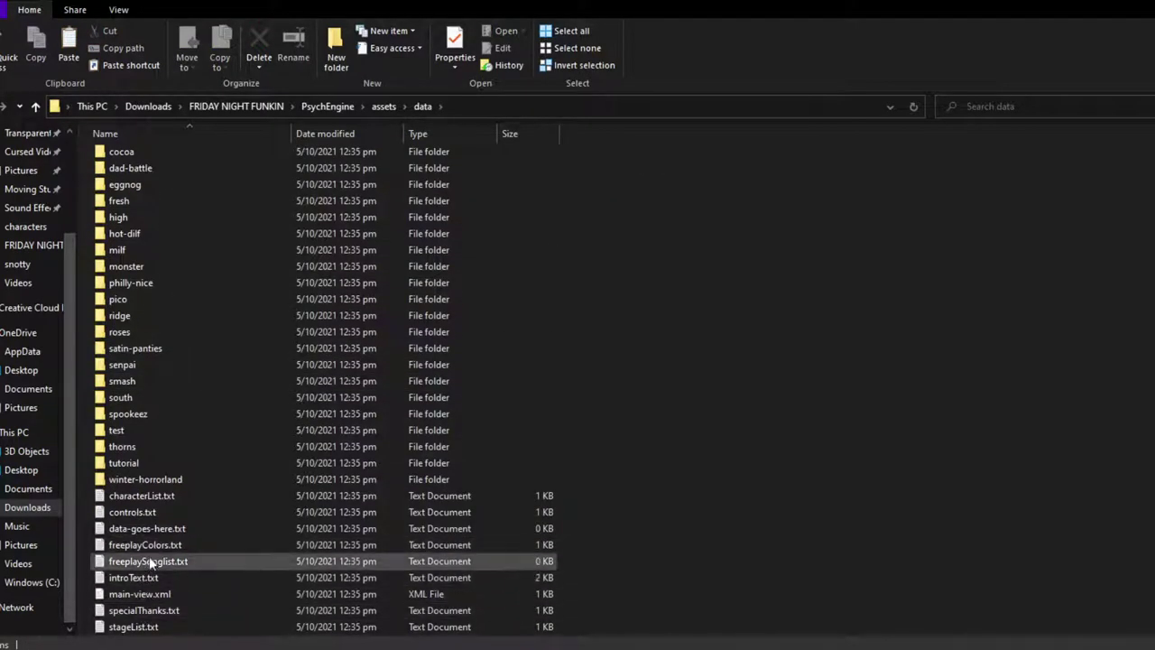
double_click(172, 499)
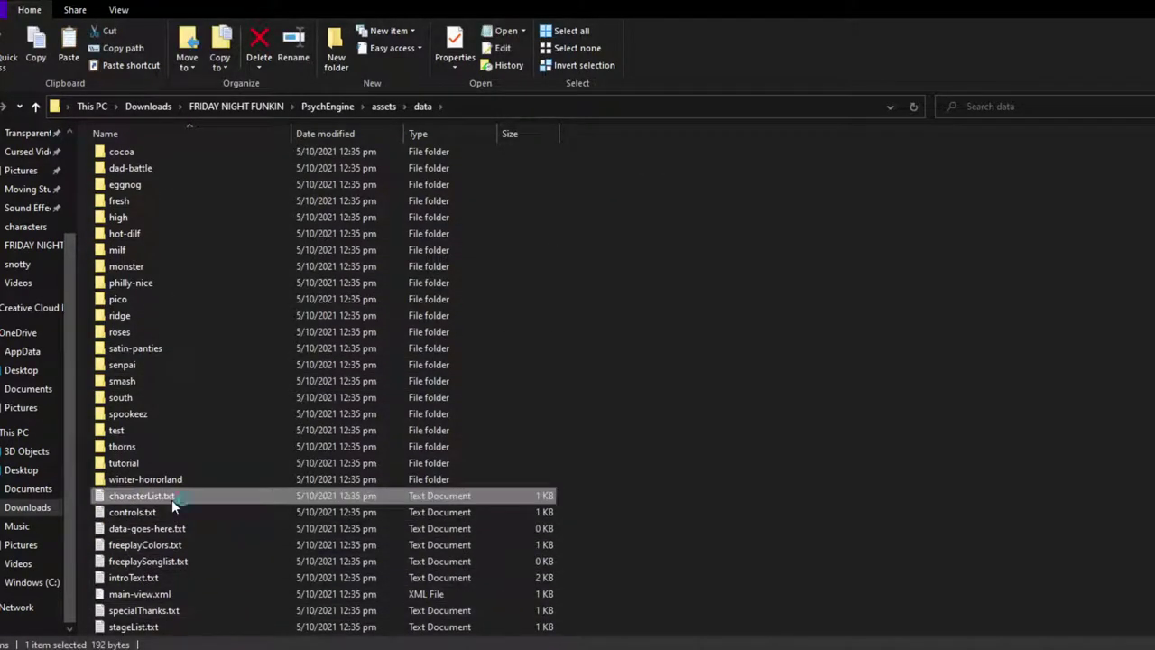
Add snotty as a new last line in characterList.txt, save and close it, and return to the PsychEngine folder.
key("Return")
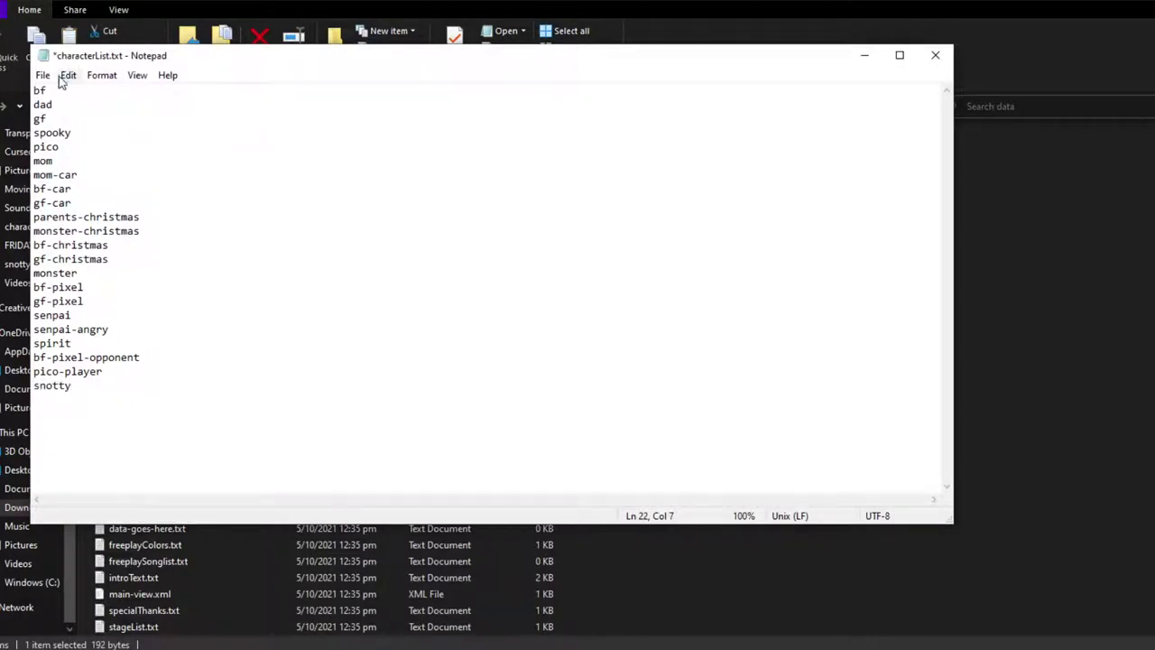
left_click(42, 75)
left_click(72, 140)
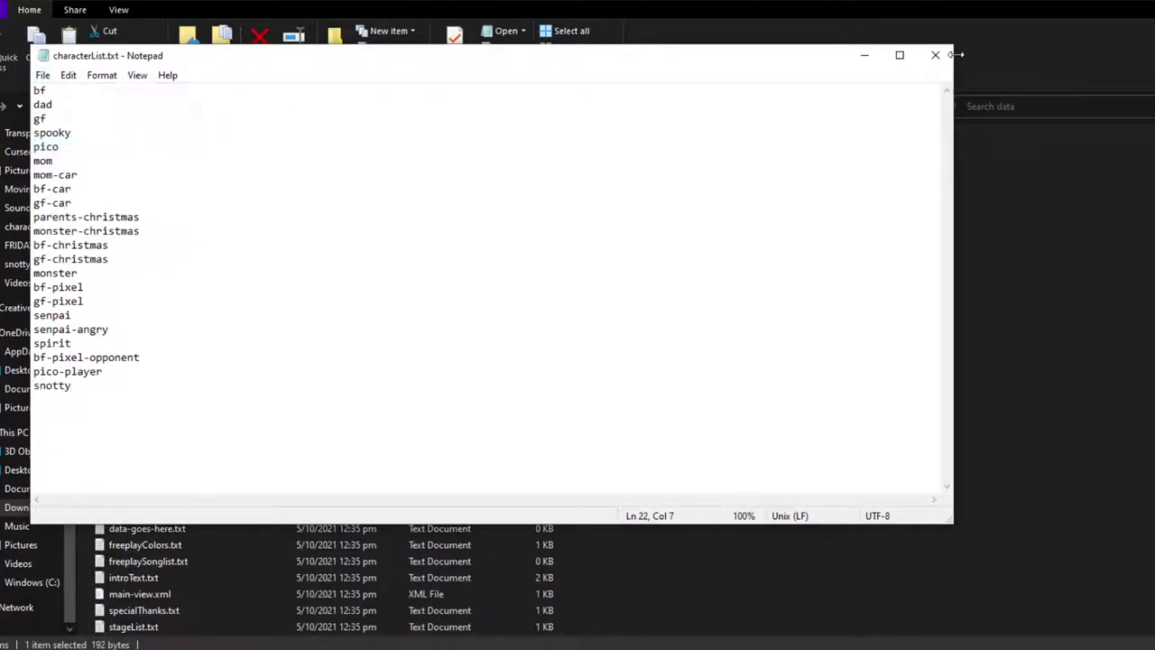
left_click(938, 55)
left_click(315, 104)
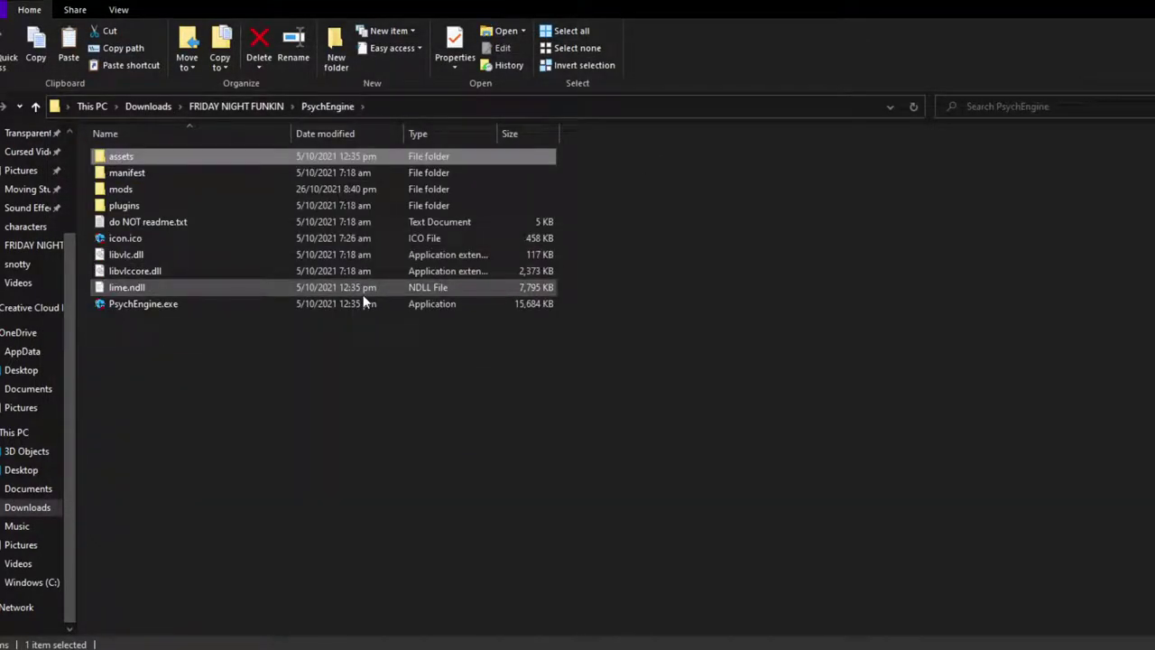
left_click(260, 376)
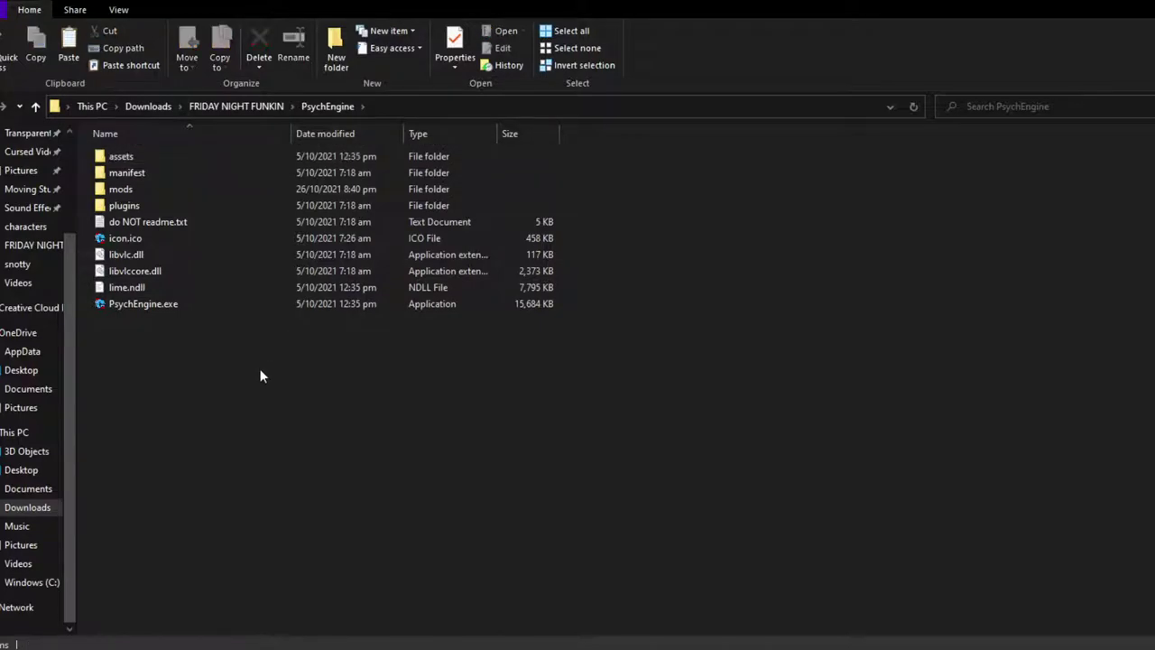
left_click_drag(274, 342, 302, 313)
left_click(717, 356)
double_click(401, 313)
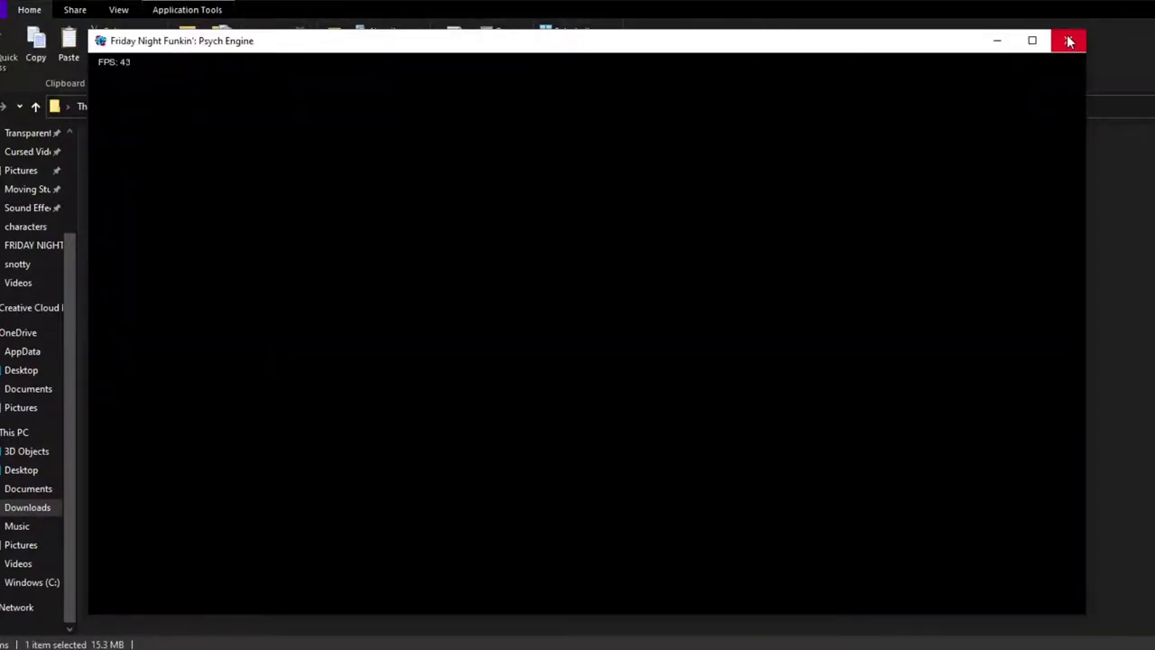
left_click(1069, 41)
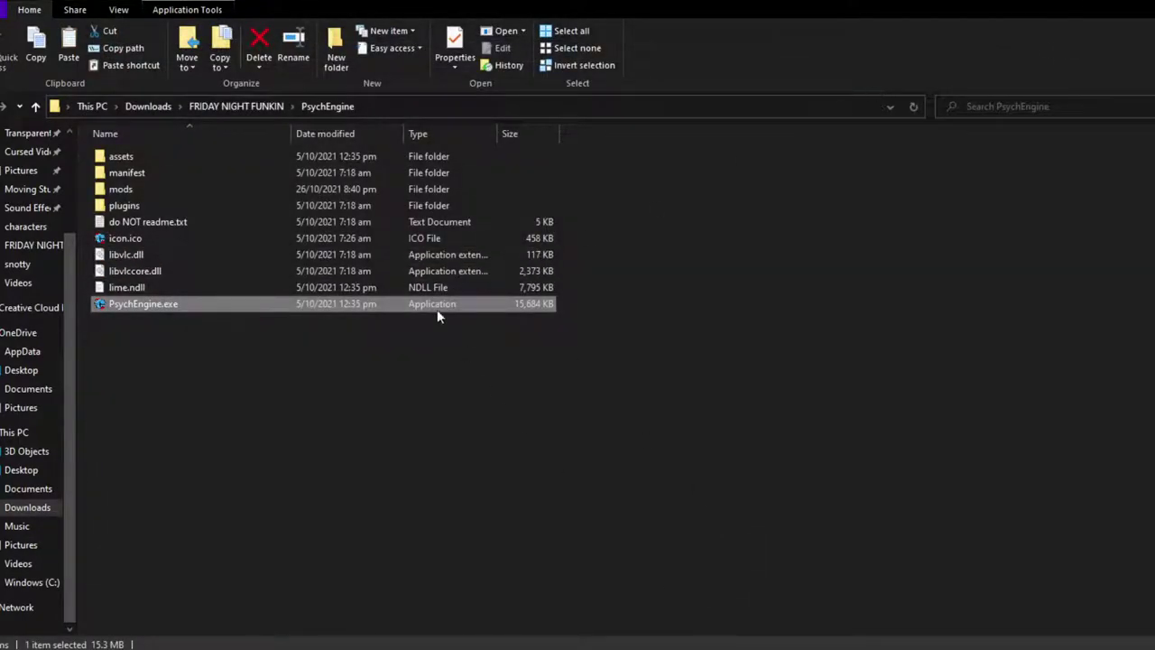
Delete all files in the assets/weeks folder and return to the PsychEngine folder.
double_click(315, 156)
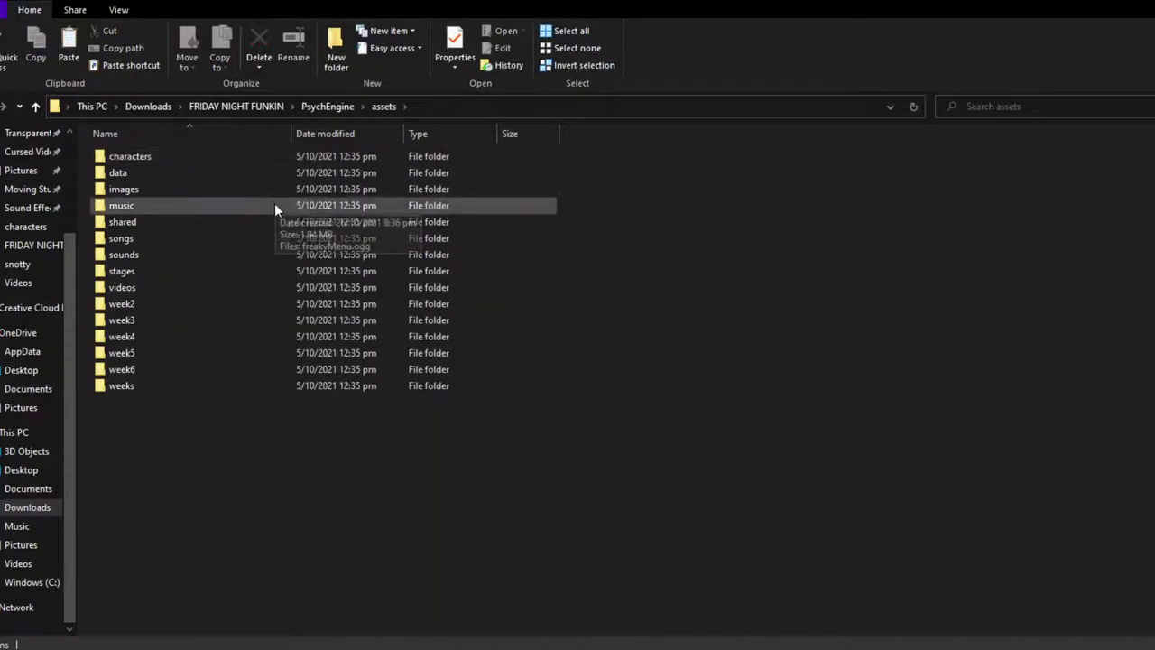
double_click(253, 388)
left_click_drag(210, 506, 251, 157)
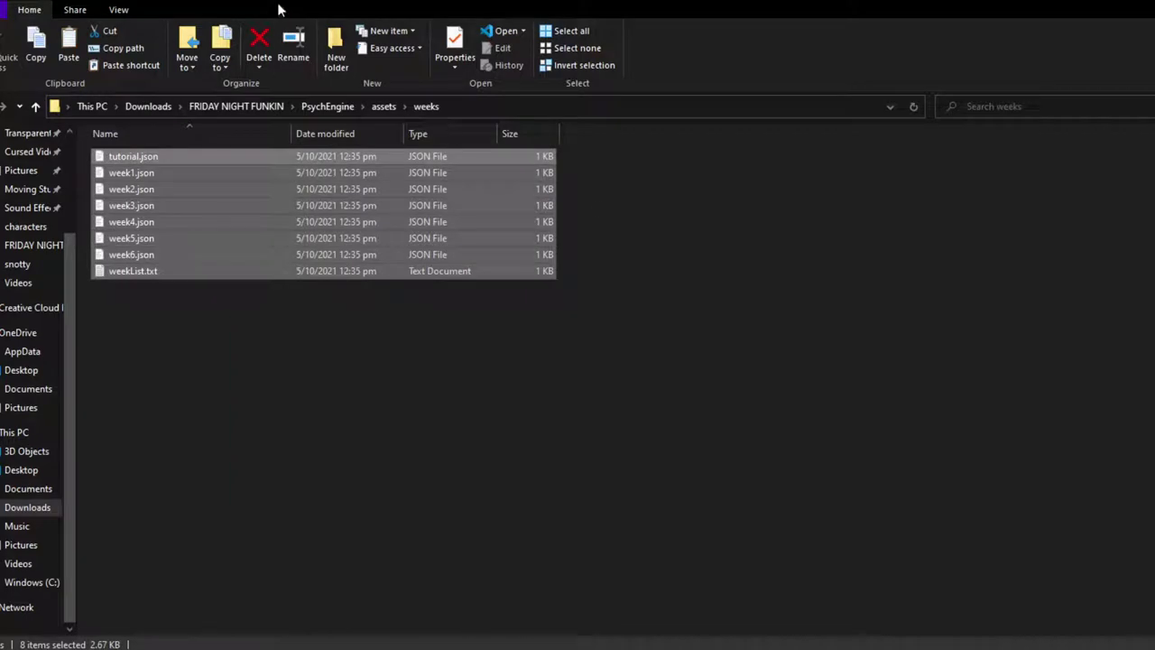
left_click(264, 34)
left_click(313, 109)
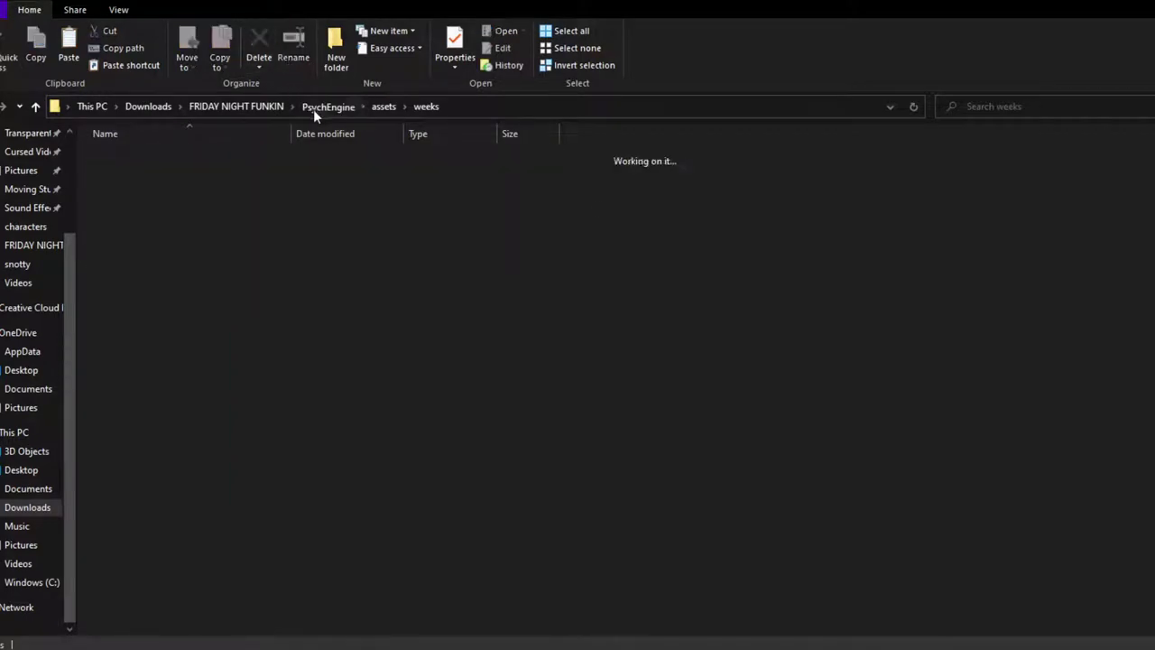
Launch PsychEngine.exe, skip the intro to the main menu and lower the game's volume.
double_click(209, 304)
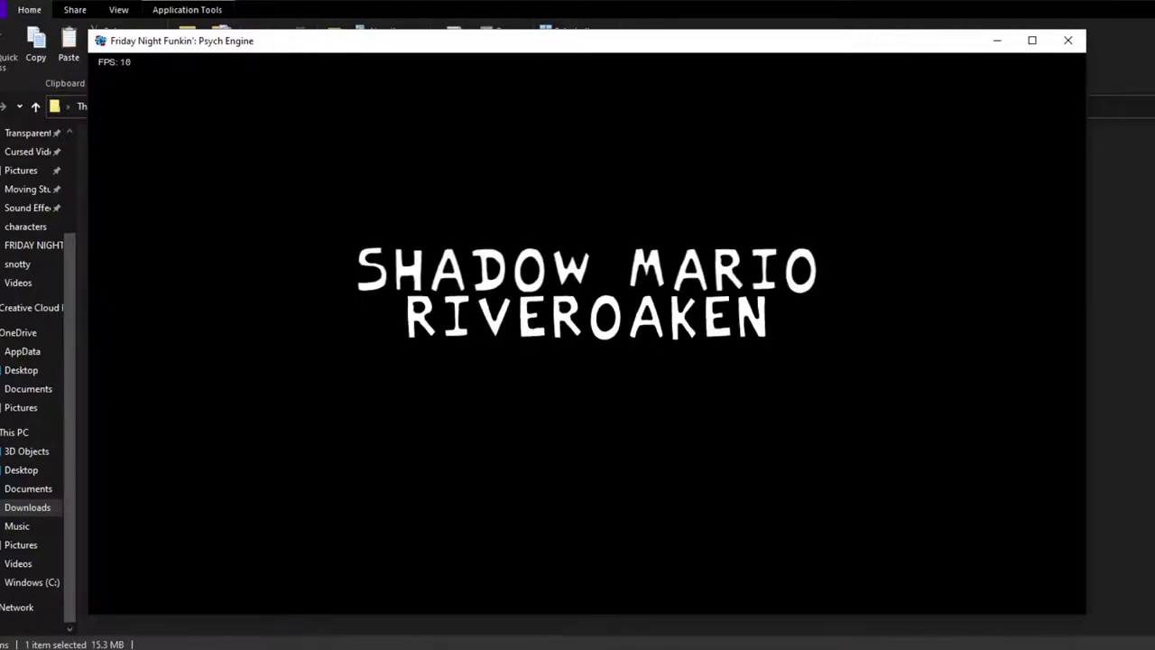
key("Return")
key("Return")
key("minus")
key("minus")
key("minus")
key("minus")
key("minus")
key("minus")
key("minus")
key("minus")
key("minus")
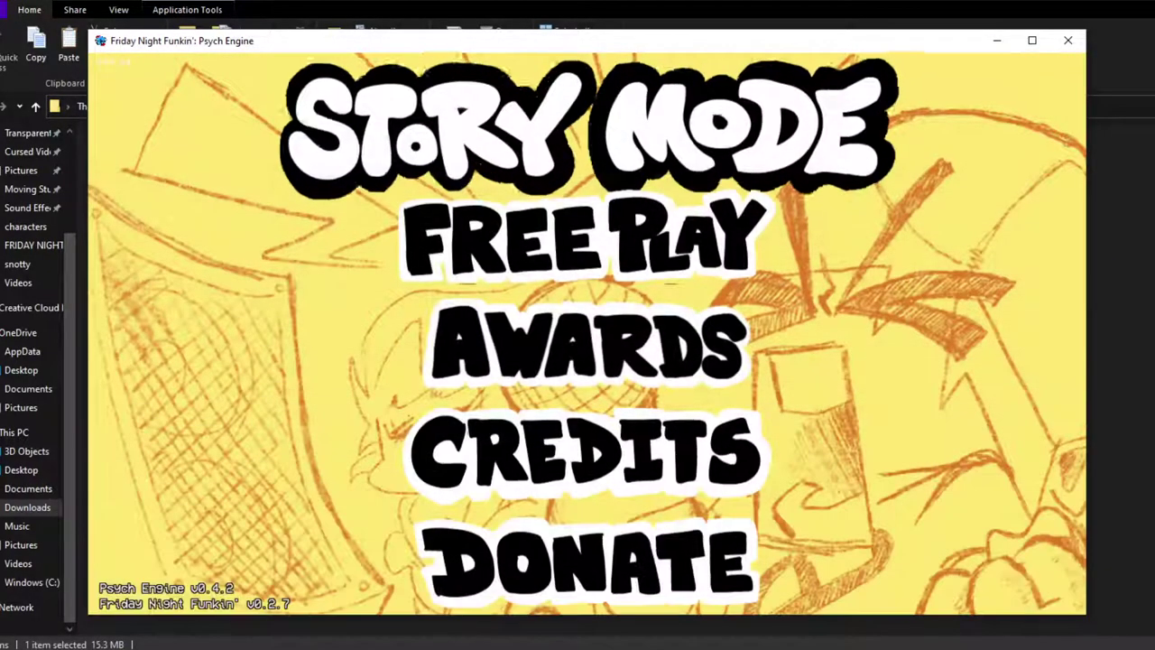
Open the Week Editor and replace the week's song list with Snotty.
key("7")
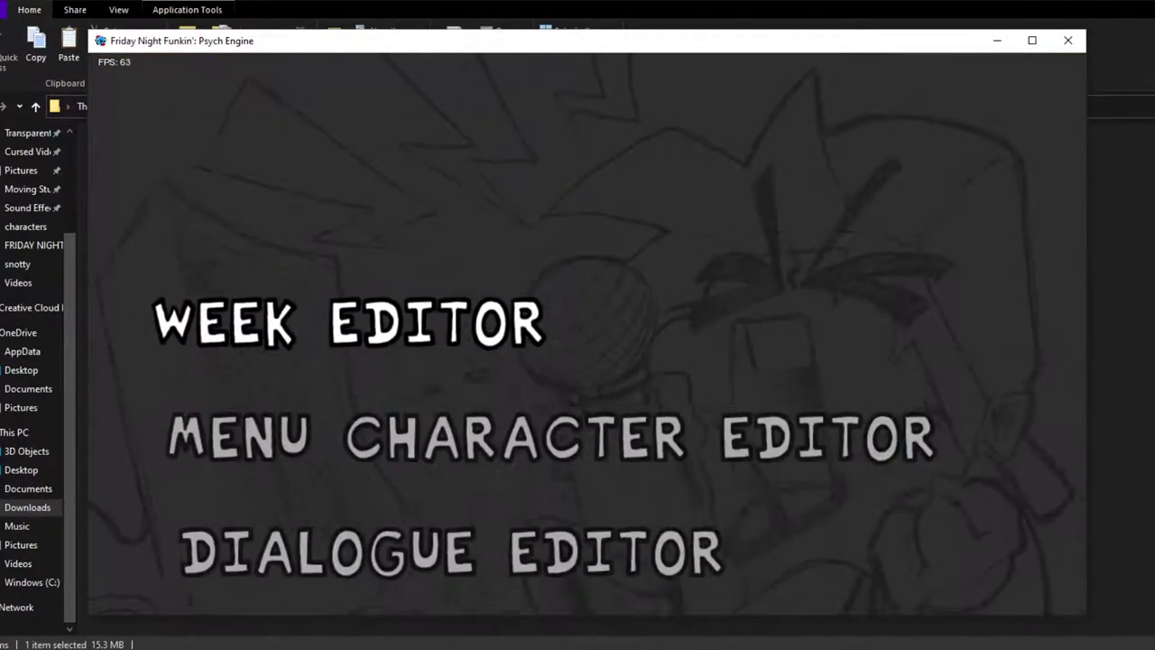
key("Return")
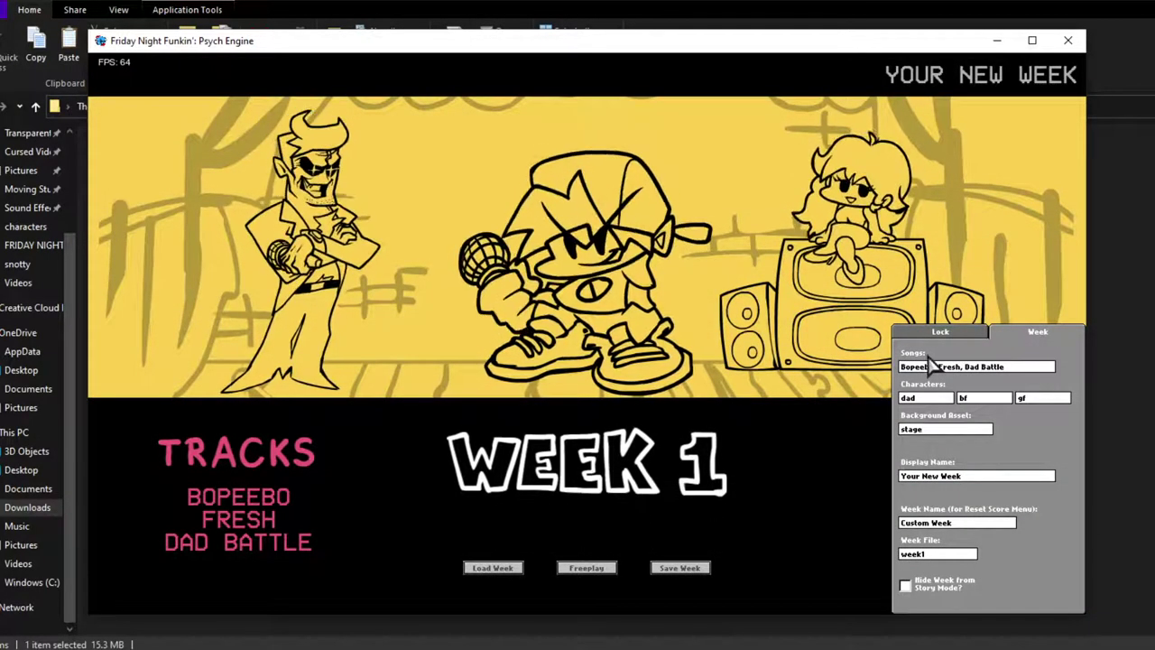
left_click(1012, 367)
key("BackSpace")
key("BackSpace")
key("BackSpace")
key("BackSpace")
key("BackSpace")
key("BackSpace")
key("BackSpace")
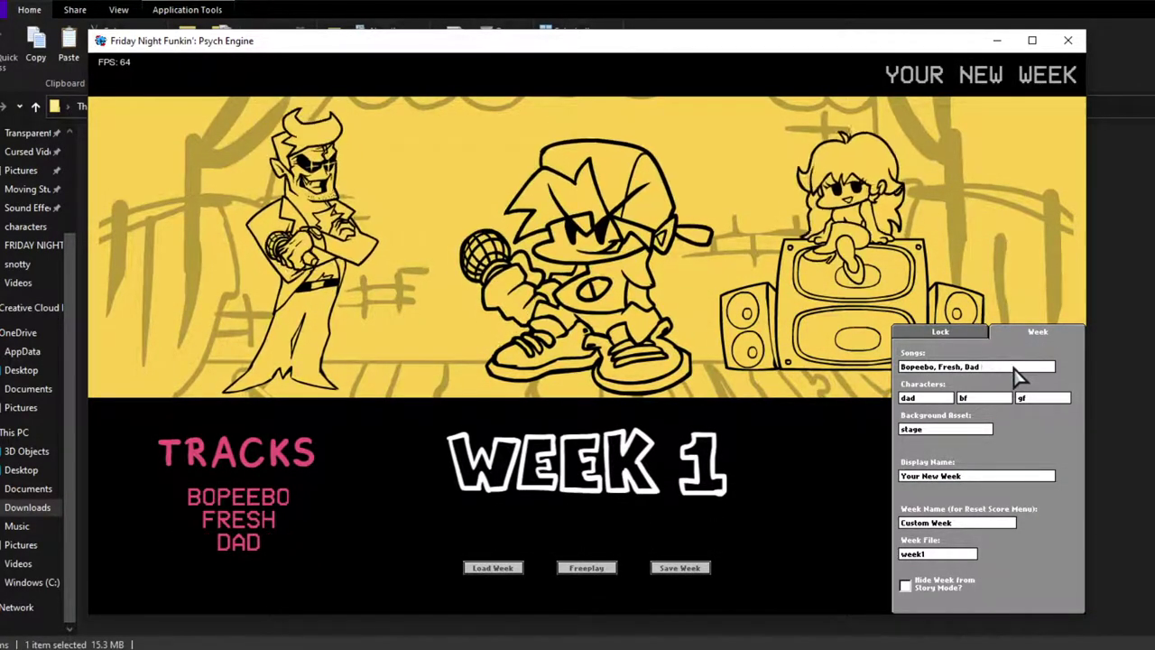
key("BackSpace")
key("BackSpace")
key("BackSpace")
key("BackSpace")
key("BackSpace")
key("BackSpace")
key("BackSpace")
key("BackSpace")
key("BackSpace")
key("BackSpace")
key("BackSpace")
key("BackSpace")
key("BackSpace")
key("BackSpace")
key("BackSpace")
key("BackSpace")
key("BackSpace")
key("BackSpace")
key("BackSpace")
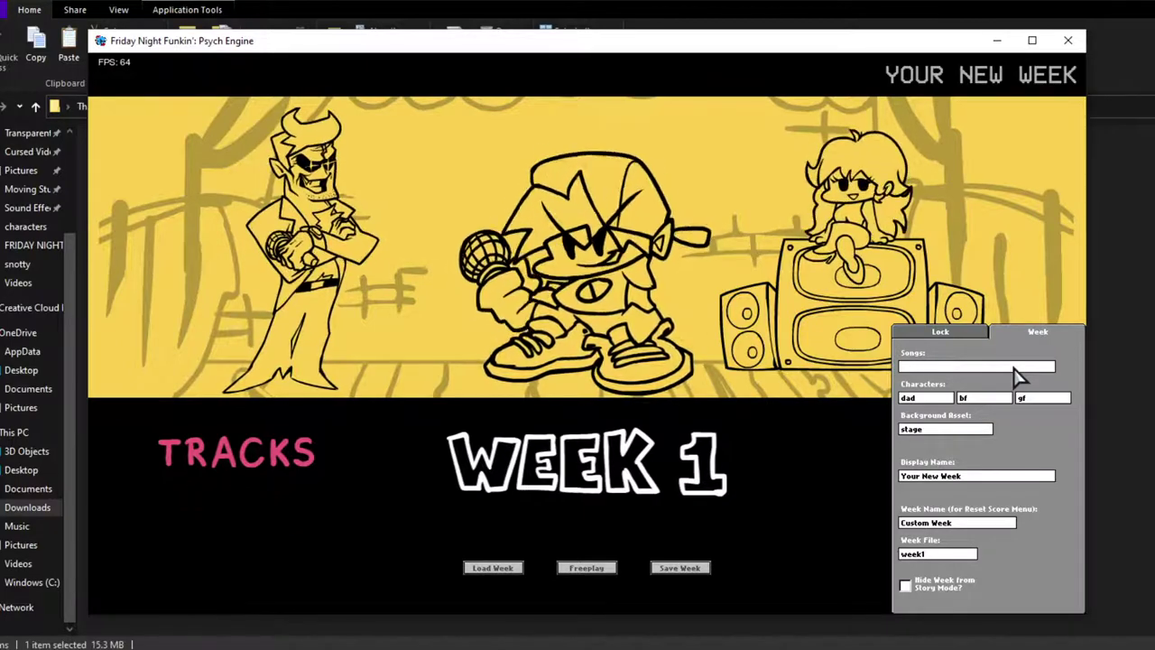
type("Sn")
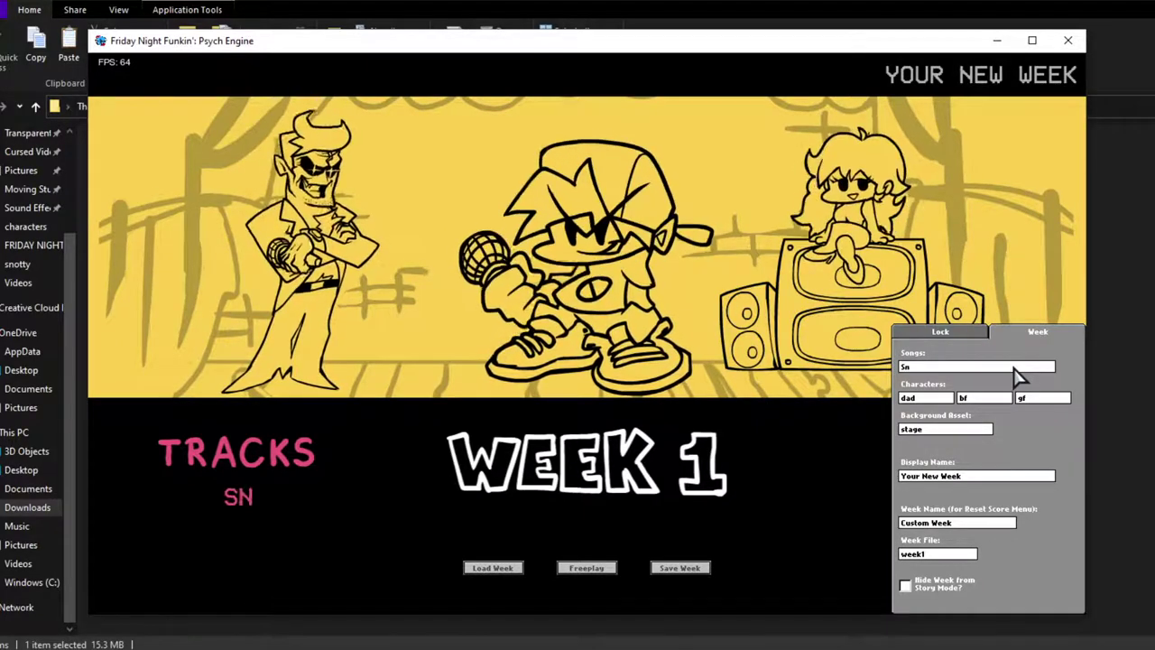
type("otty")
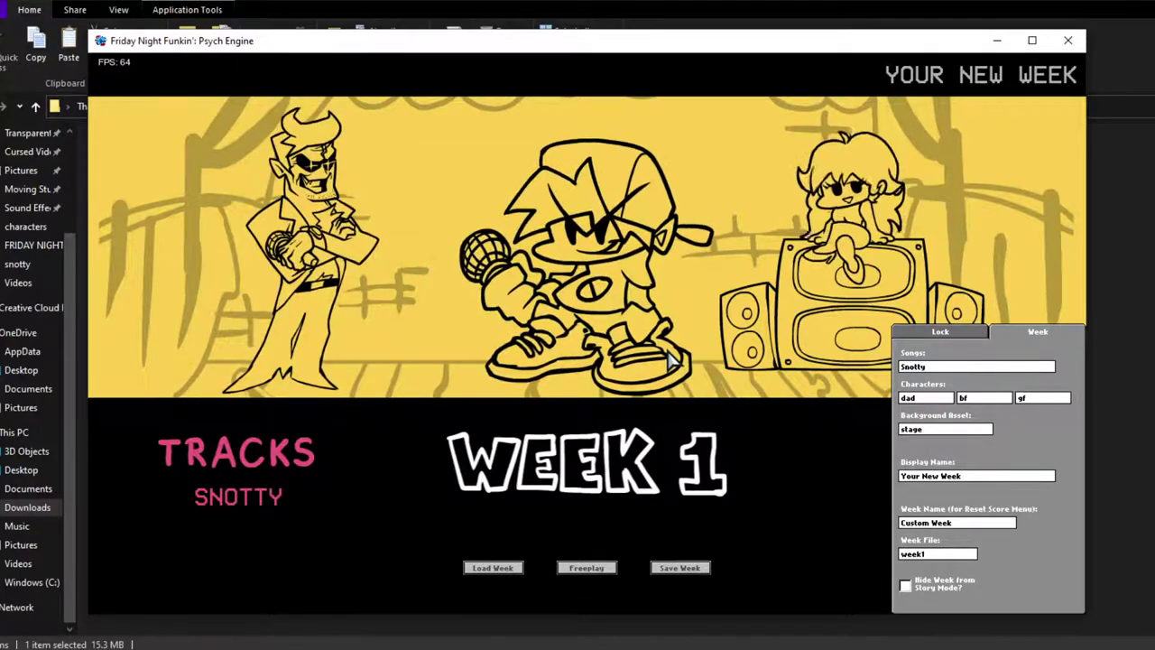
left_click(946, 368)
type(",")
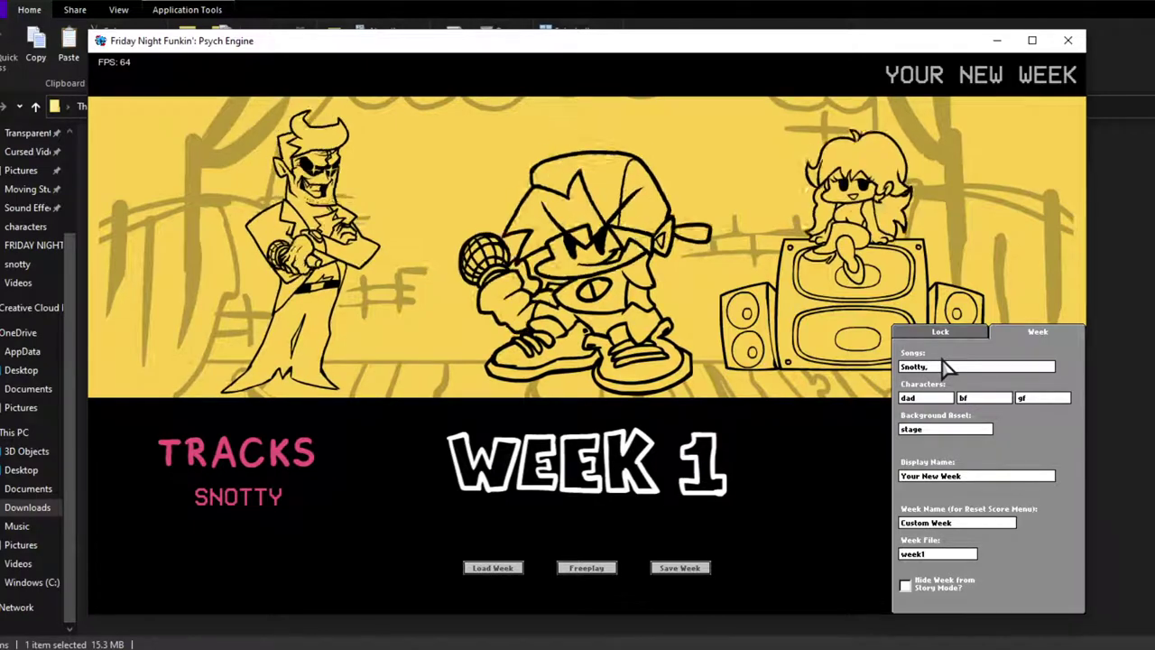
key("BackSpace")
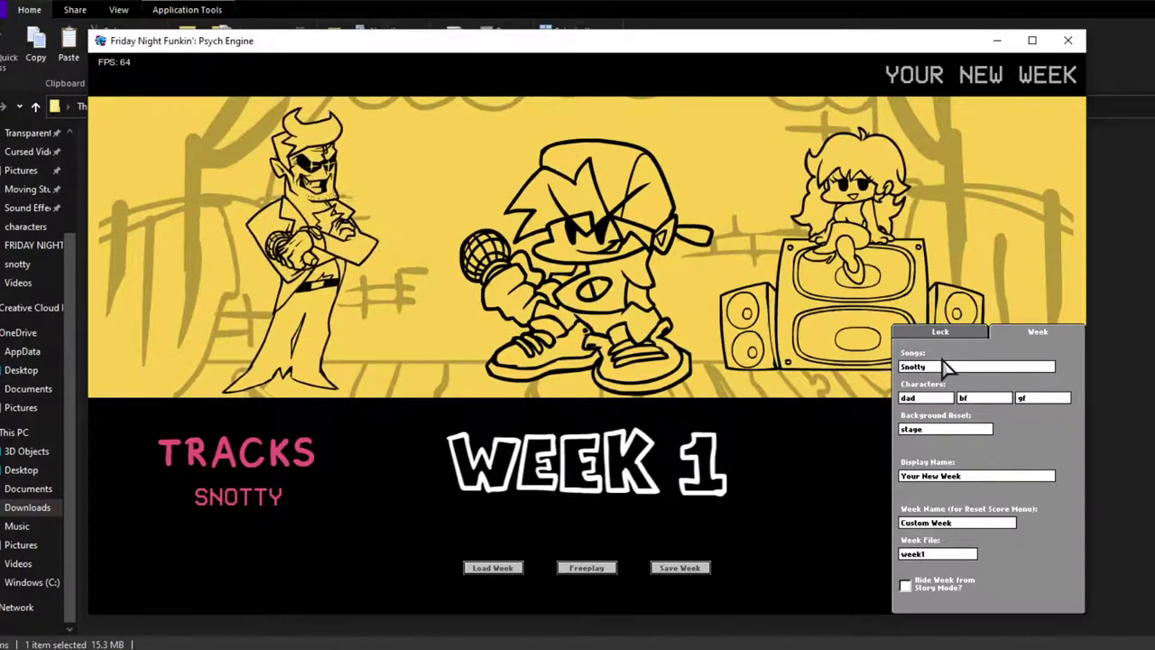
Replace the week's opponent character dad with snotty.
key("BackSpace")
key("BackSpace")
key("BackSpace")
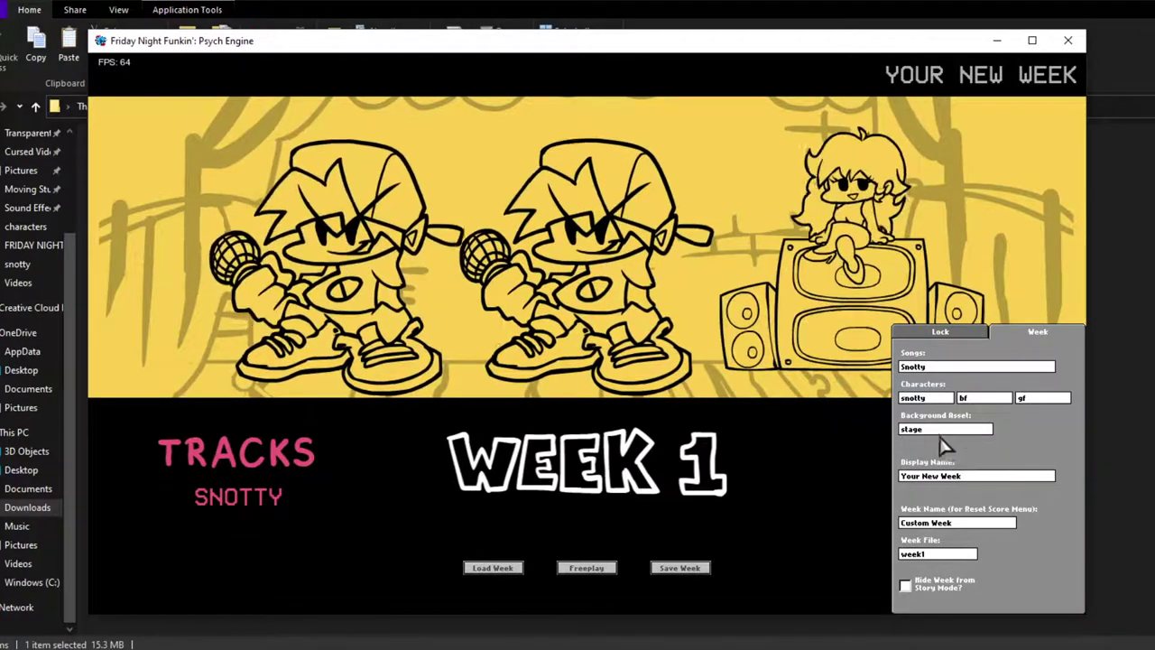
Set the week's display name to "please end me".
key("BackSpace")
key("BackSpace")
key("BackSpace")
key("BackSpace")
key("BackSpace")
key("BackSpace")
key("BackSpace")
key("BackSpace")
key("BackSpace")
key("BackSpace")
key("BackSpace")
key("BackSpace")
key("BackSpace")
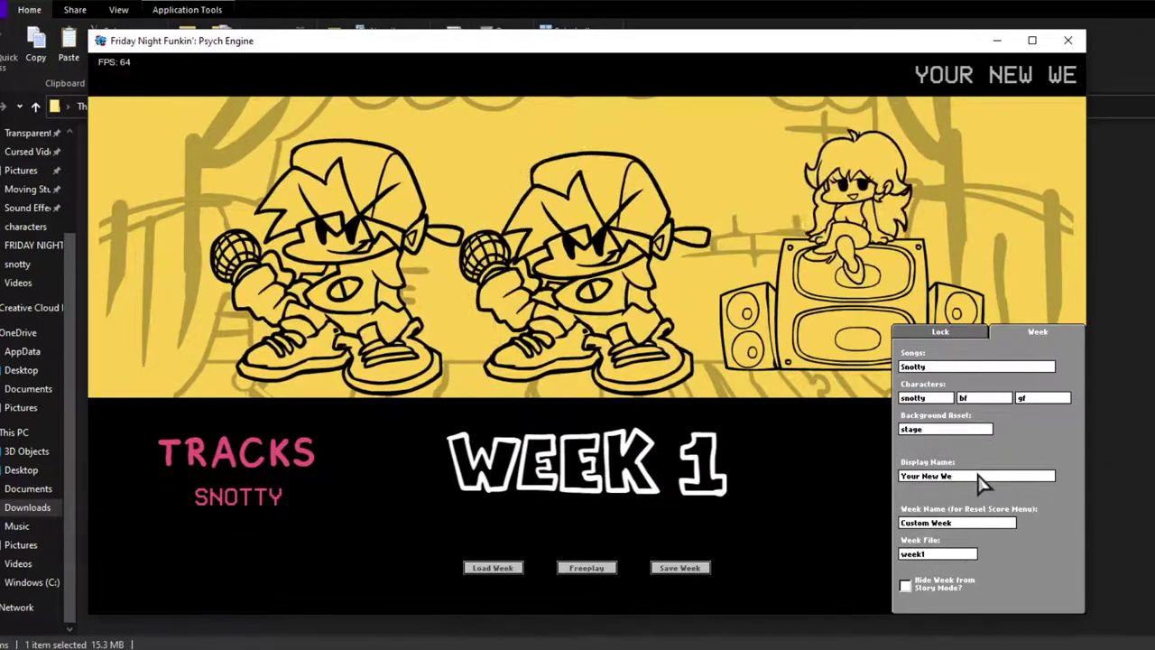
type("please end me")
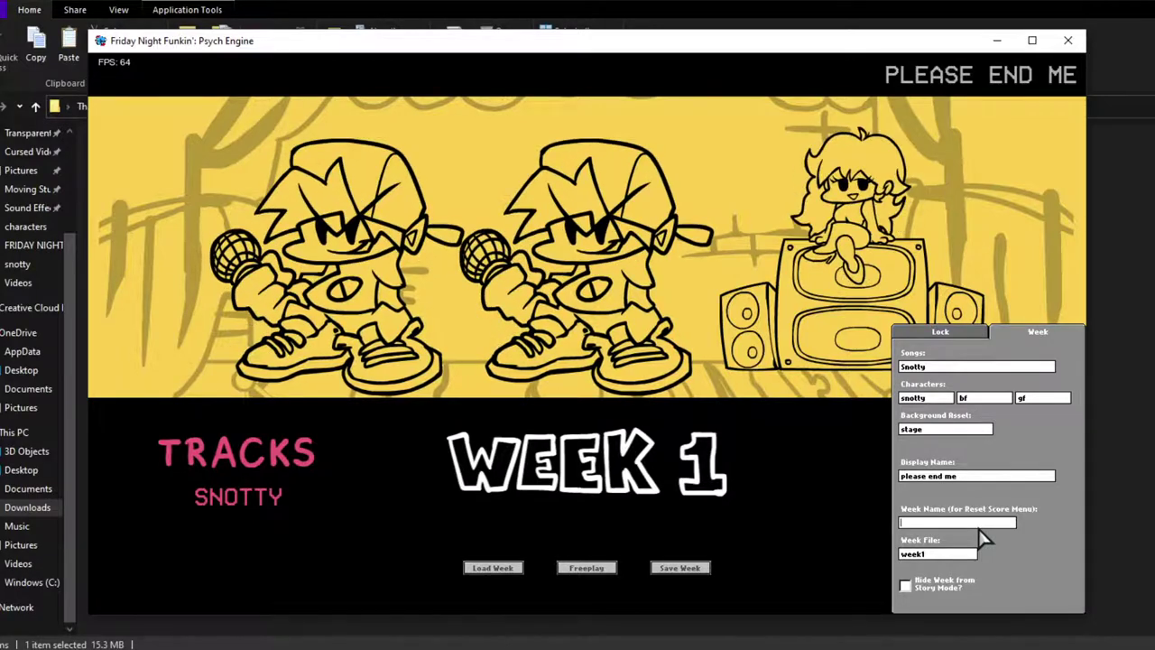
Set the week name for the reset score menu to bababooey and glance at the lock settings.
type("abooey")
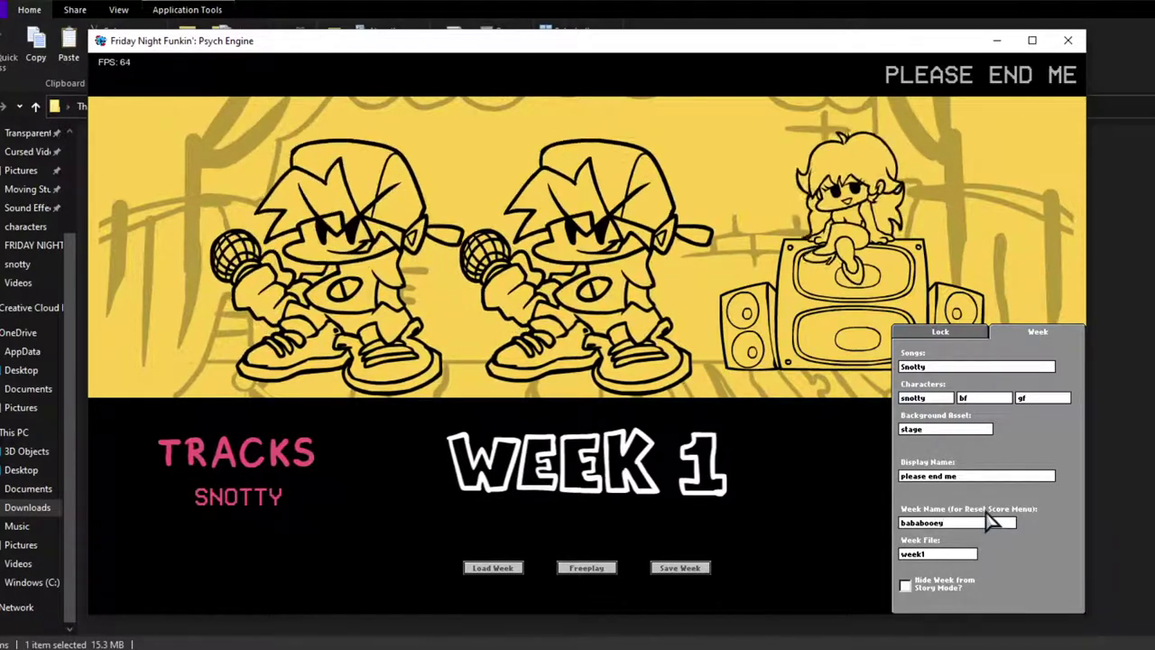
left_click(948, 333)
left_click(996, 332)
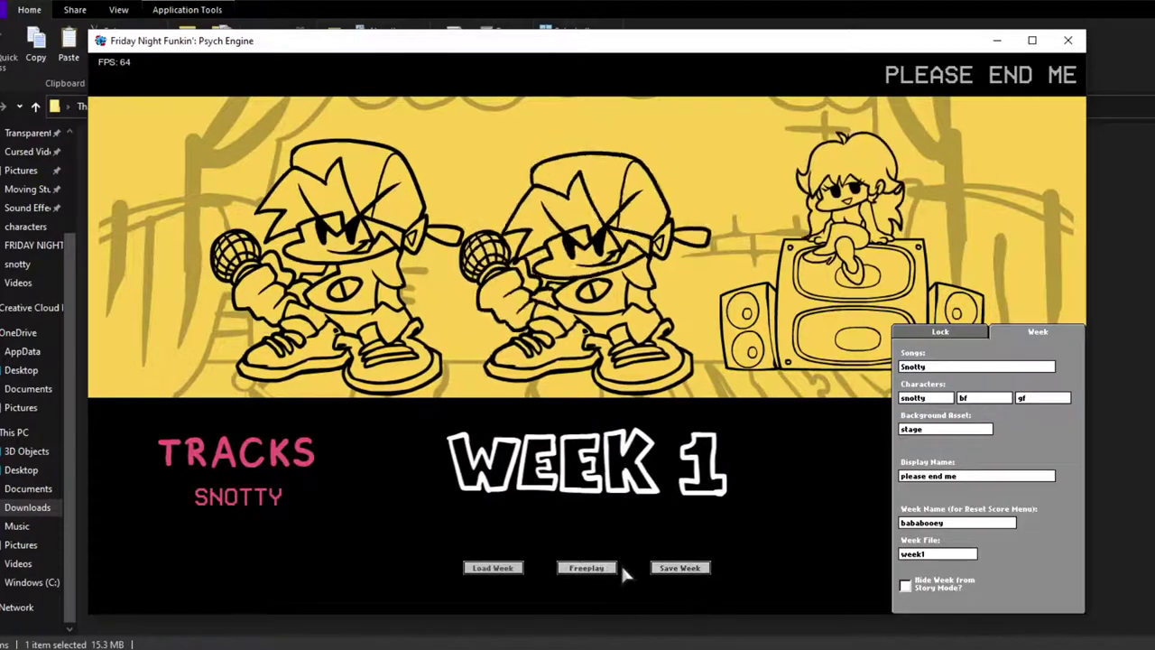
Open the week's Freeplay settings and try different red values for the background color, ending at 100.
left_click(598, 569)
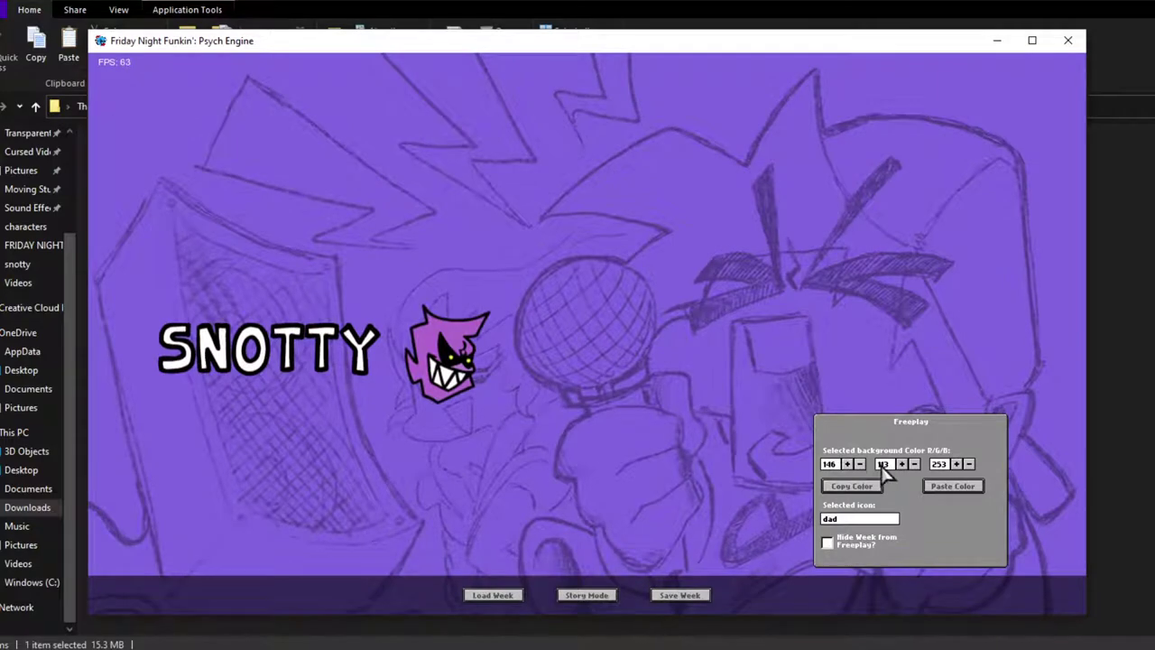
left_click(859, 463)
left_click(859, 463)
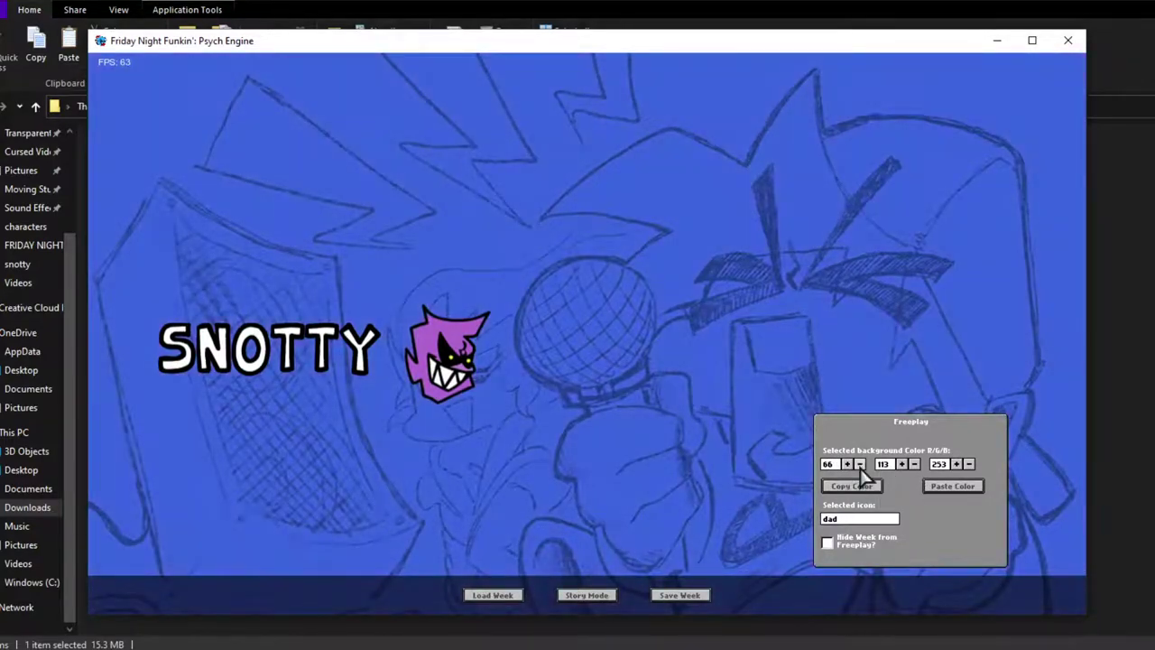
left_click(859, 463)
key("BackSpace")
key("BackSpace")
type("90")
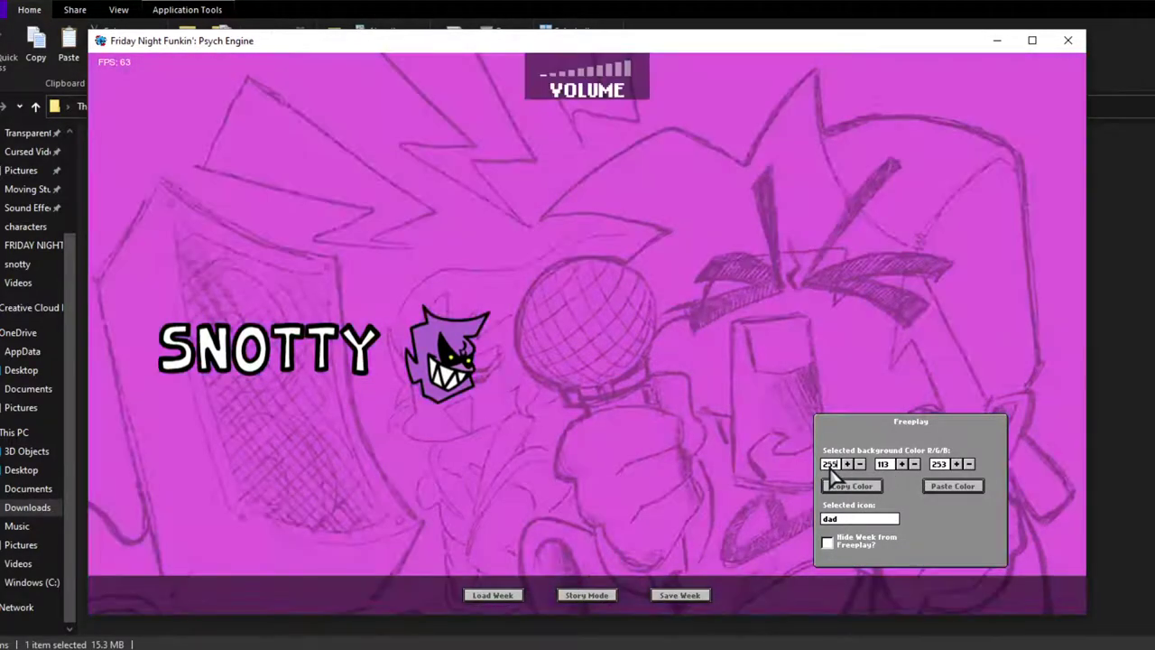
key("BackSpace")
key("BackSpace")
type("00")
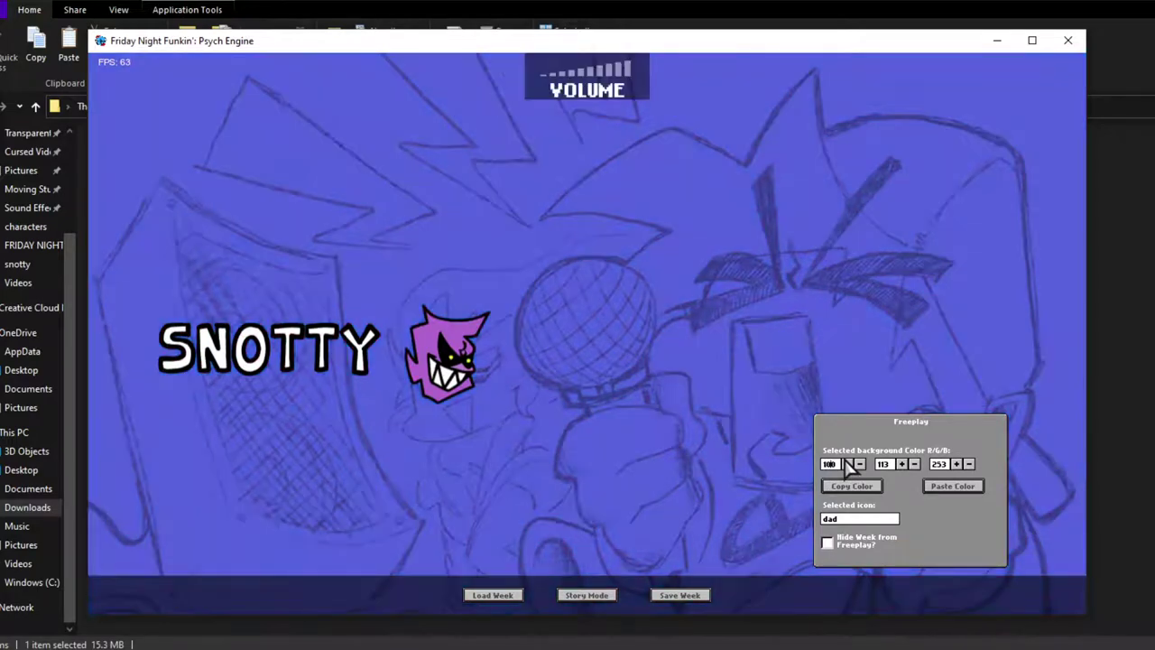
Set the Freeplay background color to a muted purple with red 120, green 100 and blue 140.
key("BackSpace")
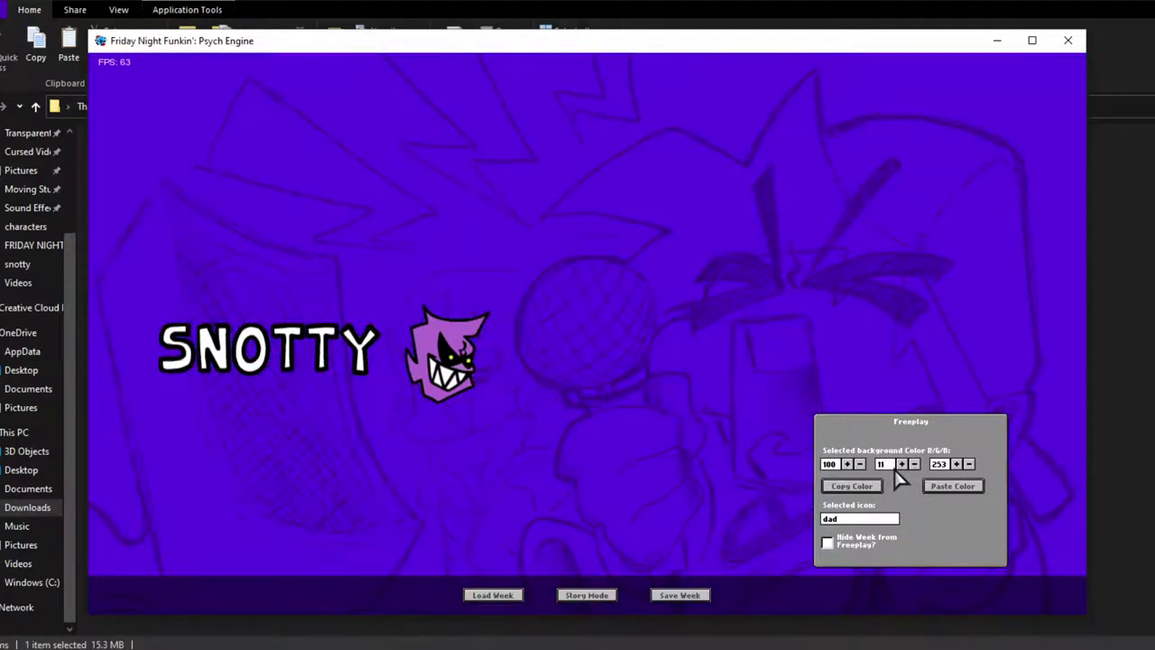
type("00")
left_click(943, 465)
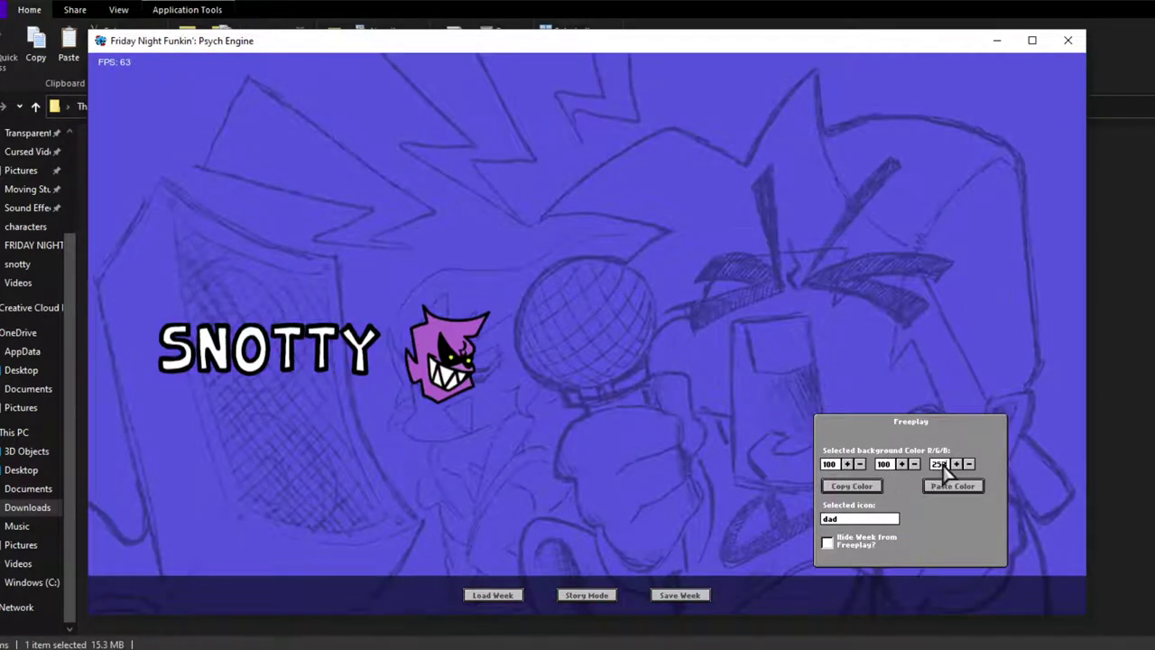
key("BackSpace")
key("BackSpace")
key("BackSpace")
type("100")
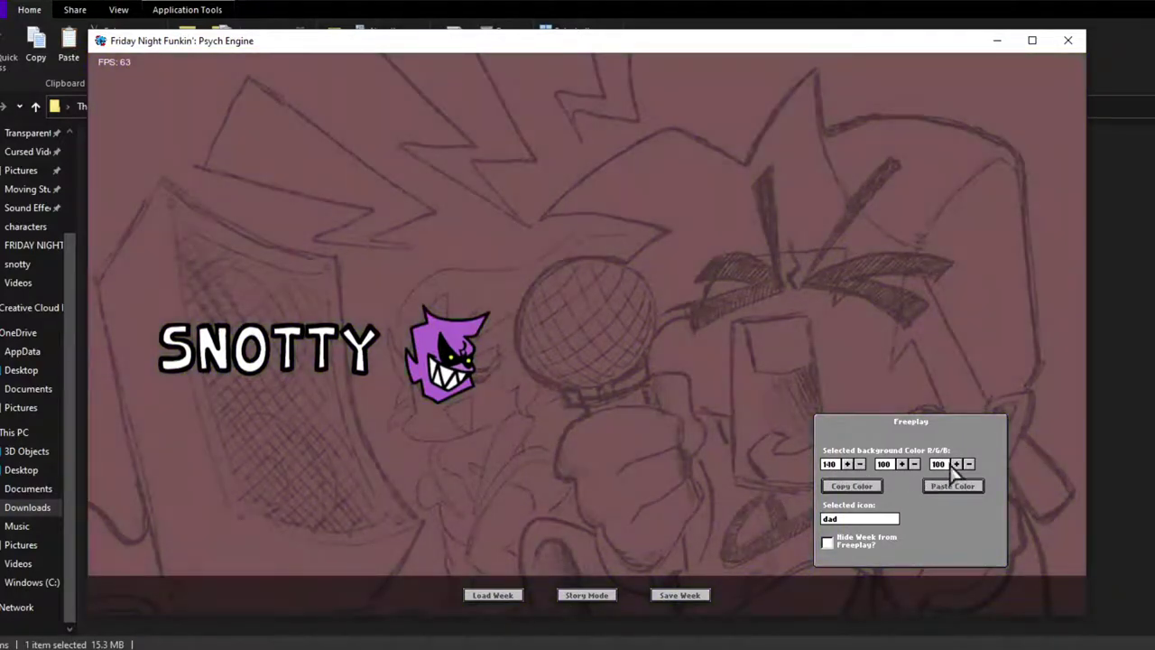
left_click(956, 464)
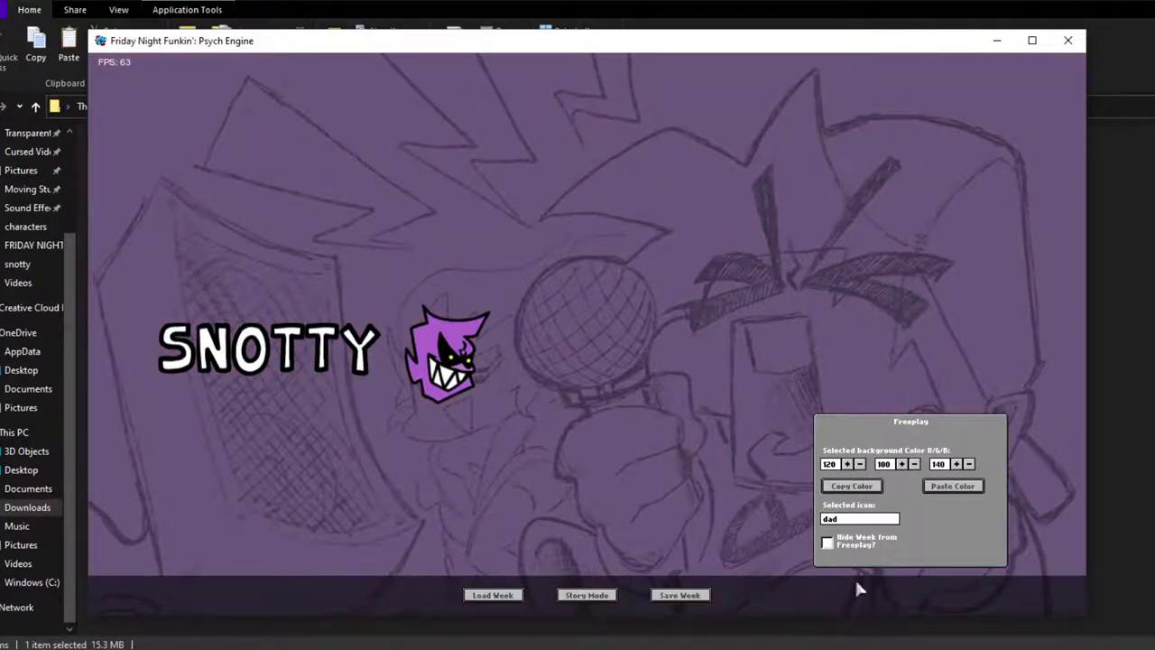
Start saving the week and browse to the PsychEngine mods folder as the location.
left_click(669, 597)
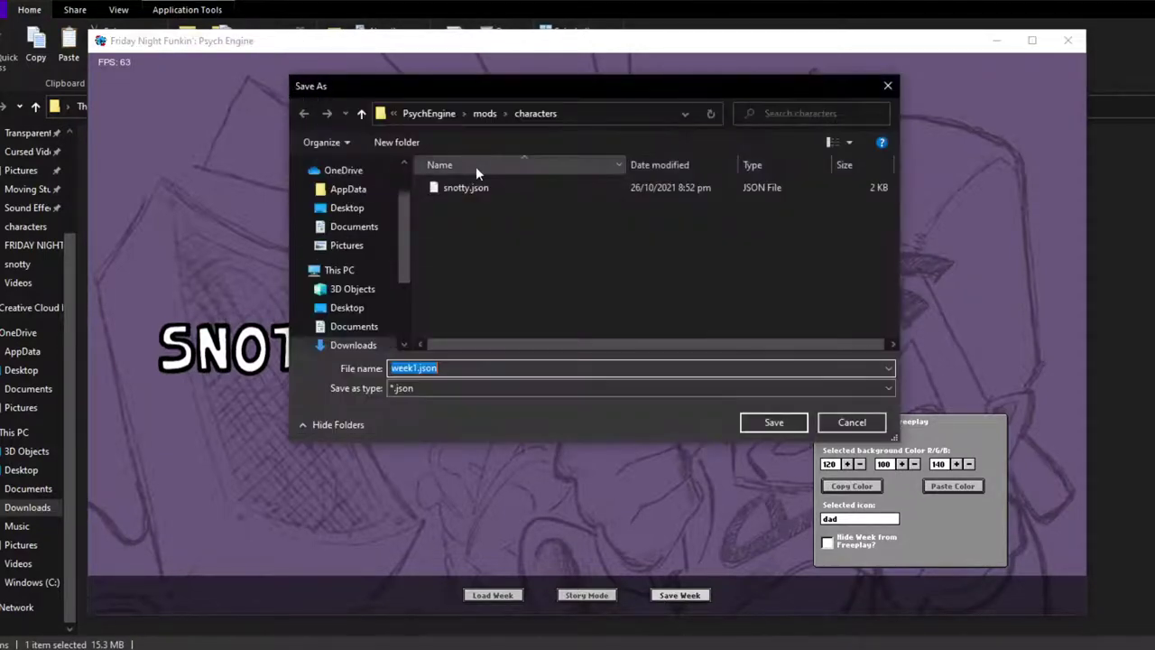
left_click(485, 114)
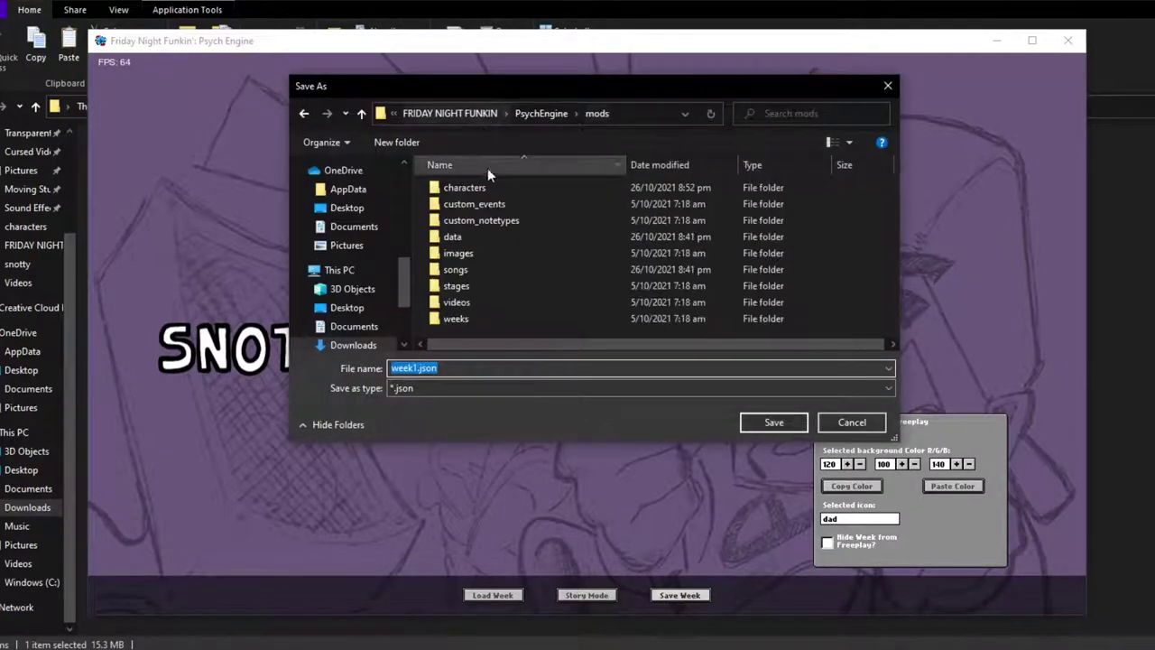
Save the week file as week1.json in the mods weeks folder and leave the week editor.
double_click(492, 319)
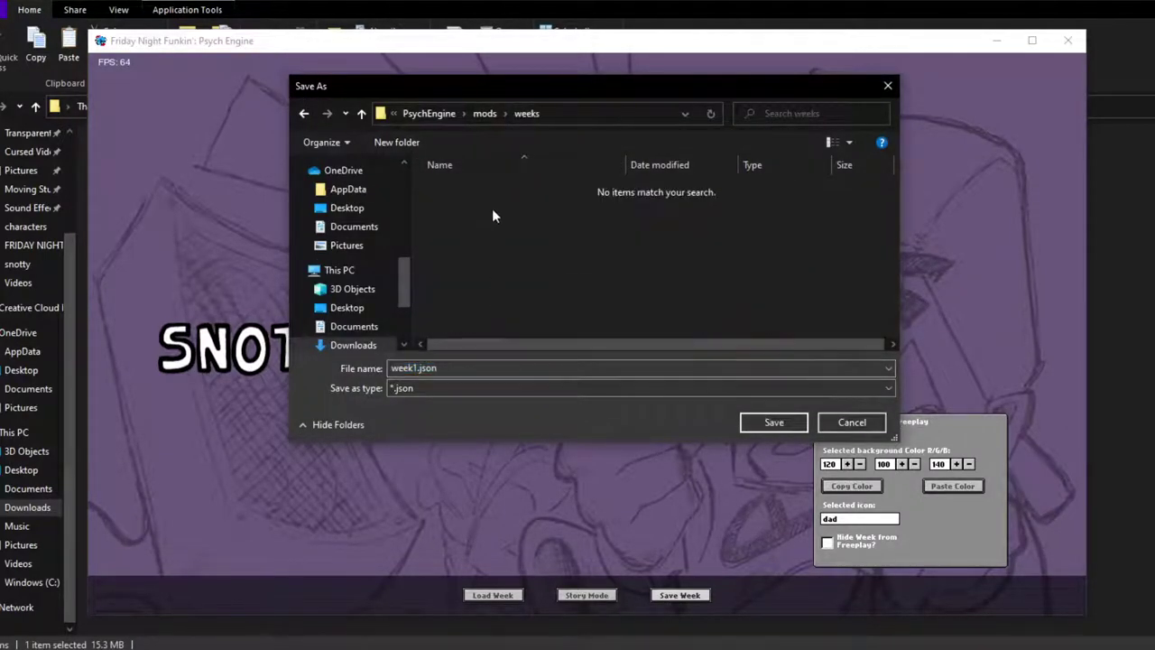
left_click(751, 426)
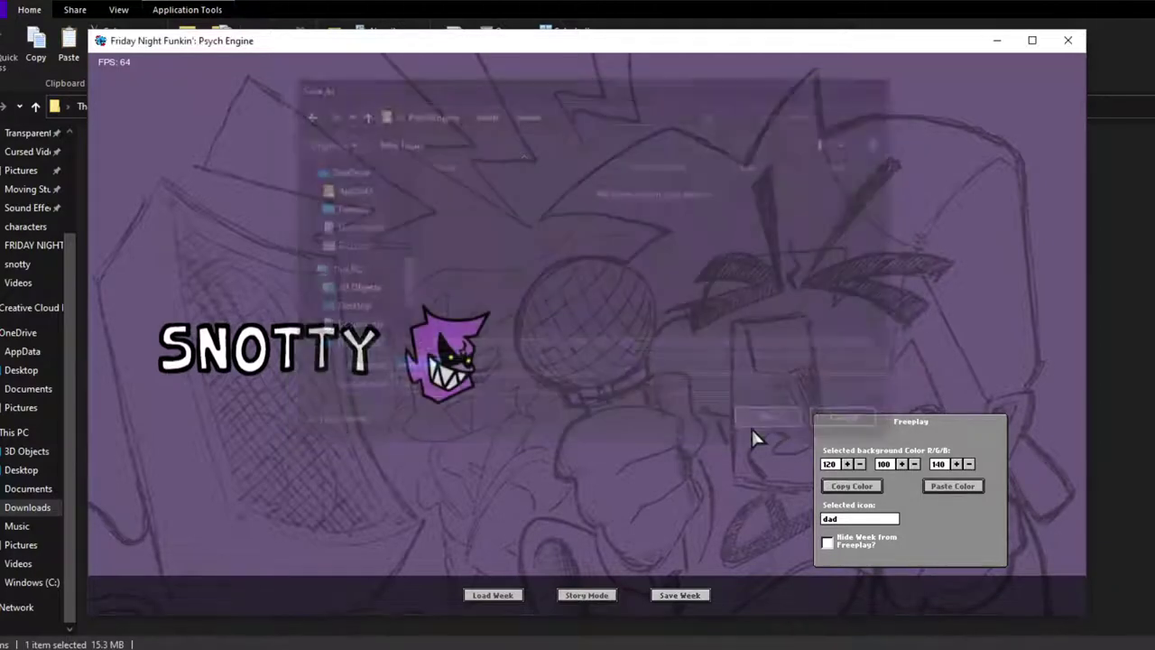
key("Escape")
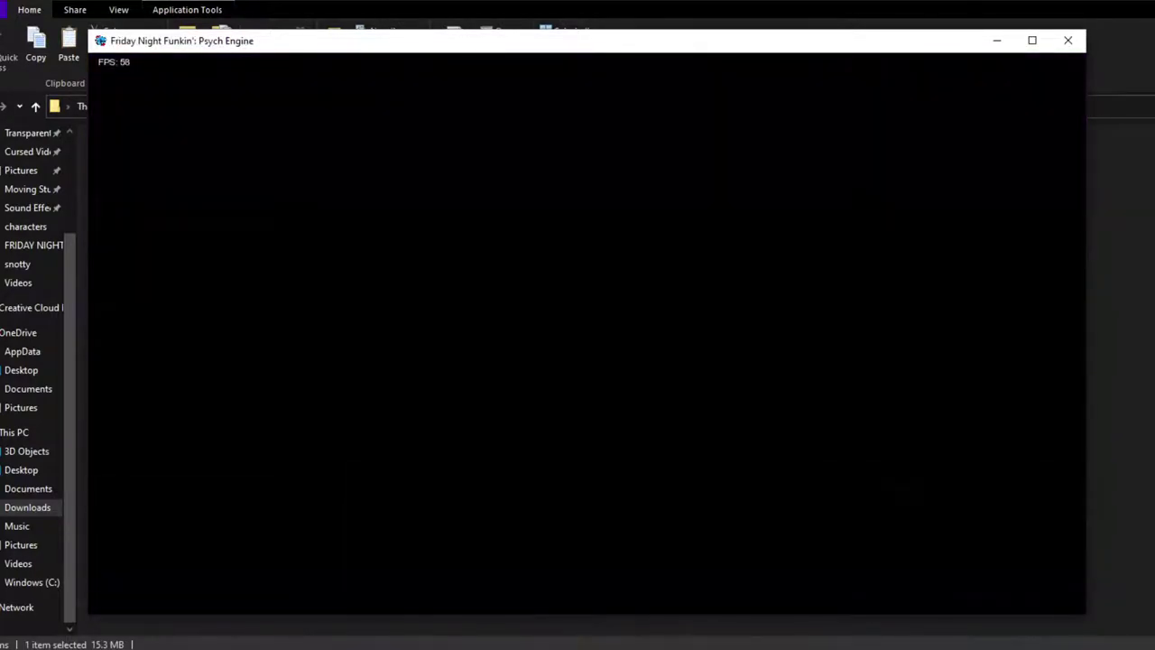
Open Story Mode, cycle through the Week 1 difficulties and start the week on Normal.
key("Escape")
key("Return")
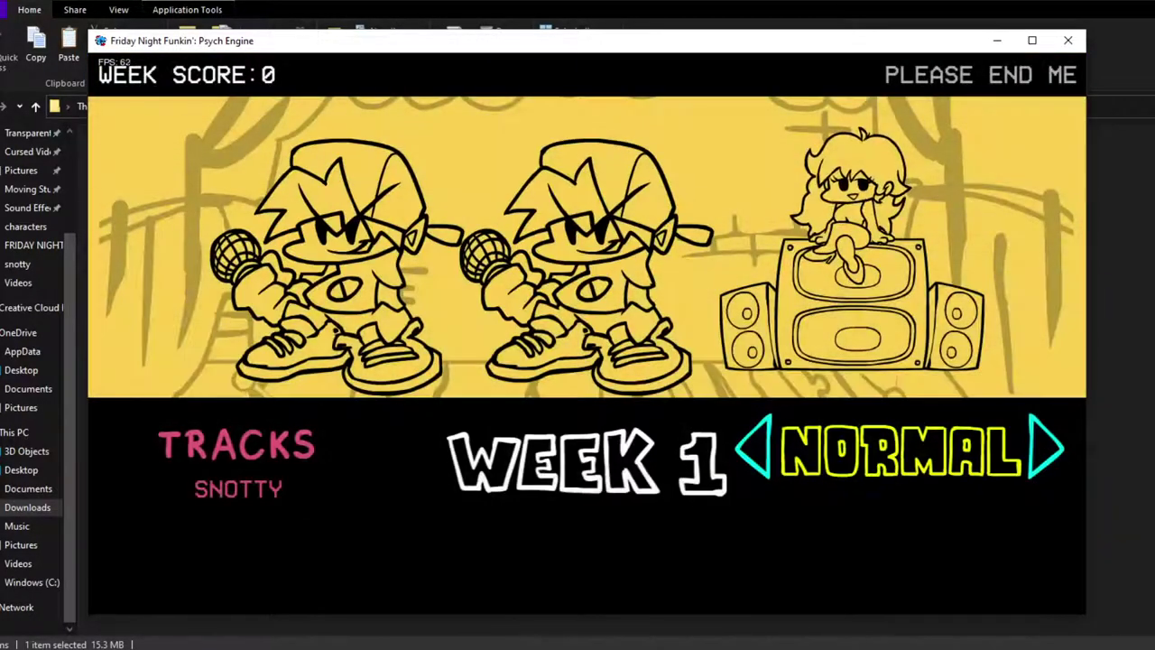
key("Right")
key("Left")
key("Right")
key("Left")
key("Left")
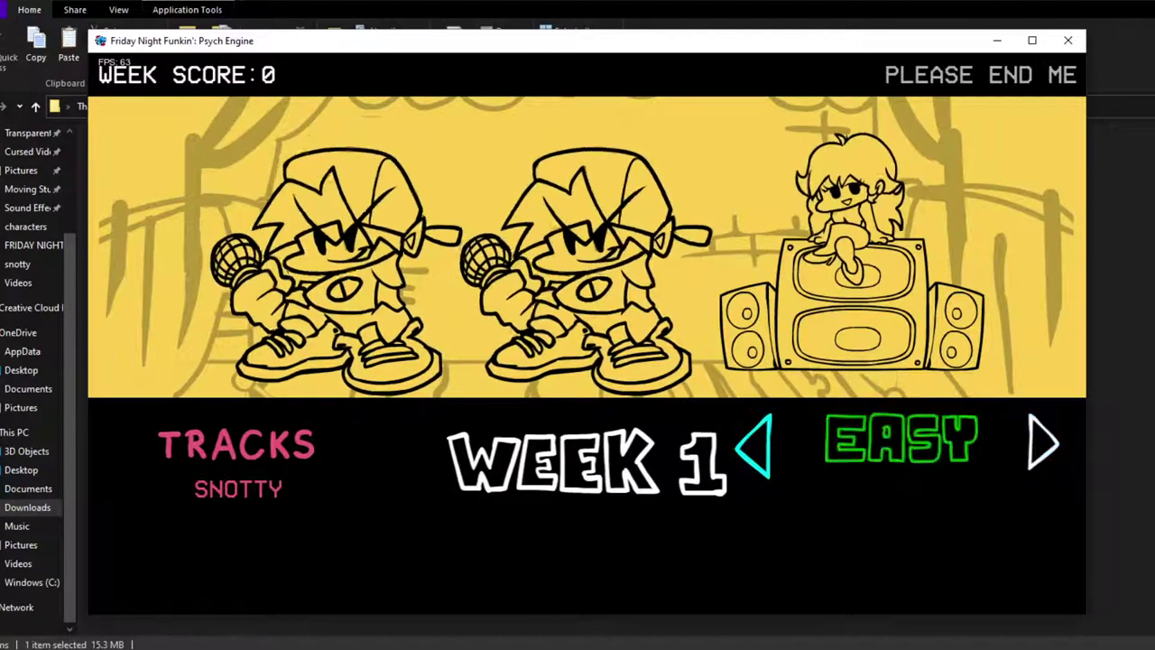
key("Left")
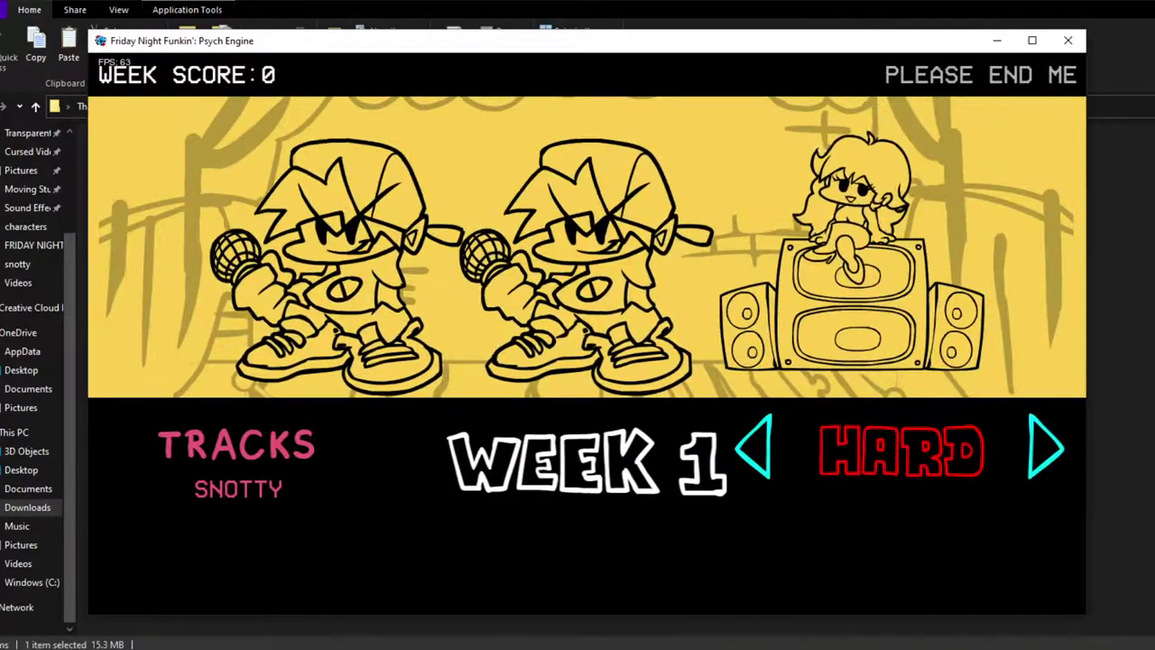
key("Left")
key("Return")
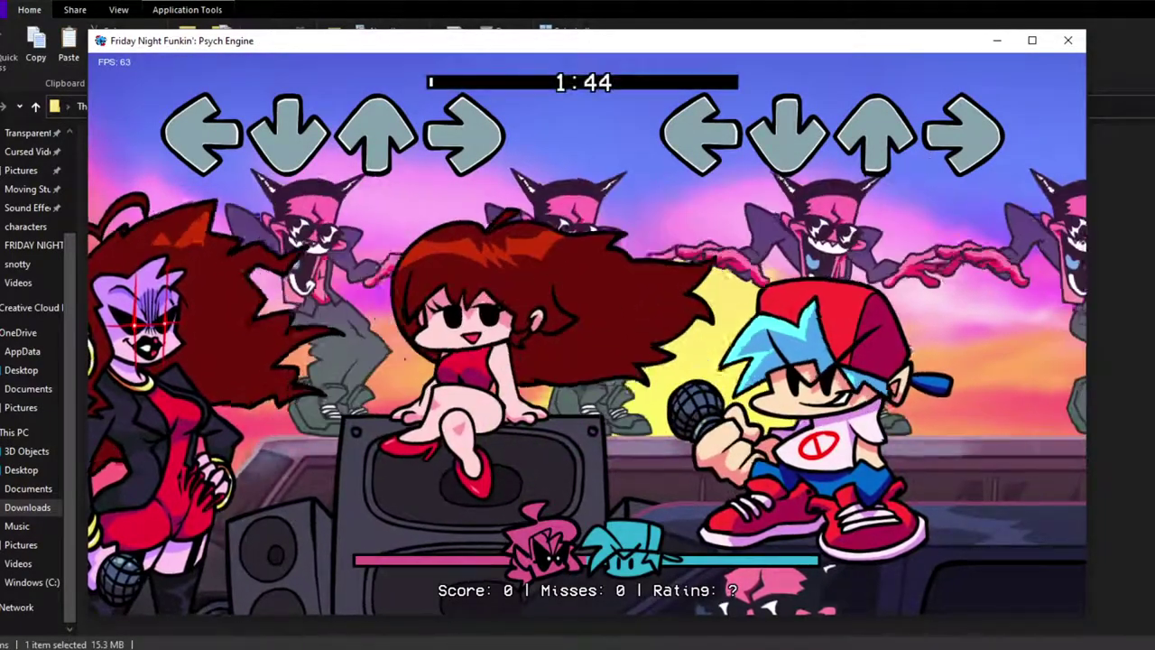
Pause the song, look through the pause options and close the game.
key("Return")
key("Down")
key("Down")
key("Down")
key("Down")
key("Down")
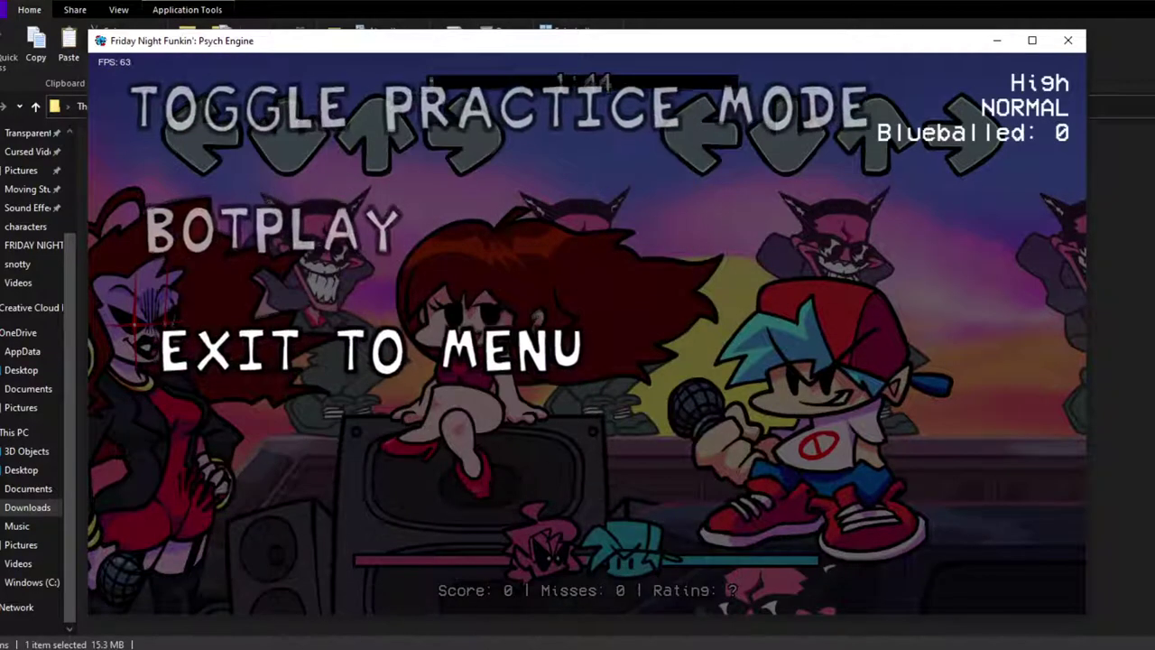
key("Up")
key("Up")
key("Up")
key("Up")
key("Up")
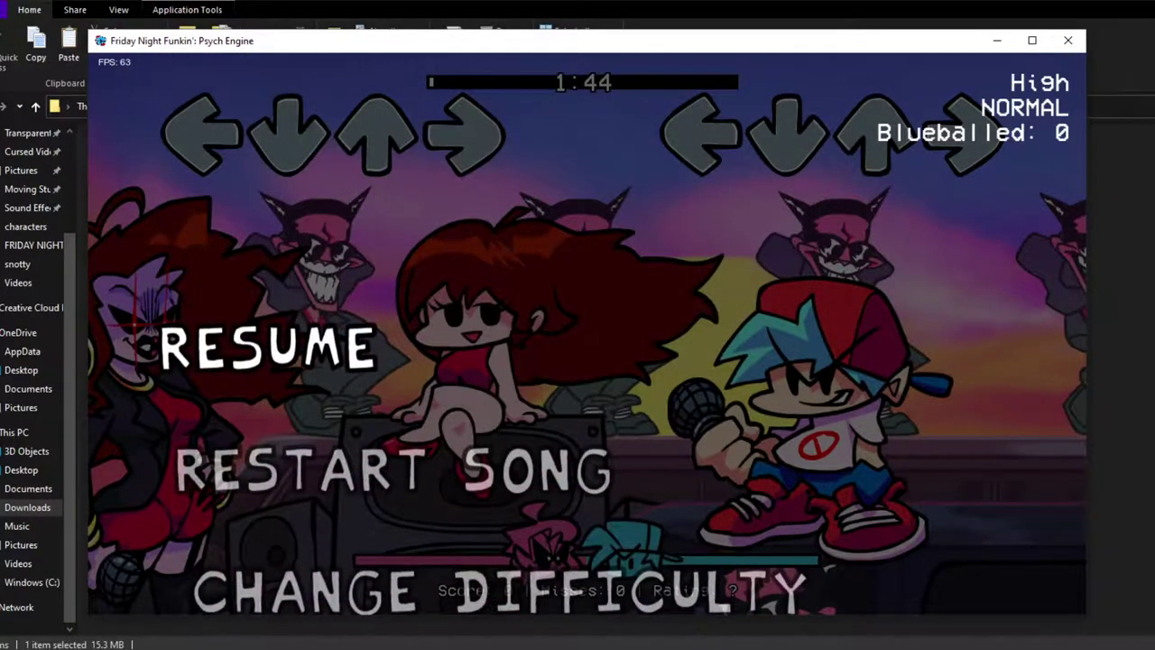
left_click(1067, 40)
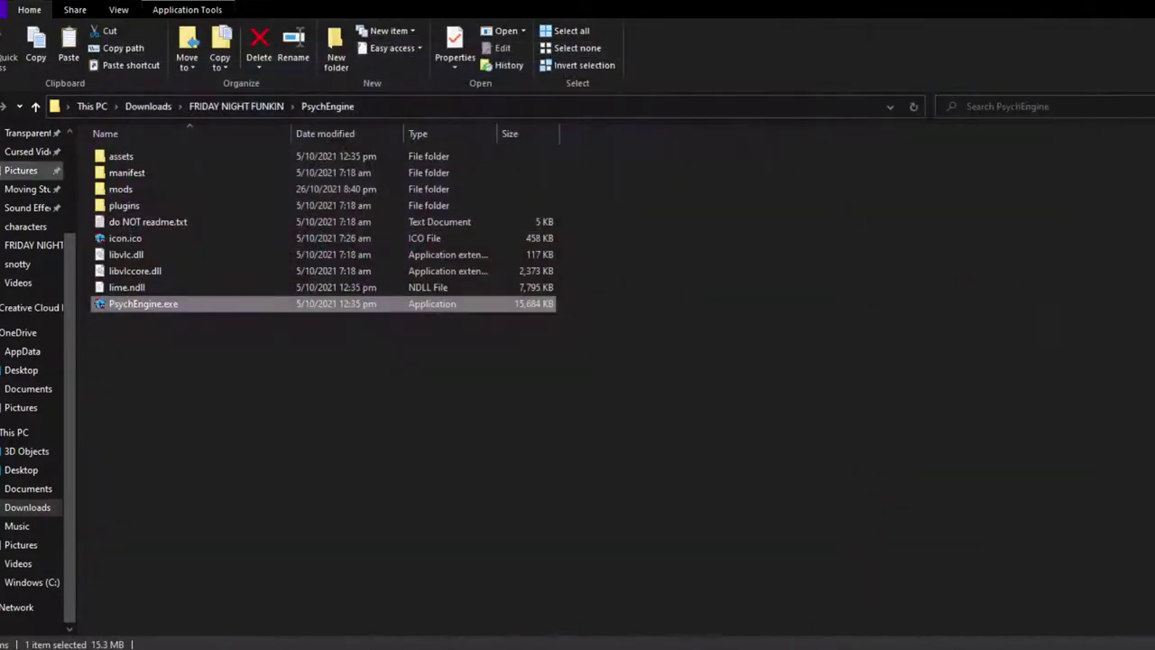
Open snotty.json from the mods data snotty folder in Visual Studio Code.
double_click(106, 188)
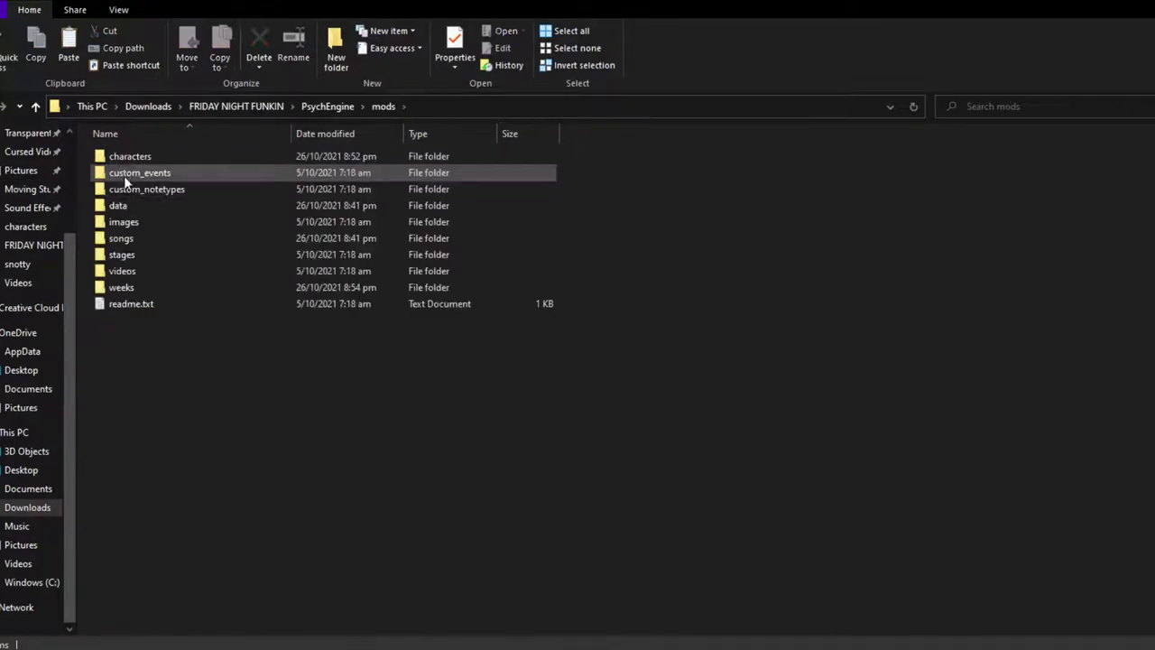
double_click(118, 205)
double_click(145, 161)
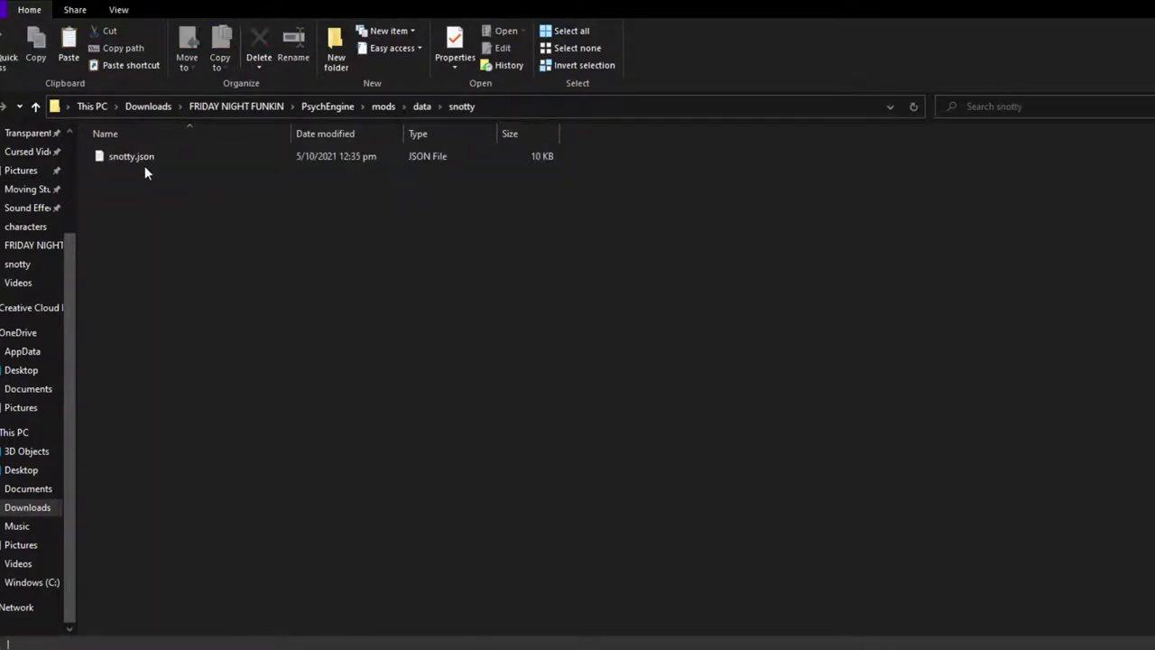
left_click(124, 156)
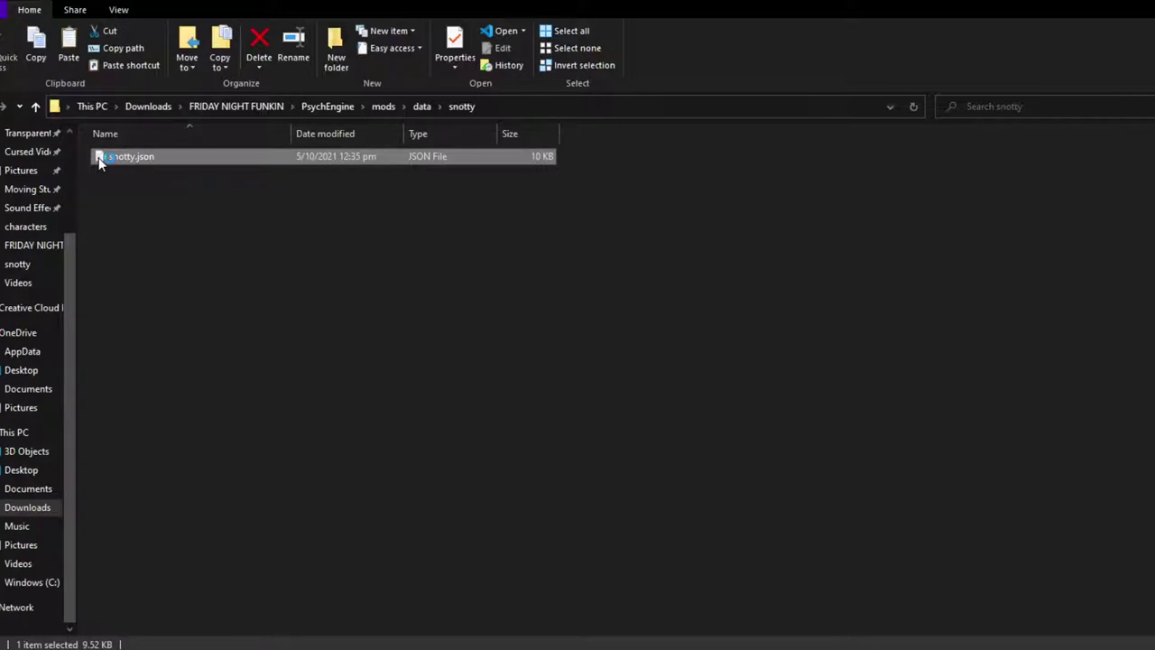
double_click(99, 157)
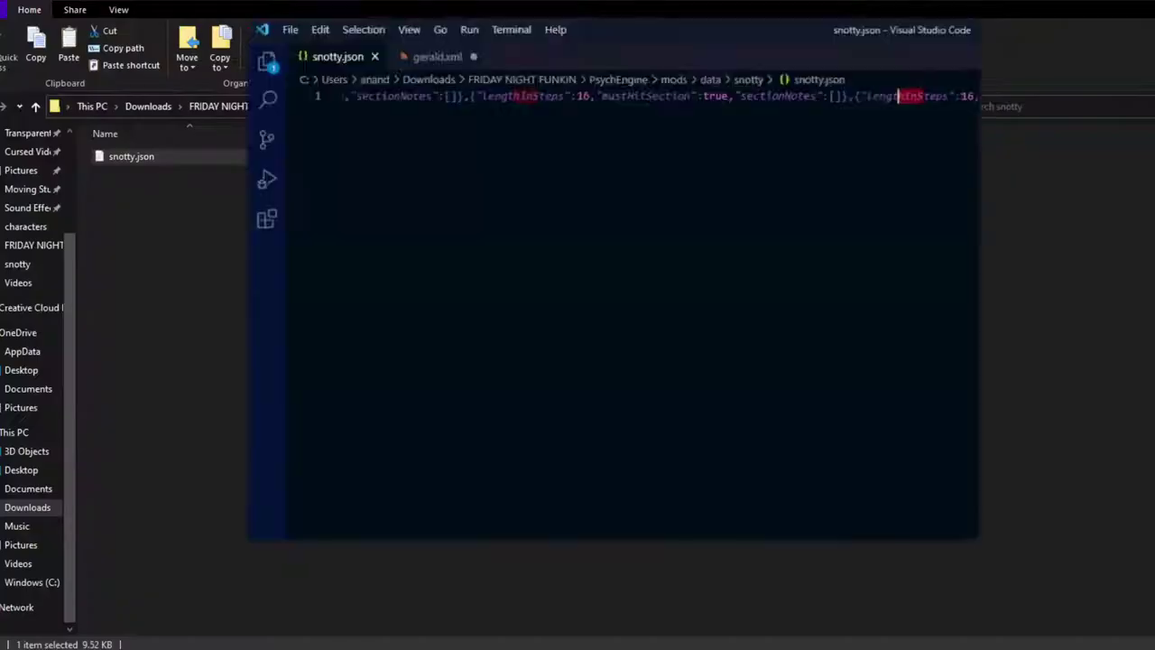
Change the song name value at the start of snotty.json to "Snotty".
left_click_drag(482, 121, 296, 122)
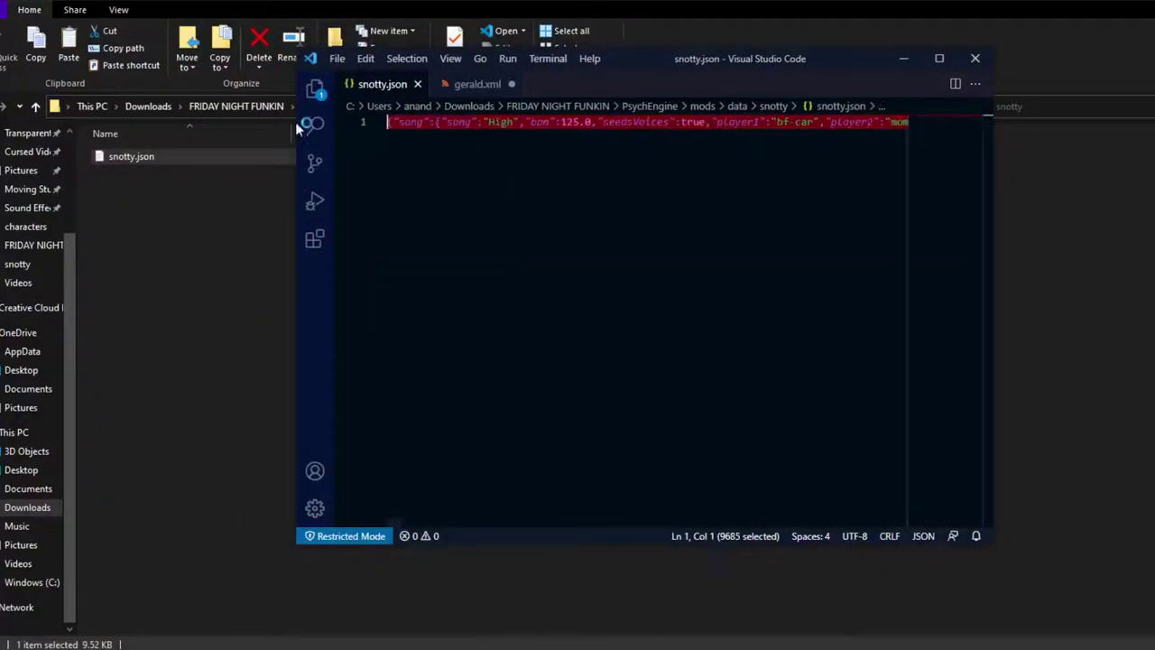
left_click(493, 121)
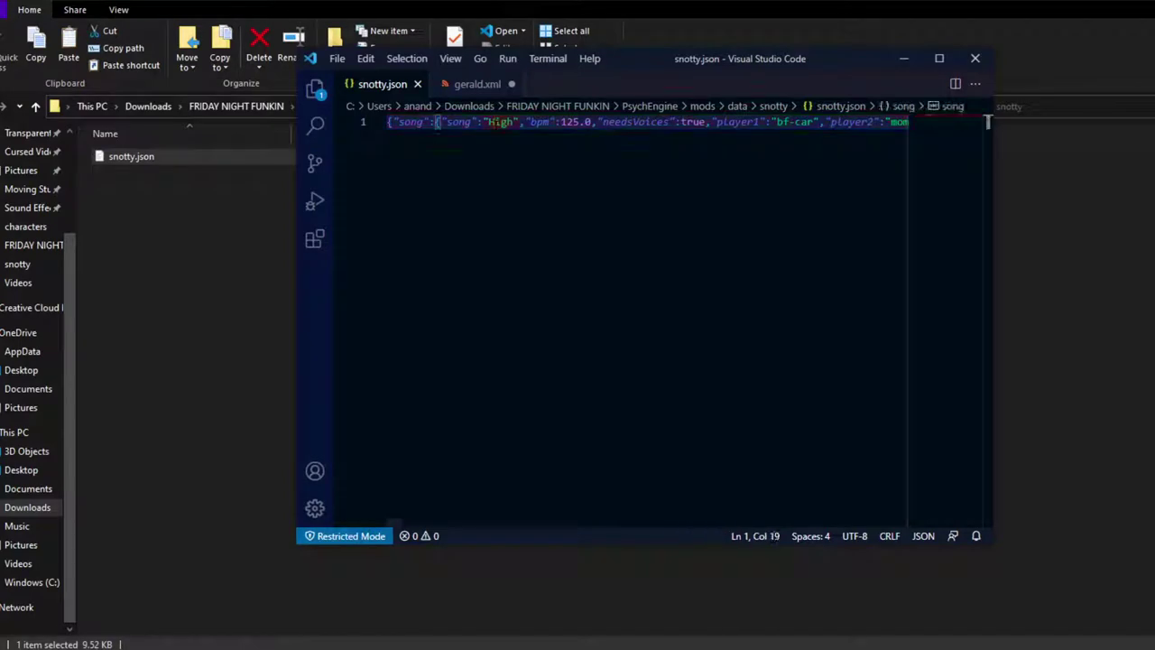
double_click(500, 122)
key("BackSpace")
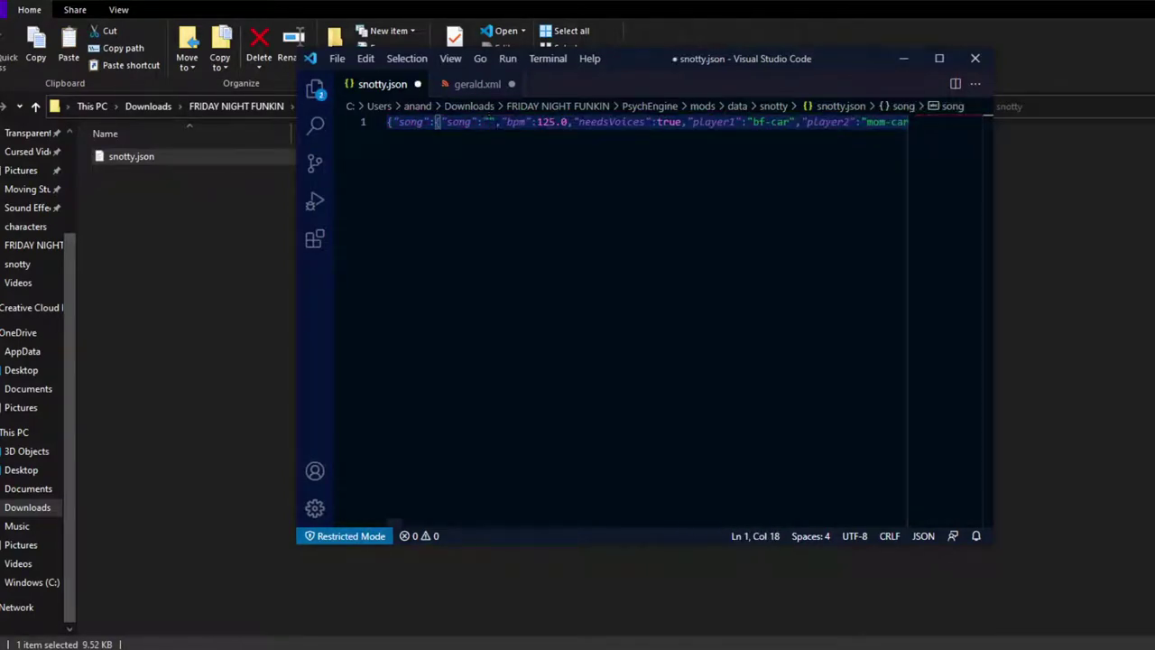
type("Snotty")
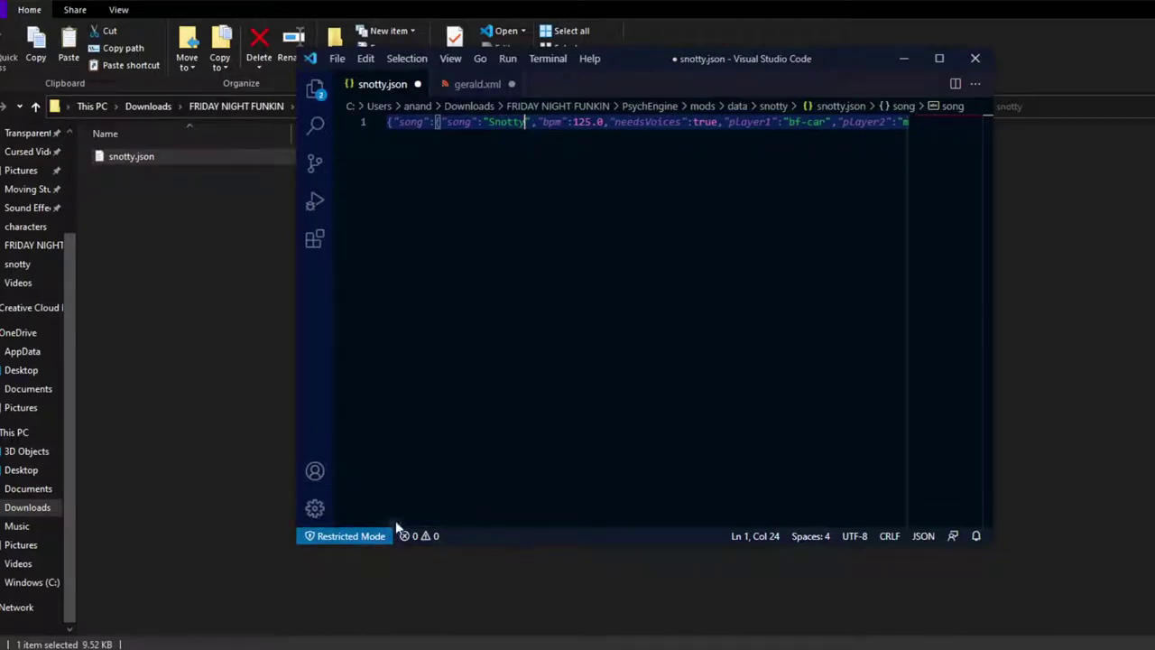
Check the end of snotty.json, save the file and close the code editor.
left_click_drag(397, 525, 917, 490)
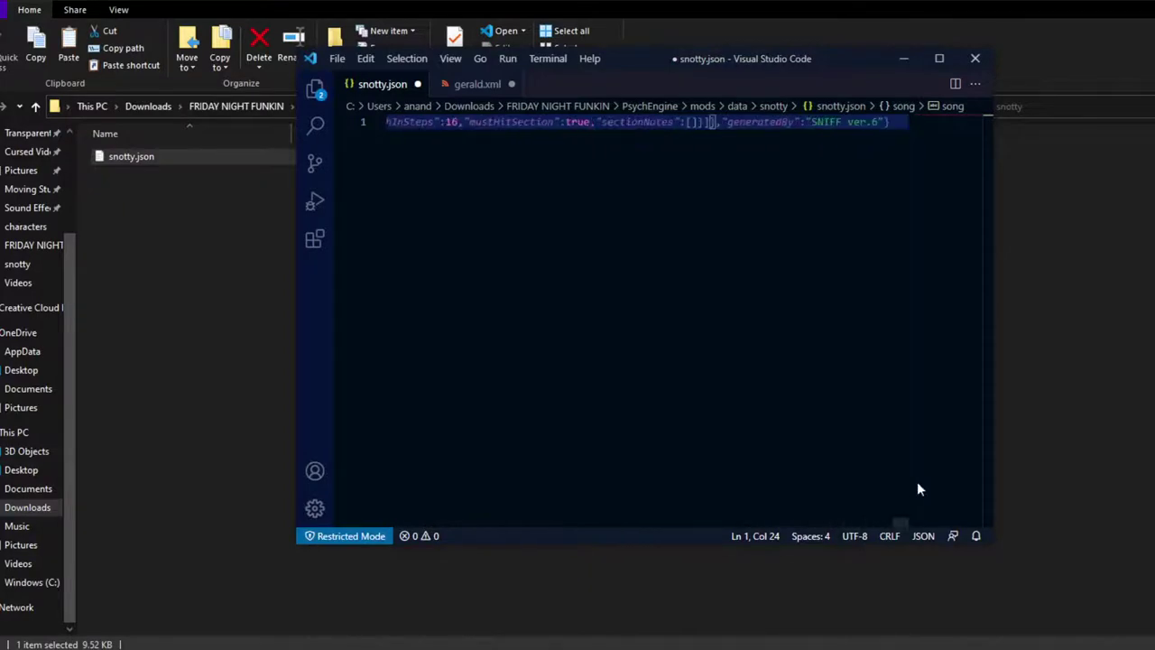
left_click(338, 58)
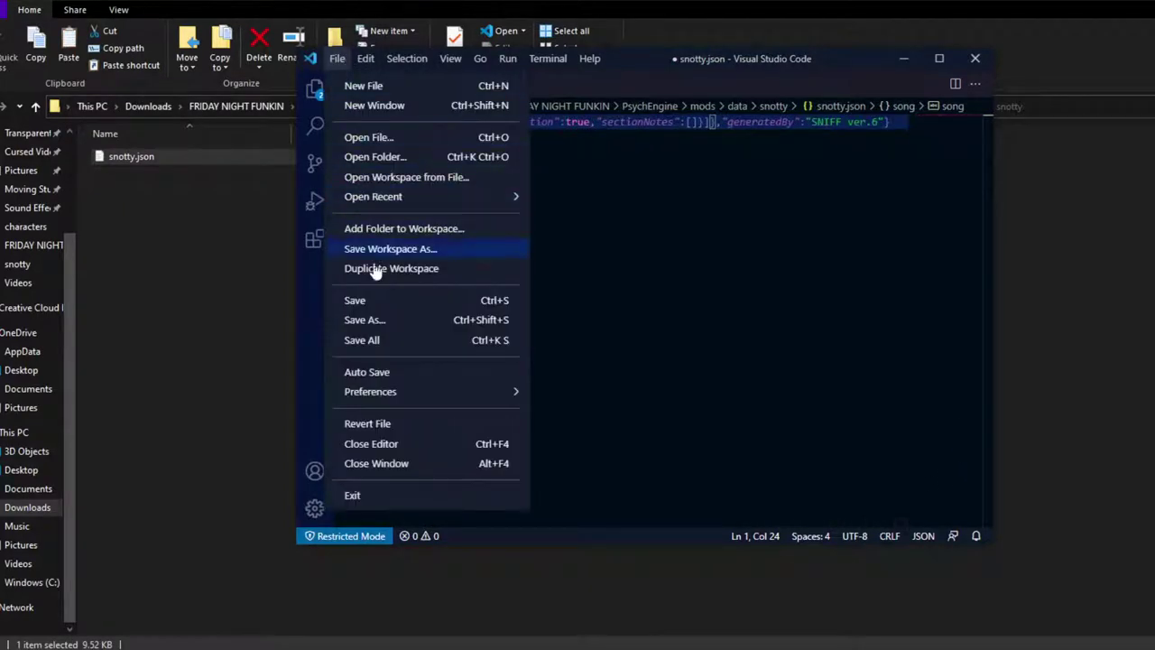
left_click(368, 299)
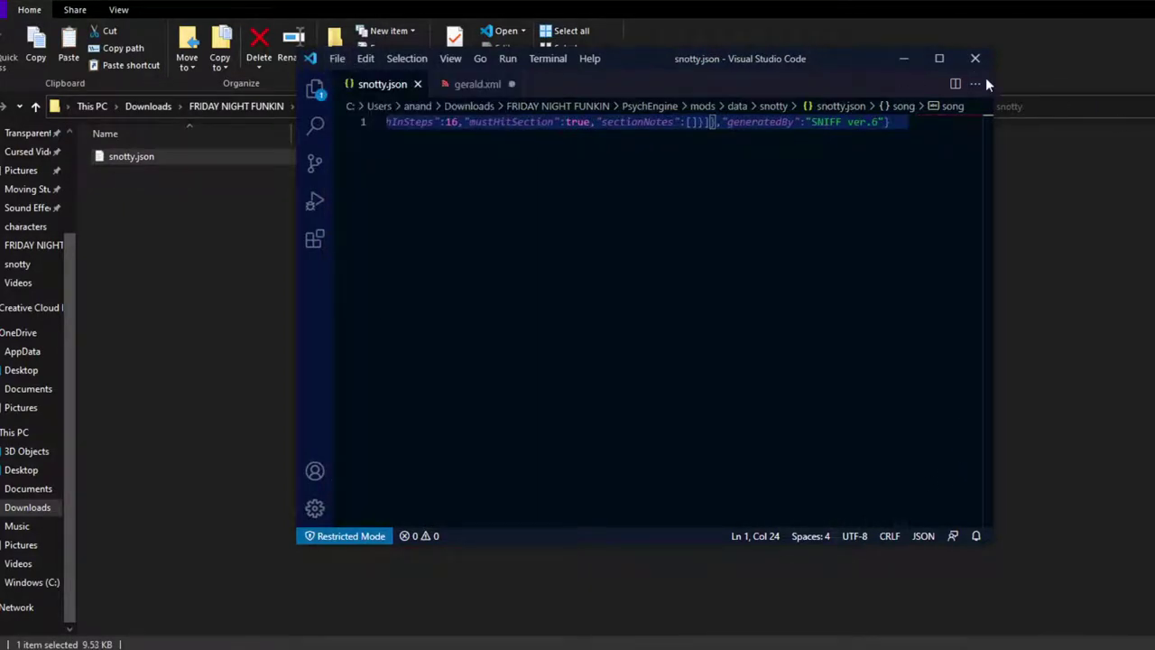
left_click(976, 59)
Go back to the PsychEngine folder and launch PsychEngine.exe.
left_click(384, 109)
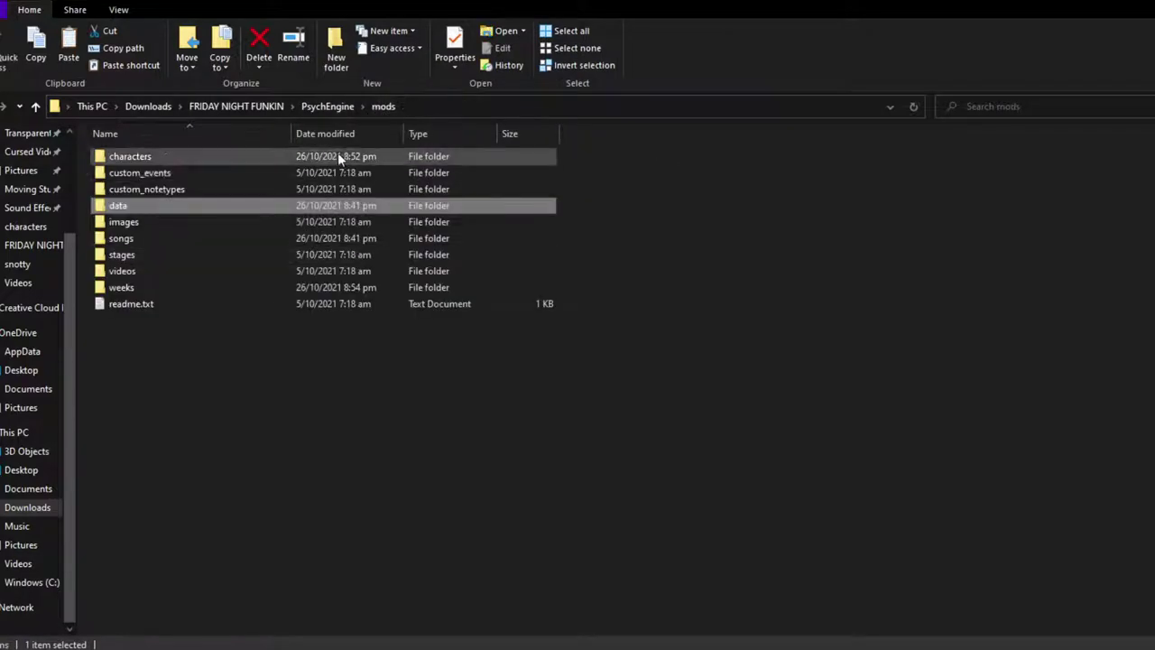
left_click(330, 107)
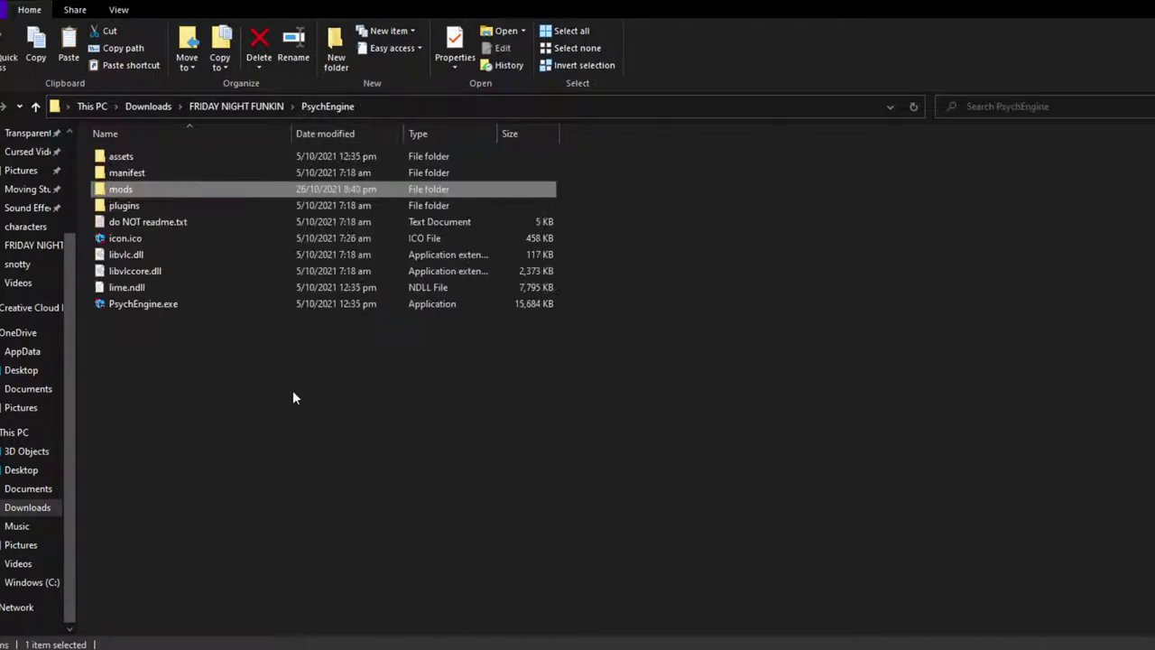
double_click(265, 307)
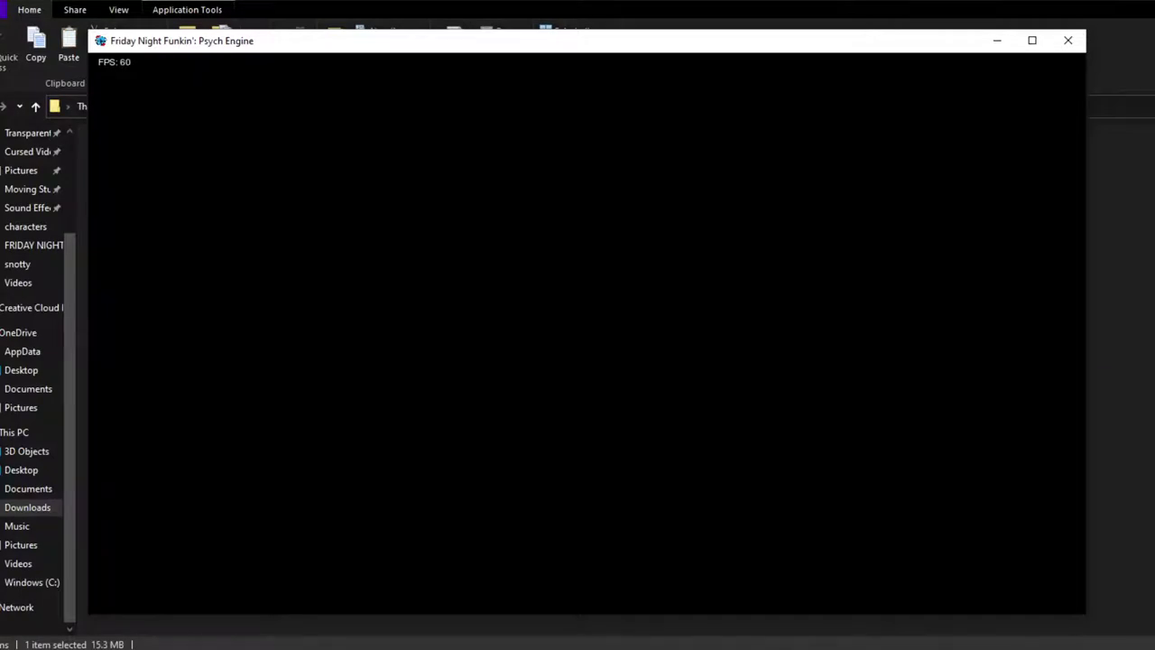
Enter the game, lower its volume and start Week 1 in Story Mode on Normal difficulty.
key("Return")
key("Return")
key("minus")
key("minus")
key("minus")
key("minus")
key("minus")
key("minus")
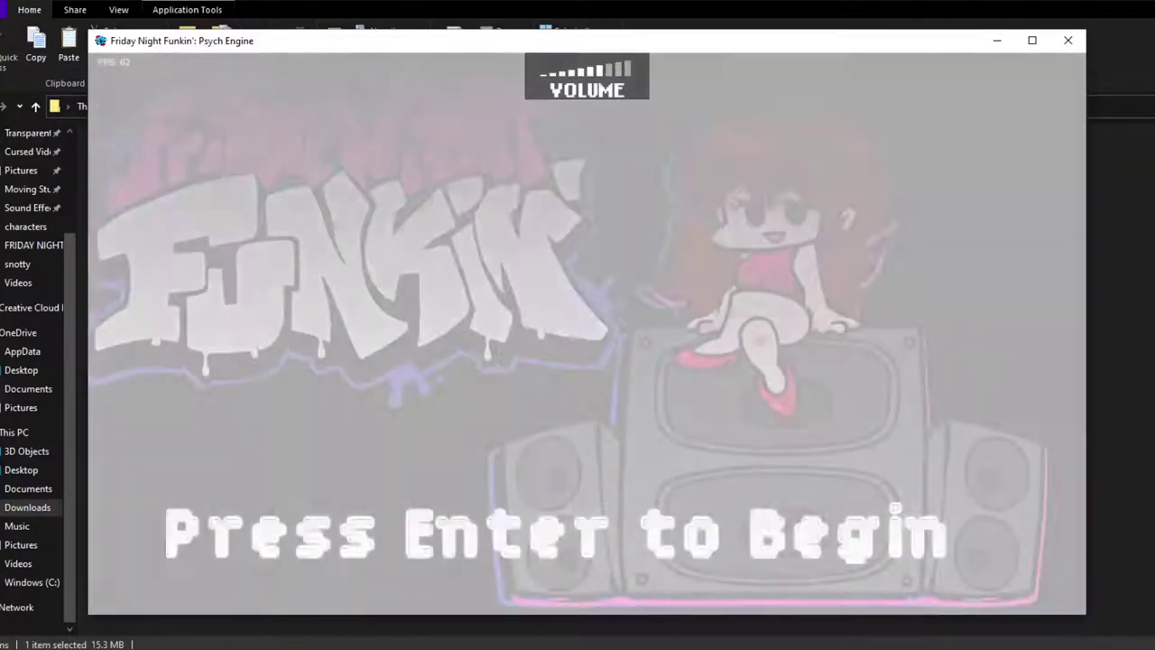
key("Return")
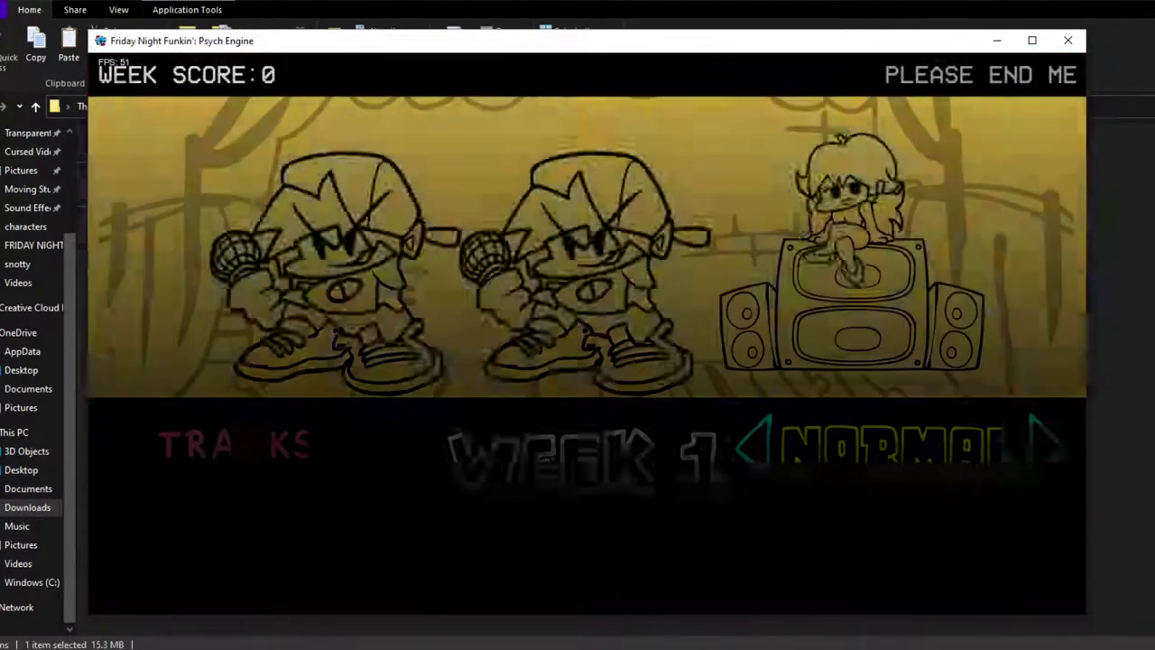
key("Return")
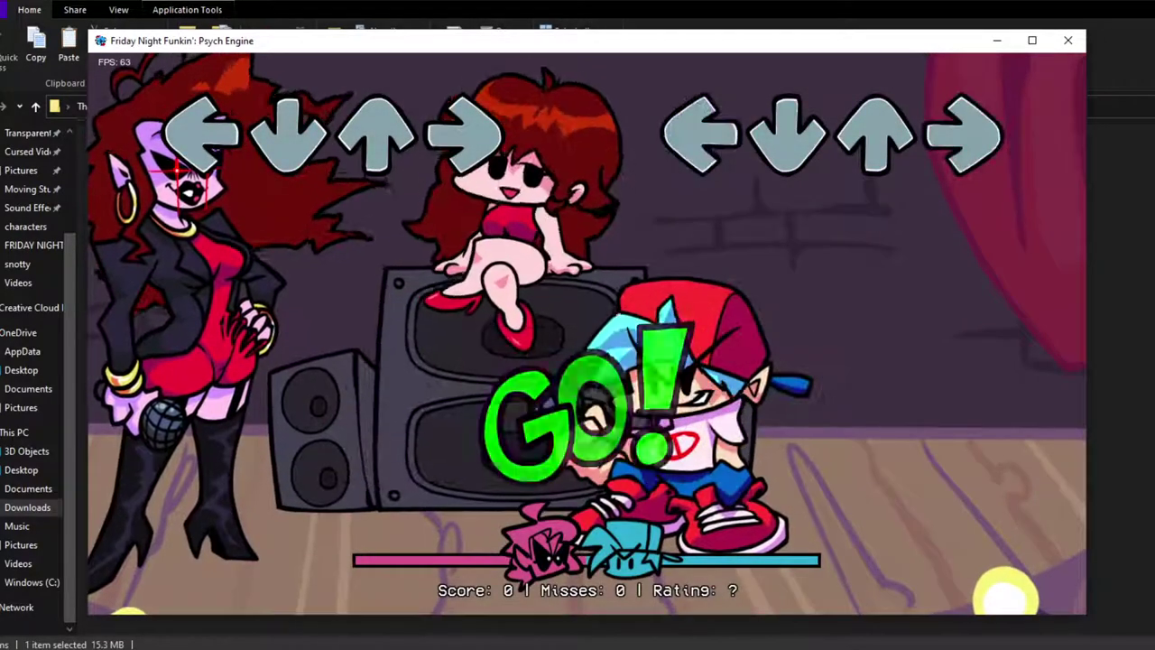
key("minus")
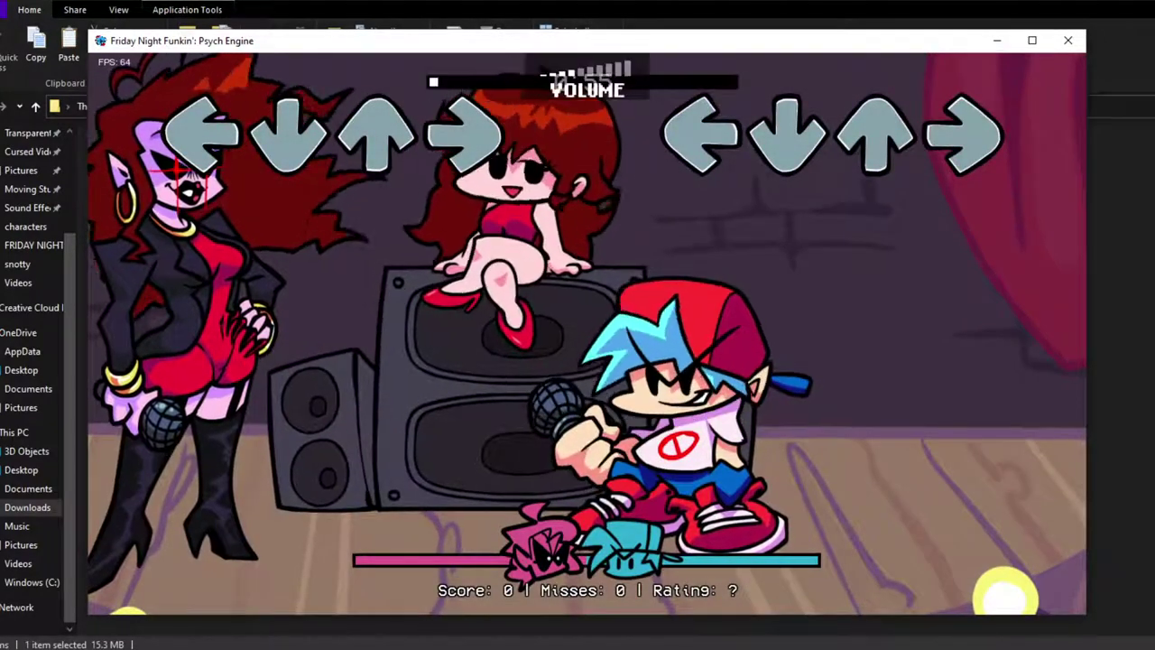
Open the chart editor for the running song and set the opponent to snotty.
key("7")
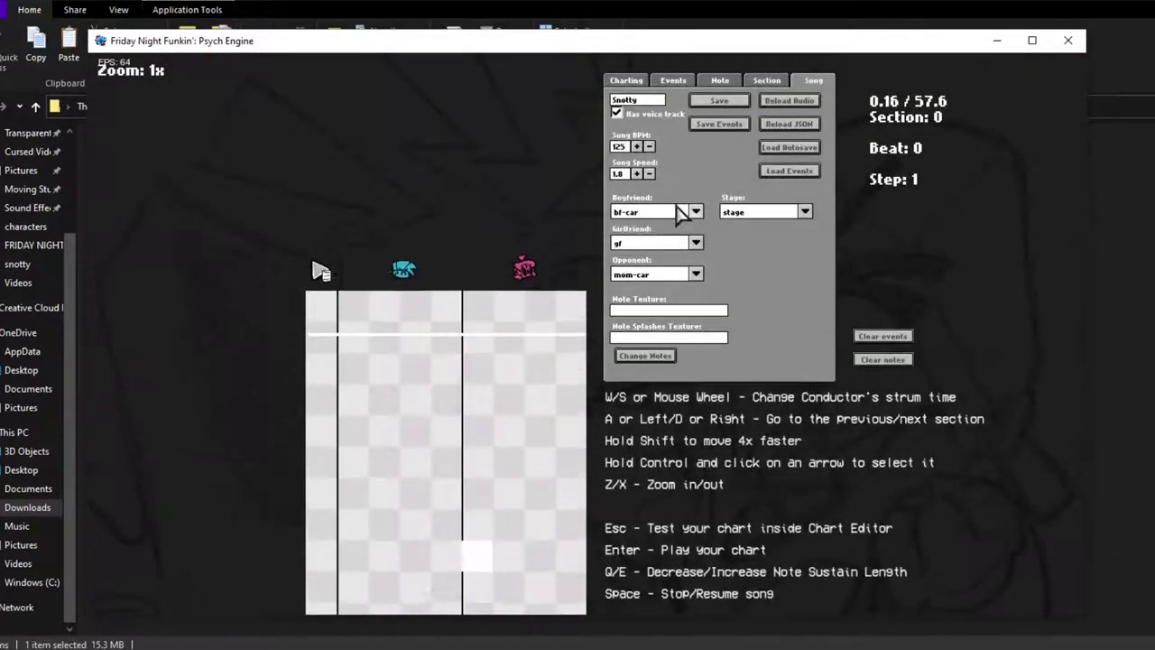
left_click(696, 274)
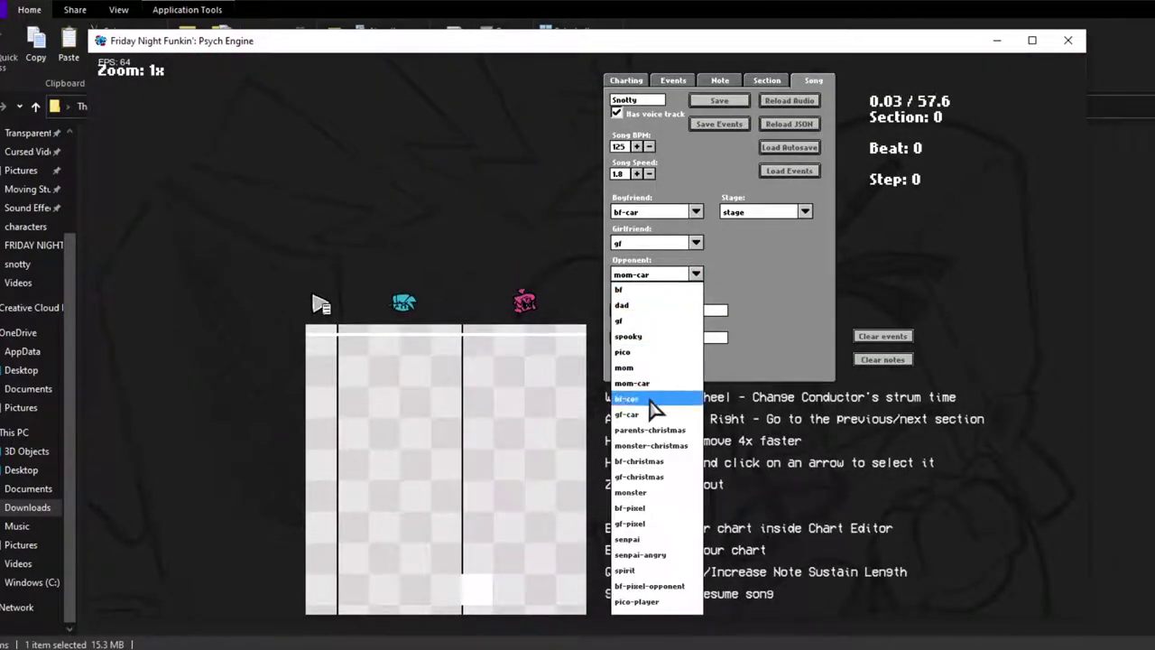
left_click(647, 558)
scroll(526, 322, "down", 2)
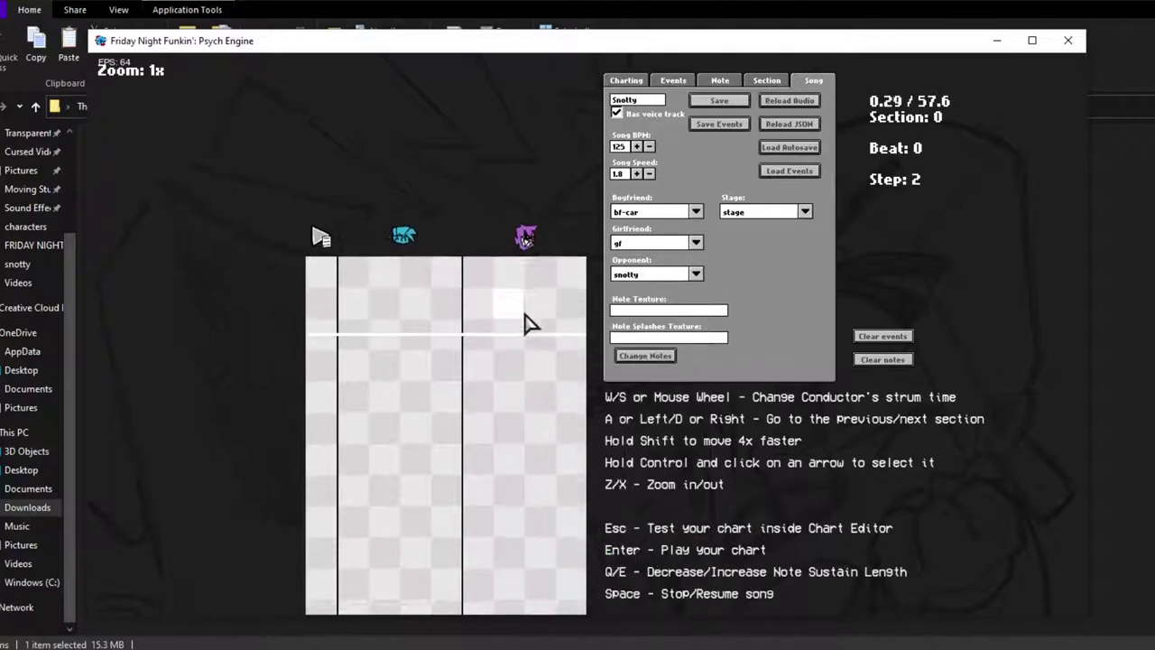
scroll(544, 307, "up", 1)
scroll(532, 301, "up", 1)
scroll(699, 207, "down", 1)
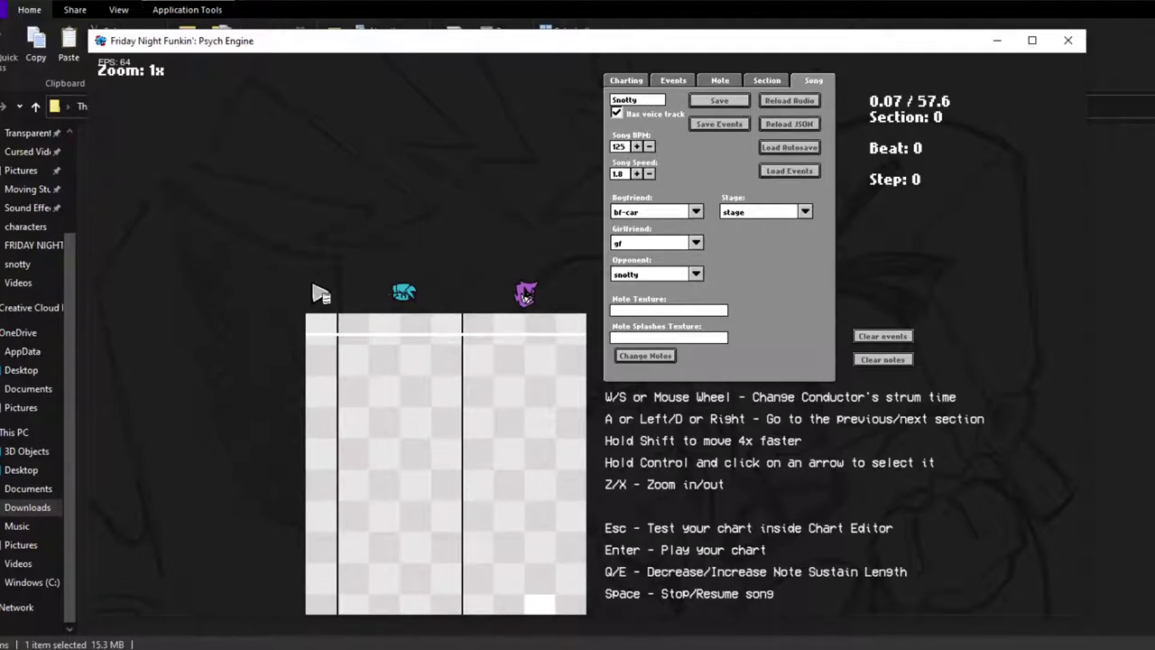
left_click(479, 648)
mouse_move(396, 596)
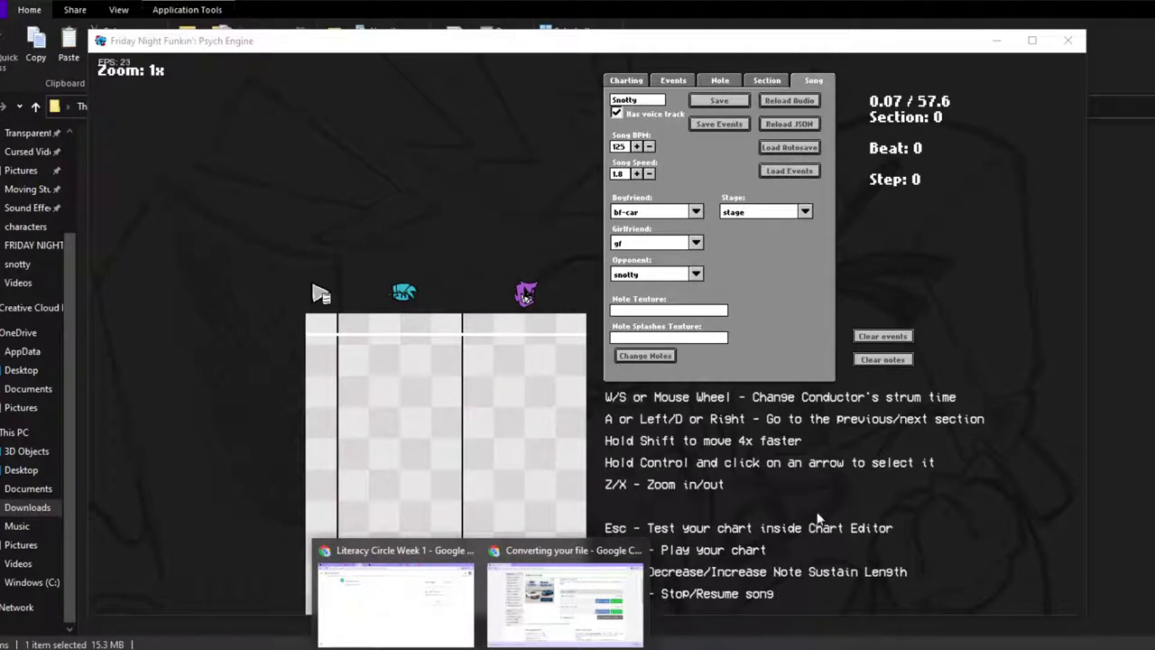
left_click(819, 519)
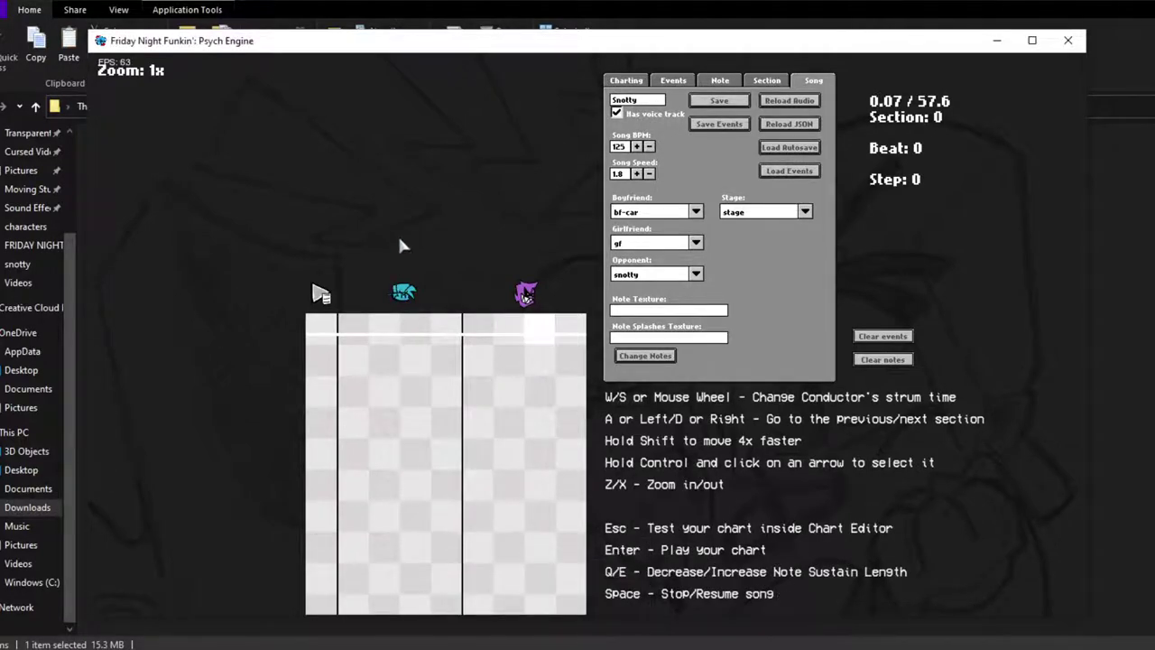
Briefly play the chart and return to the start of its first section.
key("space")
key("a")
key("a")
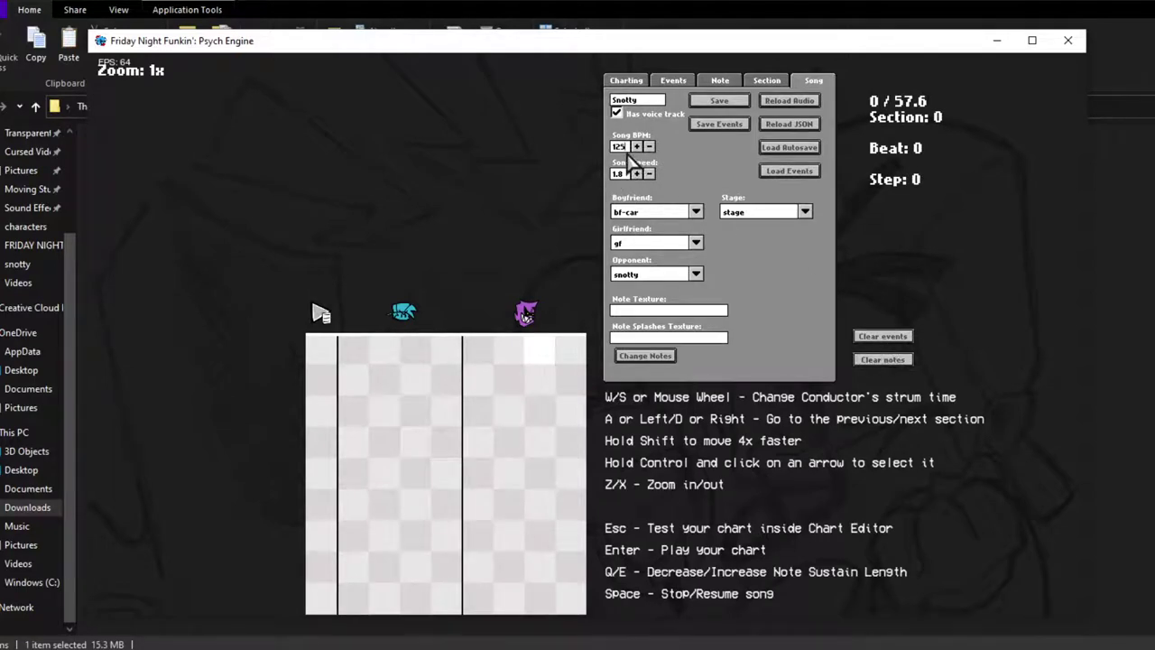
Set the song BPM to 150 and the song speed to 2.2.
key("BackSpace")
type("50")
left_click(636, 173)
left_click(636, 173)
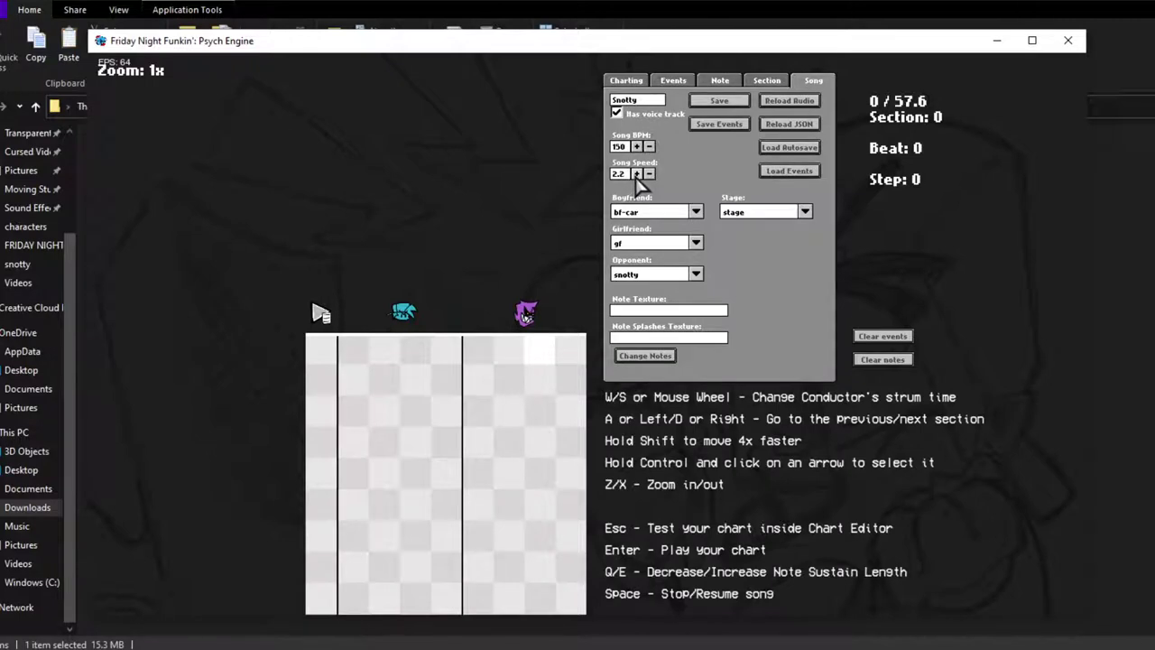
Raise the game volume and set the chart editor's instrumental volume to 0.4.
scroll(640, 179, "down", 3)
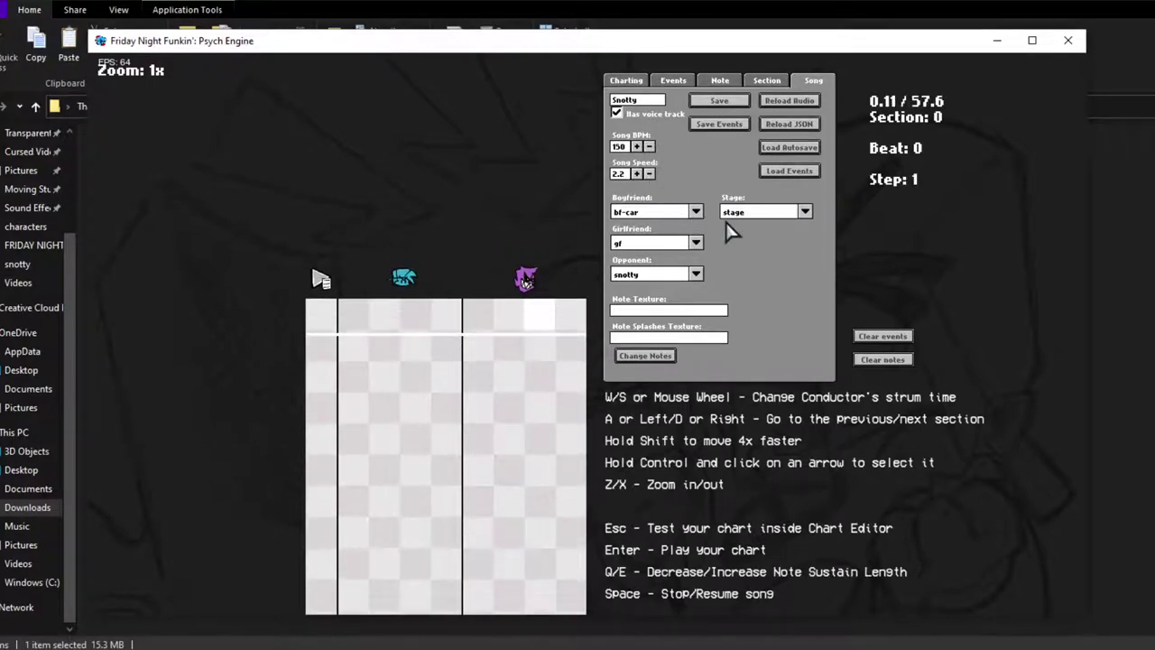
scroll(728, 219, "down", 7)
scroll(730, 217, "up", 2)
key("plus")
key("plus")
scroll(731, 215, "up", 4)
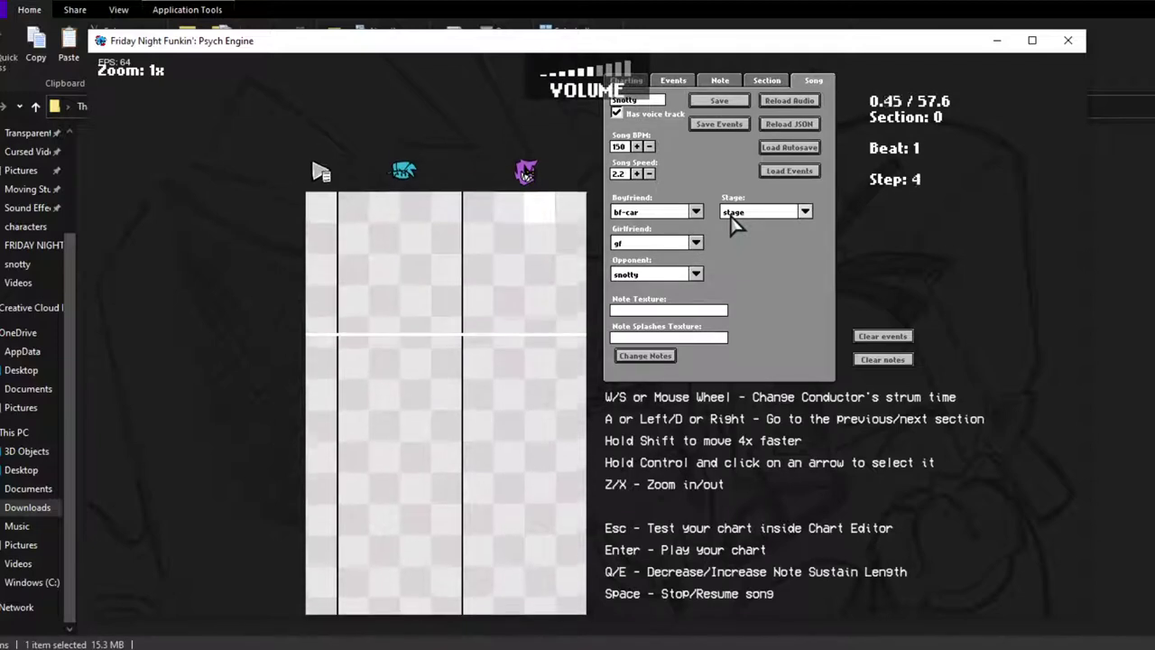
scroll(731, 216, "down", 3)
scroll(685, 153, "down", 2)
scroll(629, 85, "up", 3)
left_click(627, 80)
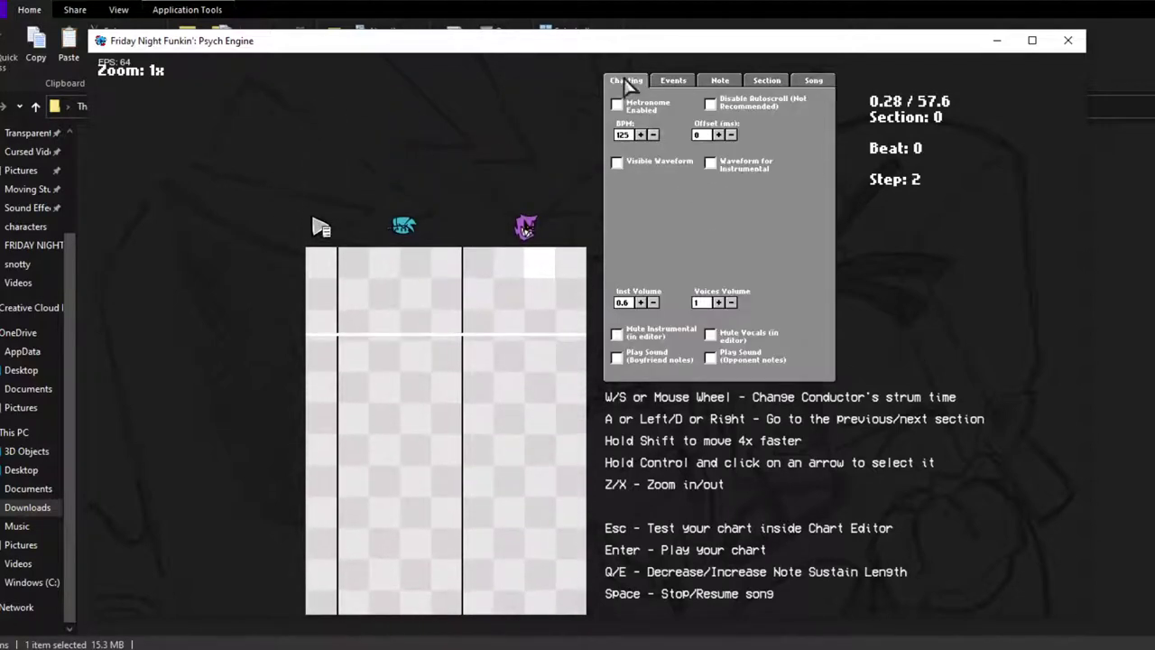
left_click(654, 303)
left_click(654, 303)
Play the chart briefly, step through its first sections and return to the first one.
scroll(658, 307, "up", 4)
key("space")
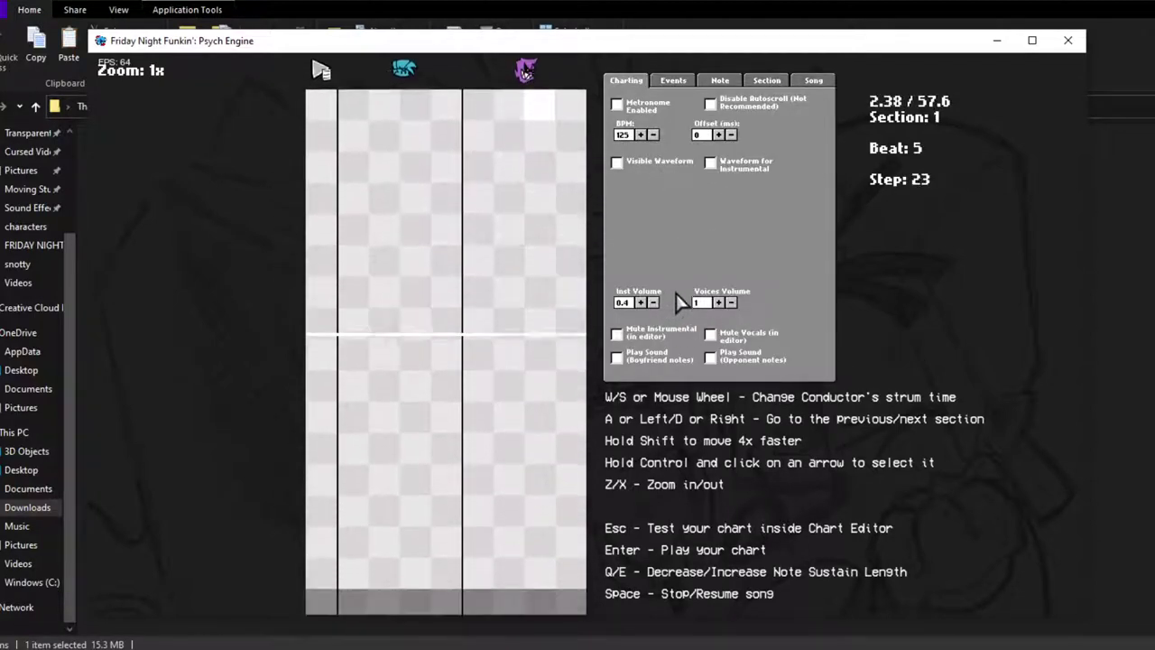
key("a")
key("d")
key("d")
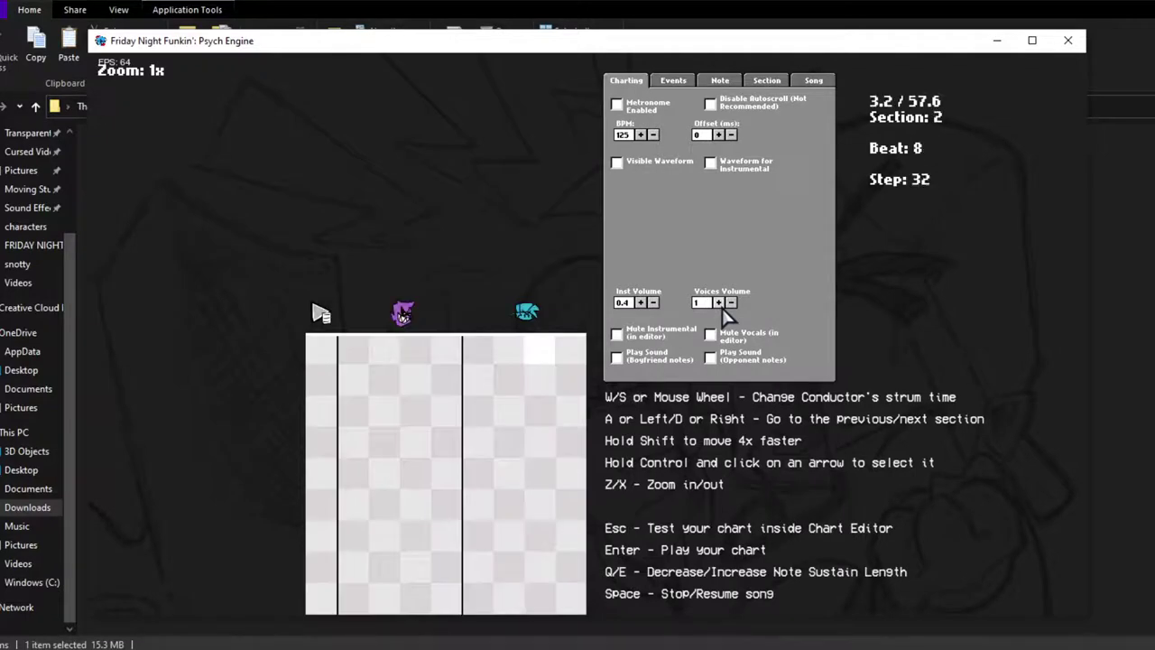
key("a")
key("a")
scroll(662, 198, "down", 2)
scroll(643, 185, "up", 1)
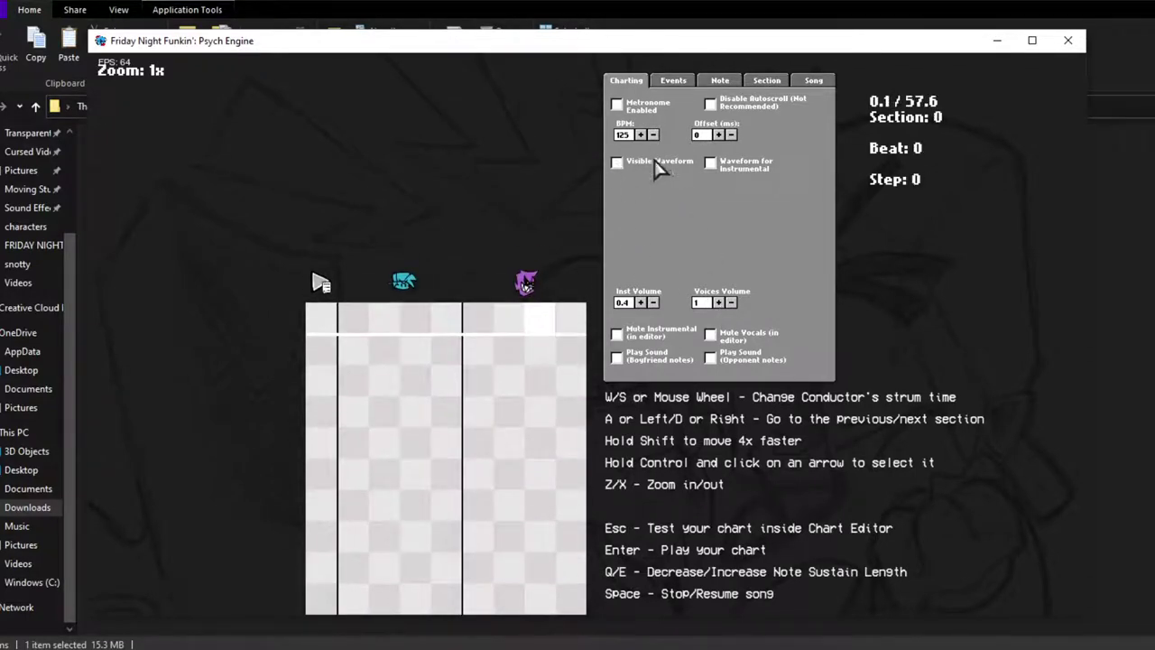
Show the voice track's waveform on the chart grid.
left_click(617, 163)
scroll(619, 168, "up", 2)
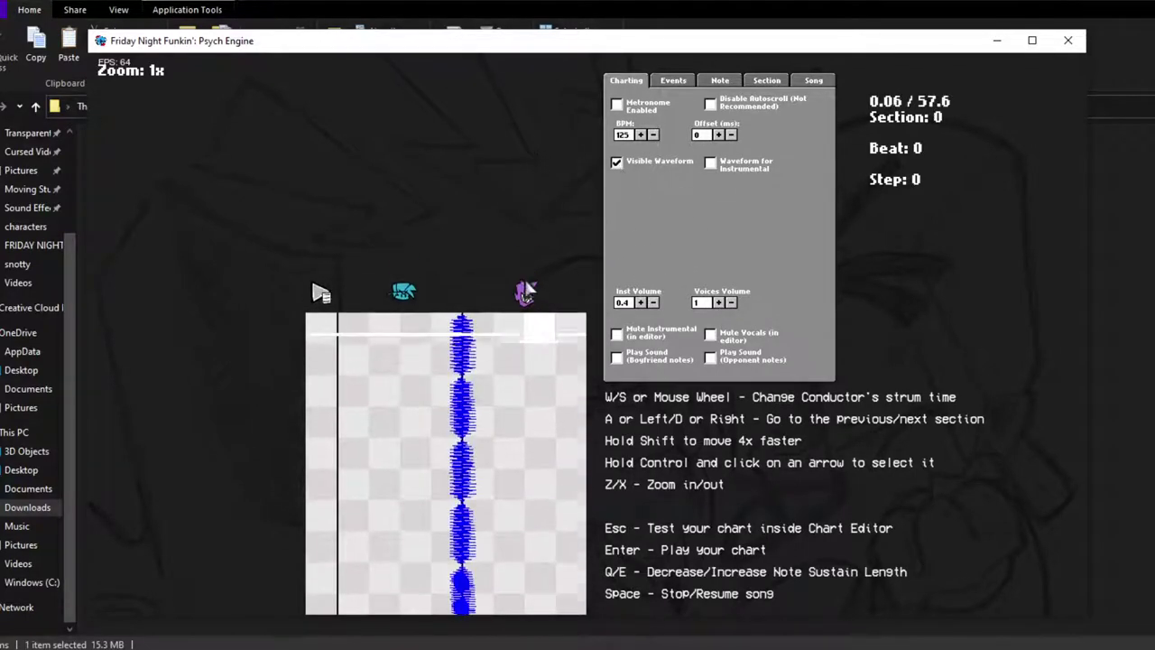
scroll(453, 322, "down", 15)
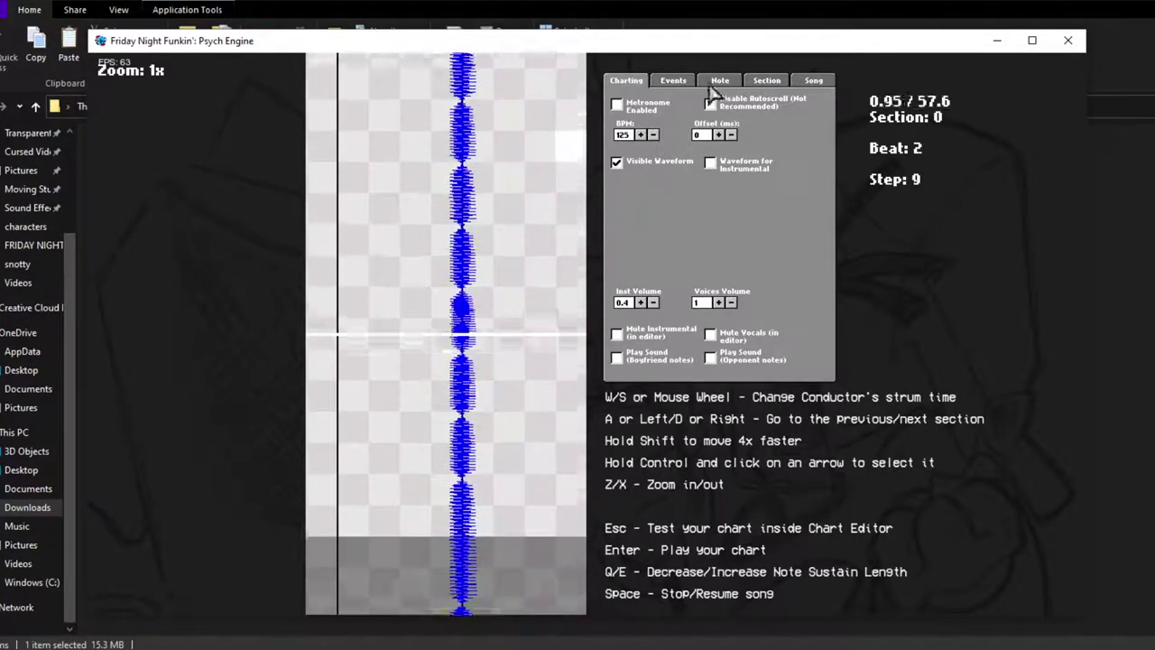
scroll(758, 83, "down", 3)
left_click(766, 80)
key("a")
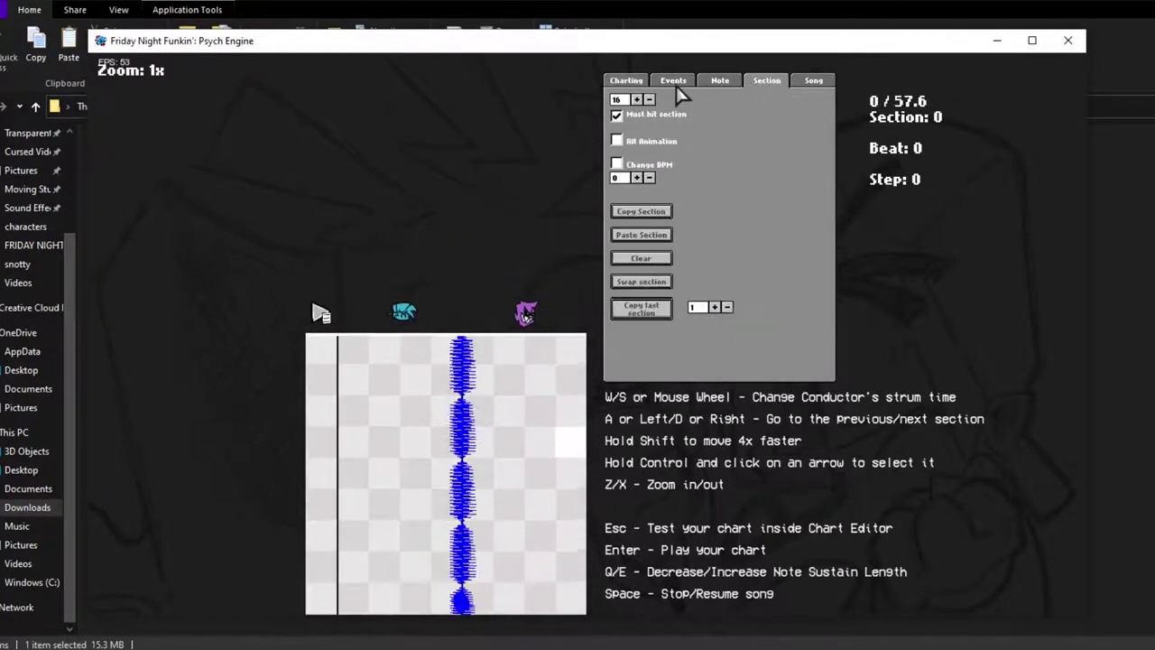
scroll(677, 90, "down", 4)
scroll(677, 90, "up", 1)
left_click(673, 80)
left_click(720, 80)
left_click(767, 81)
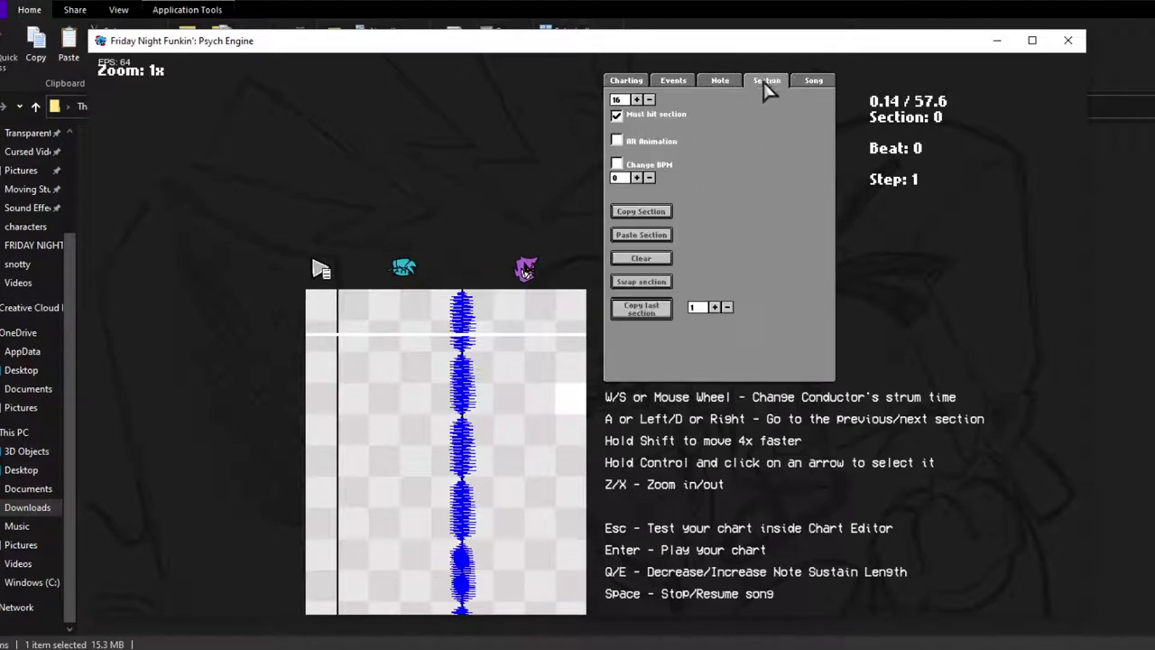
Set the song's boyfriend character to bf and its girlfriend character to gf.
left_click(813, 82)
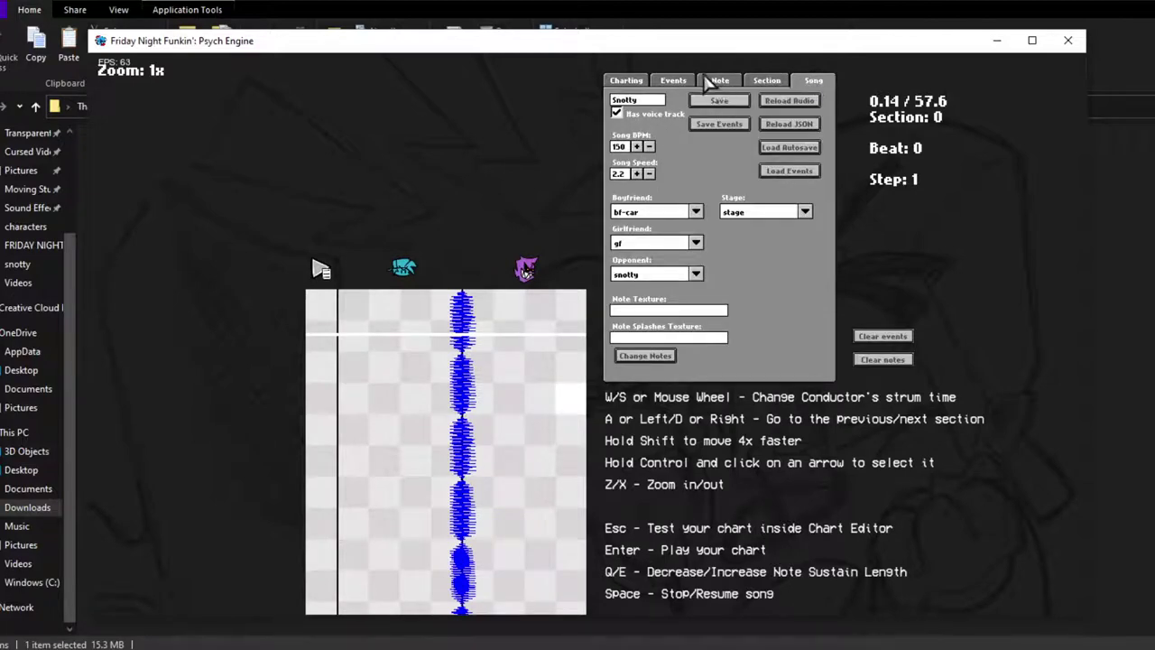
left_click(696, 211)
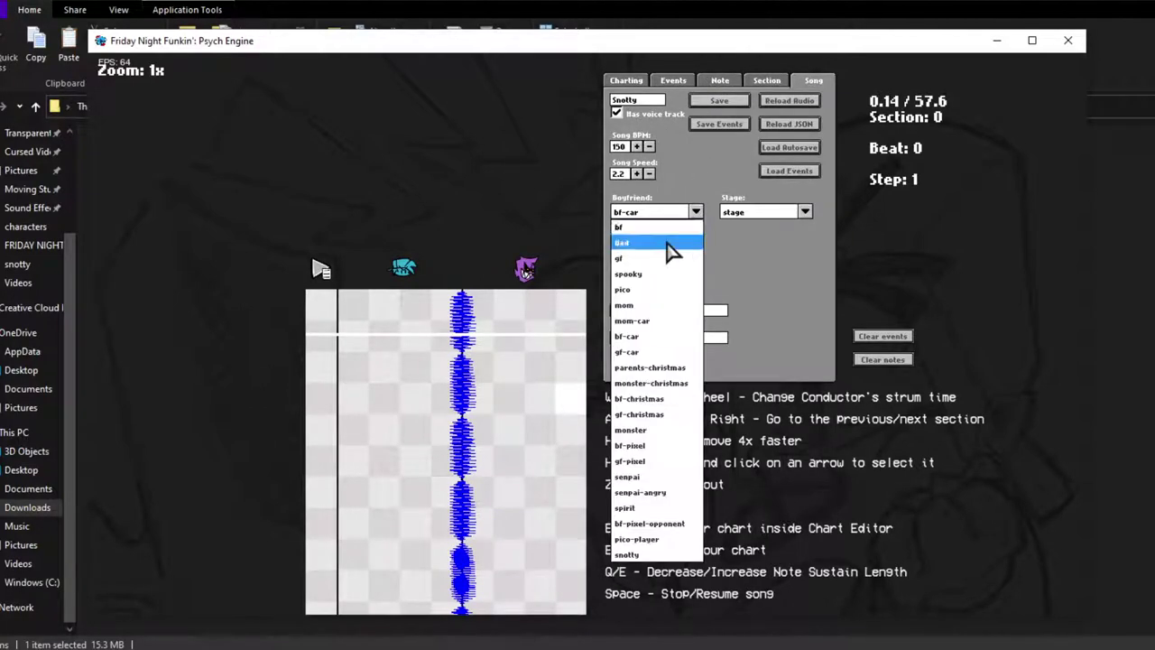
left_click(665, 236)
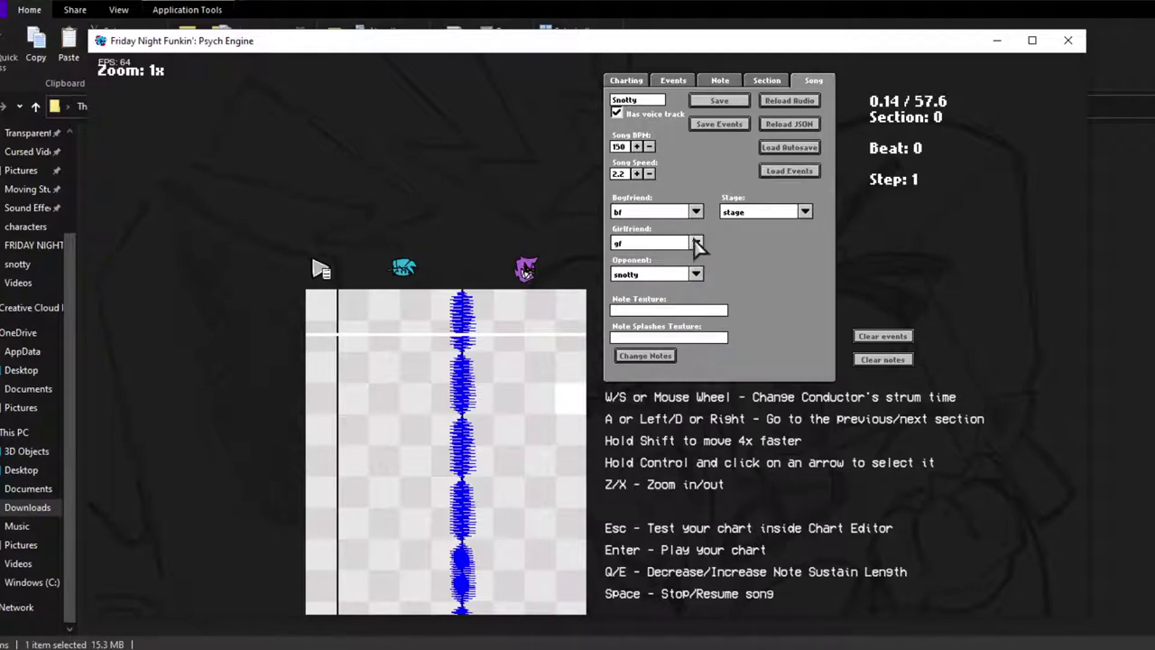
left_click(696, 244)
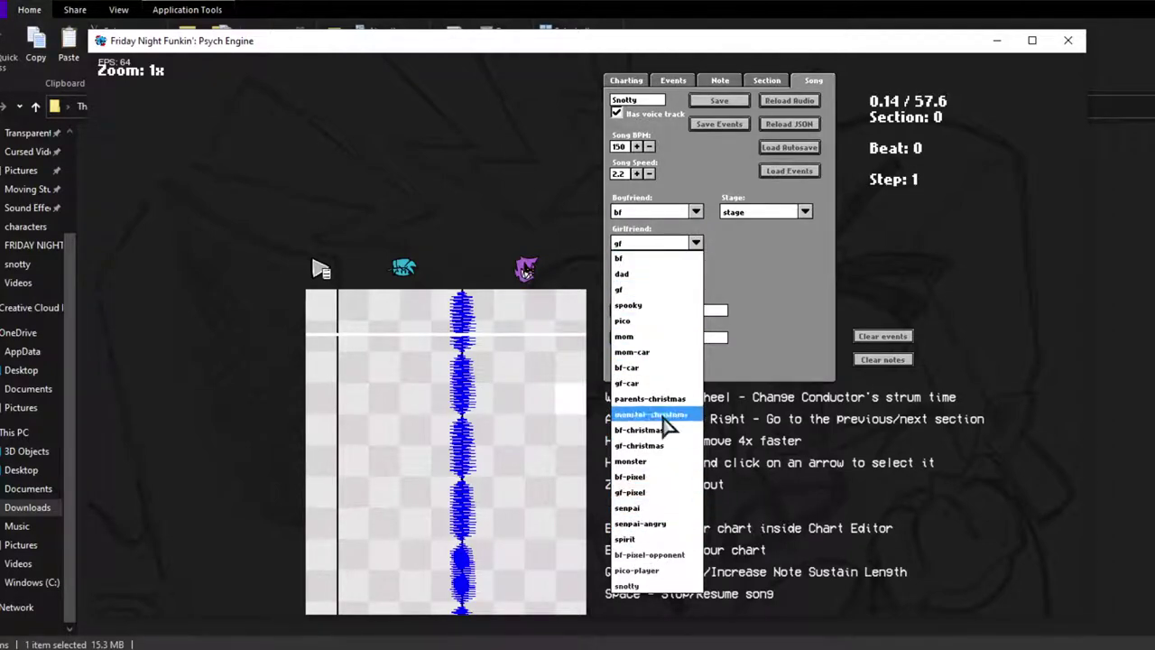
left_click(623, 289)
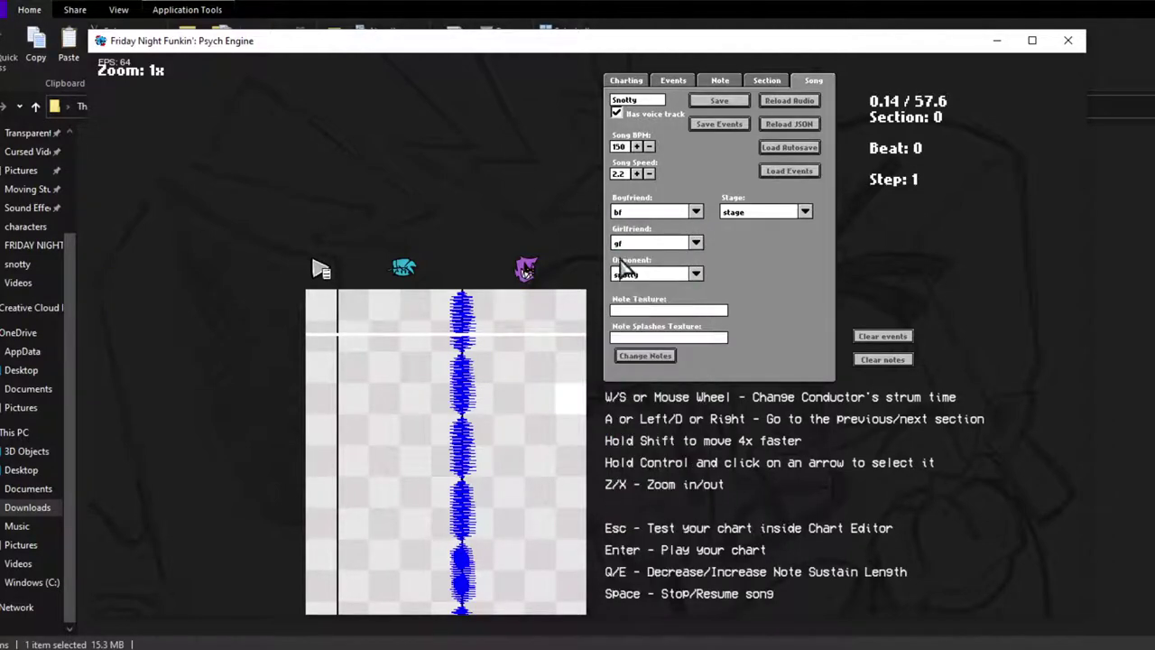
left_click(718, 84)
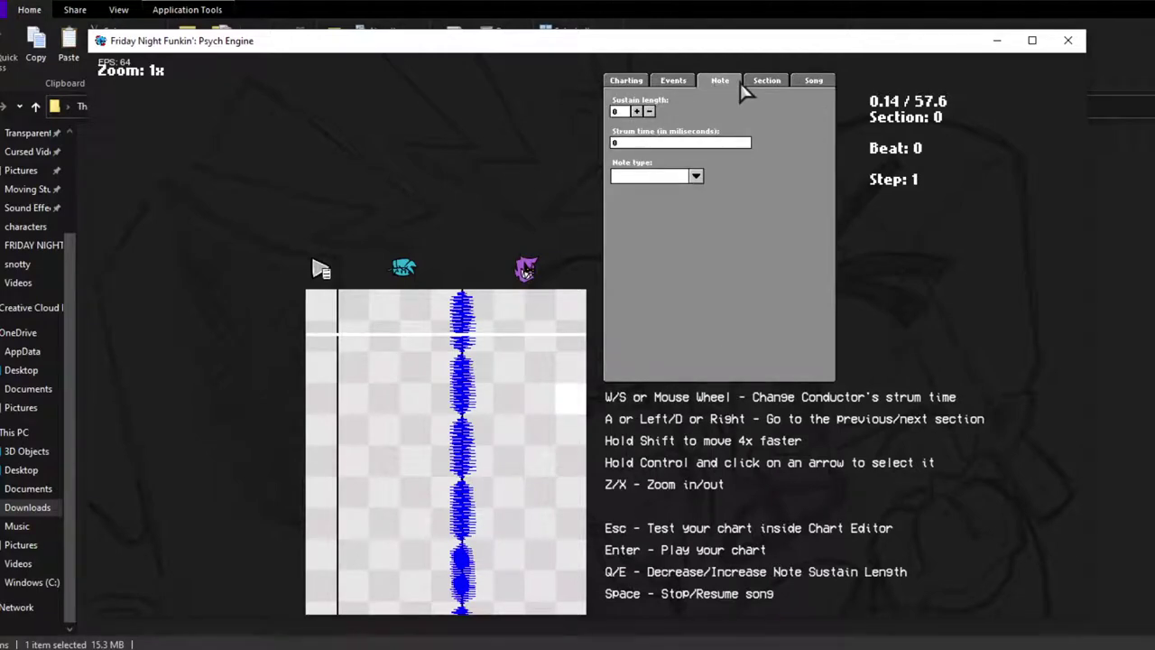
left_click(684, 85)
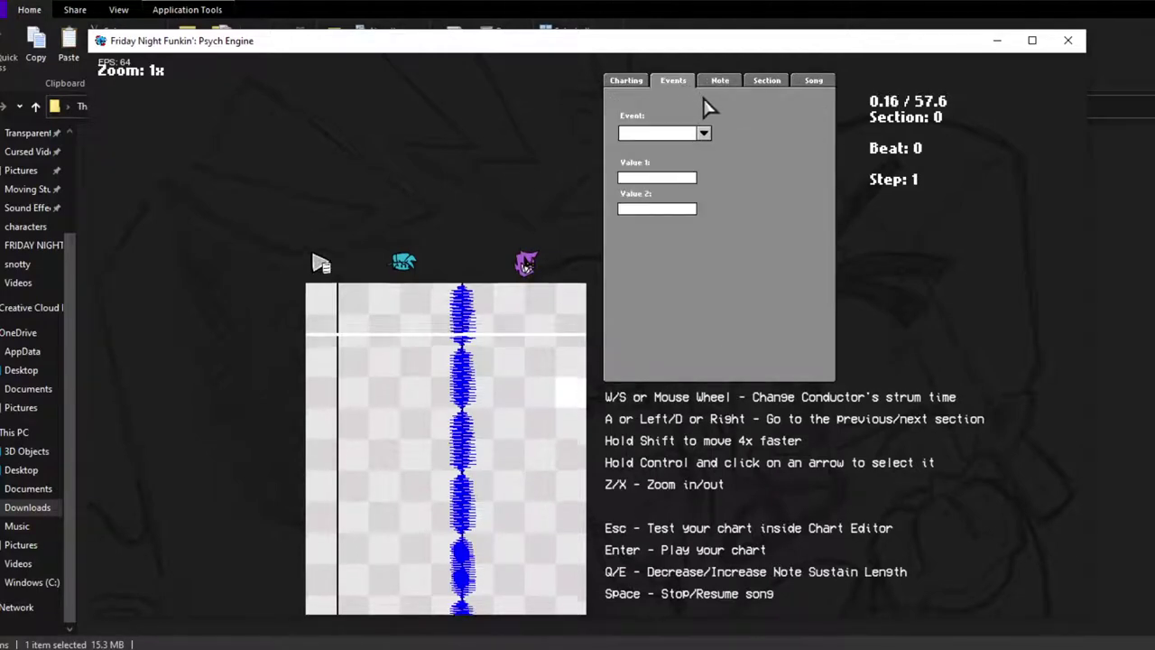
left_click(720, 81)
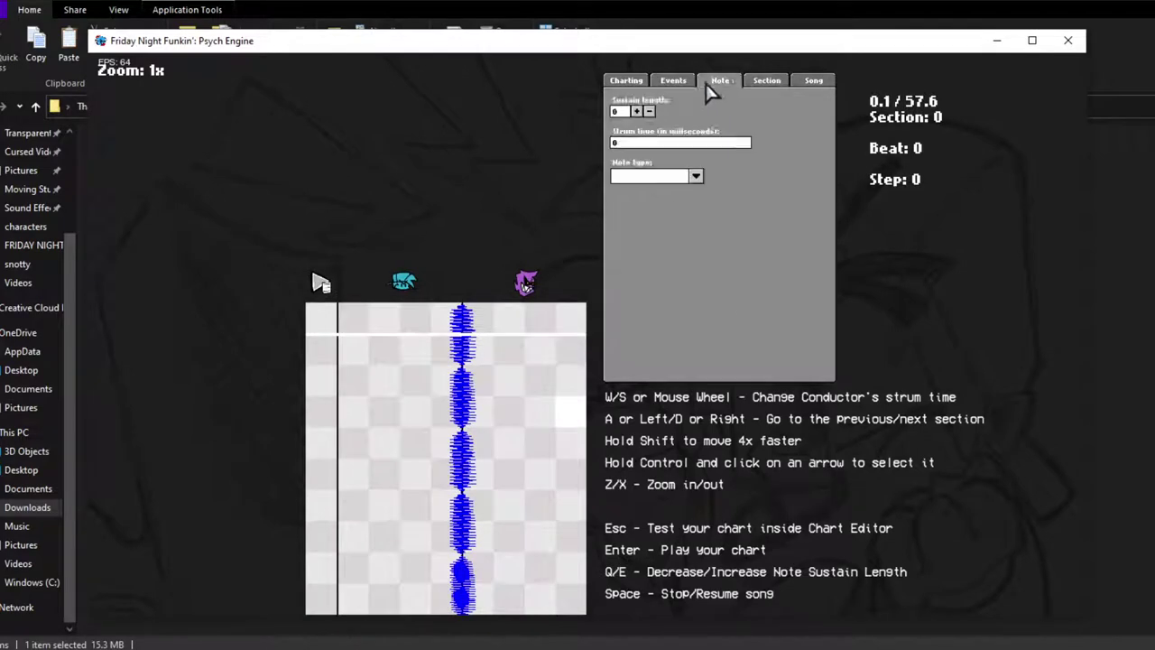
left_click(673, 81)
scroll(722, 245, "up", 1)
scroll(508, 302, "down", 3)
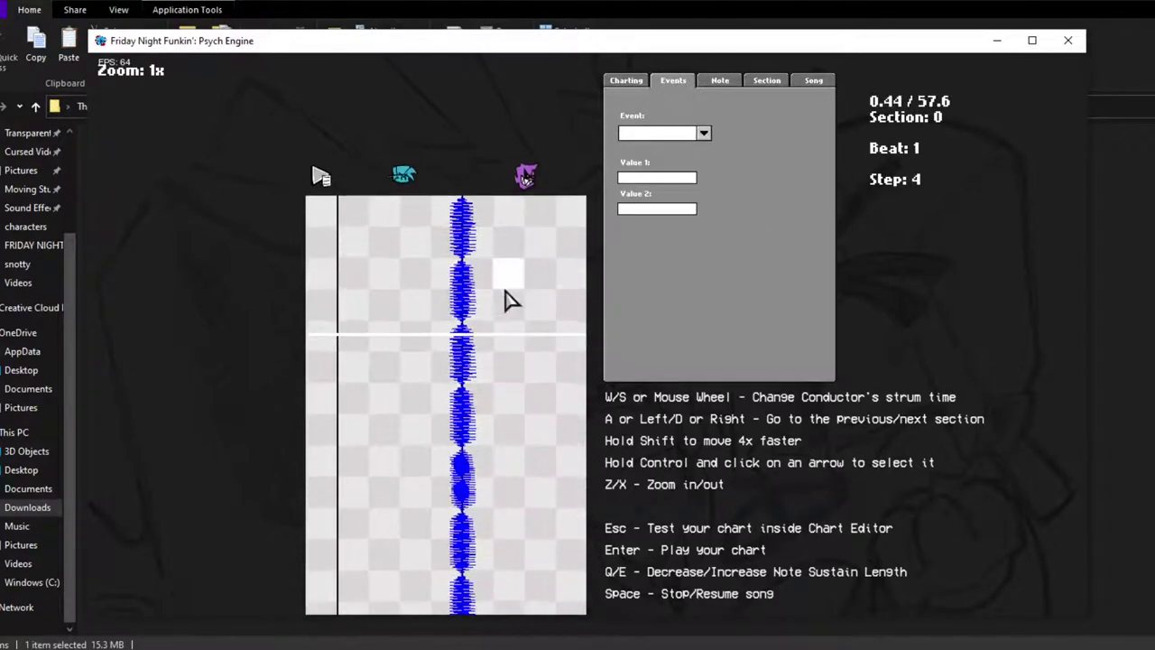
scroll(508, 302, "up", 2)
Turn off Must hit section for the first section and set the copy-last-section value to 2.
left_click(769, 81)
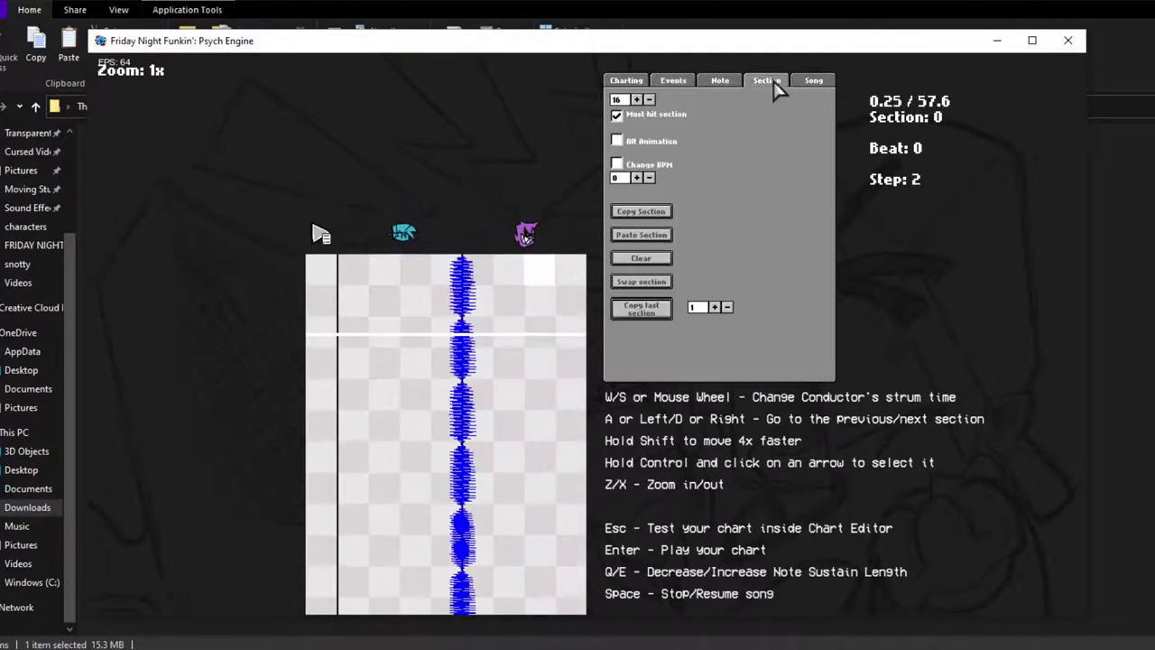
left_click(617, 117)
scroll(622, 158, "up", 1)
scroll(686, 217, "down", 1)
scroll(691, 235, "up", 1)
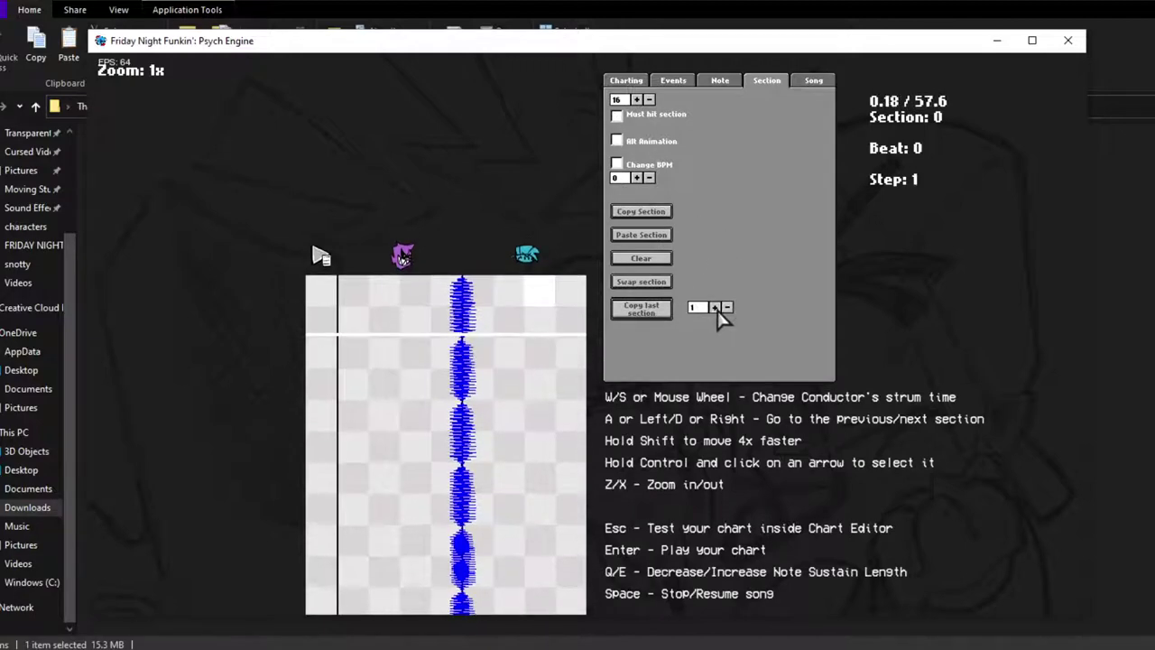
left_click(714, 307)
Place an opponent left arrow in the first row and a down arrow in the third row of the first section.
scroll(704, 311, "up", 1)
scroll(438, 309, "up", 1)
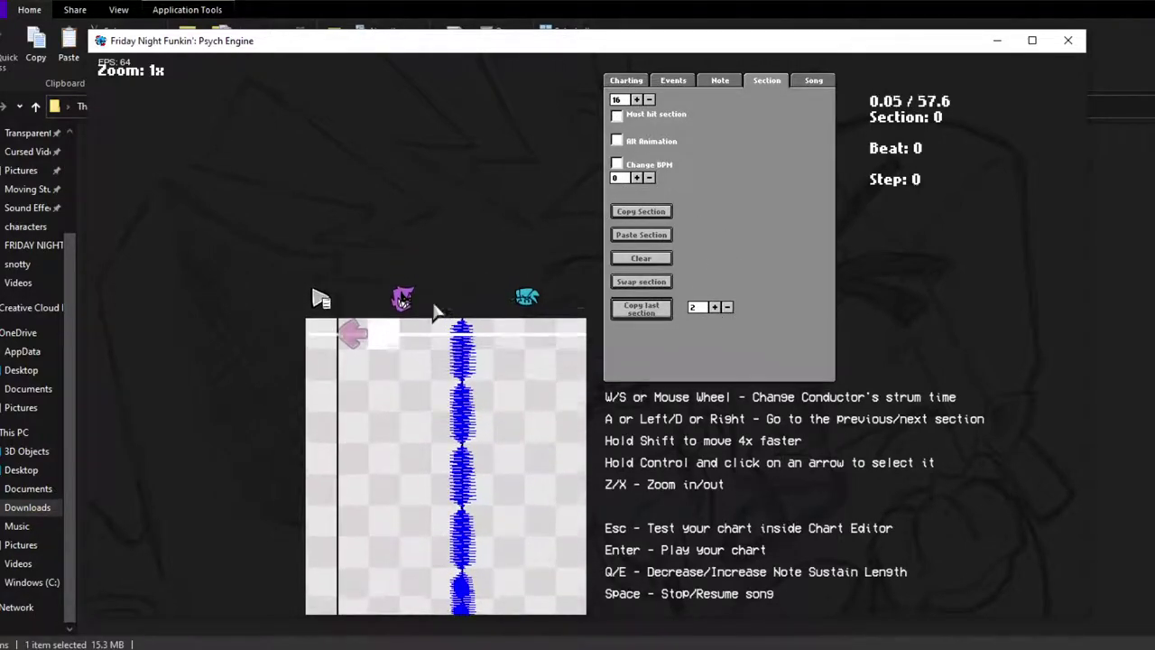
scroll(387, 343, "down", 2)
left_click(388, 341)
scroll(395, 355, "down", 2)
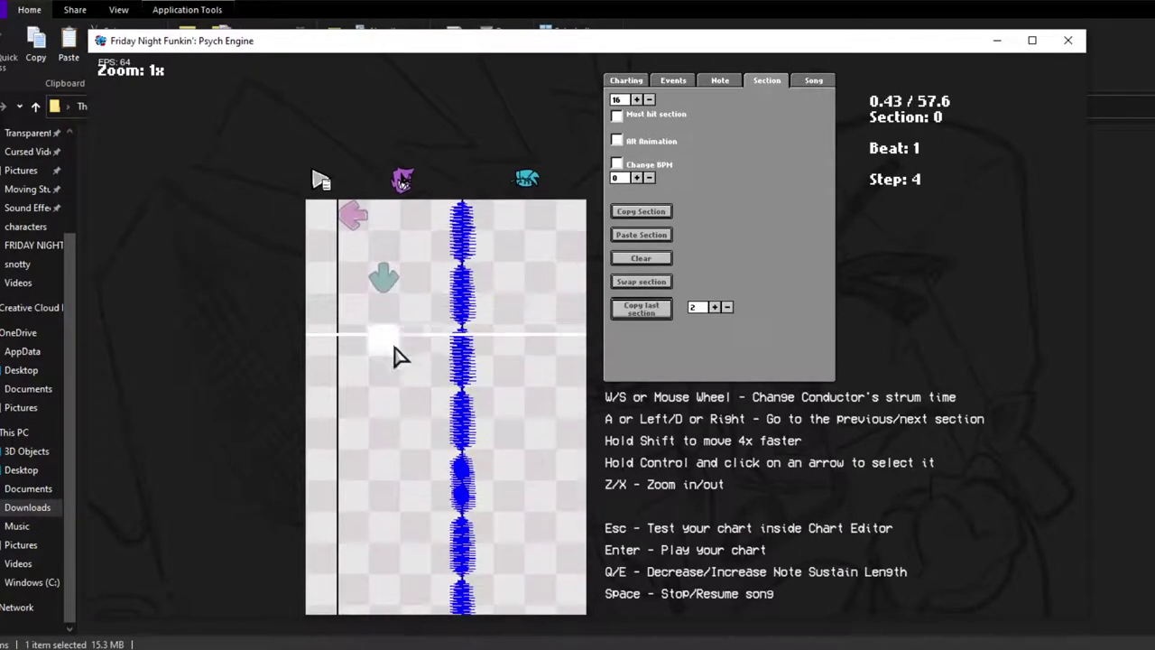
Try out the hit sounds for boyfriend and opponent notes during playback and turn both off again.
left_click(626, 81)
scroll(623, 361, "up", 3)
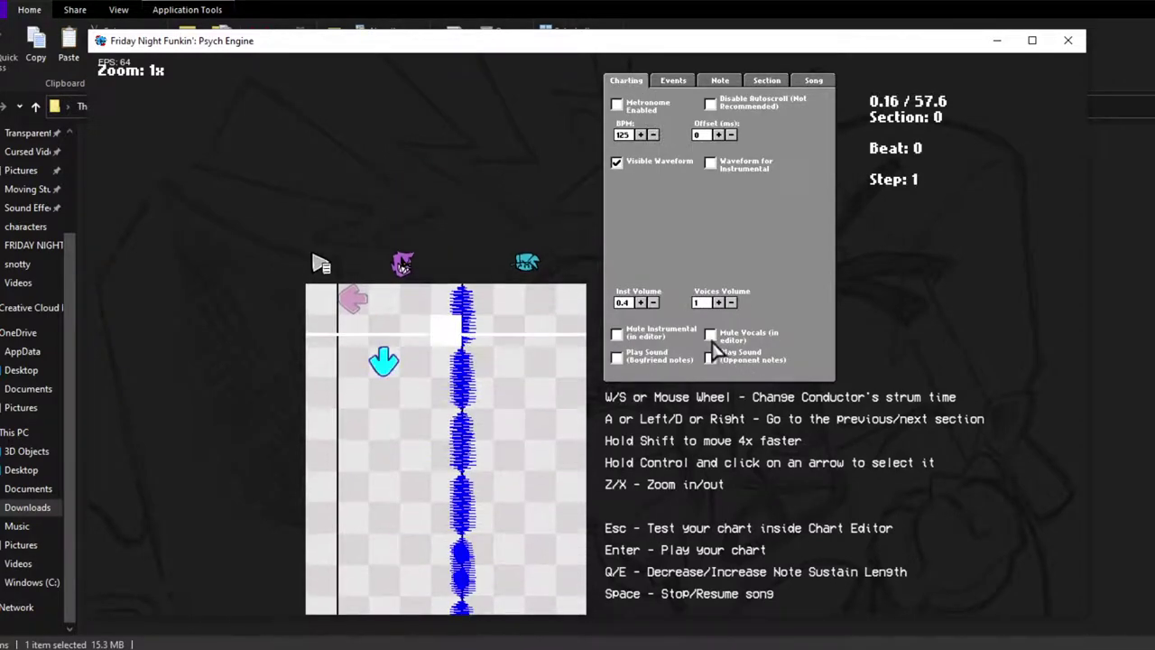
left_click(711, 357)
scroll(718, 368, "up", 1)
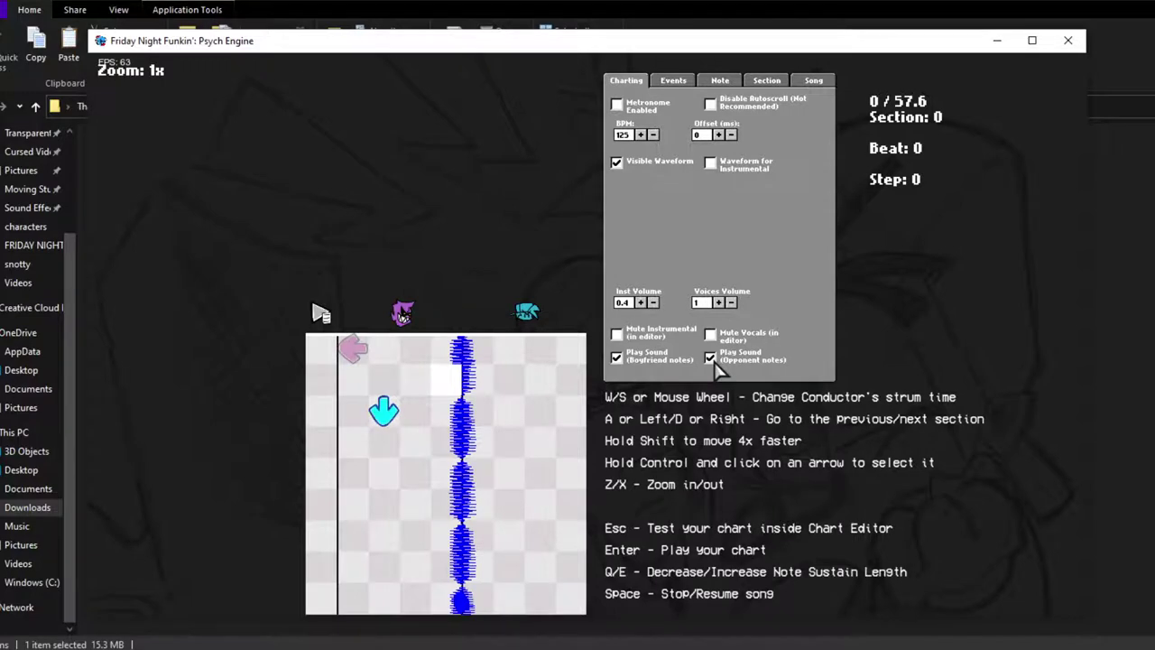
key("space")
scroll(715, 364, "up", 5)
key("space")
scroll(714, 364, "up", 2)
scroll(717, 367, "down", 3)
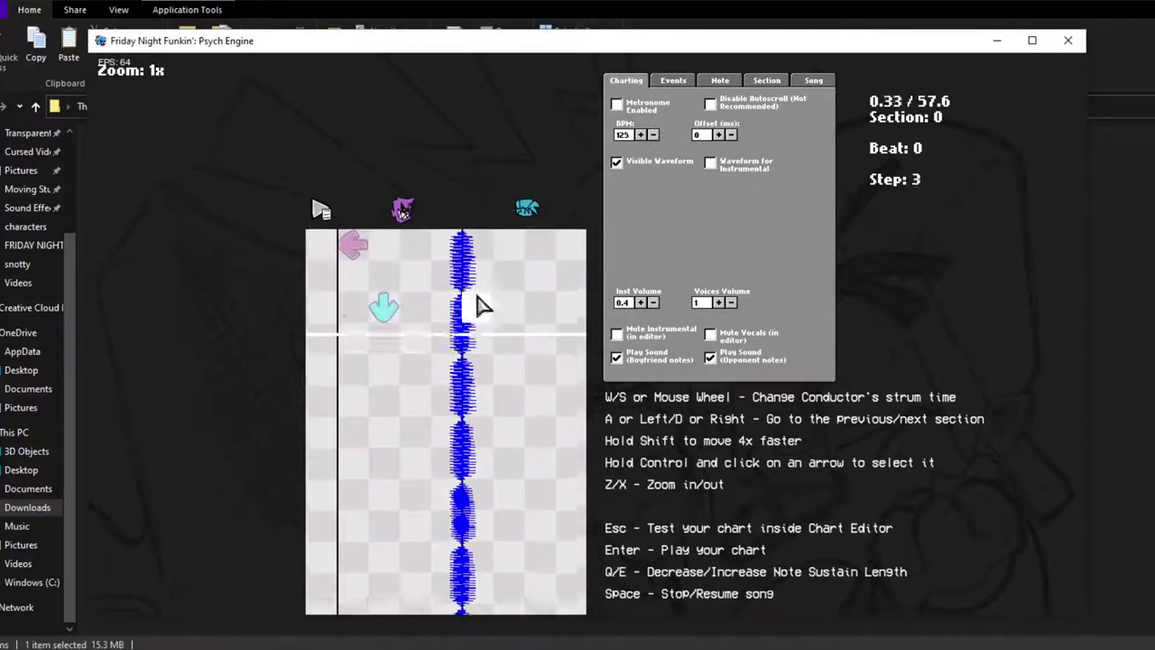
scroll(767, 323, "up", 3)
left_click(619, 359)
Continue the opponent's first section with left, down, up, right, left and down arrows, one on every second row.
scroll(505, 325, "down", 4)
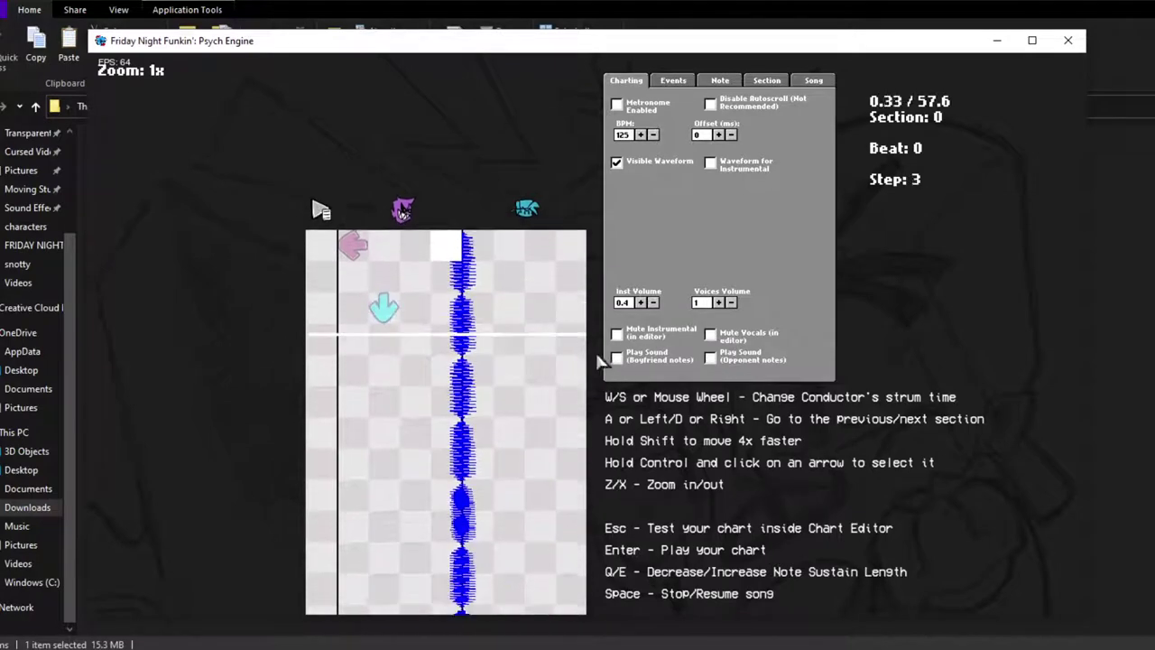
left_click(354, 343)
scroll(379, 357, "down", 2)
left_click(383, 358)
scroll(392, 361, "down", 2)
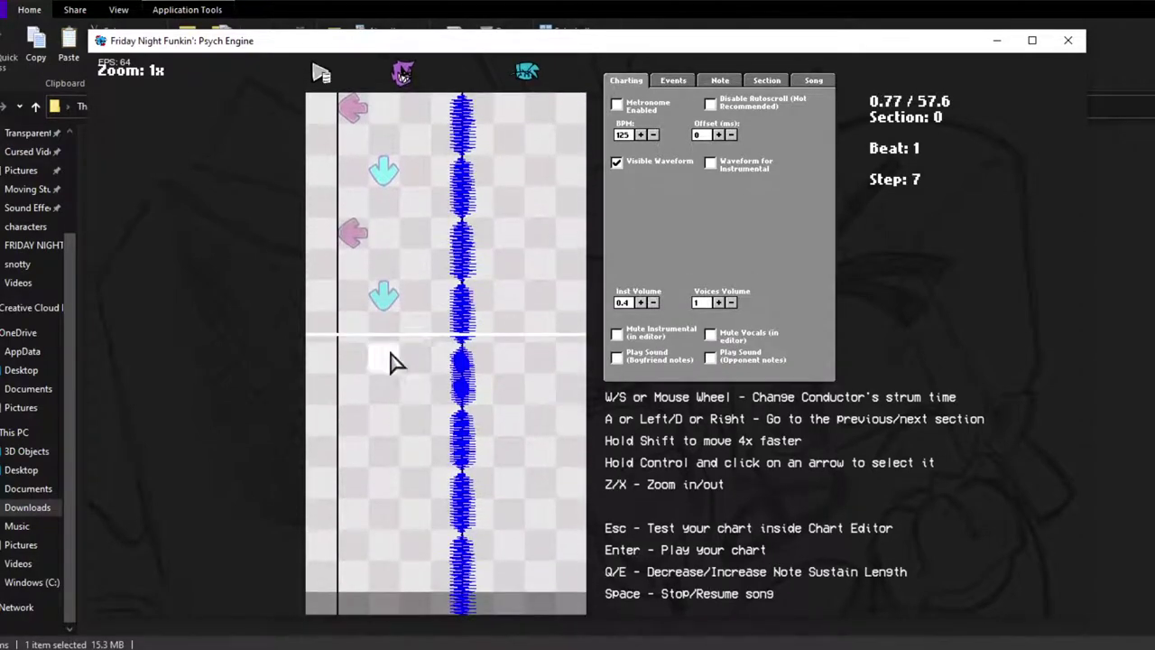
left_click(412, 359)
scroll(412, 361, "down", 2)
left_click(443, 379)
scroll(442, 375, "down", 2)
left_click(356, 372)
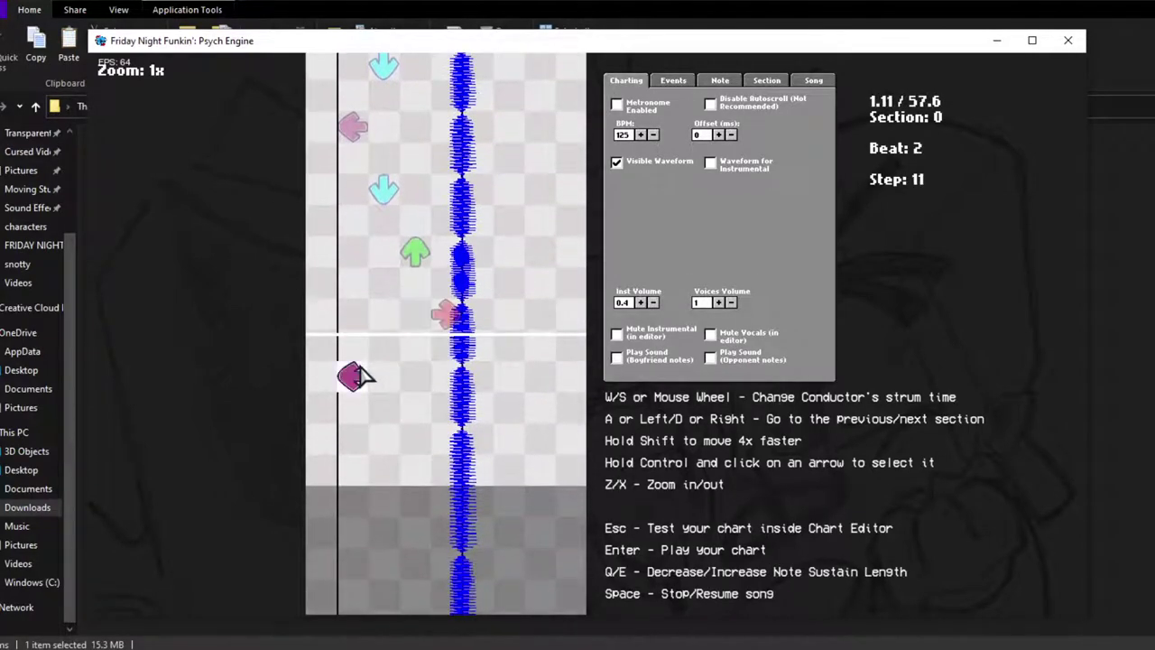
scroll(373, 366, "down", 5)
Play the charted first section back from its start.
key("a")
key("space")
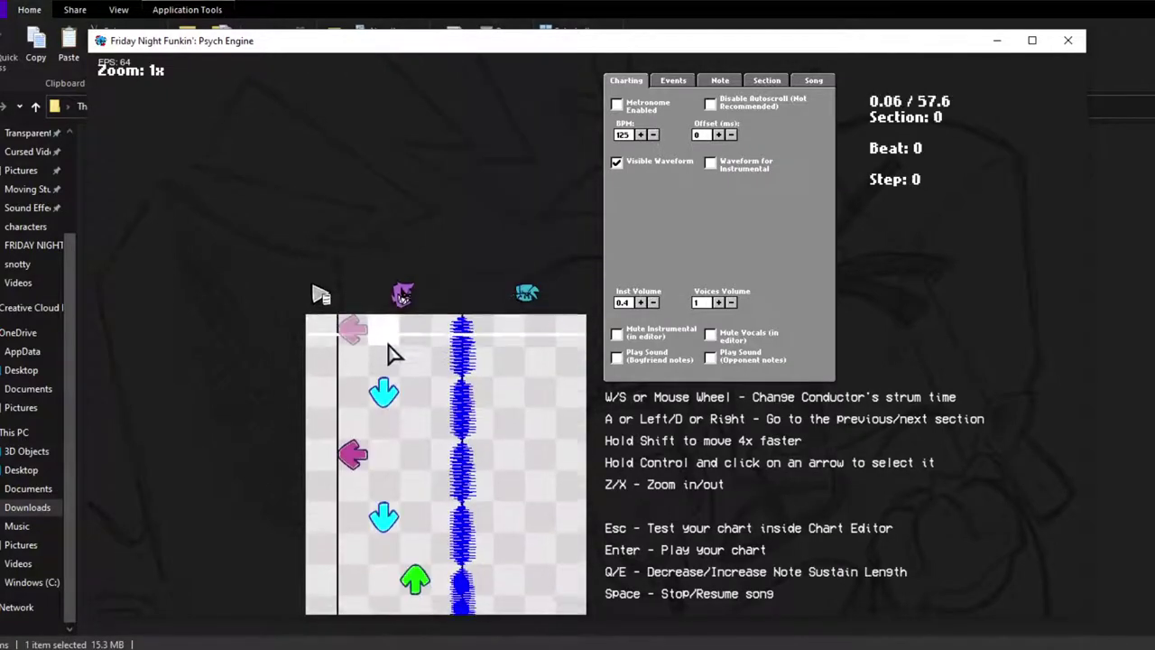
key("space")
Replace the last down arrow of the first section with a sustained down note reaching into the second section.
left_click(766, 81)
scroll(727, 96, "down", 3)
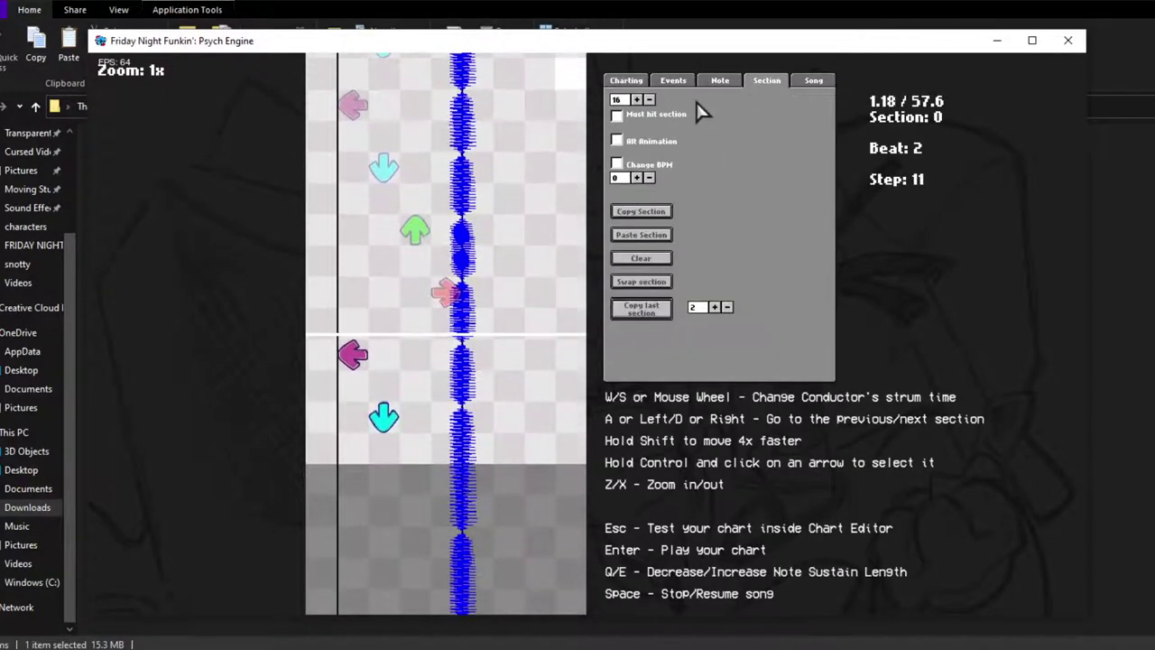
left_click(389, 371)
left_click(389, 371)
key("e")
key("e")
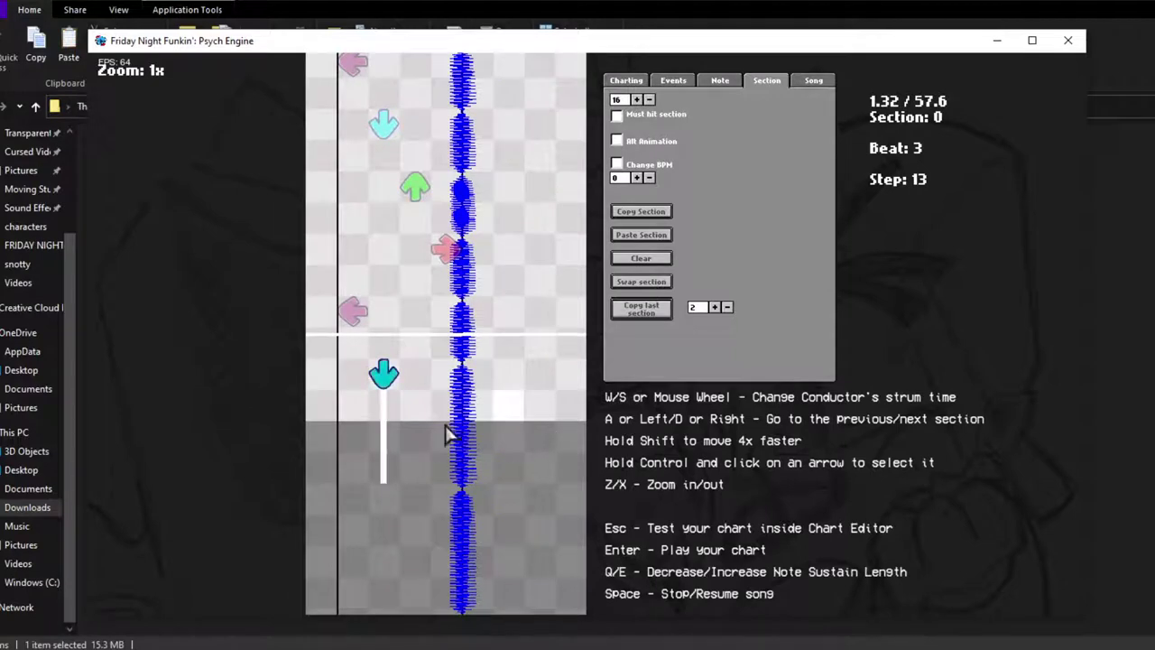
Turn off Must hit section for the second section and chart a sustained left on row three, right on row seven, down and up on row nine.
scroll(412, 485, "down", 4)
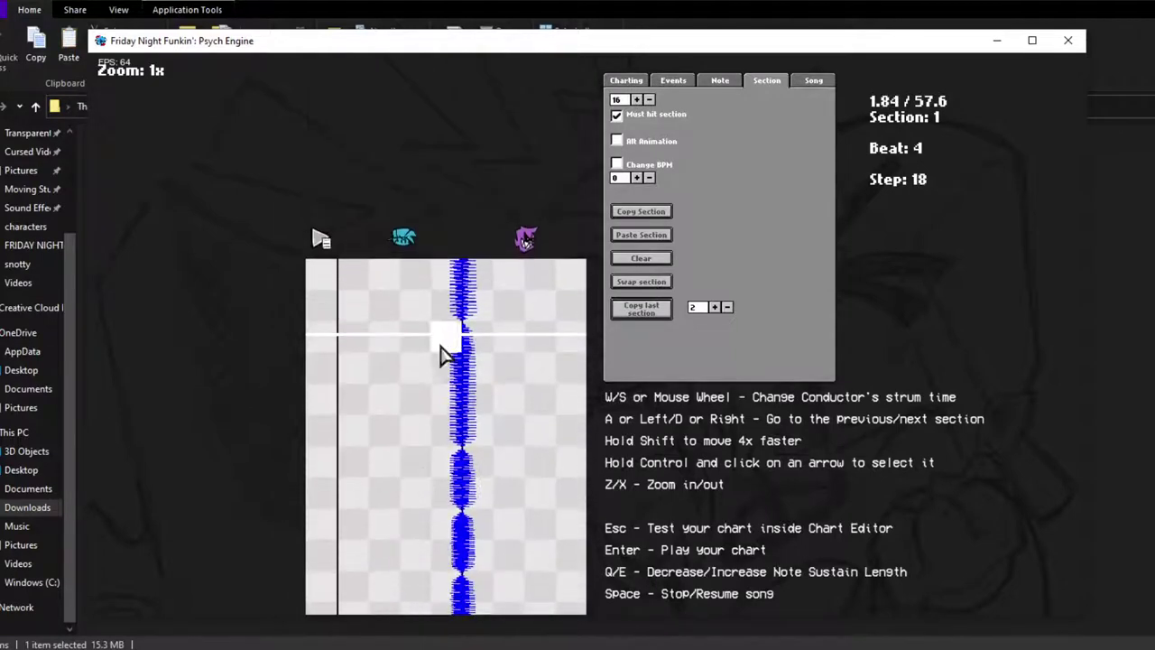
scroll(408, 338, "down", 1)
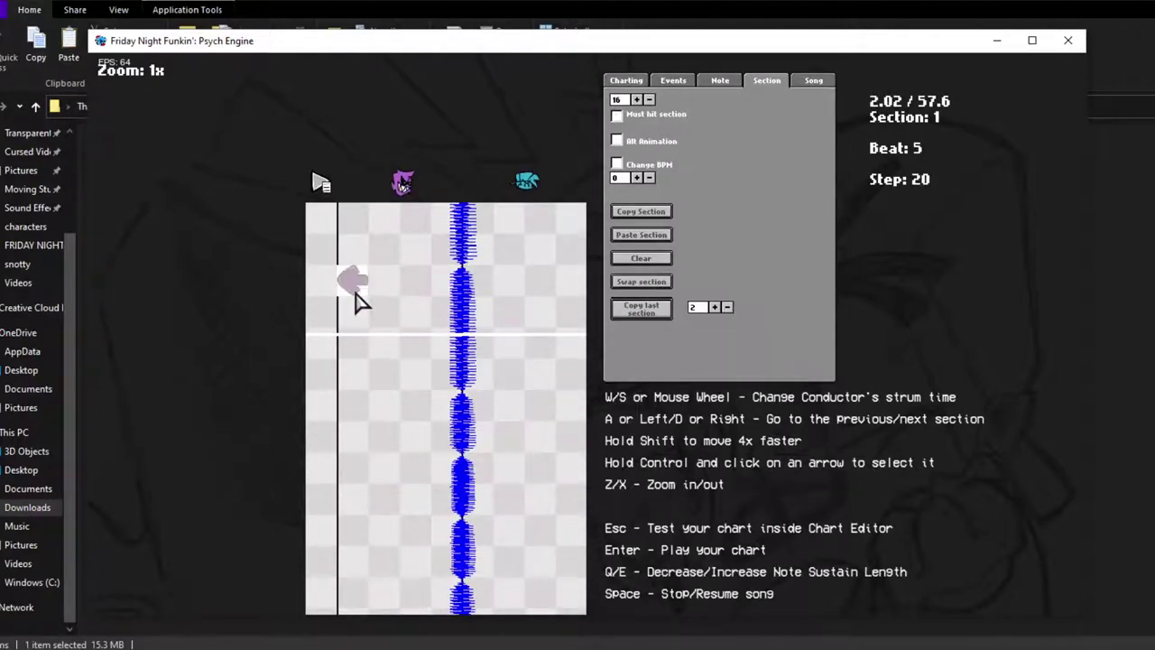
scroll(355, 289, "up", 1)
scroll(405, 325, "down", 4)
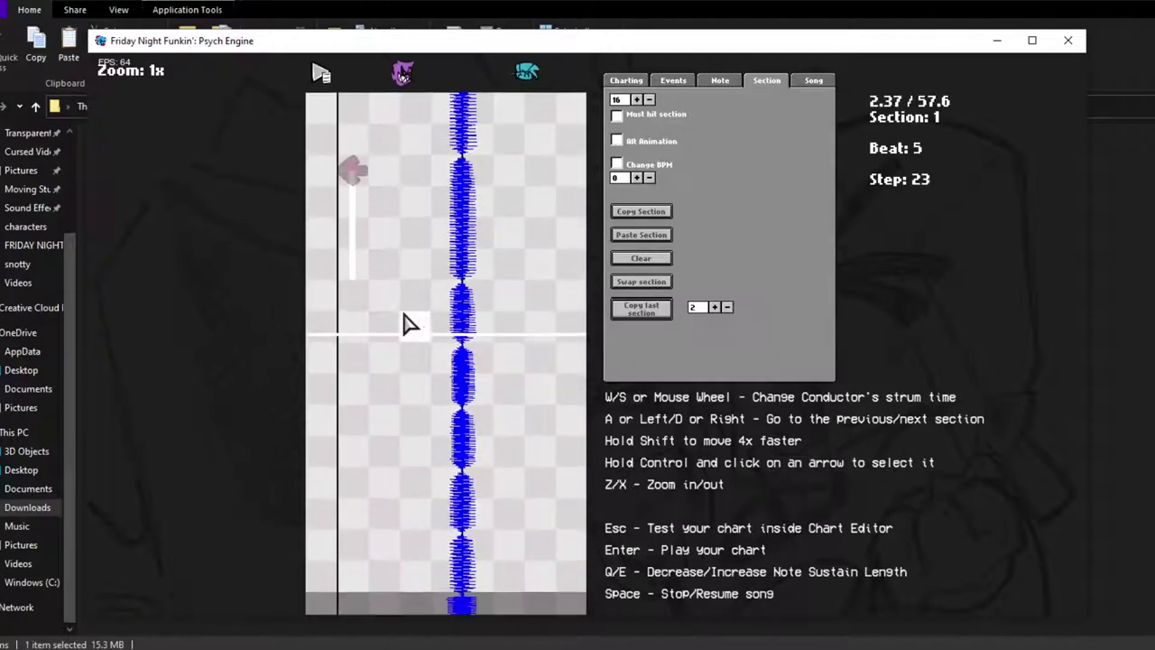
scroll(451, 341, "up", 1)
scroll(446, 352, "down", 3)
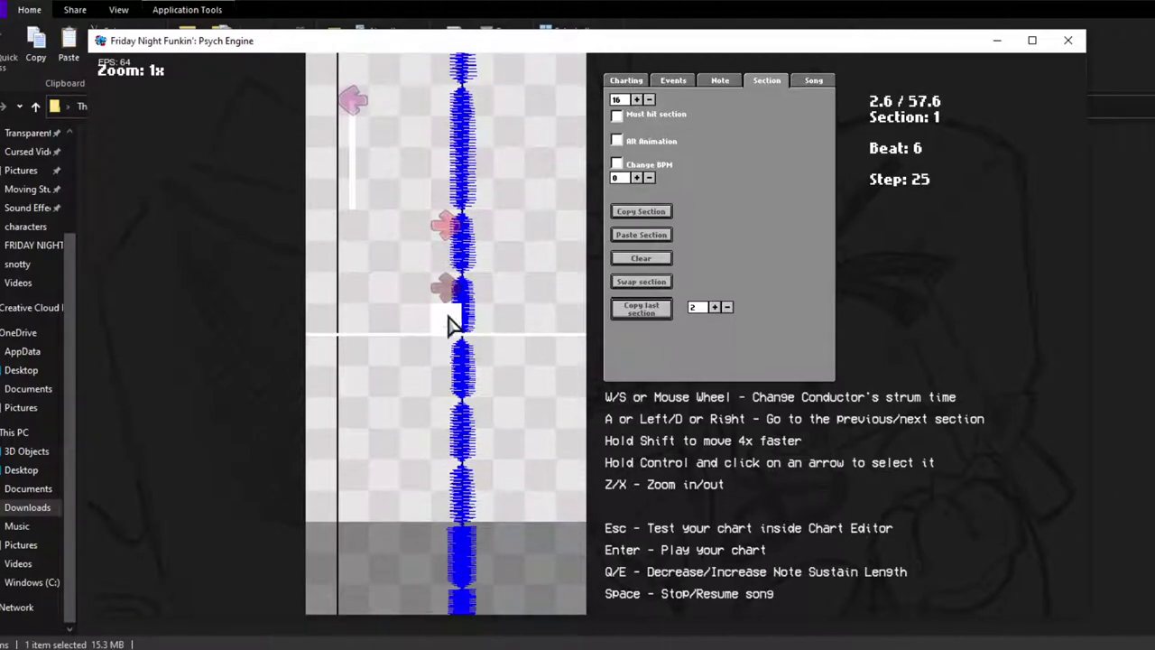
scroll(442, 347, "up", 1)
Add a down arrow beside the left arrow on the first row of the first section.
key("a")
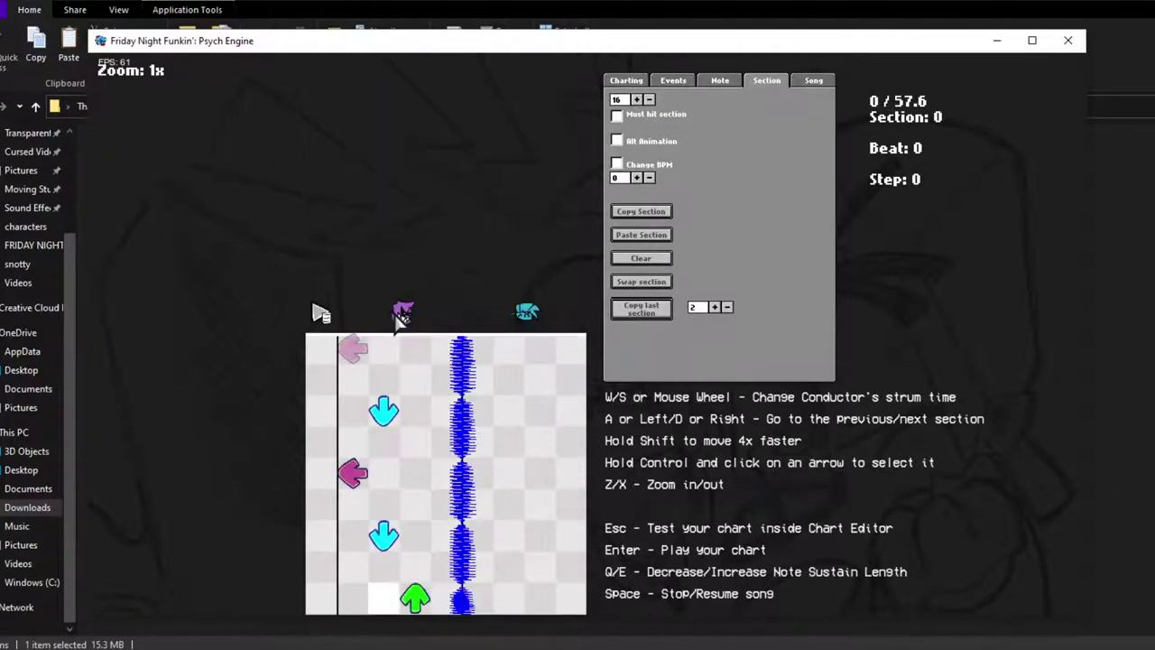
scroll(402, 317, "down", 1)
scroll(397, 324, "down", 2)
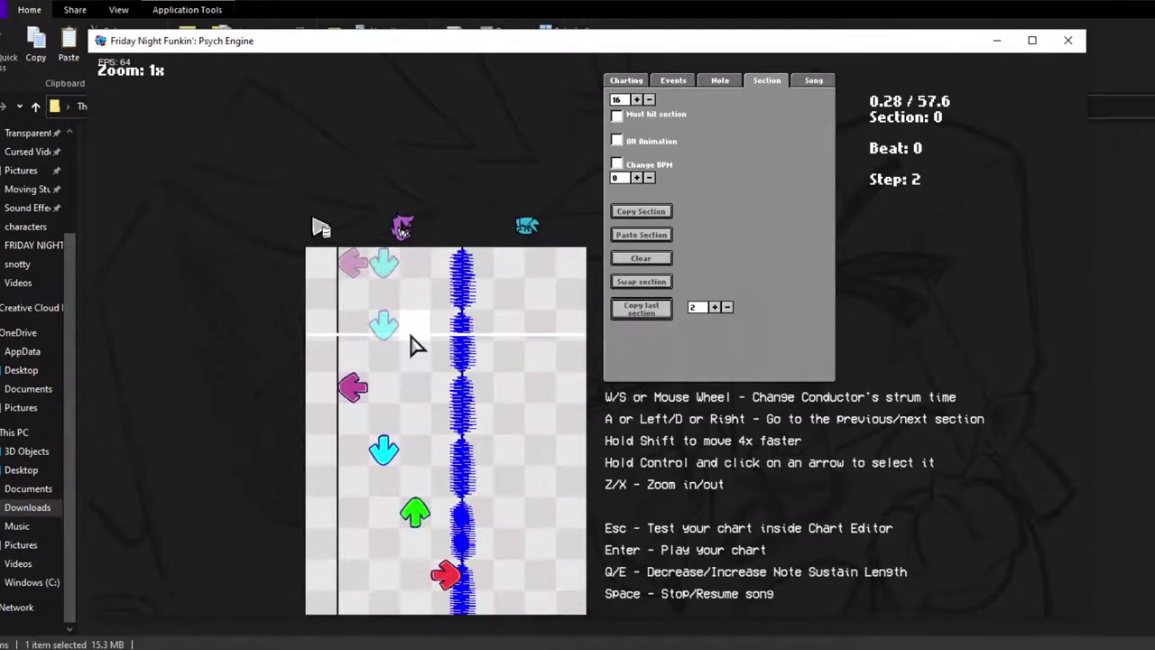
scroll(410, 334, "up", 4)
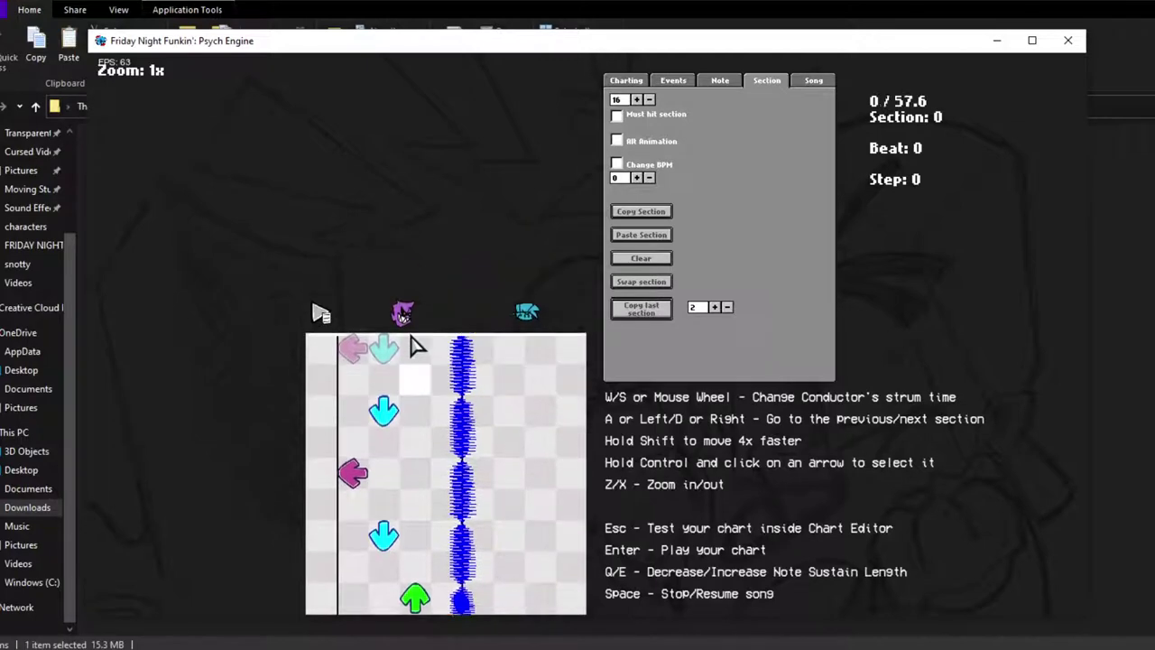
key("d")
scroll(413, 336, "down", 3)
key("a")
scroll(418, 360, "down", 1)
scroll(417, 366, "down", 3)
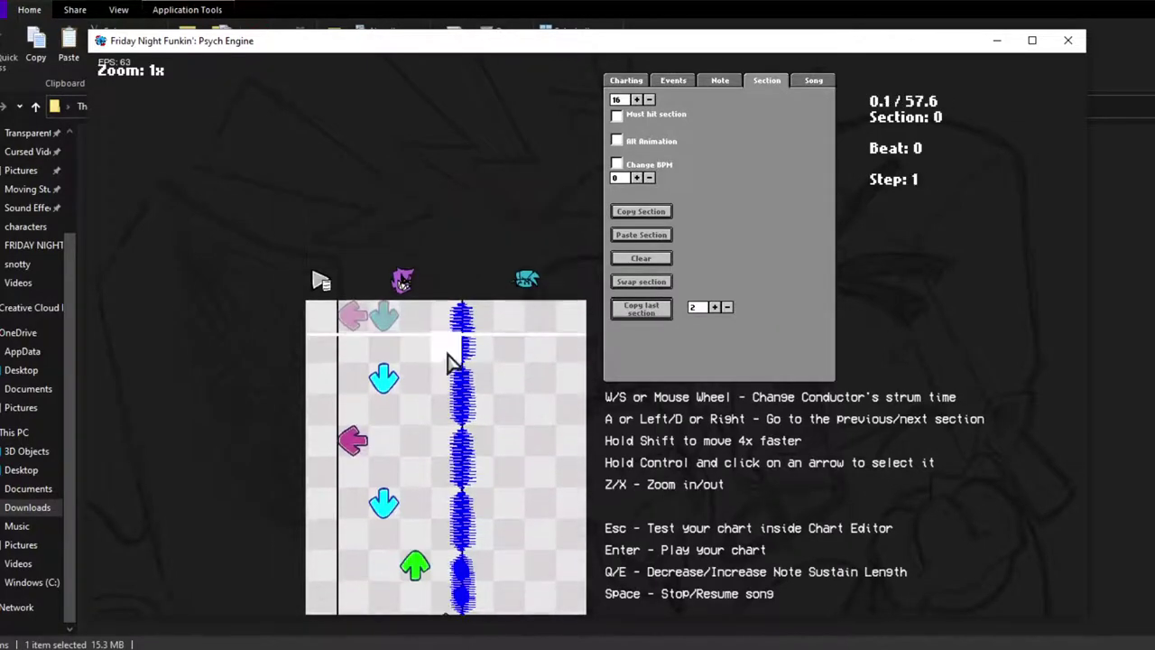
Add up arrows on the third and fifth rows and right arrows on the second and fifth rows of the first section.
scroll(424, 361, "up", 1)
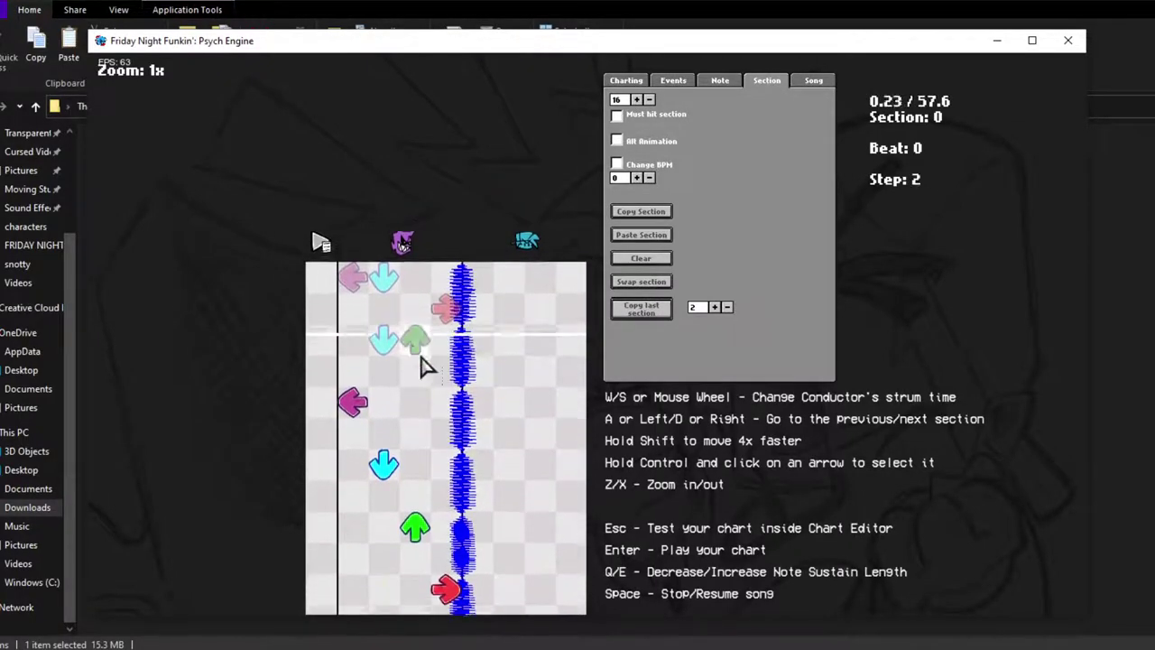
scroll(432, 363, "down", 5)
scroll(444, 316, "up", 1)
scroll(444, 316, "up", 4)
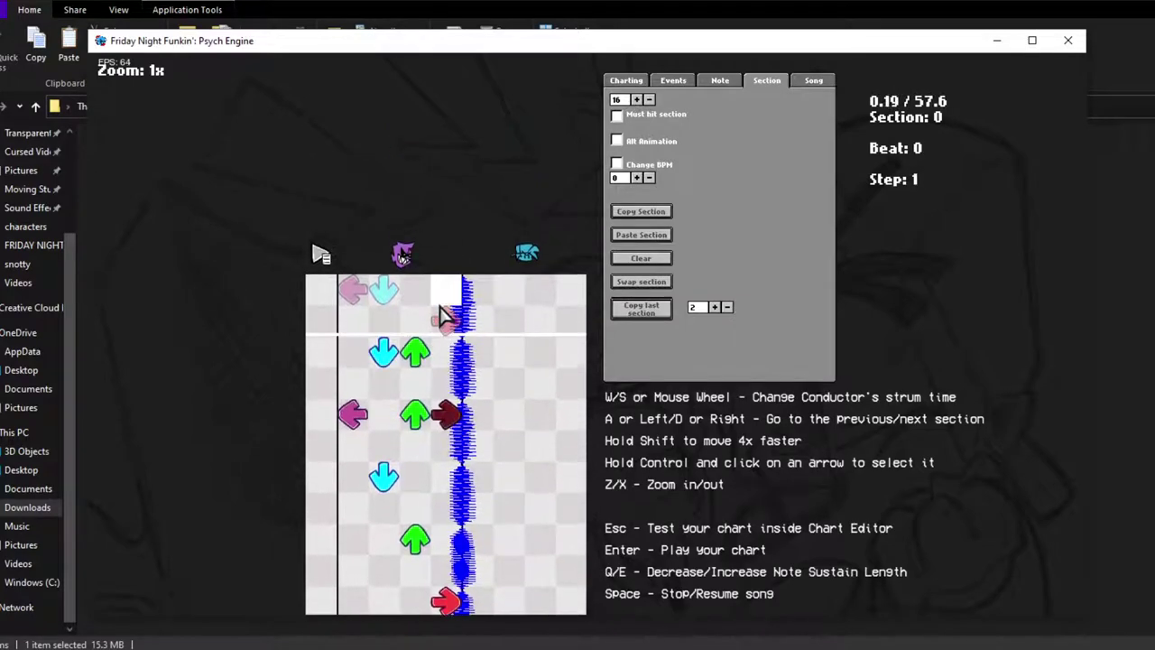
scroll(444, 316, "down", 3)
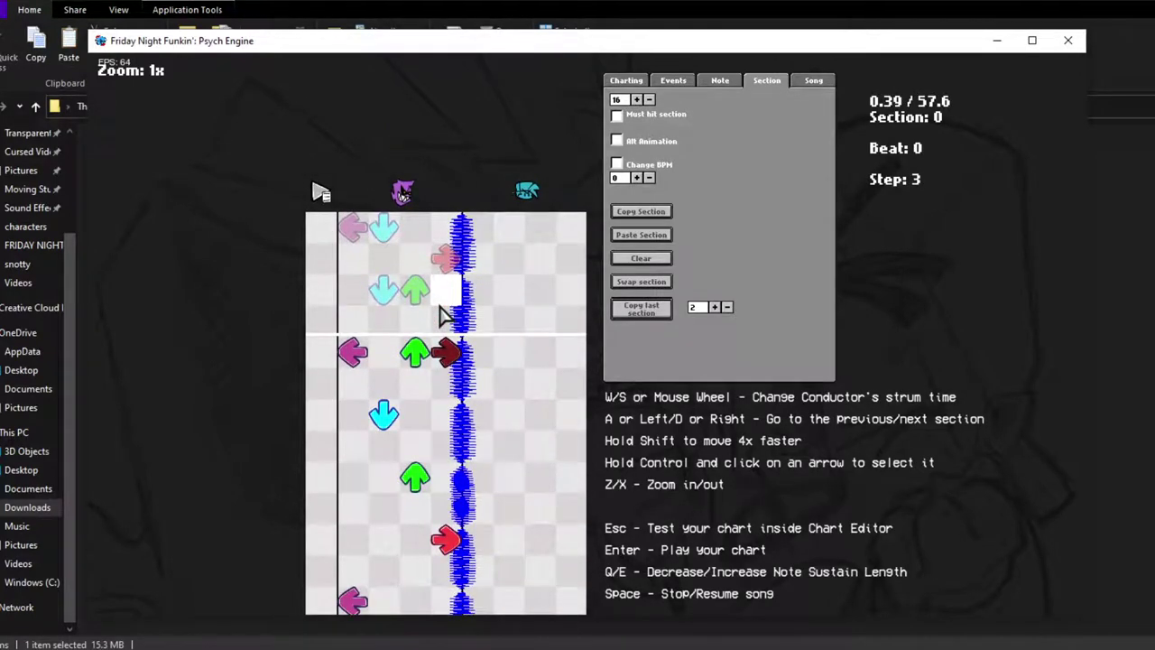
Remove the right arrow from the second row of the first section.
scroll(440, 303, "up", 5)
key("d")
scroll(441, 312, "down", 1)
scroll(441, 312, "up", 1)
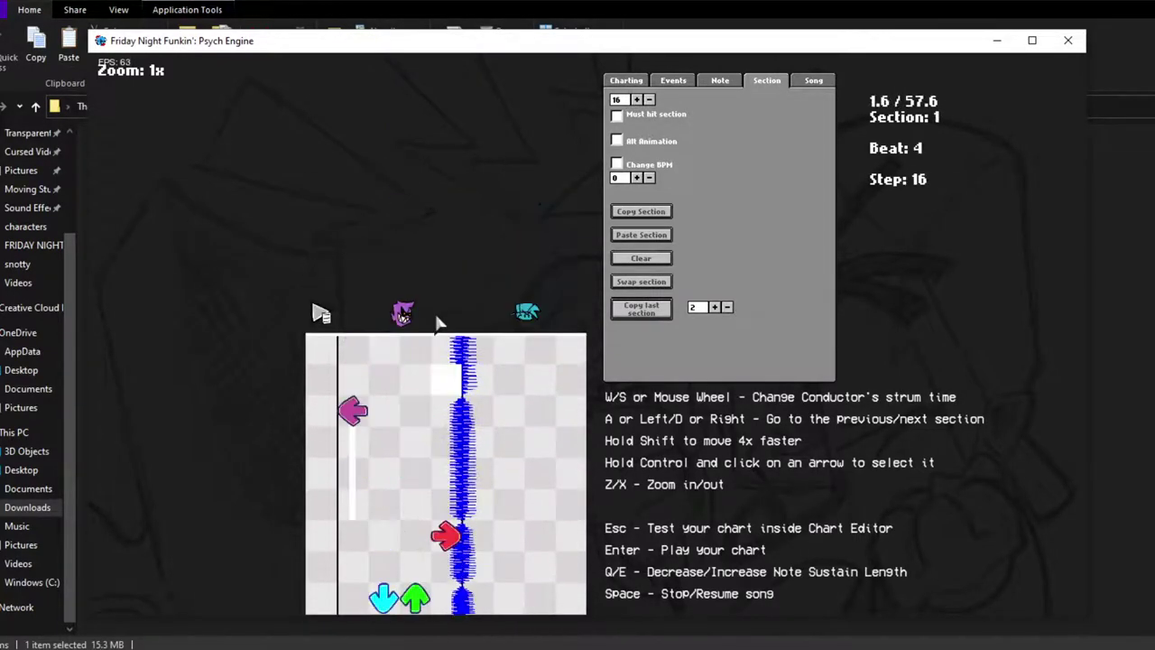
key("a")
scroll(437, 322, "down", 1)
scroll(438, 321, "up", 1)
scroll(438, 322, "down", 1)
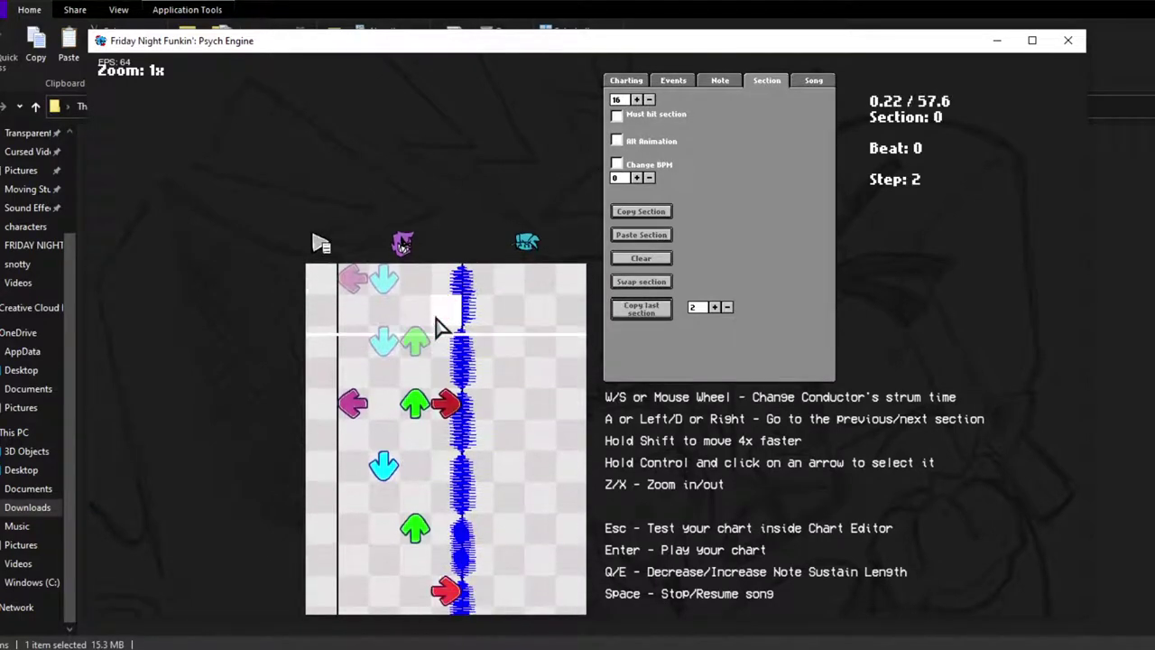
Add a right arrow on the first section's ninth row and remove the third row's up arrow and the fifth row's right arrow.
scroll(440, 325, "up", 1)
scroll(433, 336, "down", 7)
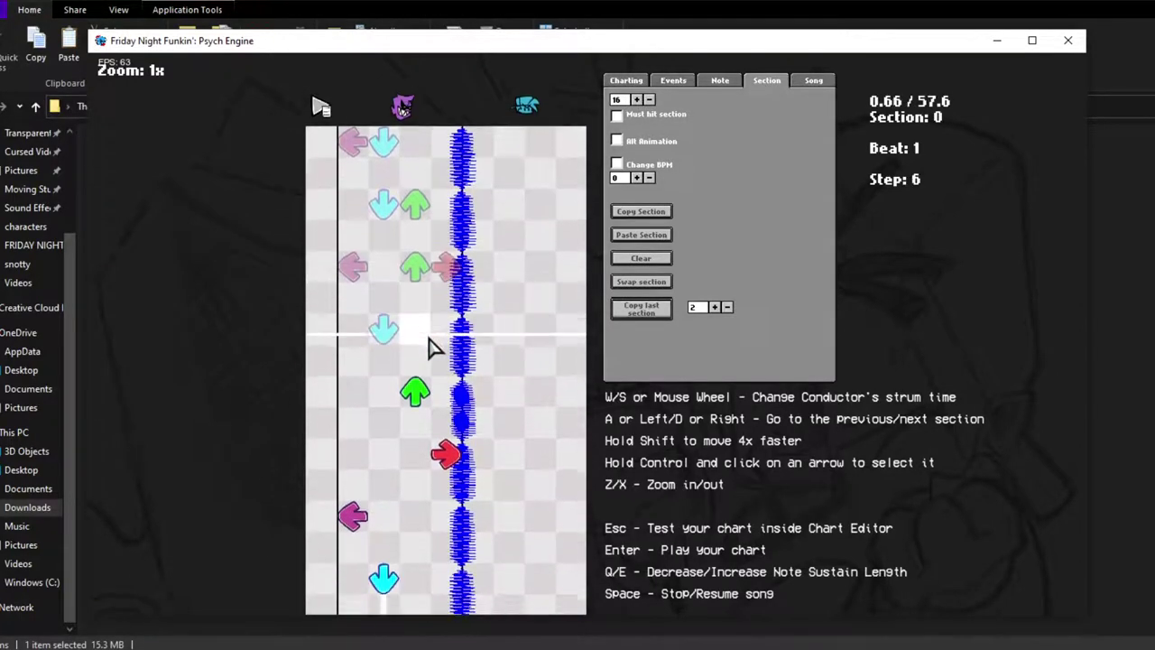
scroll(420, 327, "up", 1)
scroll(428, 331, "down", 4)
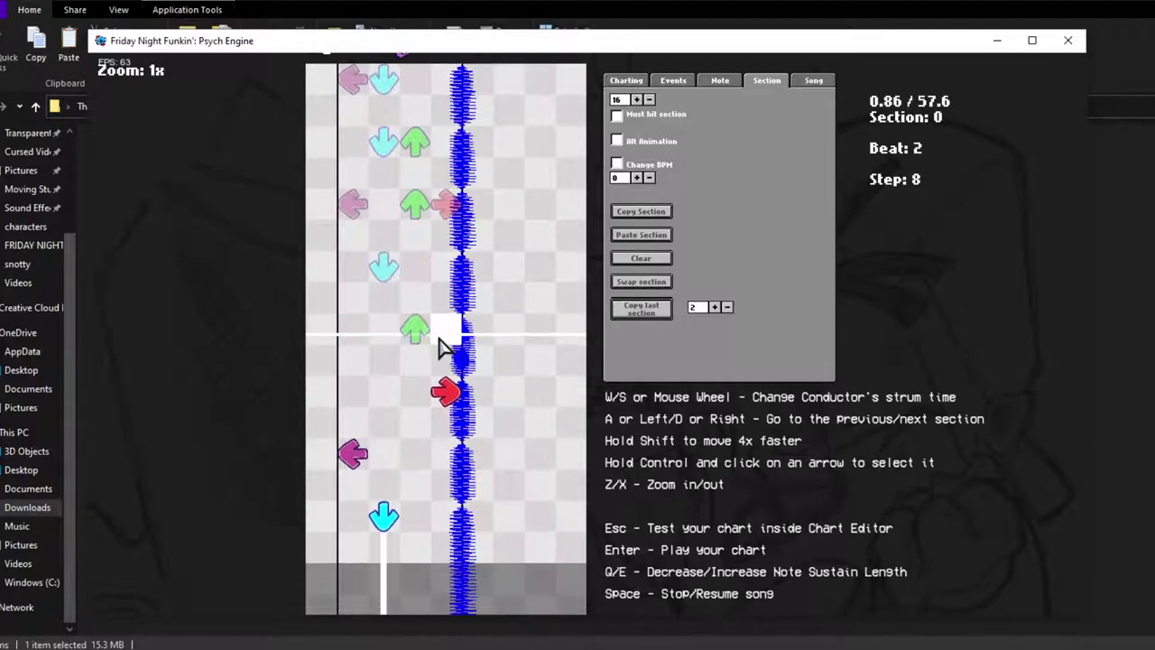
scroll(439, 346, "up", 10)
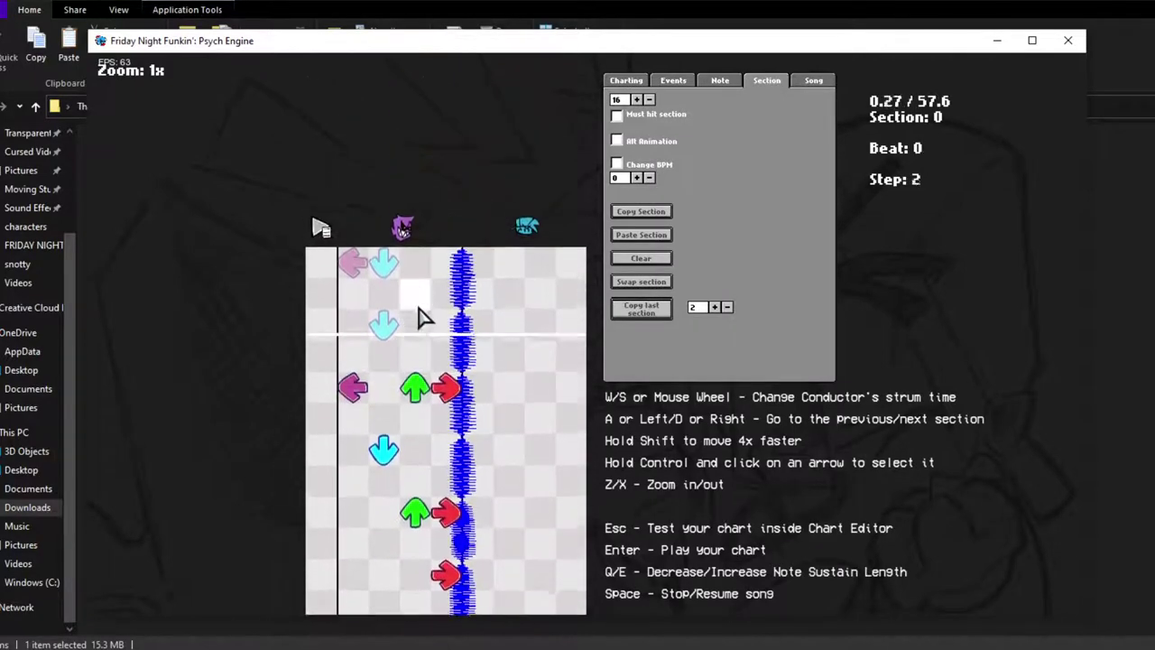
scroll(438, 335, "down", 9)
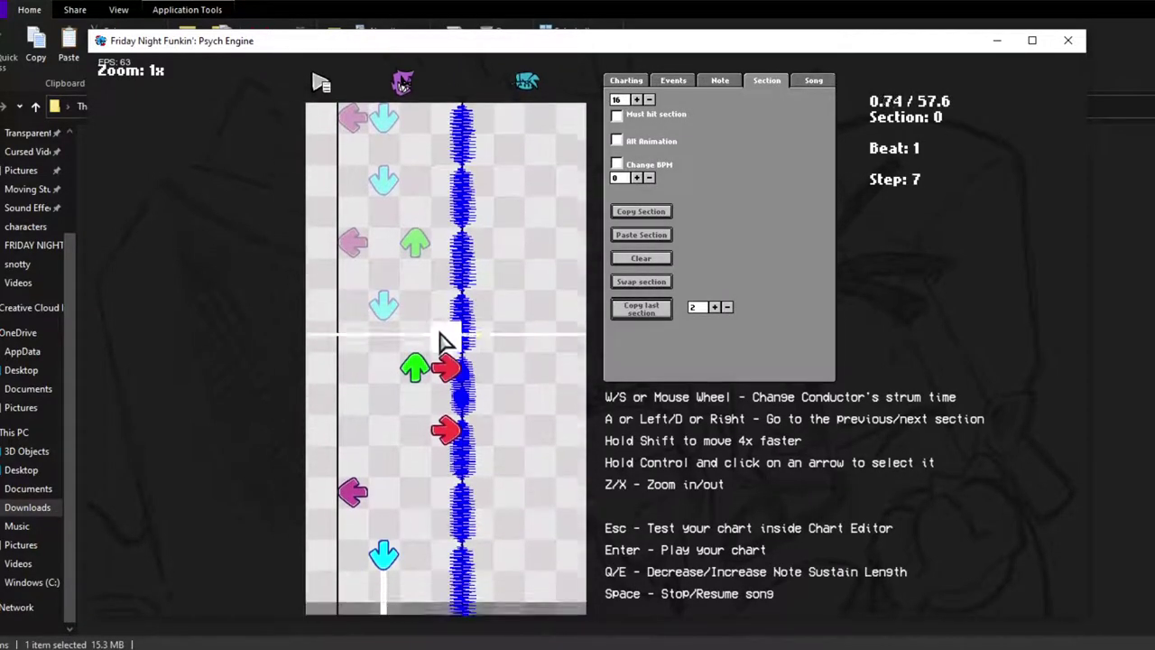
Add right and down arrows to the first section's thirteenth row and an up arrow beside its sustained down note.
scroll(437, 347, "down", 4)
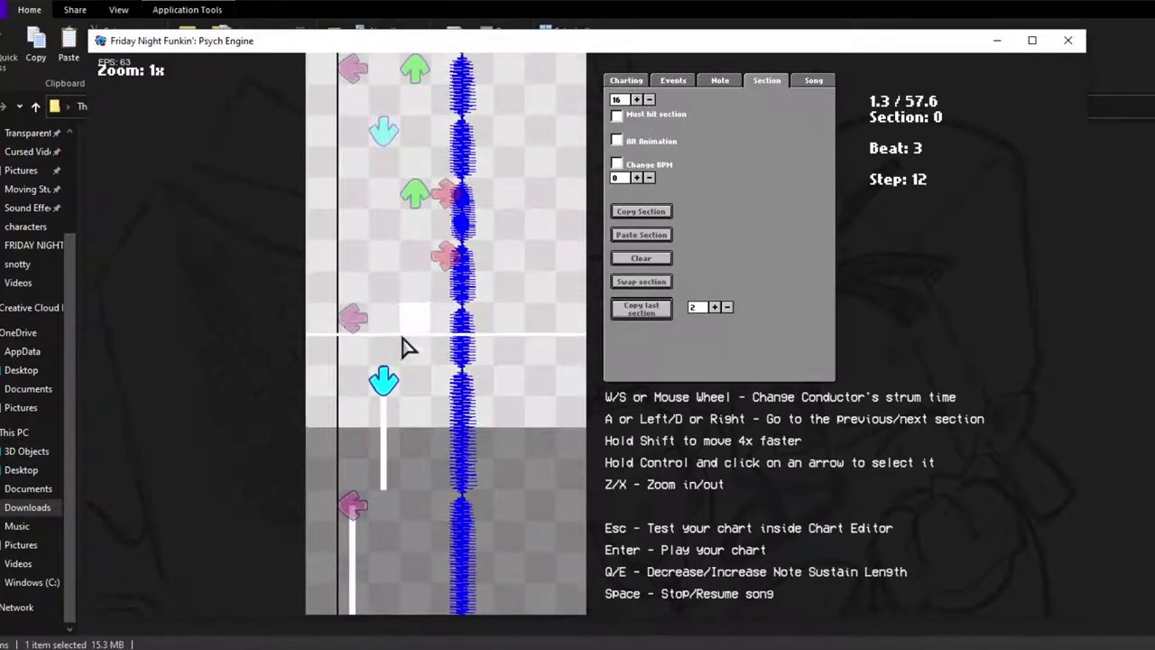
left_click(443, 323)
scroll(424, 343, "up", 1)
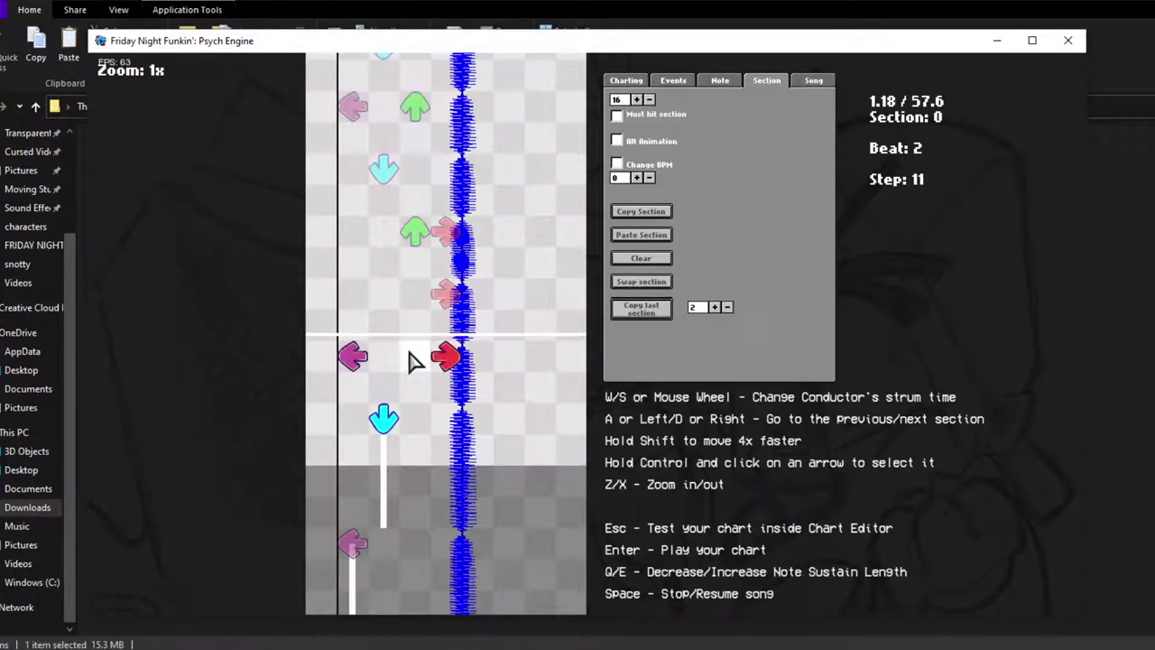
left_click(407, 361)
scroll(408, 363, "up", 4)
scroll(413, 366, "down", 6)
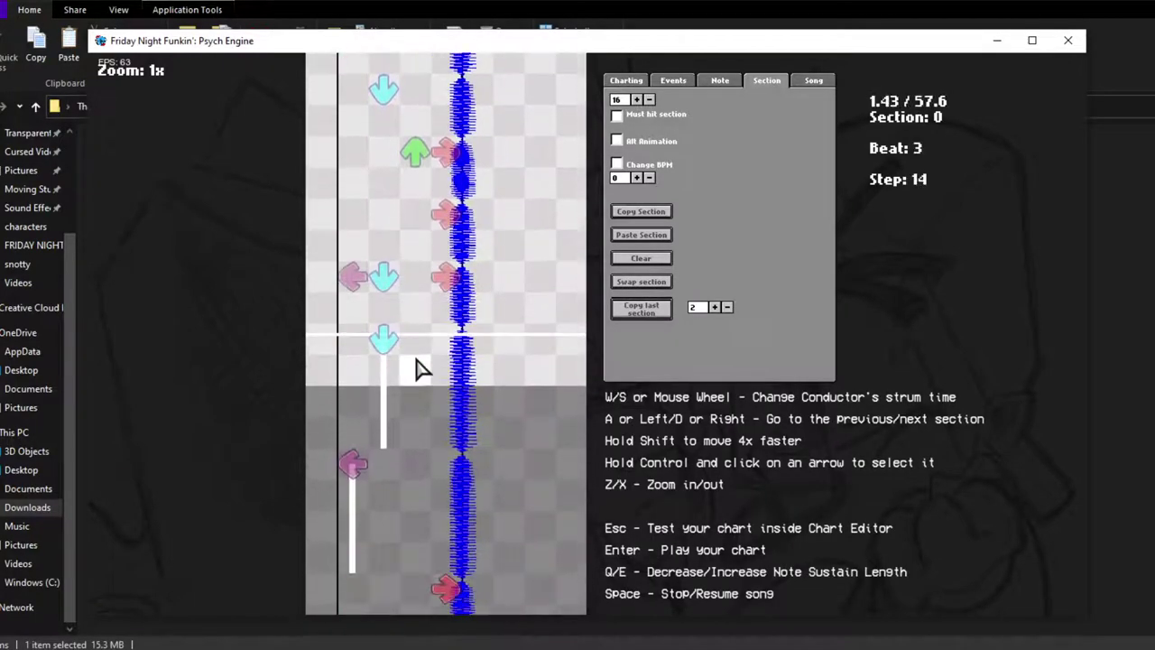
In the second section, add right arrows beside the sustained left note and on the eleventh row, plus a down arrow on the seventh row.
scroll(415, 354, "down", 2)
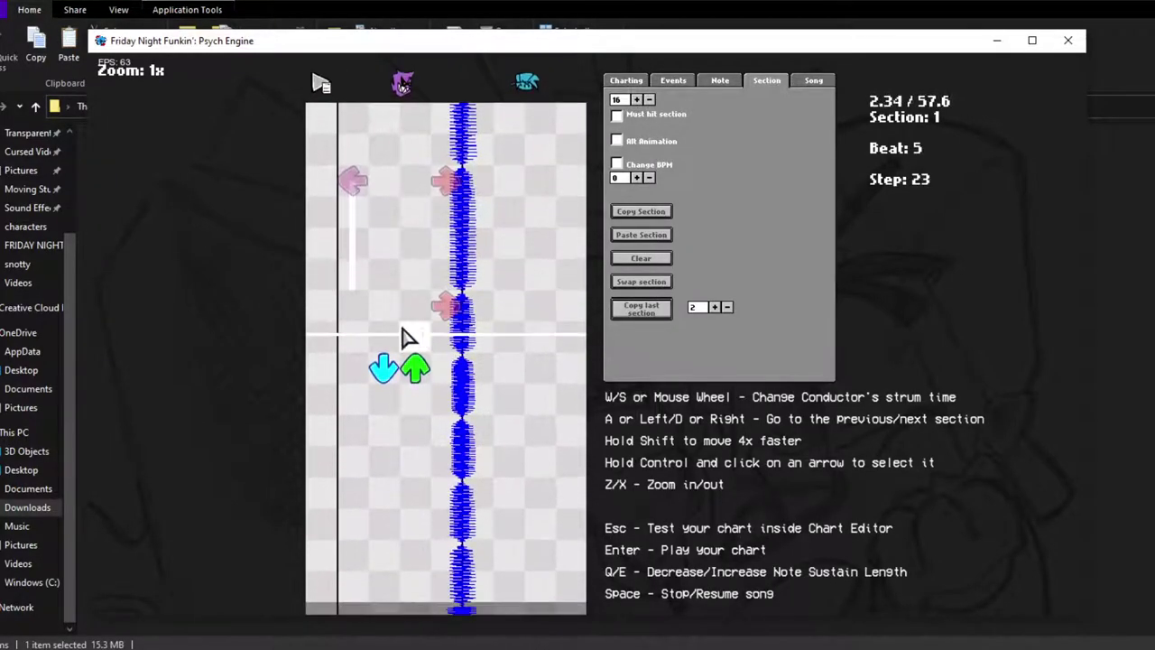
left_click(383, 336)
scroll(386, 337, "down", 4)
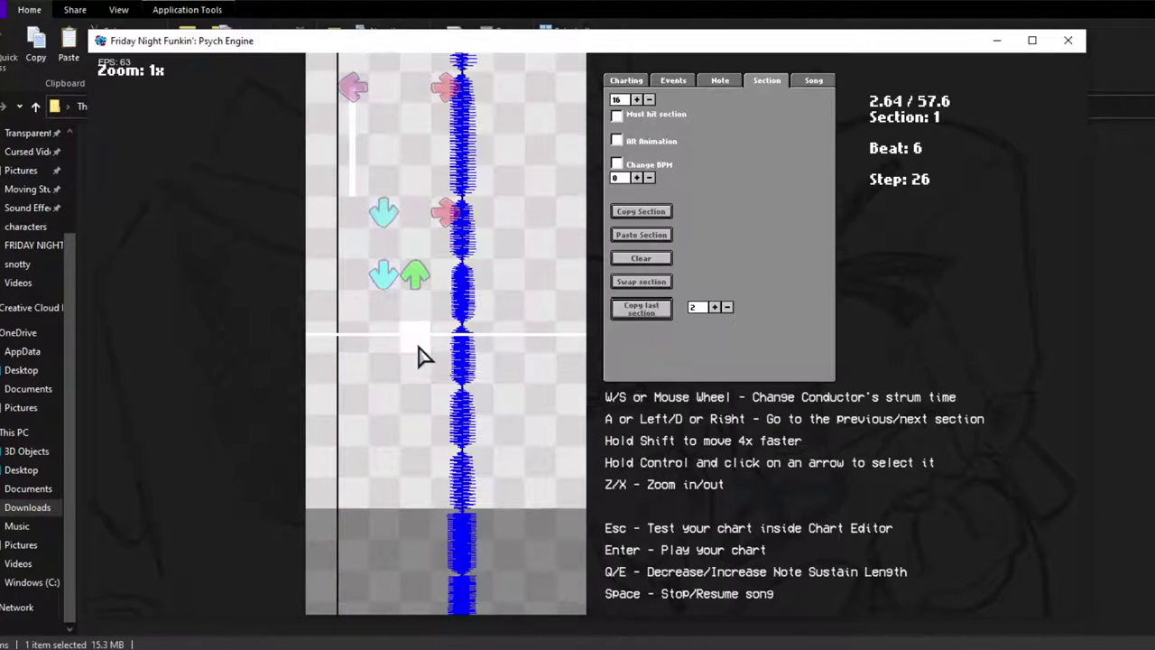
left_click(424, 344)
left_click(443, 347)
scroll(433, 350, "up", 2)
scroll(426, 350, "down", 3)
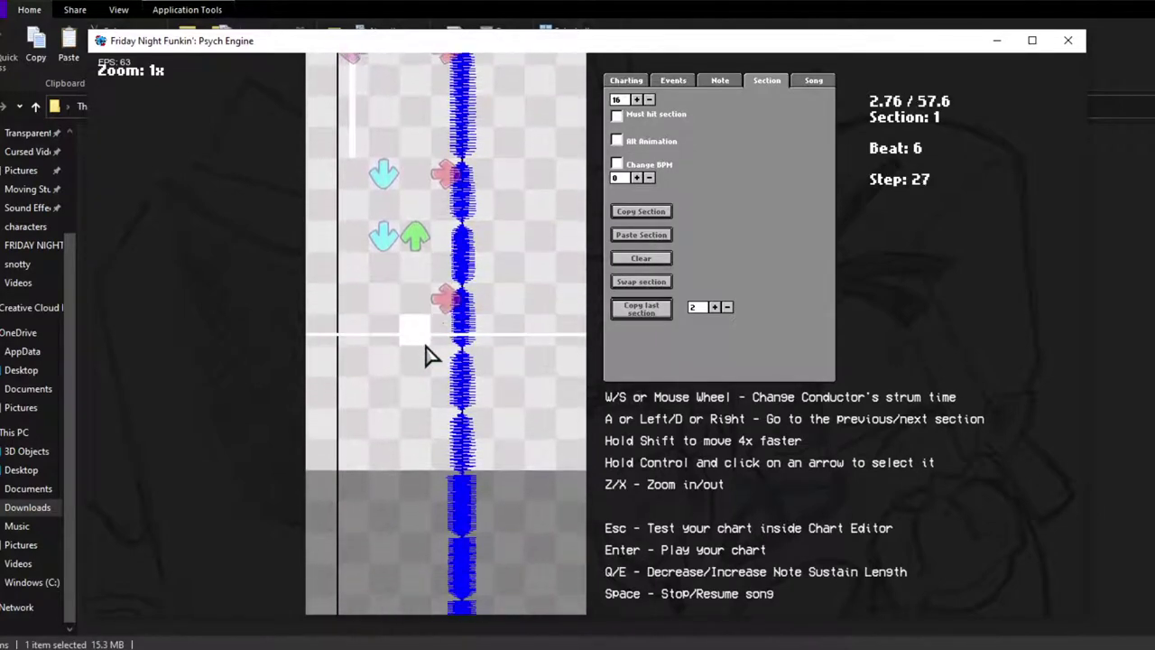
Finish the second section with right and left arrows together on the thirteenth row and a left arrow on the fifteenth.
left_click(438, 355)
scroll(424, 334, "down", 2)
left_click(352, 312)
scroll(355, 318, "down", 1)
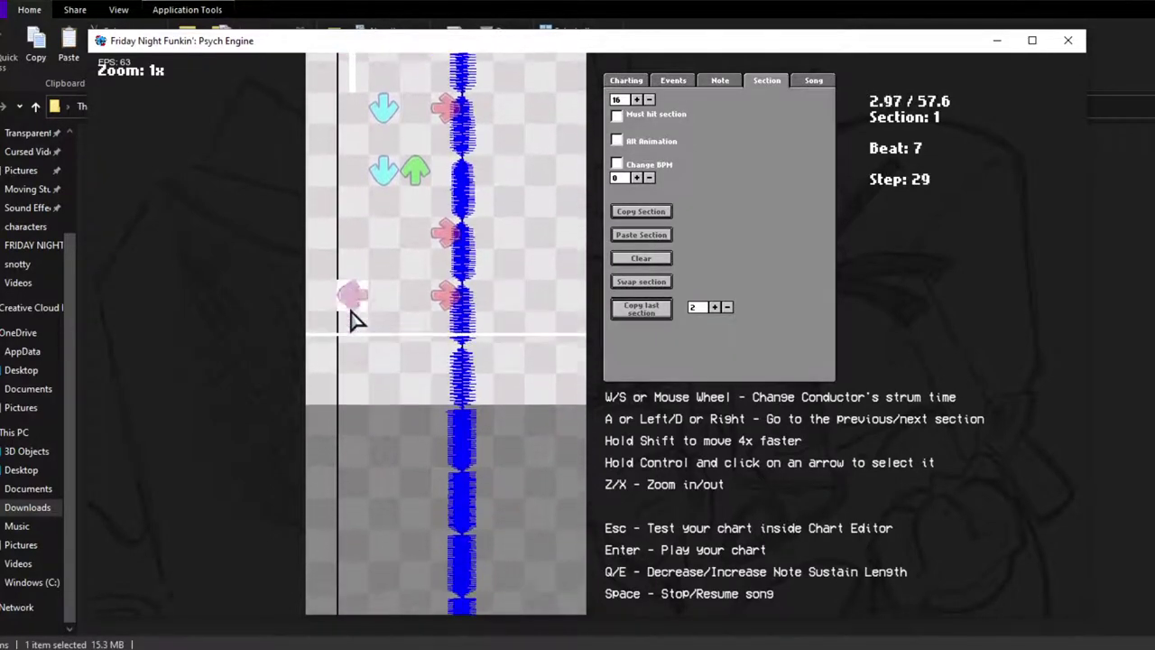
scroll(359, 307, "down", 2)
Play the second section back into the third one.
key("a")
scroll(398, 332, "down", 8)
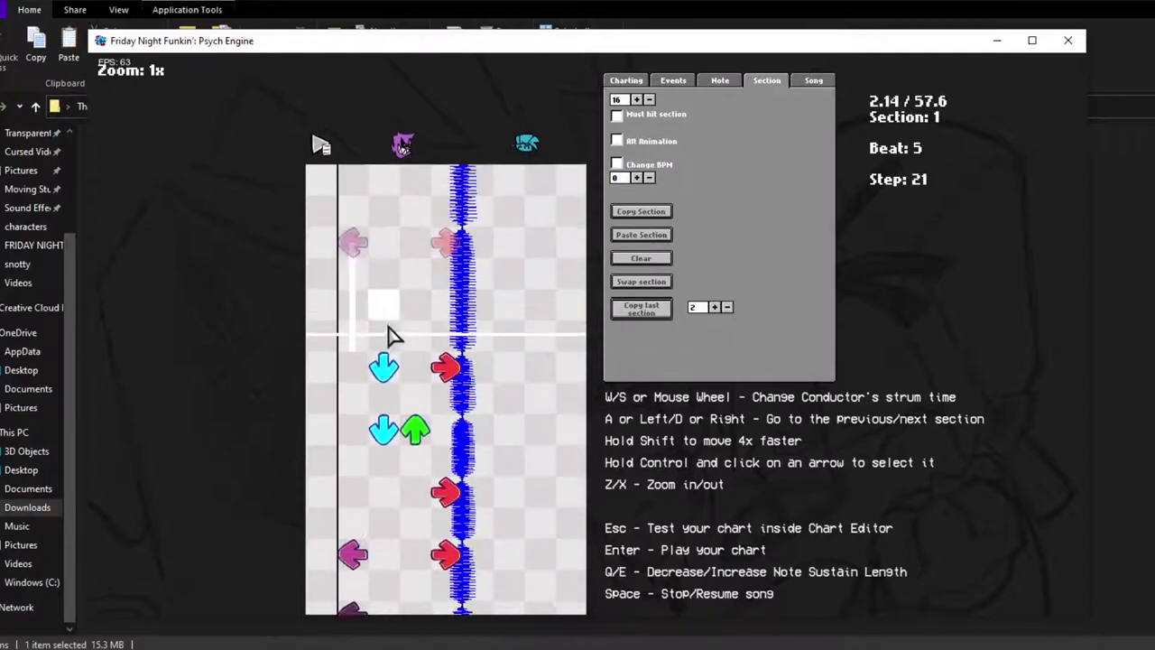
key("space")
Copy the notes from 2 sections back into the third section and turn on Must hit section for it.
left_click(642, 302)
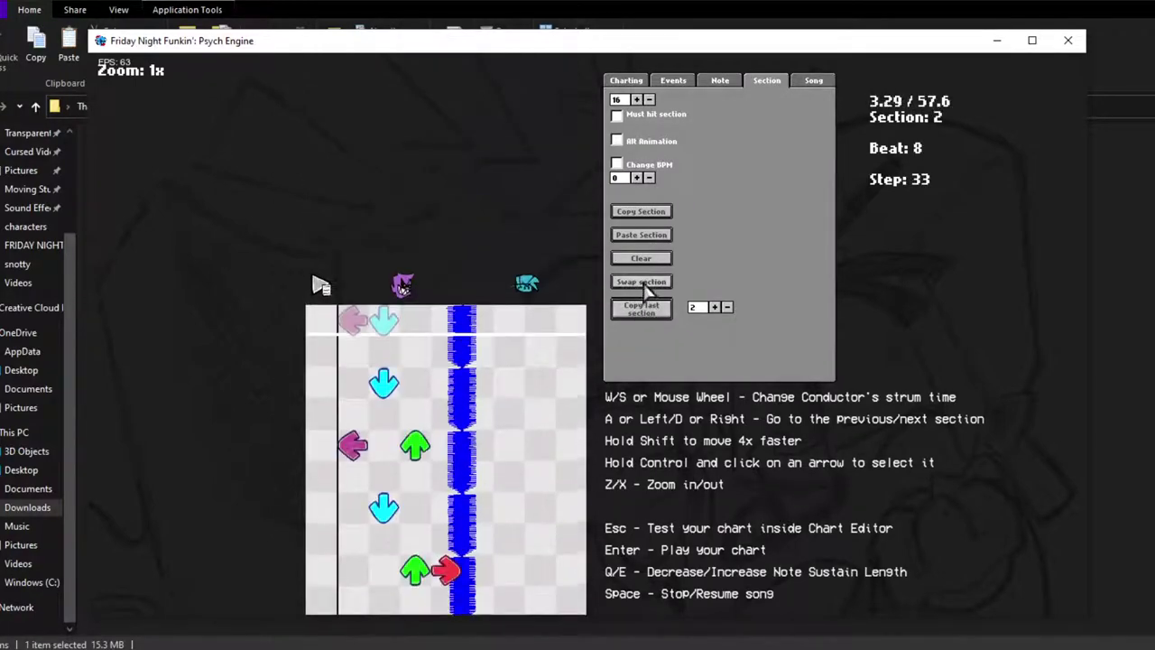
key("space")
left_click(617, 115)
scroll(644, 316, "down", 5)
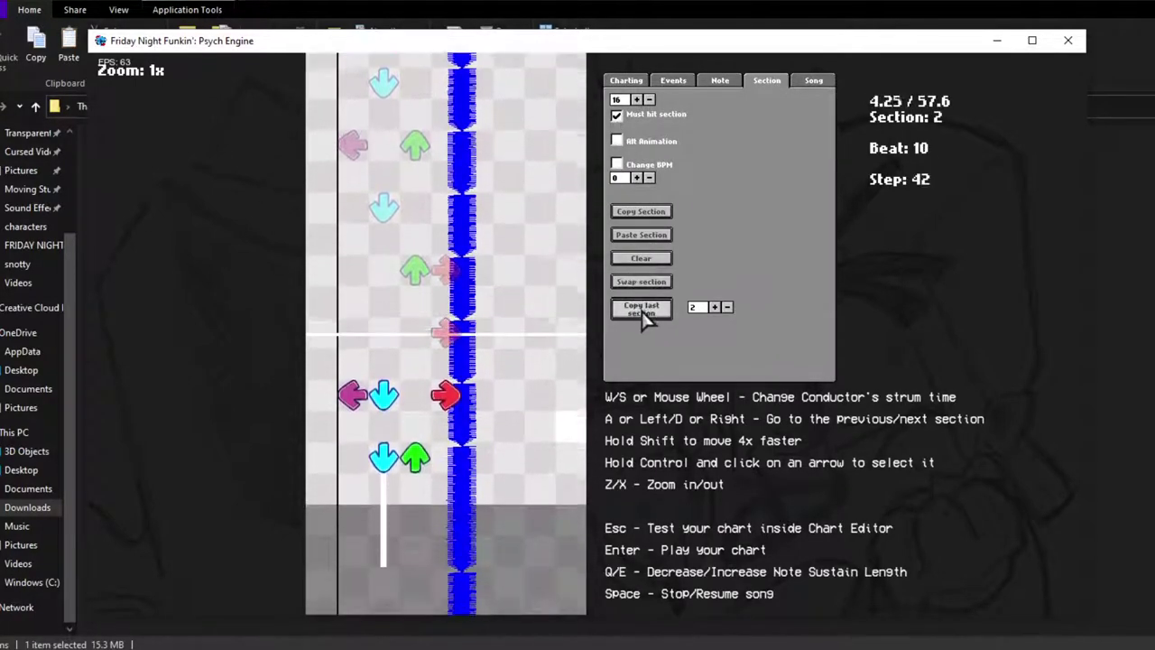
Copy the notes from 2 sections back into the fourth section, turn on Must hit section, and play on to the fifth section.
scroll(644, 316, "down", 1)
left_click(643, 309)
left_click(618, 117)
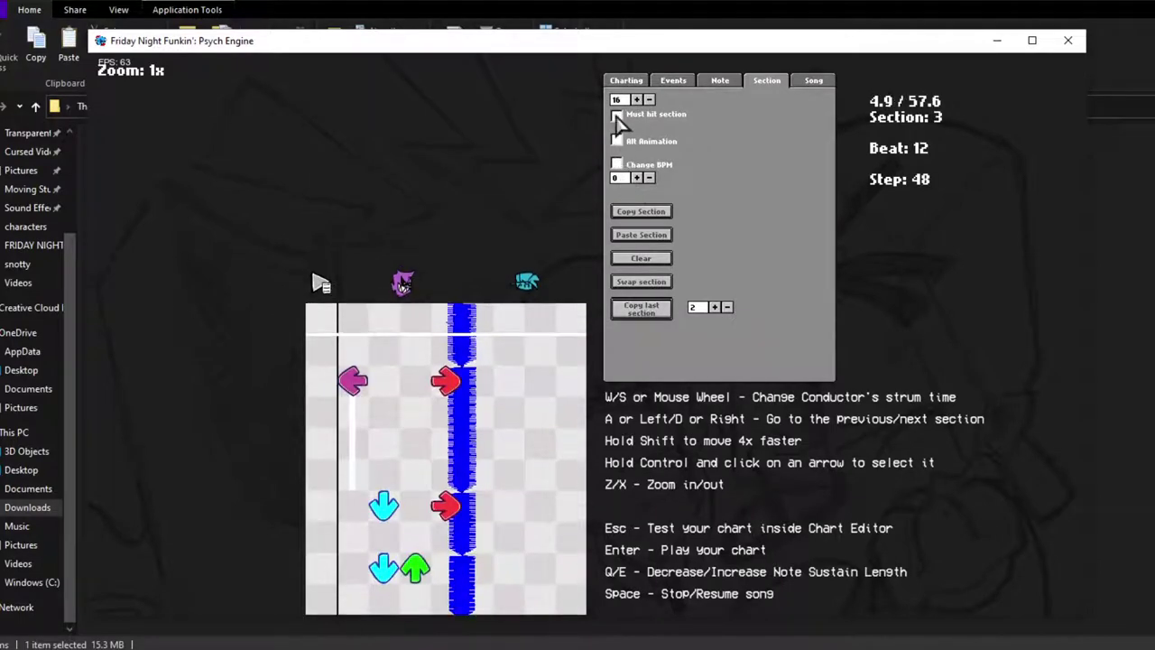
scroll(617, 121, "down", 1)
key("space")
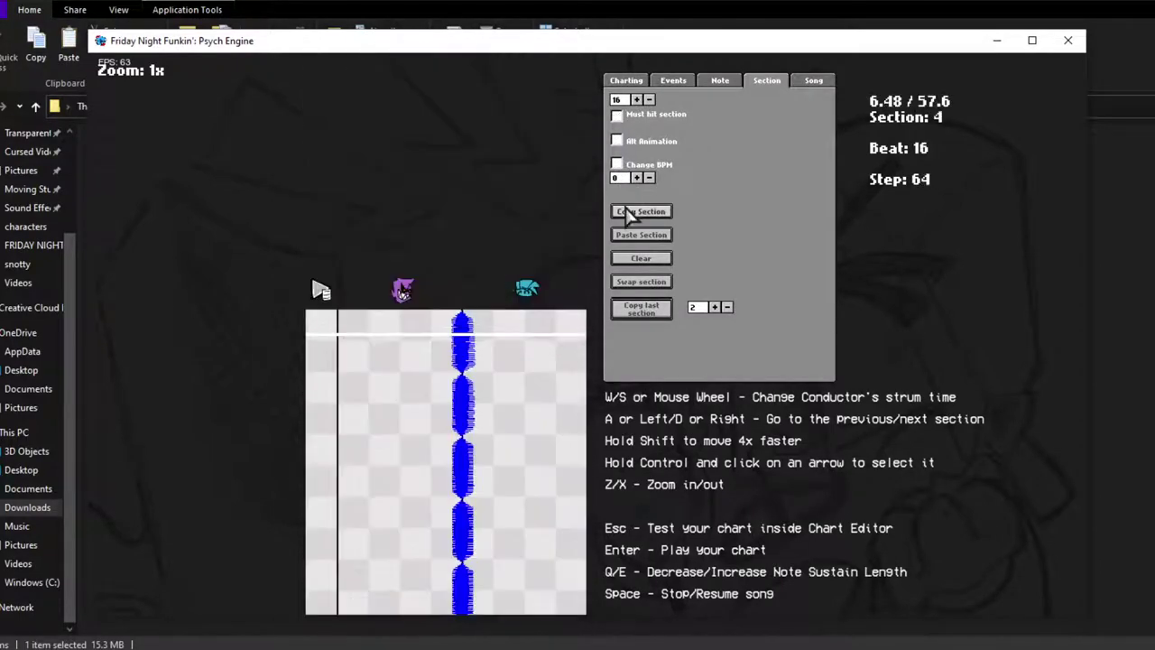
Start the fifth section with left and down arrows together on its first row and up and right arrows on its third row.
scroll(629, 214, "up", 1)
scroll(629, 194, "down", 3)
scroll(541, 253, "up", 3)
scroll(424, 311, "down", 2)
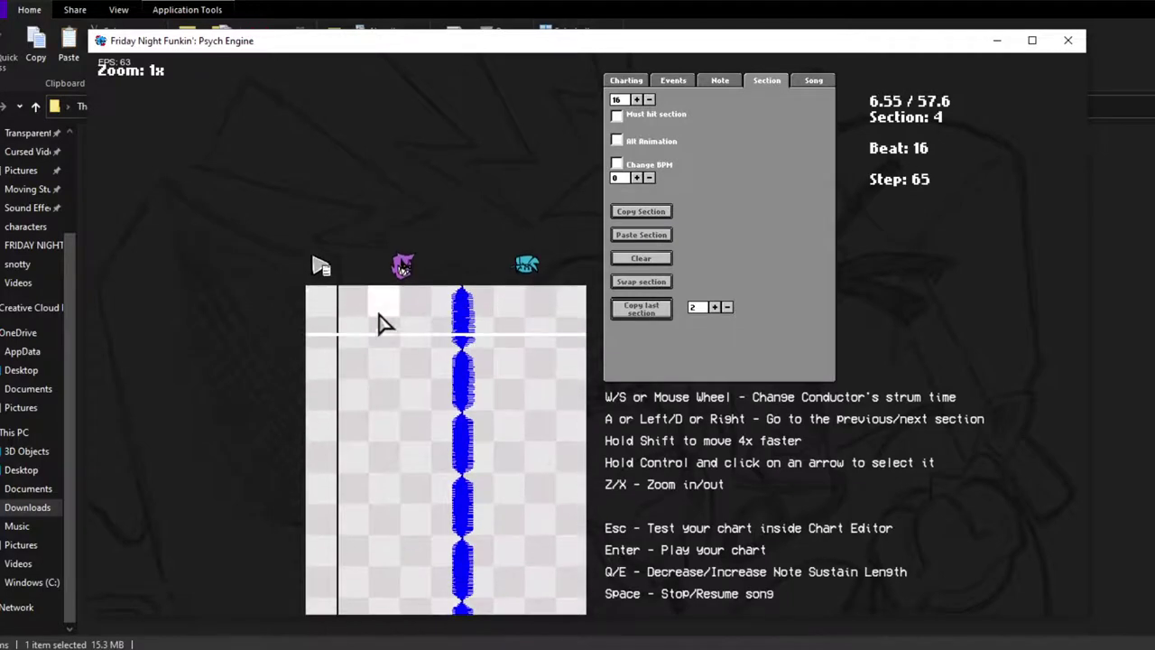
scroll(374, 329, "up", 2)
left_click(354, 343)
left_click(384, 343)
scroll(369, 353, "down", 1)
scroll(412, 343, "down", 1)
left_click(412, 343)
left_click(445, 352)
scroll(449, 361, "down", 2)
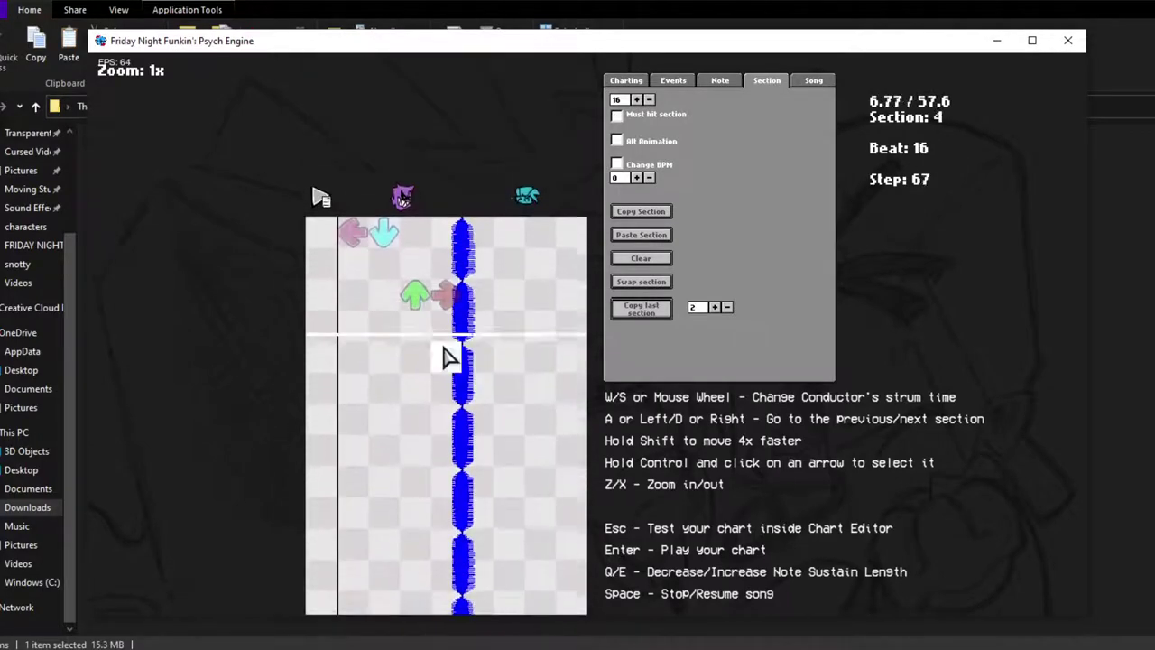
Add an up arrow on the fifth row and a right arrow on the seventh row of the fifth section.
scroll(400, 356, "up", 20)
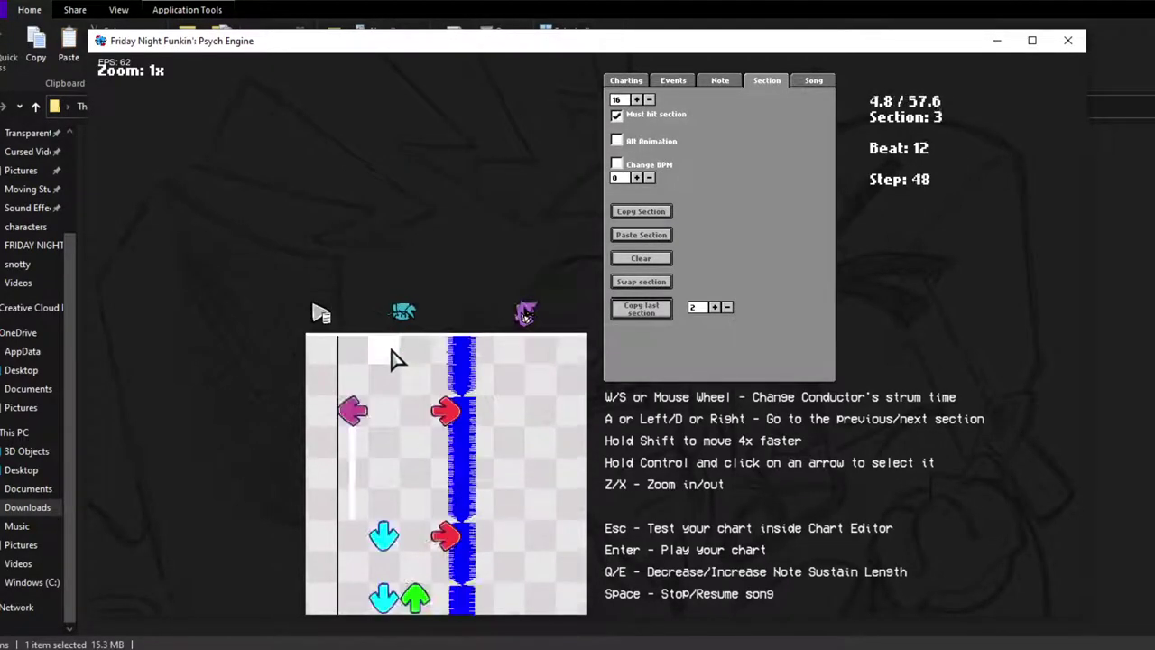
scroll(400, 361, "down", 20)
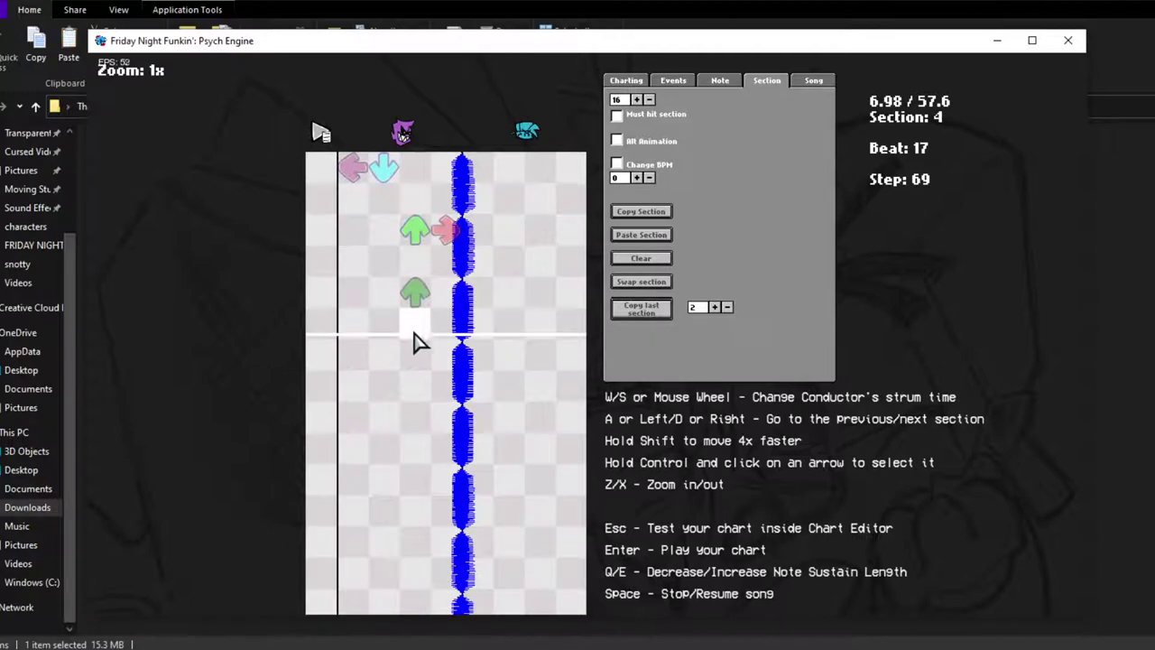
scroll(419, 336, "up", 1)
scroll(422, 334, "down", 2)
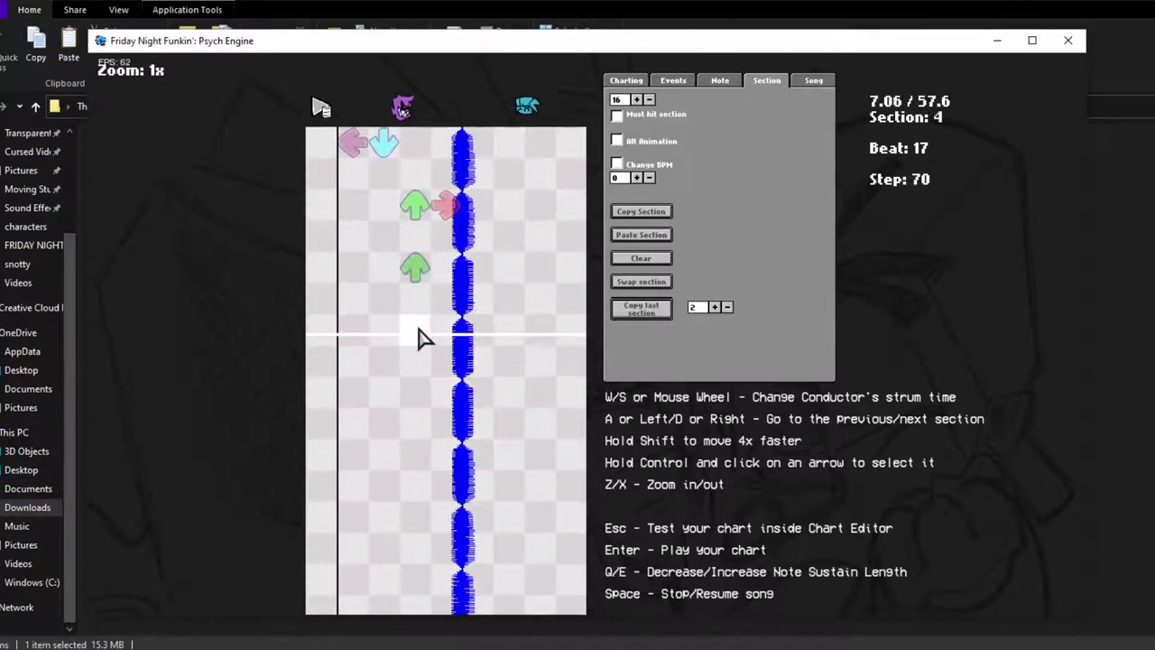
left_click(433, 336)
scroll(433, 335, "up", 1)
scroll(434, 336, "down", 2)
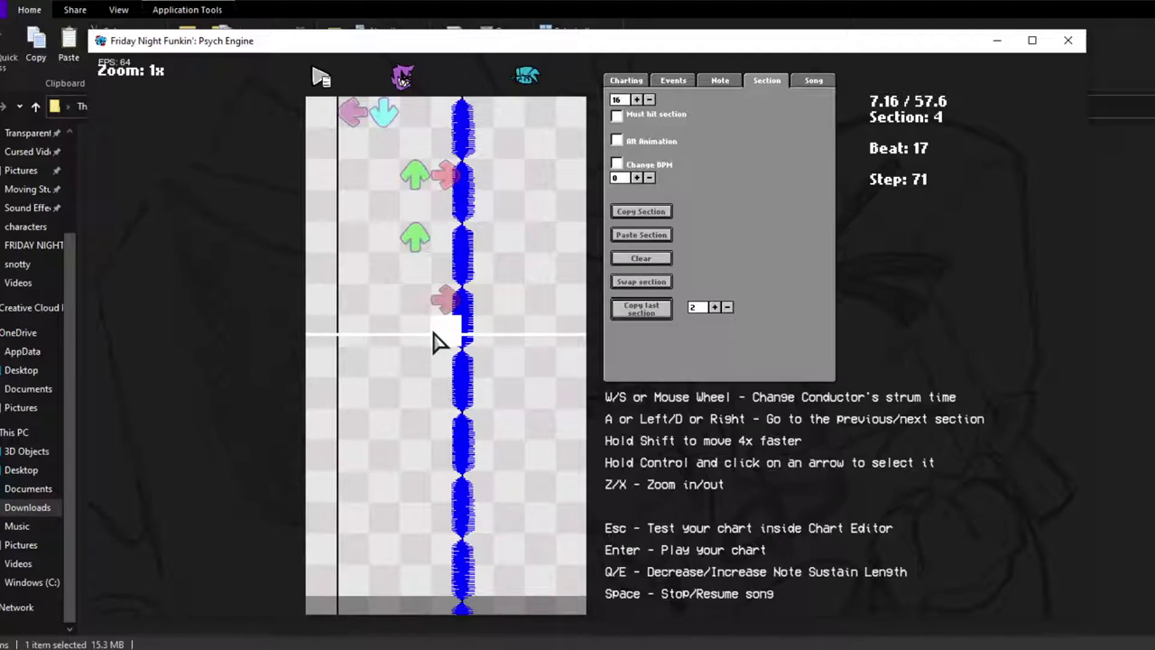
Play back the chart from the third section and add an up arrow beside the right arrow on the fifth section's seventh row.
key("a")
key("a")
key("space")
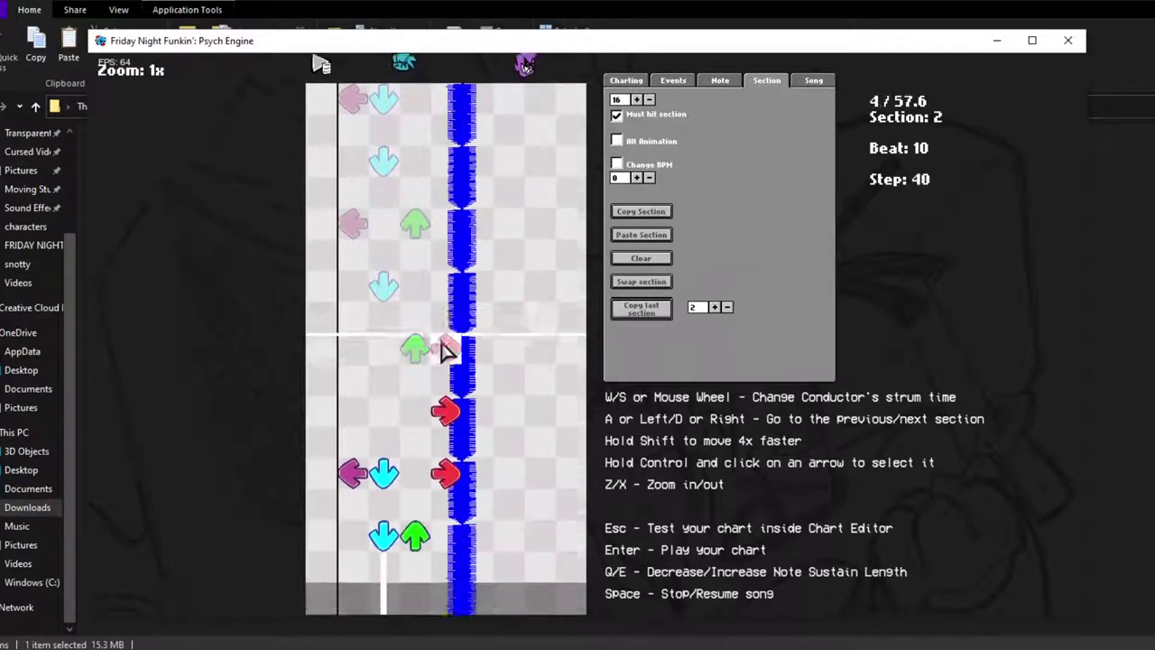
scroll(444, 346, "down", 10)
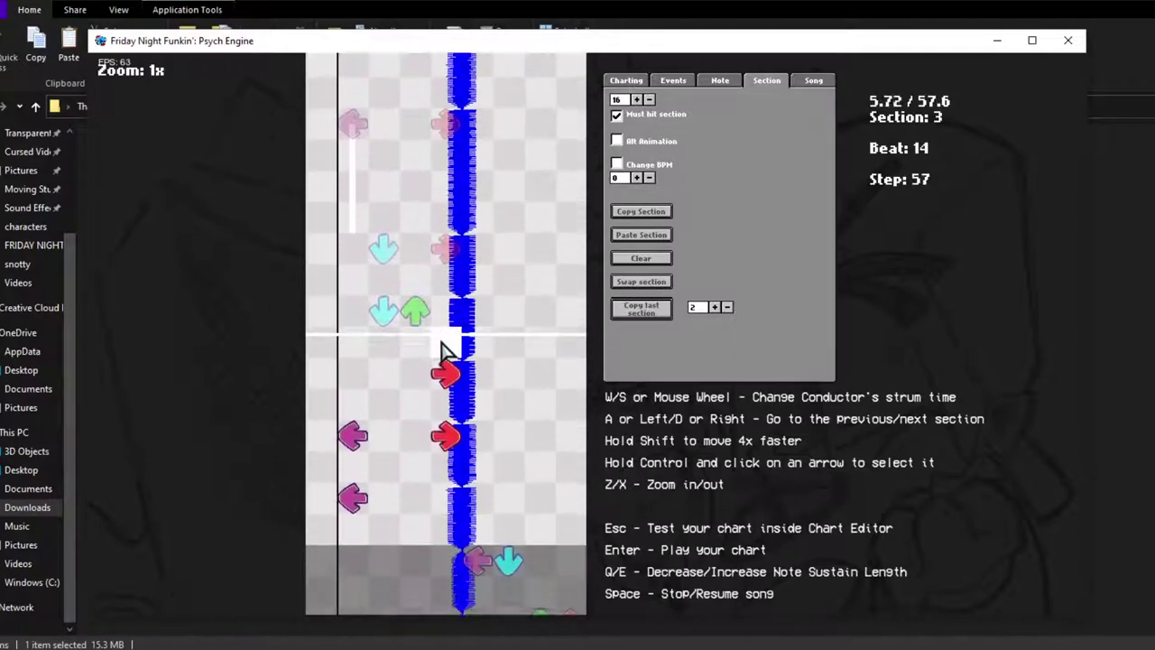
scroll(443, 347, "down", 4)
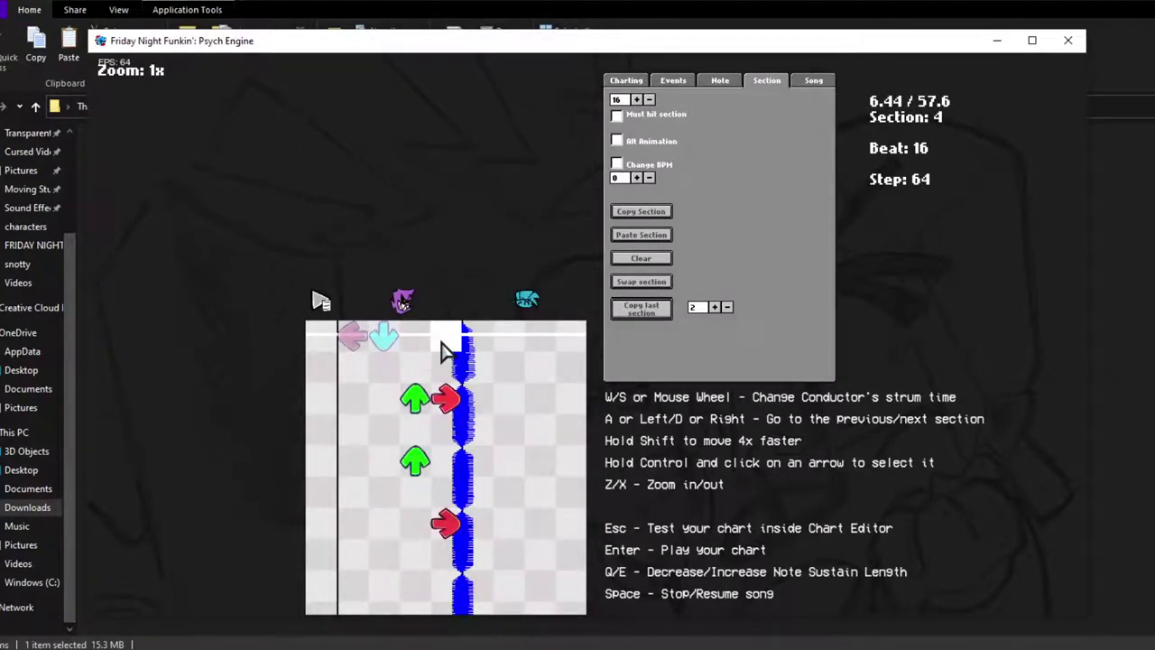
scroll(443, 347, "down", 4)
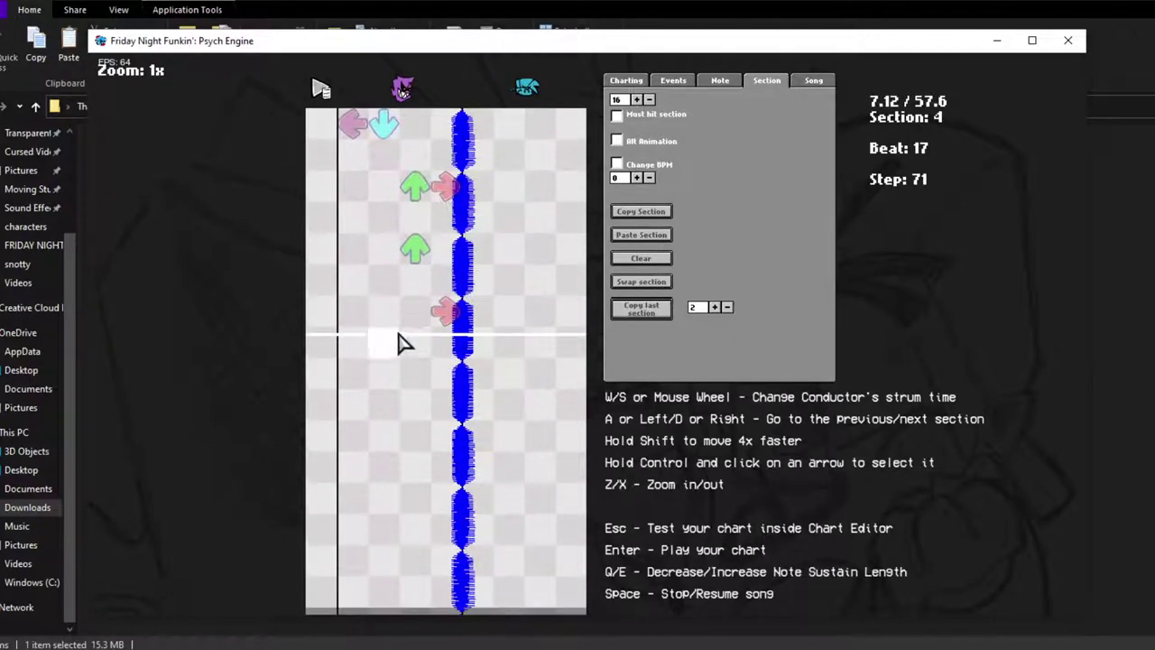
left_click(412, 317)
scroll(412, 327, "up", 1)
scroll(410, 327, "down", 2)
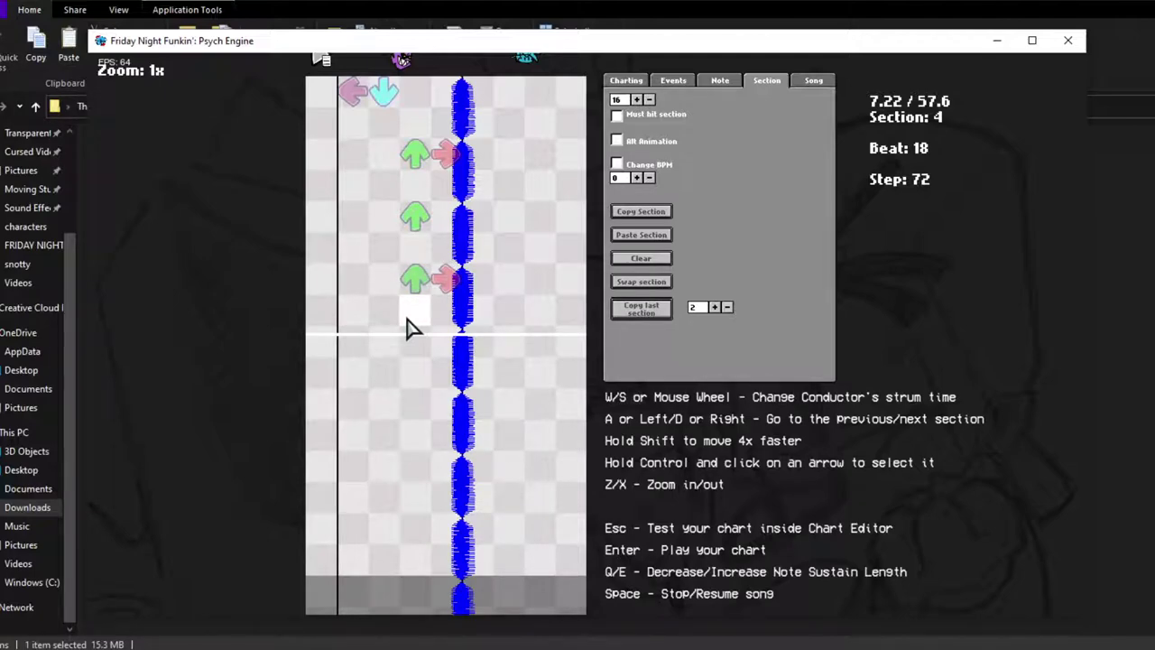
Replay the preceding sections and add a left arrow beside the up arrow on the fifth row of the fifth section.
key("space")
key("a")
key("a")
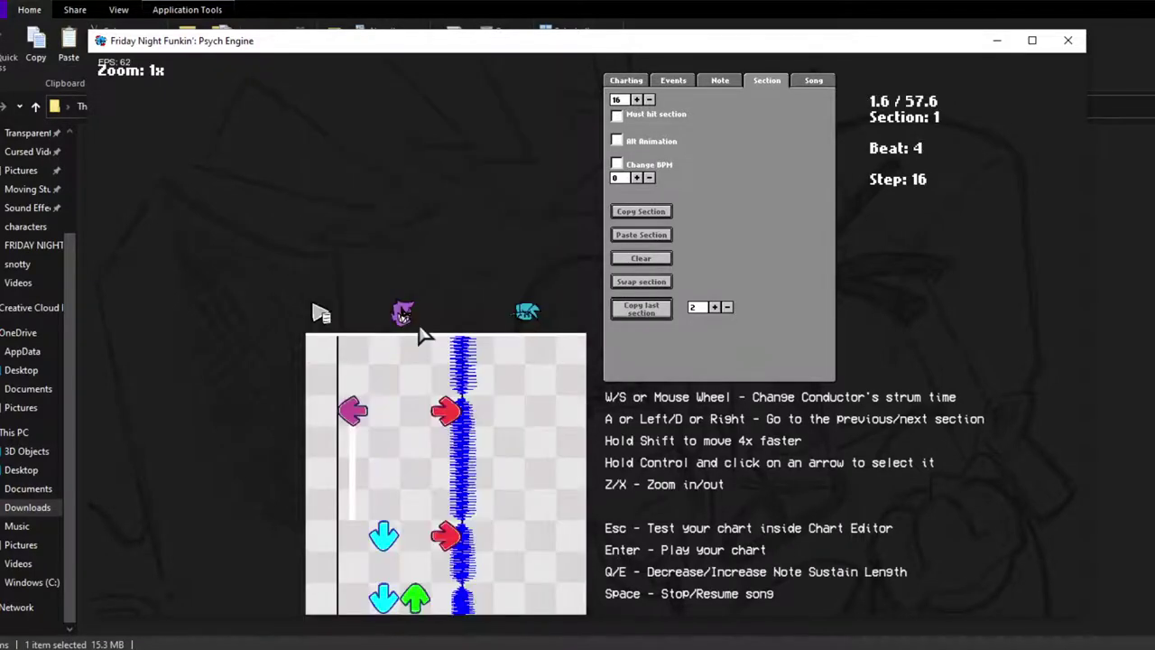
key("d")
key("d")
key("space")
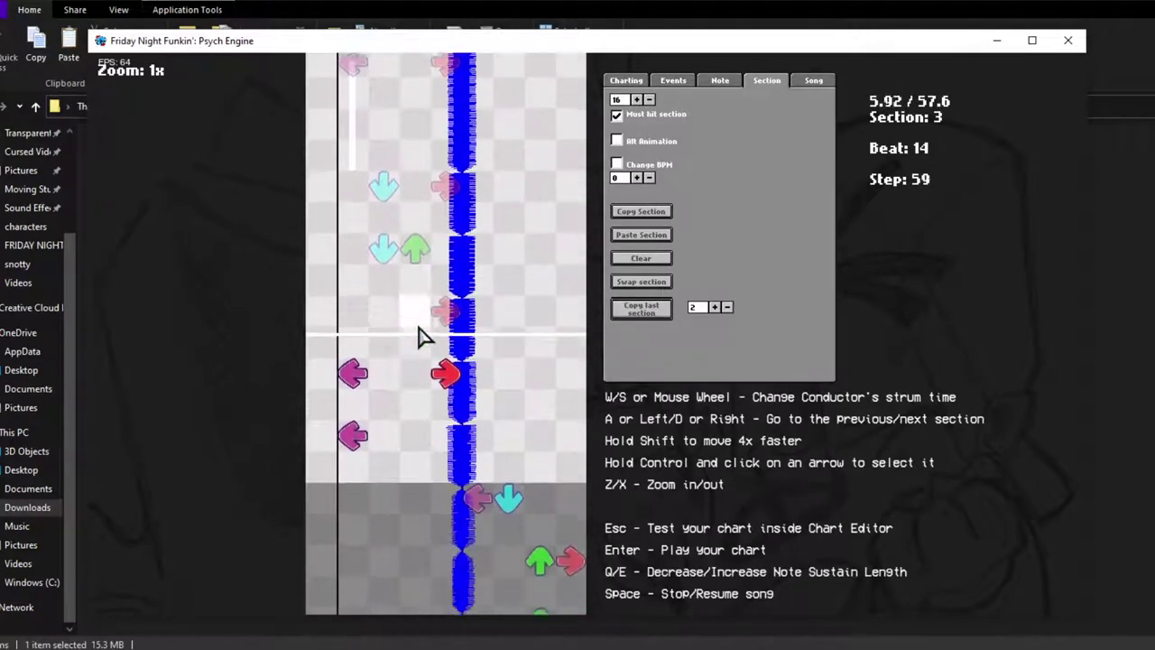
key("space")
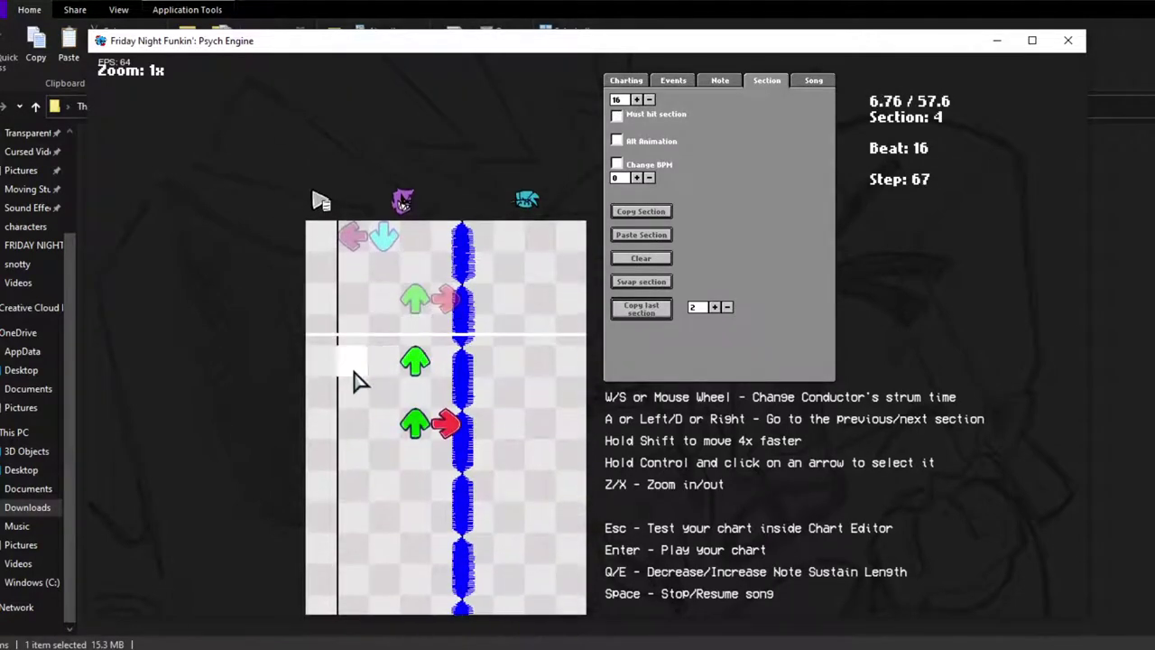
scroll(355, 379, "up", 1)
scroll(355, 379, "down", 3)
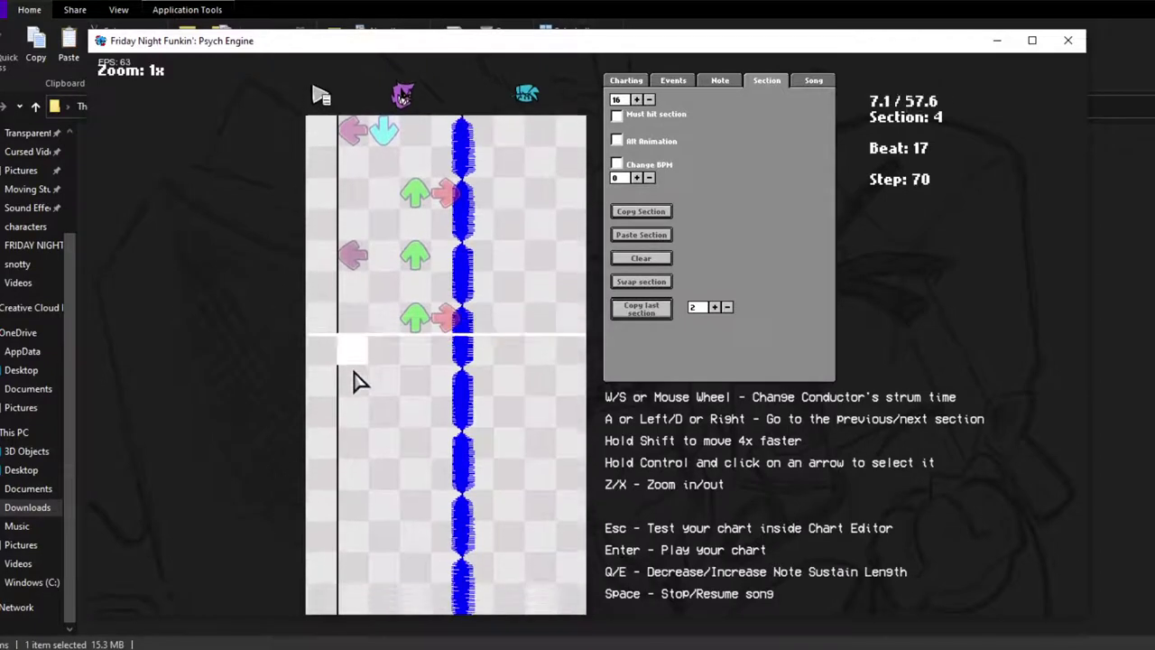
scroll(432, 381, "up", 1)
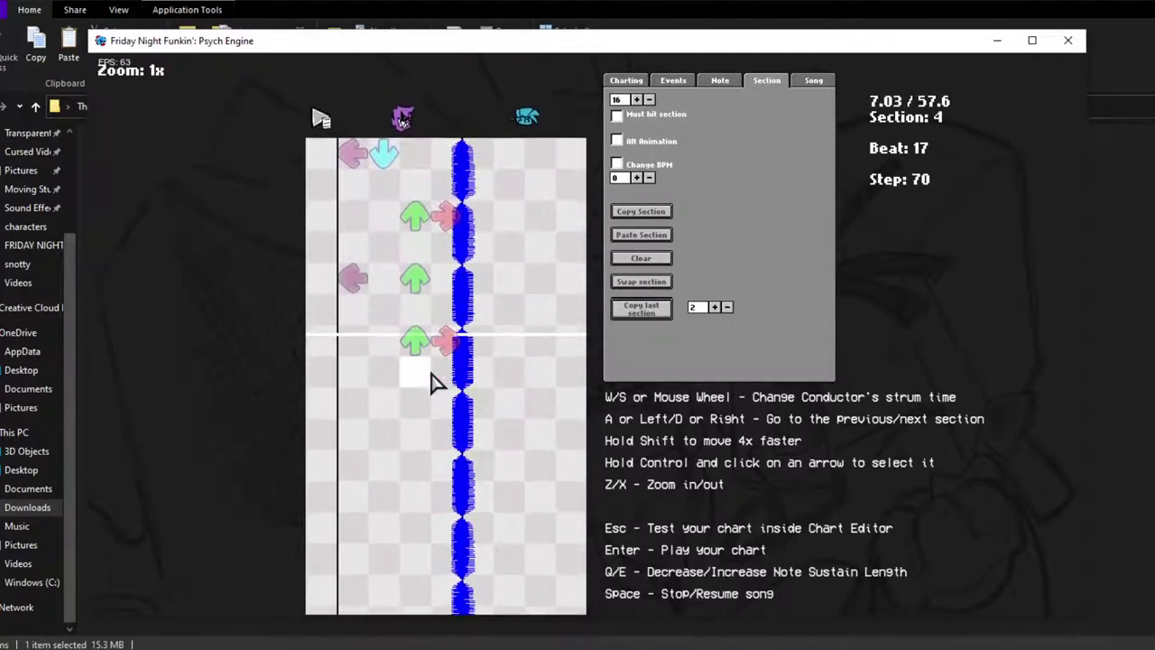
Add an up arrow on the ninth row of the fifth section and play the section back.
scroll(429, 380, "down", 2)
left_click(414, 350)
scroll(409, 361, "up", 1)
key("a")
key("d")
key("space")
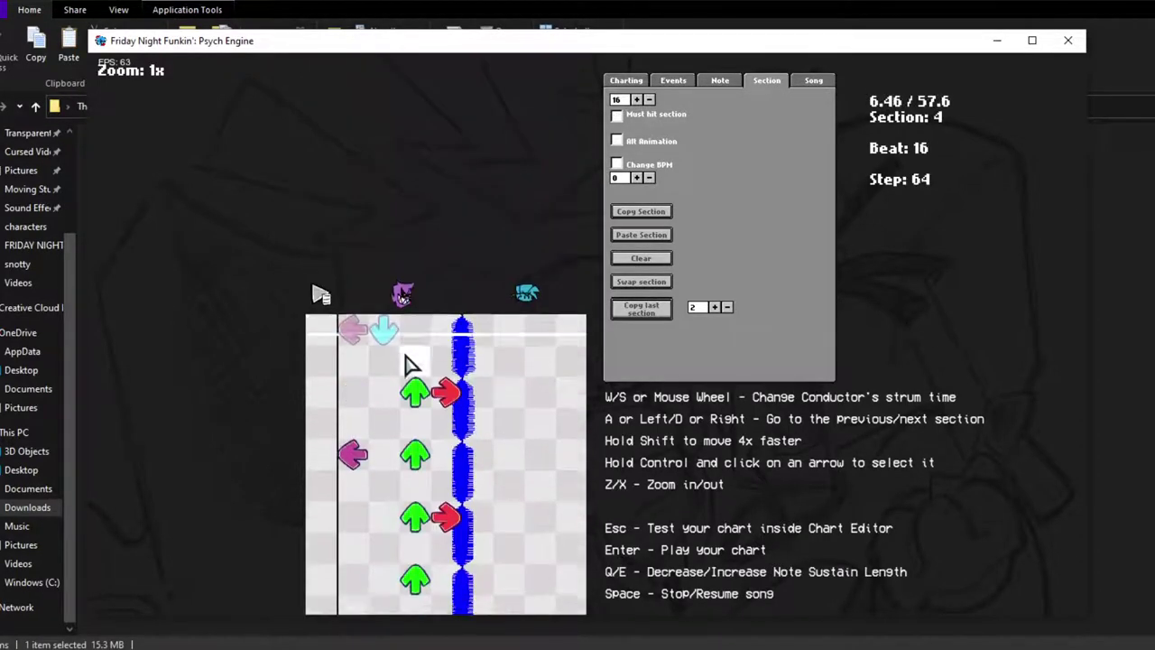
key("space")
Add a down arrow on row 11, a left arrow on row 13 and a down arrow on row 15 of the fifth section.
scroll(405, 355, "down", 4)
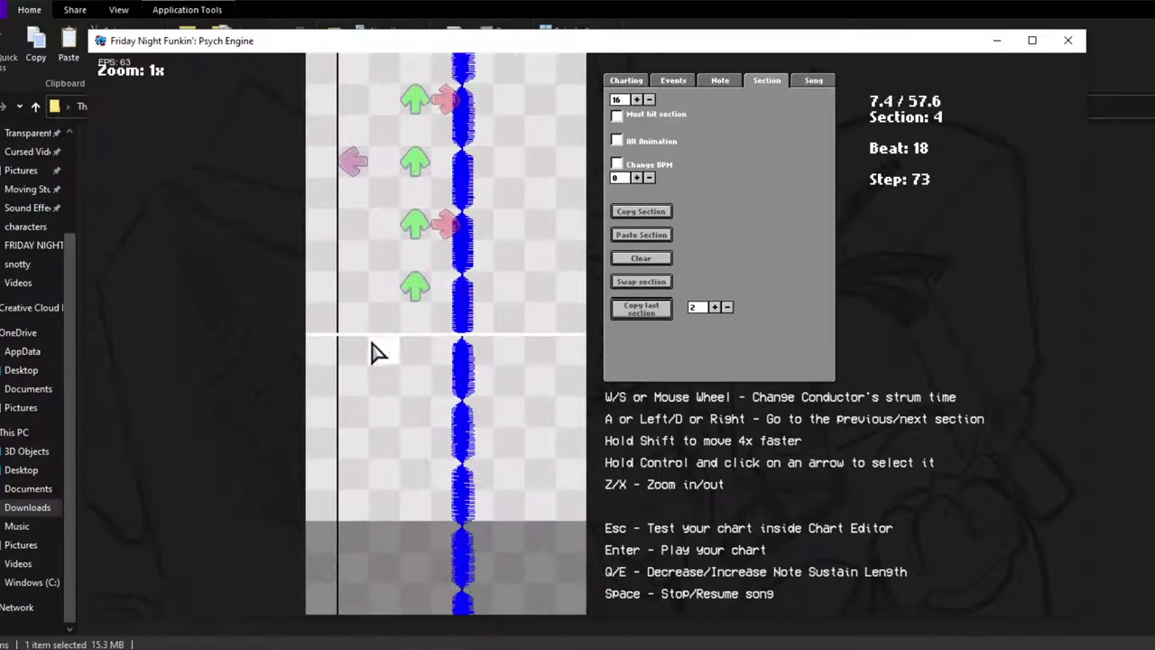
left_click(383, 350)
scroll(385, 352, "down", 4)
left_click(353, 361)
scroll(383, 370, "down", 6)
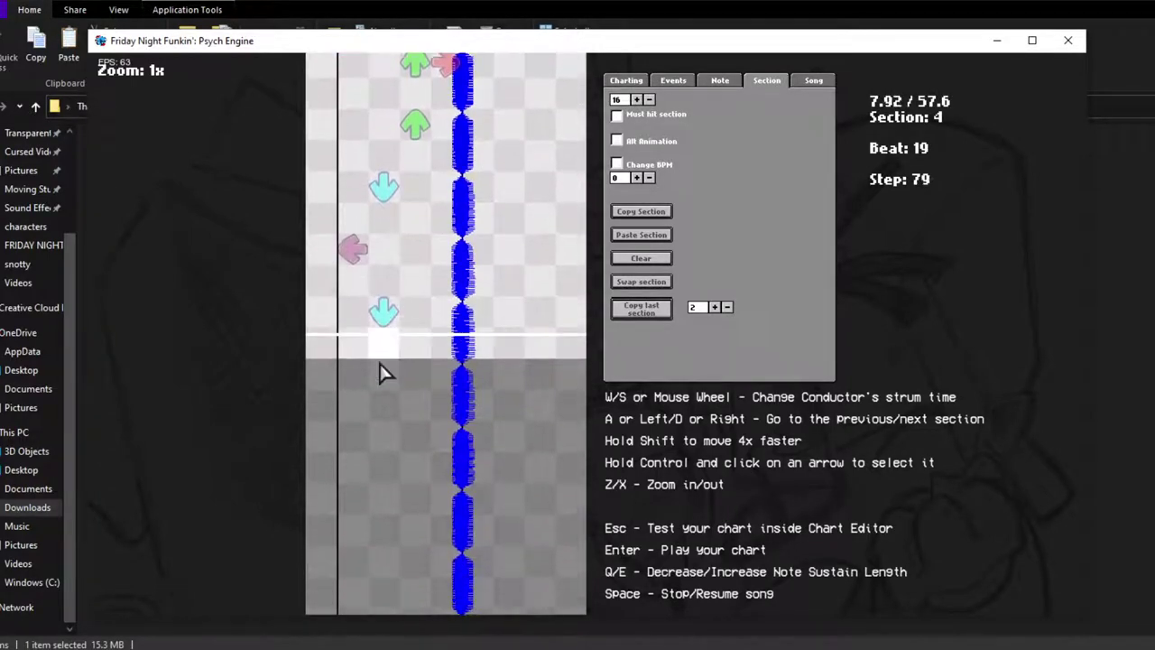
scroll(464, 265, "up", 1)
scroll(500, 237, "down", 1)
Play the fifth section through and start the sixth section with left and down arrows together on its first row.
key("a")
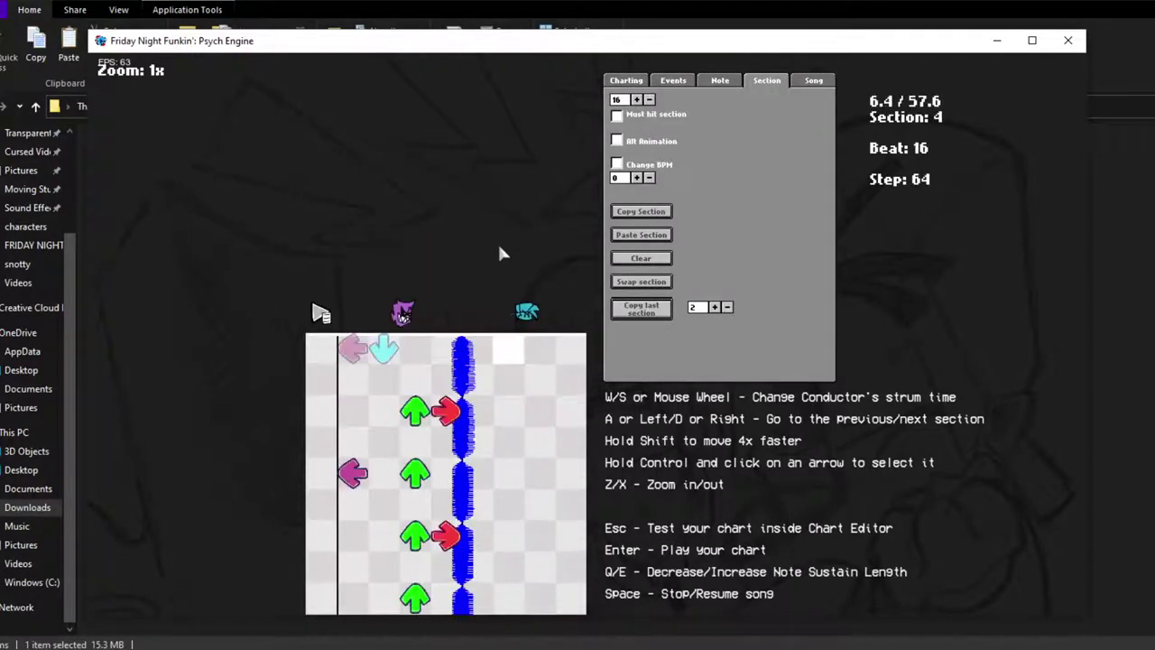
scroll(500, 250, "down", 4)
key("space")
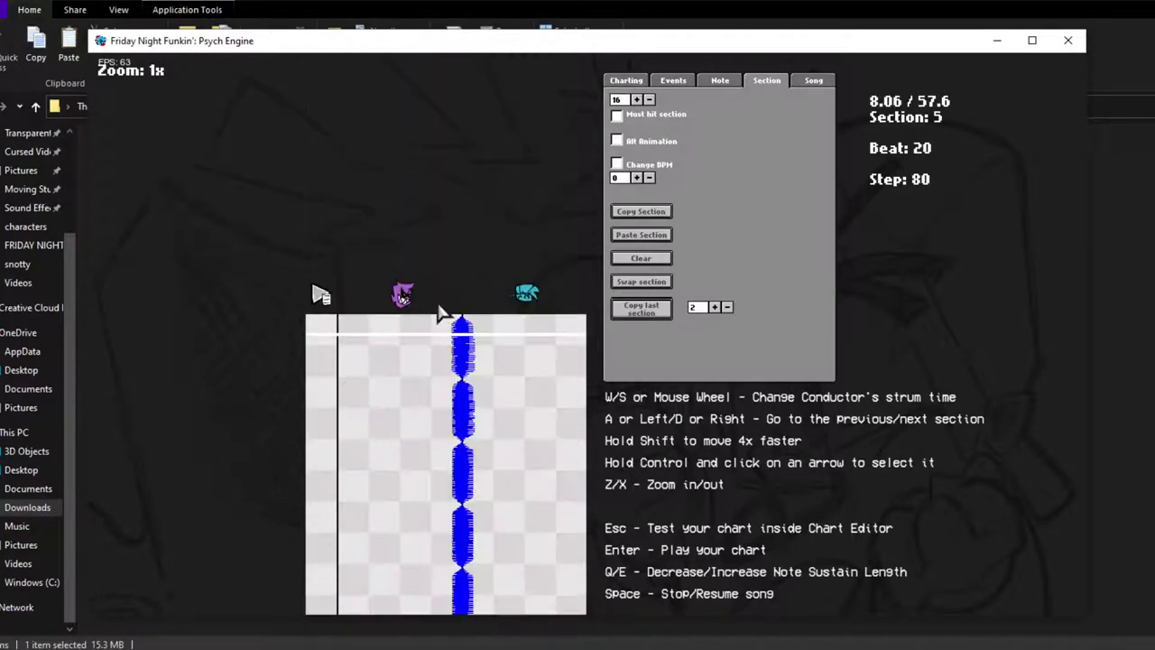
scroll(389, 333, "down", 3)
left_click(412, 298)
scroll(408, 312, "up", 2)
scroll(411, 320, "down", 2)
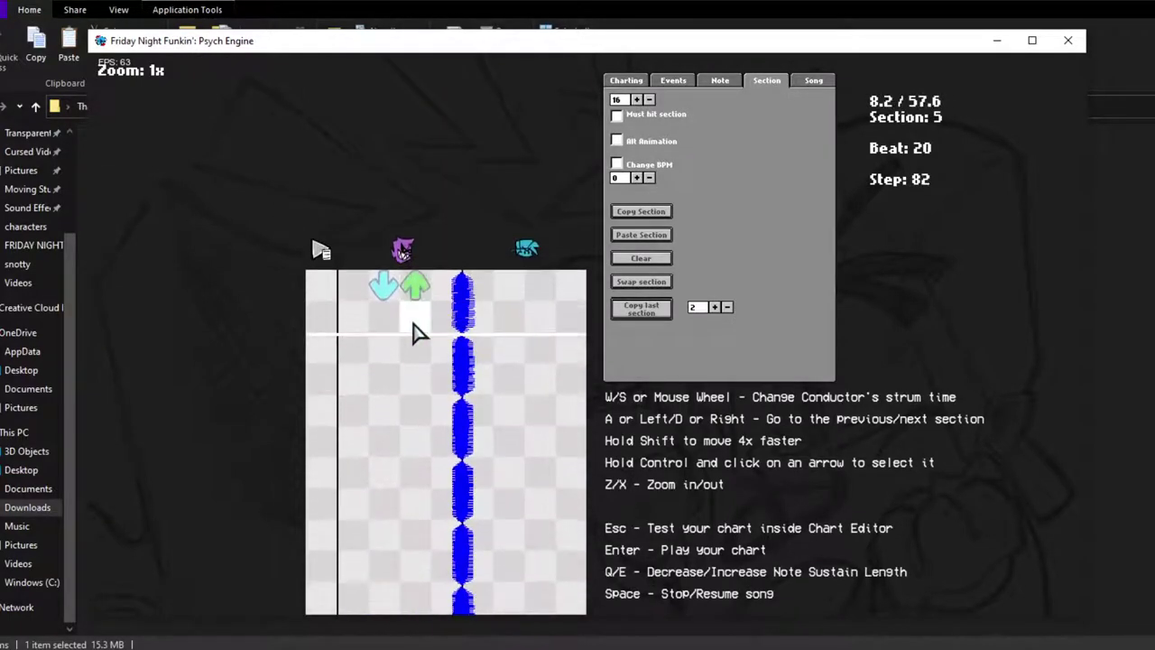
left_click(411, 290)
left_click(352, 303)
Add up and right arrows on the third row and a right arrow on the fifth row of the sixth section.
scroll(349, 304, "up", 2)
scroll(394, 315, "down", 3)
left_click(414, 334)
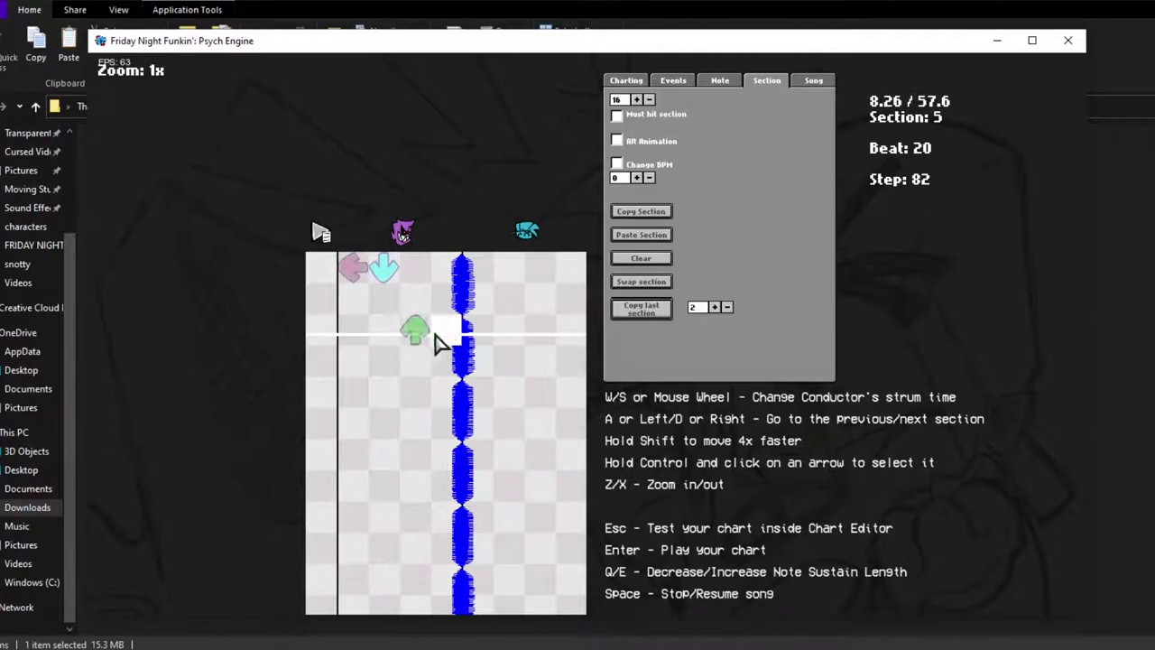
left_click(441, 337)
scroll(442, 343, "down", 1)
scroll(451, 348, "down", 1)
scroll(458, 349, "up", 1)
scroll(460, 339, "up", 3)
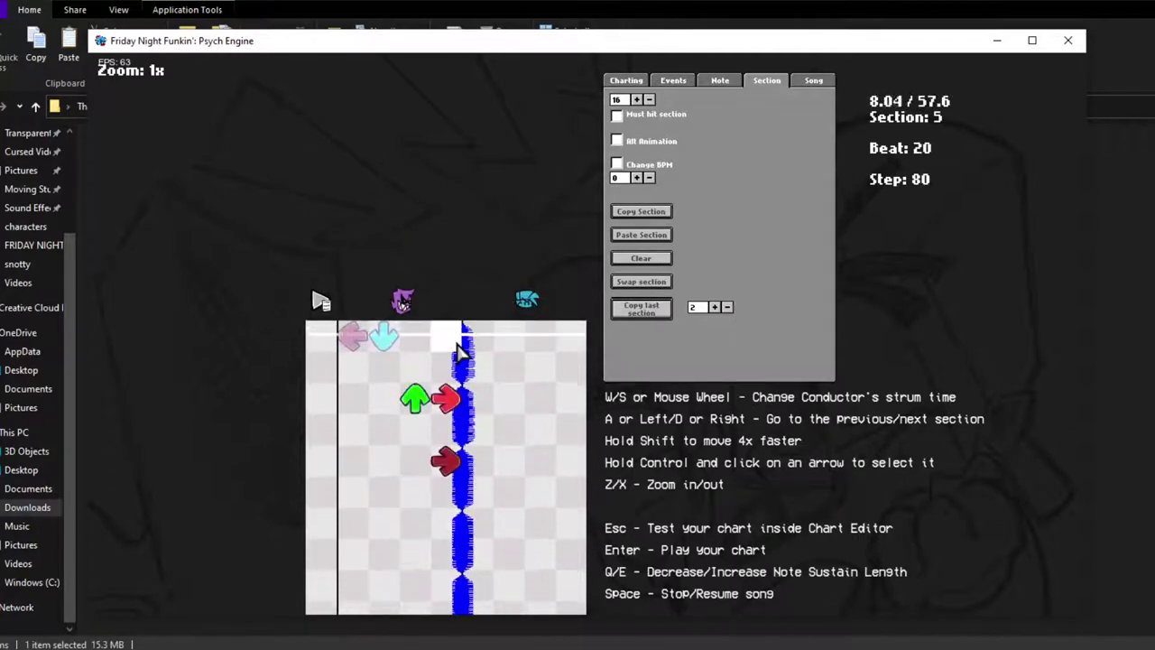
Play back the chart from an earlier section to check the charted notes.
key("a")
key("a")
key("space")
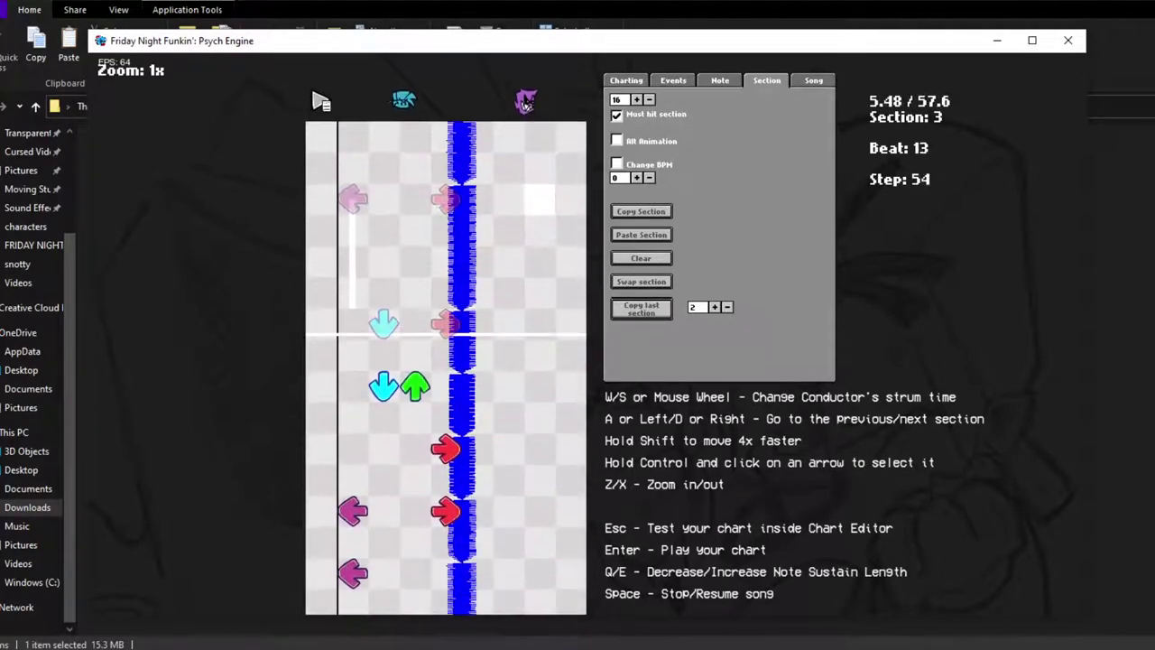
Switch to OBS, pause and resume the screen recording, and switch back to the Psych Engine chart editor.
left_click(748, 646)
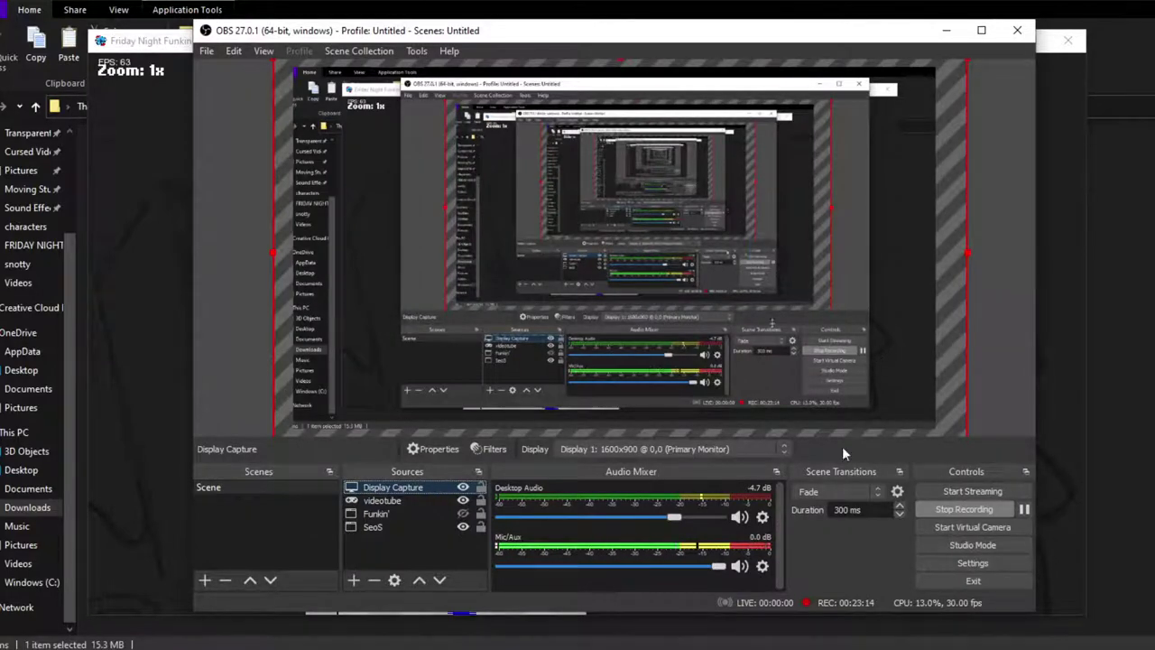
key("alt+Tab")
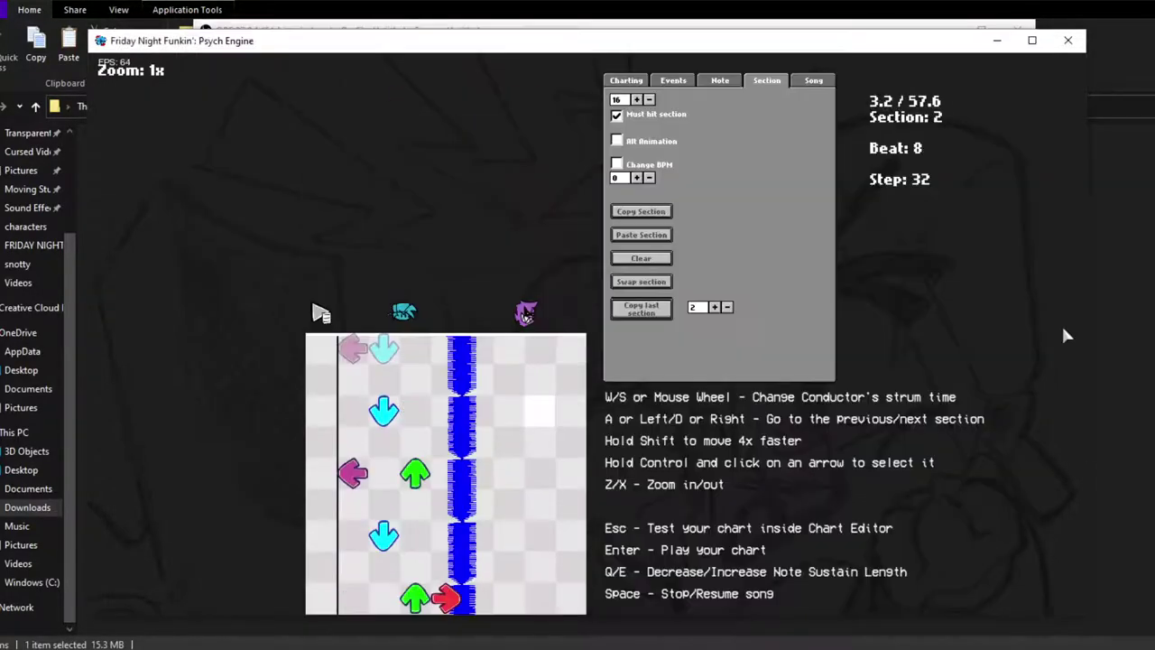
key("alt+Tab")
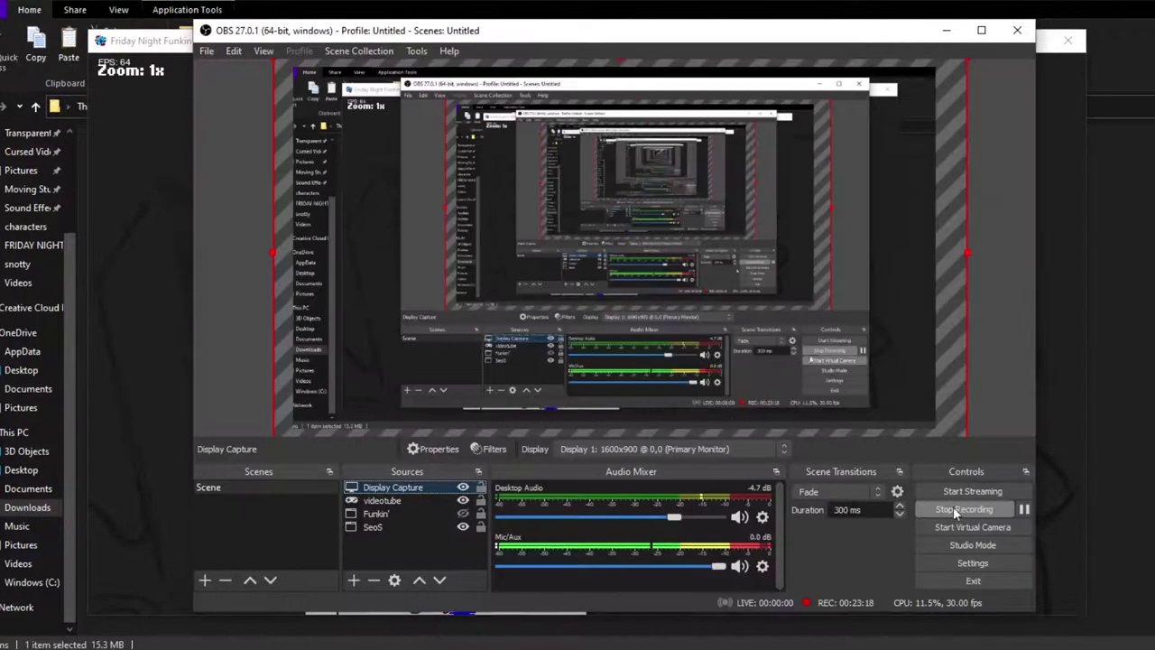
left_click(1025, 510)
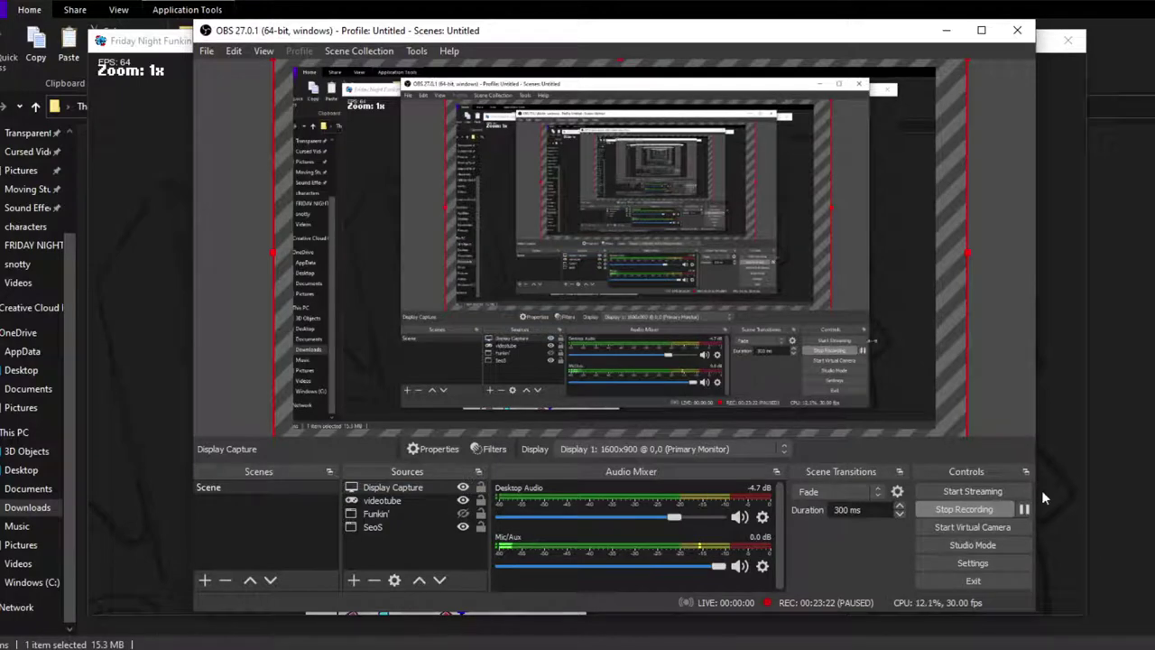
left_click(1024, 509)
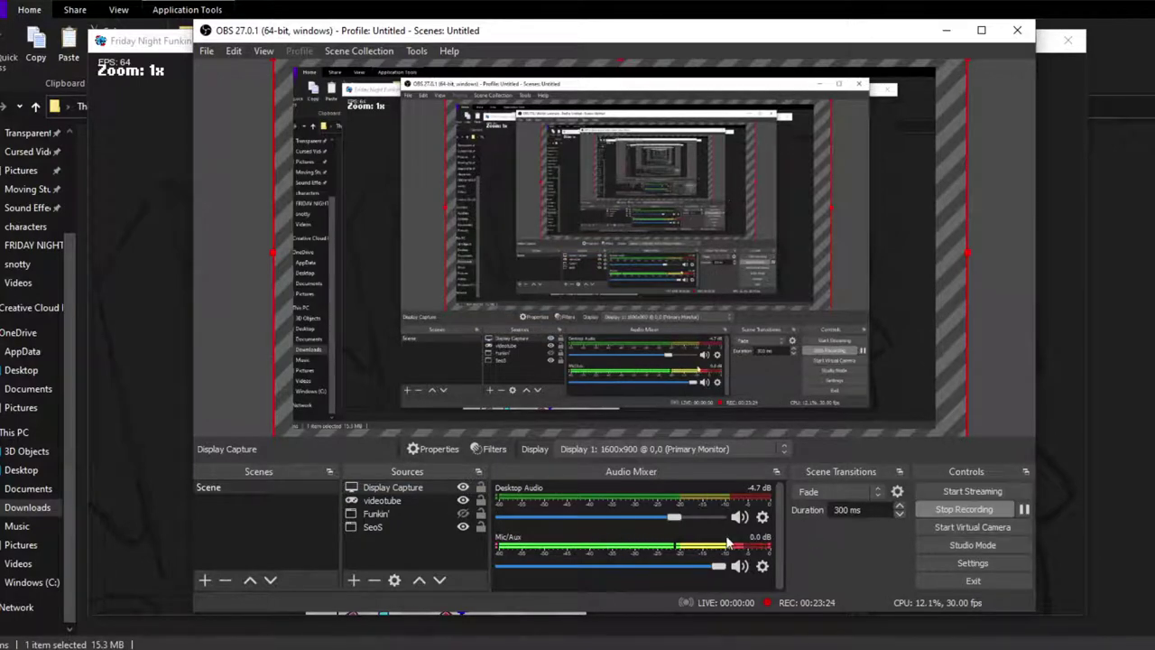
left_click(1041, 379)
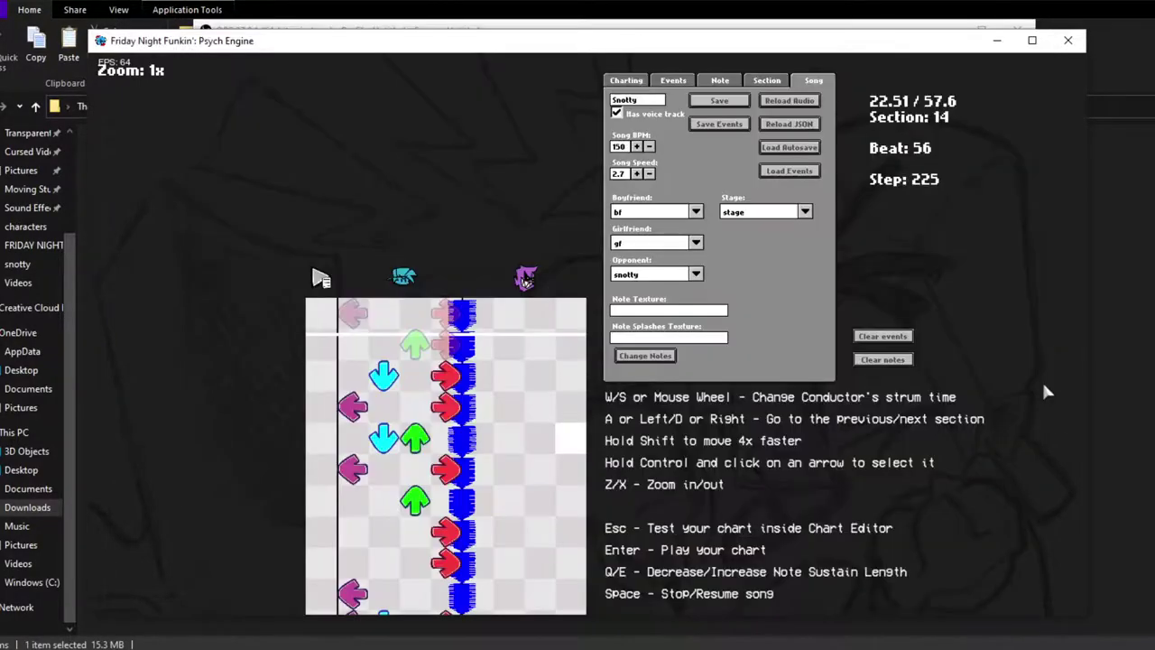
Go back to the start of the thirteenth section (Section 12) and start testing the chart inside the chart editor.
key("space")
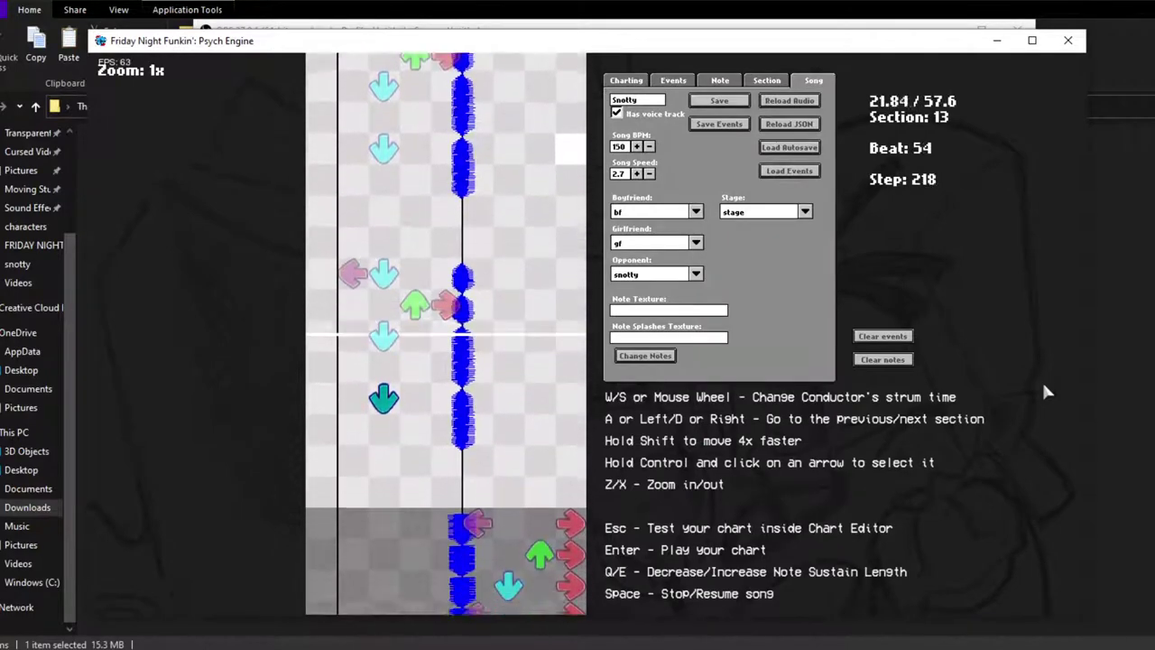
key("a")
key("a")
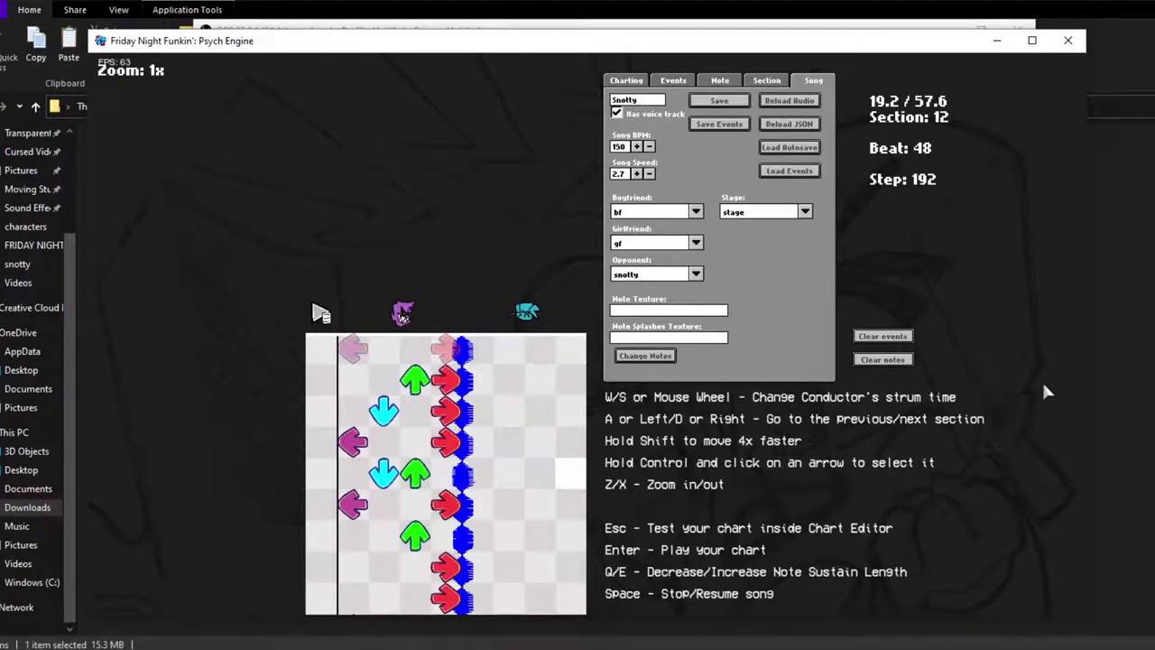
key("Escape")
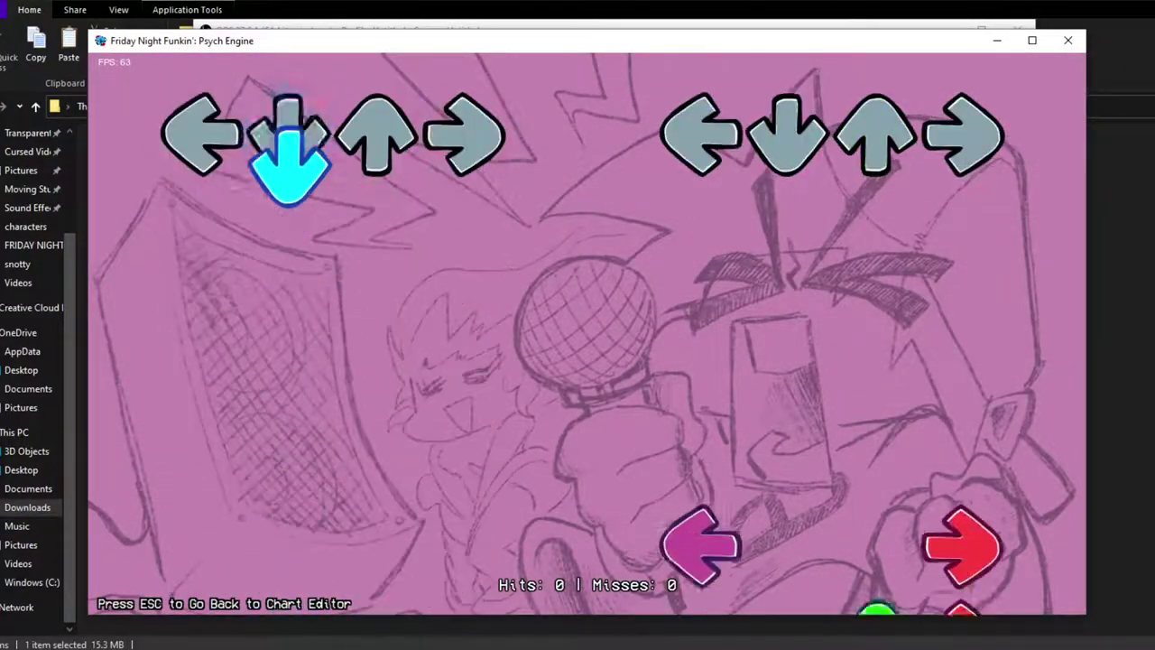
Play boyfriend's arrows in the test run as they arrive and return to the chart editor.
key("Right")
key("Left")
key("Up")
key("Right")
key("Down")
key("Right")
key("Left")
key("Right")
key("Down")
key("Up")
key("Left")
key("Right")
key("Up")
key("Right")
key("Right")
key("Left")
key("Left")
key("Down")
key("Right")
key("Right")
key("Up")
key("Right")
key("Up")
key("Right")
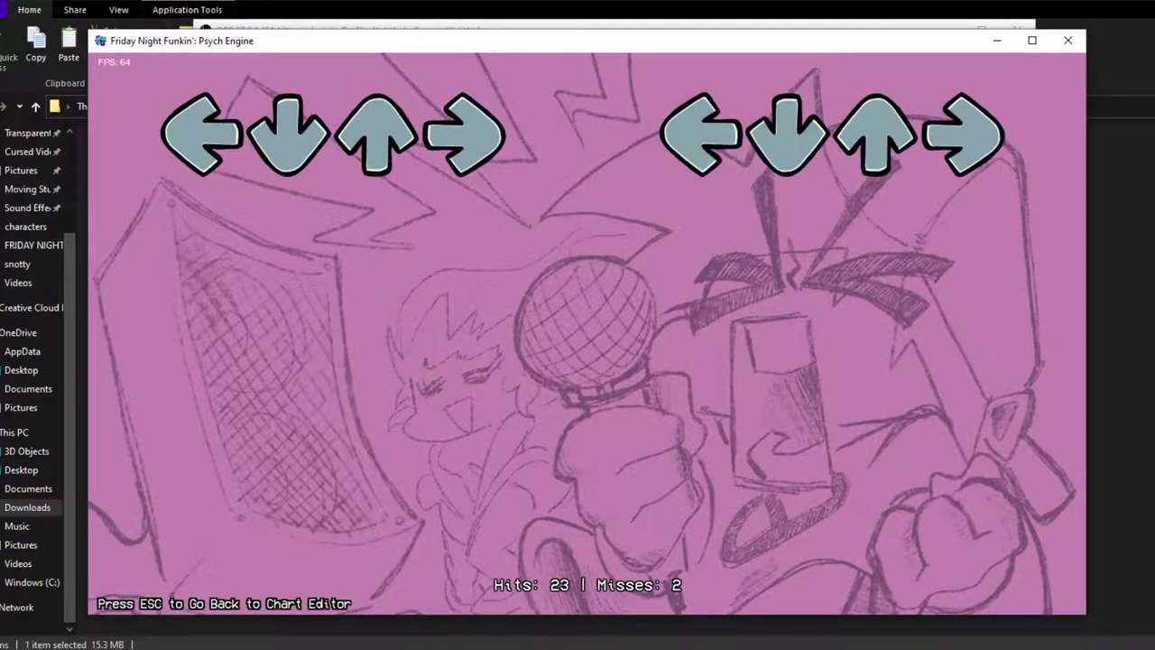
key("Escape")
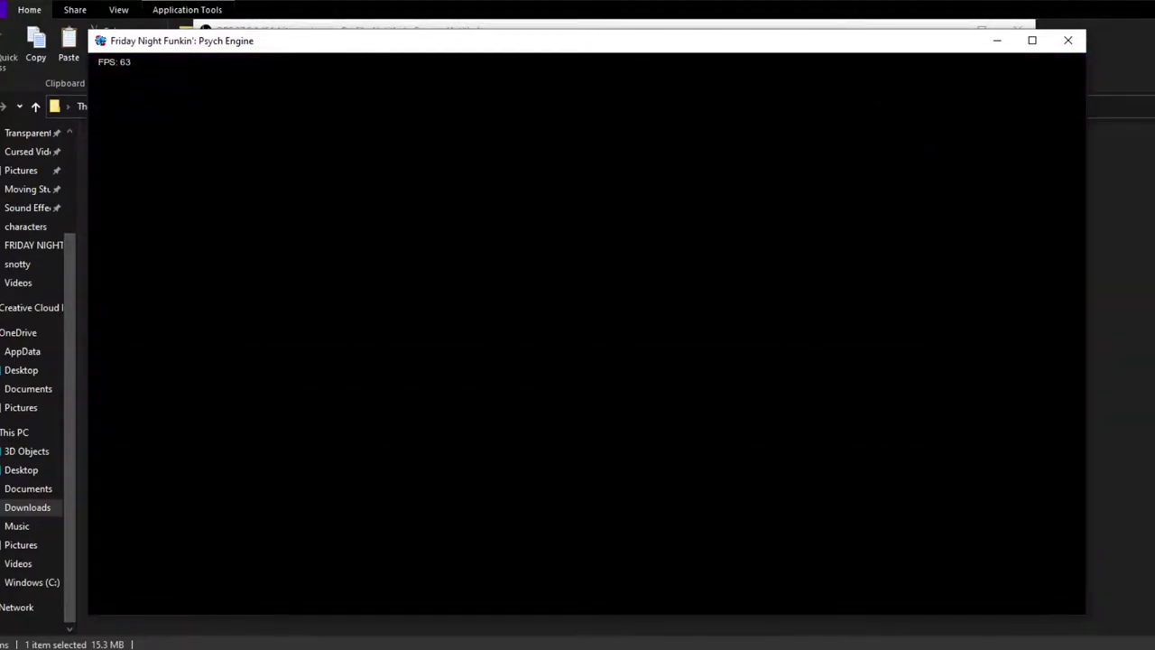
Remove the right arrow beside the down arrow on the third row of the thirteenth section (Section 12).
scroll(515, 209, "down", 7)
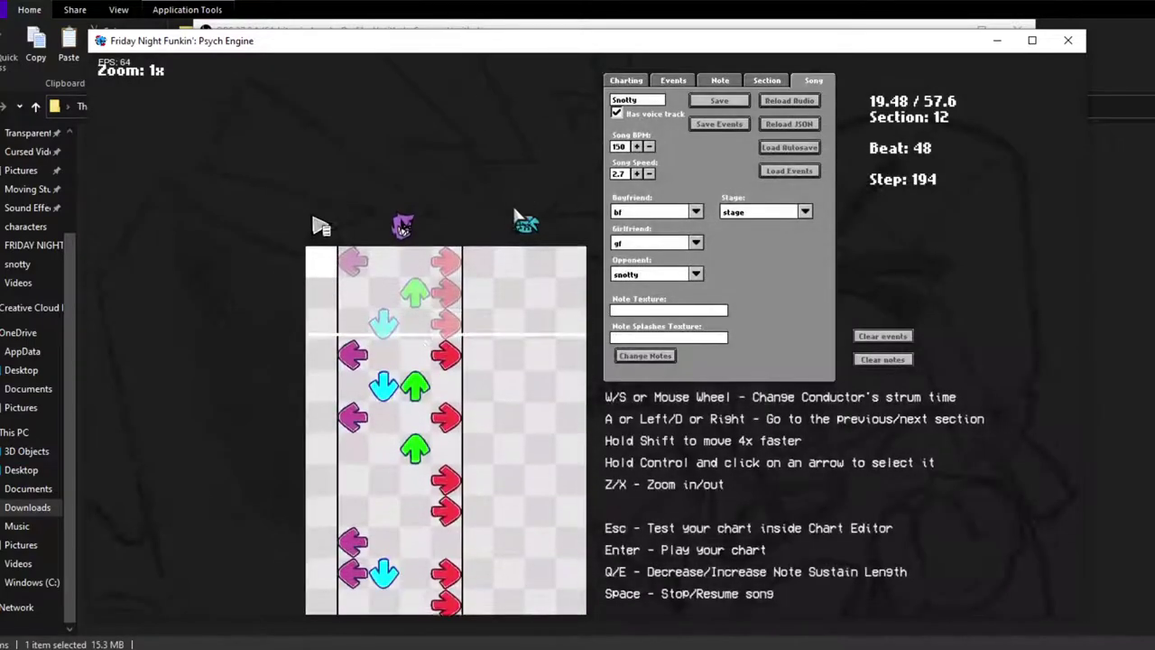
scroll(444, 353, "up", 3)
scroll(441, 368, "up", 2)
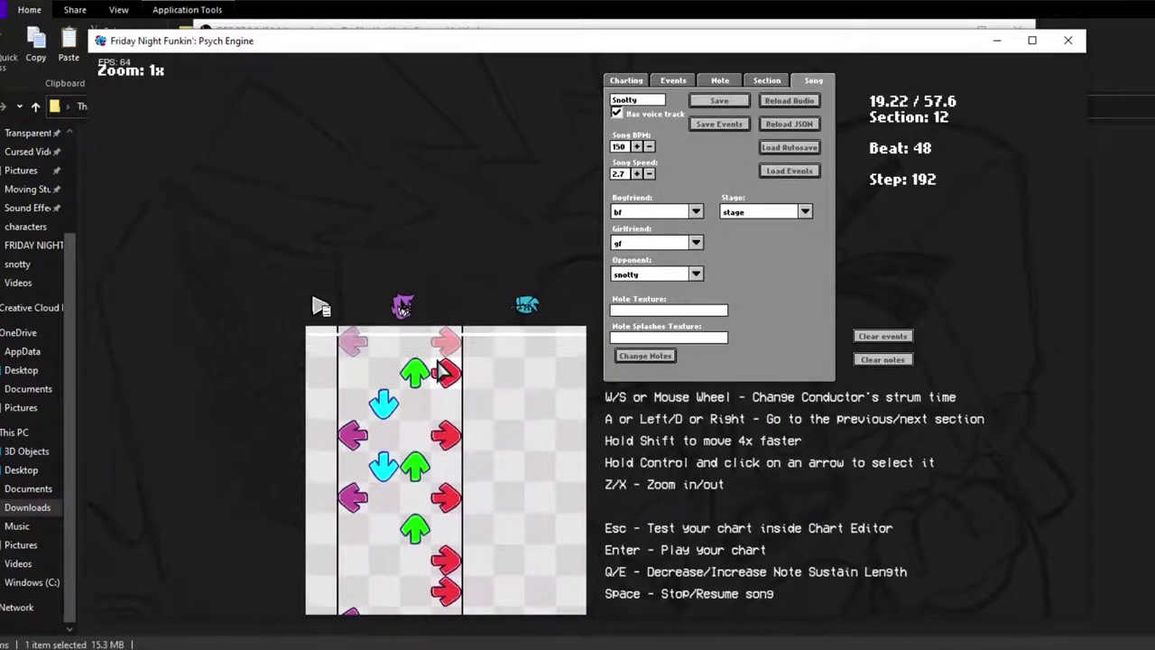
scroll(442, 368, "down", 7)
Clear the fifteenth section (Section 14) and copy the notes from 2 sections back into it.
scroll(434, 388, "down", 15)
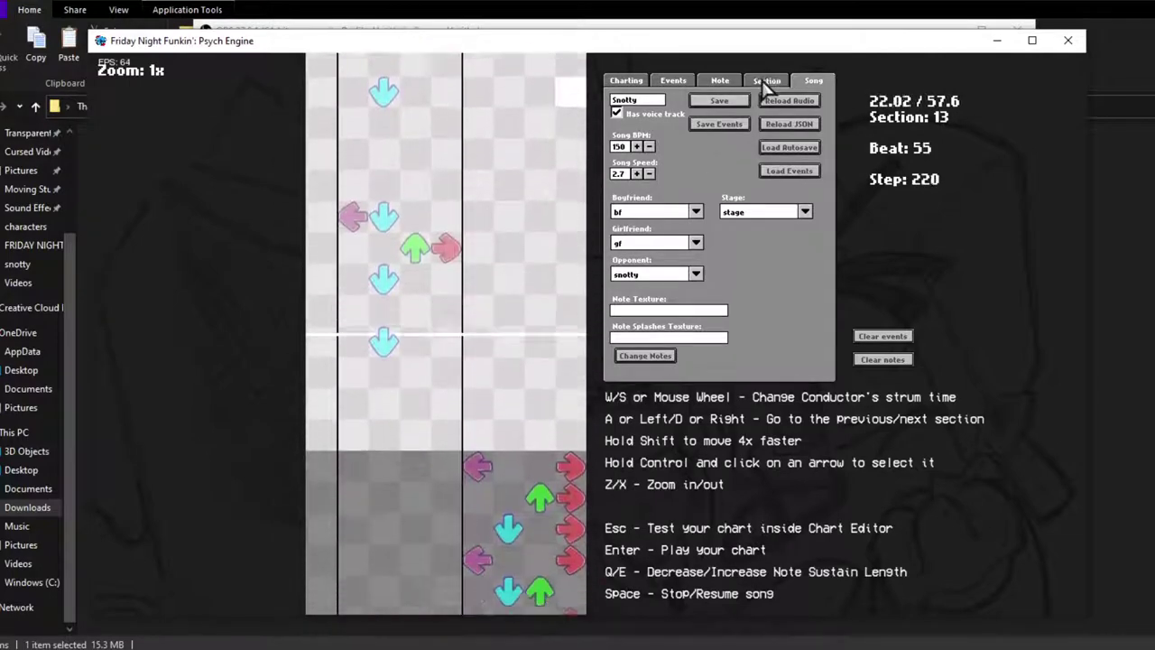
left_click(767, 81)
left_click(641, 258)
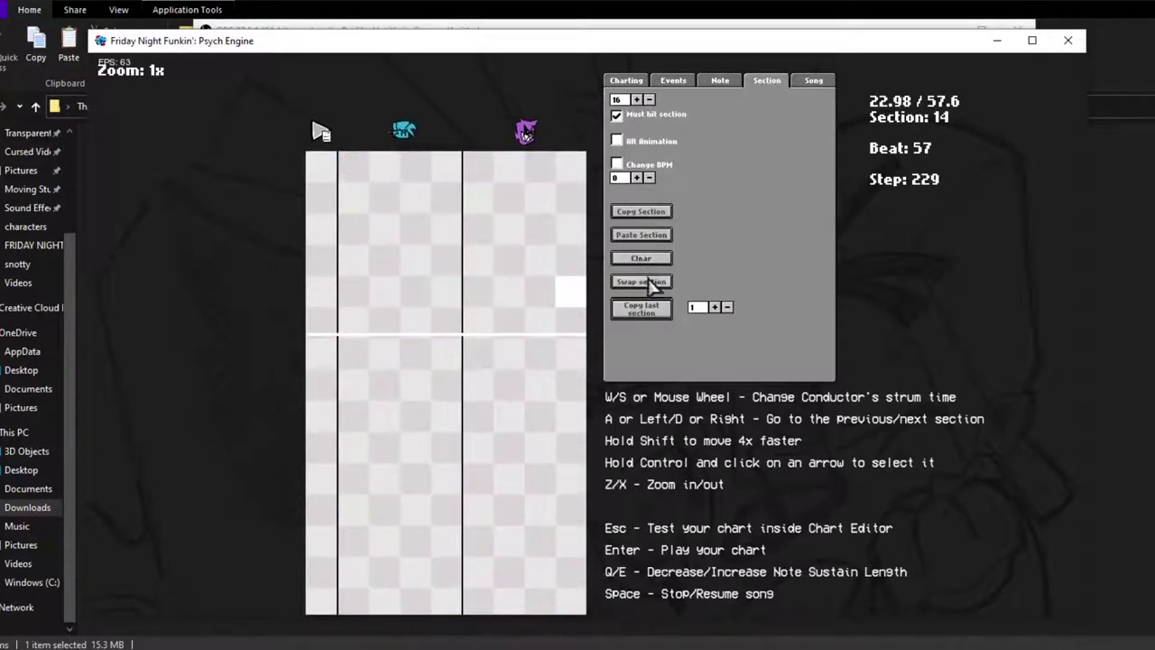
left_click(715, 308)
left_click(648, 316)
scroll(648, 324, "up", 5)
scroll(648, 324, "down", 20)
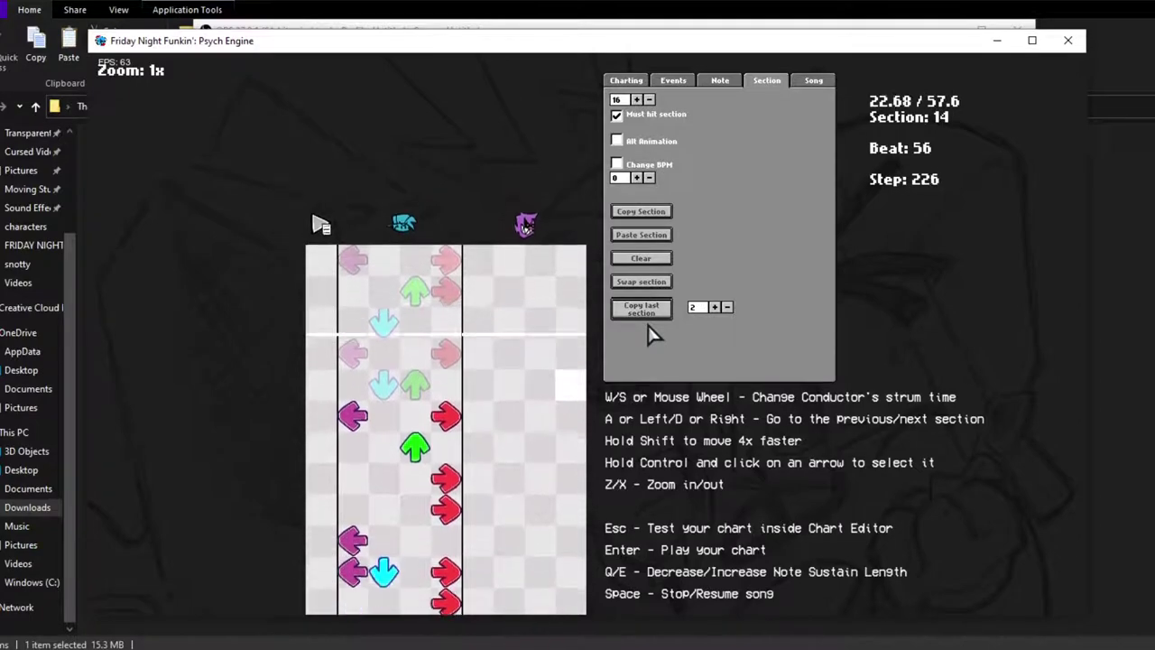
Copy the notes from 2 sections back into the fifteenth section (Section 14) and play the song from its upper rows.
left_click(647, 316)
scroll(648, 323, "up", 2)
key("space")
key("alt+Tab")
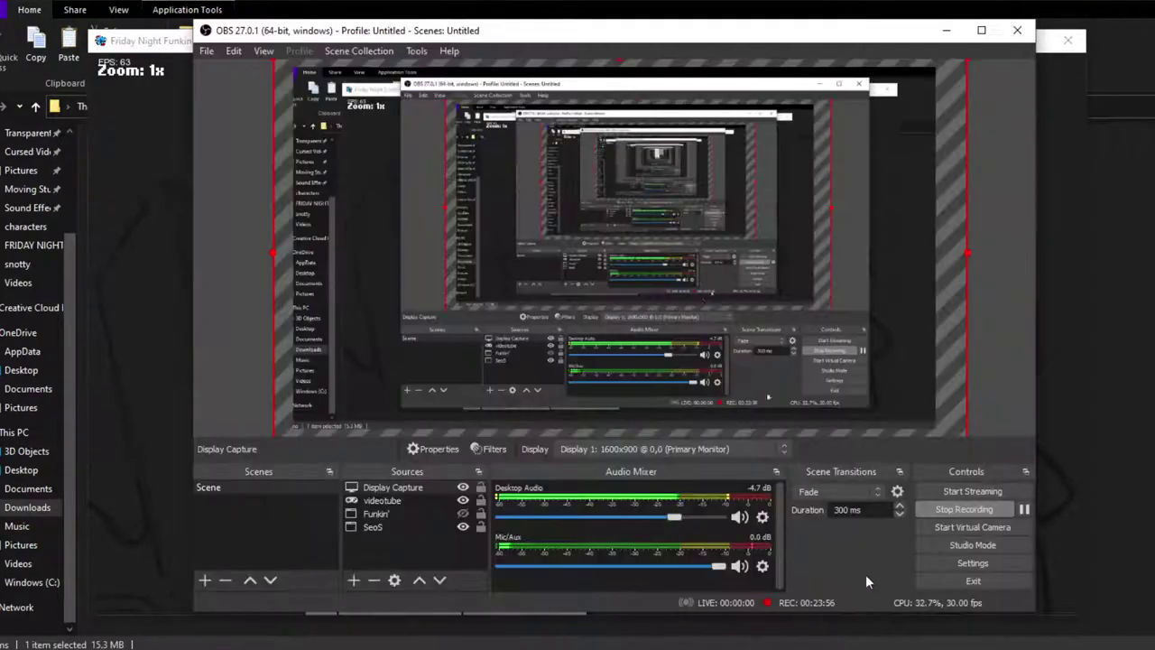
left_click(1051, 508)
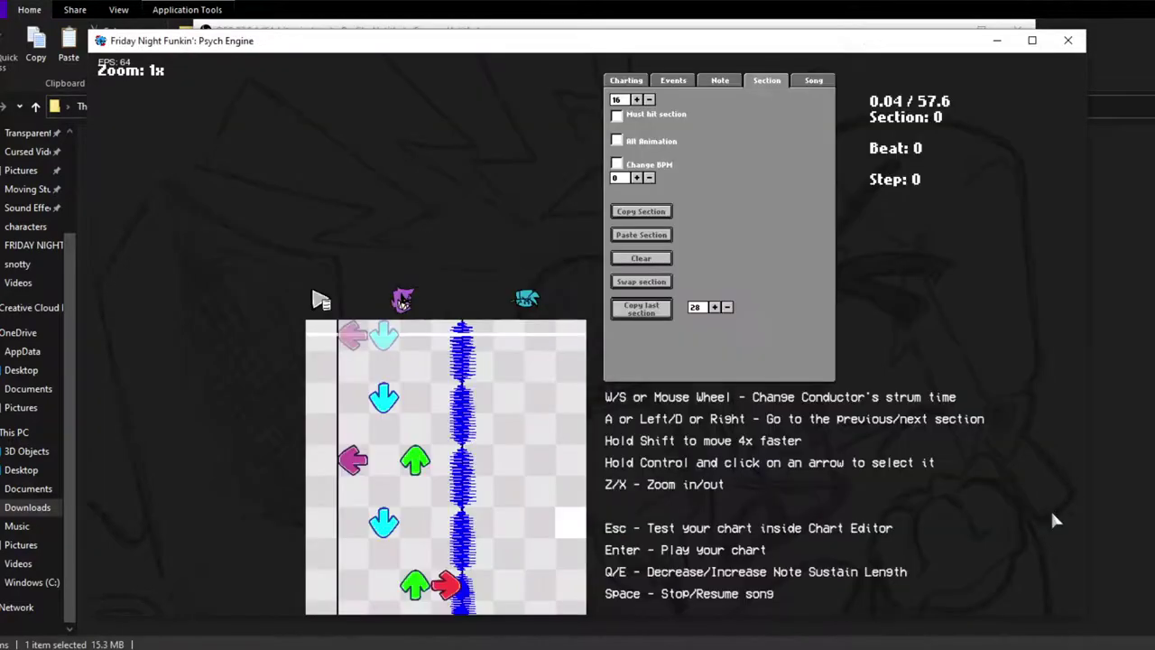
Play the Snotty chart from the first section in the full game, hitting boyfriend's arrows as they arrive, and return to the chart editor.
key("Return")
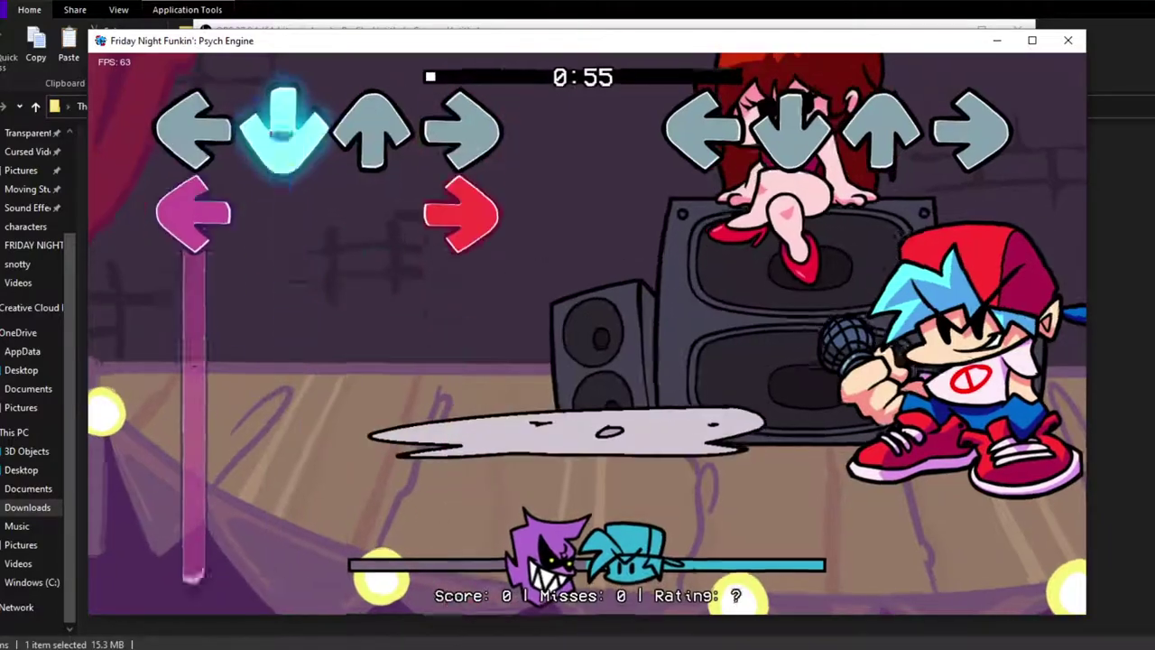
key("Left")
key("Down")
key("Down")
key("Left")
key("Up")
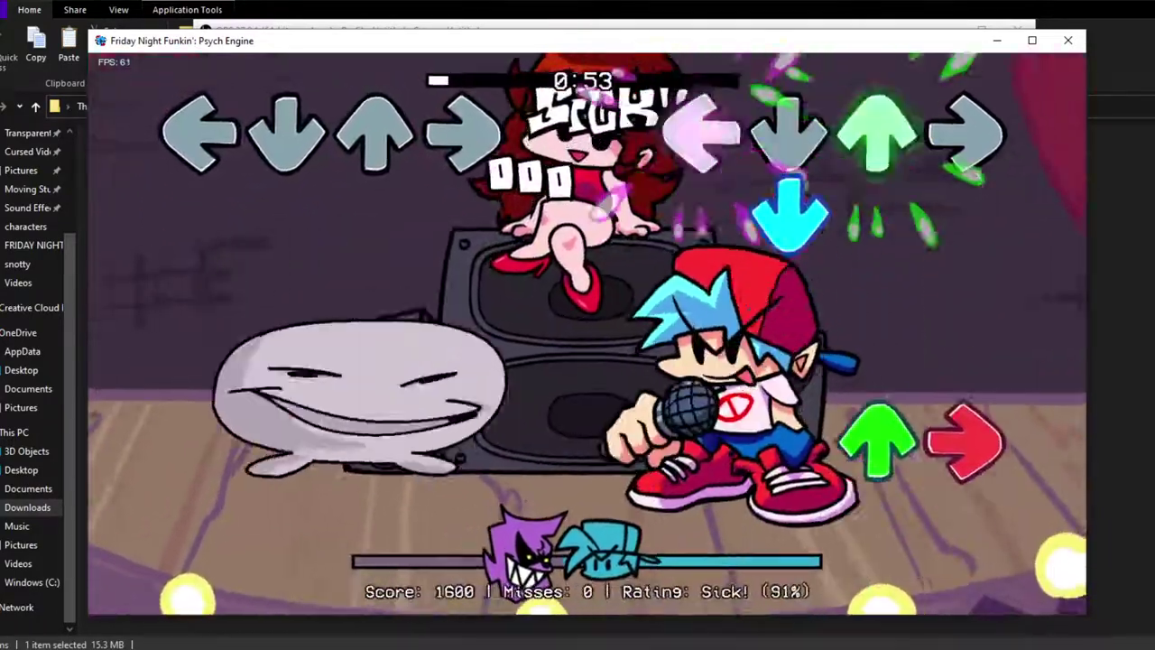
key("Down")
key("Up")
key("Right")
key("Right")
key("Left")
key("Down")
key("Down")
key("Up")
key("Left")
key("Right")
key("Right")
key("Down")
key("Down")
key("Up")
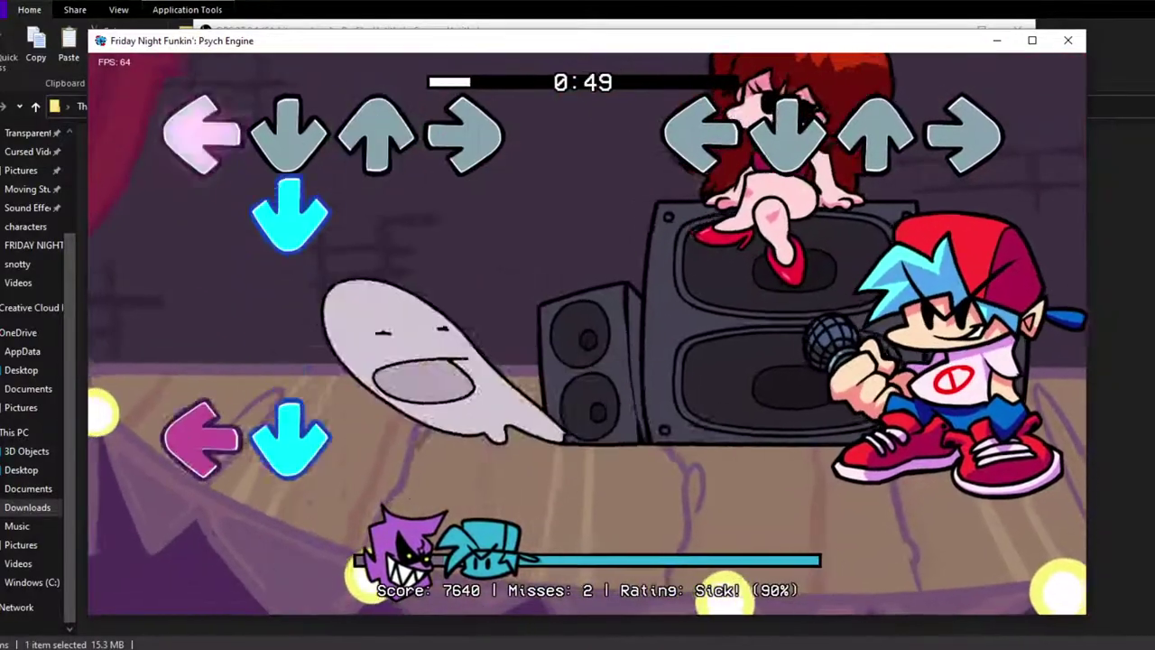
key("Left")
key("Down")
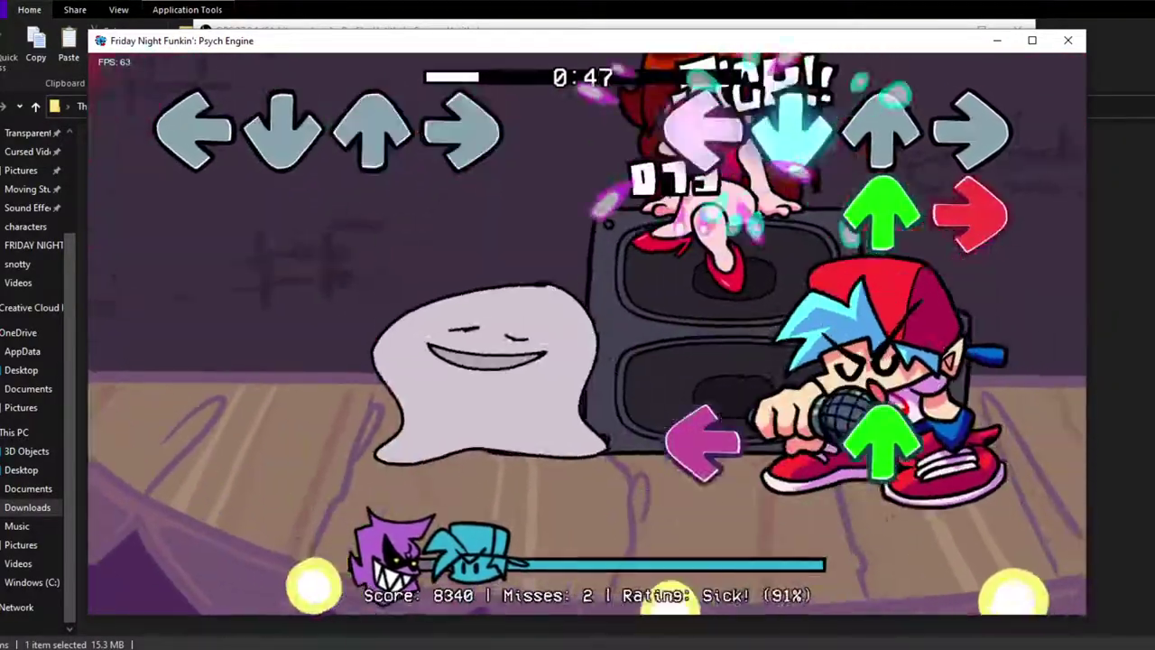
key("Up")
key("Right")
key("Left")
key("Up")
key("Up")
key("Right")
key("Up")
key("Down")
key("Left")
key("Down")
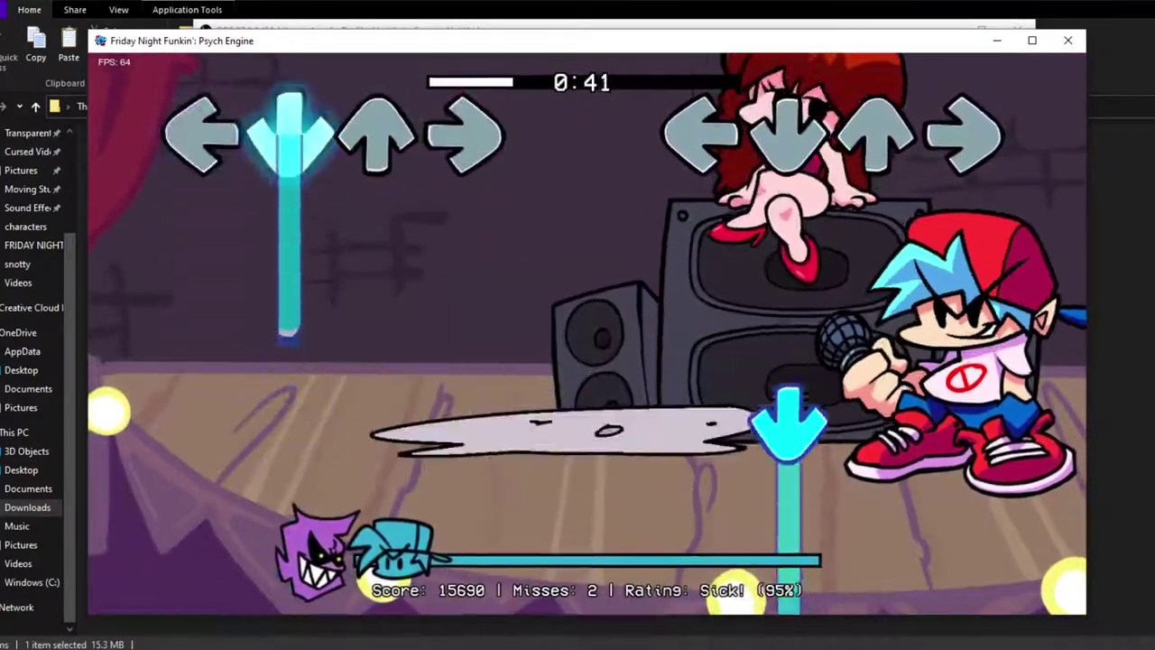
key("Down")
key("Left")
key("Down")
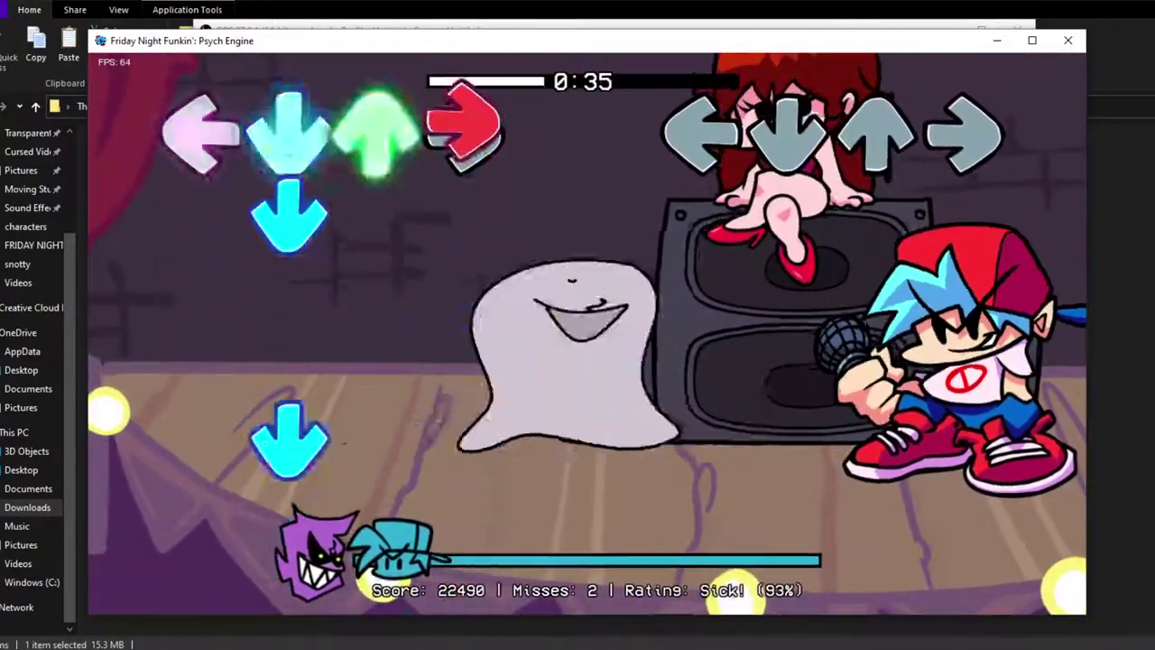
key("Left")
key("Right")
key("Up")
key("Right")
key("Down")
key("Left")
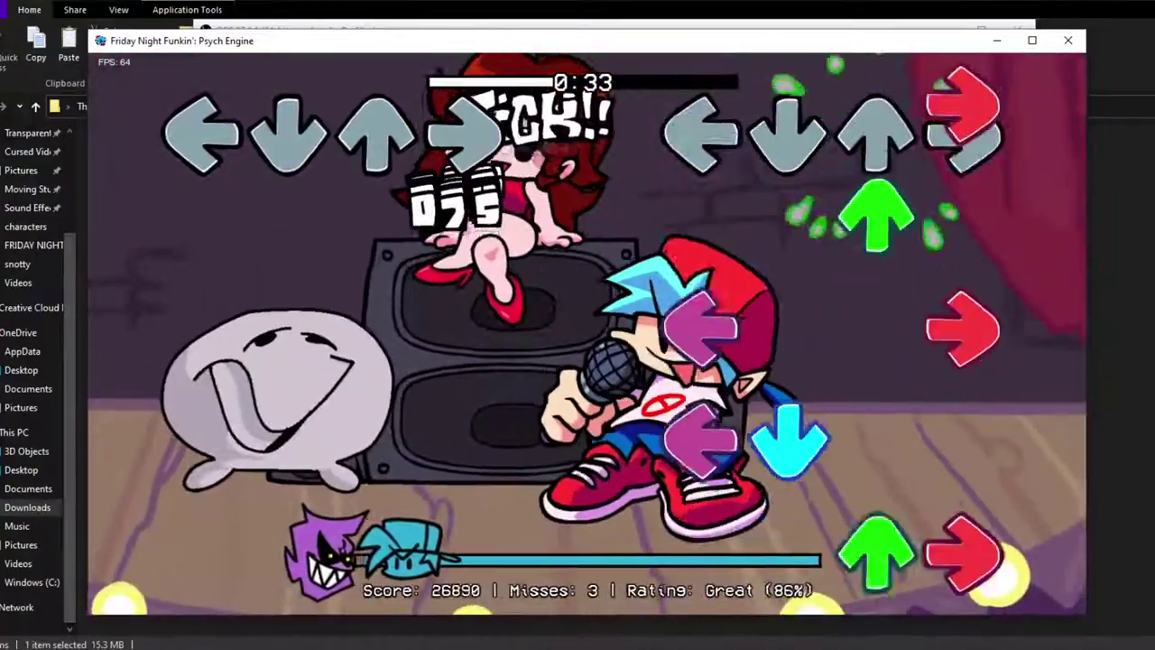
key("Down")
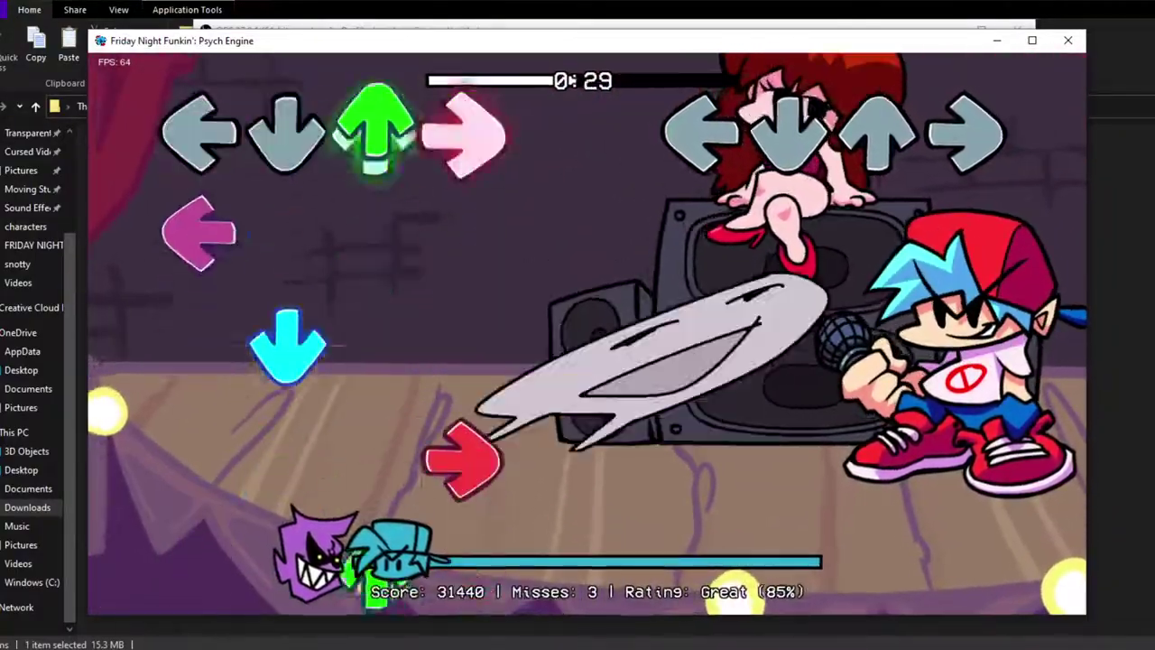
key("Down")
key("Left")
key("Up")
key("Left")
key("Down")
key("Right")
key("Right")
key("Left")
key("Down")
key("Up")
key("Right")
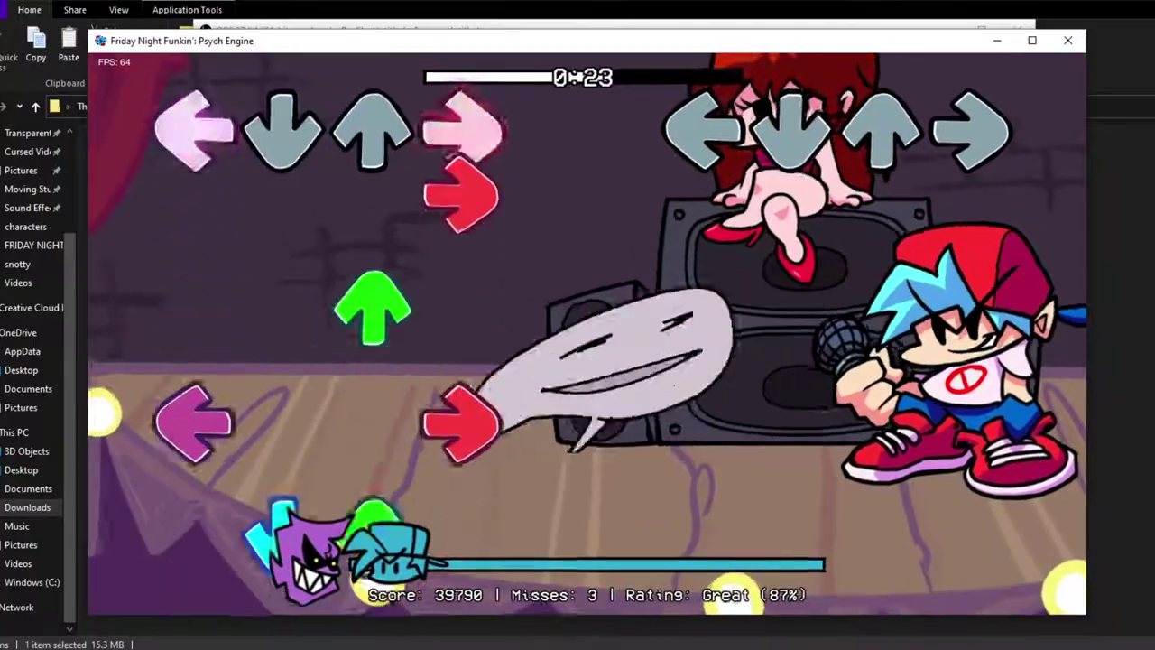
key("Right")
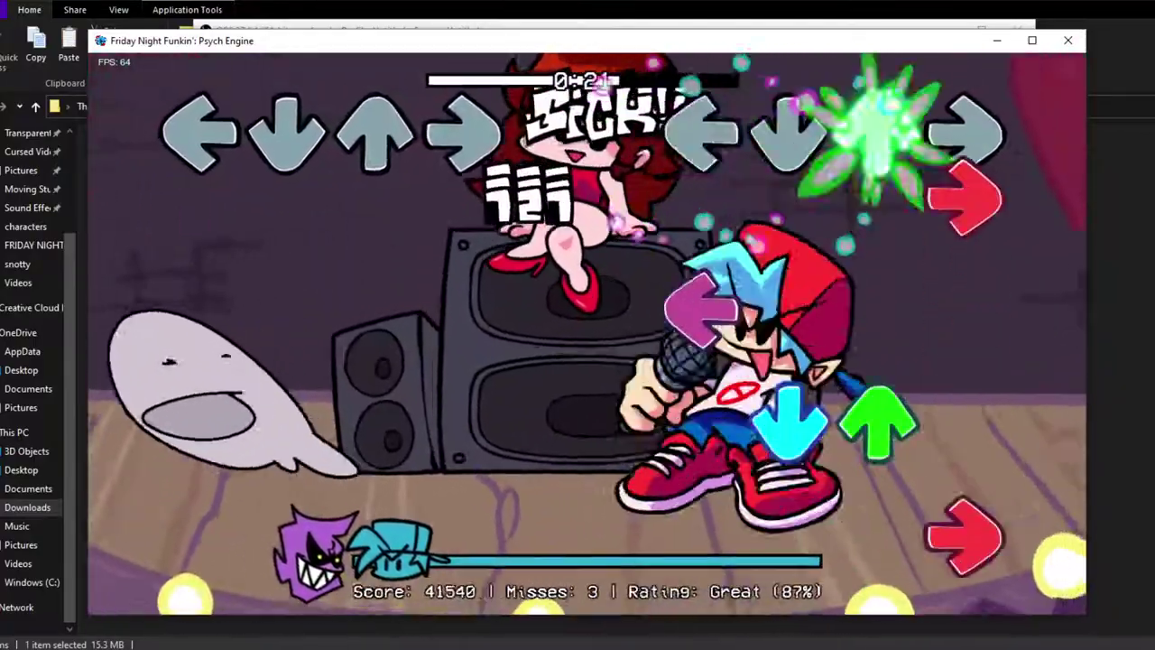
key("Right")
key("Left")
key("Down")
key("Up")
key("Right")
key("Up")
key("Right")
key("Down")
key("Left")
key("Down")
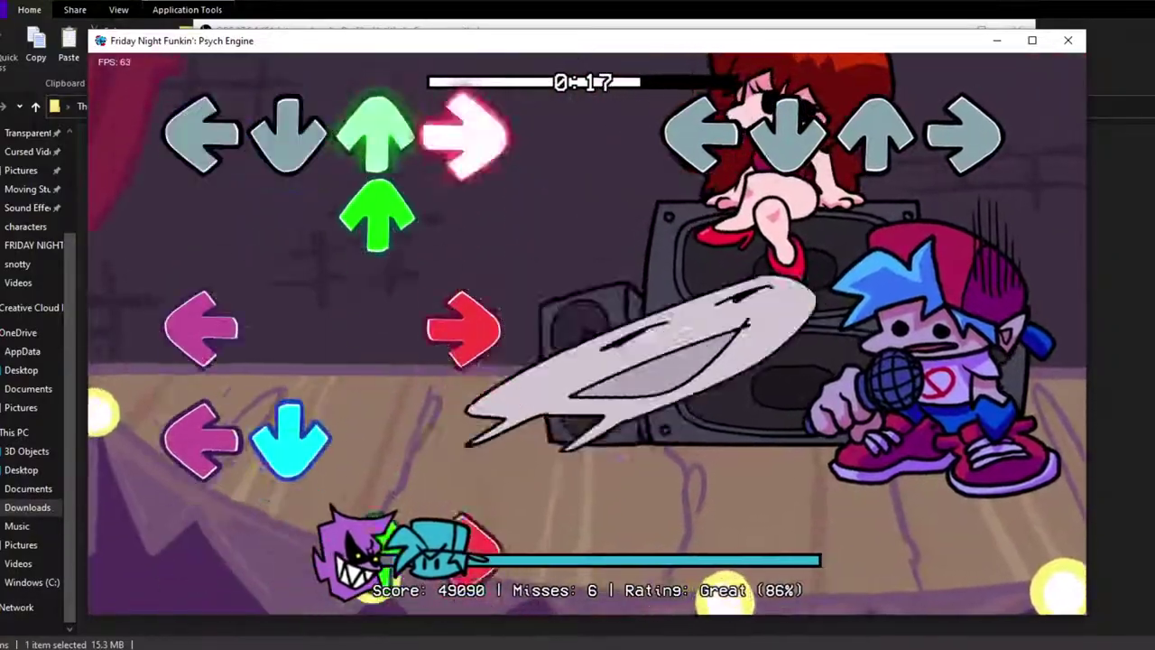
key("Up")
key("Right")
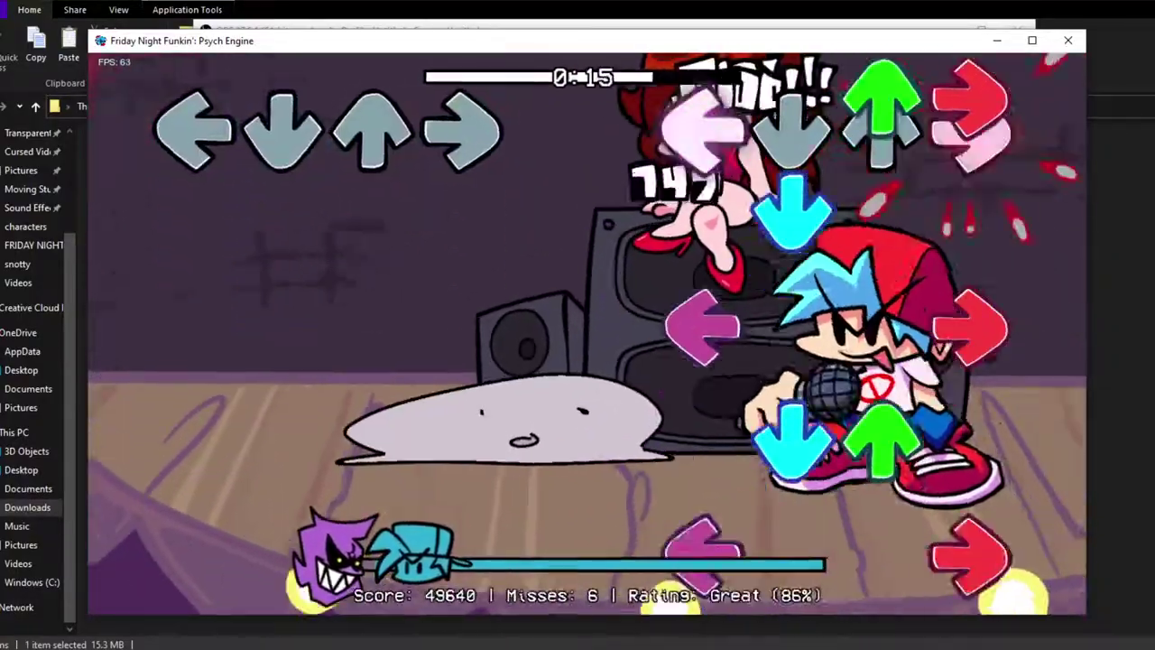
key("Up")
key("Right")
key("Left")
key("Left")
key("Down")
key("Right")
key("Up")
key("Right")
key("Up")
key("Down")
key("Right")
key("Left")
key("Up")
key("Right")
key("Down")
key("Down")
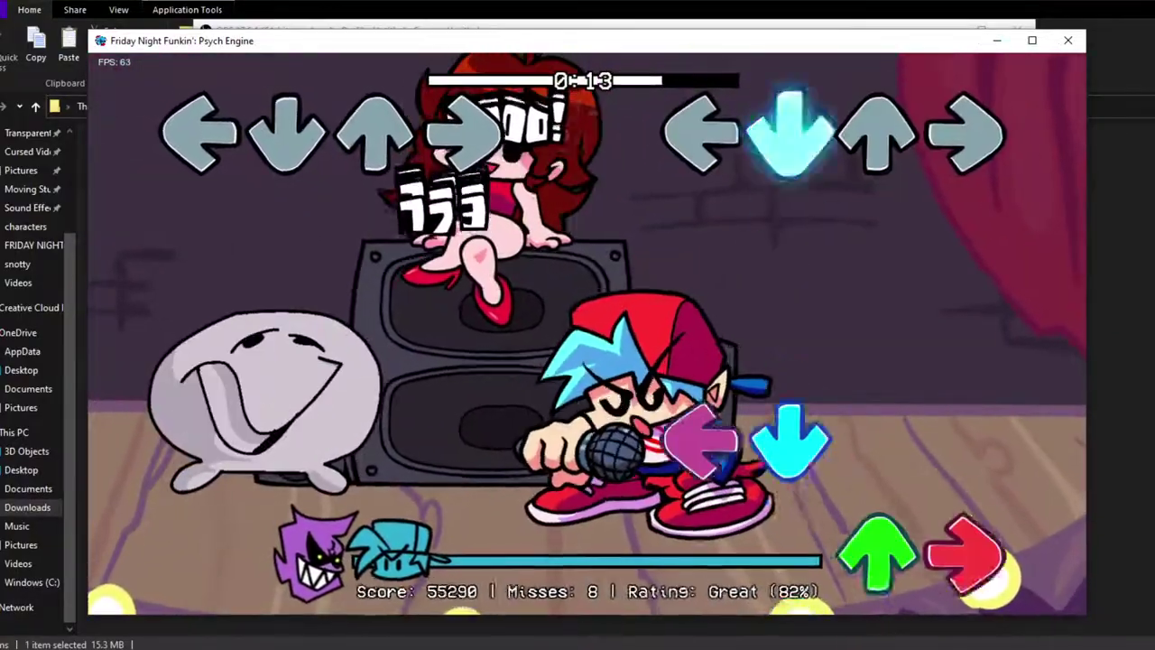
key("Left")
key("Down")
key("Up")
key("Right")
key("Down")
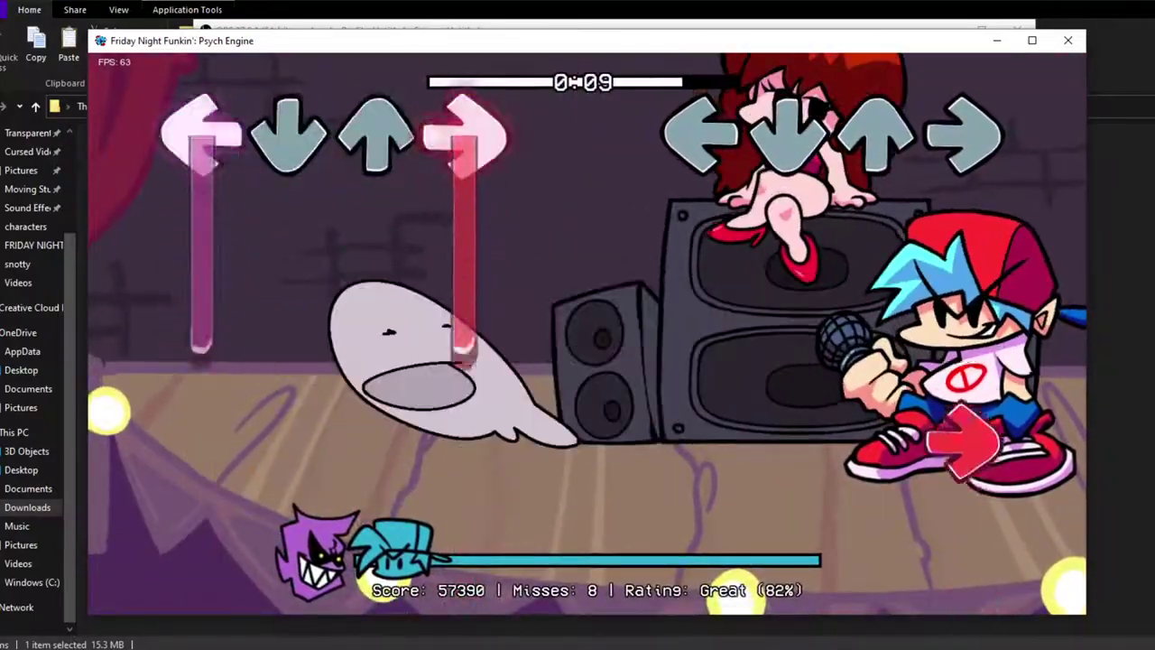
key("Right")
key("Left")
key("Down")
key("Up")
key("Right")
key("Down")
key("Up")
key("Right")
key("Up")
key("Right")
key("Down")
key("Left")
key("Down")
key("Left")
key("Right")
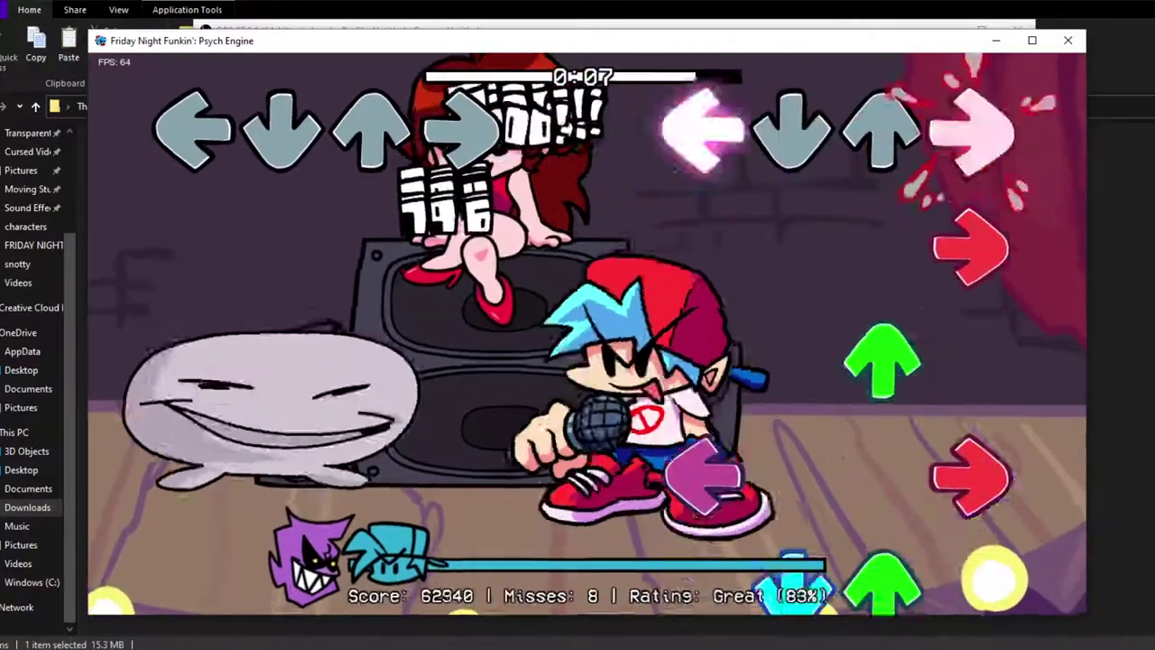
key("Right")
key("Up")
key("Left")
key("Right")
key("Down")
key("Up")
key("Left")
key("Down")
key("Up")
key("Right")
key("Left")
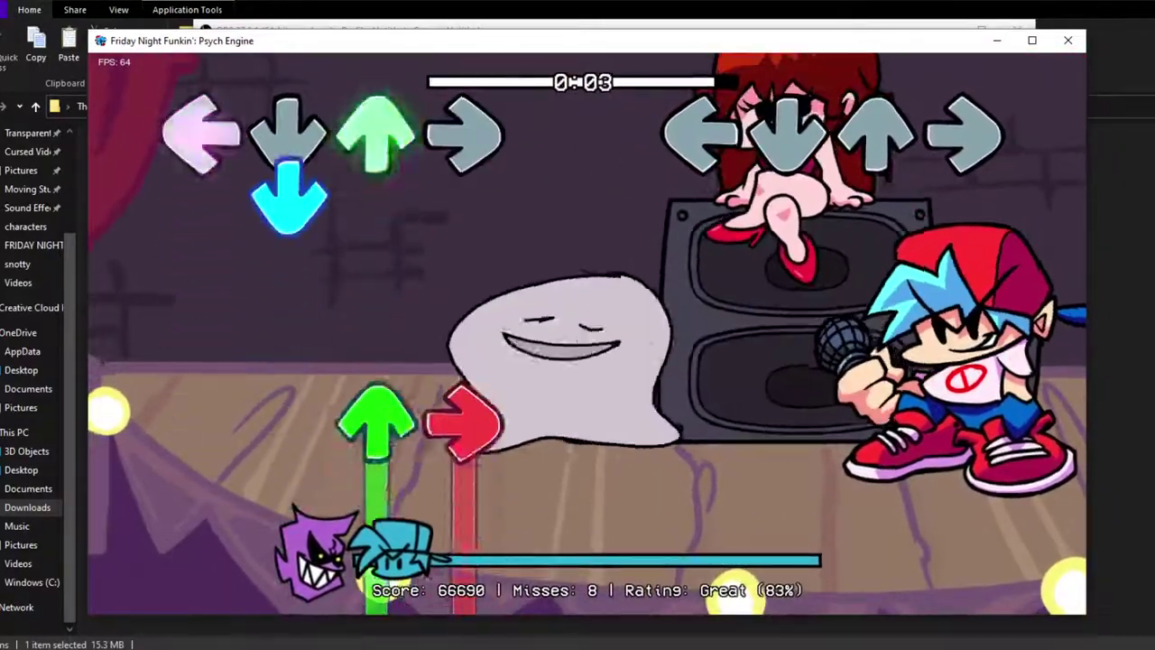
key("Left")
key("Down")
key("Up")
key("Right")
key("Left")
key("Up")
key("Up")
key("Right")
key("Return")
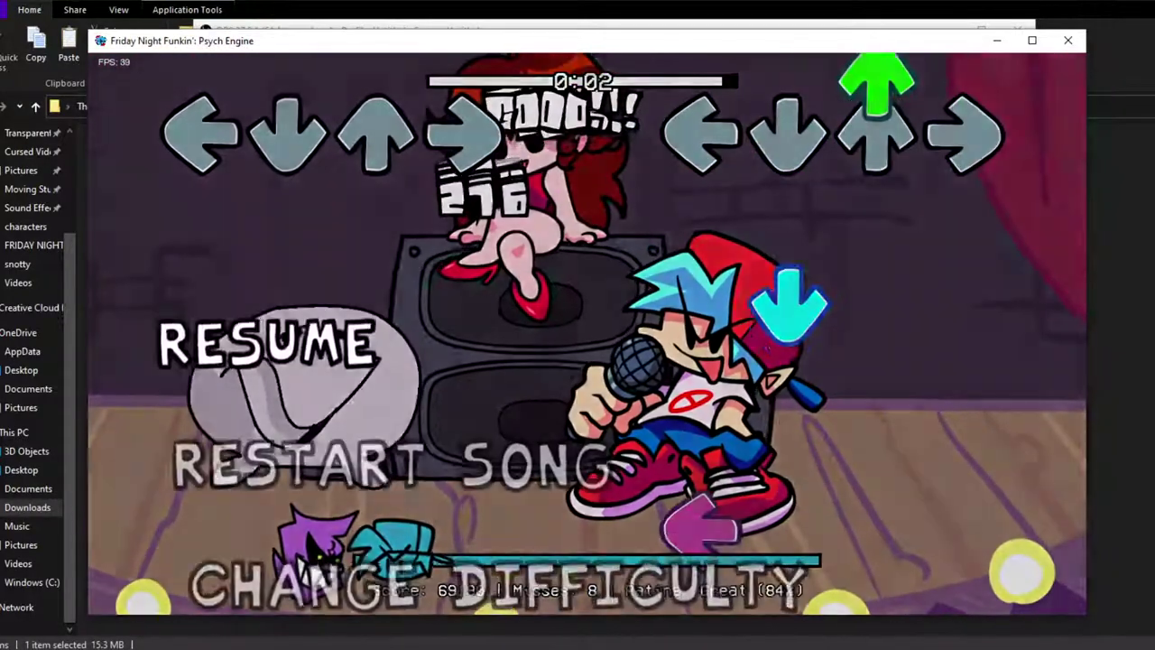
key("Return")
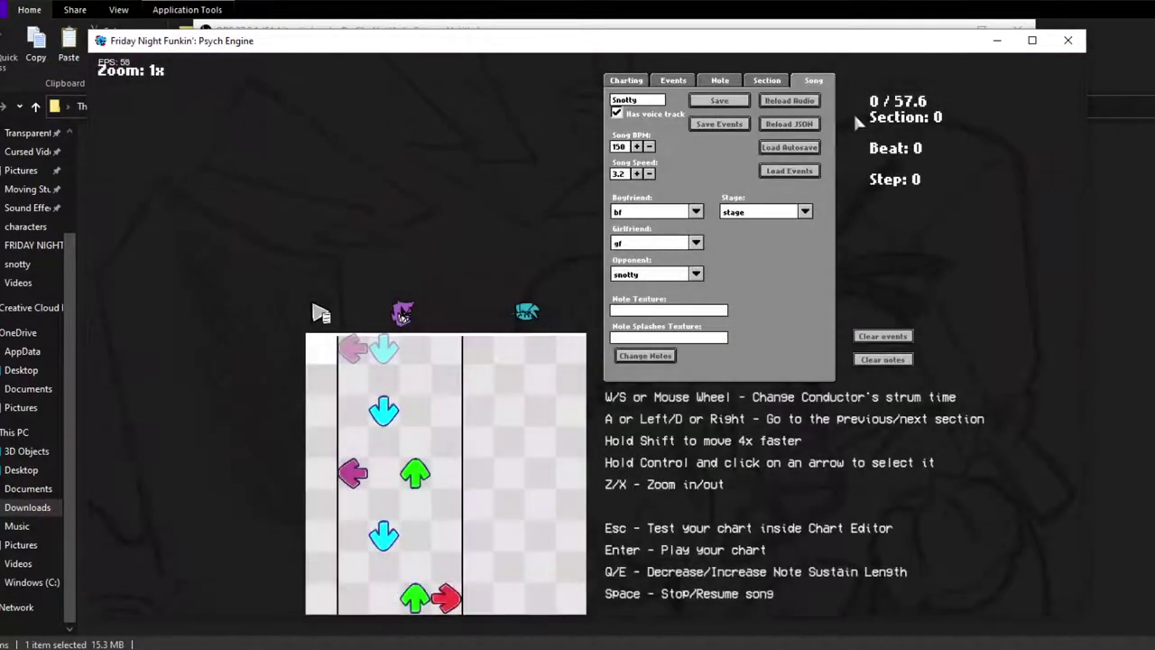
Choose Add Camera Zoom as the event type for the chart.
scroll(681, 69, "down", 3)
scroll(695, 74, "up", 3)
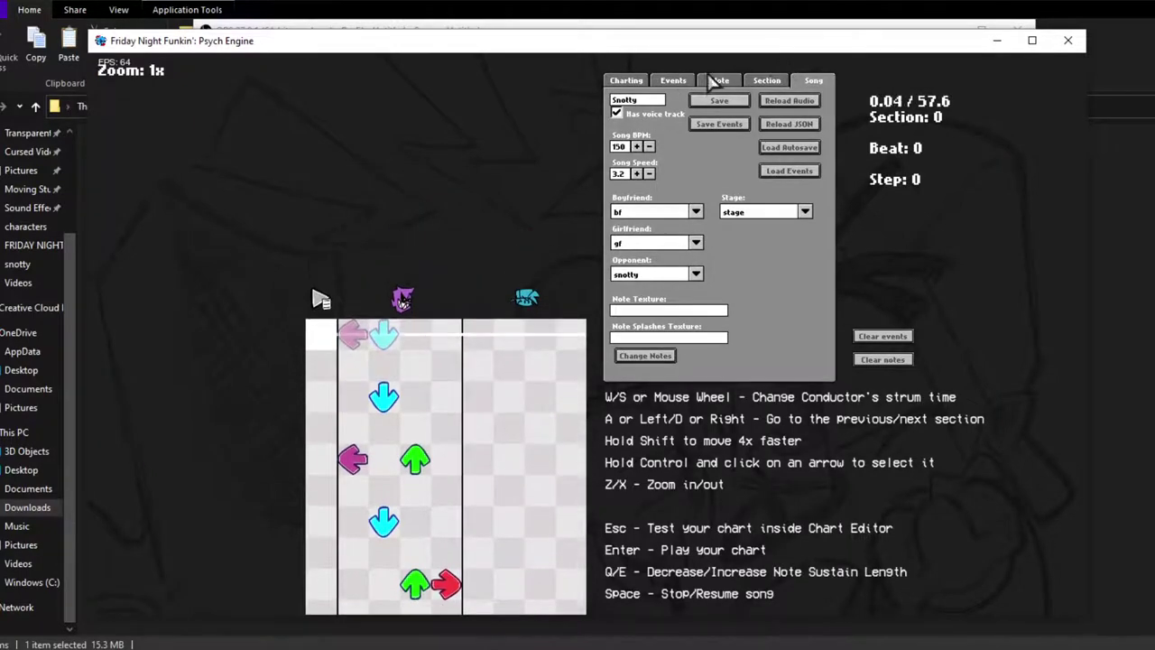
left_click(713, 81)
left_click(679, 81)
scroll(620, 150, "down", 1)
scroll(632, 151, "down", 1)
left_click(703, 132)
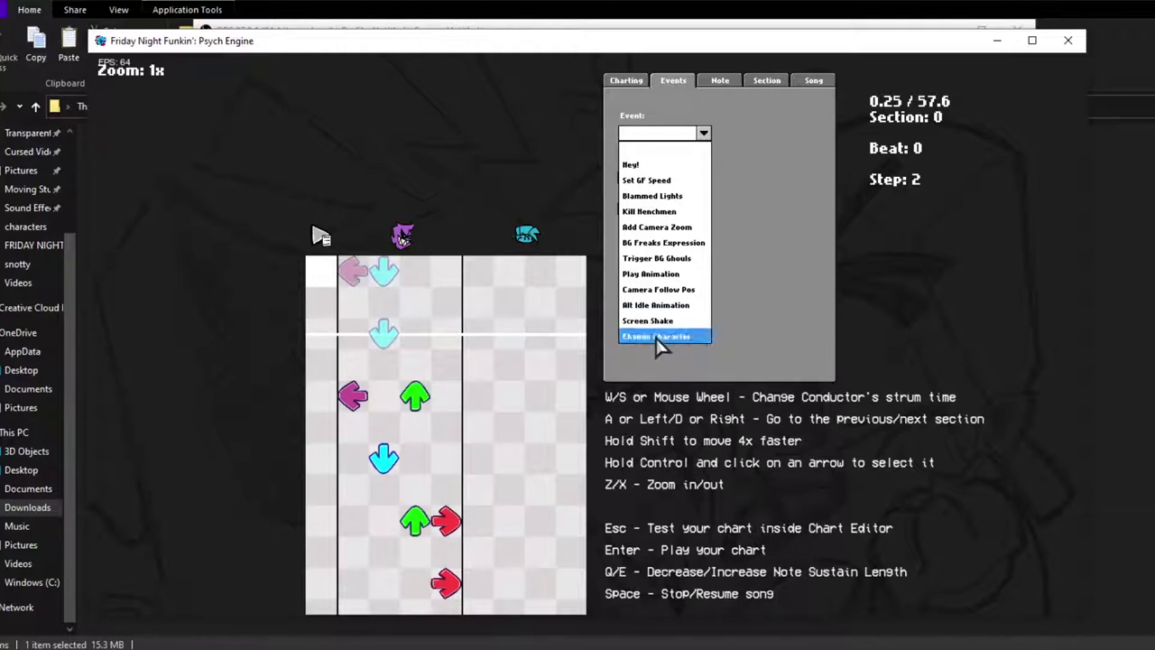
left_click(640, 227)
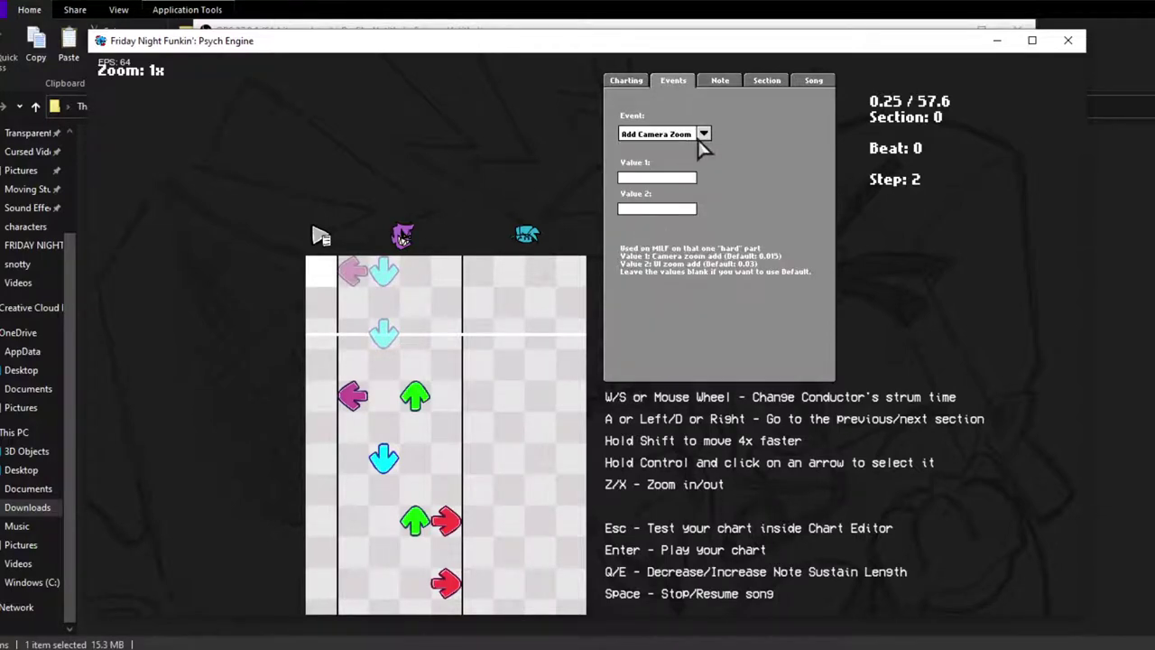
Play the song and step through the early sections to examine where a camera zoom fits, ending at the start of Section 4.
key("space")
key("d")
key("d")
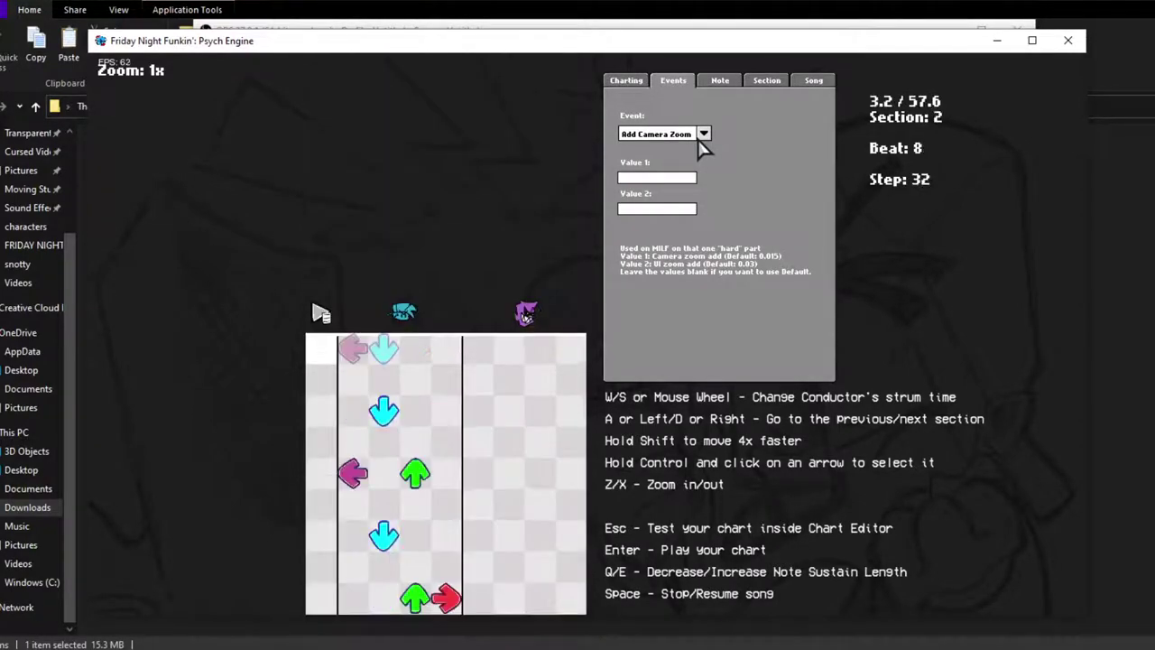
key("d")
key("d")
key("d")
key("d")
key("a")
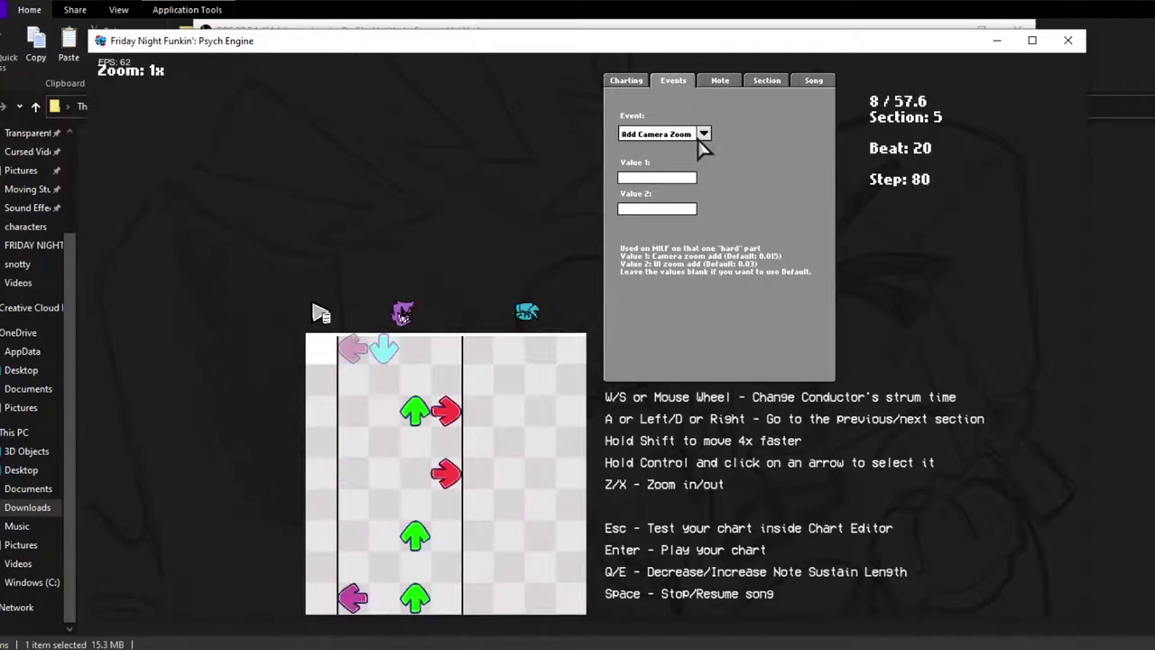
key("a")
key("a")
key("d")
scroll(691, 171, "down", 2)
scroll(677, 181, "up", 1)
Set Value 1 (camera zoom add) of the Add Camera Zoom event to 0.020.
left_click(663, 178)
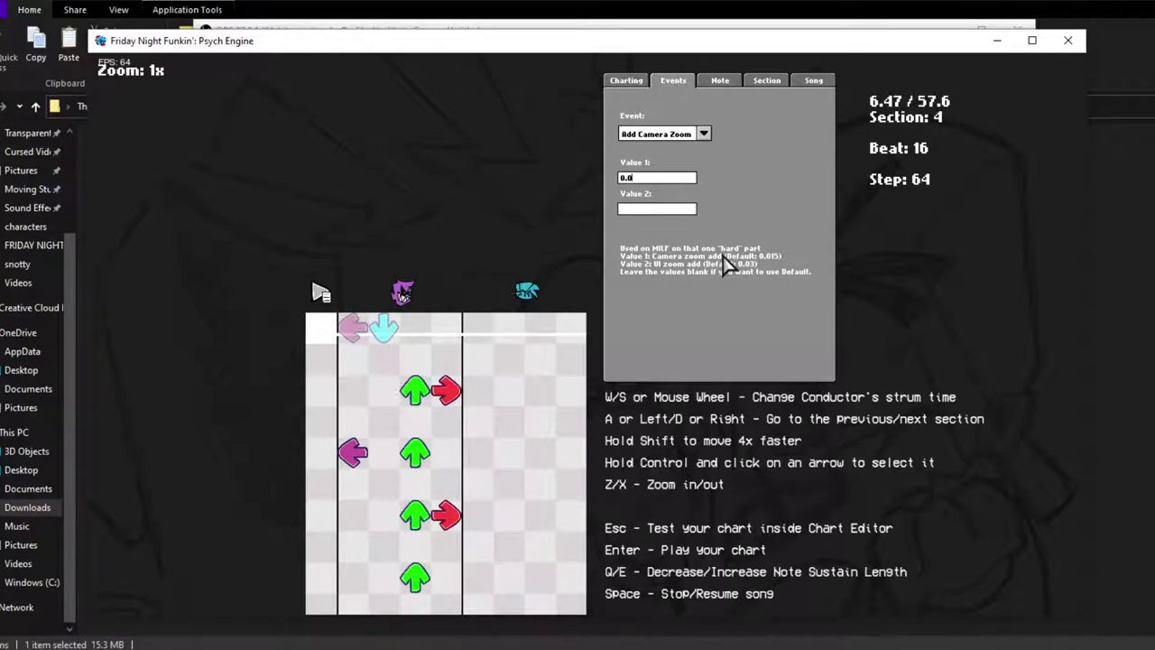
scroll(729, 262, "down", 5)
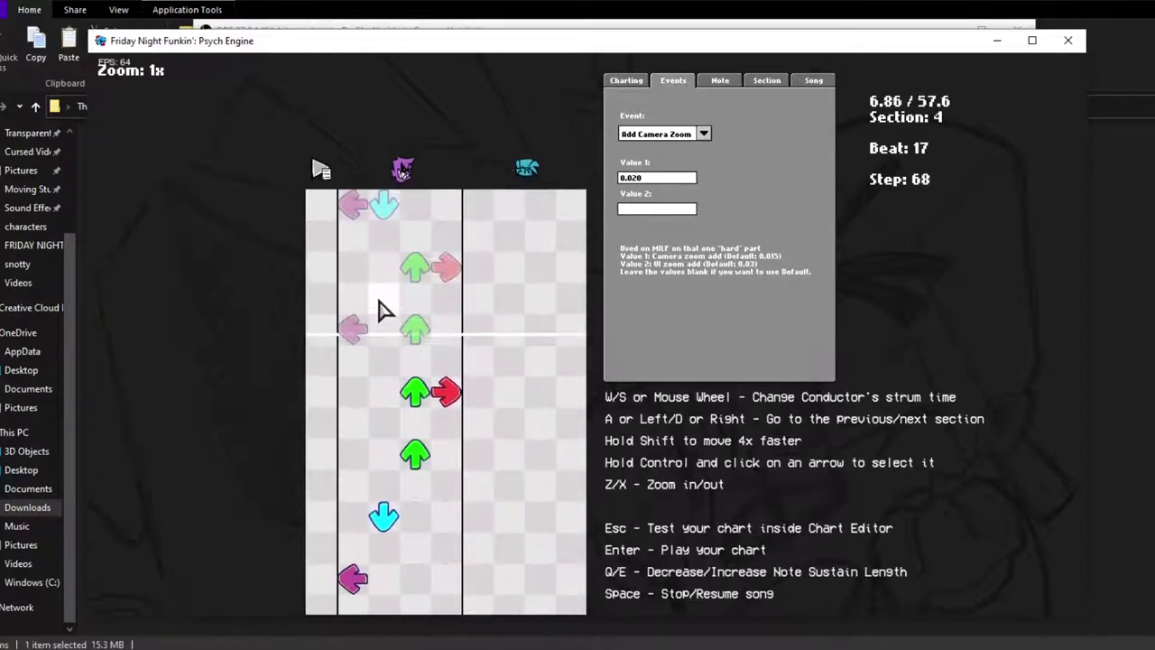
scroll(330, 255, "up", 1)
Play and step through the song from Section 4 onward to examine where camera zooms fit, ending at the start of Section 12.
key("d")
key("d")
key("d")
key("d")
key("space")
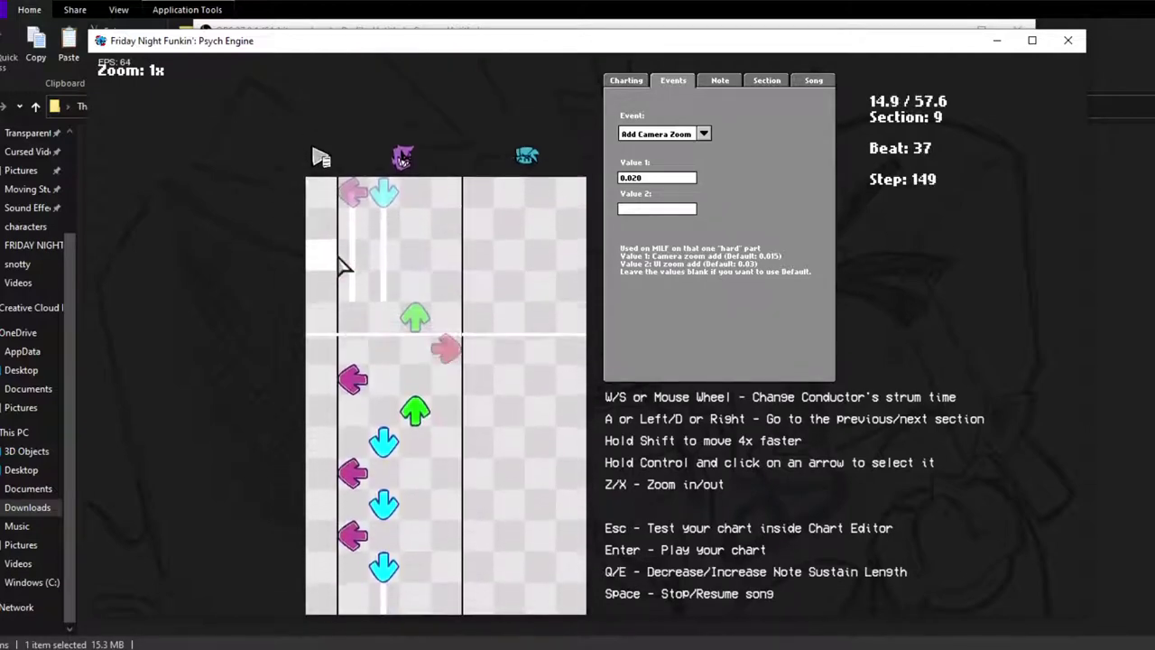
key("d")
key("space")
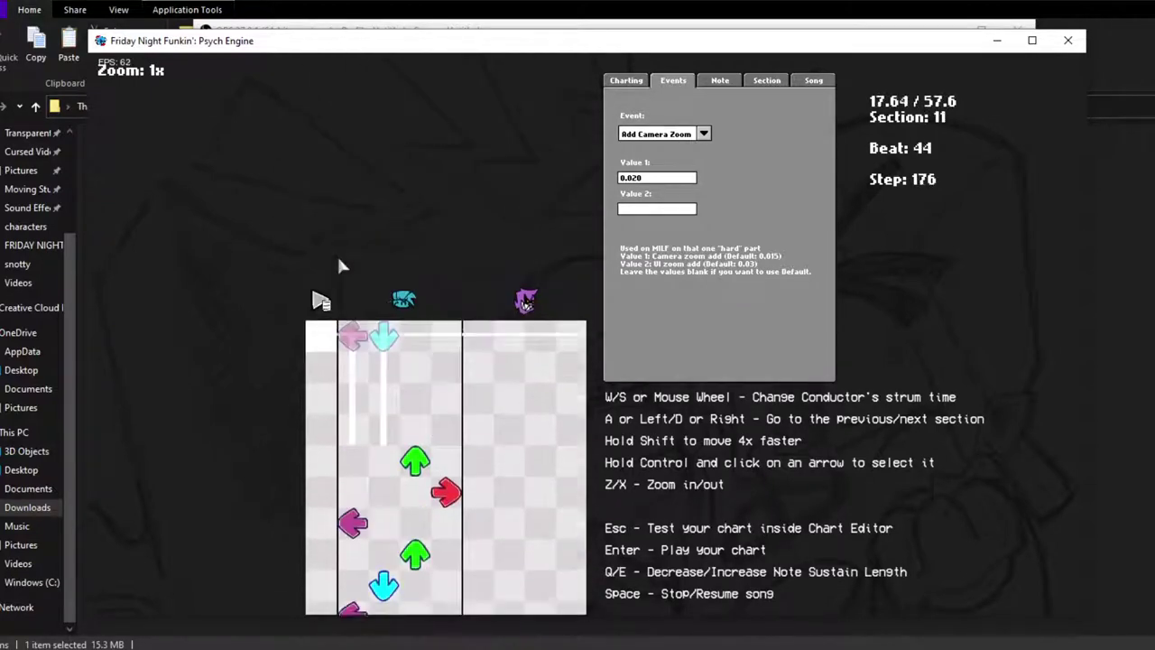
key("d")
key("space")
scroll(329, 259, "up", 4)
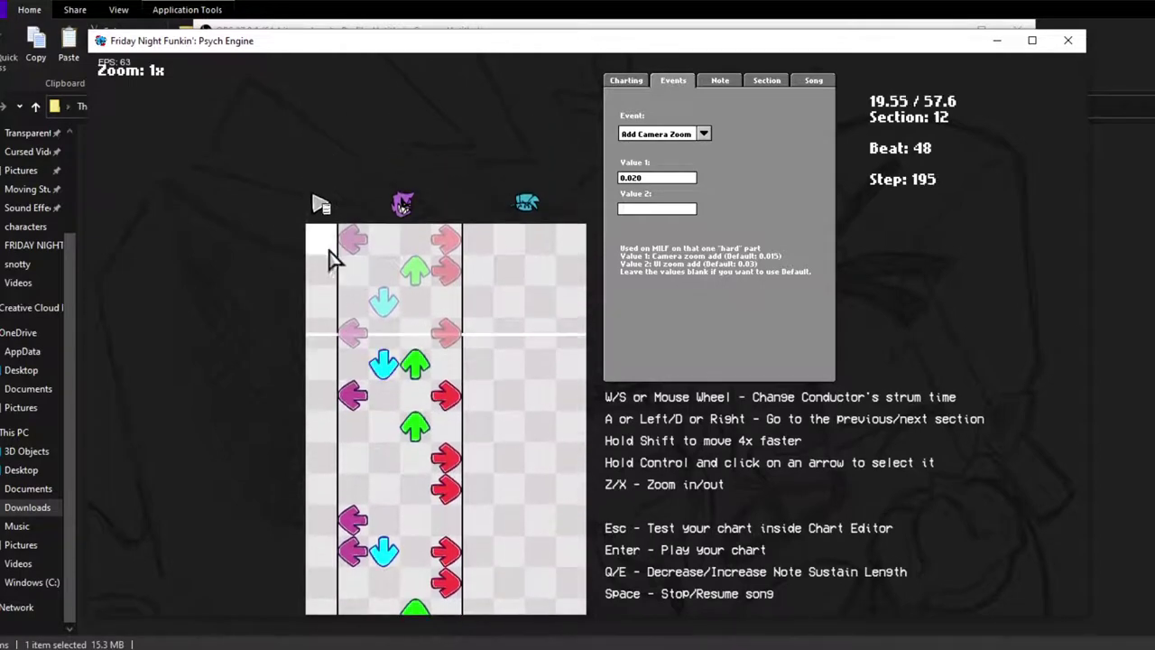
Place Add Camera Zoom events at 19200 and 19600 ms in Section 12, removing the extra one at 19400 ms.
left_click(324, 307)
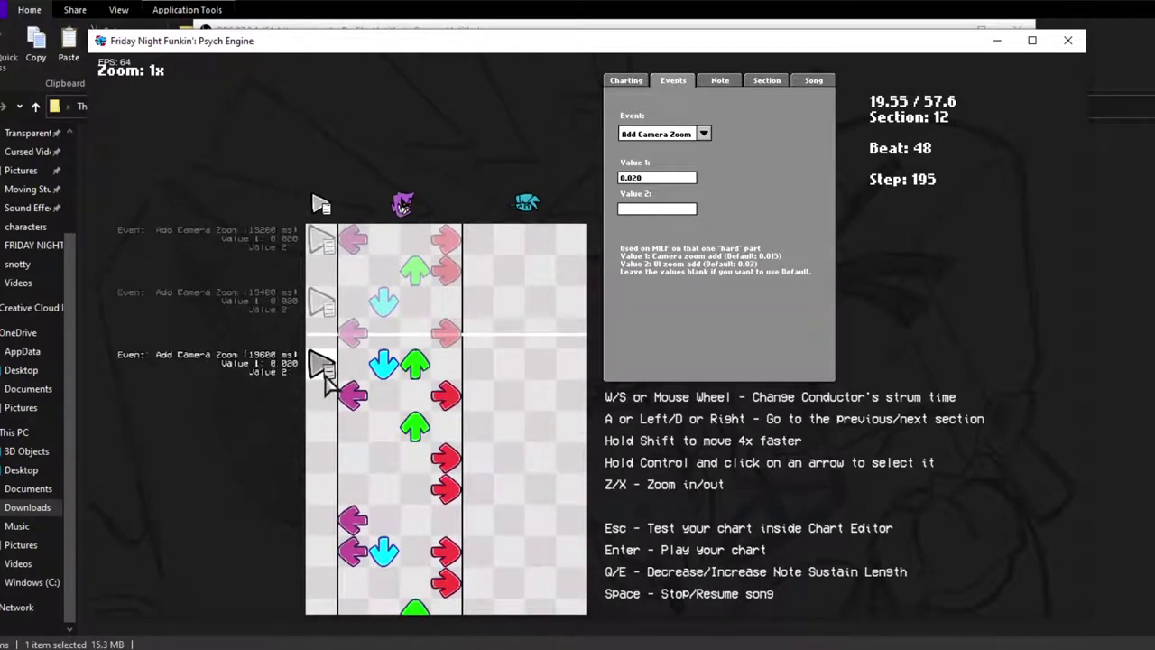
left_click(324, 375)
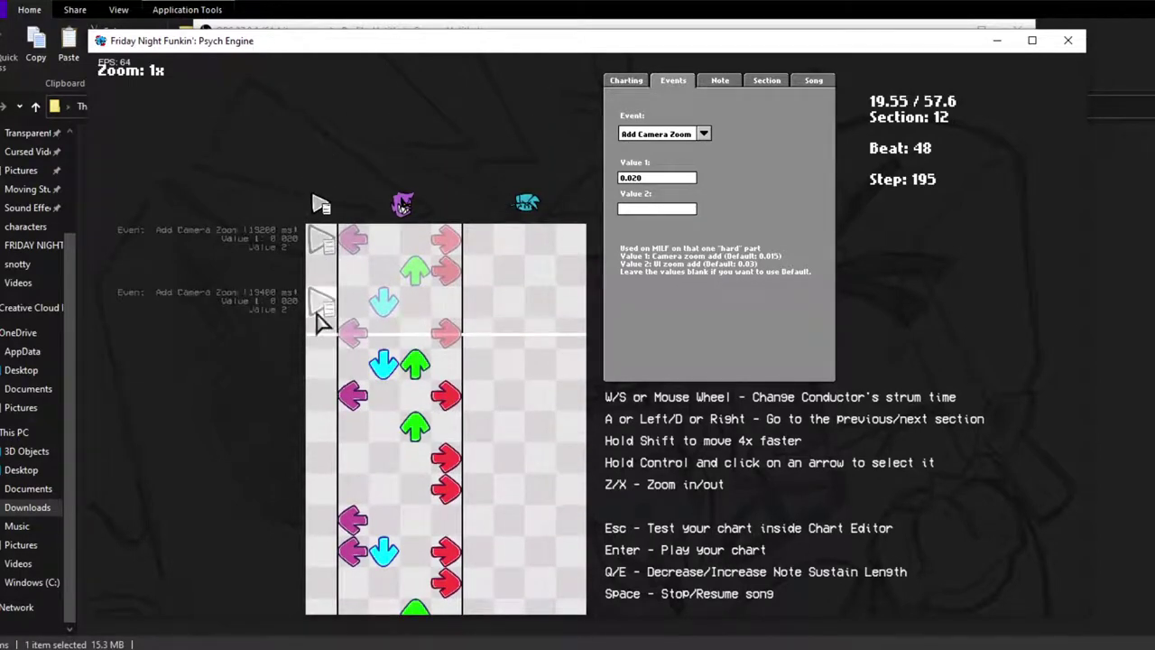
left_click(316, 312)
left_click(319, 366)
Place further Add Camera Zoom events at 20000, 20400 and 20600 ms in the rest of Section 12.
scroll(327, 384, "down", 3)
left_click(328, 399)
scroll(327, 400, "down", 2)
scroll(327, 398, "down", 2)
left_click(326, 402)
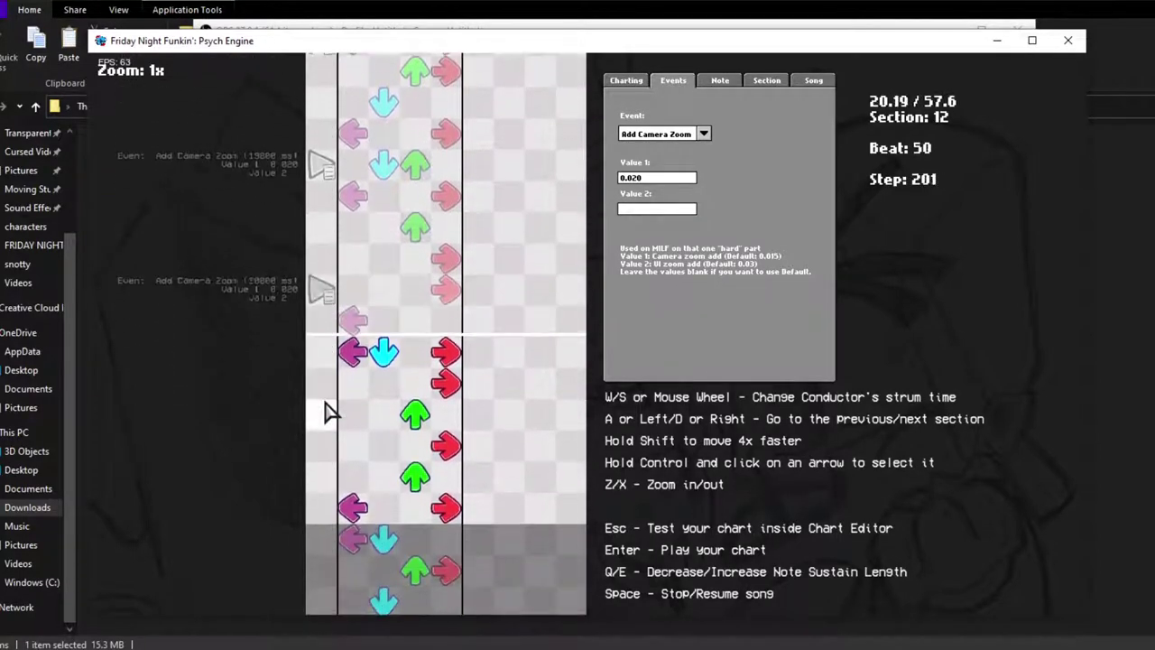
scroll(323, 397, "down", 4)
left_click(318, 375)
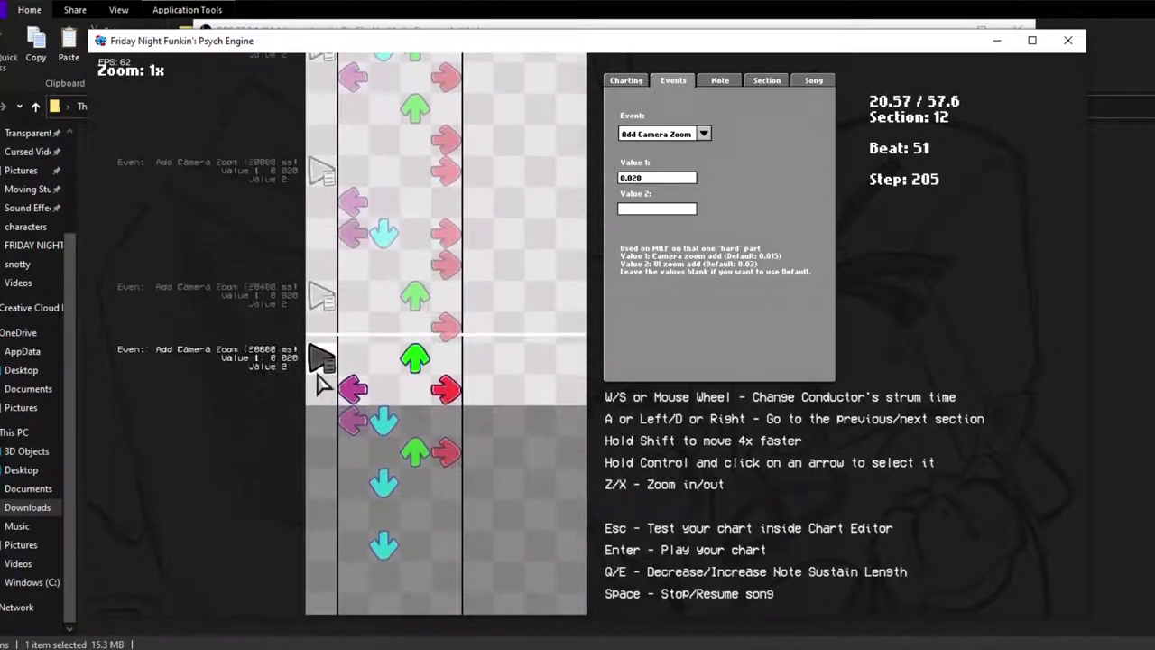
Place Add Camera Zoom events at 20800 and 21200 ms in the first half of Section 13.
scroll(322, 387, "down", 5)
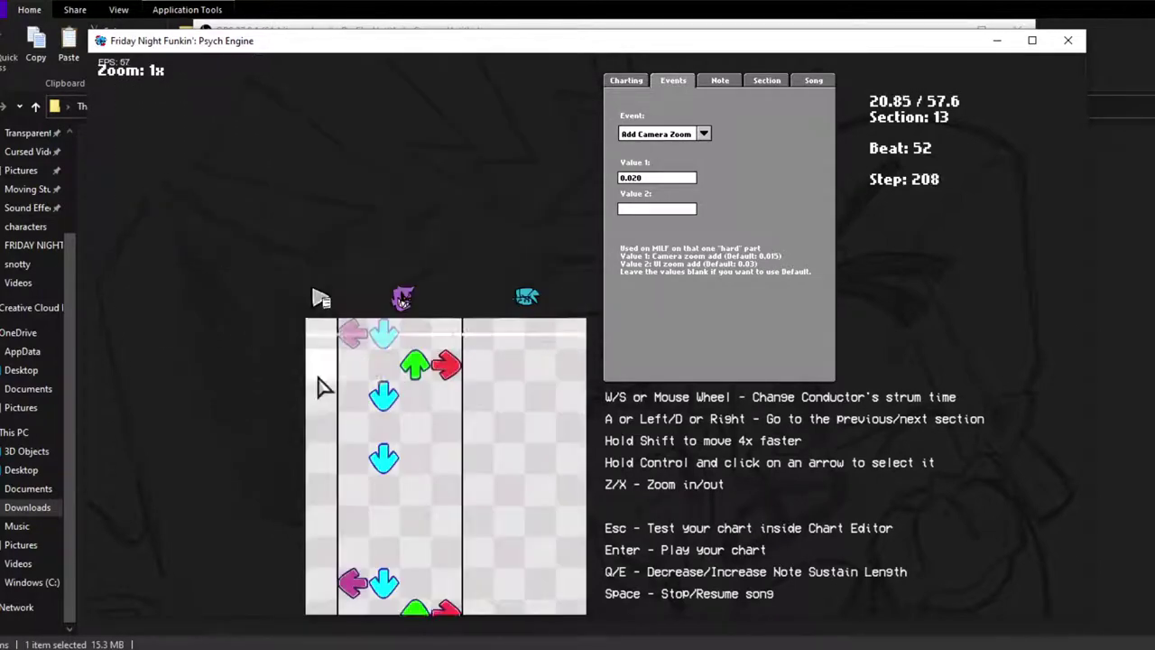
left_click(328, 284)
scroll(325, 343, "up", 1)
left_click(321, 388)
left_click(323, 400)
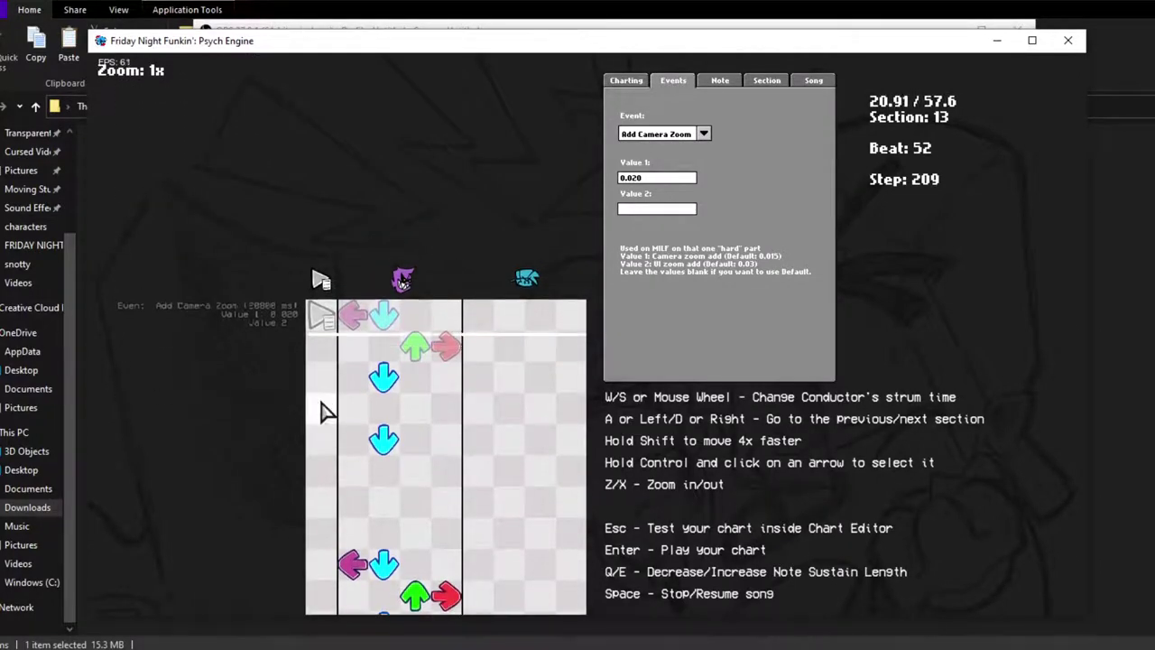
scroll(326, 404, "down", 1)
left_click(327, 402)
Place Add Camera Zoom events at 21600, 22000 and 22200 ms in the second half of Section 13.
scroll(328, 433, "down", 4)
scroll(321, 435, "down", 5)
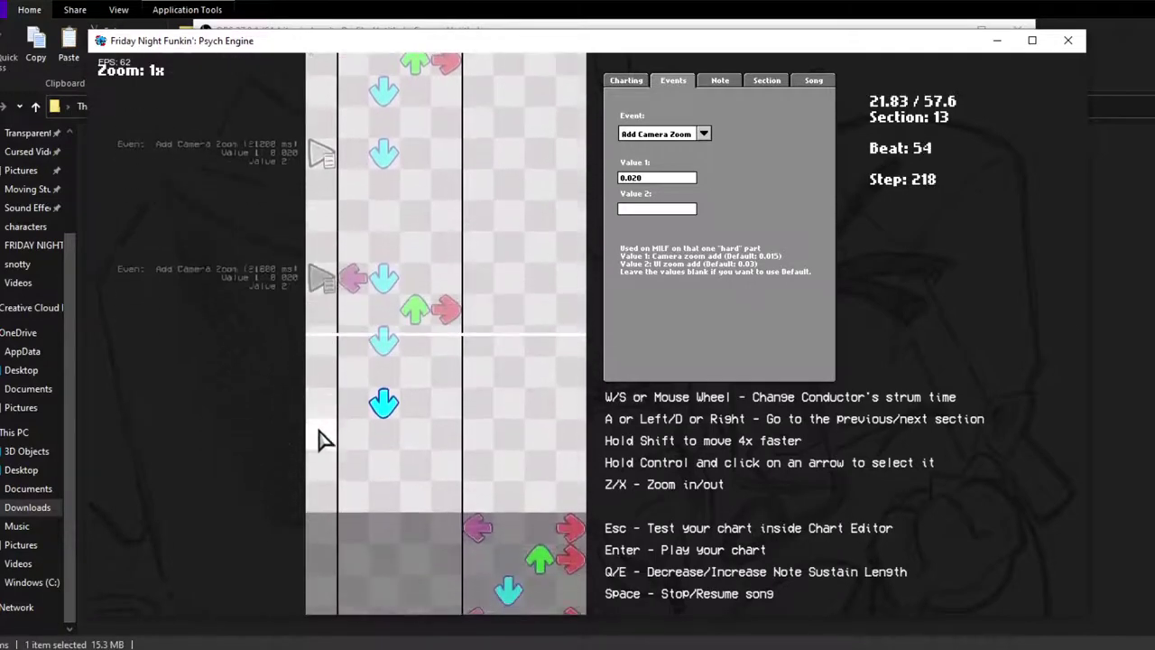
left_click(321, 411)
scroll(322, 415, "down", 5)
left_click(323, 351)
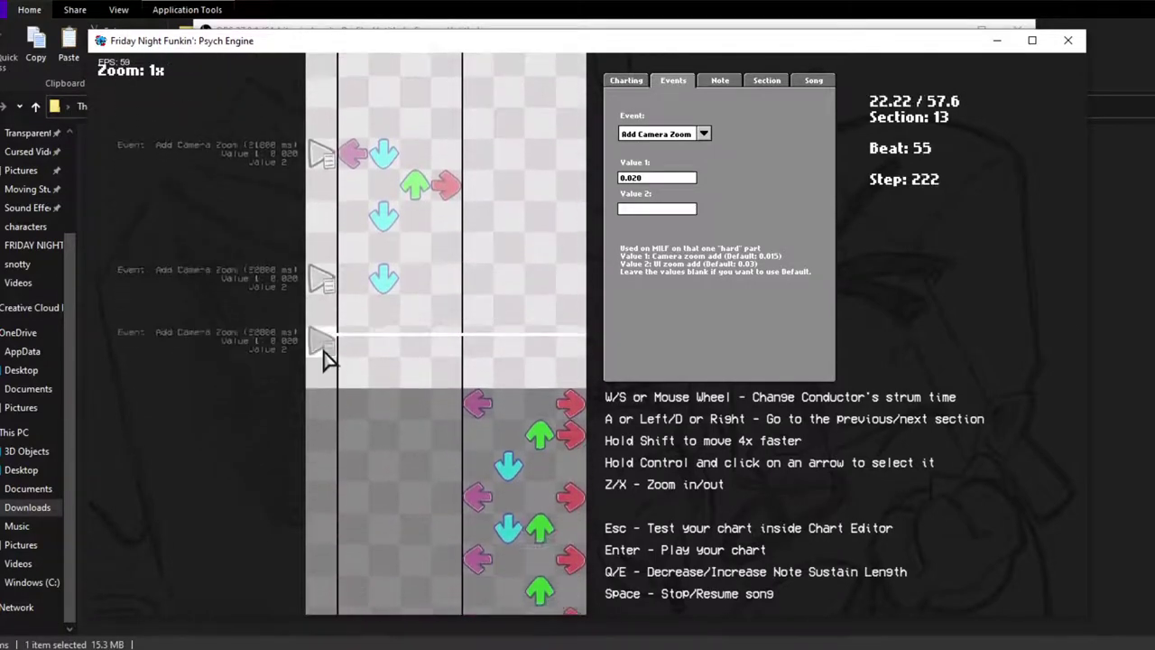
left_click(321, 374)
Place Add Camera Zoom events on every beat of Section 14, starting with 22400, 22800 and 23200 ms.
scroll(322, 377, "down", 3)
left_click(323, 315)
left_click(323, 420)
scroll(325, 422, "down", 5)
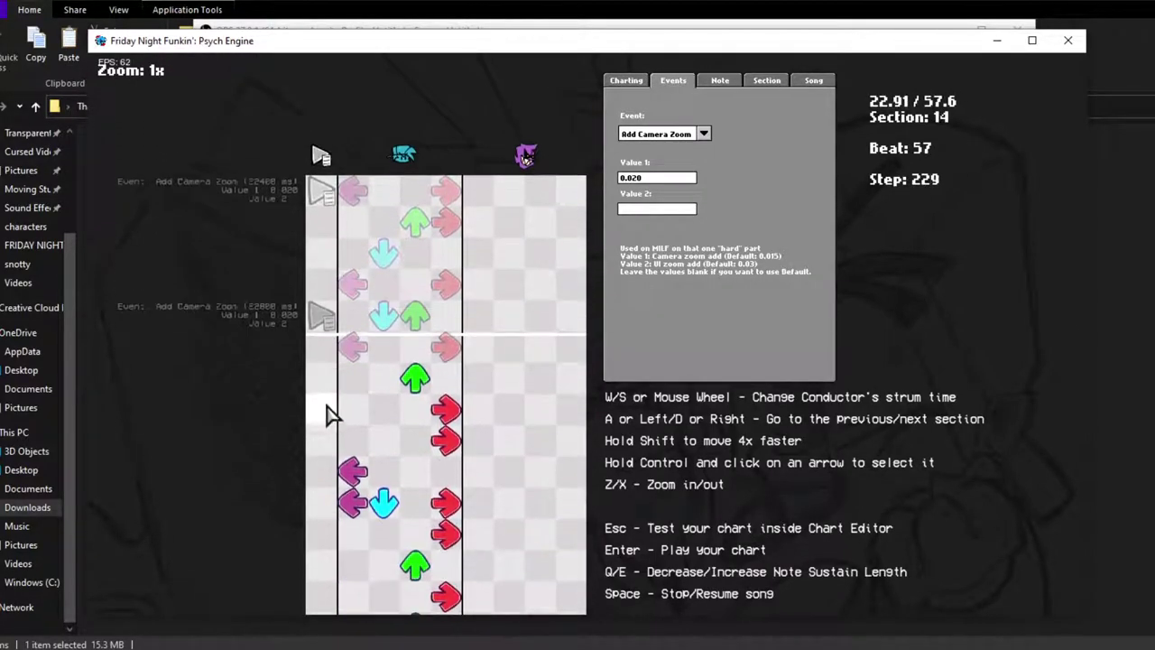
scroll(326, 404, "down", 1)
left_click(327, 403)
scroll(326, 403, "down", 4)
left_click(329, 395)
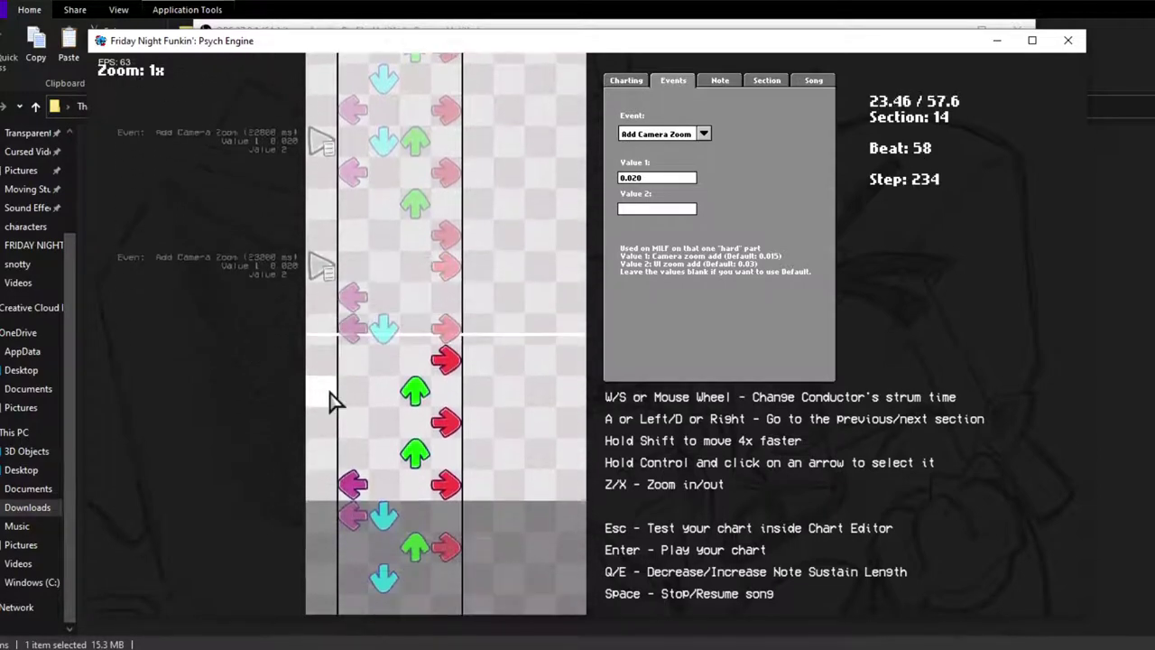
Place Add Camera Zoom events at 24000, 24400 and 24800 ms in Section 15.
scroll(330, 391, "down", 1)
scroll(332, 393, "down", 5)
left_click(332, 368)
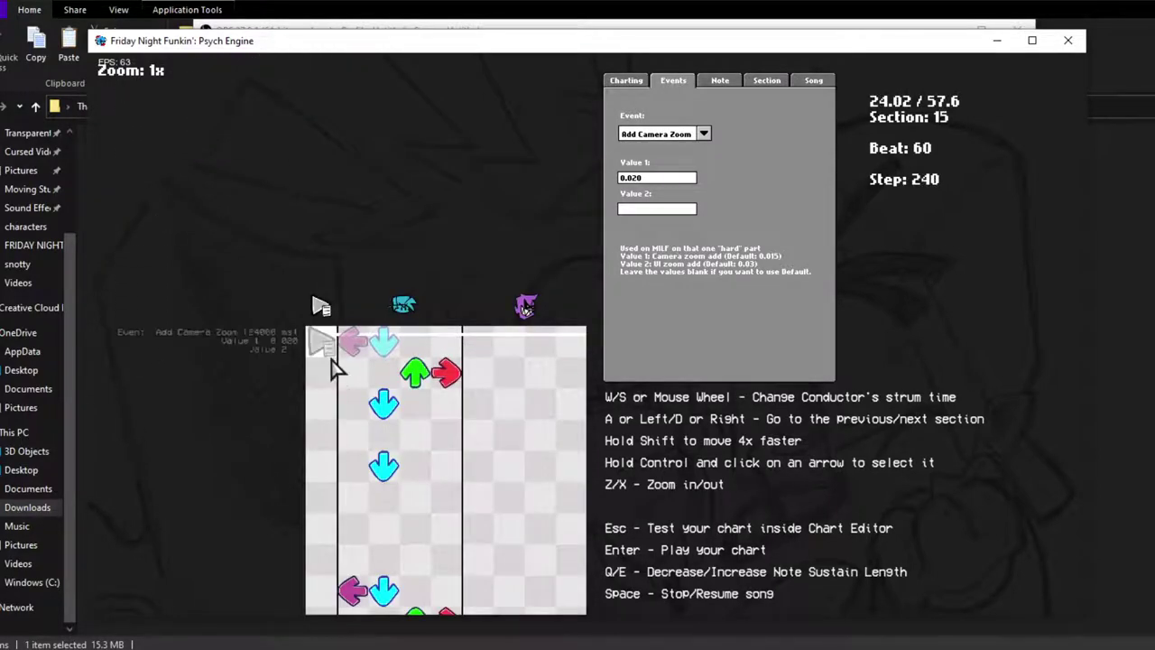
scroll(333, 370, "down", 2)
left_click(329, 379)
scroll(329, 379, "down", 3)
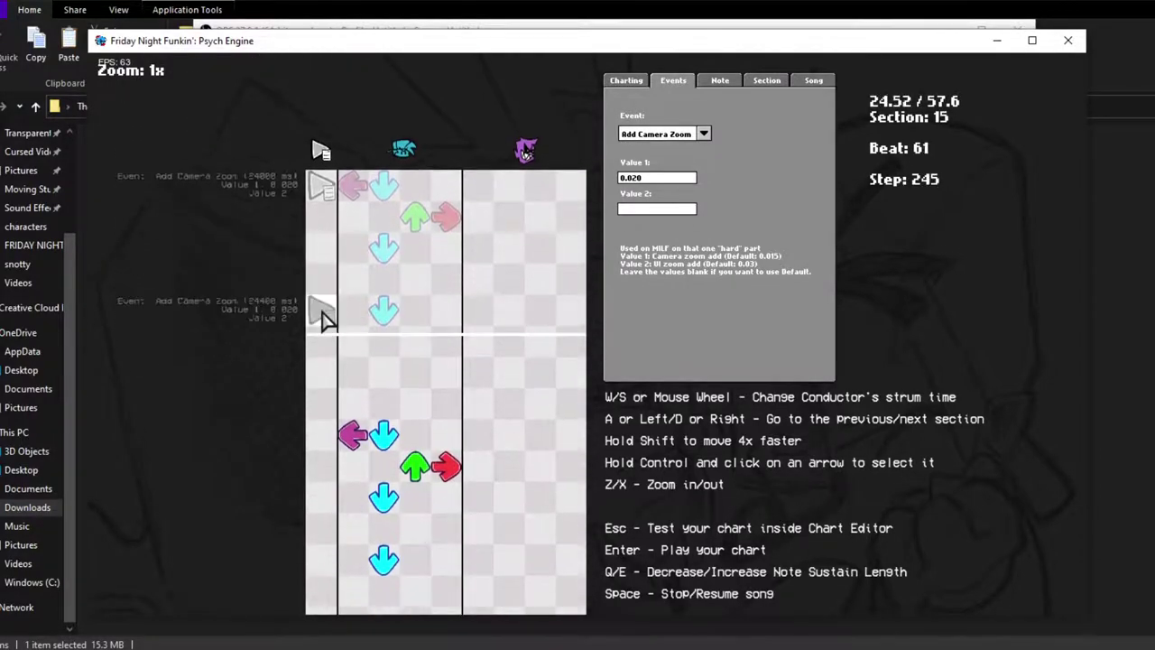
scroll(322, 334, "down", 2)
left_click(321, 376)
Remove the misplaced camera zoom at 25100 ms and place the remaining Add Camera Zoom events up to the end of Section 15.
scroll(321, 374, "down", 4)
left_click(319, 399)
scroll(320, 401, "down", 2)
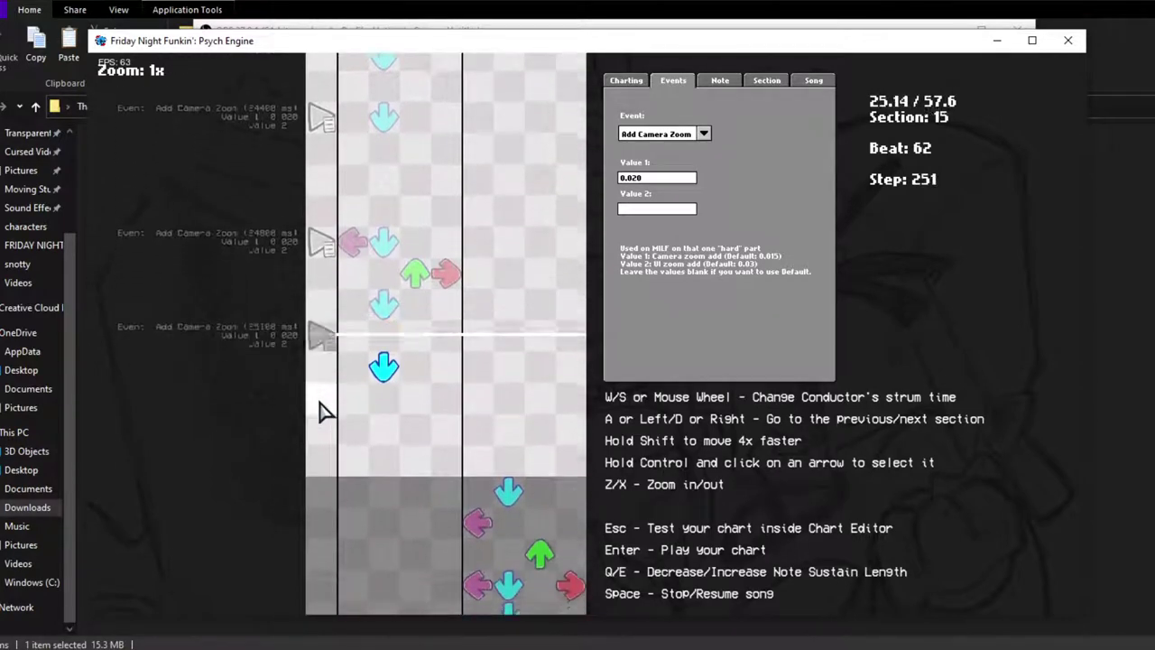
left_click(319, 353)
left_click(320, 368)
scroll(319, 368, "down", 3)
left_click(319, 364)
left_click(319, 390)
scroll(320, 390, "down", 4)
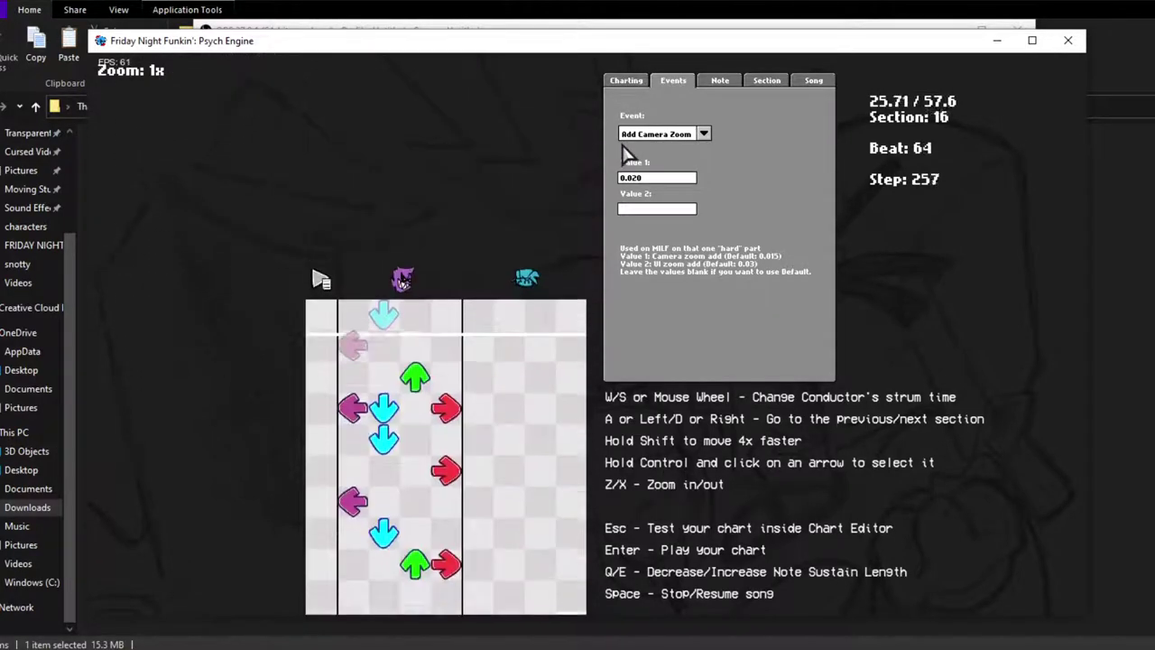
scroll(668, 144, "down", 6)
scroll(812, 90, "up", 2)
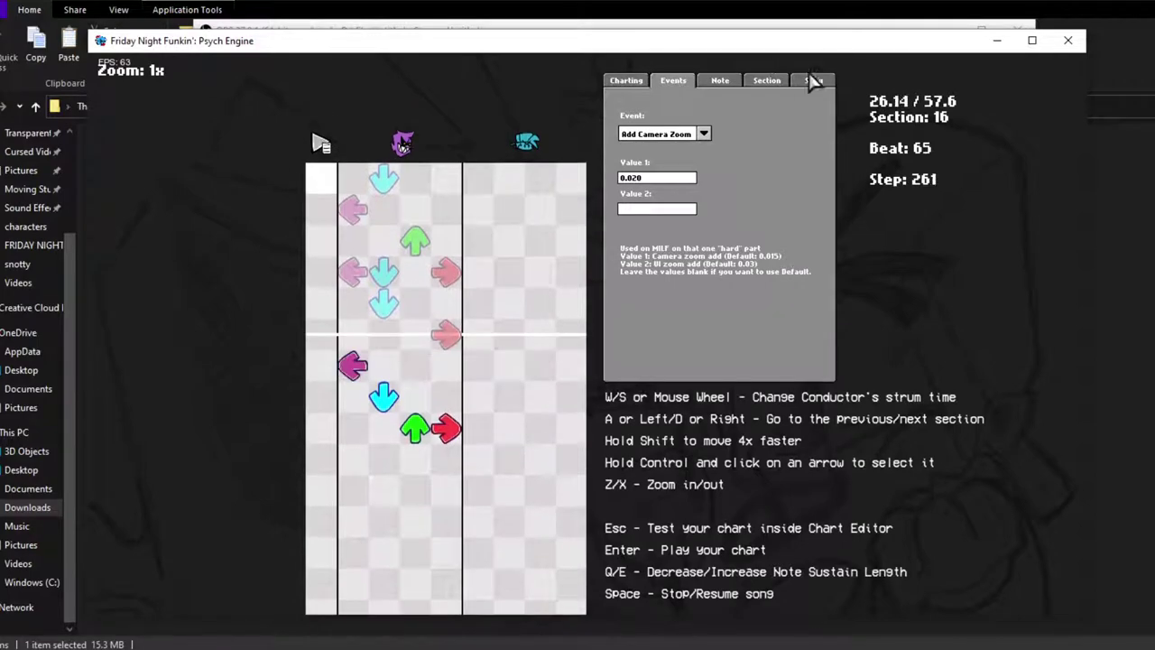
Save the chart as snotty-hard.json in the mods/data/snotty folder.
left_click(813, 81)
left_click(731, 102)
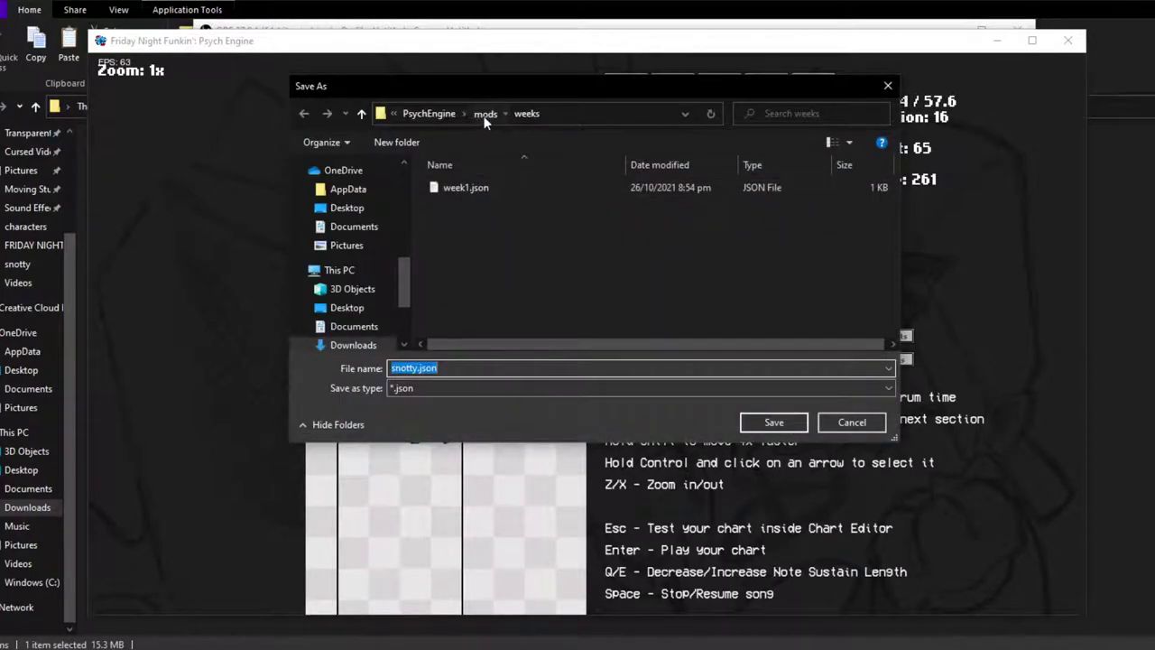
left_click(485, 113)
left_click(498, 208)
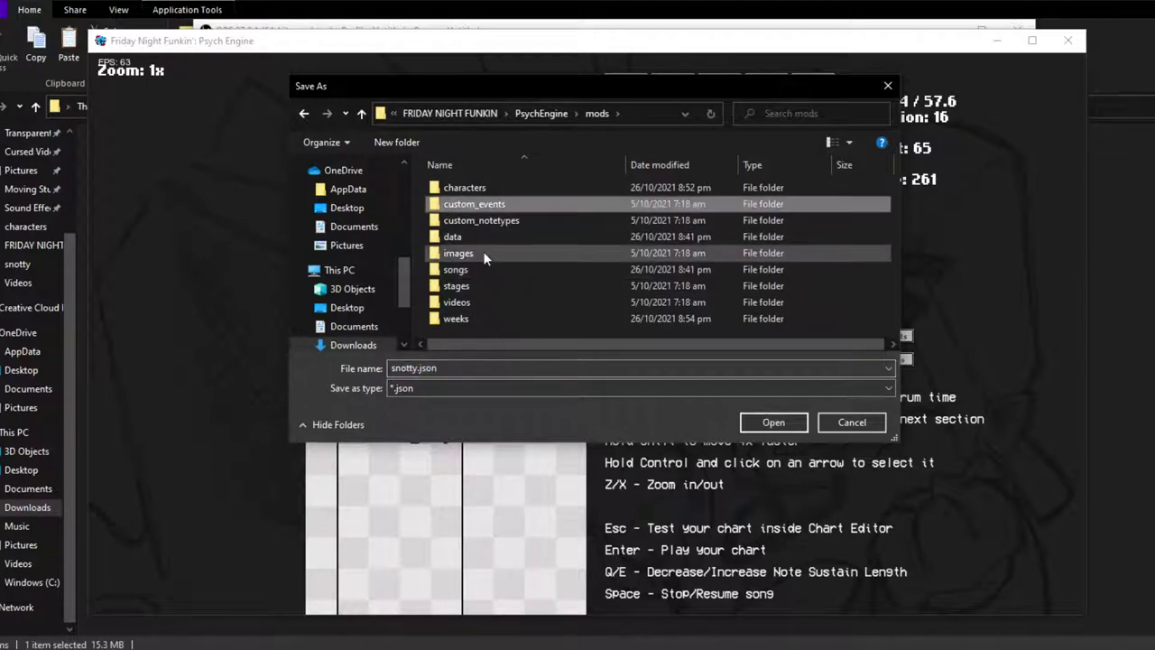
left_click(478, 253)
double_click(485, 237)
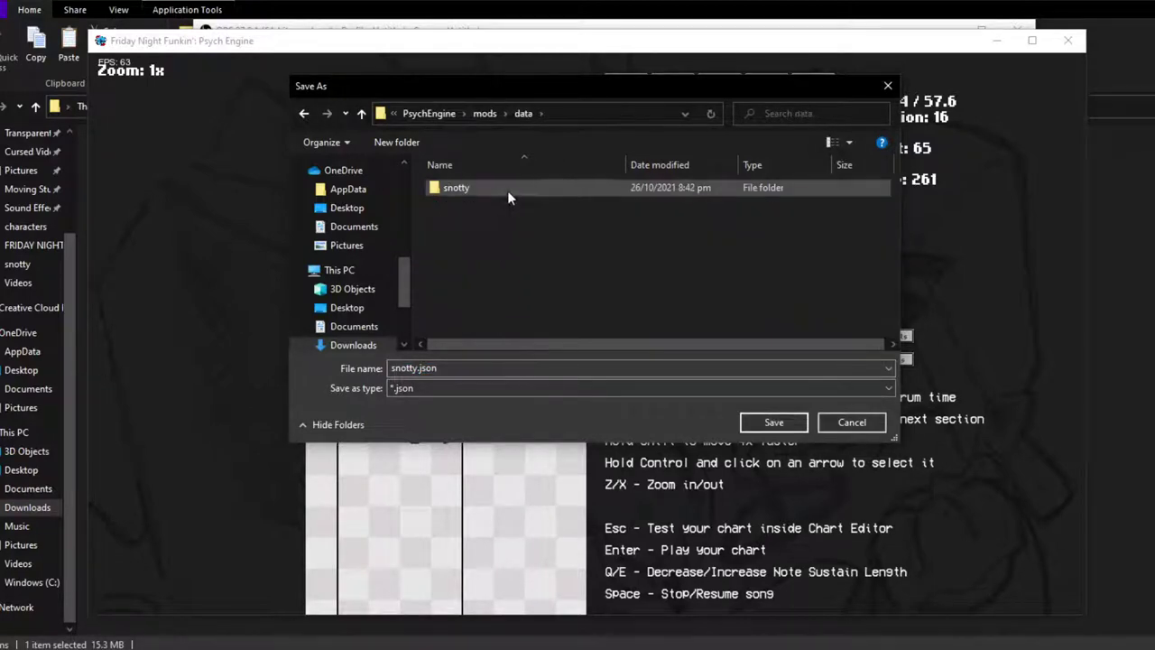
double_click(507, 190)
left_click(418, 368)
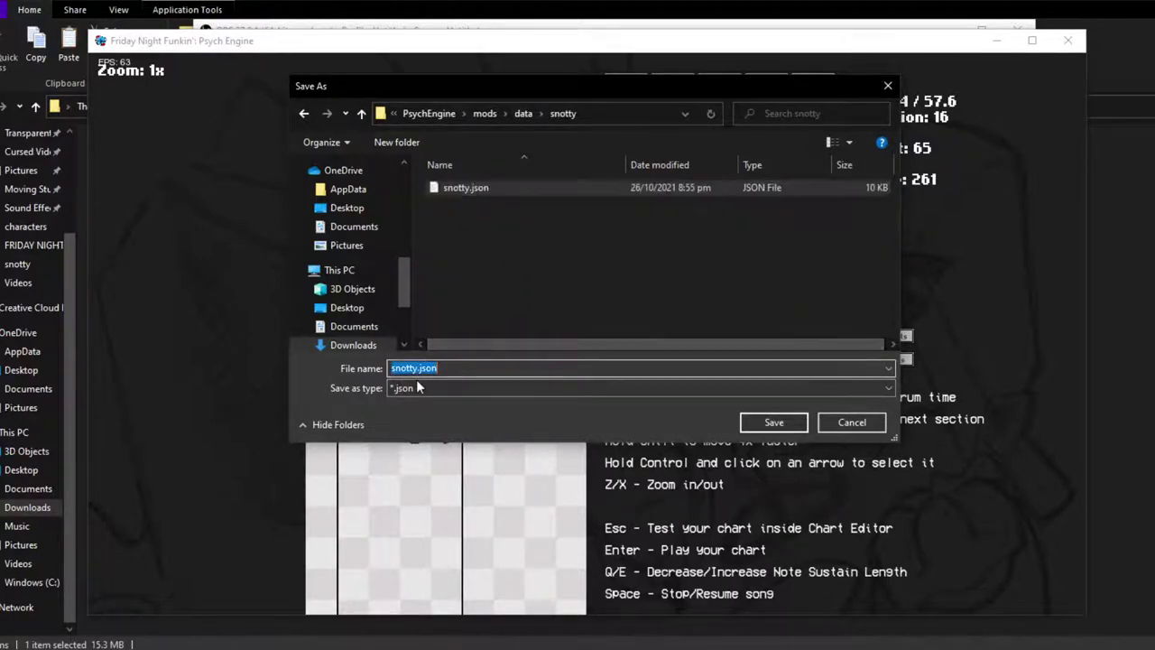
left_click_drag(418, 368, 412, 368)
type("-n")
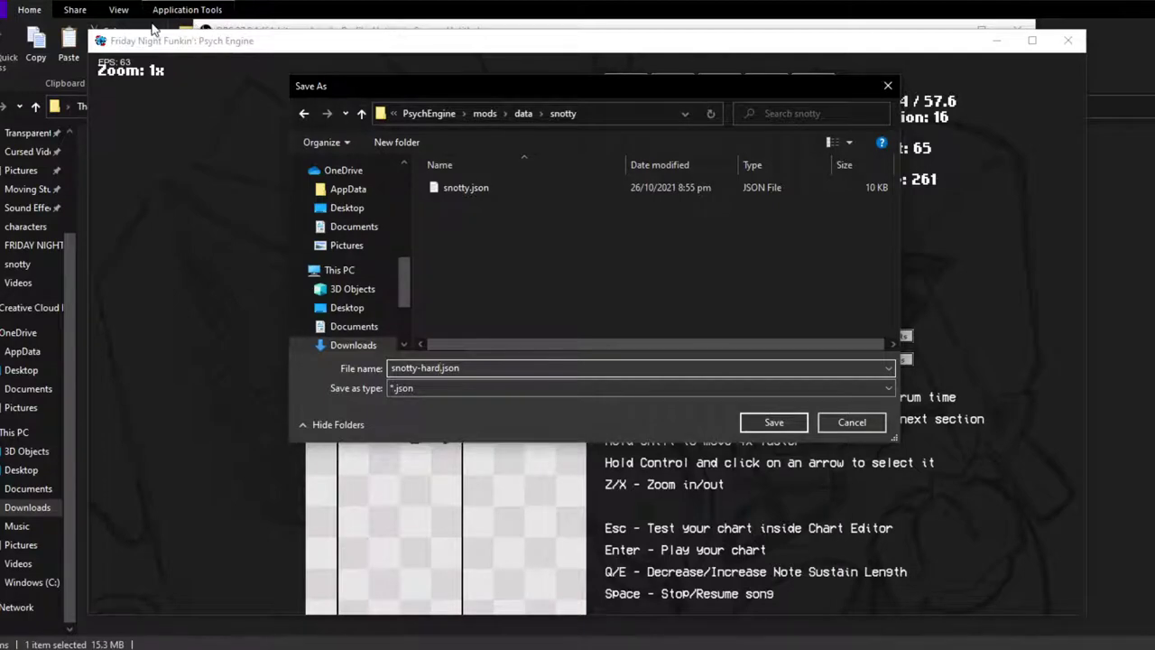
left_click(778, 422)
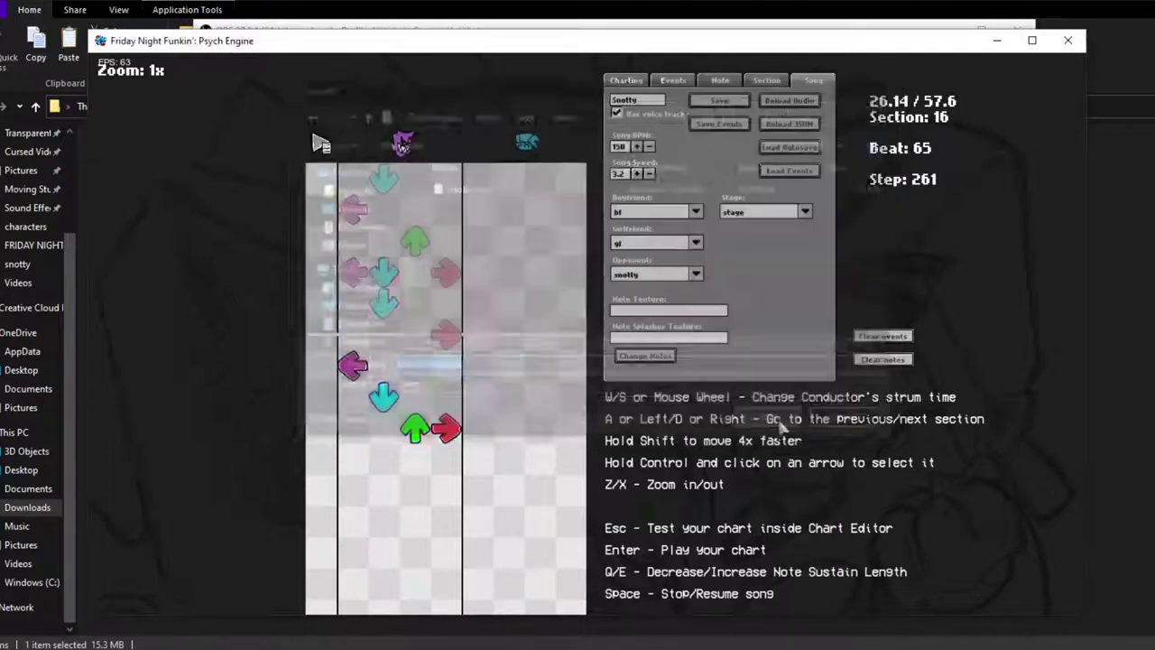
Save the chart's events as events.json in the mods/data/snotty folder.
left_click(728, 124)
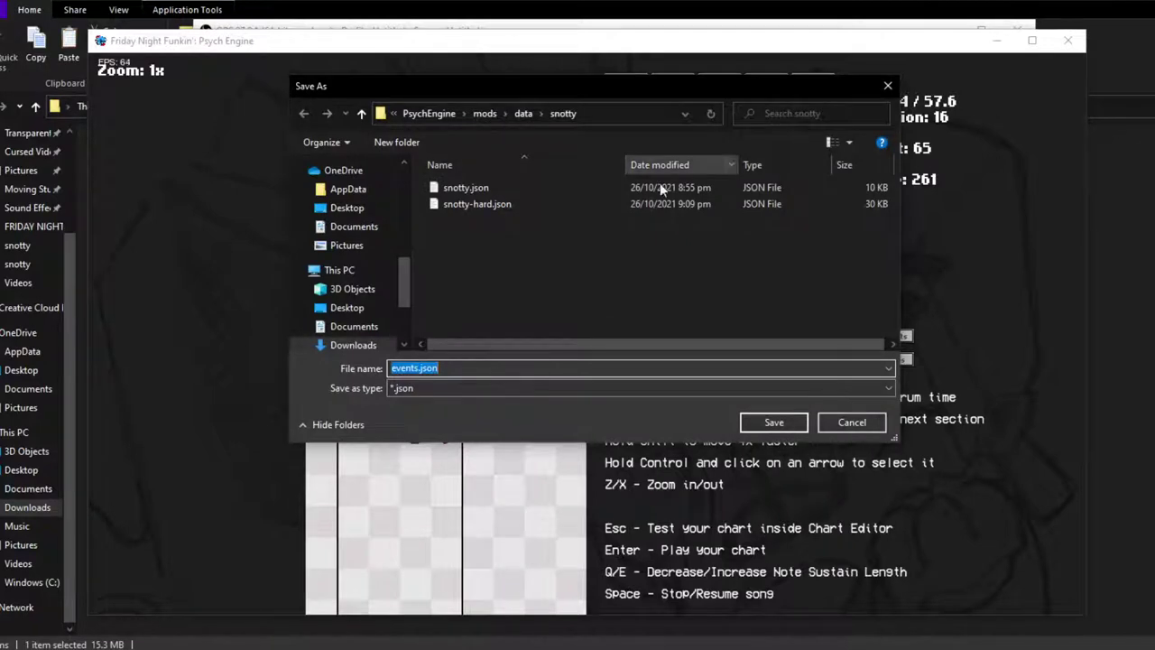
left_click_drag(630, 84, 611, 106)
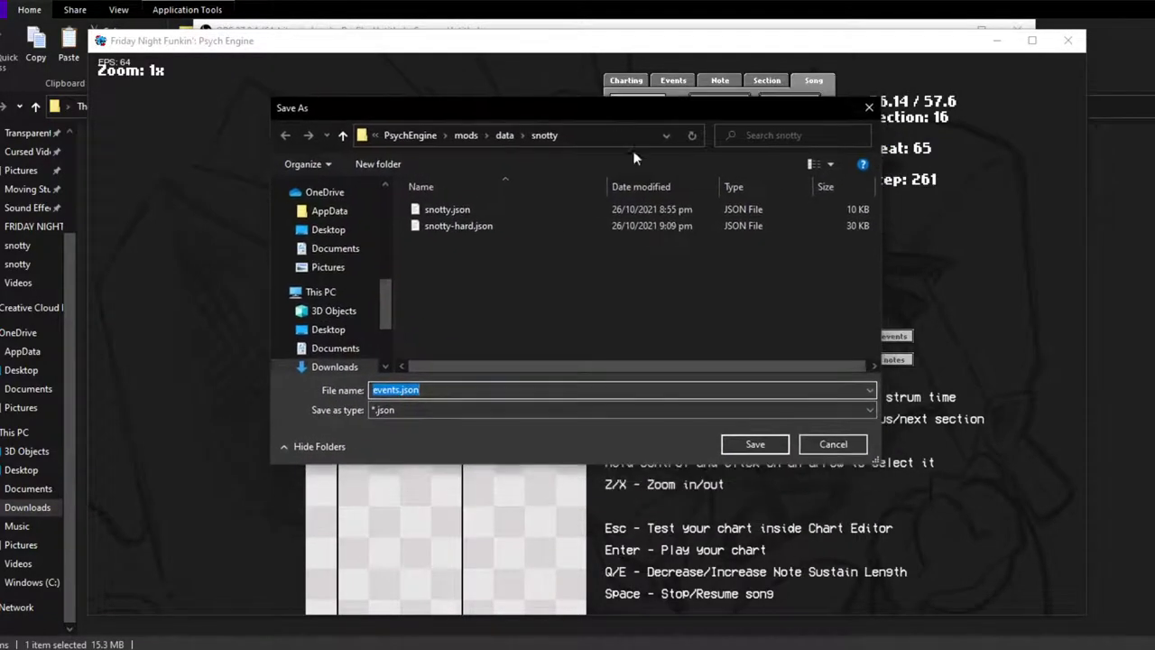
left_click(755, 444)
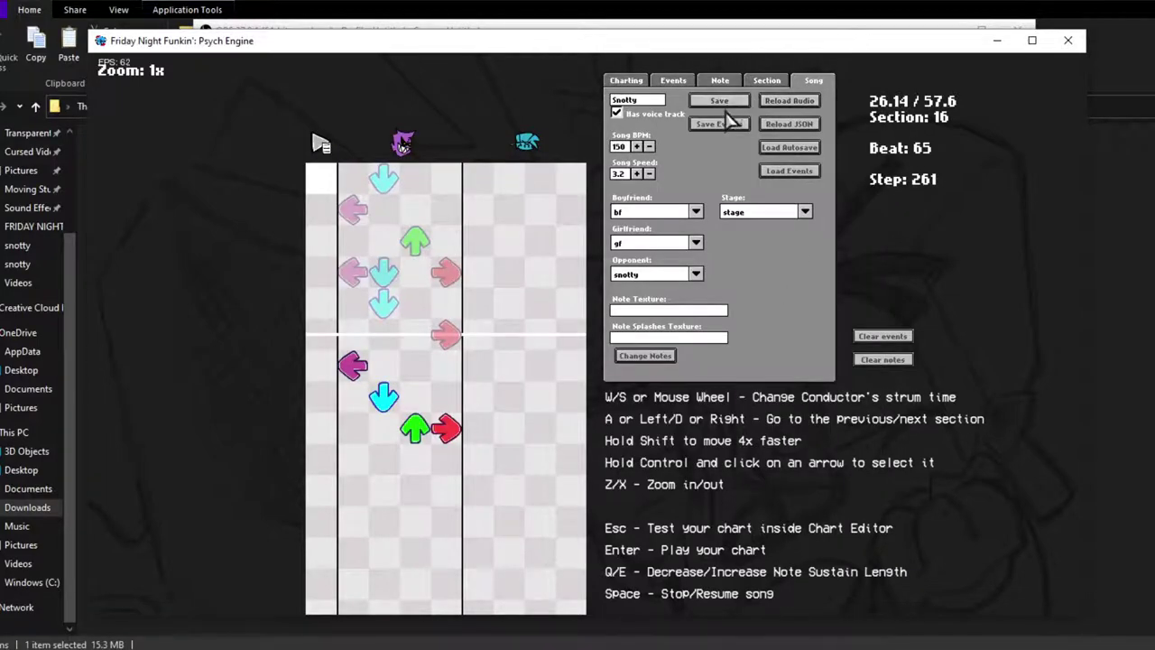
Save the chart again as snotty.json in the mods/data/snotty folder, replacing the existing file.
left_click(727, 107)
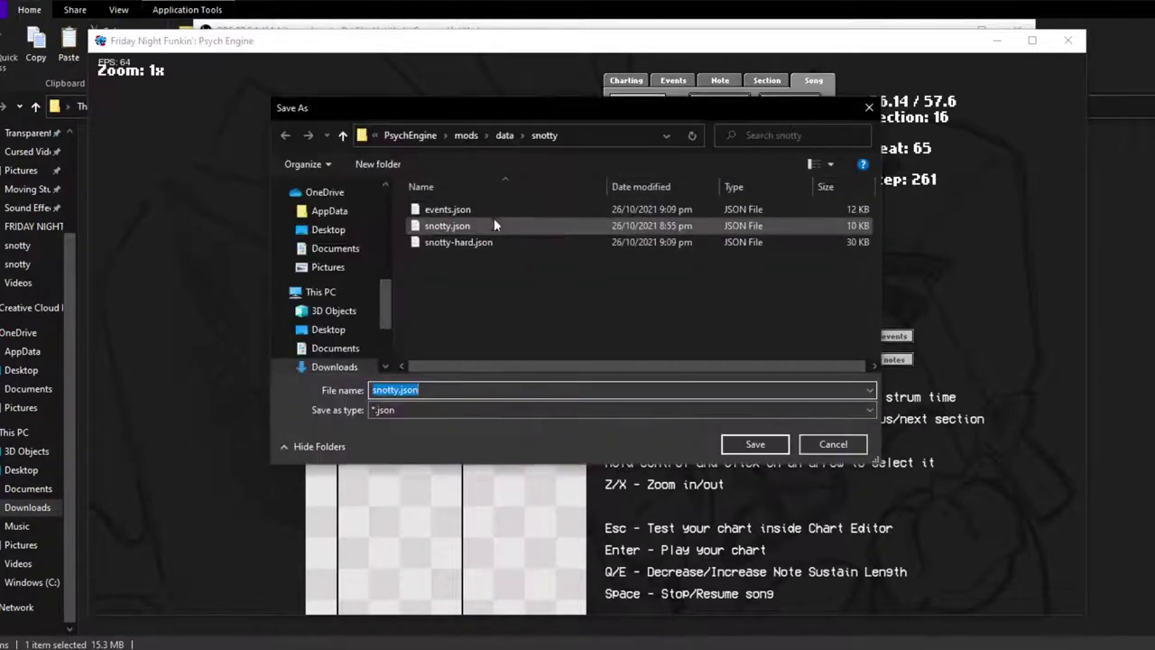
left_click(555, 225)
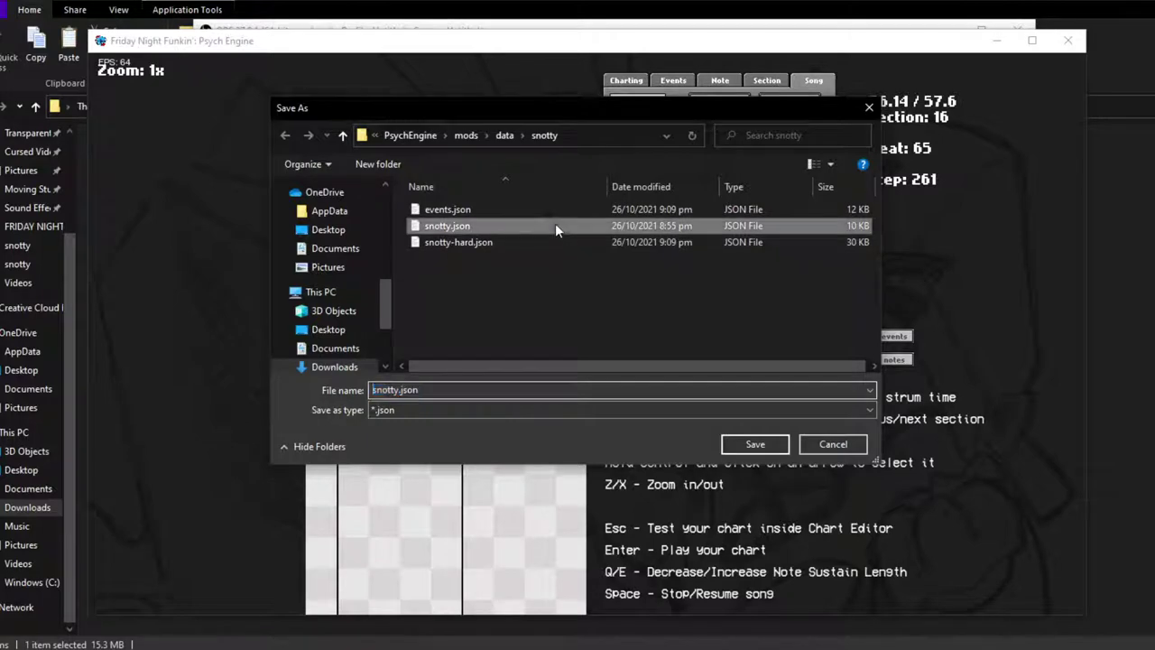
left_click(738, 445)
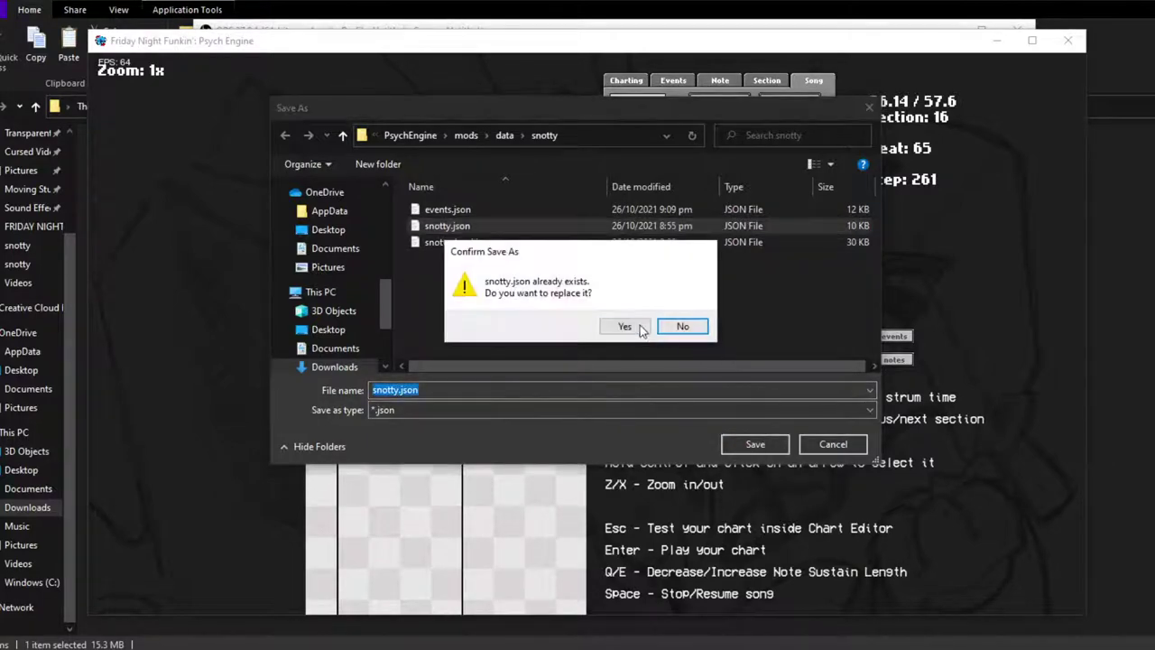
left_click(683, 325)
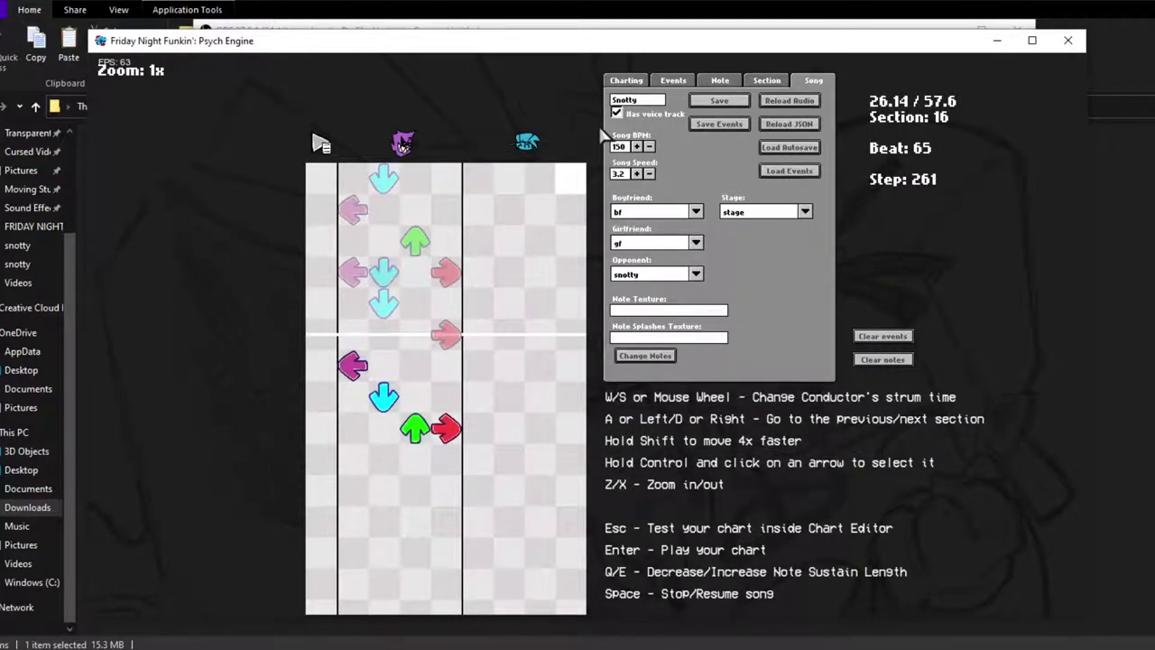
Launch the Snotty chart in the full game, return to the chart editor and launch it again from the song's start.
key("a")
key("d")
key("space")
key("w")
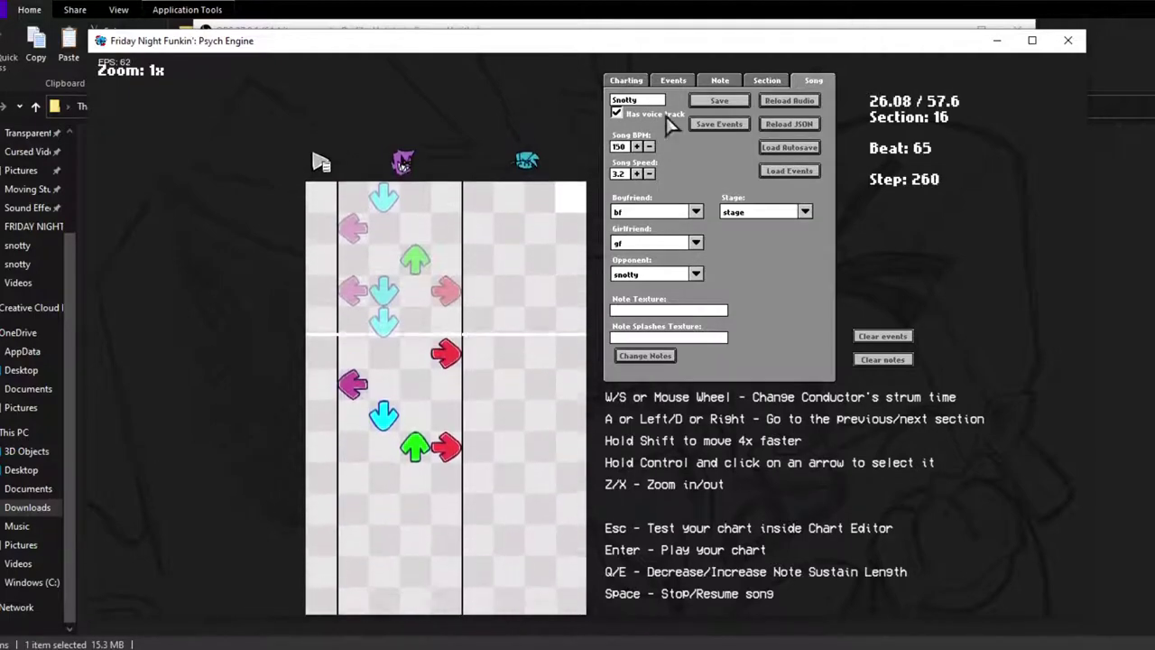
key("Return")
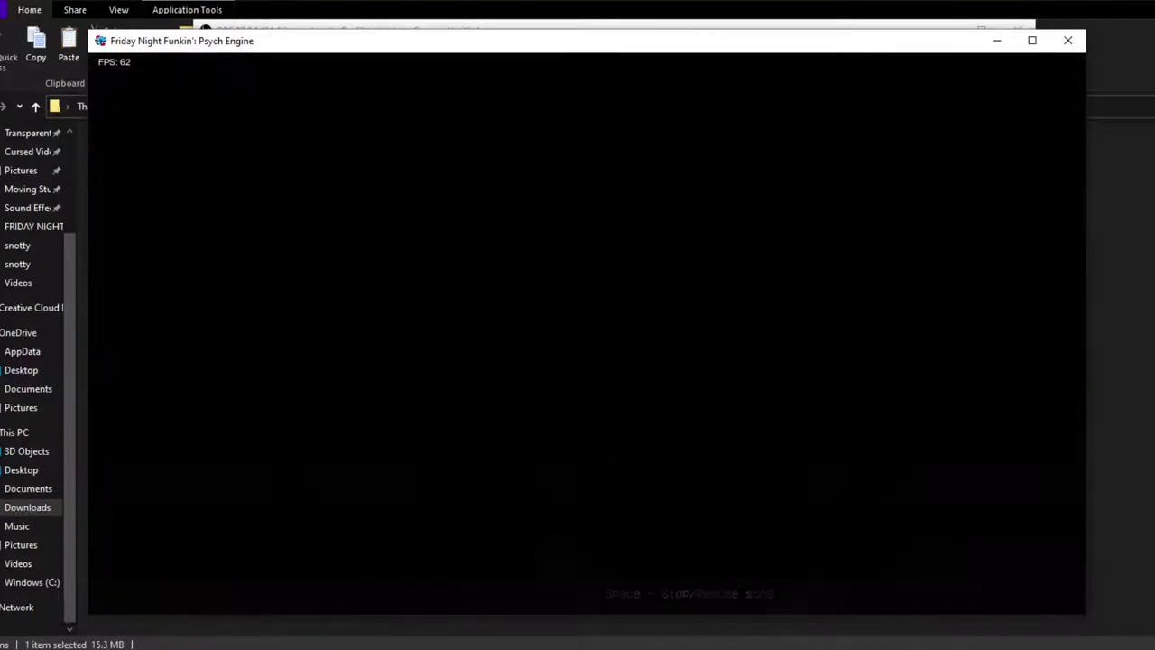
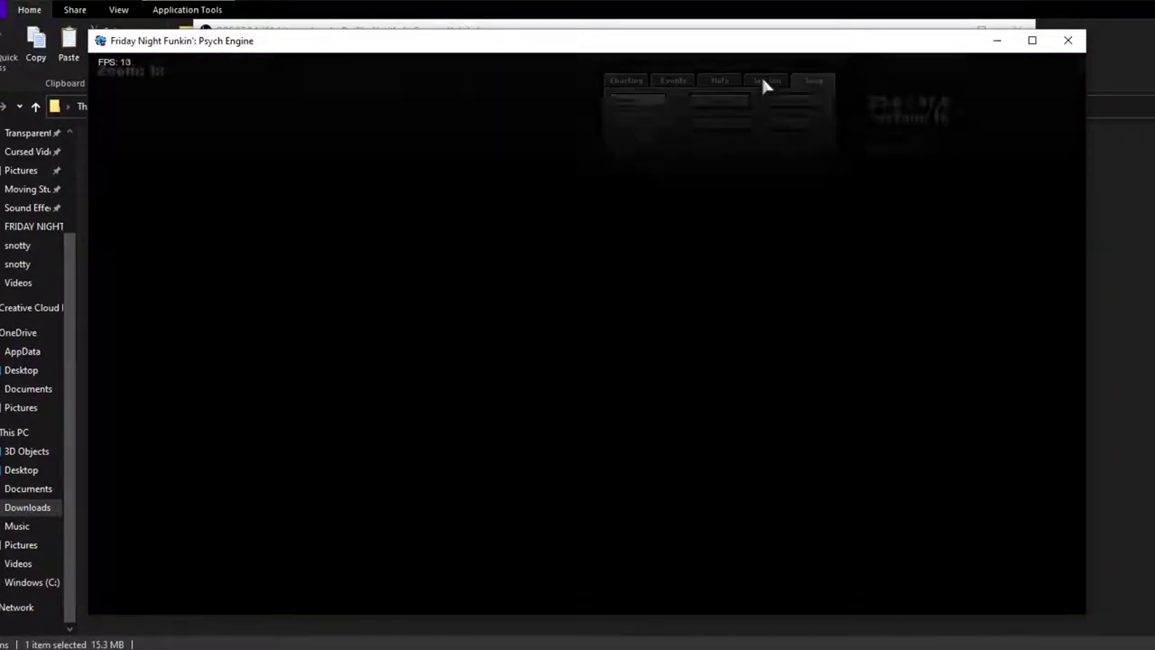
key("Return")
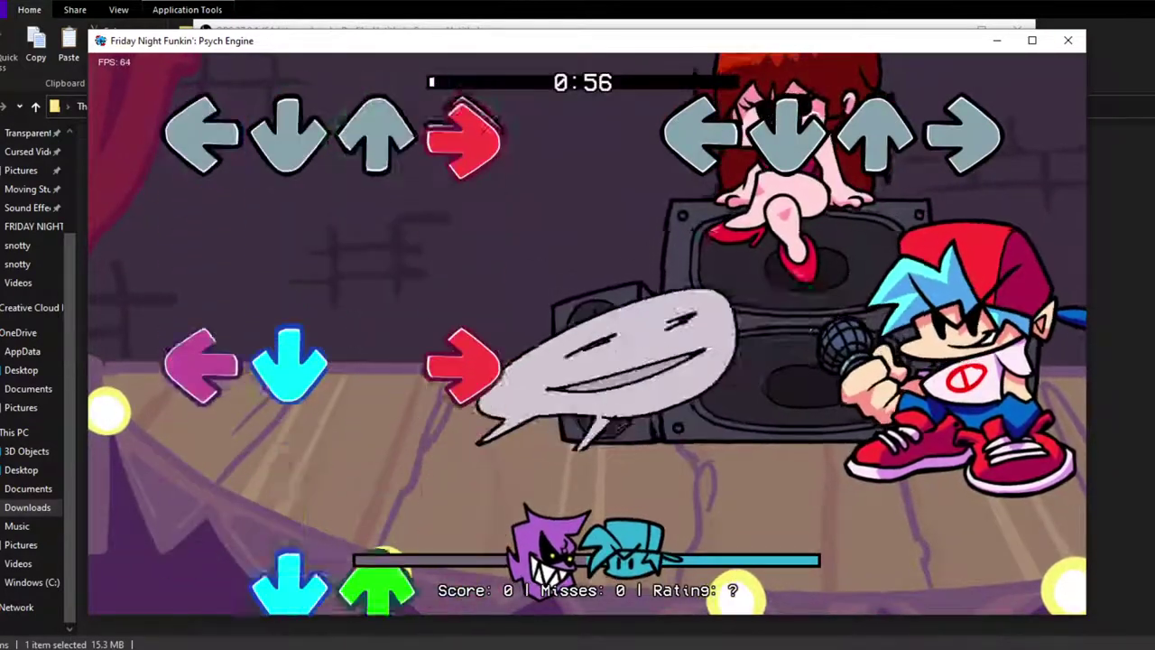
Open the snotty character in the character editor and set its vertical character position to 430.
key("8")
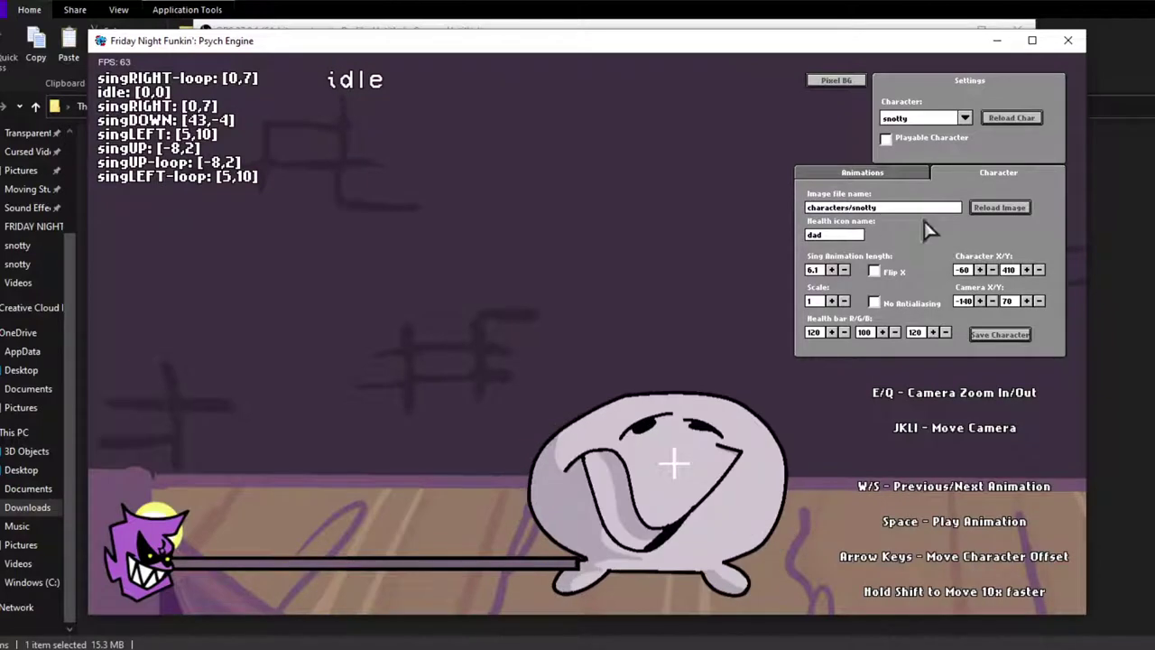
left_click(1039, 300)
left_click(1039, 270)
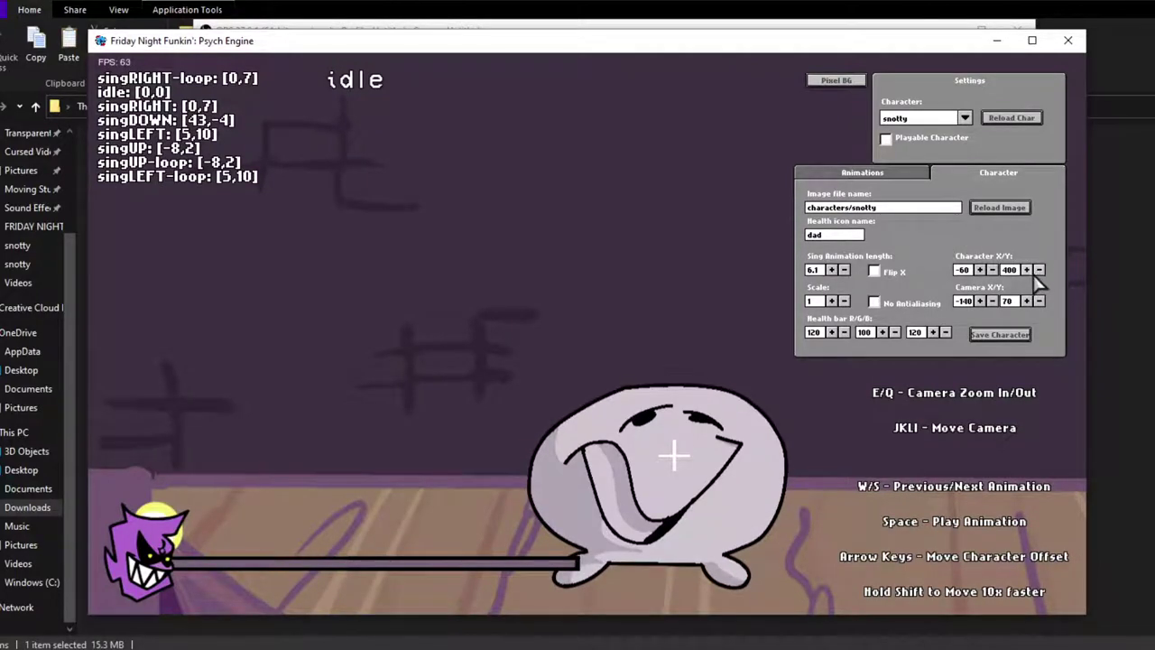
left_click(1032, 274)
left_click(1033, 274)
left_click(1032, 274)
left_click(1033, 274)
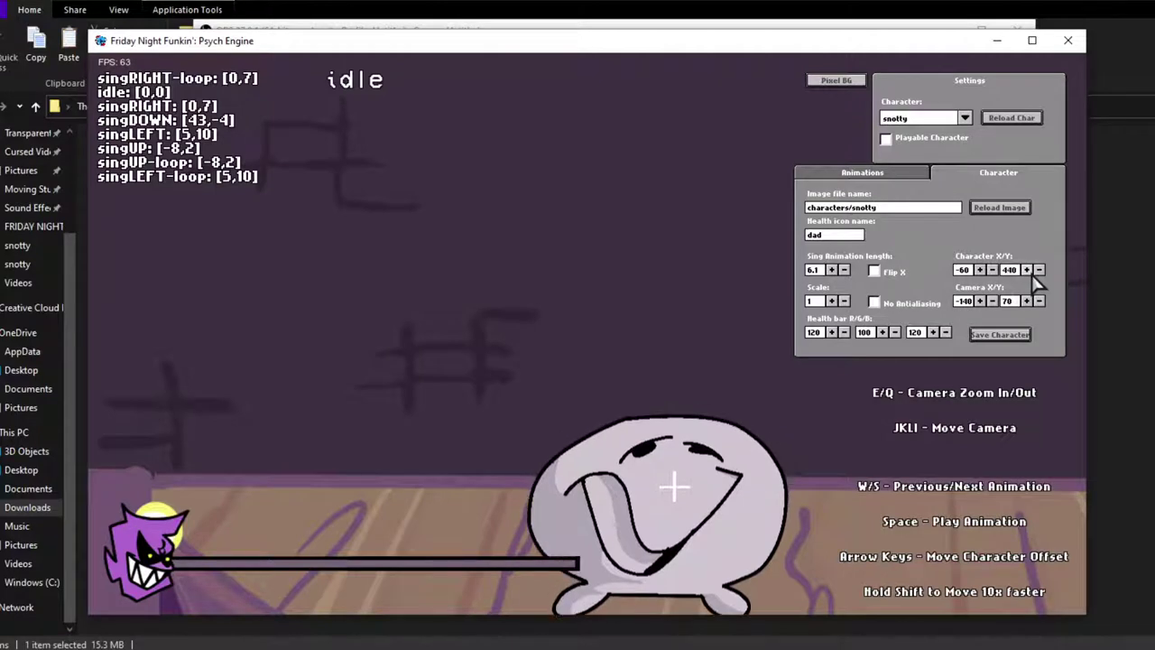
left_click(1038, 270)
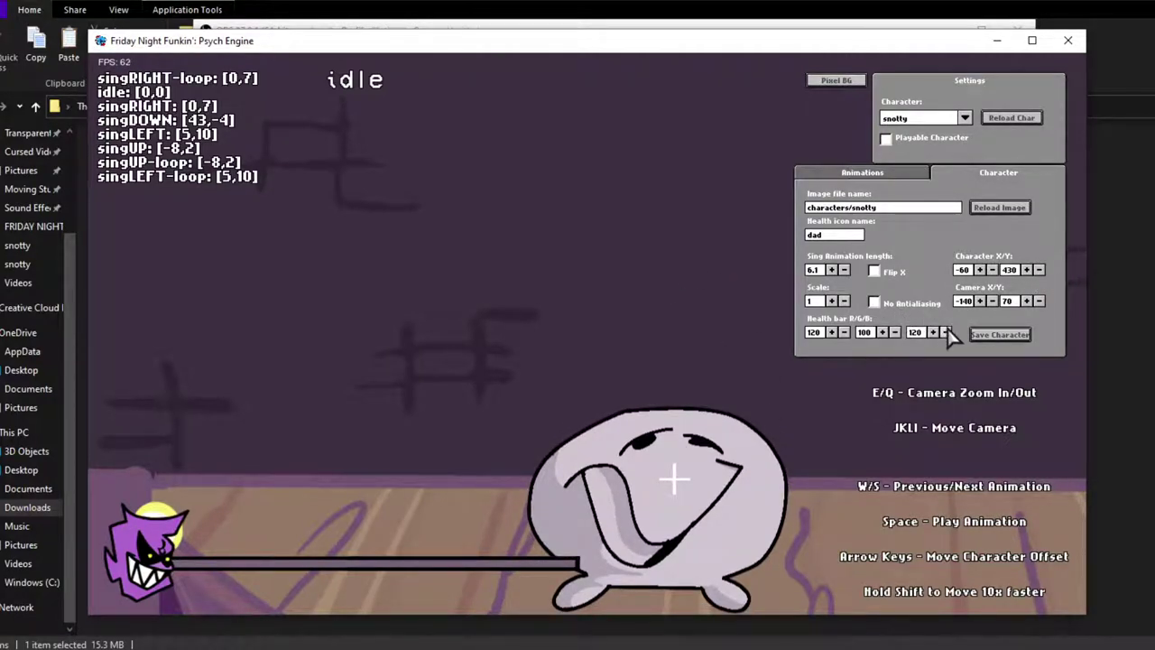
left_click(1028, 272)
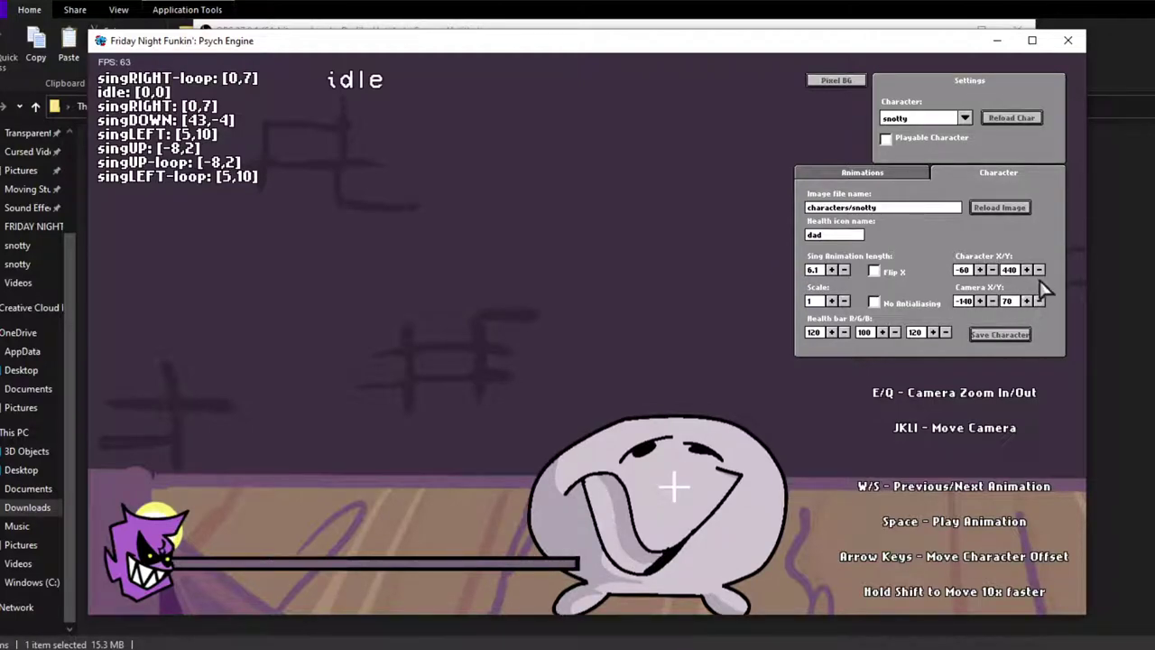
left_click(1039, 270)
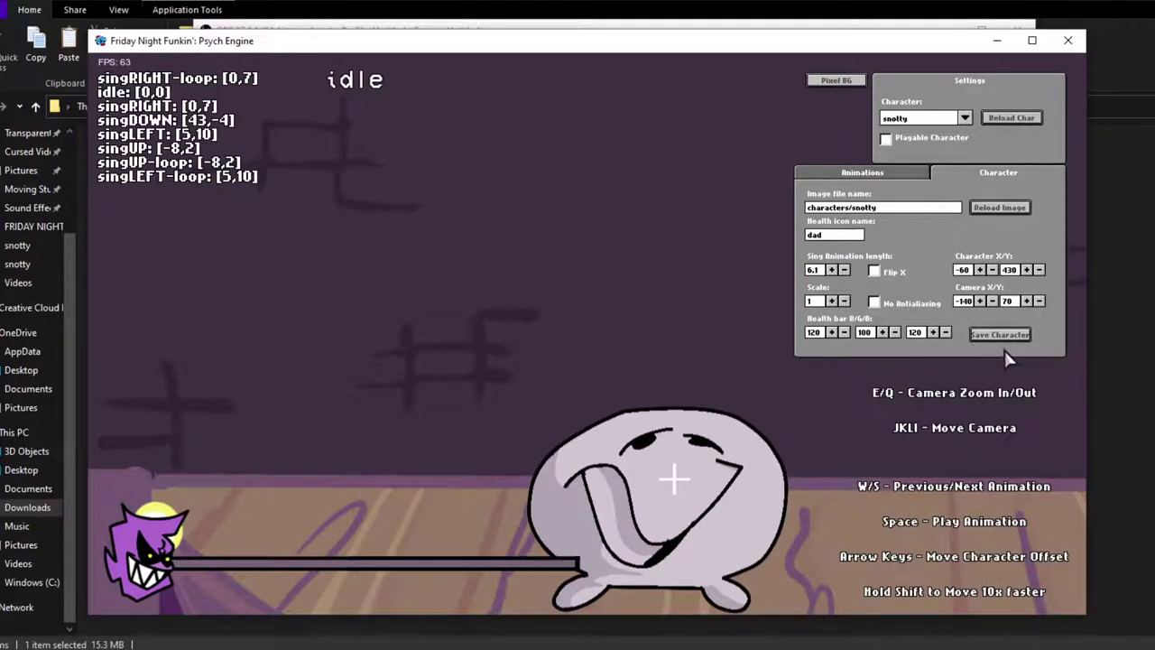
Save the character as snotty.json in the mods/characters folder, replacing the existing file.
key("q")
key("l")
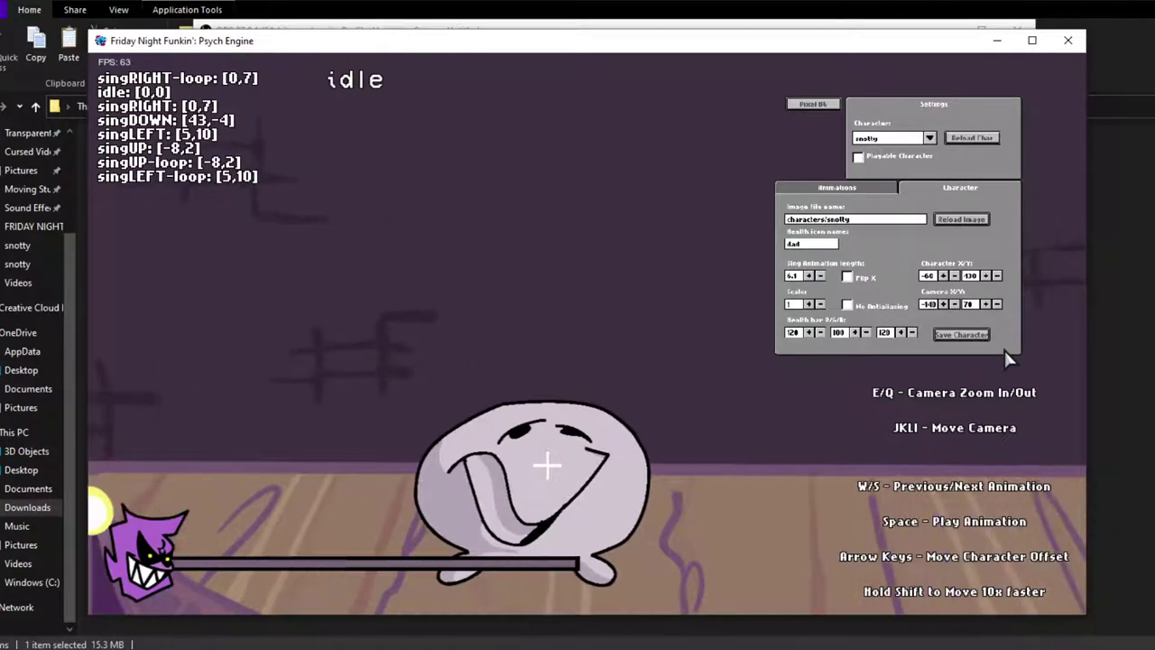
key("k")
key("q")
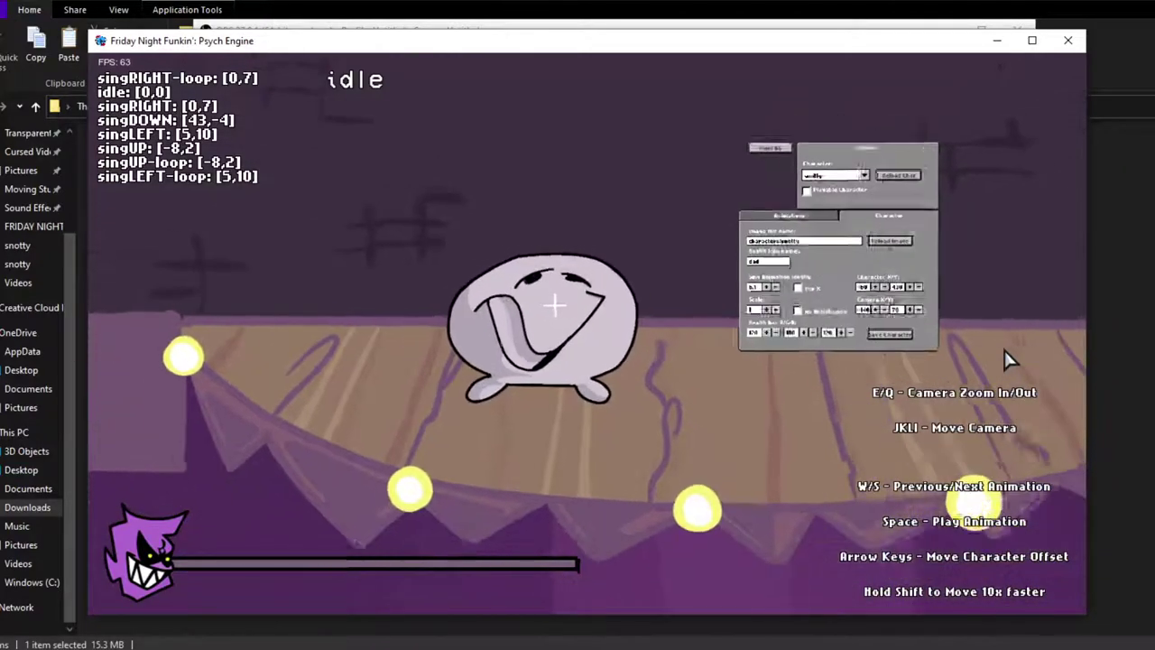
key("e")
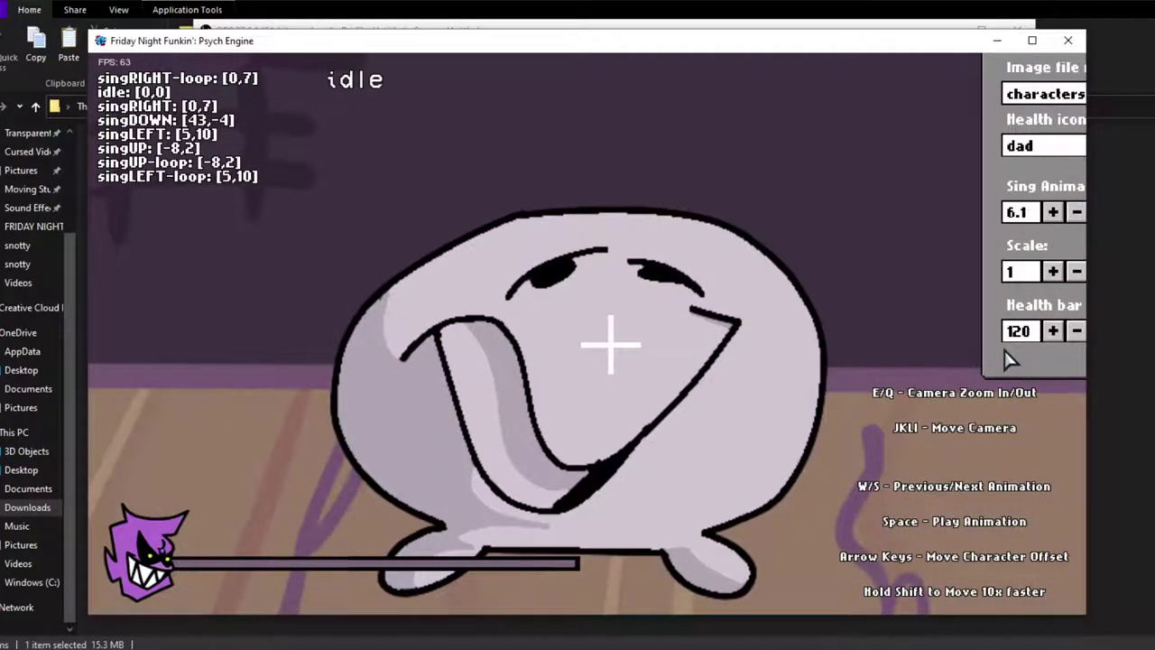
key("q")
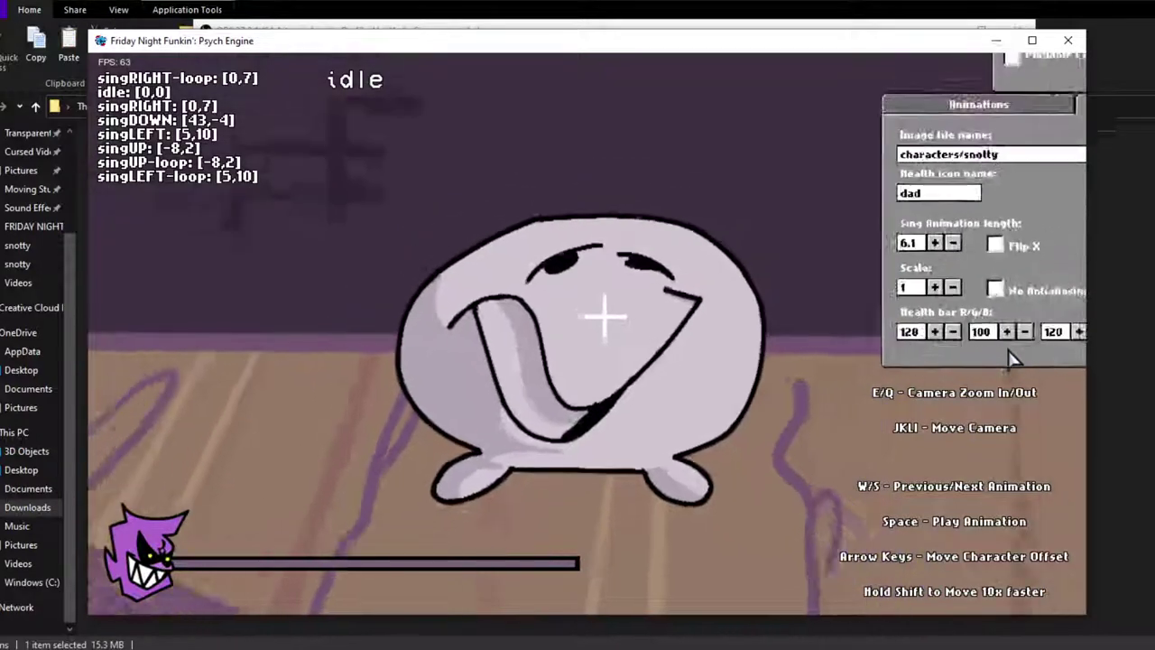
key("q")
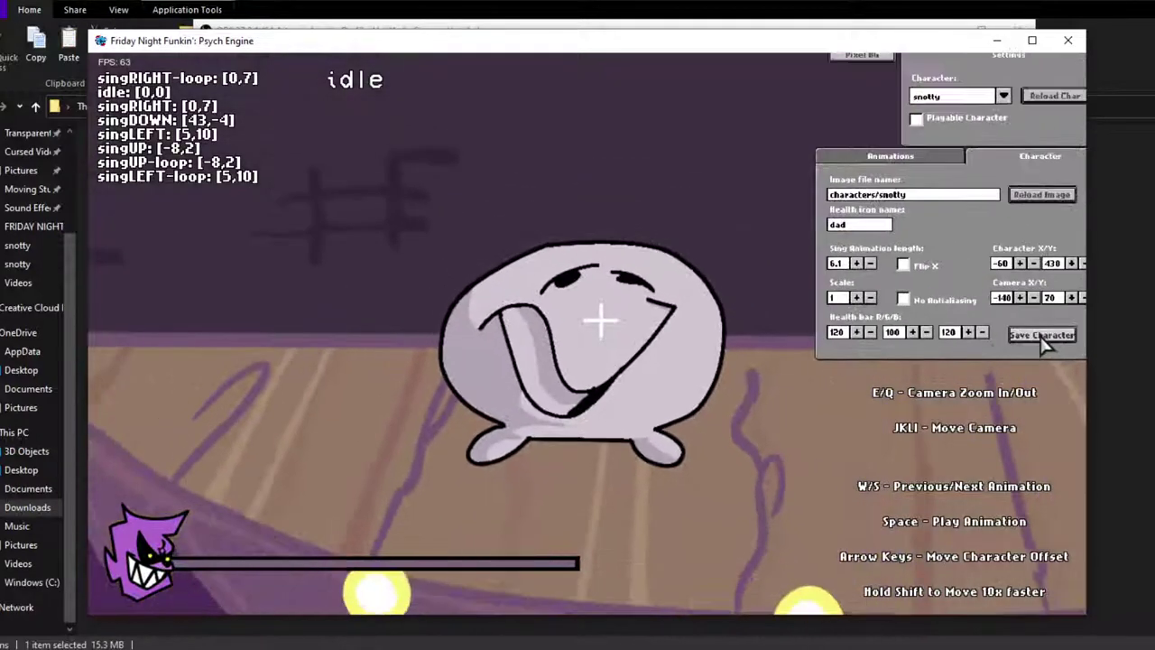
left_click(1041, 336)
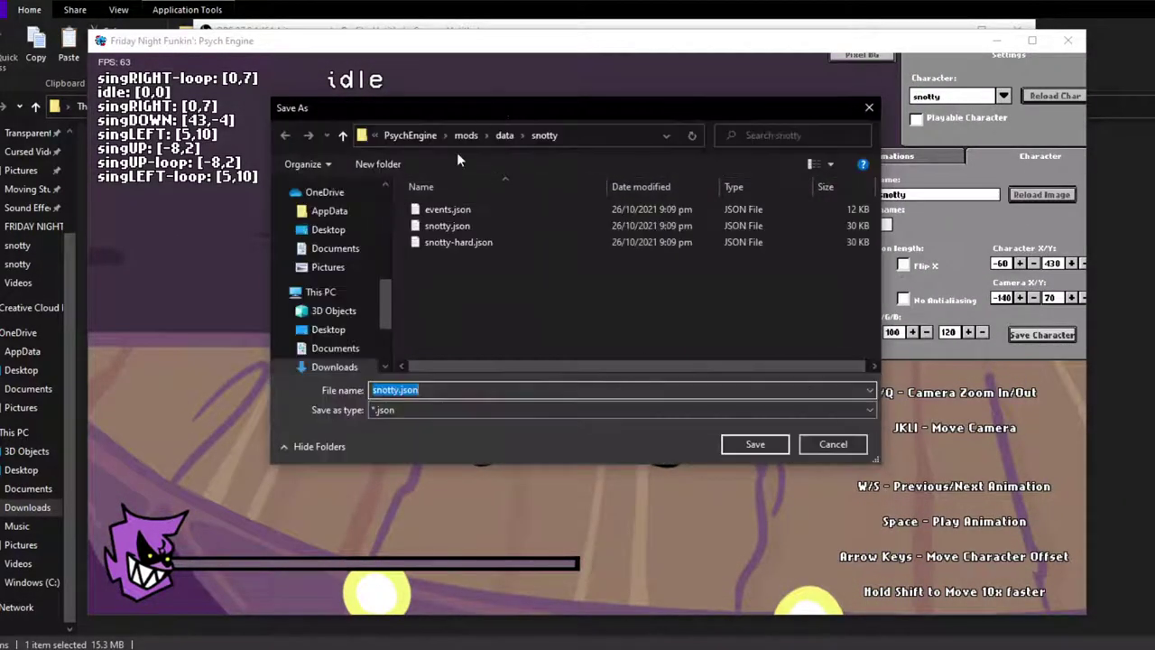
left_click(497, 136)
left_click(468, 136)
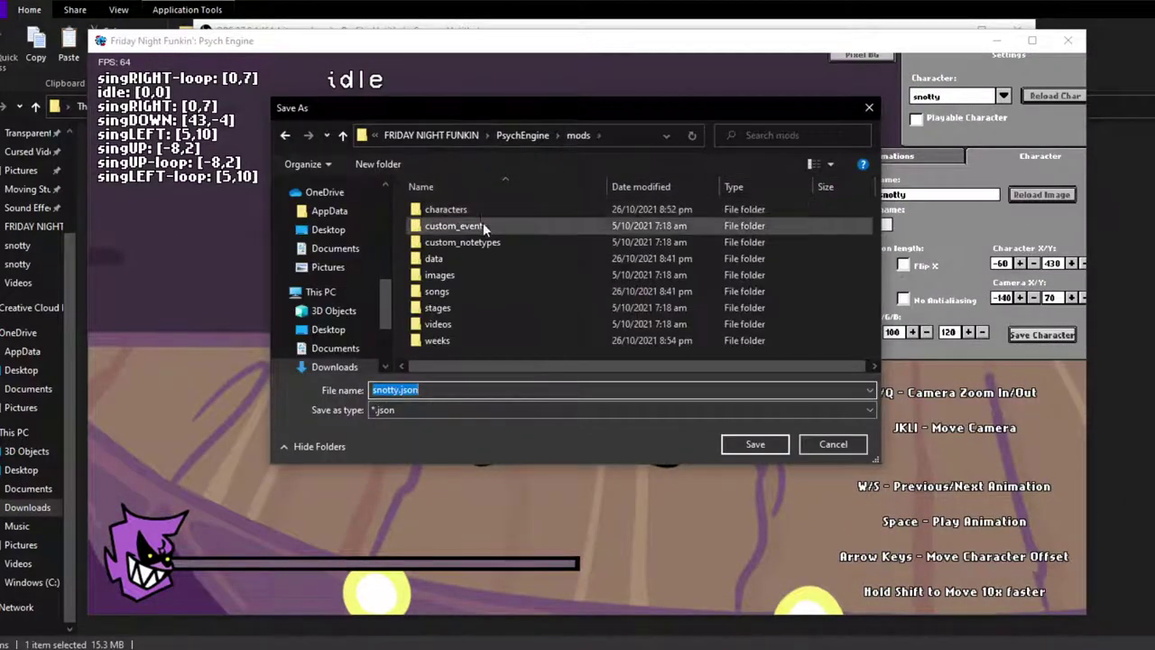
double_click(480, 206)
left_click(471, 210)
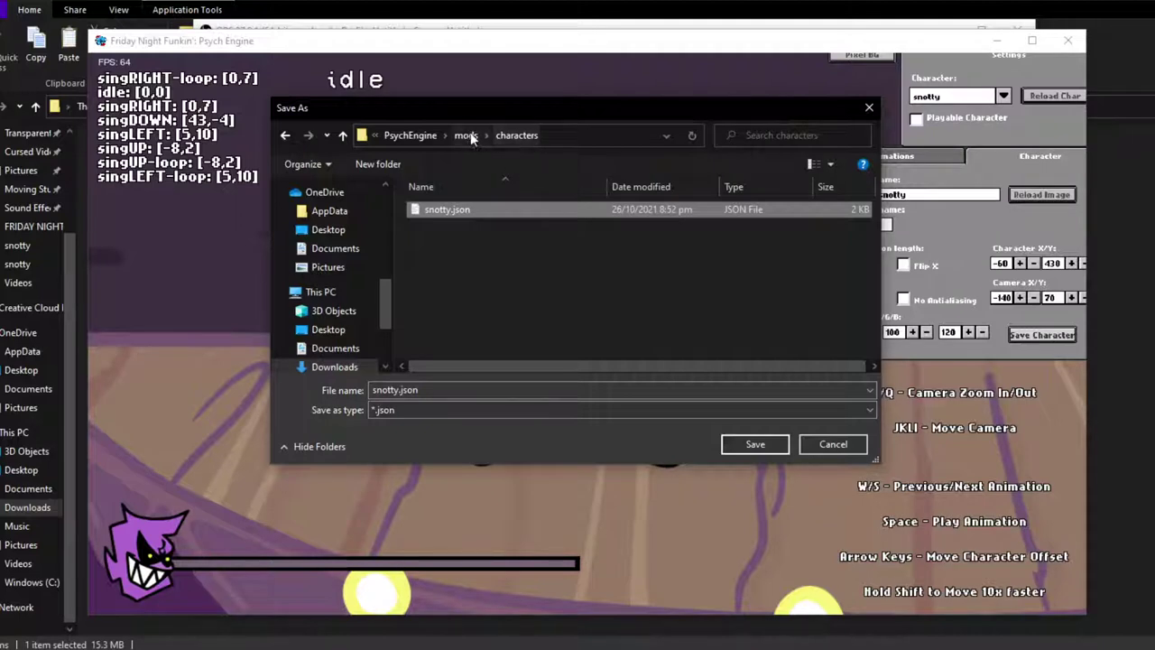
left_click(751, 447)
left_click(619, 330)
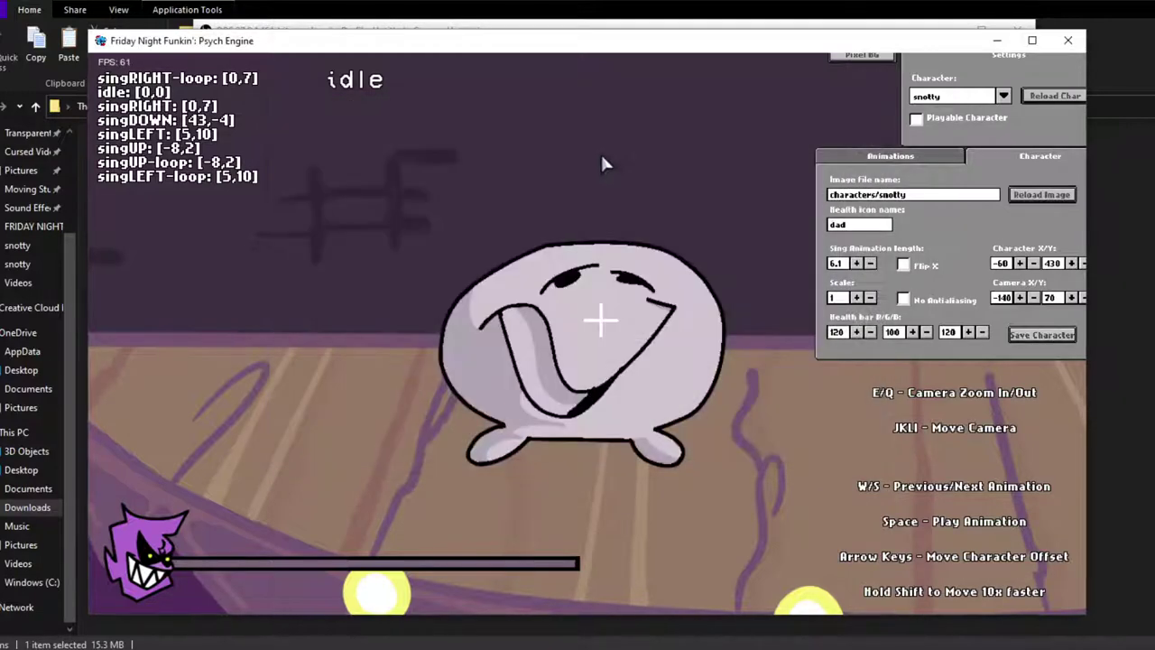
Return to the Snotty song and play Boyfriend's notes to test the chart and the character's placement.
key("Escape")
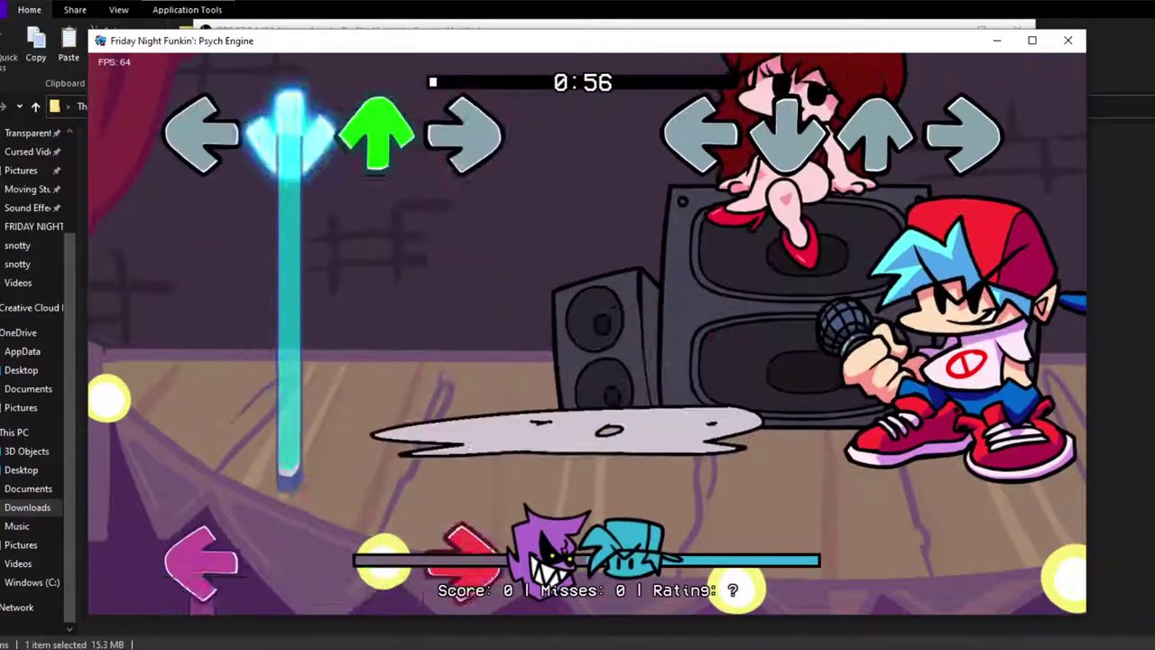
key("Left")
key("Down")
key("Down")
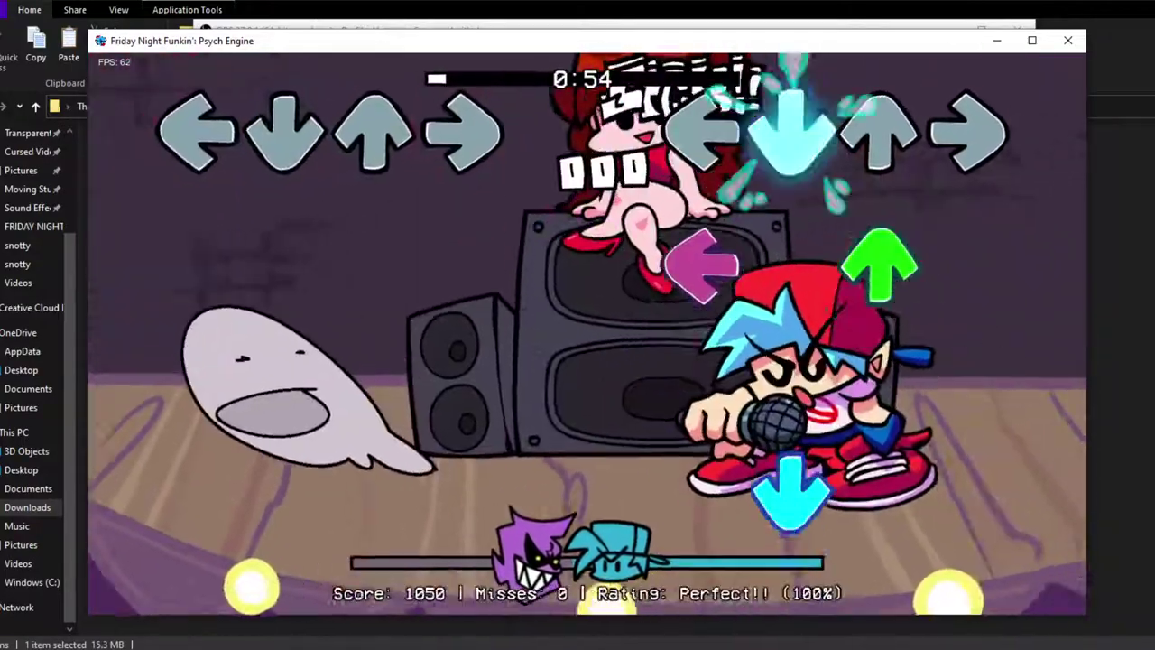
key("Left")
key("Up")
key("Down")
key("Up")
key("Right")
key("Right")
key("Left")
key("Down")
key("Right")
key("Down")
key("Up")
key("Left")
key("Right")
key("Right")
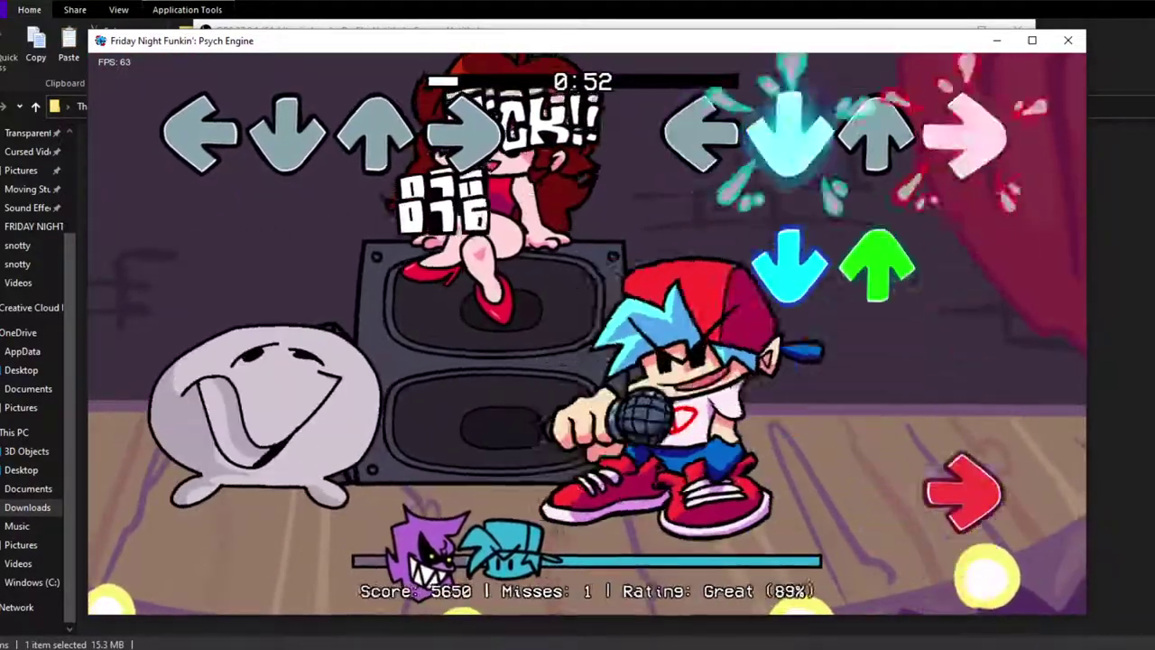
key("Down")
key("Up")
key("Right")
key("Left")
key("Right")
key("Left")
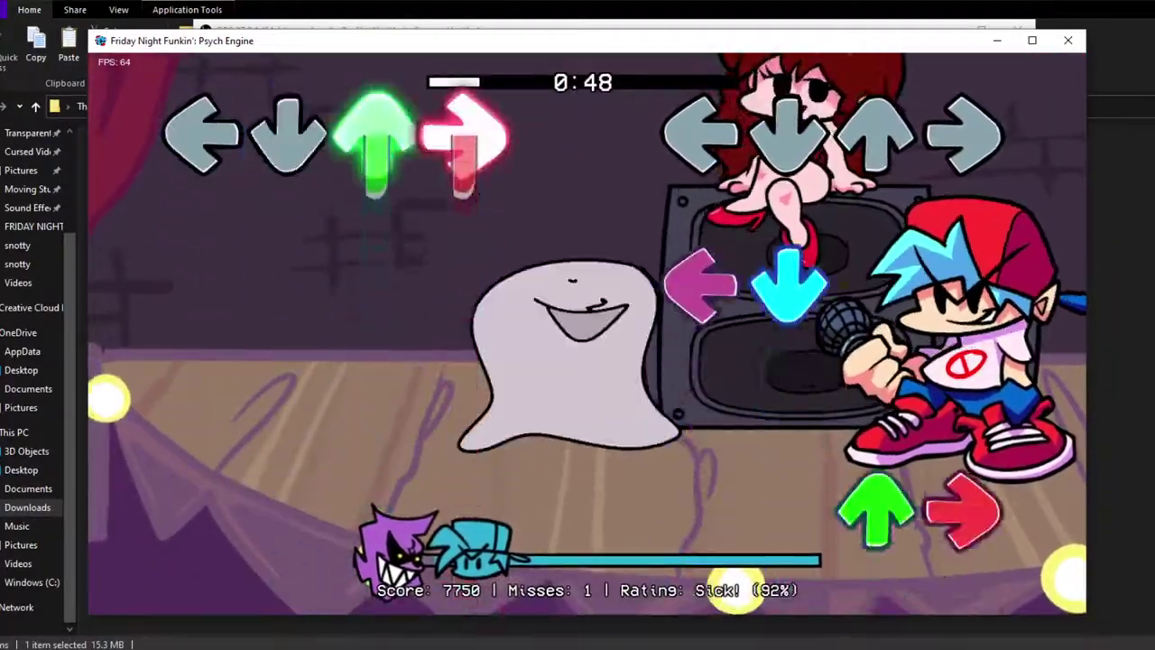
key("Left")
key("Down")
key("Up")
key("Right")
key("Left")
key("Up")
key("Up")
key("Right")
key("Up")
key("Down")
key("Left")
key("Down")
key("Left")
key("Down")
key("Up")
key("Right")
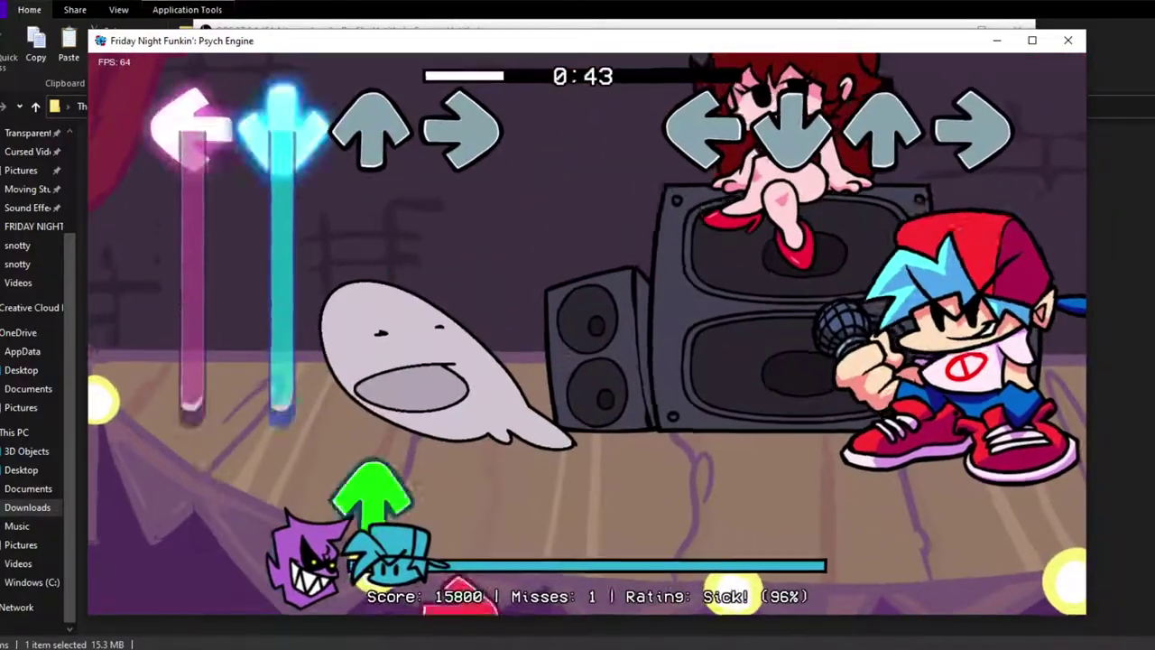
key("Down")
key("Up")
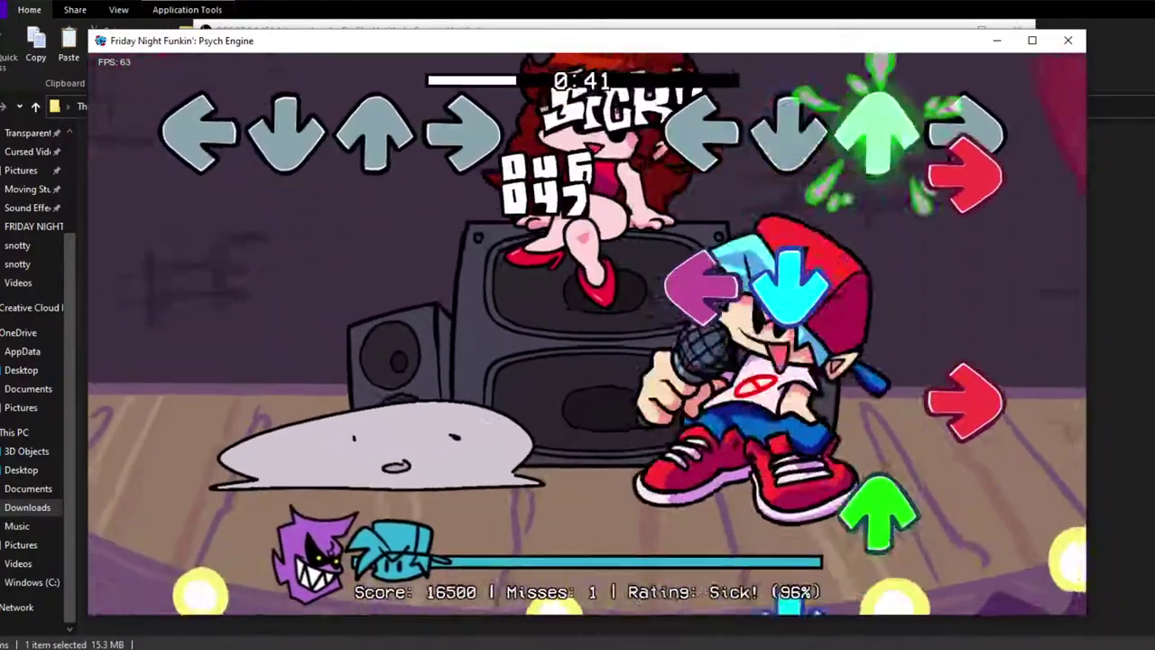
key("Right")
key("Left")
key("Down")
key("Right")
key("Up")
key("Down")
key("Right")
key("Left")
key("Left")
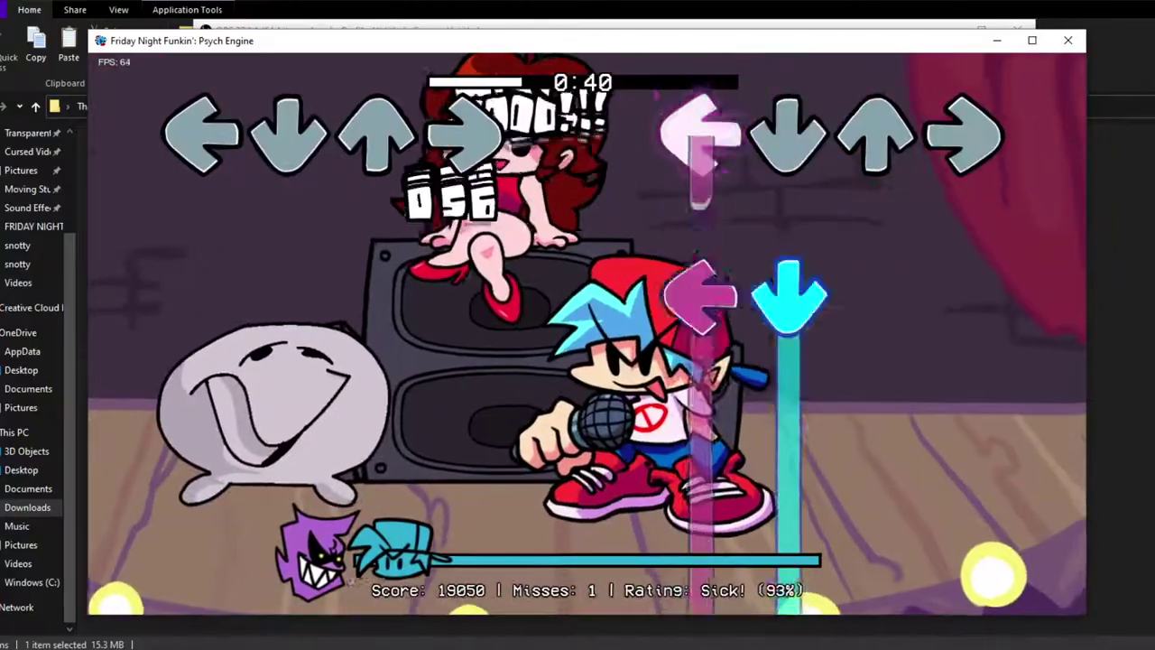
key("Left")
key("Down")
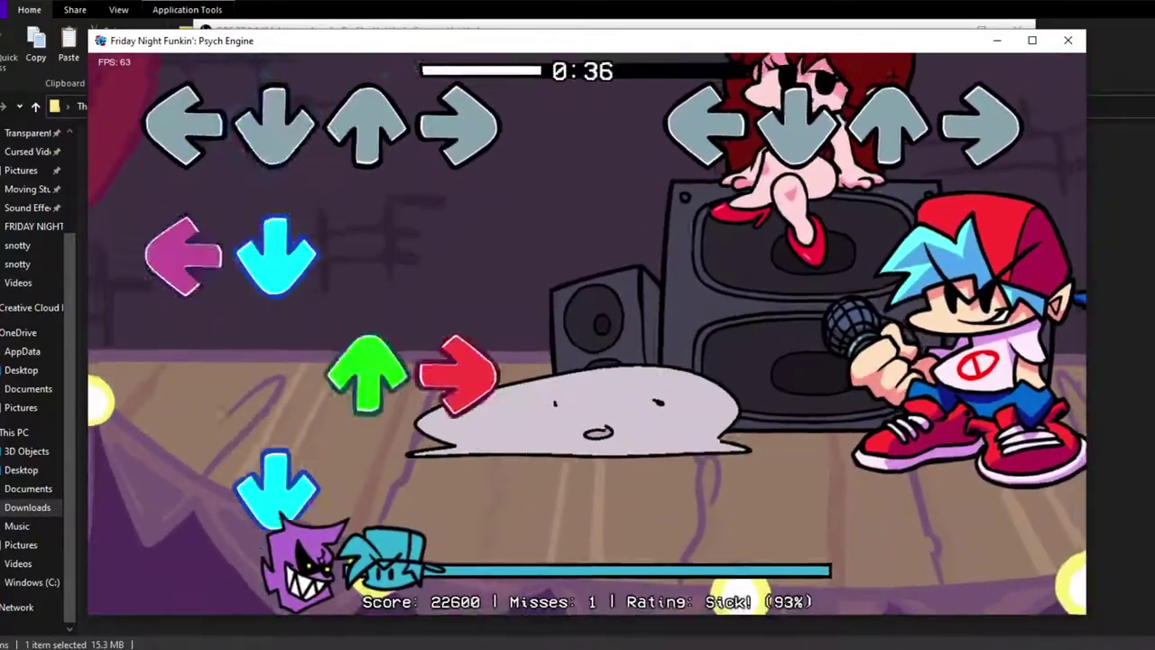
key("Left")
key("Right")
key("Up")
key("Down")
key("Left")
key("Right")
key("Down")
key("Right")
key("Up")
key("Right")
key("Right")
key("Left")
key("Left")
key("Down")
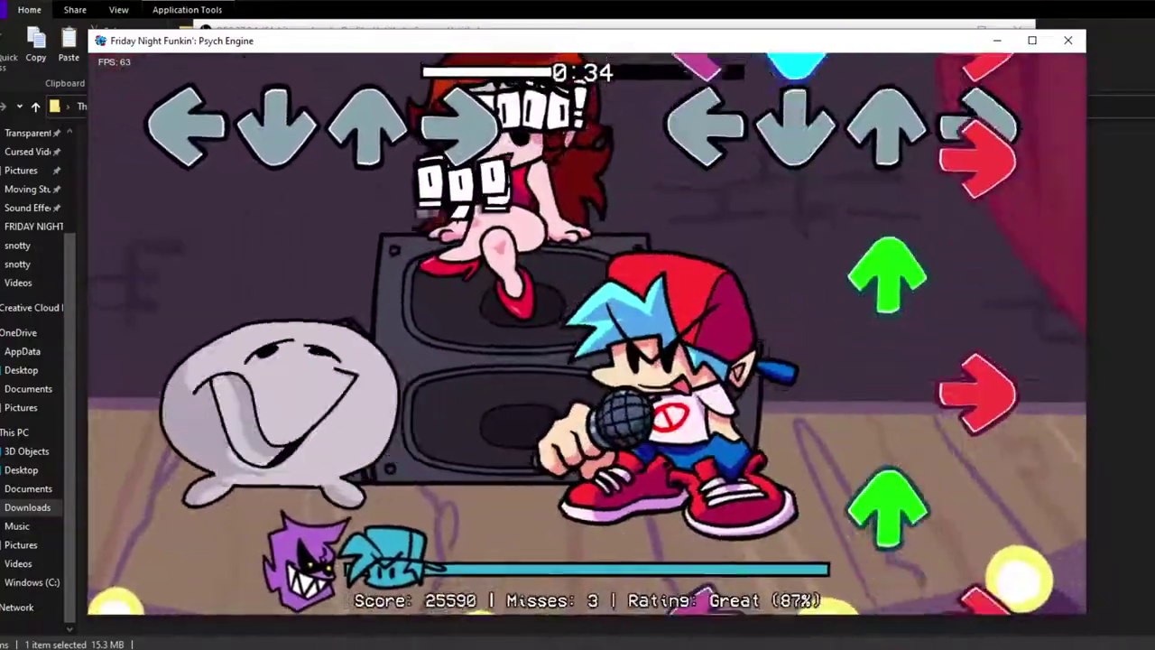
key("Right")
key("Up")
key("Right")
key("Up")
key("Left")
key("Down")
key("Up")
key("Right")
key("Down")
key("Left")
key("Down")
key("Up")
key("Right")
key("Down")
key("Down")
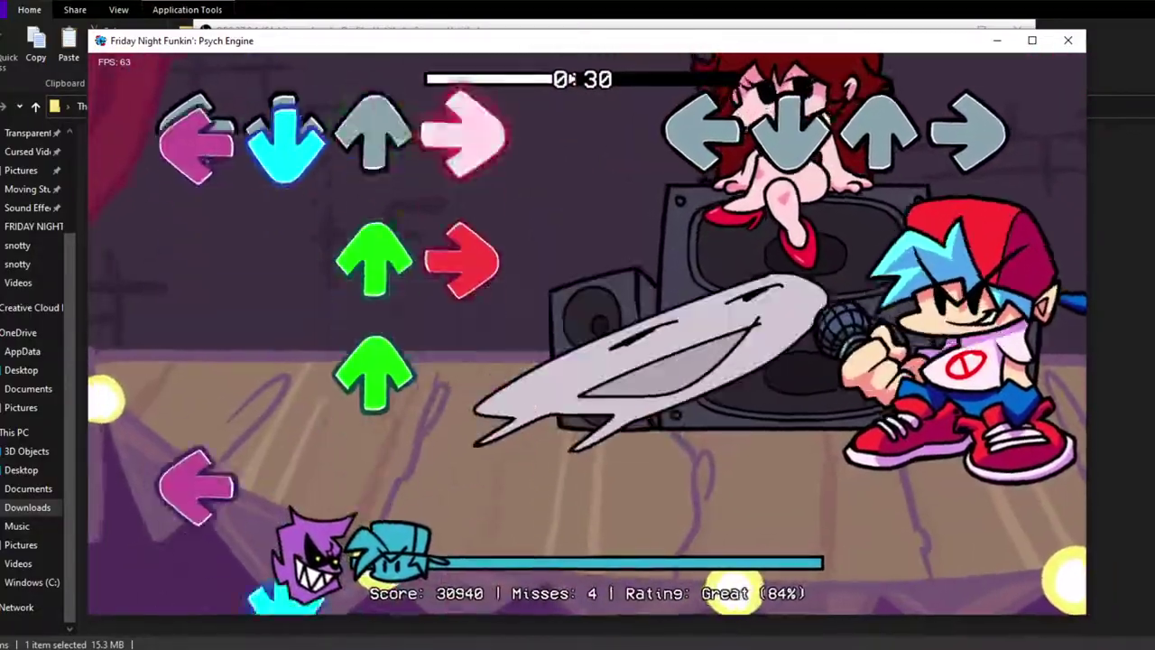
key("Down")
key("Left")
key("Down")
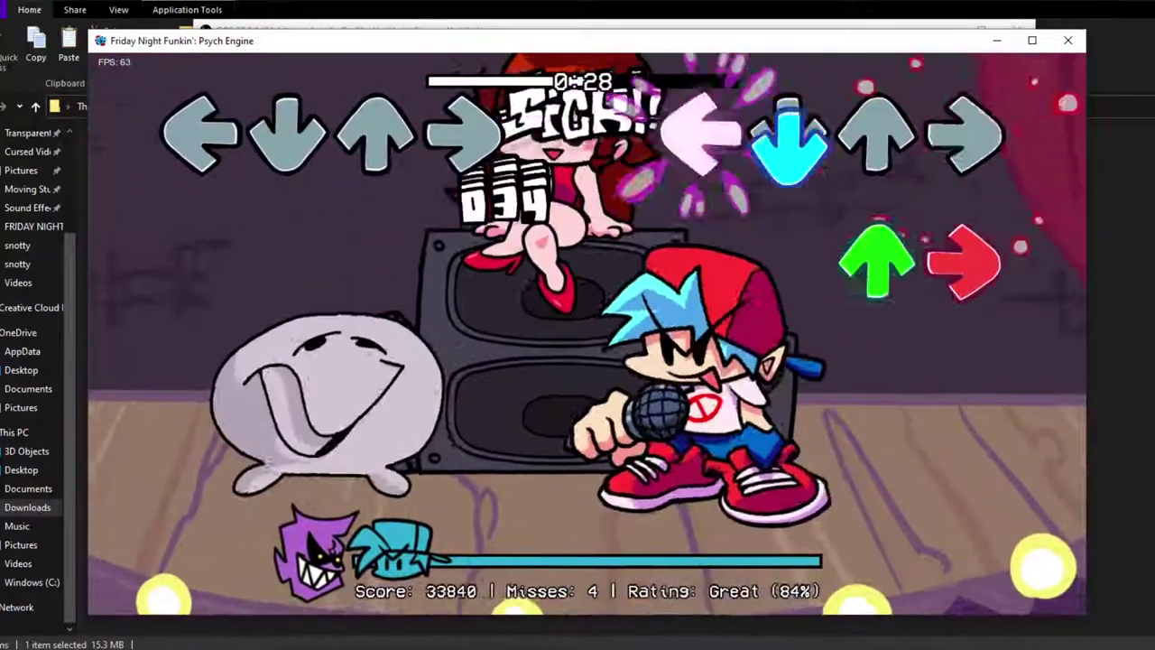
key("Up")
key("Right")
Pause the song, exit to the story mode week menu and go back to the main menu.
key("Return")
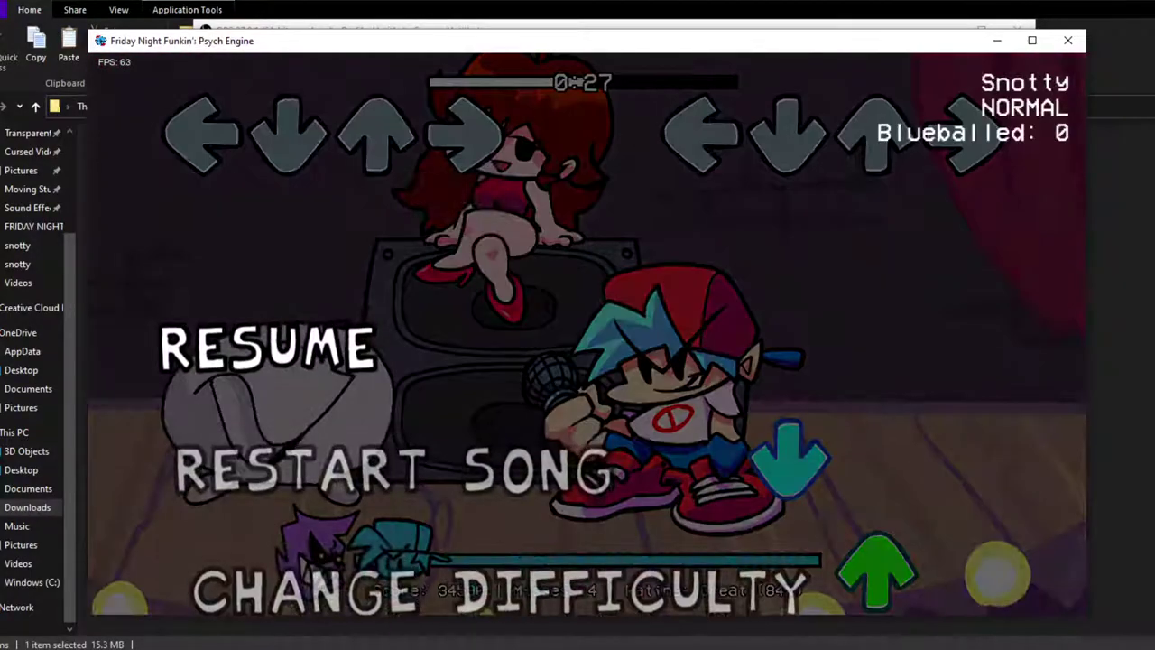
key("Down")
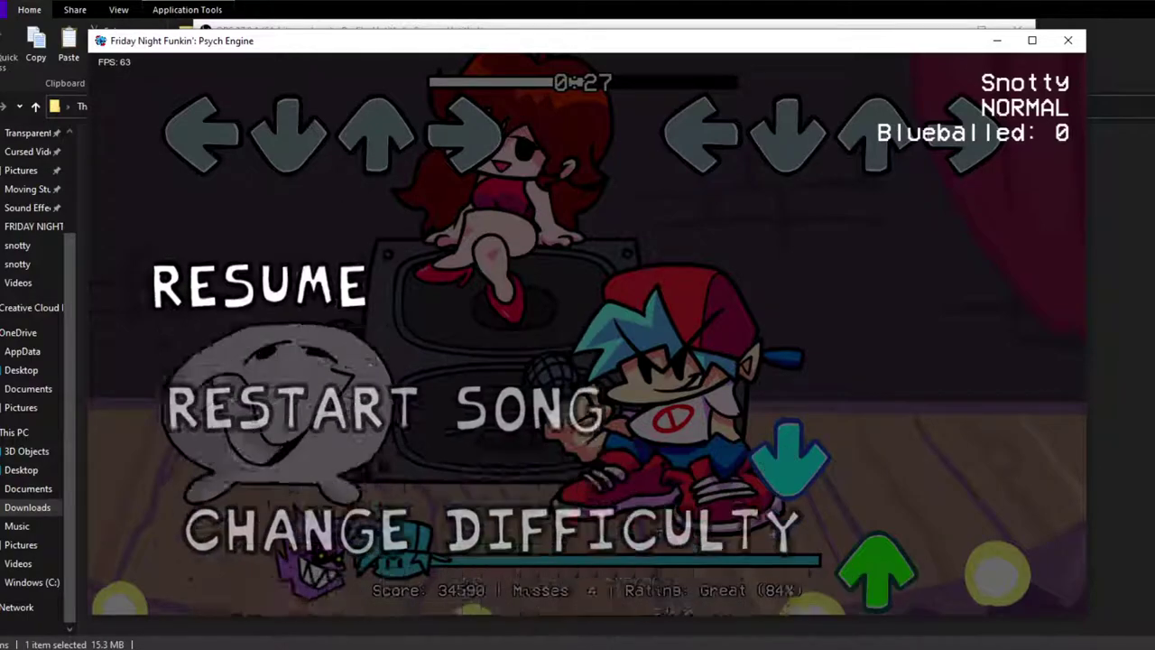
key("Down")
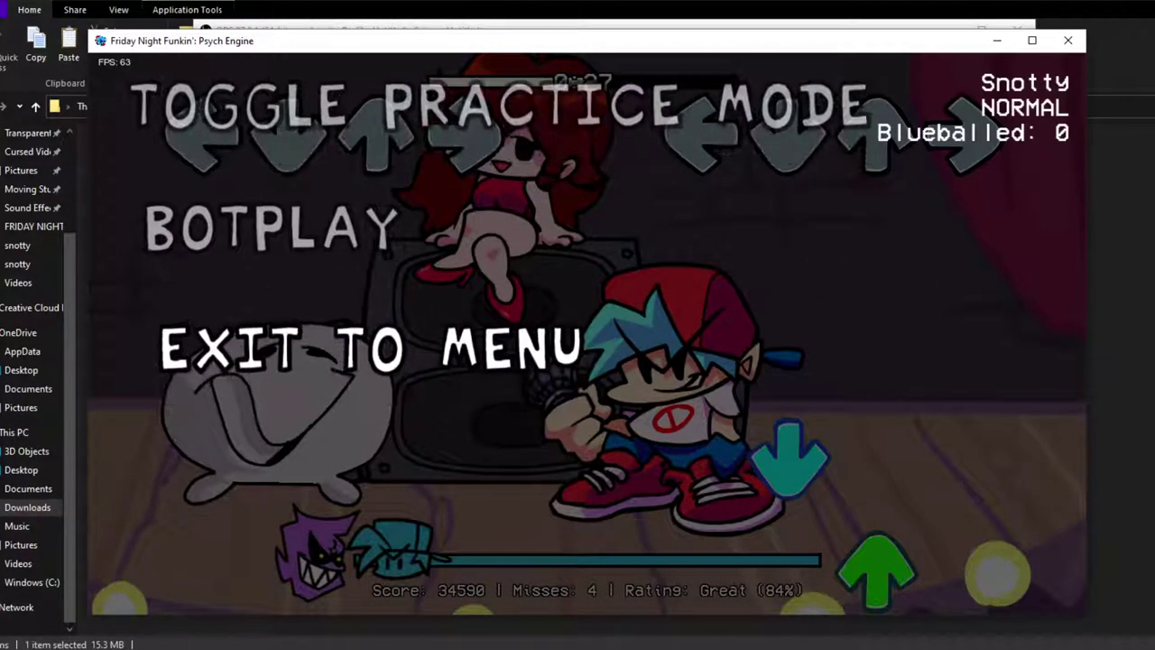
key("Return")
key("minus")
key("minus")
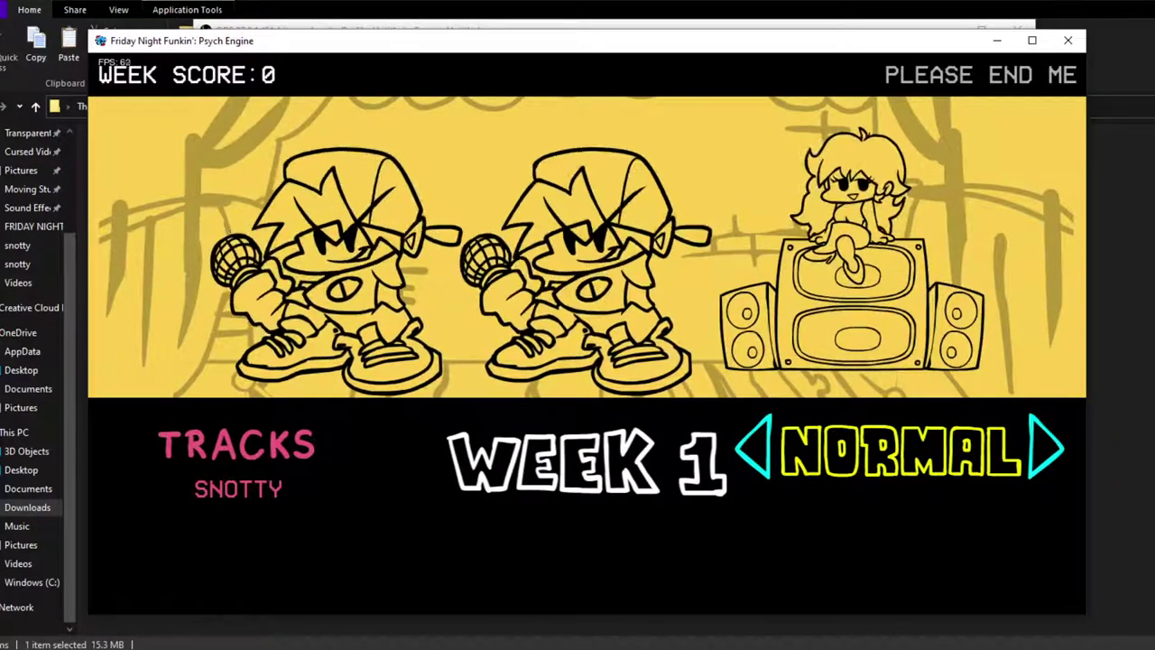
key("Escape")
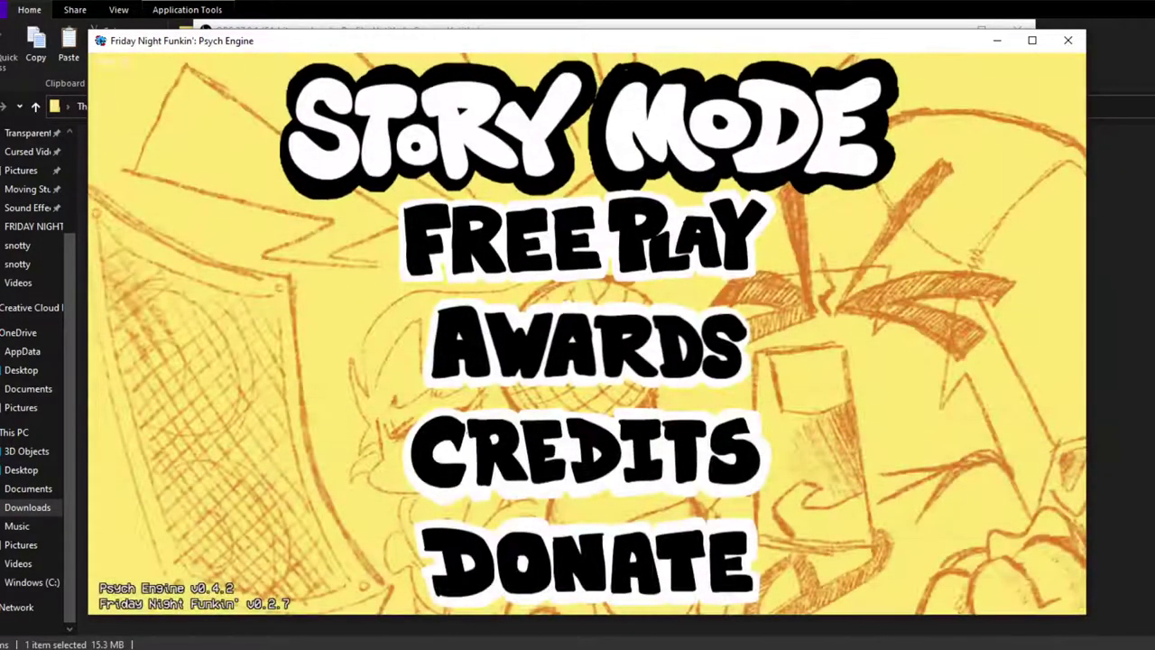
key("Down")
key("Down")
key("Down")
key("Down")
key("Down")
key("Down")
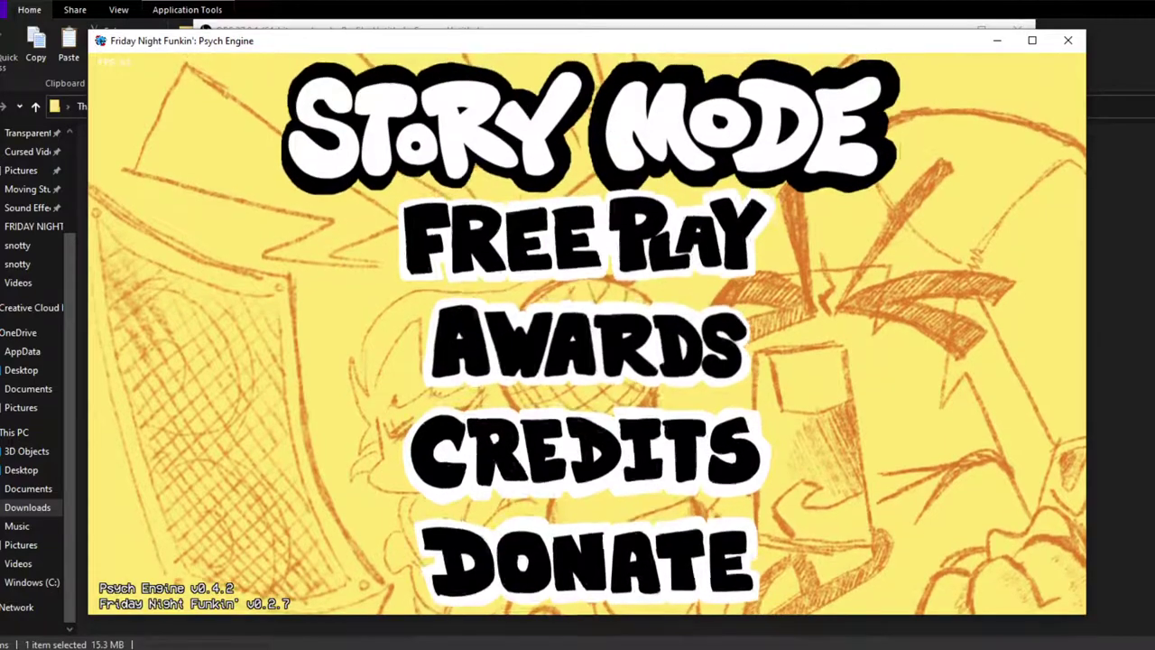
key("Up")
key("Down")
key("Down")
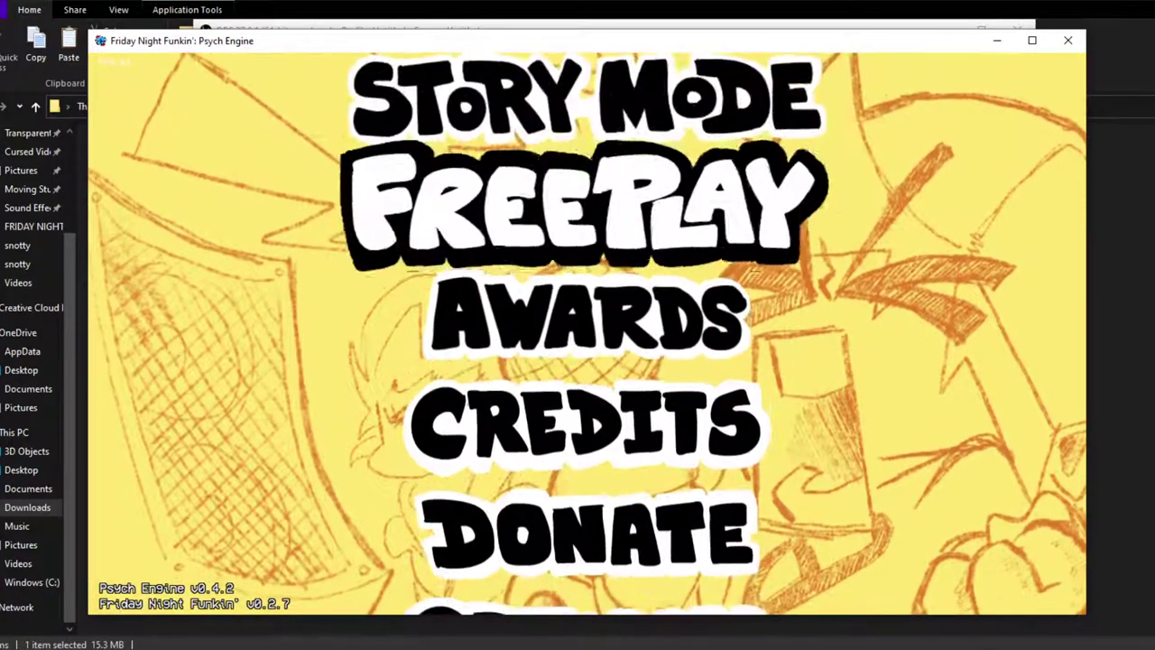
key("Up")
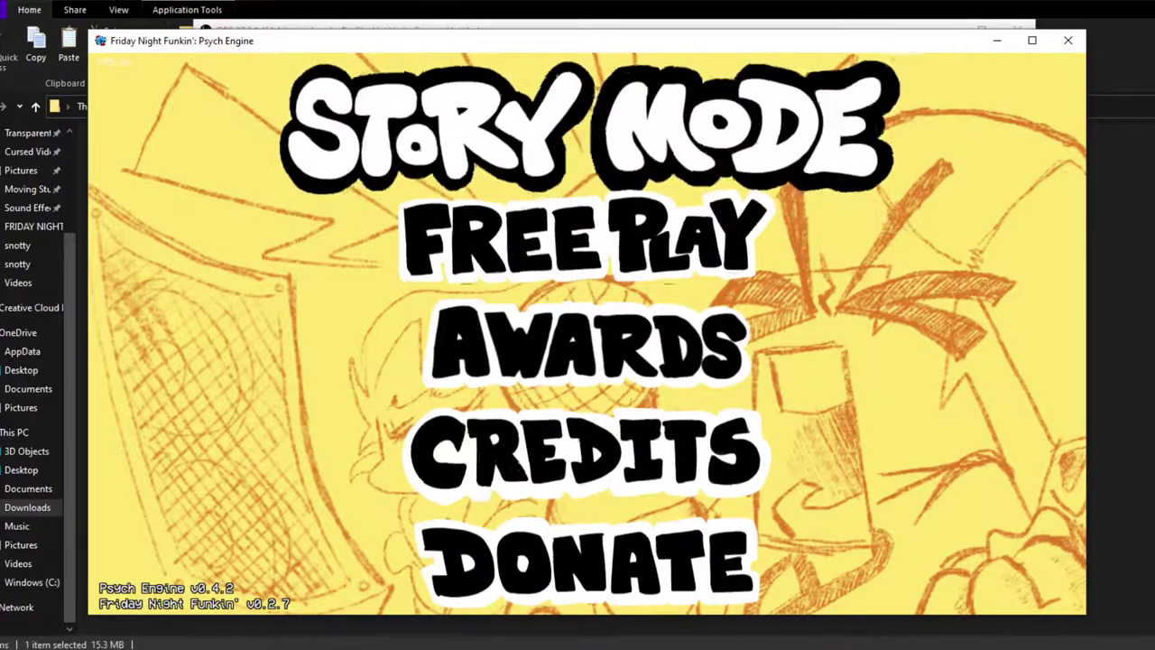
key("Down")
key("Down")
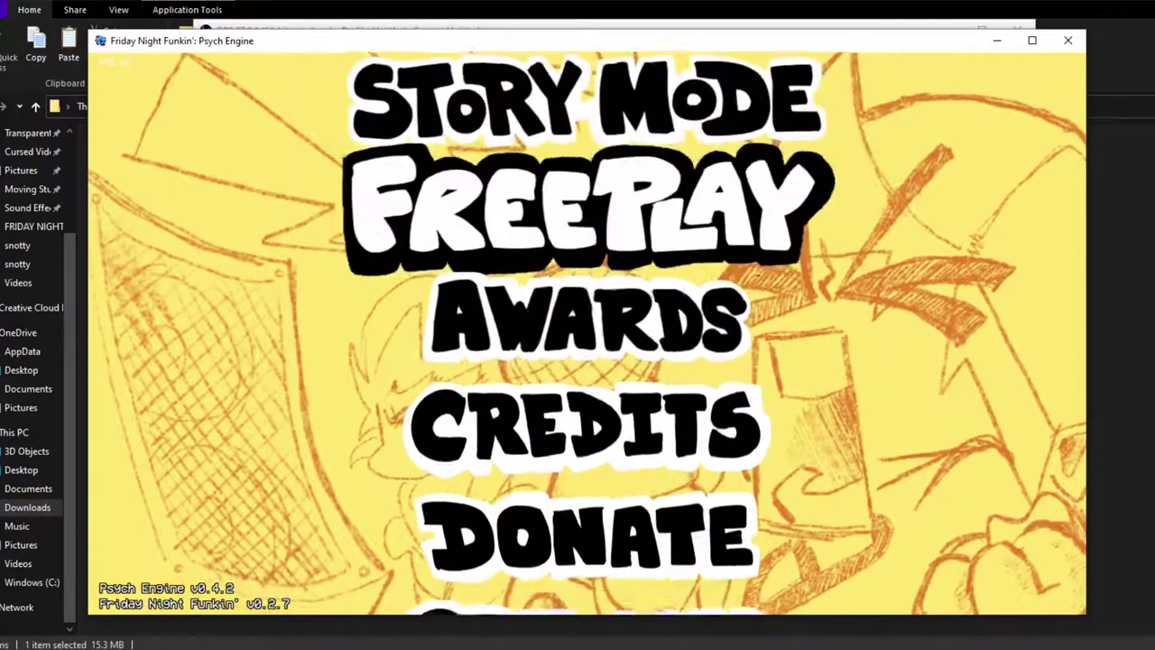
key("Down")
key("Down")
key("Down")
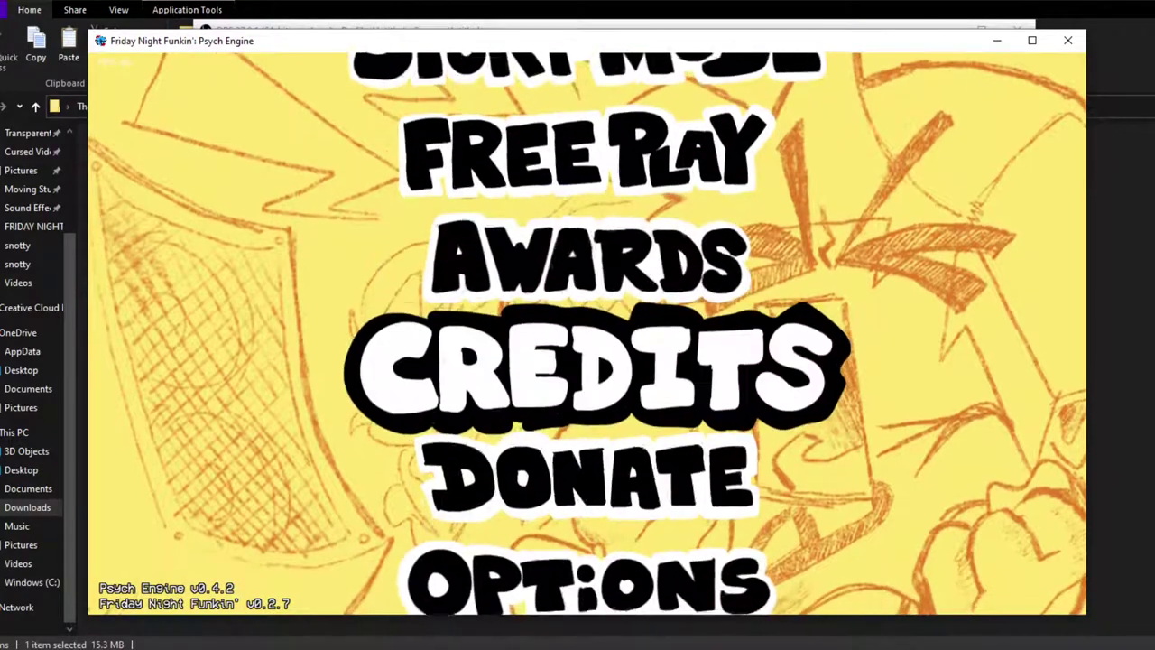
key("Down")
key("Down")
key("Down")
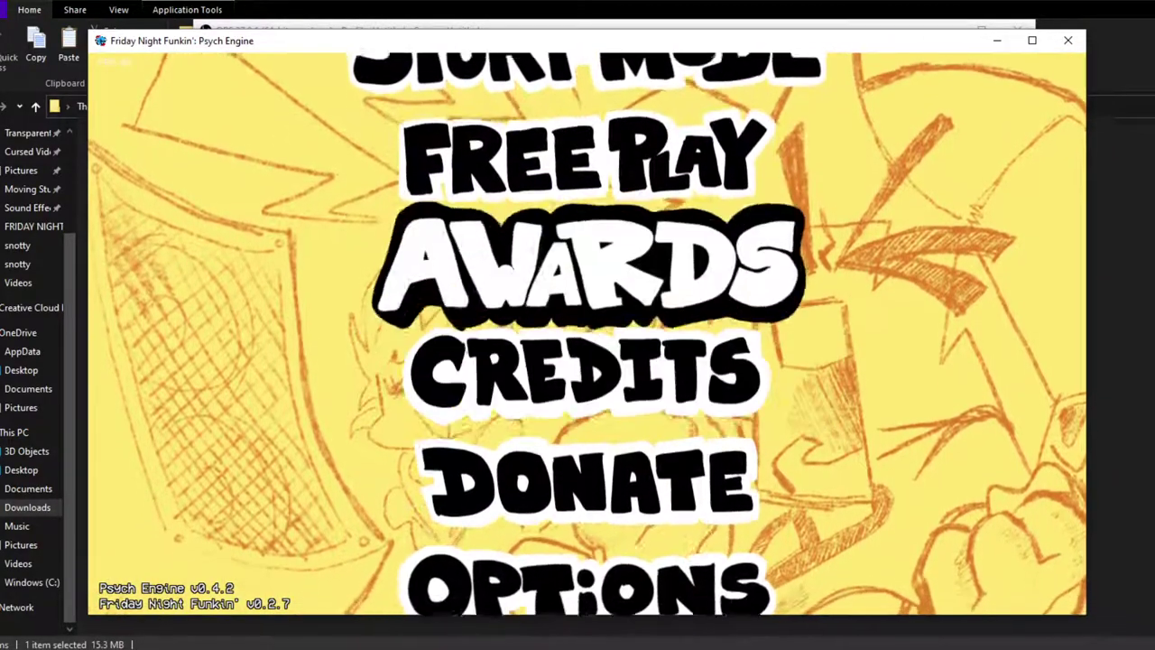
key("Down")
key("Up")
key("Up")
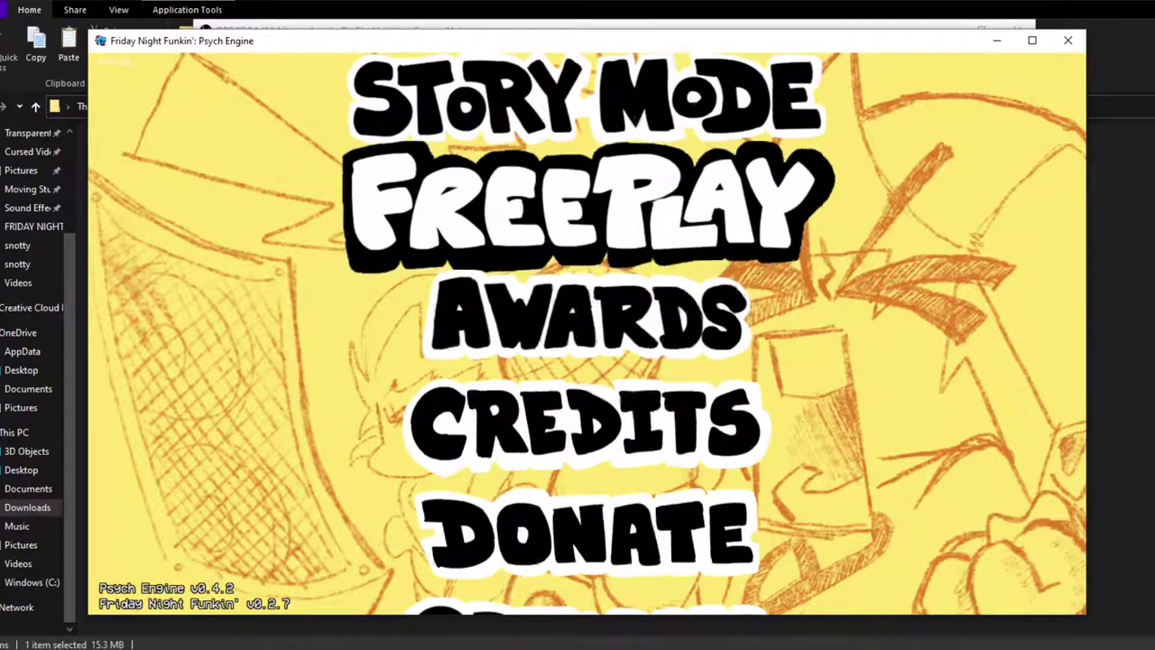
key("Down")
key("Down")
key("Down")
key("Down")
key("Down")
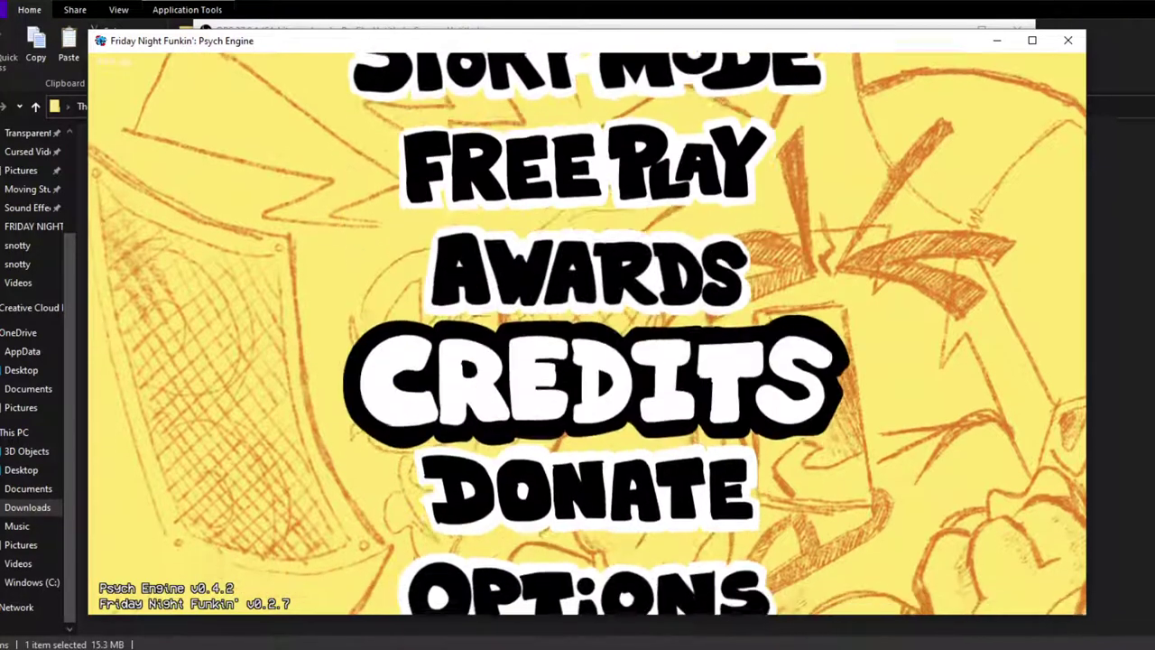
key("Down")
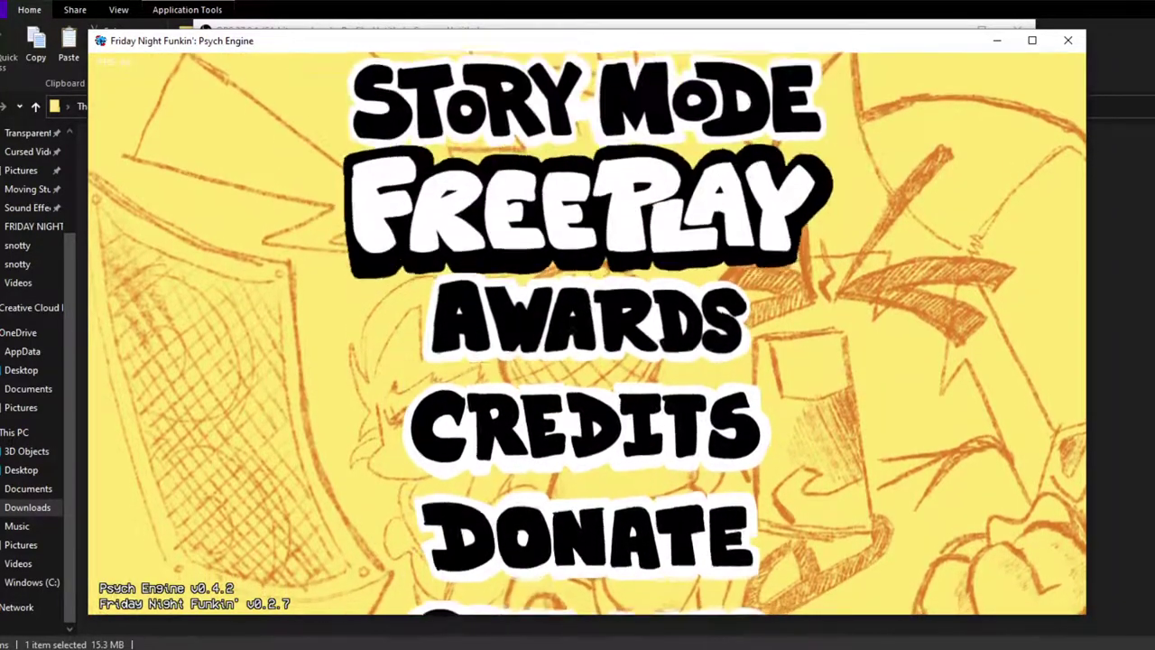
key("Up")
key("Up")
key("Up")
key("Up")
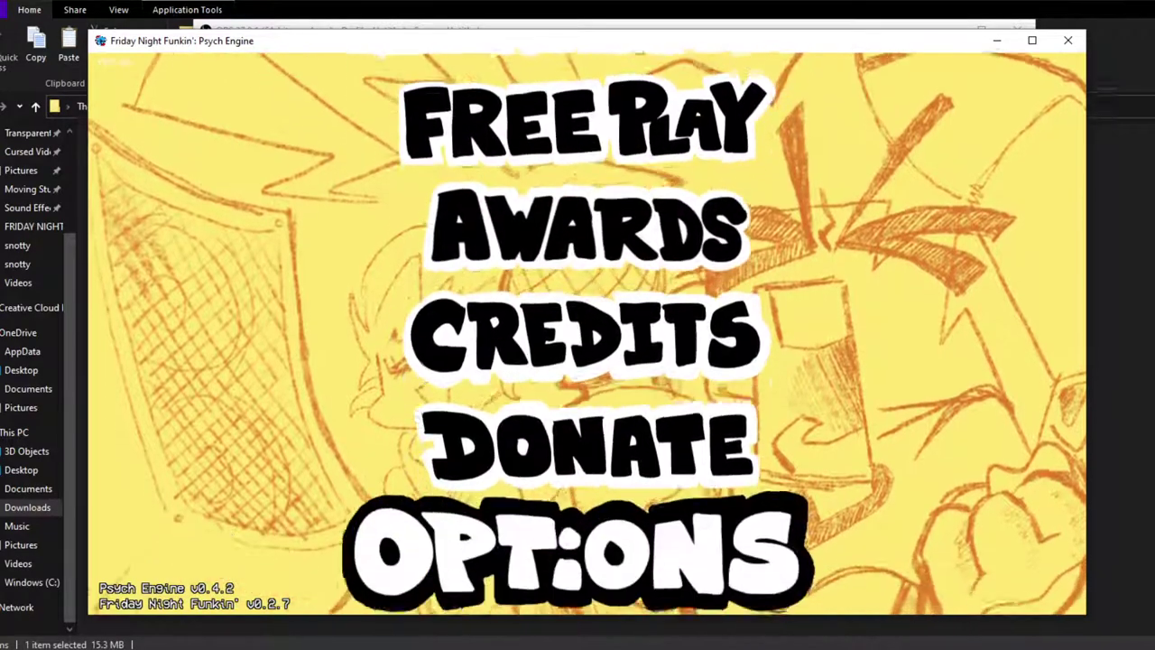
key("Up")
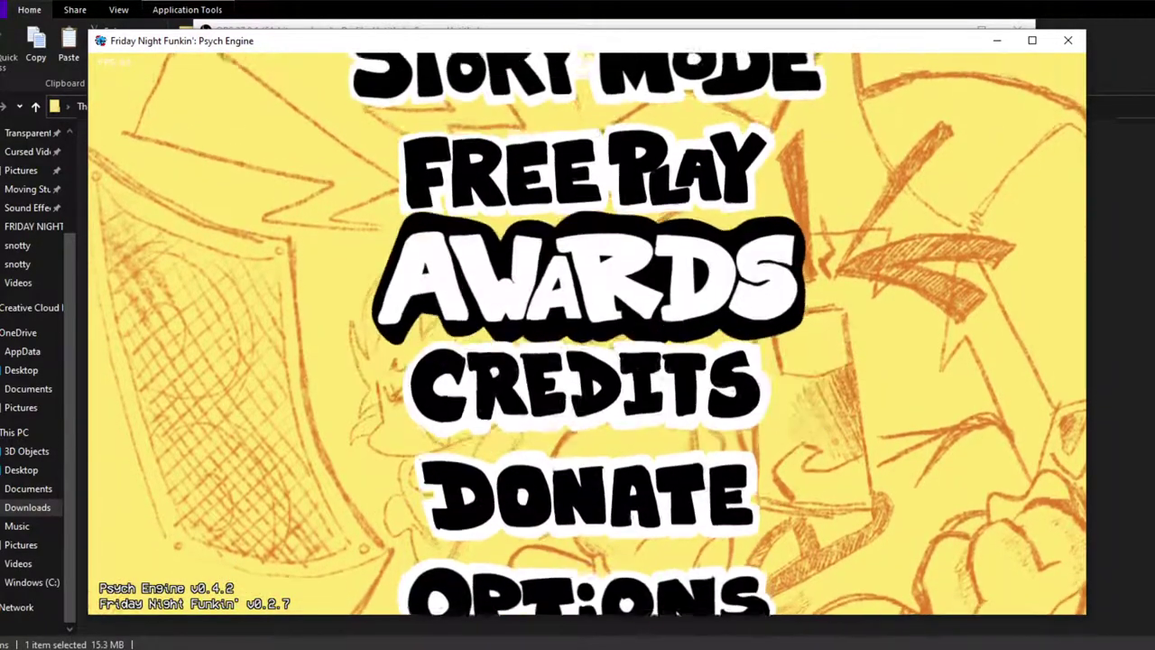
key("Down")
key("Down")
key("Down")
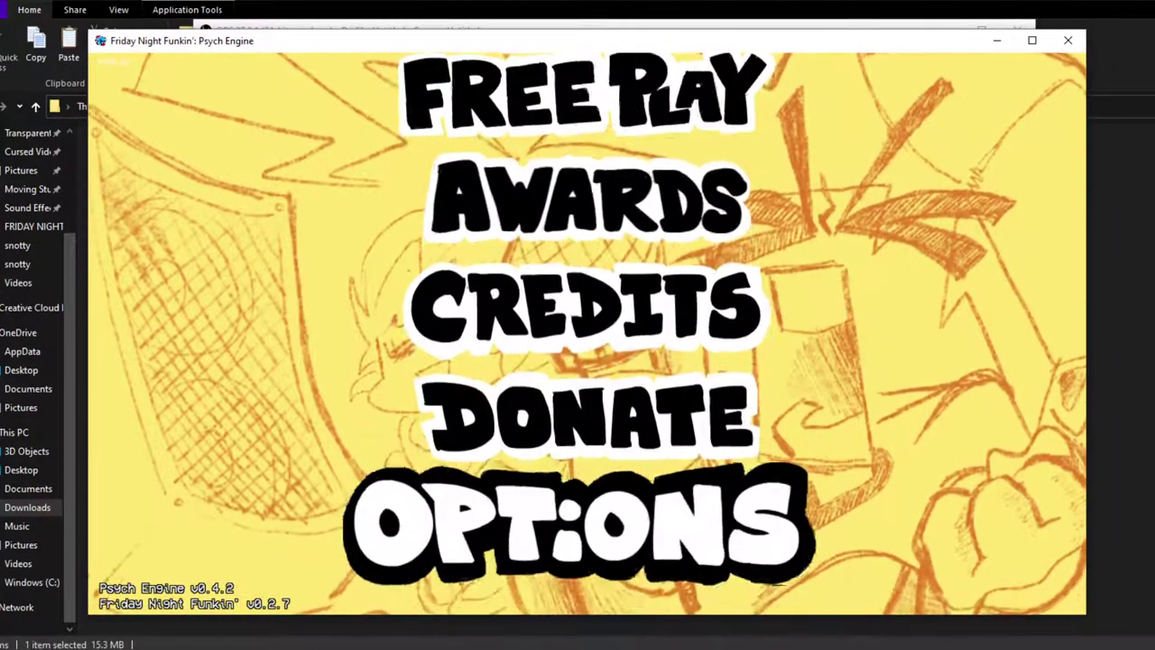
Close the game and look in the stages folder inside PsychEngine's assets folder.
left_click(1068, 40)
left_click(946, 30)
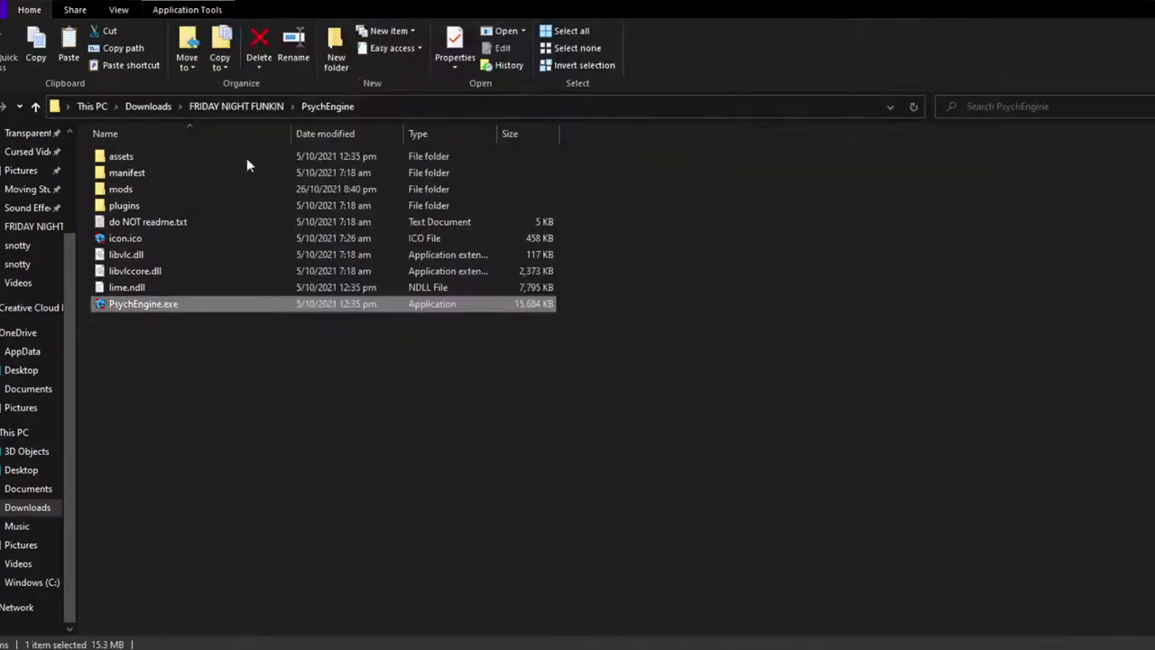
left_click(213, 158)
double_click(212, 158)
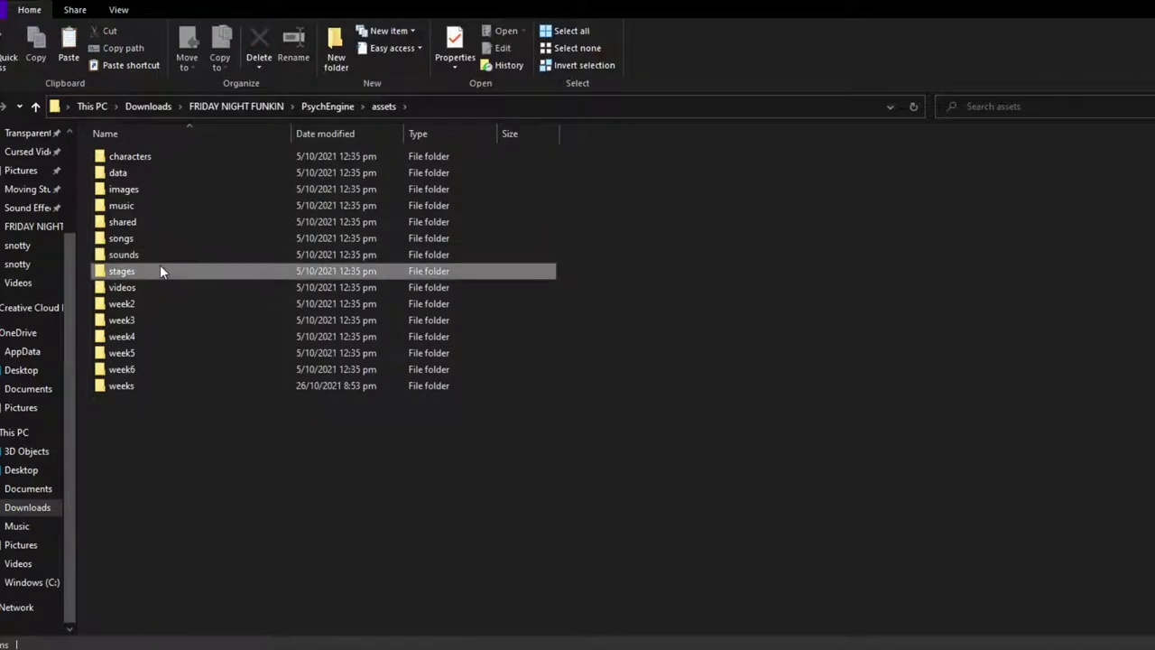
double_click(159, 266)
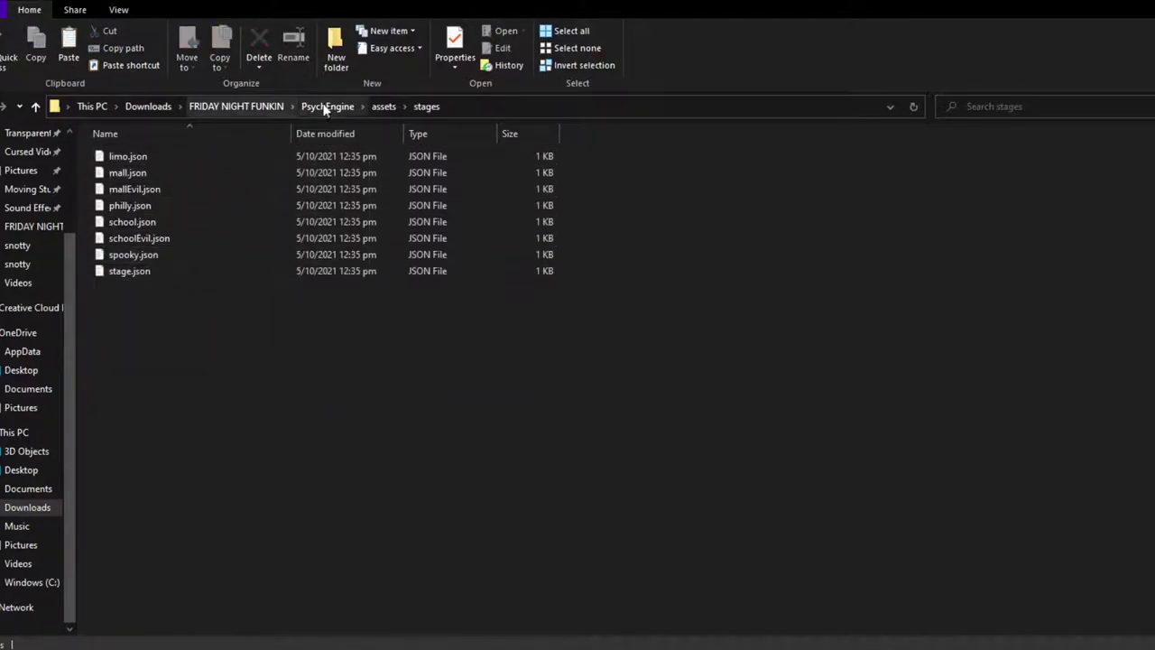
Check the images folder in assets and open the images folder inside assets/shared.
left_click(383, 105)
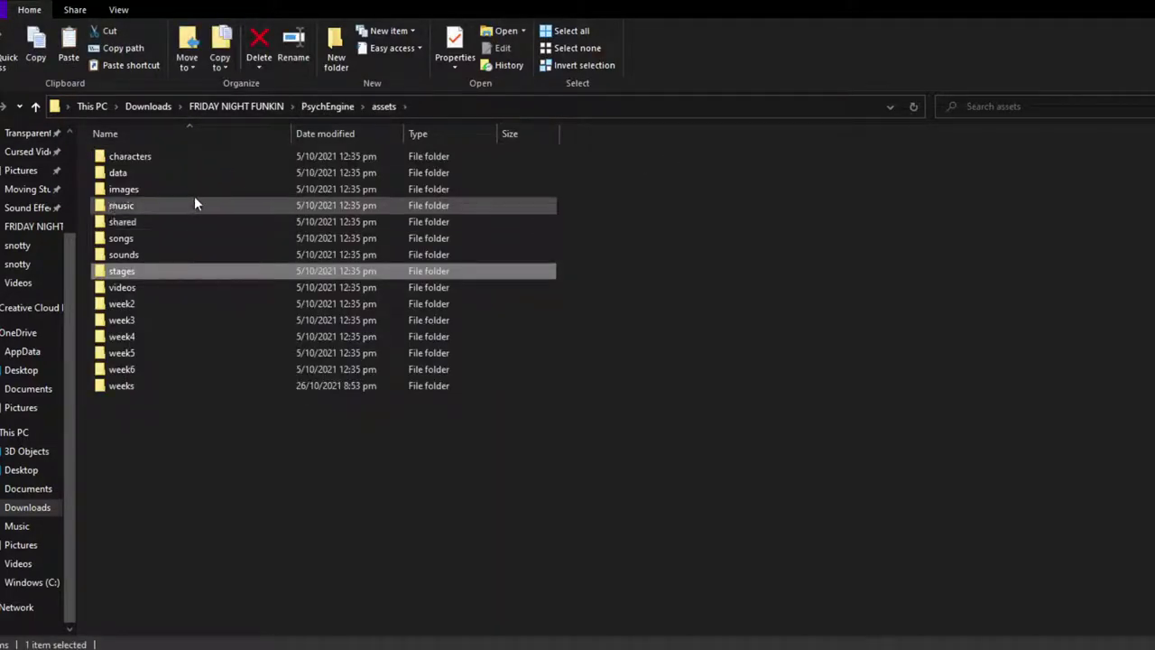
left_click(195, 192)
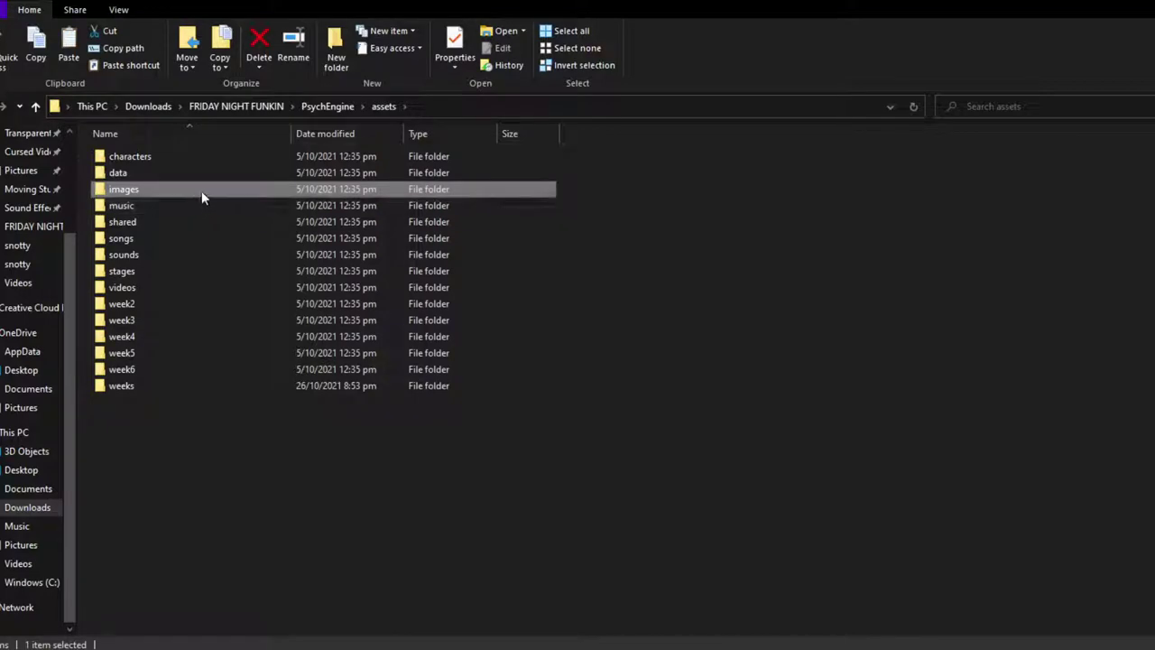
double_click(200, 192)
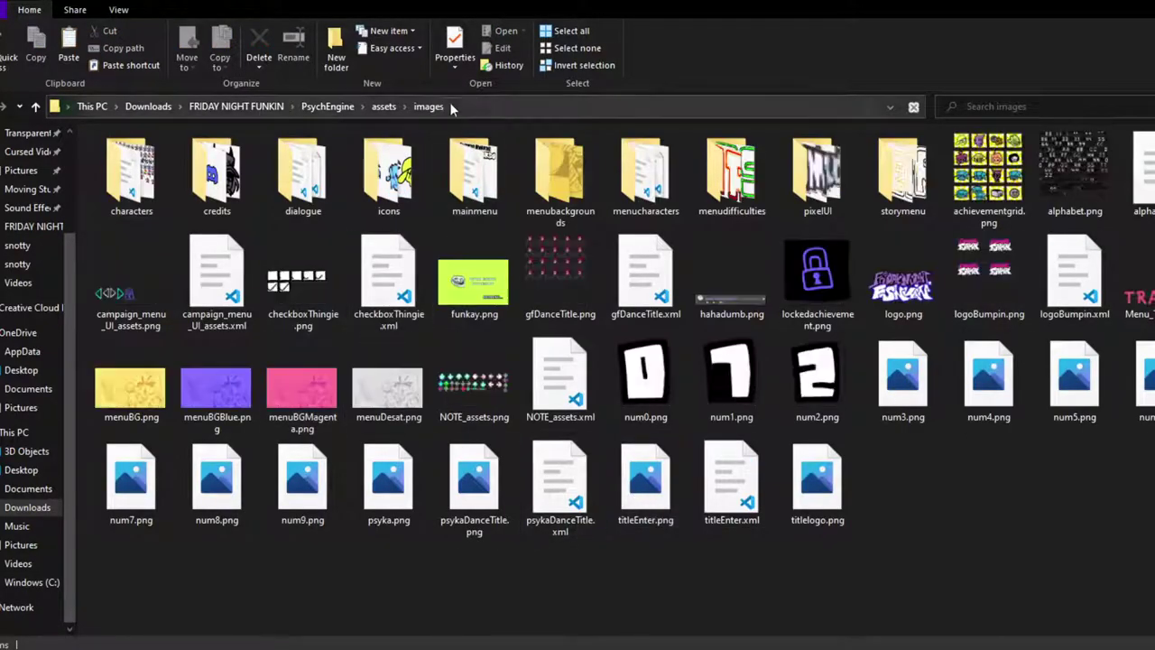
left_click(383, 105)
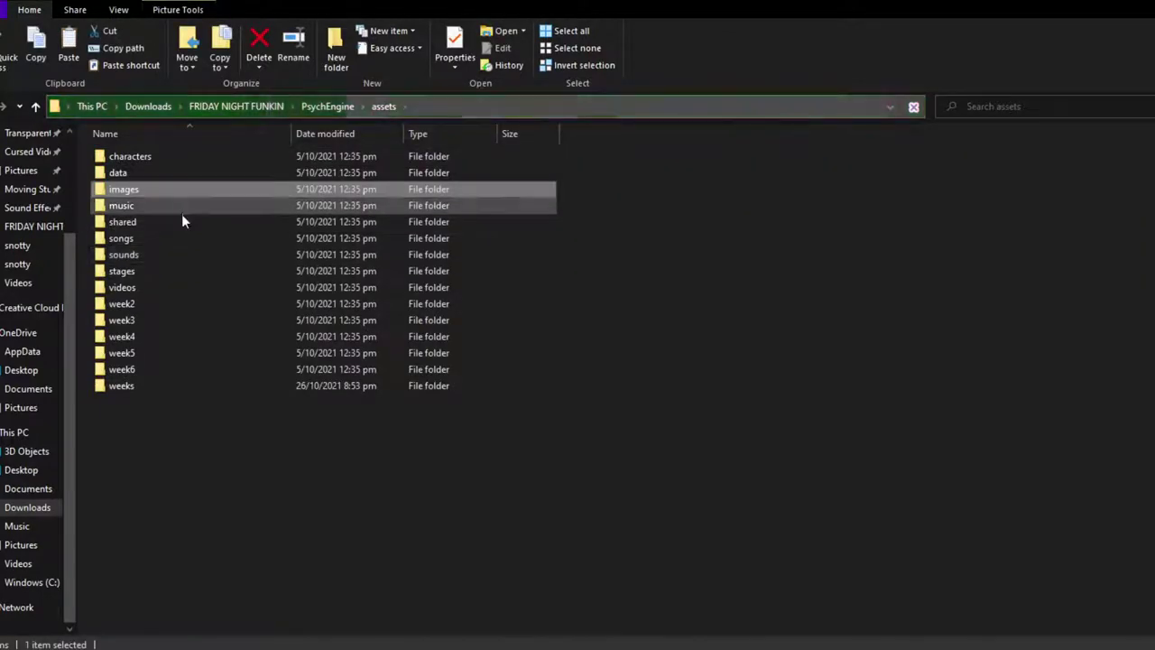
double_click(181, 216)
double_click(318, 157)
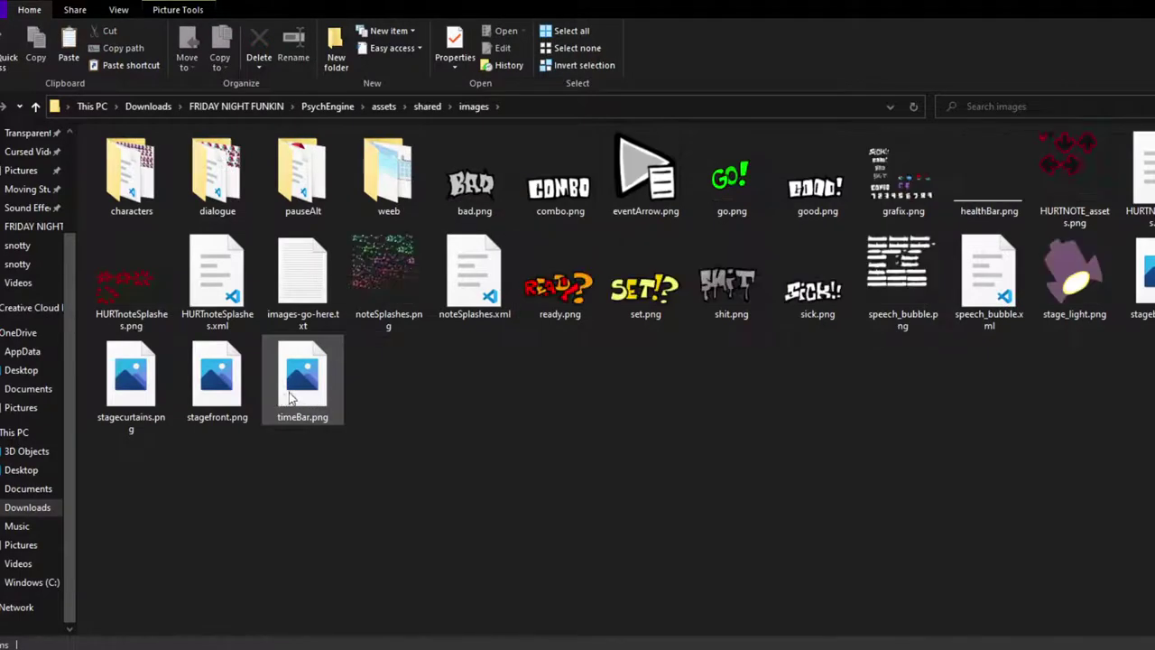
Delete stage_light.png and stagecurtains.png from the assets/shared/images folder.
left_click(294, 398)
left_click(210, 370)
left_click(209, 369)
left_click(149, 381, "ctrl")
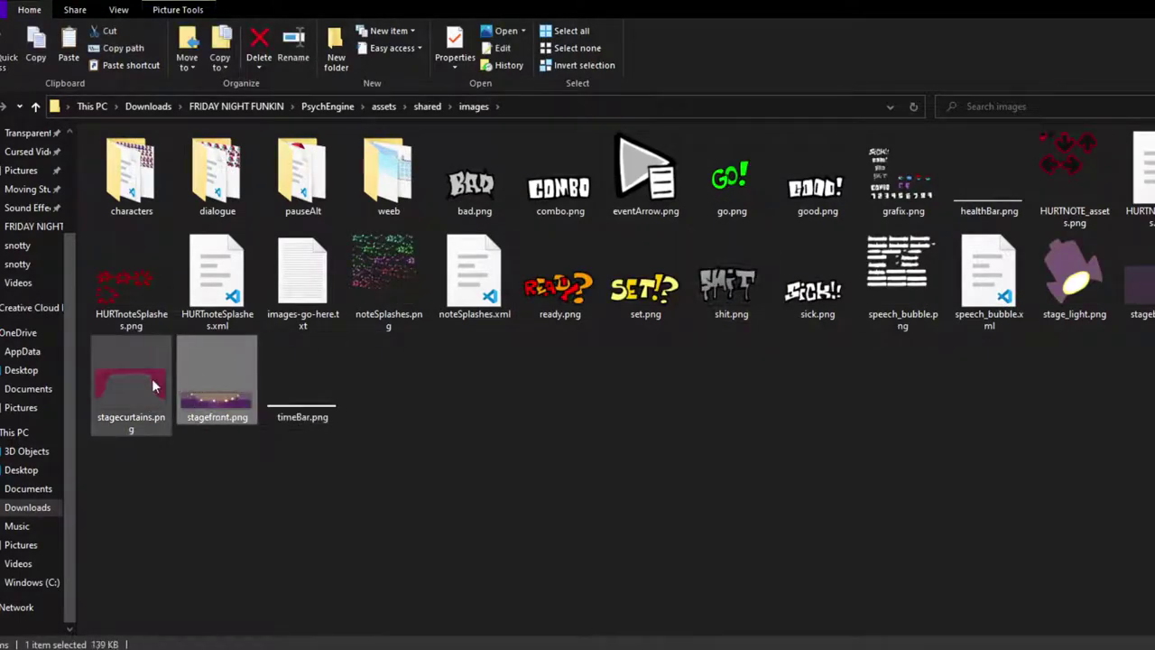
left_click(1078, 293, "ctrl")
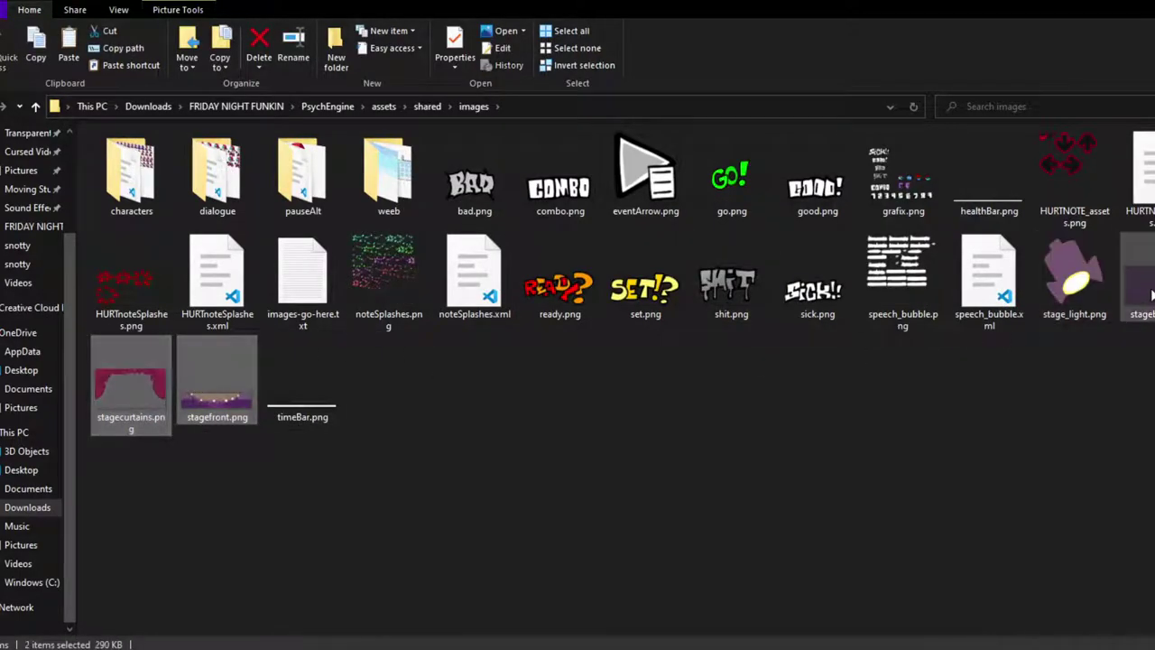
left_click(1074, 287)
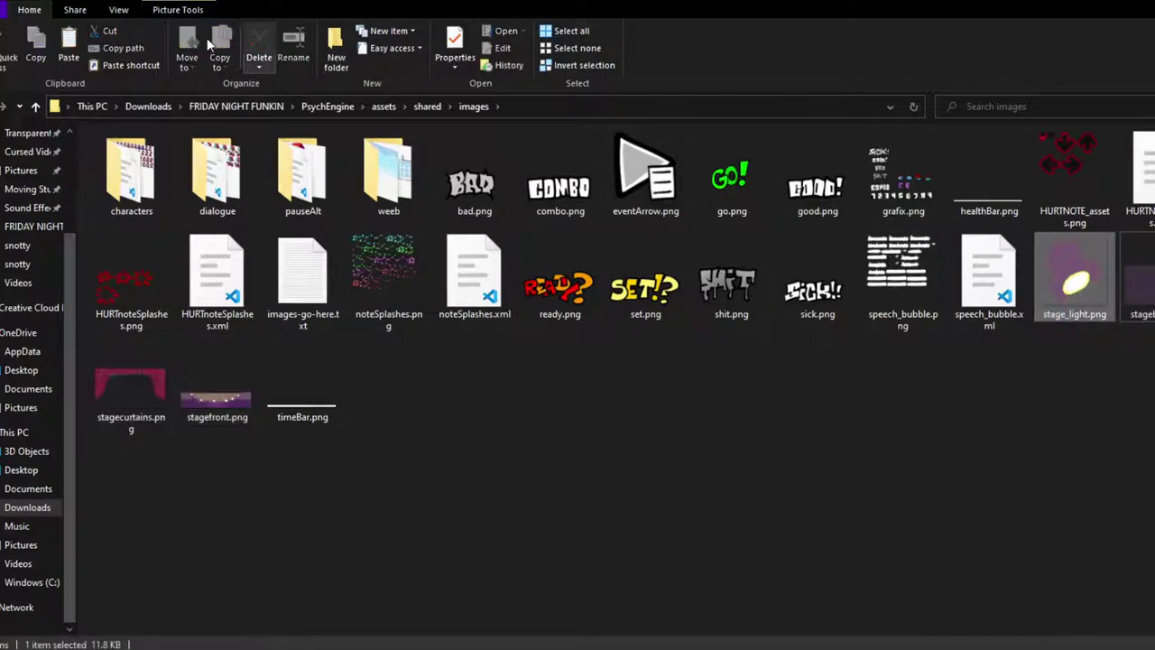
left_click(258, 40)
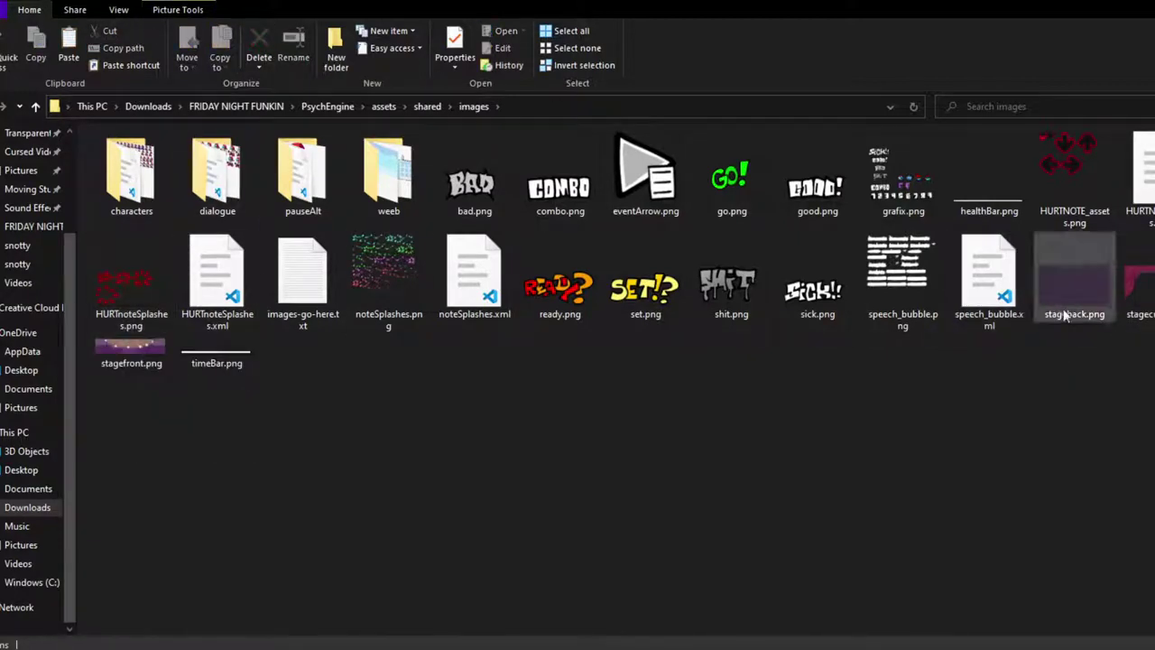
left_click(1136, 293)
left_click(261, 45)
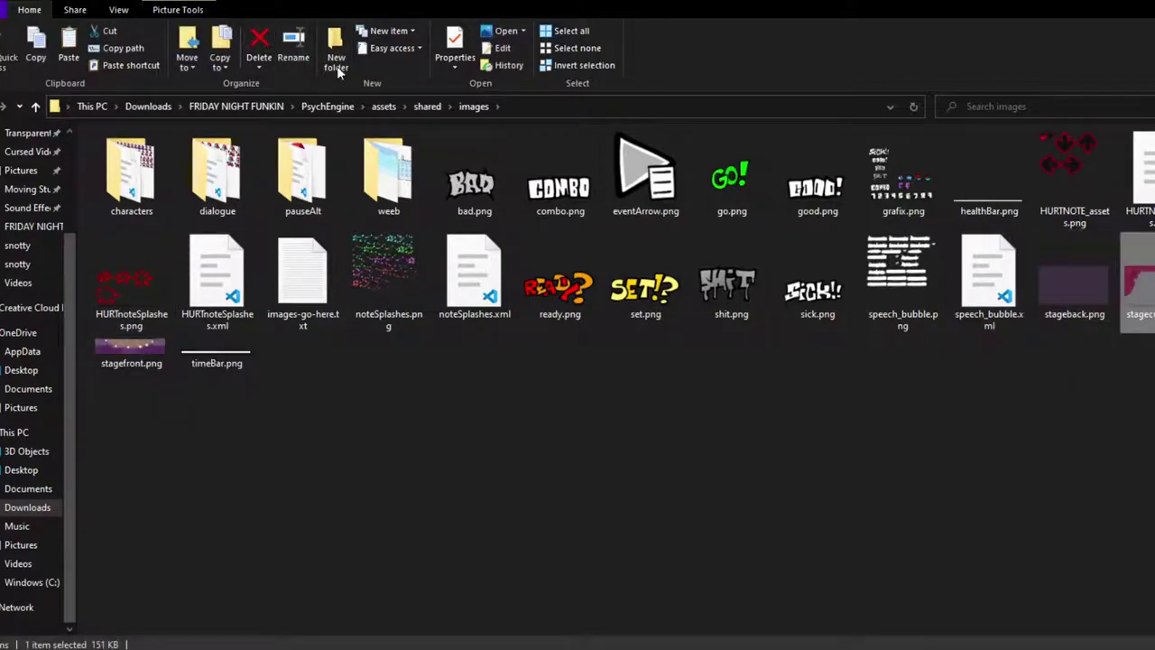
left_click(1069, 287)
left_click(1139, 280, "ctrl")
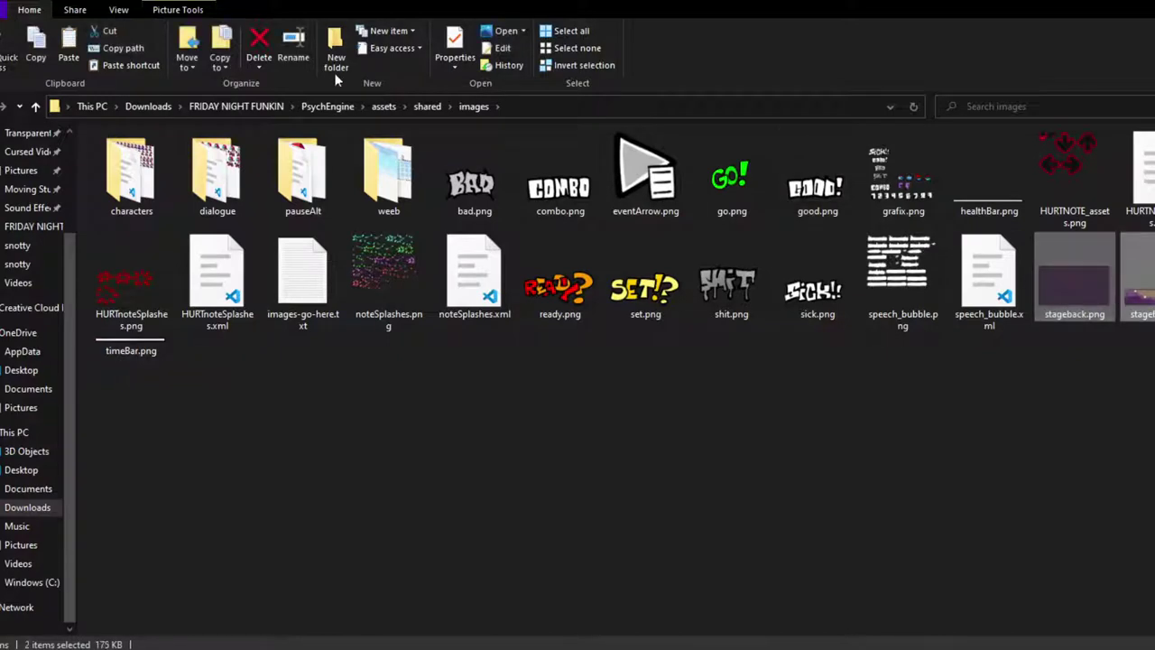
left_click(525, 32)
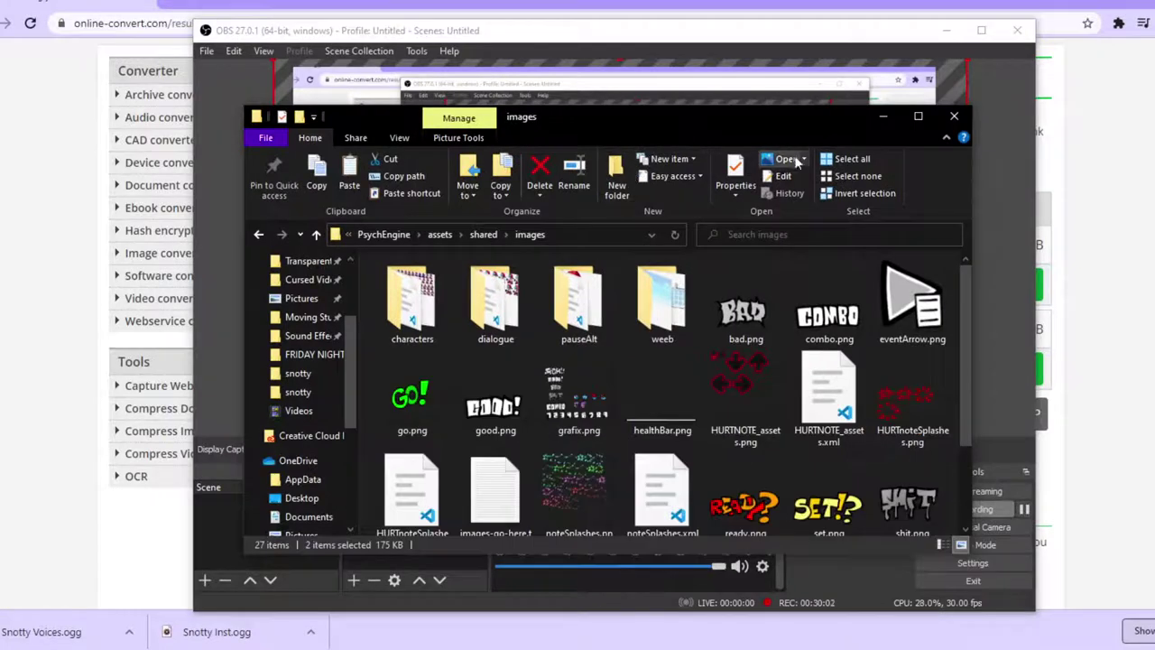
scroll(837, 360, "down", 2)
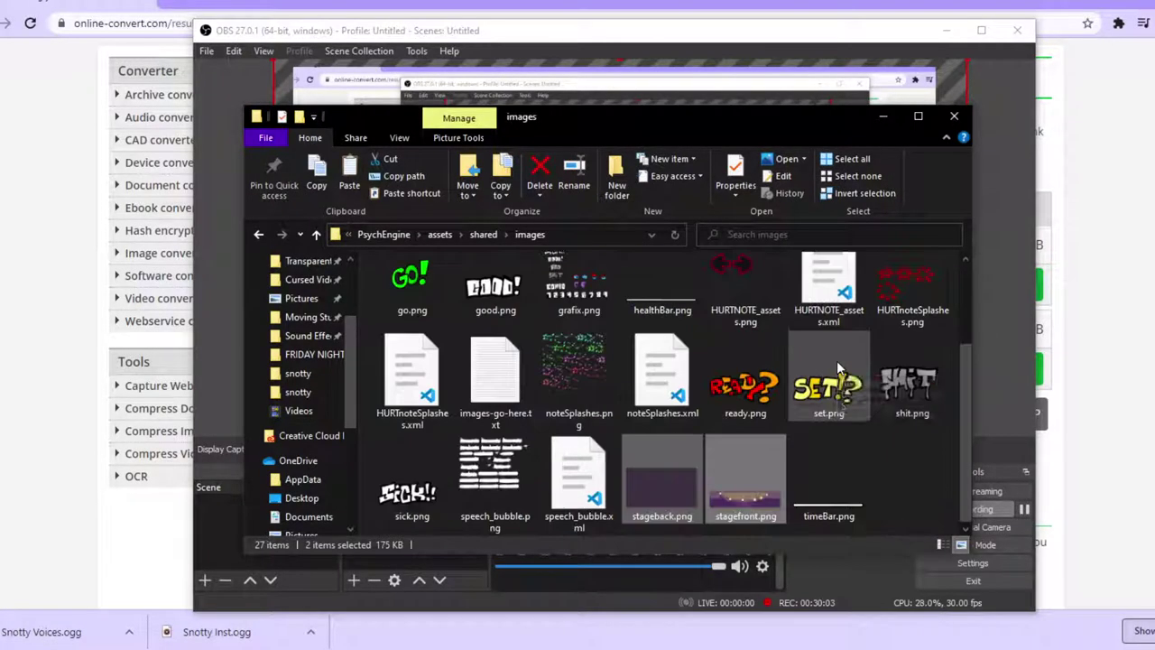
left_click(802, 159)
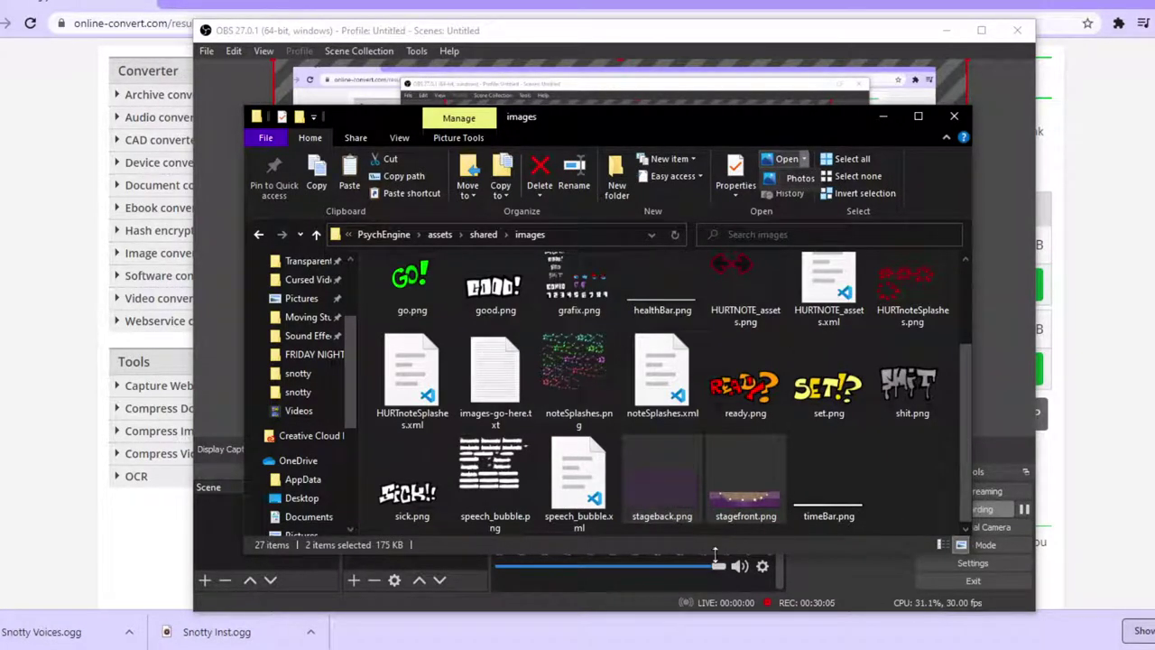
left_click(770, 491)
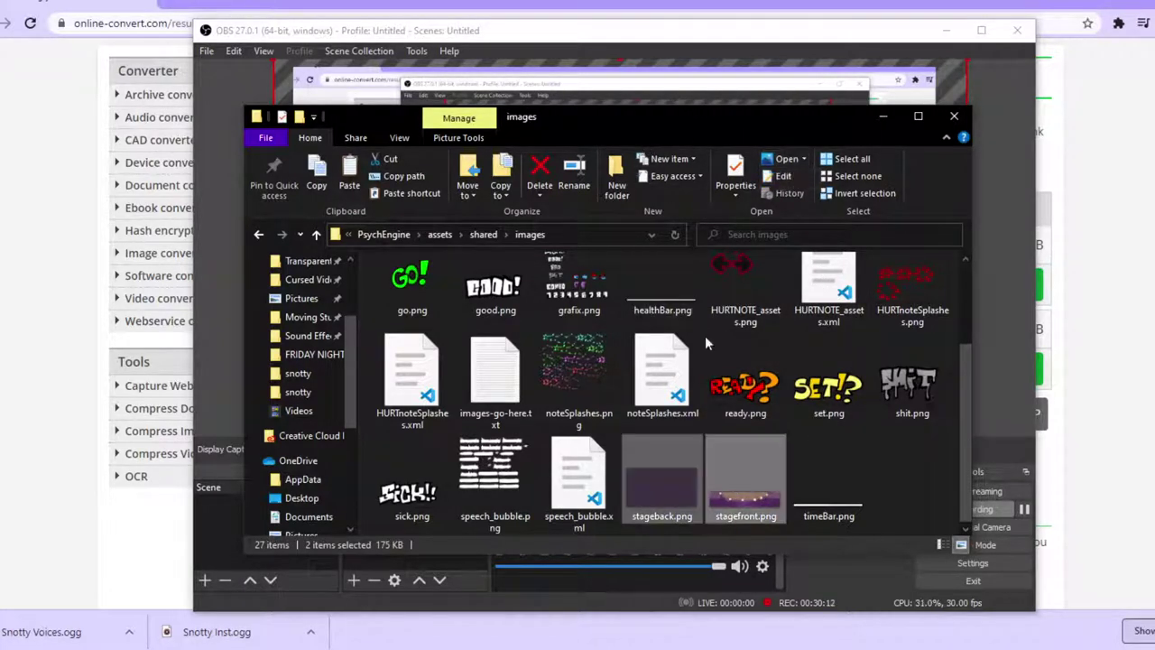
Delete stageback.png and stagefront.png together from the assets/shared/images folder.
left_click(855, 475)
left_click(766, 484)
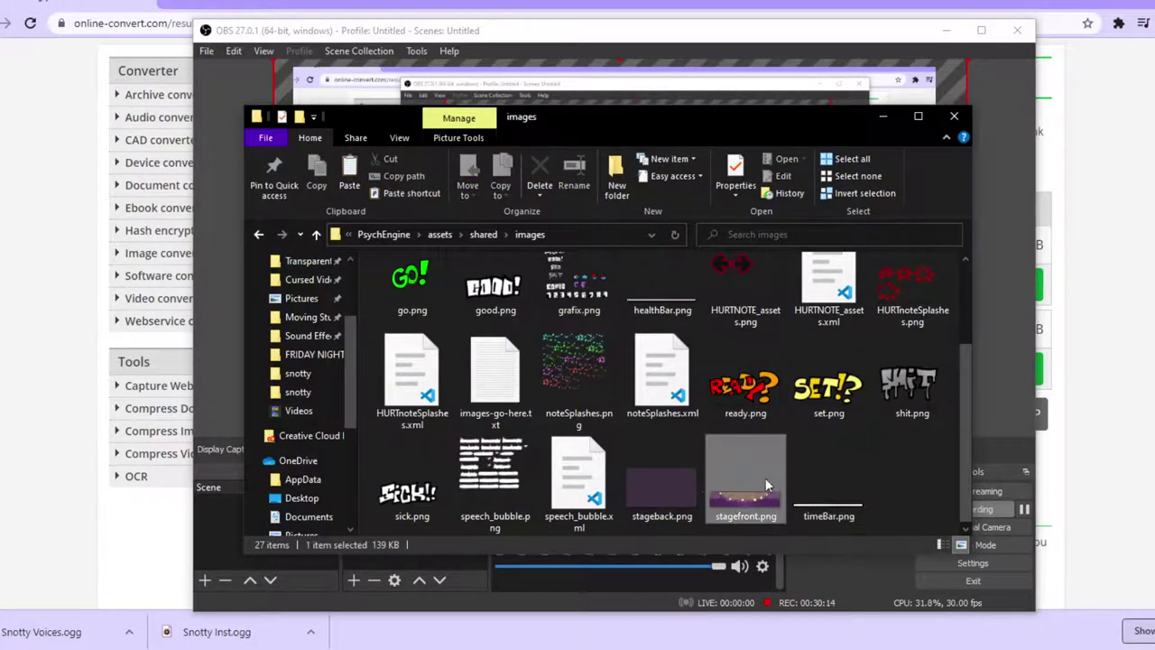
left_click(658, 488, "ctrl")
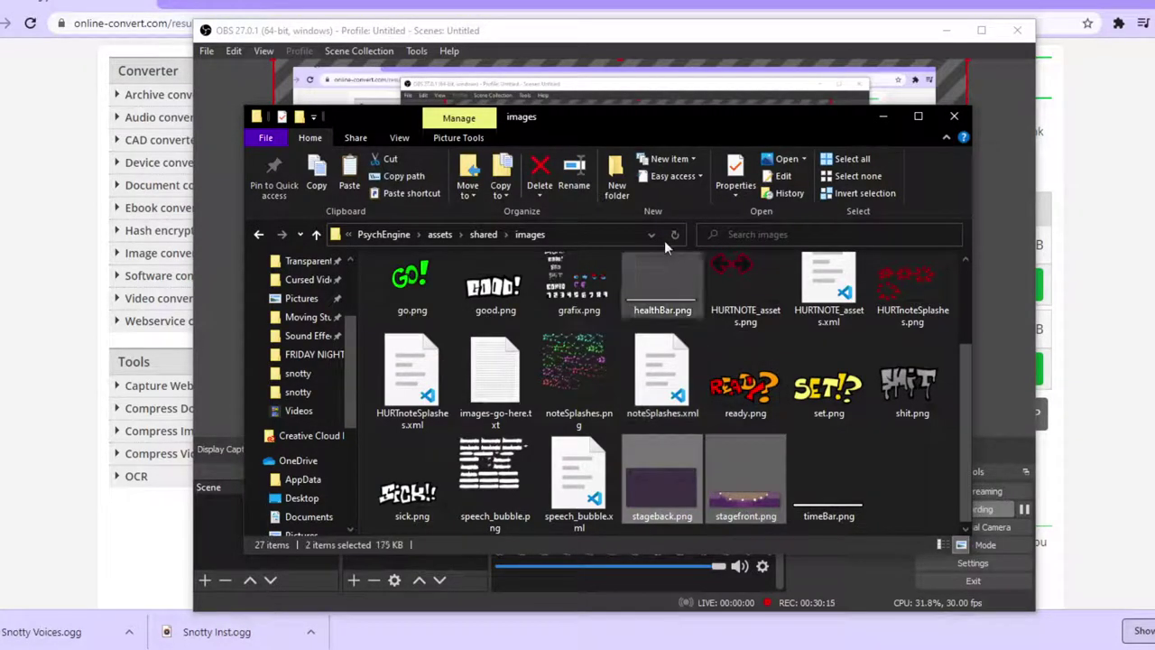
left_click(539, 172)
Return to the PsychEngine folder, launch PsychEngine.exe and maximize the game window.
left_click(477, 231)
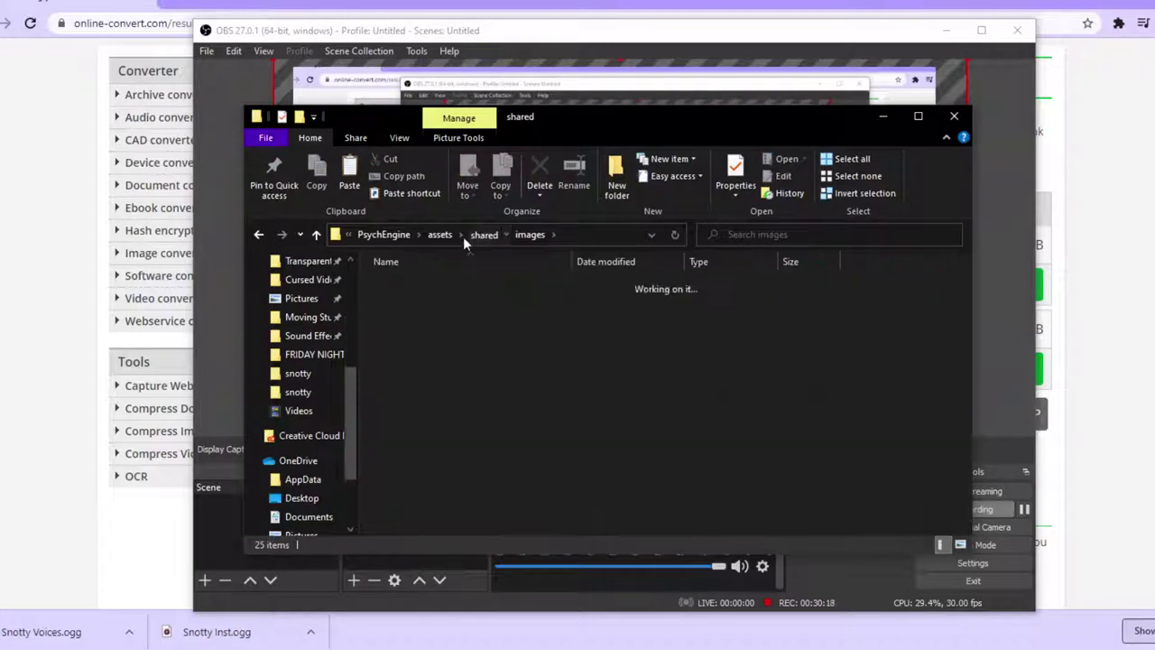
left_click(440, 235)
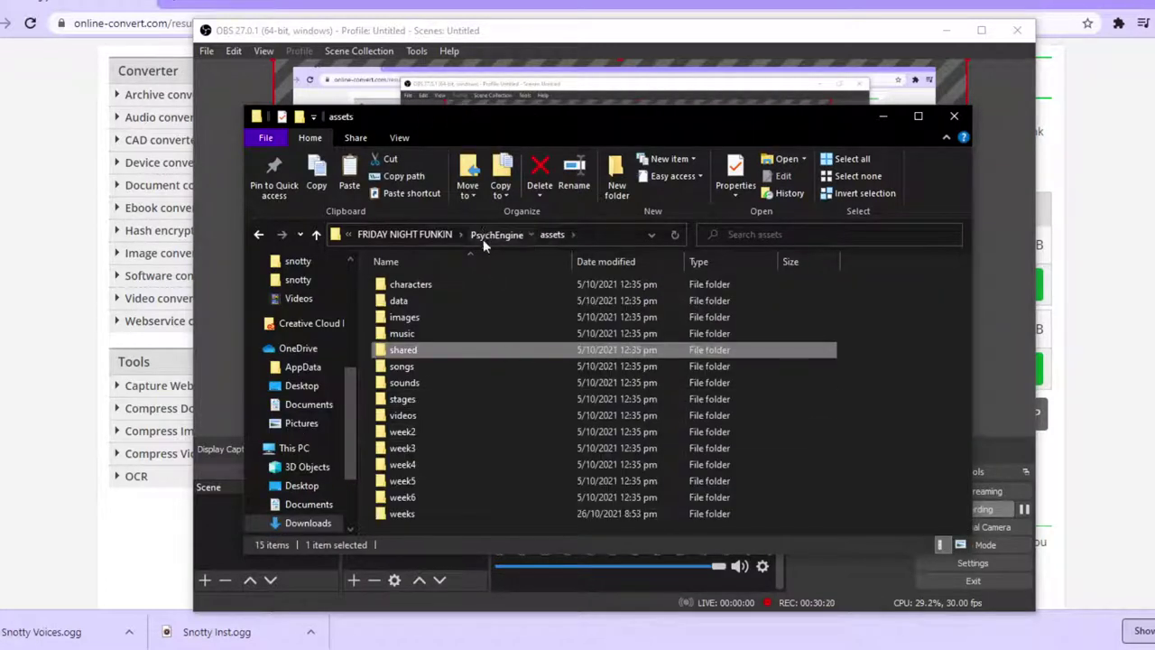
left_click(482, 236)
left_click(515, 434)
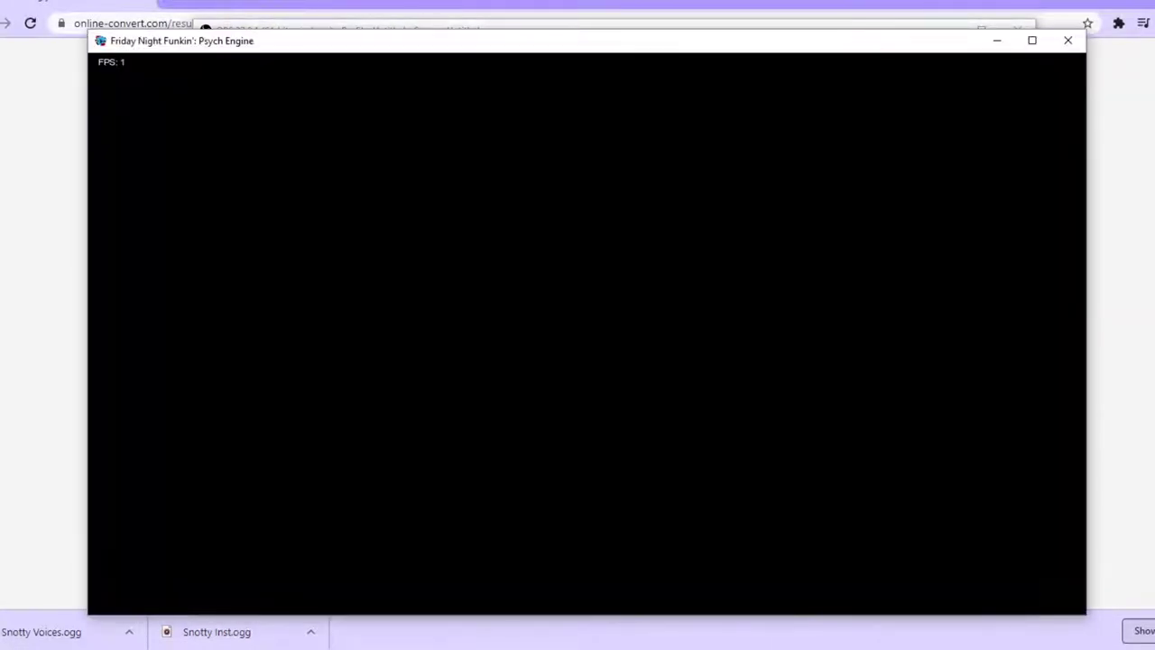
left_click(1030, 40)
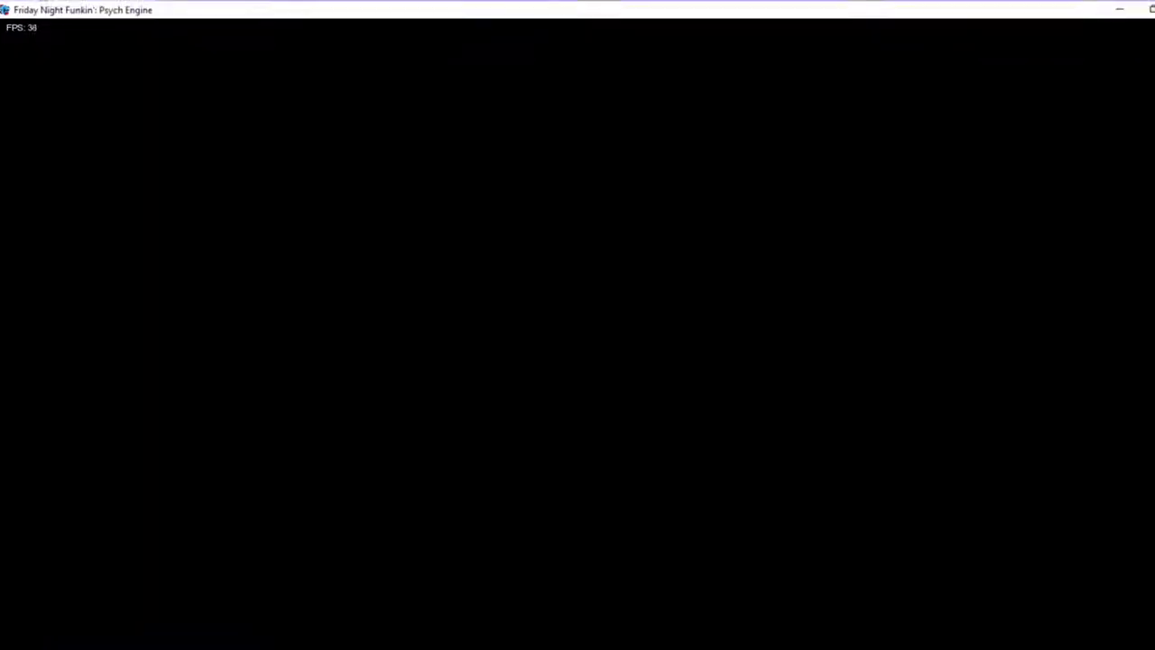
Begin the game from the title screen and open Options from the main menu.
key("Return")
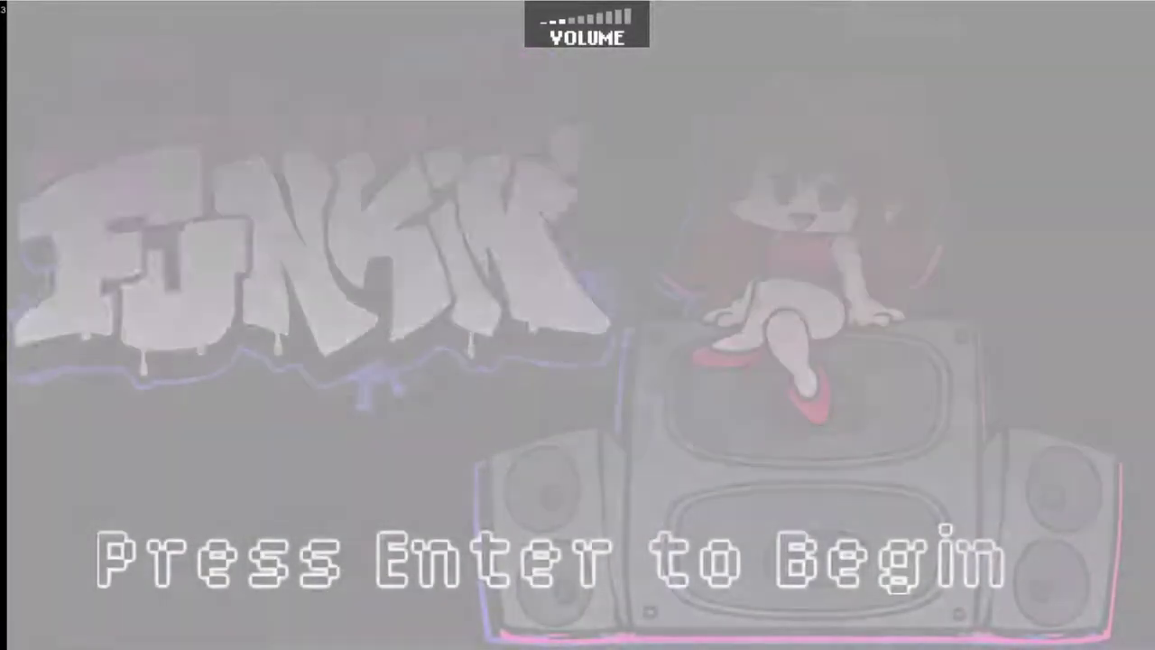
key("Up")
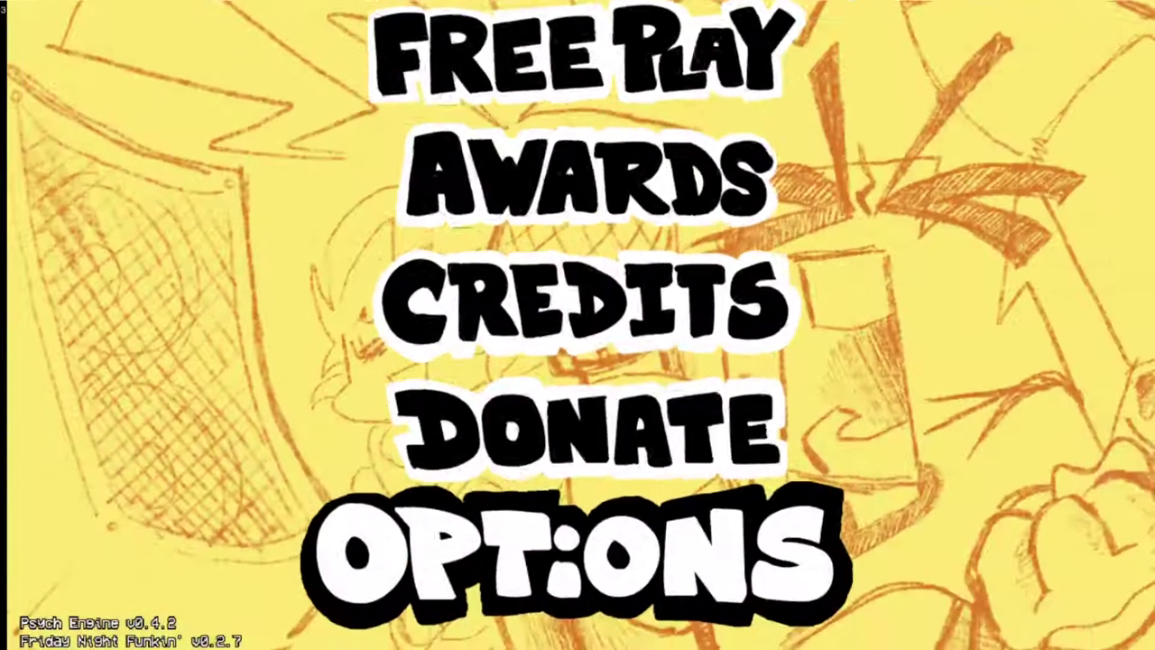
key("Return")
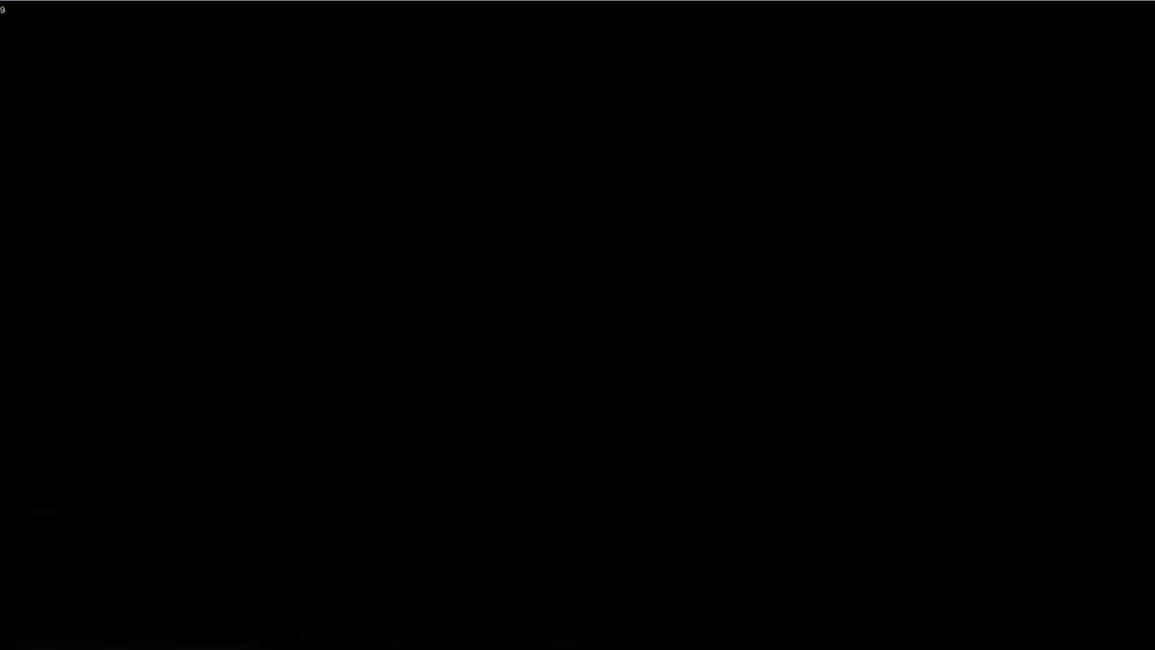
Rebind the left, down, up and right note controls to Q, W, O and P, and return to the main menu.
key("Return")
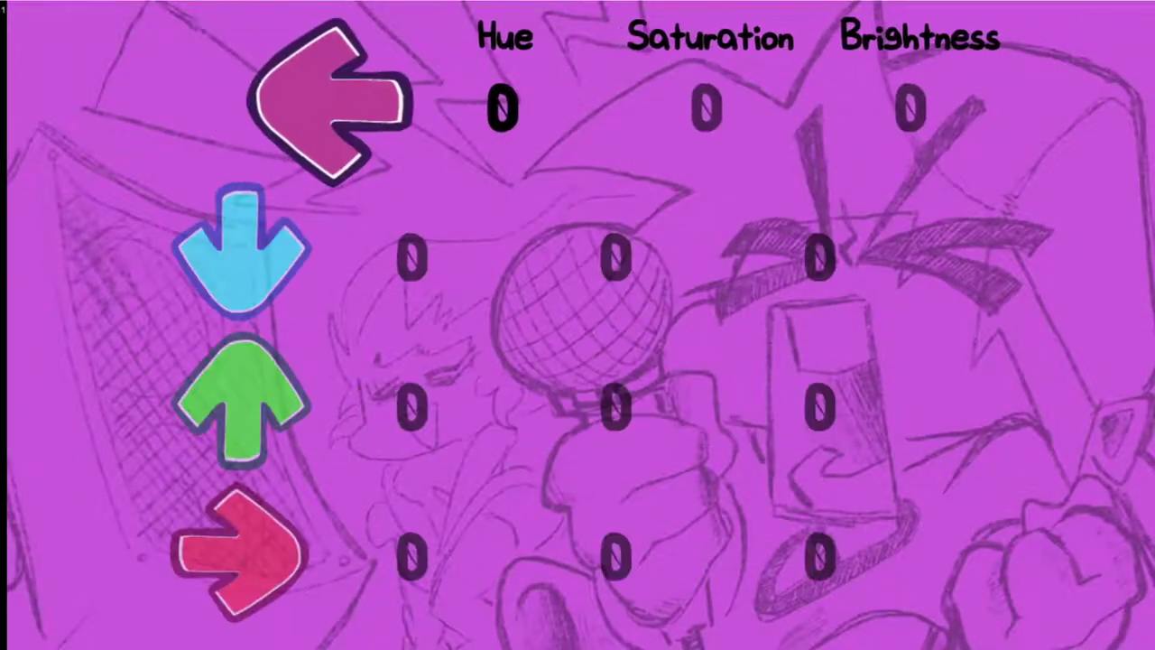
key("Escape")
key("Down")
key("Return")
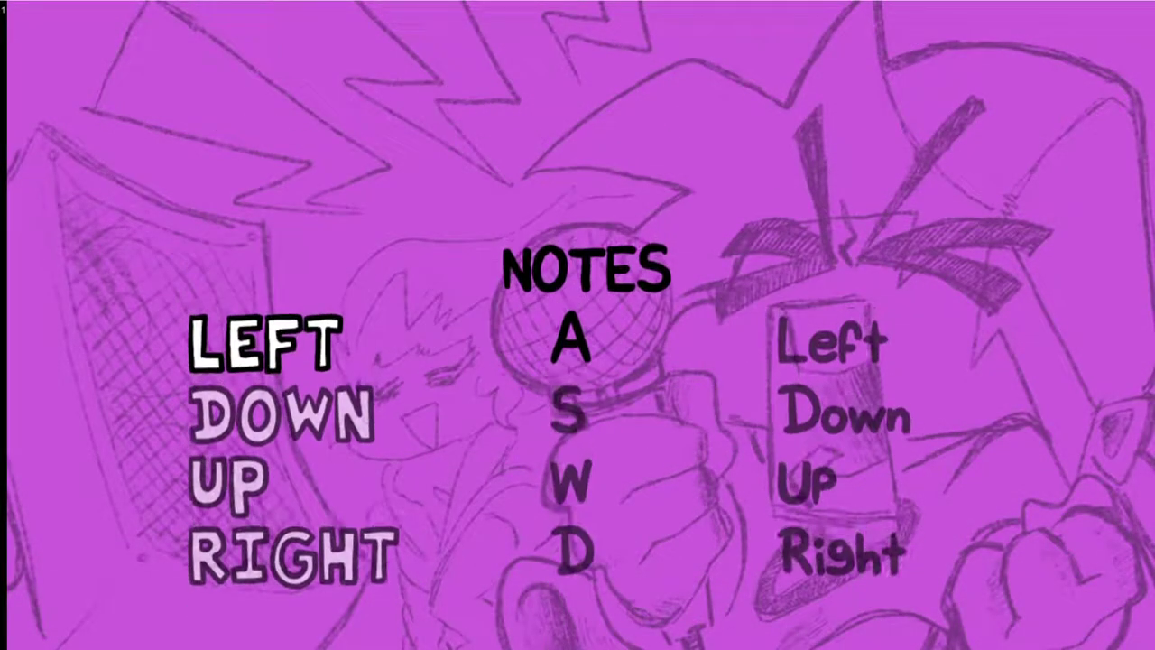
key("Down")
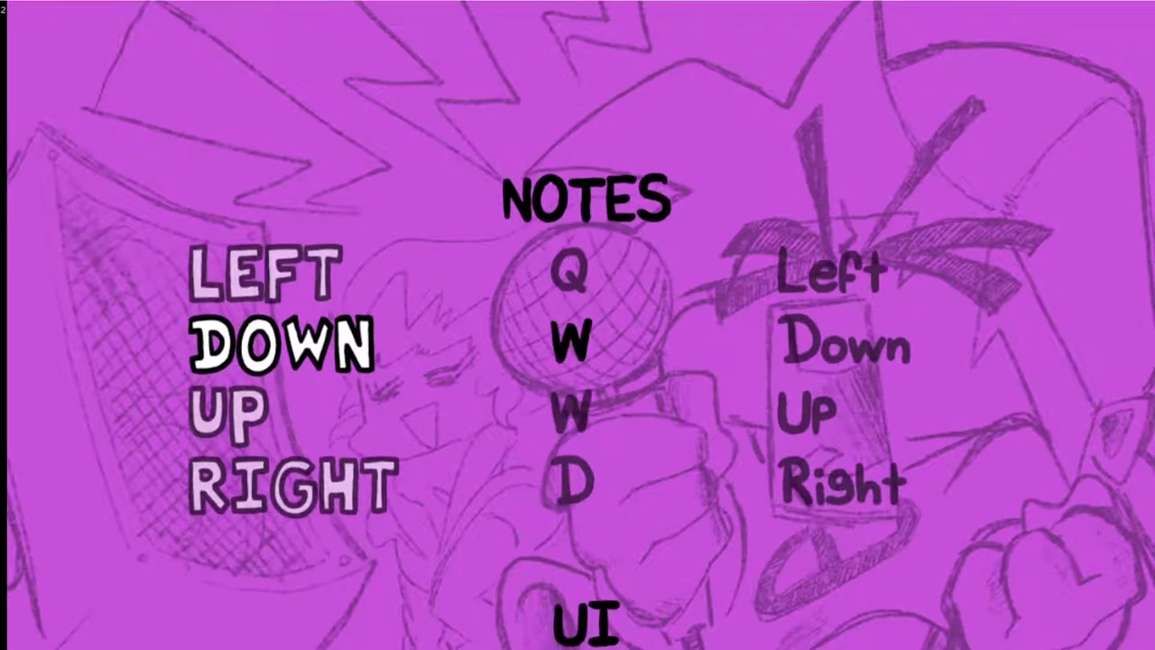
key("Down")
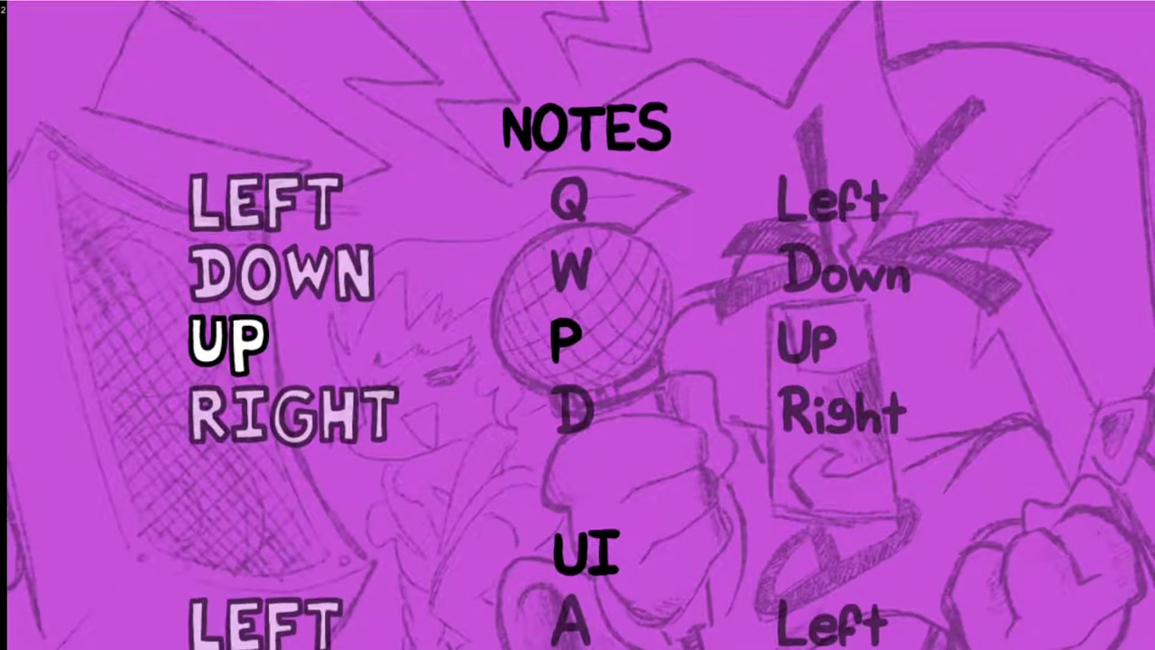
key("o")
key("Down")
key("Return")
key("p")
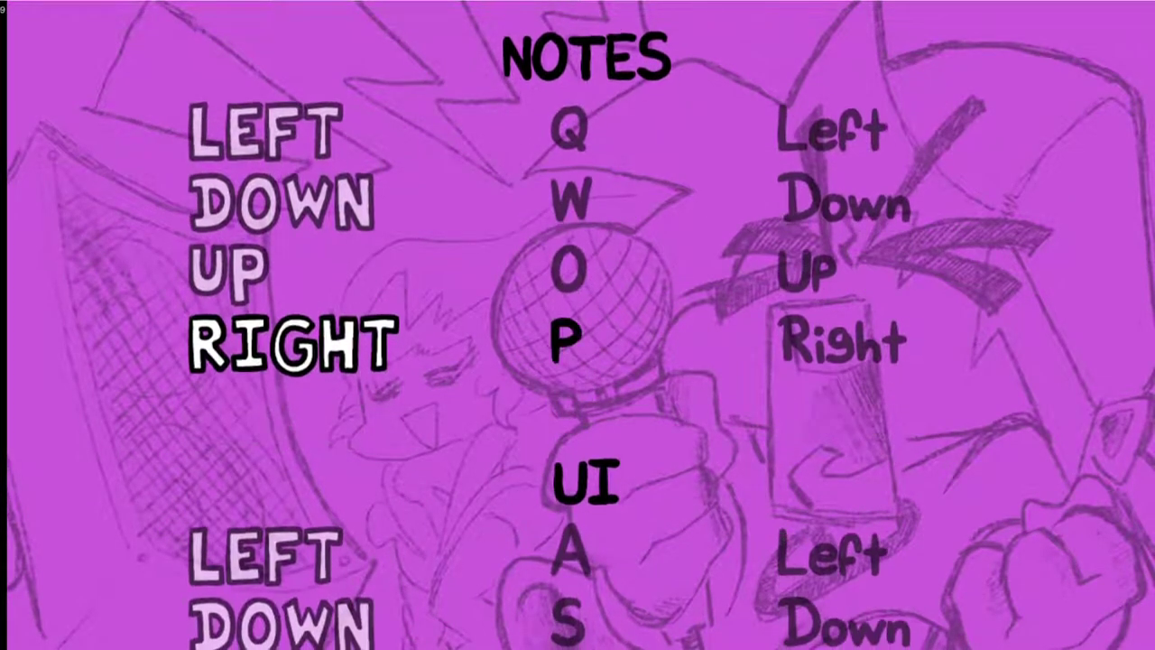
key("Escape")
key("Escape")
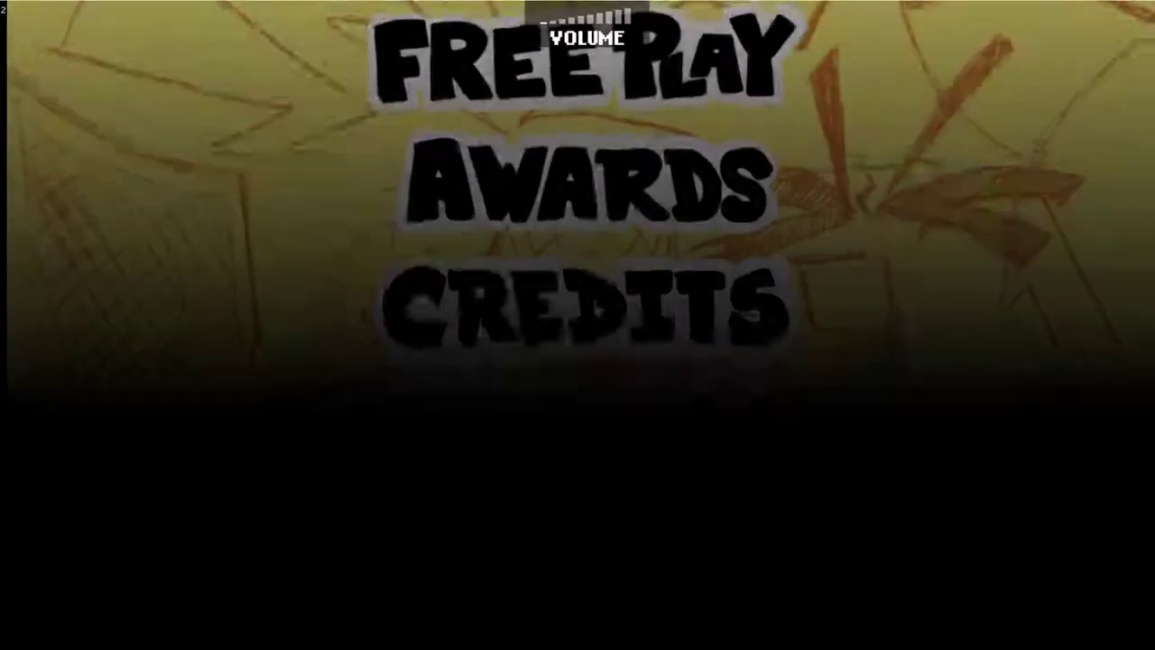
Start Week 1 with the Snotty track in Story Mode on Hard difficulty and lower the game volume.
key("Down")
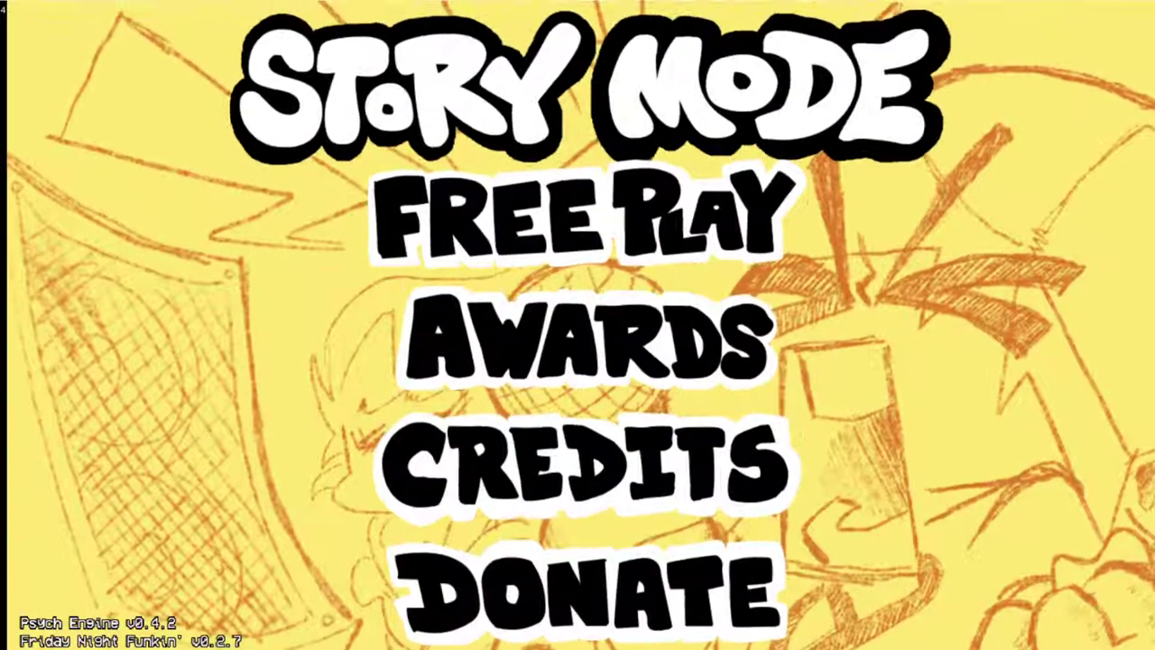
key("Return")
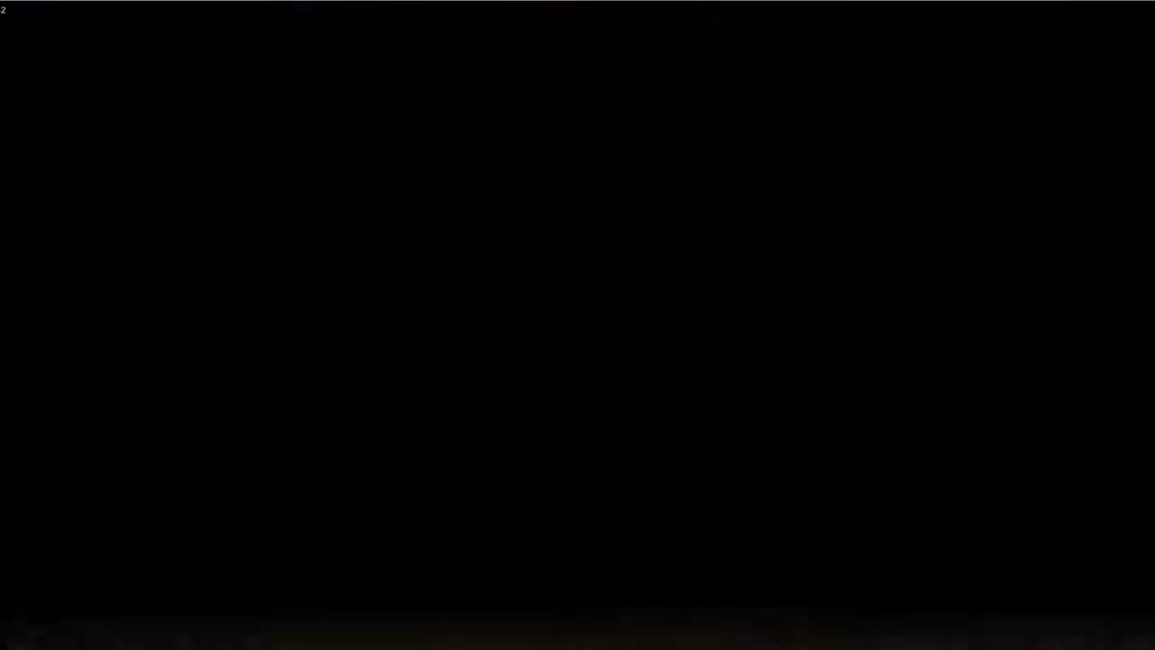
key("Right")
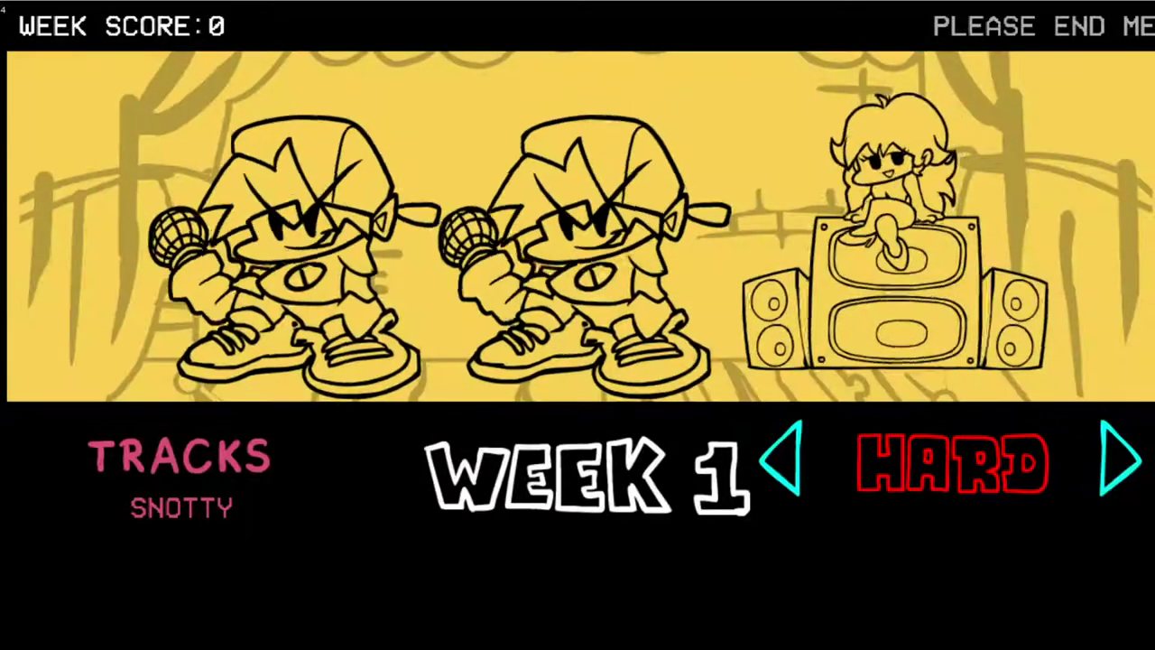
key("Return")
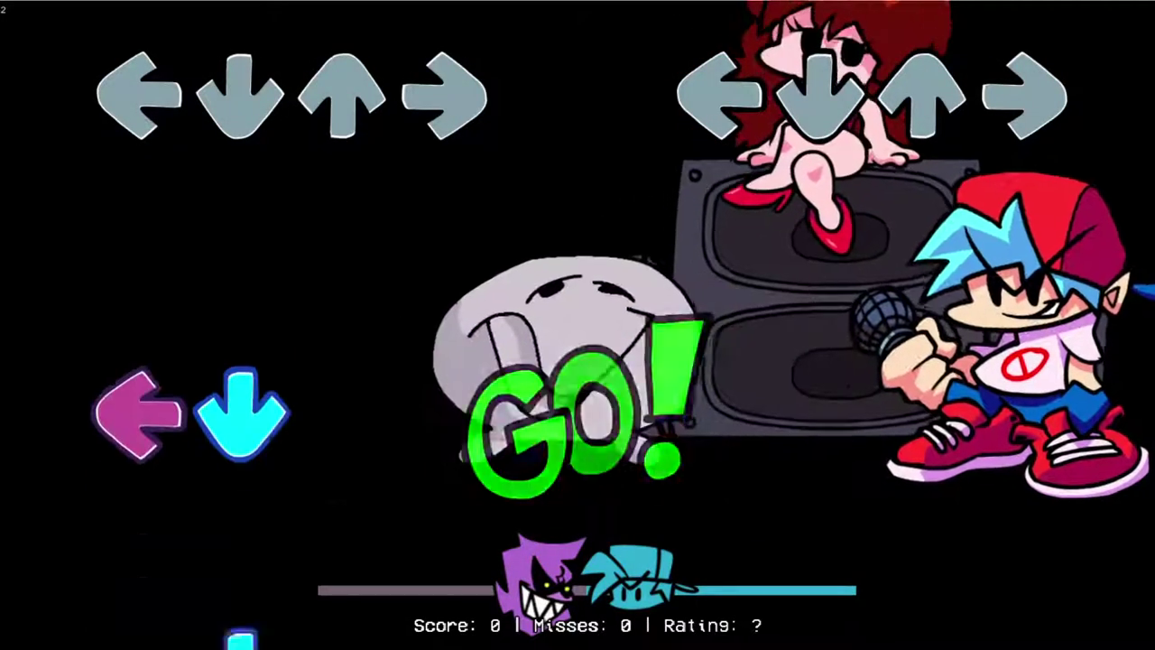
key("minus")
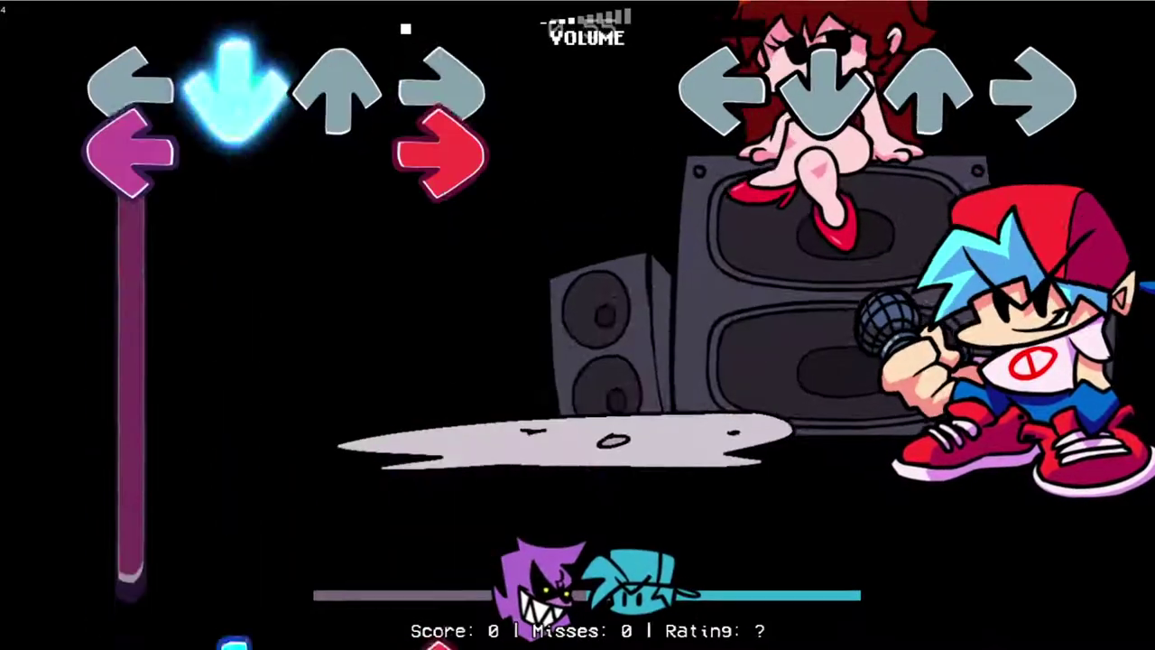
Playtest the Snotty song by hitting the player's left, down, up and right notes as they reach the receptors.
key("Left")
key("Down")
key("Down")
key("Left")
key("Up")
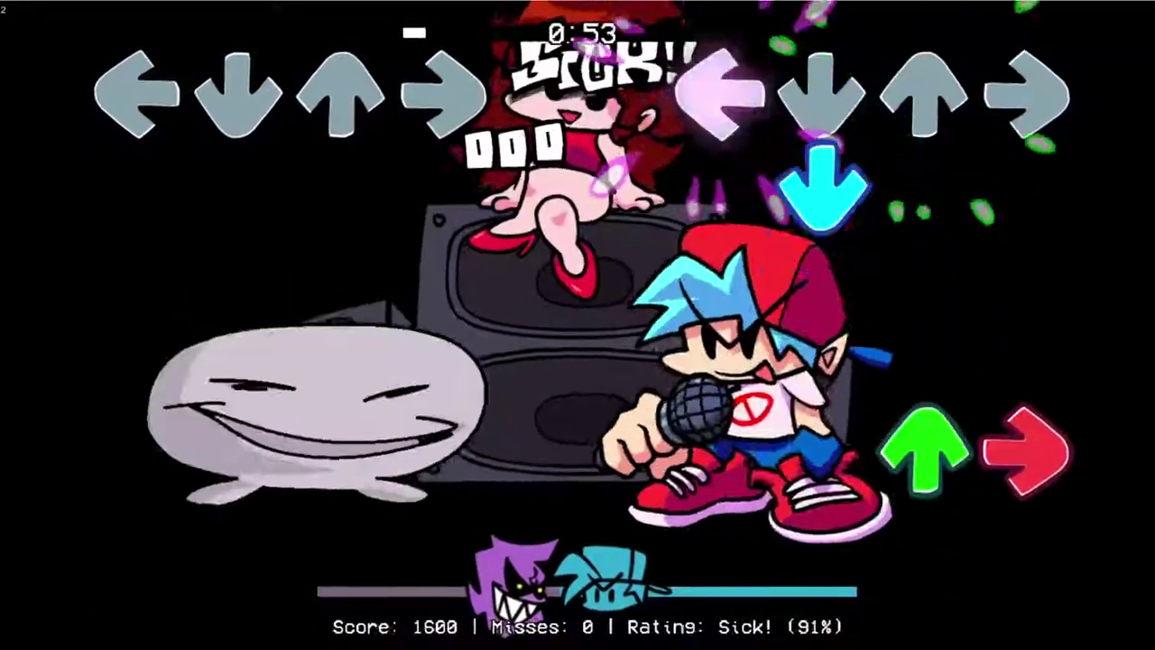
key("Down")
key("Up")
key("Right")
key("Right")
key("Left")
key("Down")
key("Right")
key("Down")
key("Up")
key("Left")
key("Right")
key("Down")
key("Right")
key("Down")
key("Up")
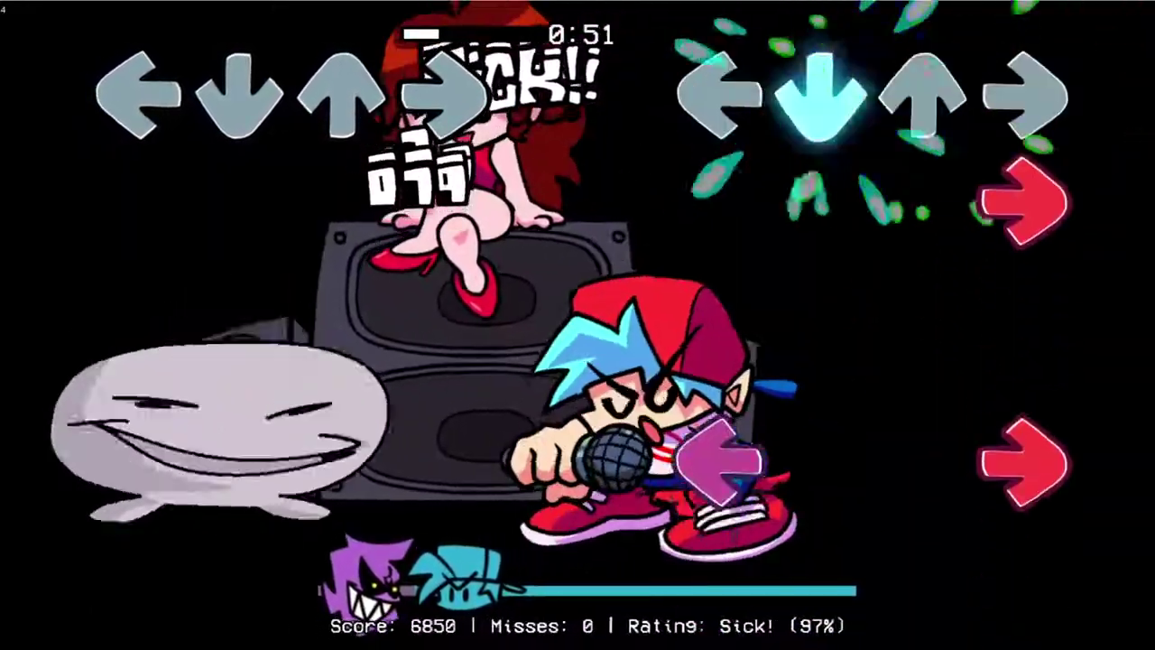
key("Right")
key("Left")
key("Right")
key("Left")
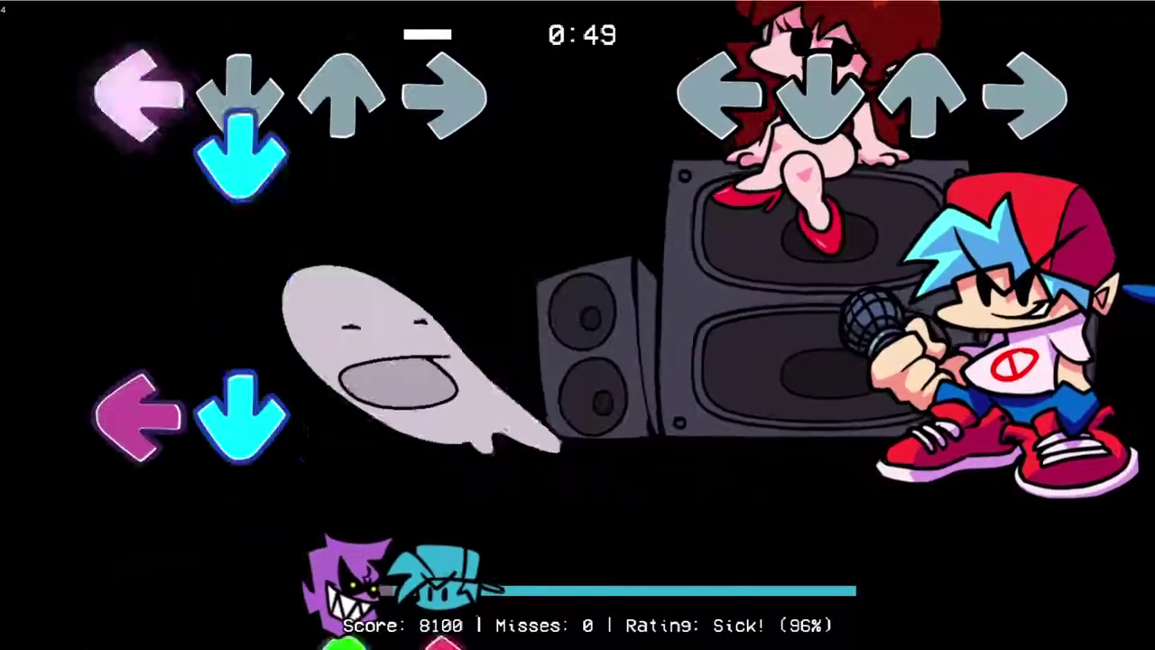
key("Left")
key("Down")
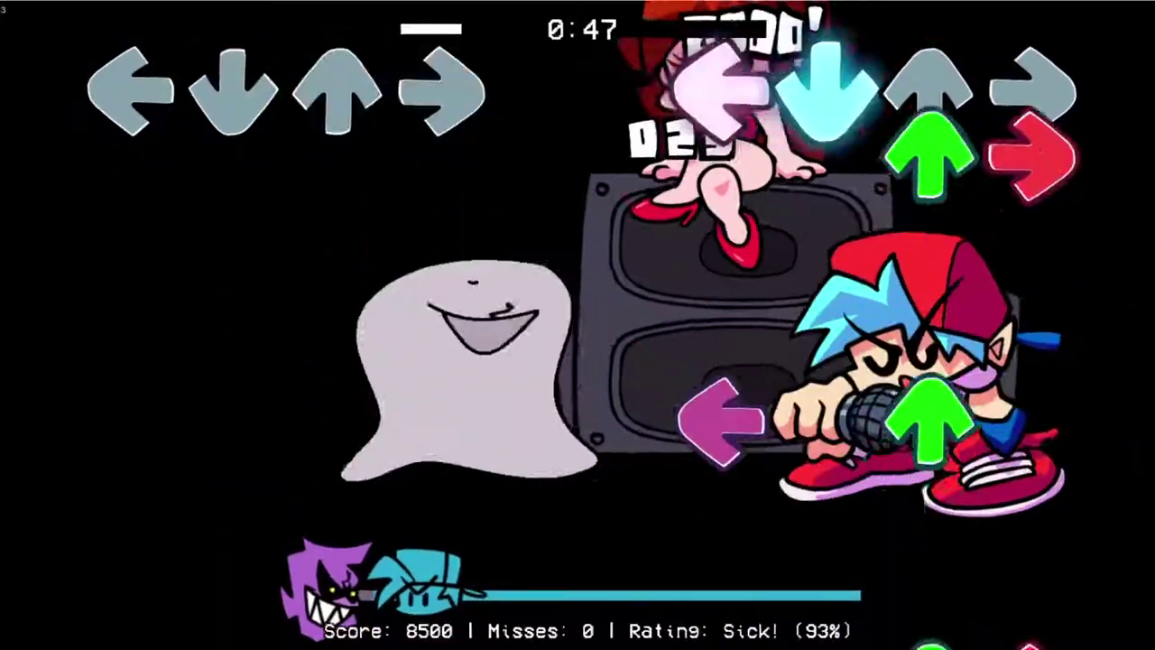
key("Up")
key("Right")
key("Right")
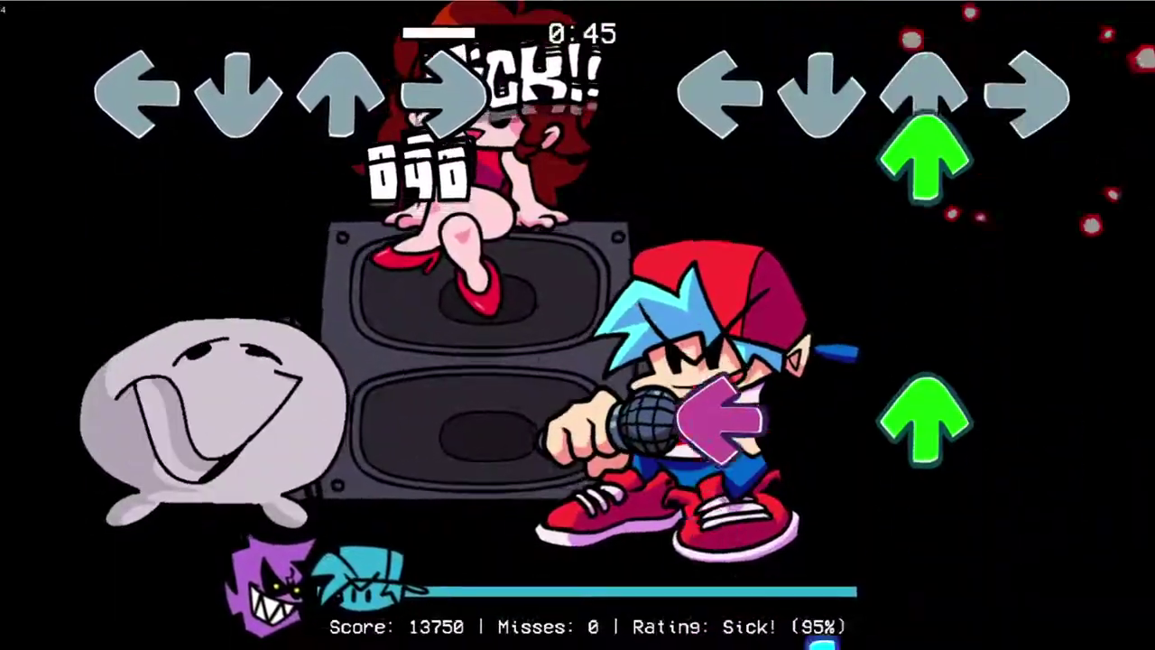
key("Up")
key("Left")
key("Up")
key("Down")
key("Up")
key("Right")
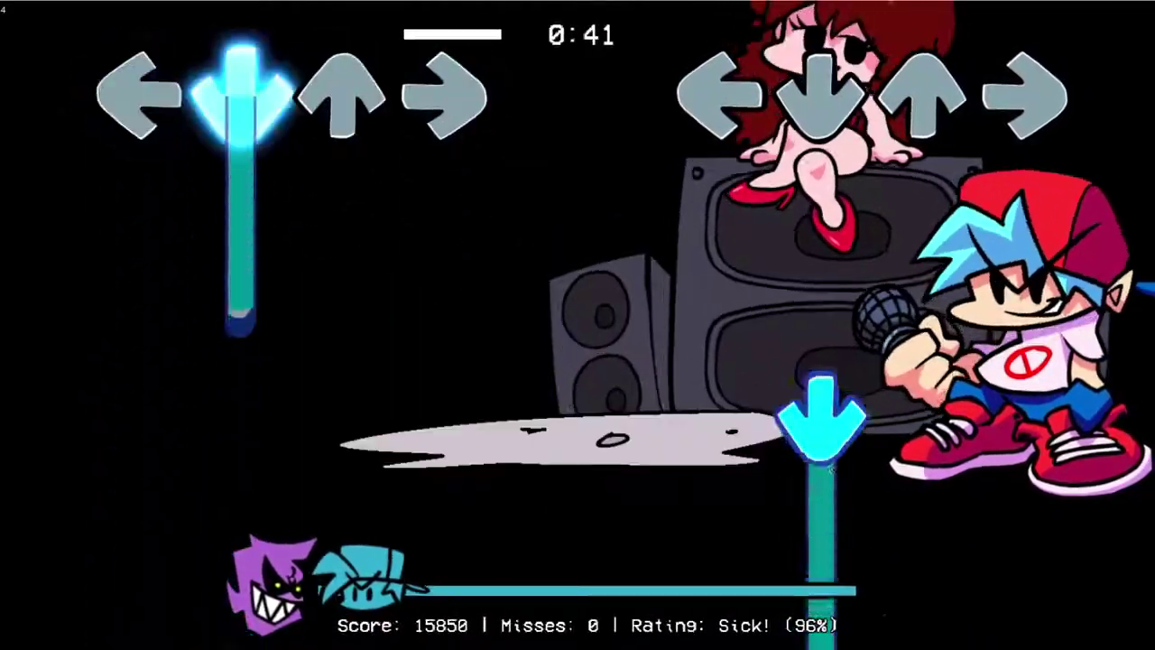
key("Down")
key("Left")
key("Down")
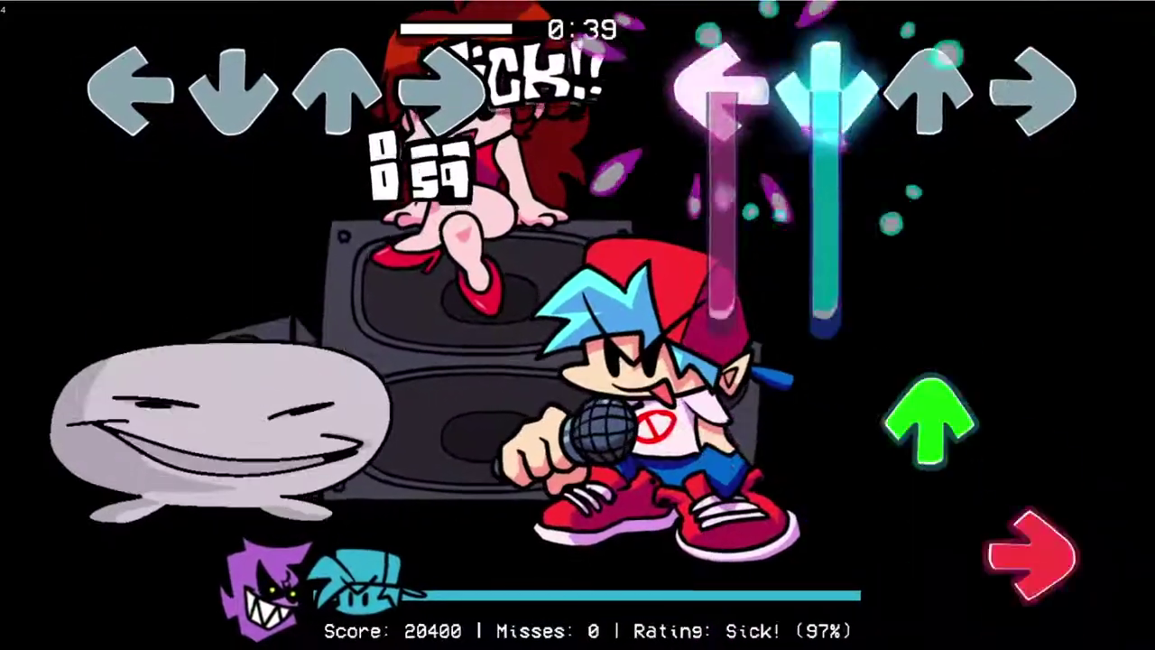
key("Up")
key("Right")
key("Left")
key("Down")
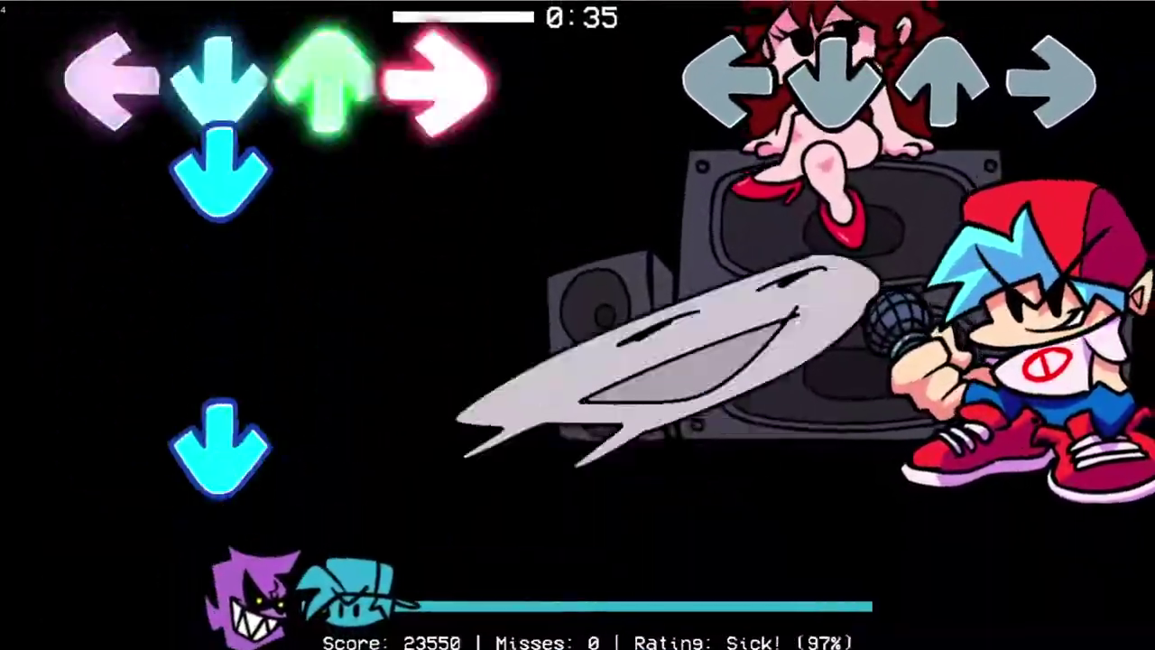
key("Left")
key("Right")
key("Up")
key("Right")
key("Down")
key("Left")
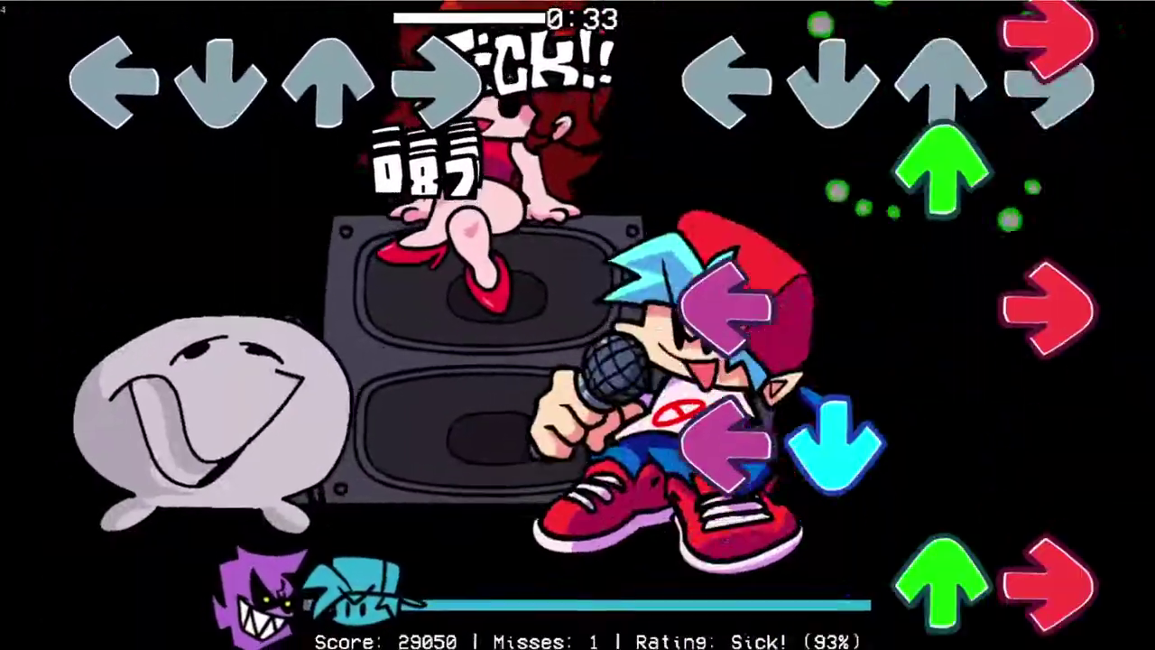
key("Right")
key("Up")
key("Left")
key("Right")
key("Left")
key("Down")
key("Up")
key("Right")
key("Down")
key("Down")
key("Left")
key("Down")
key("Up")
key("Right")
key("Down")
key("Down")
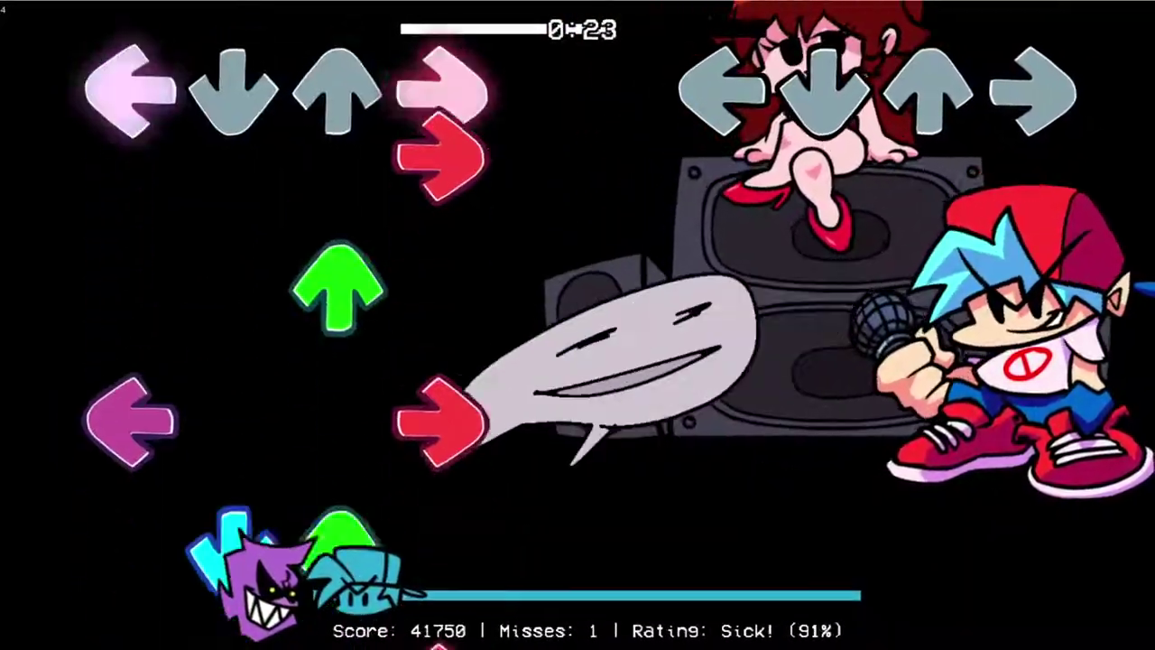
key("Right")
key("Right")
key("Left")
key("Down")
key("Up")
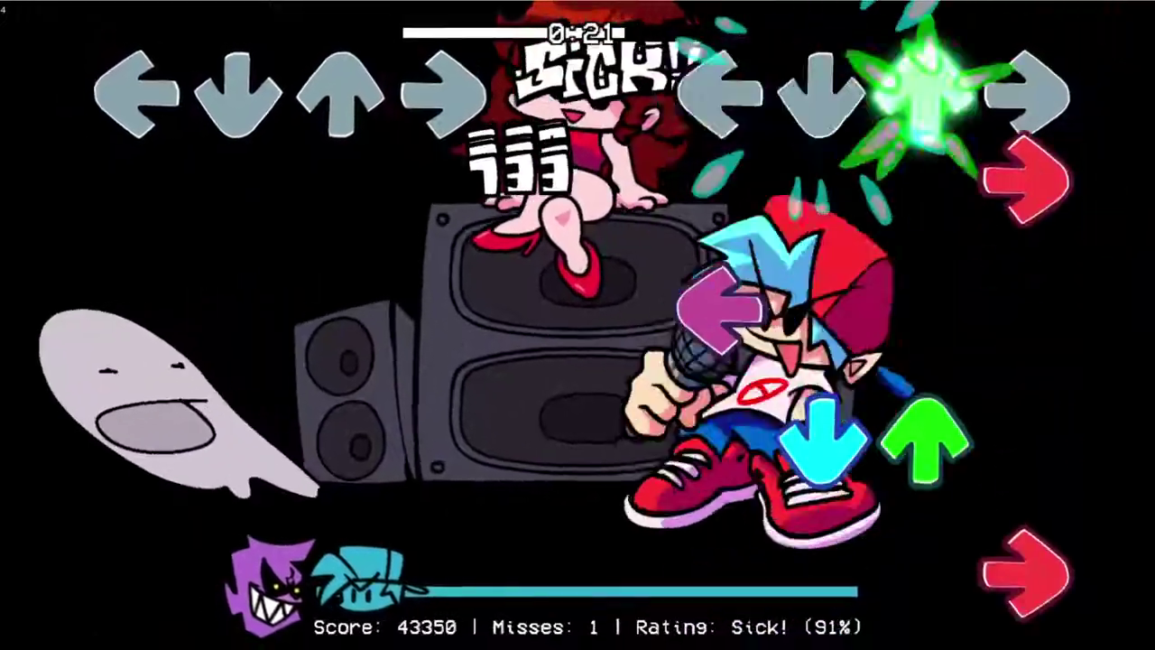
key("Right")
key("Left")
key("Down")
key("Up")
key("Right")
key("Left")
key("Right")
key("Right")
key("Up")
key("Right")
key("Left")
key("Down")
key("Up")
key("Right")
key("Left")
key("Down")
key("Up")
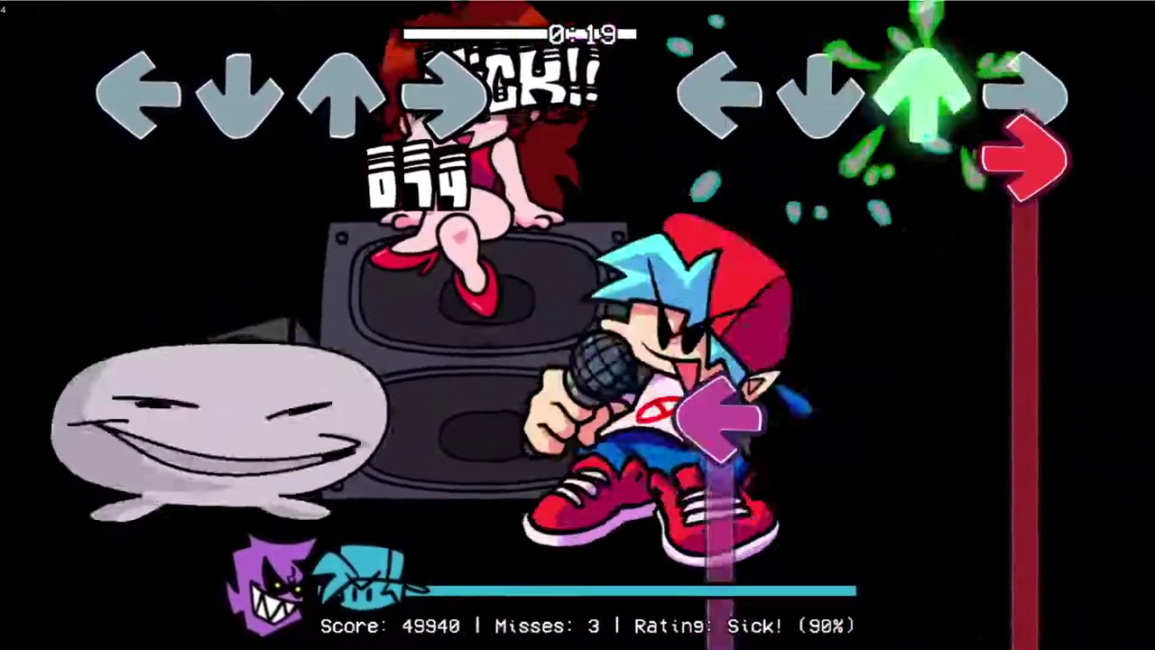
key("Right")
key("Left")
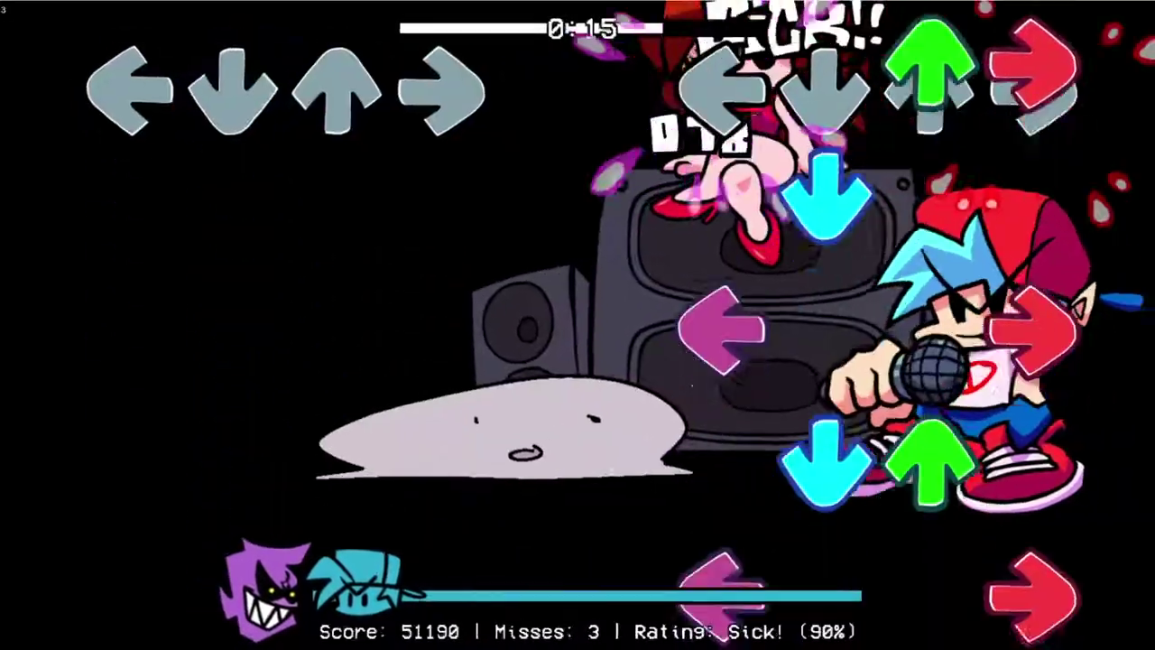
key("Left")
key("Down")
key("Up")
key("Right")
key("Down")
key("Down")
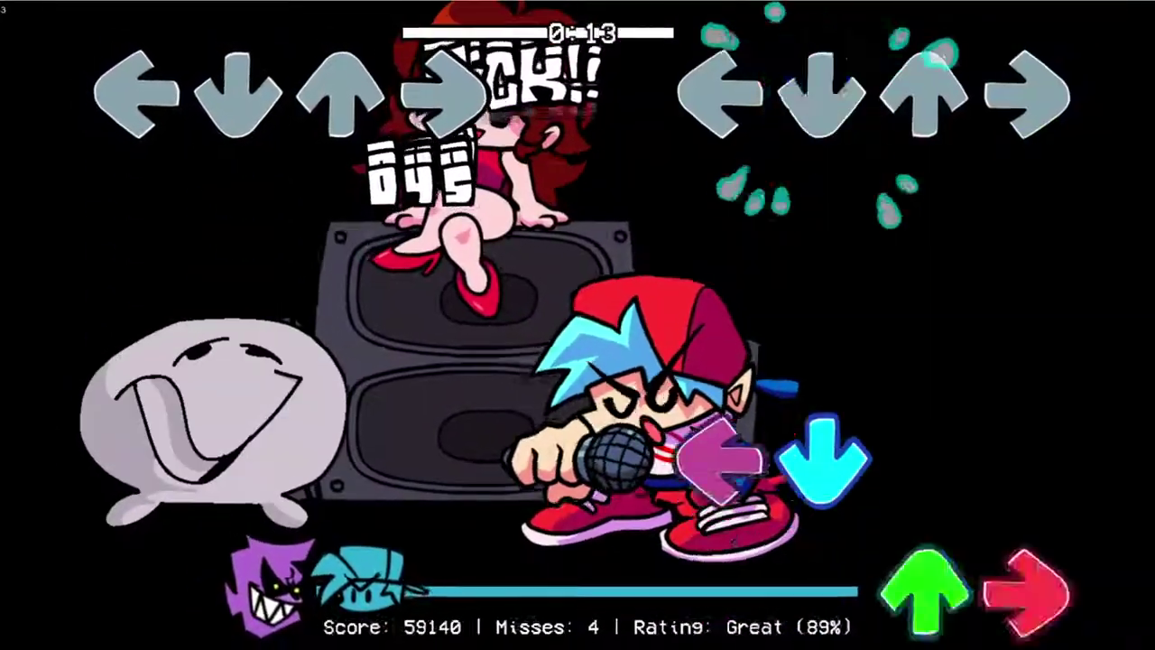
key("Left")
key("Down")
key("Up")
key("Right")
key("Down")
key("Down")
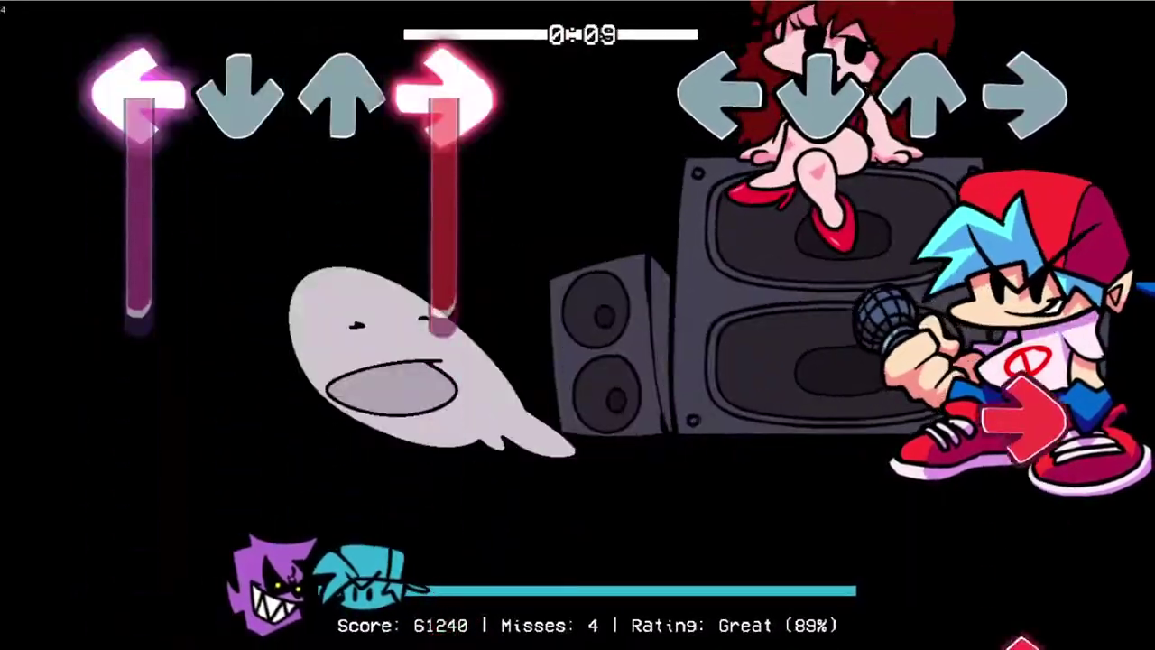
key("Right")
key("Right")
key("Left")
key("Down")
key("Up")
key("Right")
key("Down")
key("Left")
key("Down")
key("Left")
key("Right")
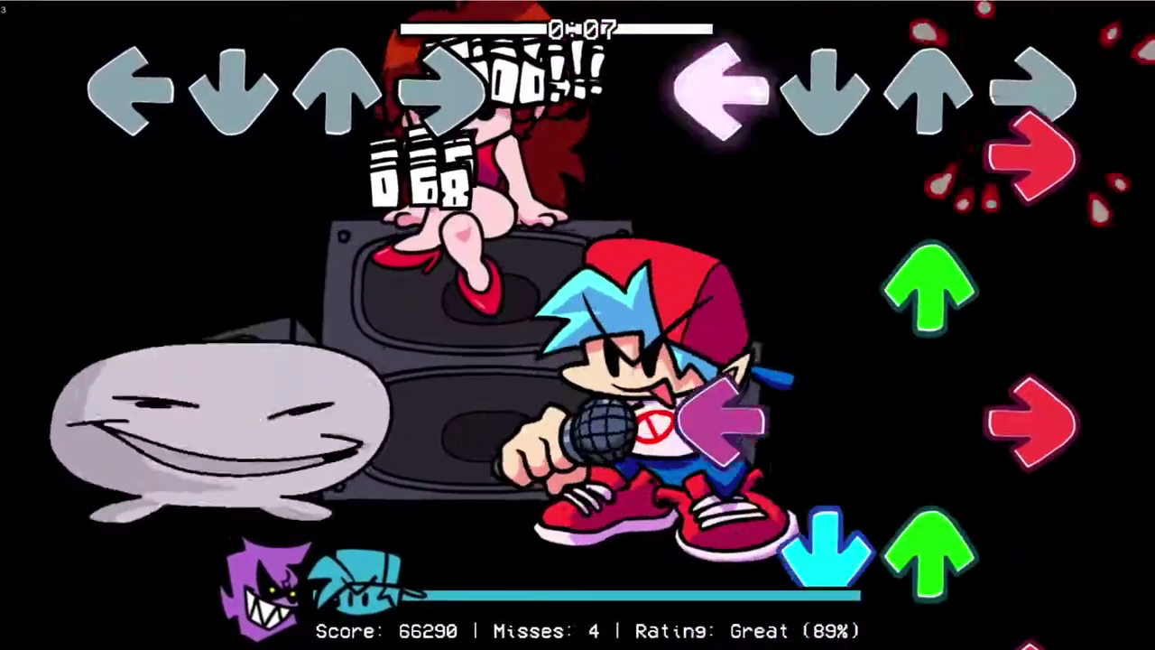
key("Right")
key("Up")
key("Left")
key("Right")
key("Down")
key("Up")
key("Right")
key("Left")
key("Down")
key("Up")
key("Right")
key("Left")
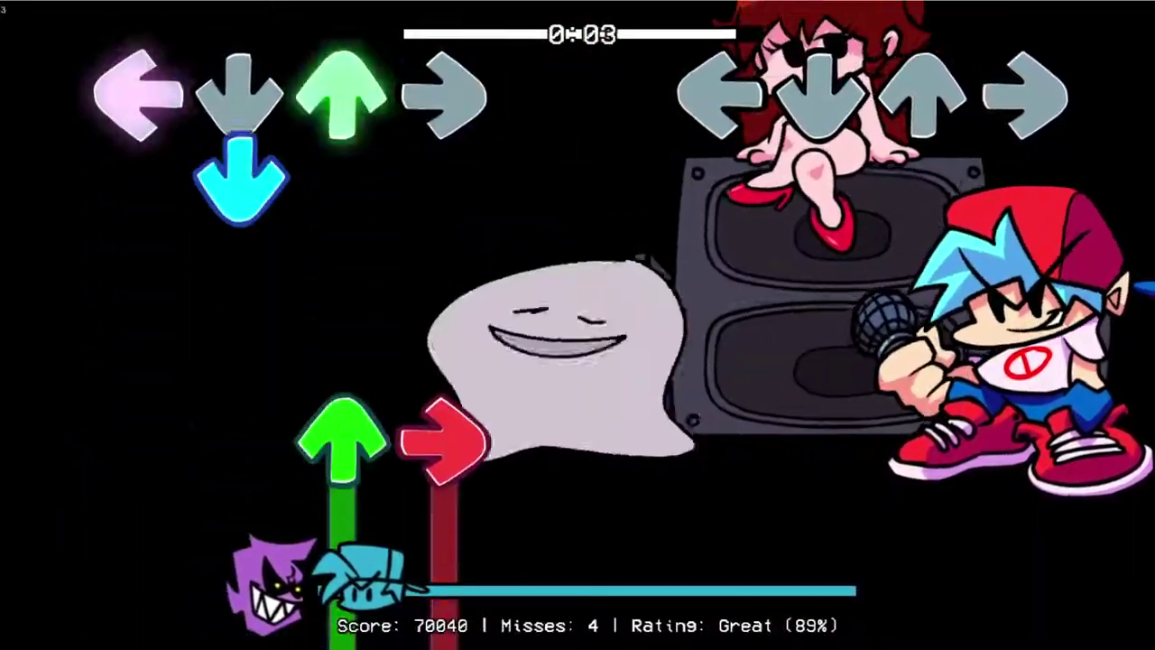
key("Left")
key("Down")
key("Up")
key("Right")
key("Left")
key("Up")
key("Up")
key("Right")
key("Up")
key("Down")
key("Left")
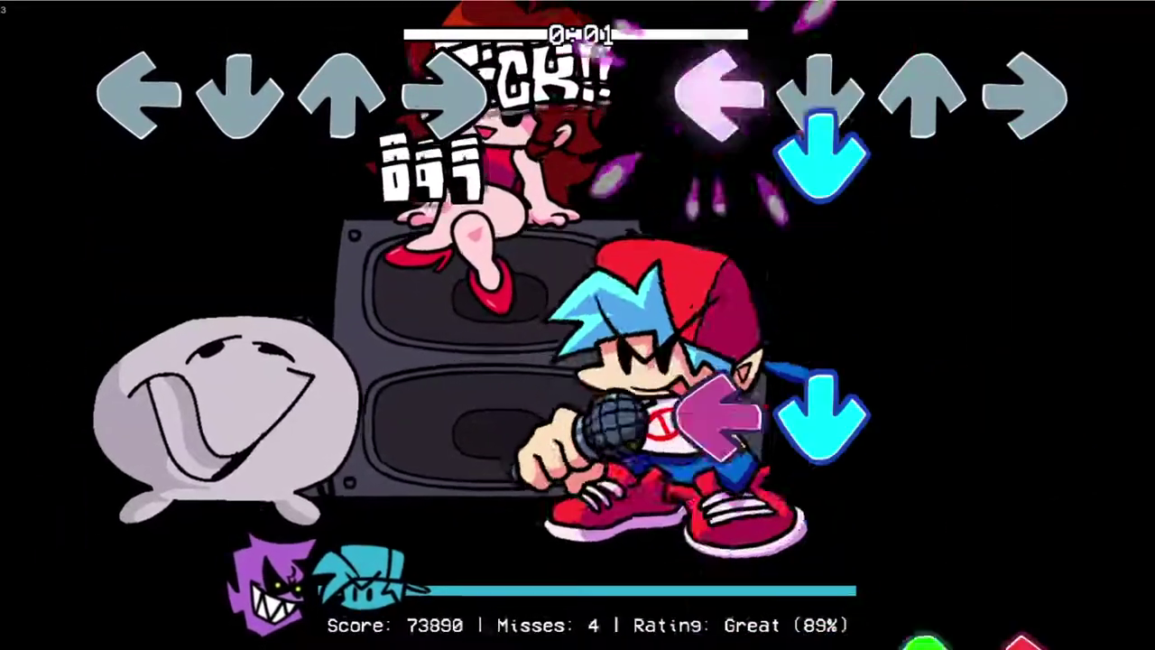
Play the Snotty track through to its end on Hard, hitting the player's remaining notes at the receptors.
key("Down")
key("Left")
key("Down")
key("Up")
key("Right")
key("Right")
key("Up")
key("Left")
key("Up")
key("Down")
key("Up")
key("Right")
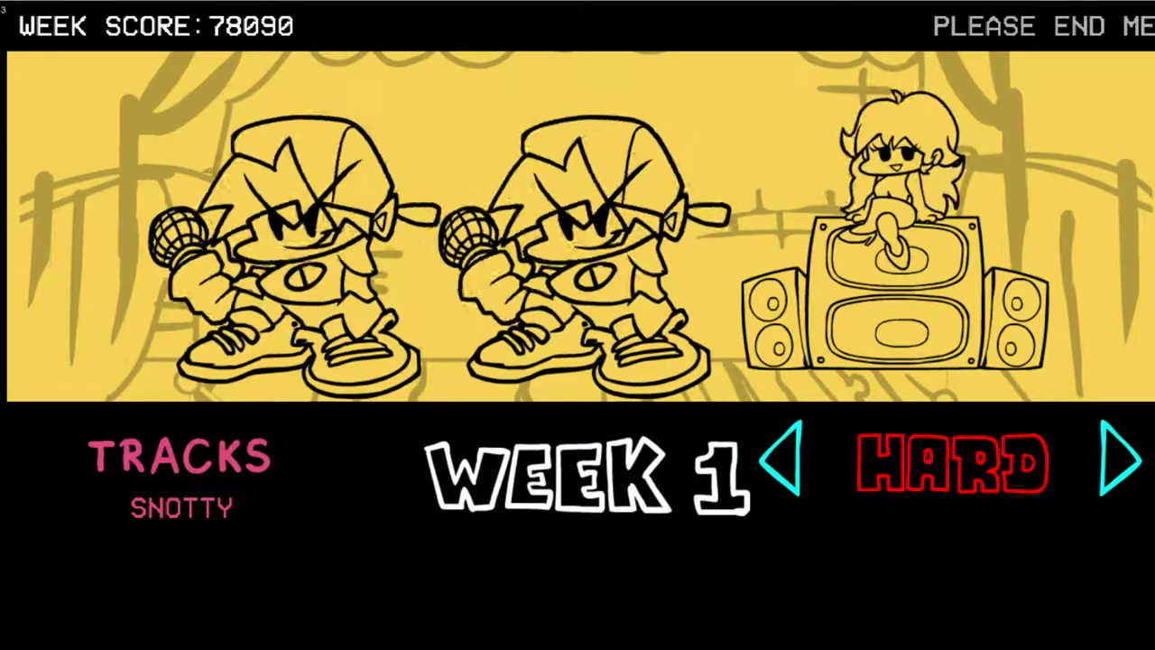
Reset the Story Mode score of the Snotty week on Hard and switch the difficulty to Normal.
key("r")
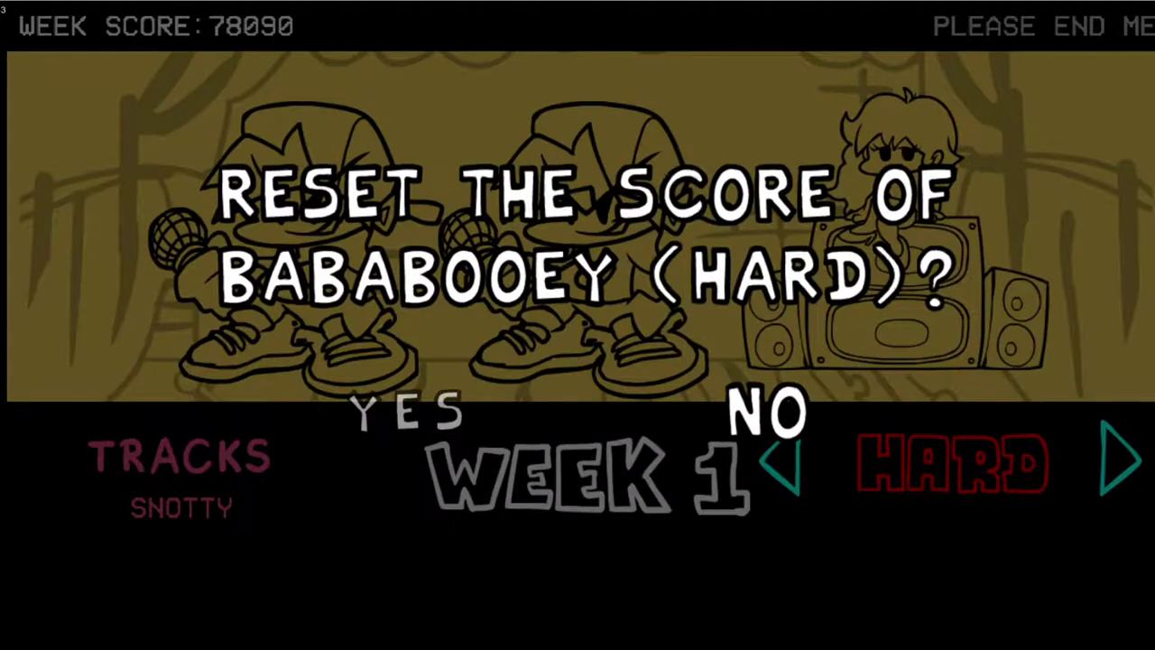
key("Left")
key("Return")
key("Left")
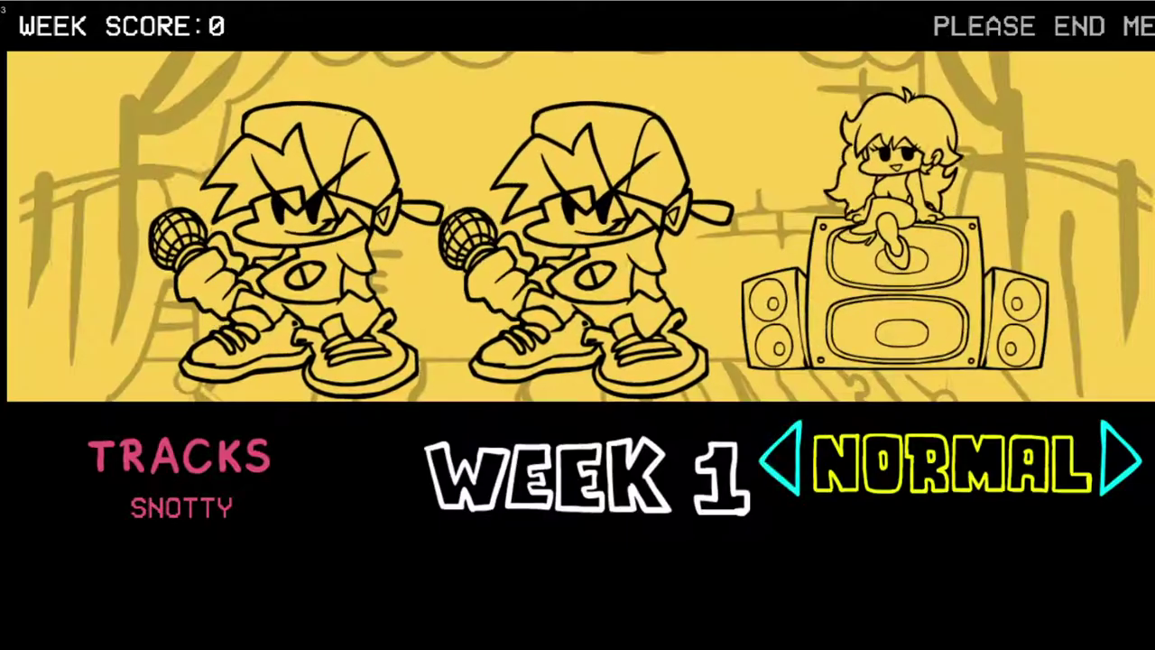
Leave Story Mode for Freeplay and choose Hard difficulty for the Snotty song.
key("Escape")
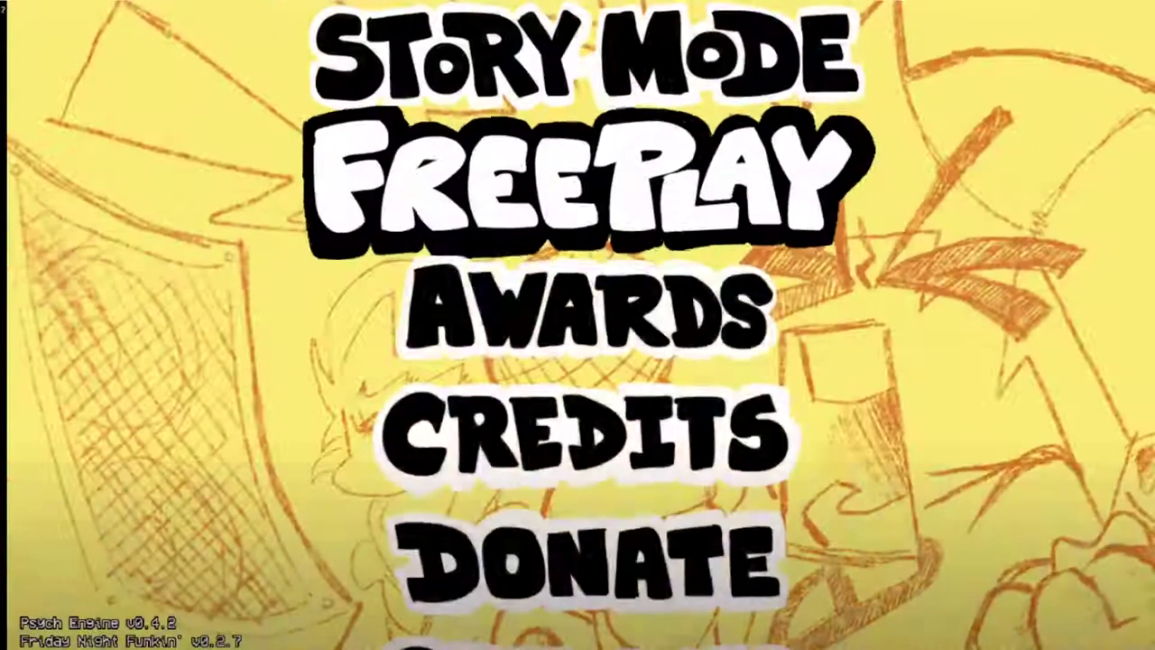
key("Return")
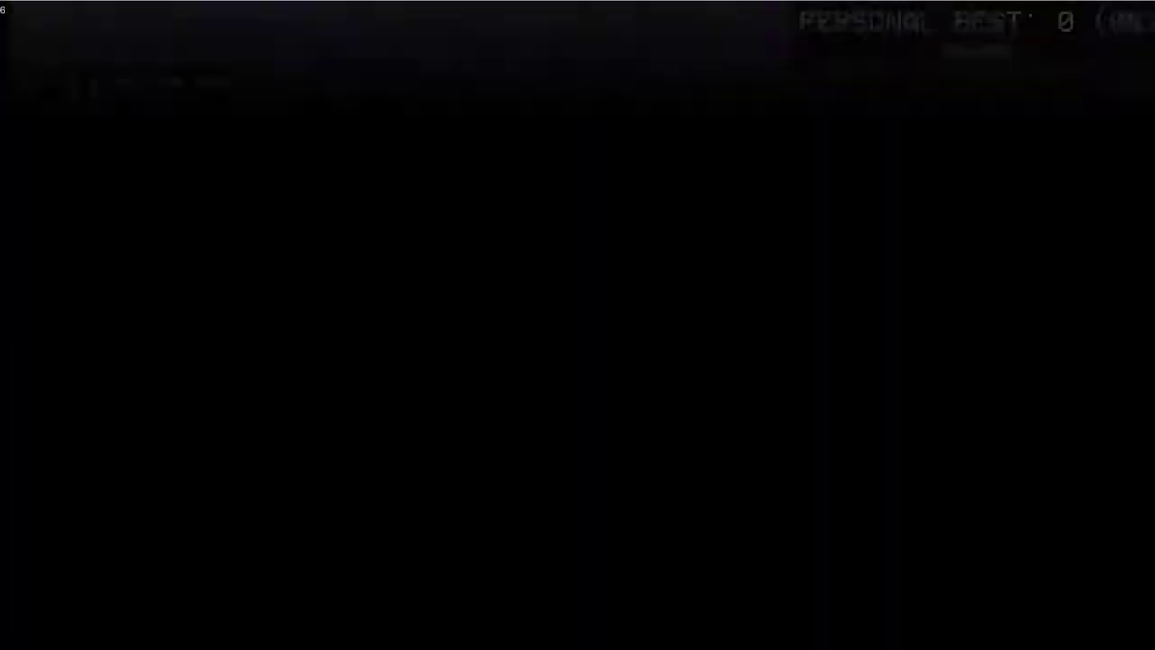
key("Right")
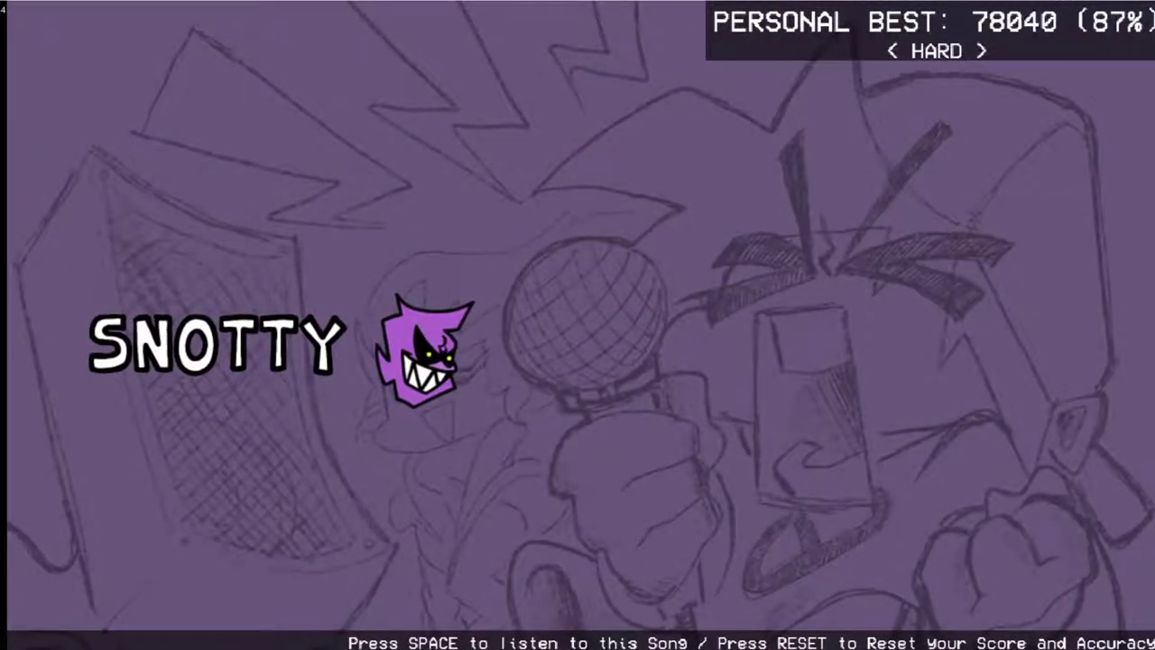
Reset the Snotty song's score and accuracy on Hard in Freeplay.
key("r")
key("Left")
key("Return")
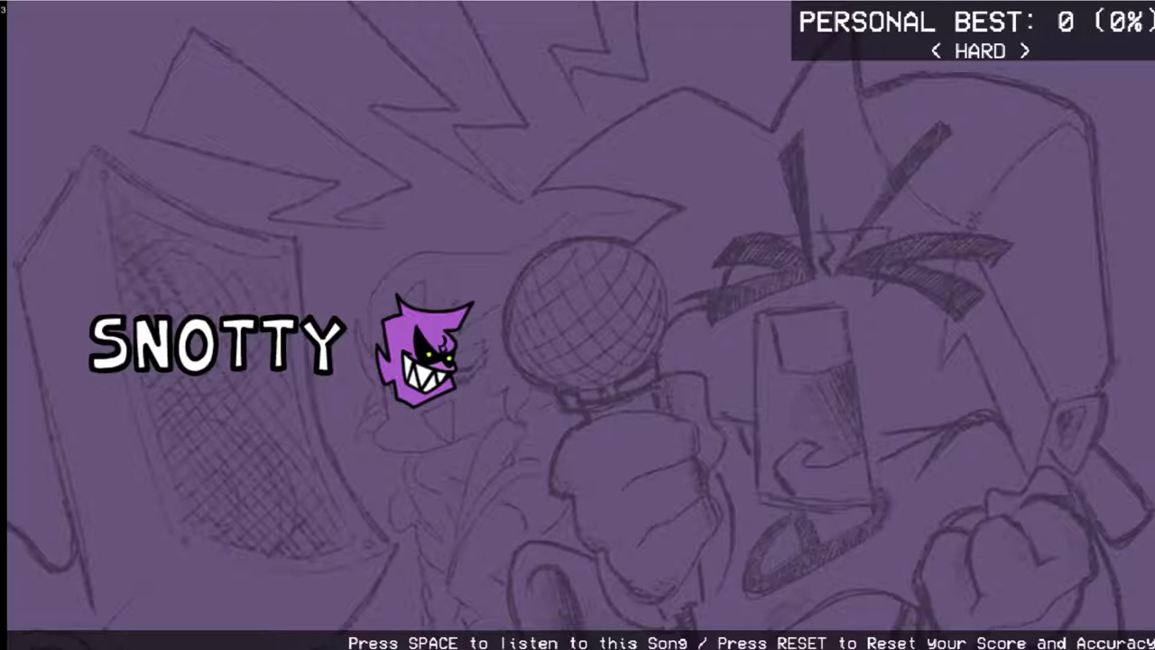
key("alt+Tab")
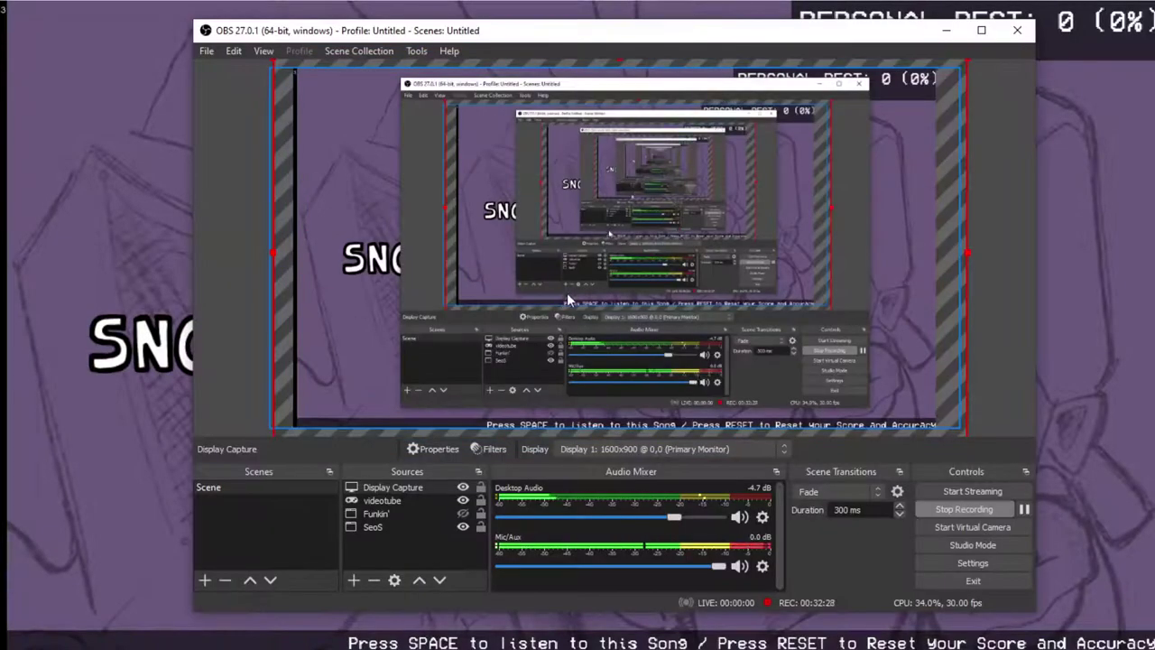